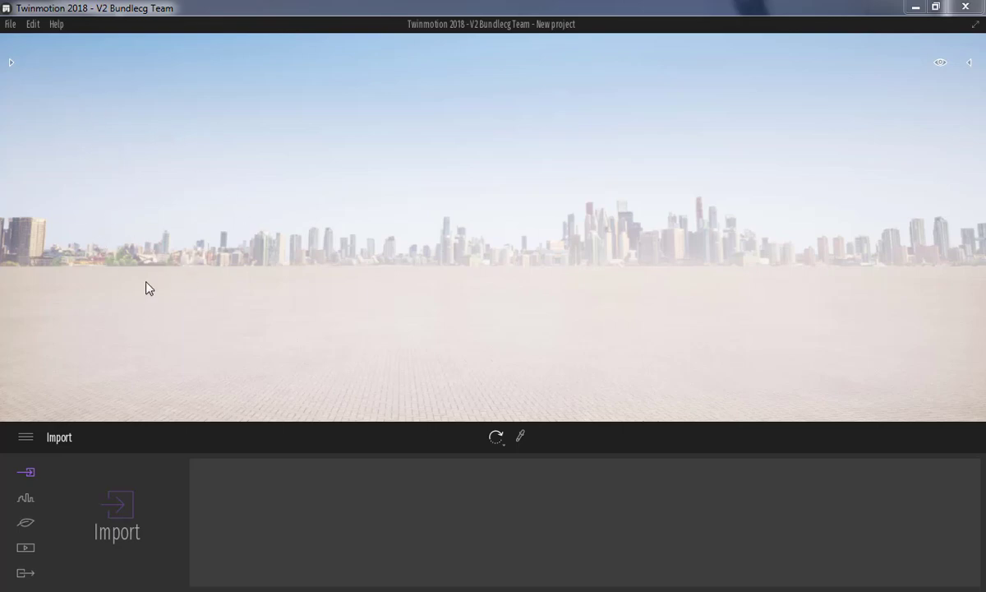
# - In Preferences, confirm meters and 24H time format, then show the Quality settings page
pyautogui.click(19, 431)
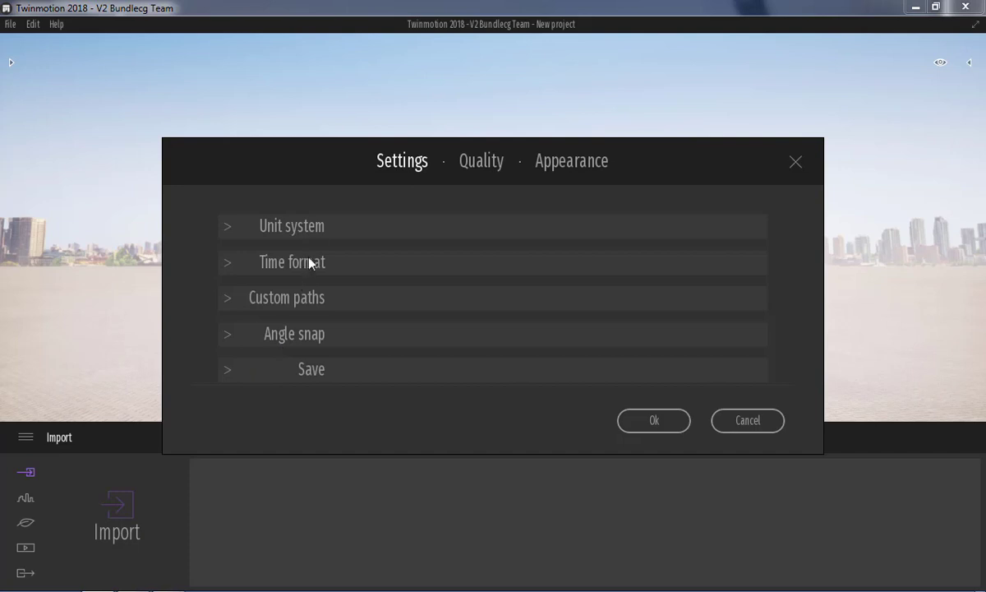
pyautogui.click(344, 231)
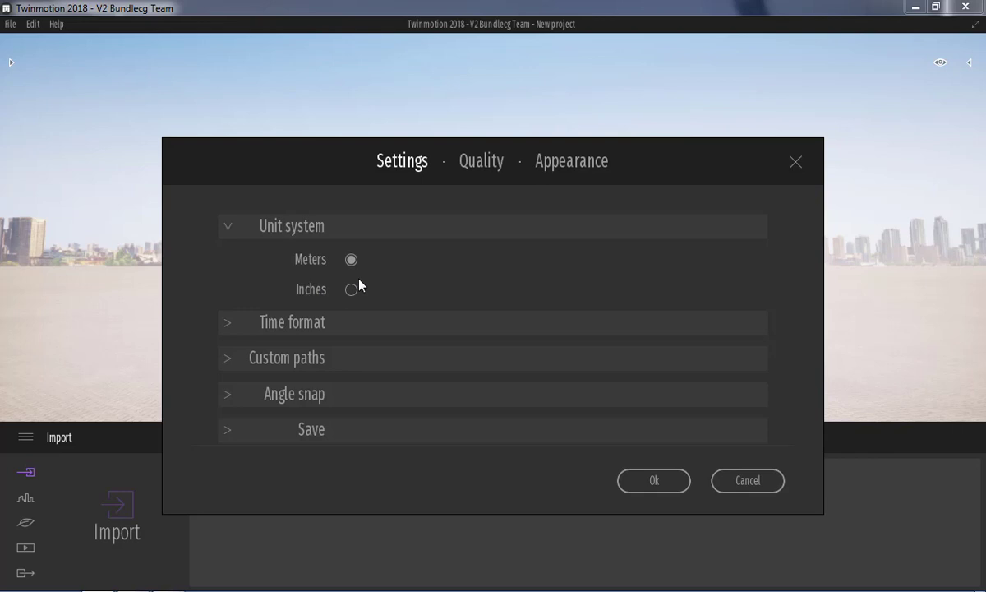
pyautogui.click(346, 326)
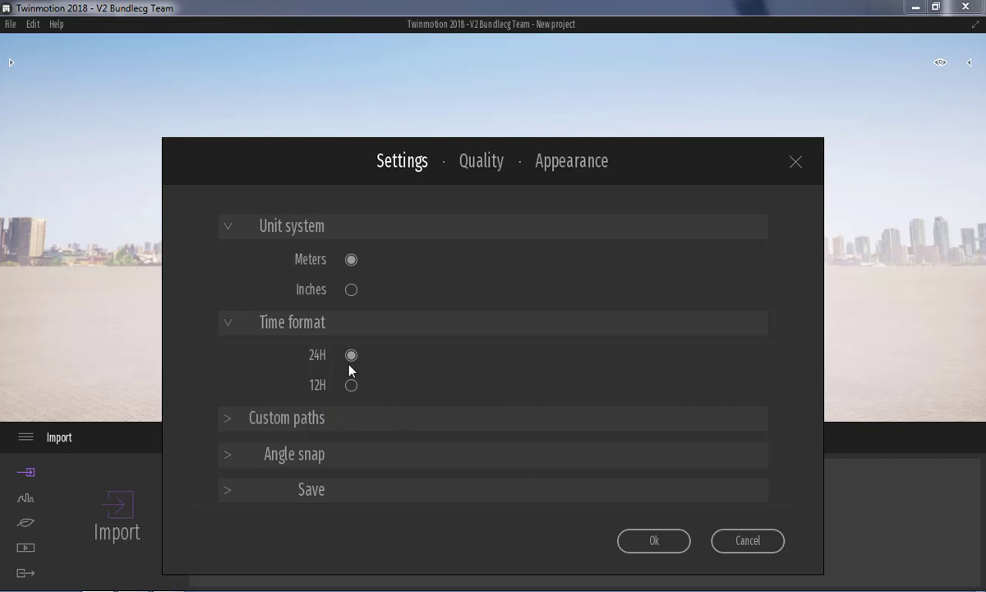
pyautogui.click(480, 165)
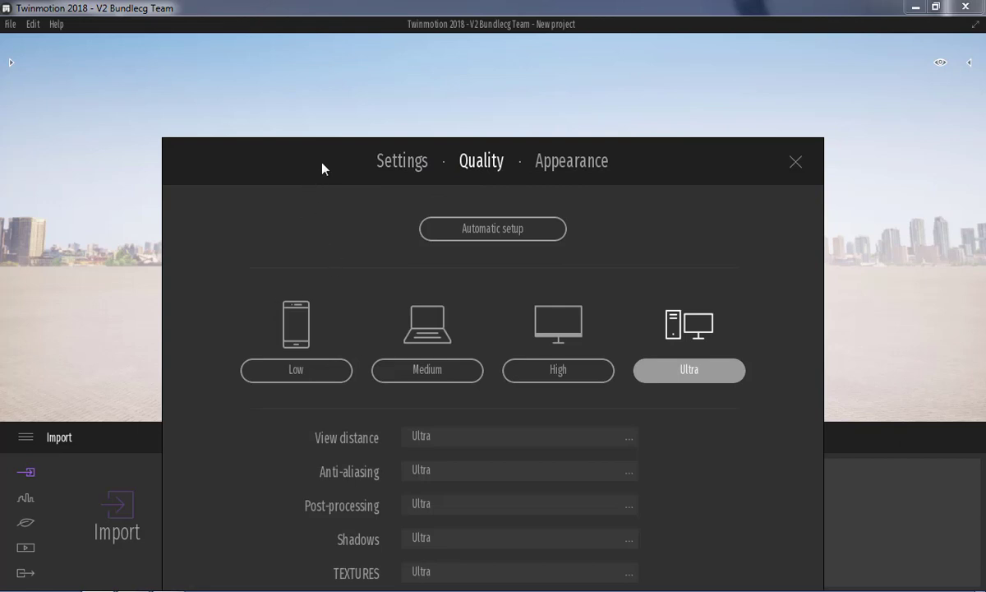
# - Keep the Ultra quality preset for all rows and close Preferences
pyautogui.moveTo(322, 168); pyautogui.dragTo(305, 81)
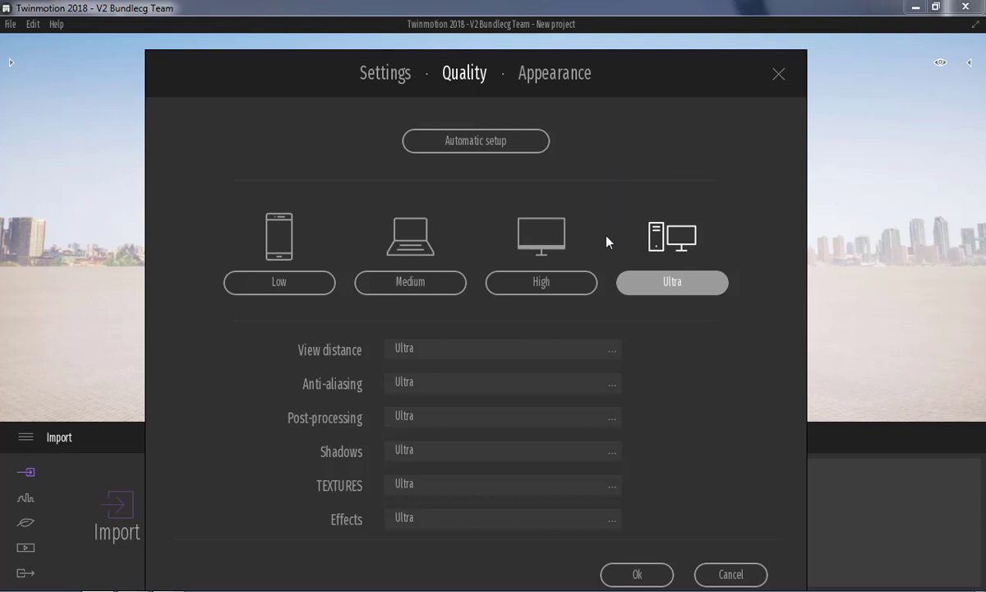
pyautogui.click(638, 576)
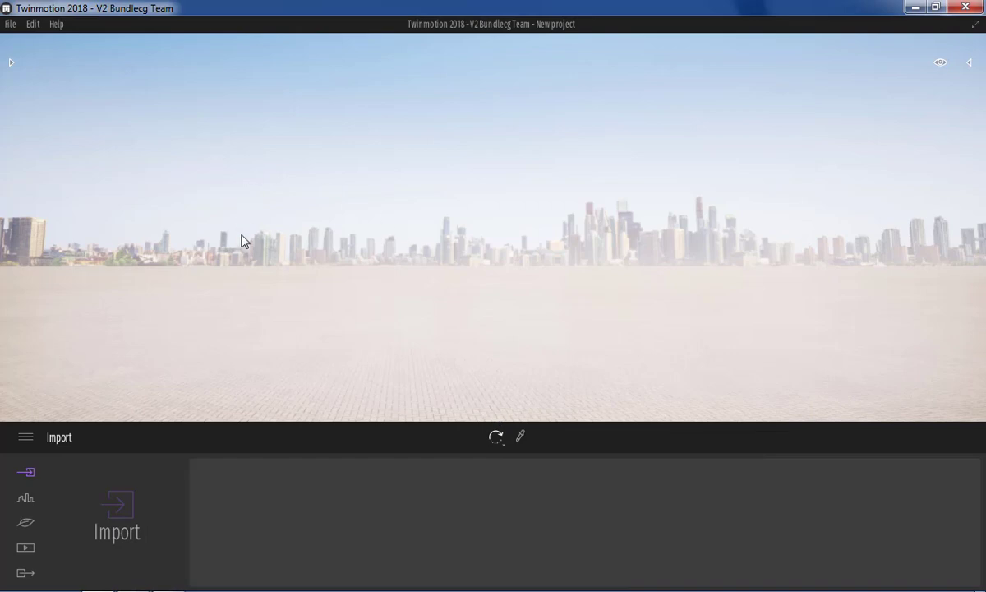
# - Briefly open the Materials library, then select Starting Ground in the scene object list
pyautogui.scroll(3, 271, 295)
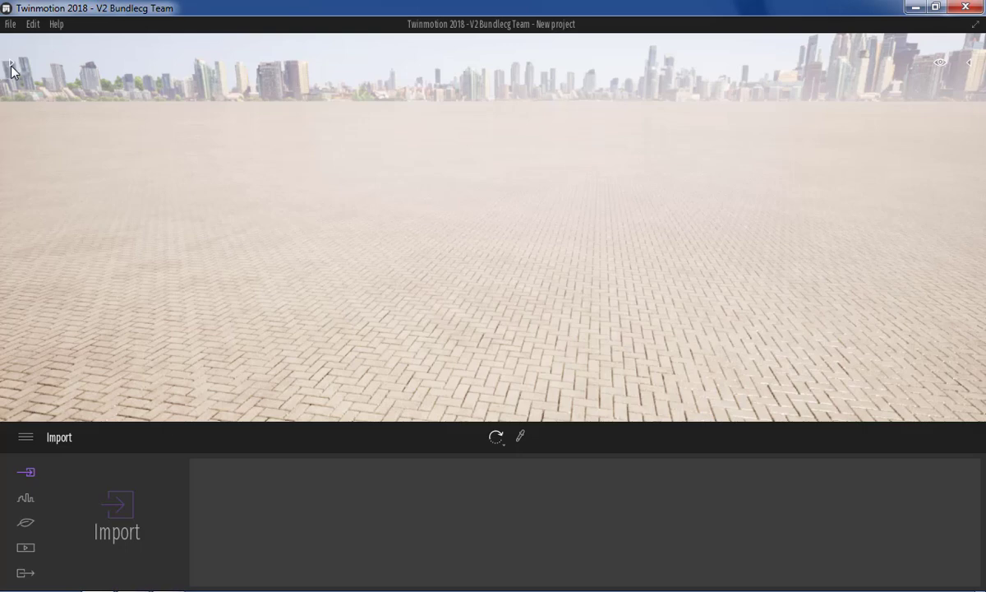
pyautogui.click(12, 67)
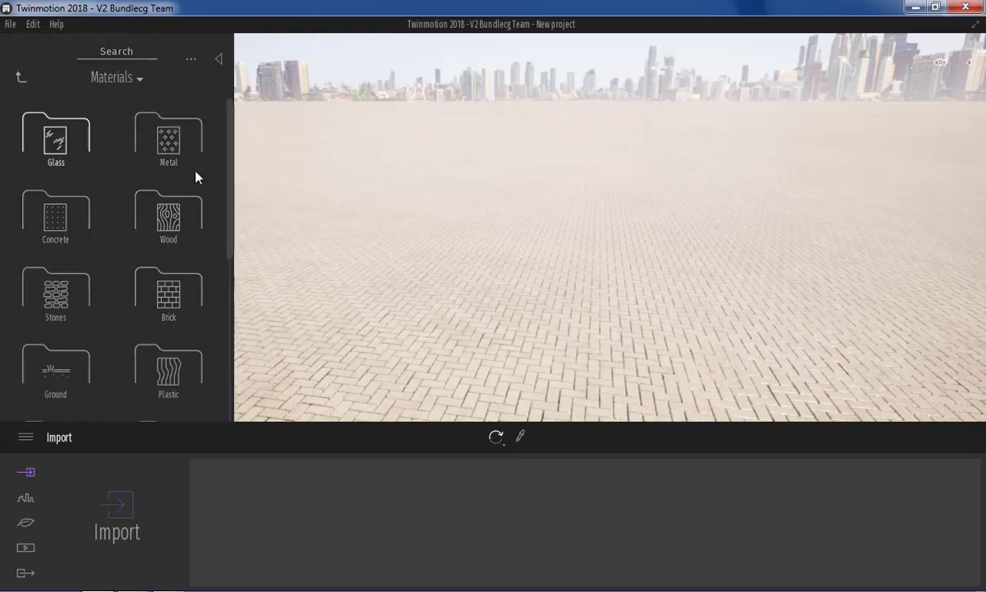
pyautogui.click(218, 59)
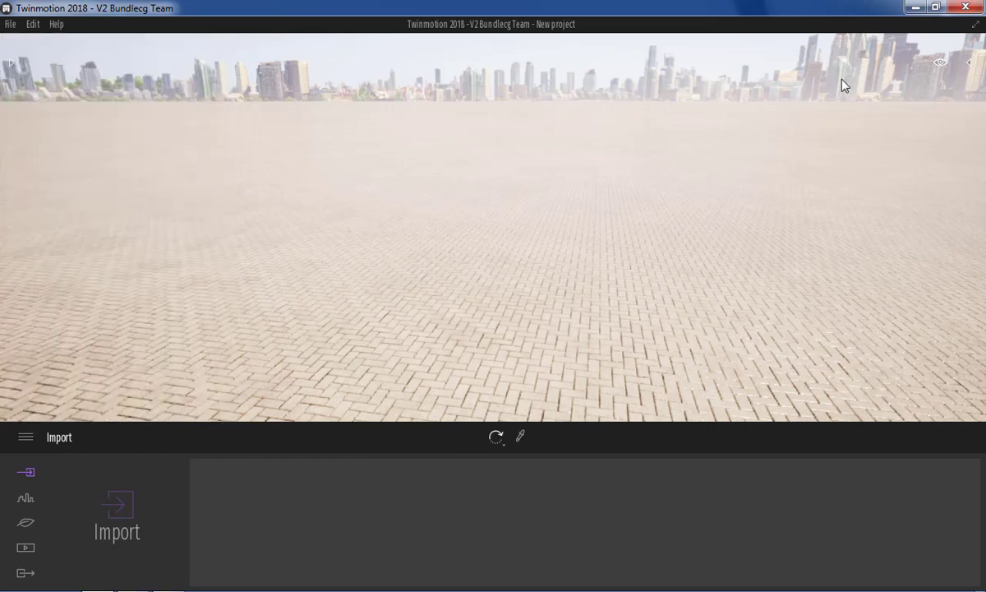
pyautogui.click(971, 69)
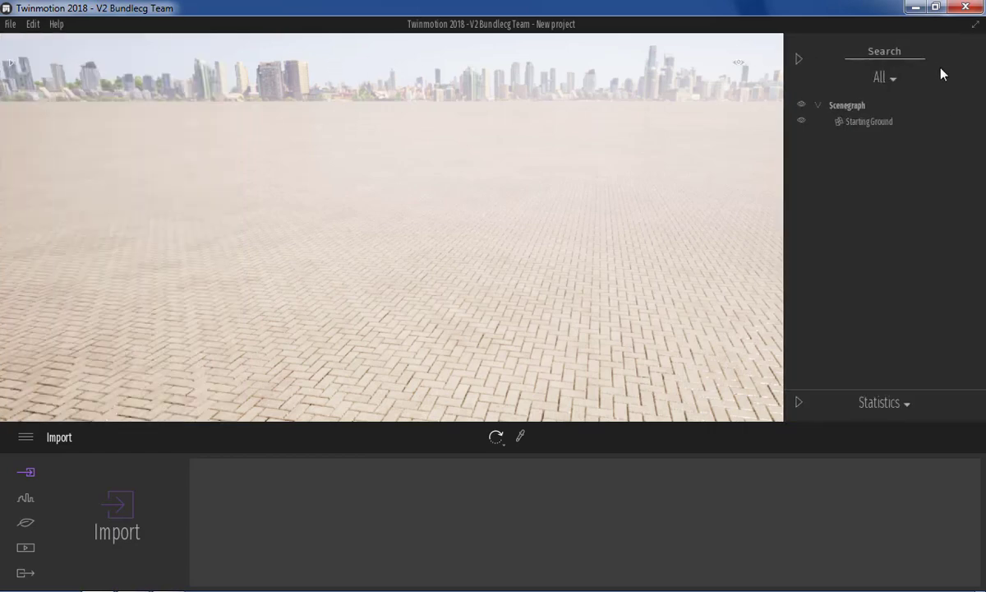
pyautogui.click(849, 107)
pyautogui.click(870, 105)
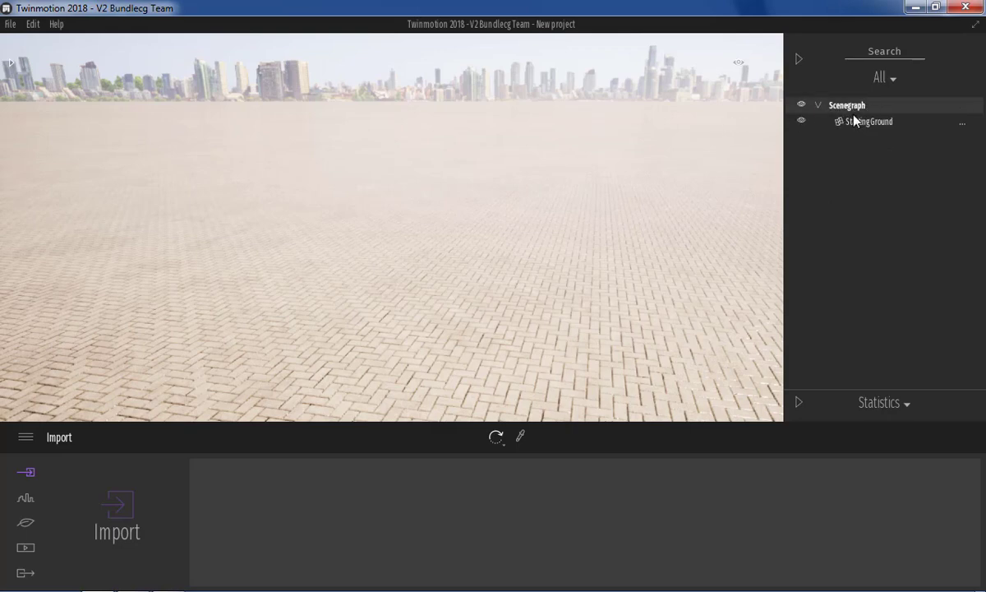
pyautogui.click(868, 123)
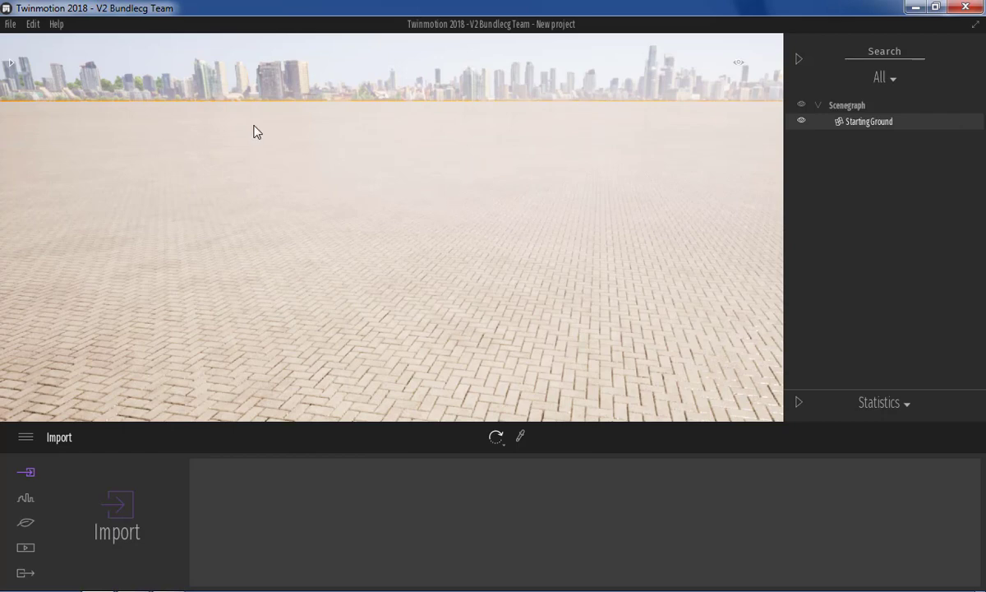
# - Hide and re-show the Starting Ground, then bring up the Materials library
pyautogui.moveTo(332, 185)
pyautogui.mouseDown()
pyautogui.moveTo(333, 247)
pyautogui.moveTo(523, 218)
pyautogui.mouseUp()
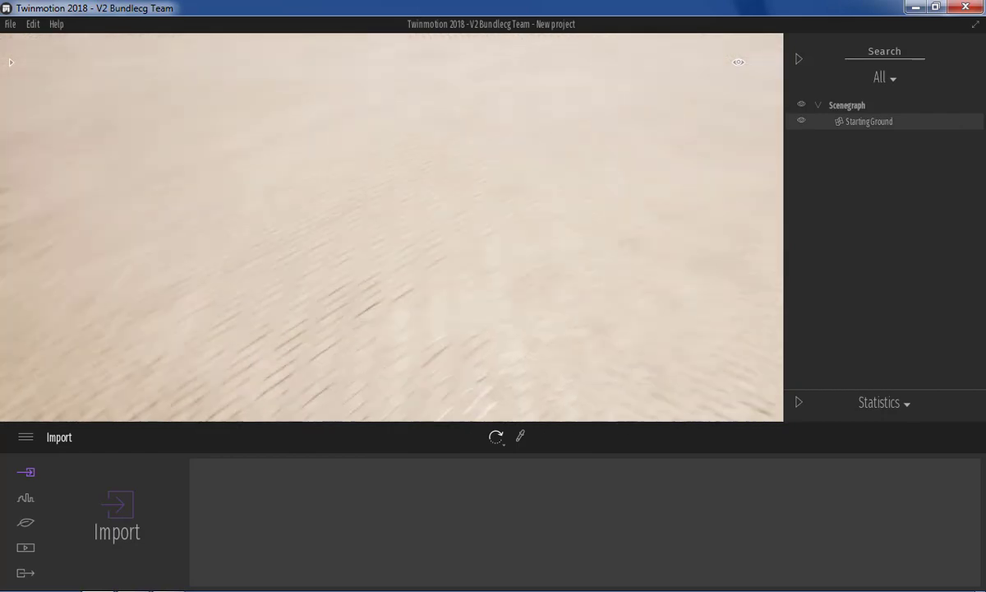
pyautogui.moveTo(869, 121)
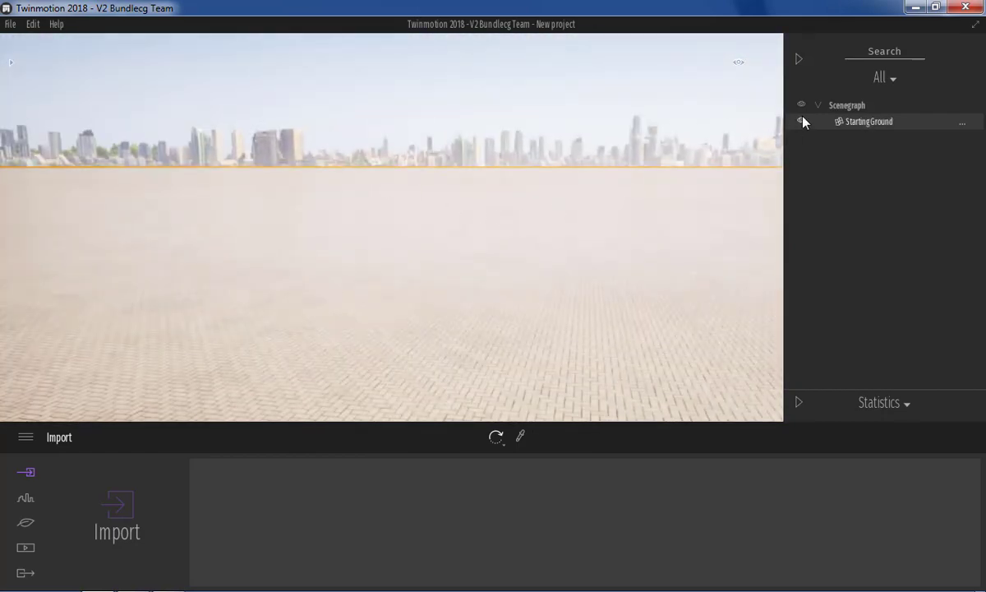
pyautogui.click(801, 120)
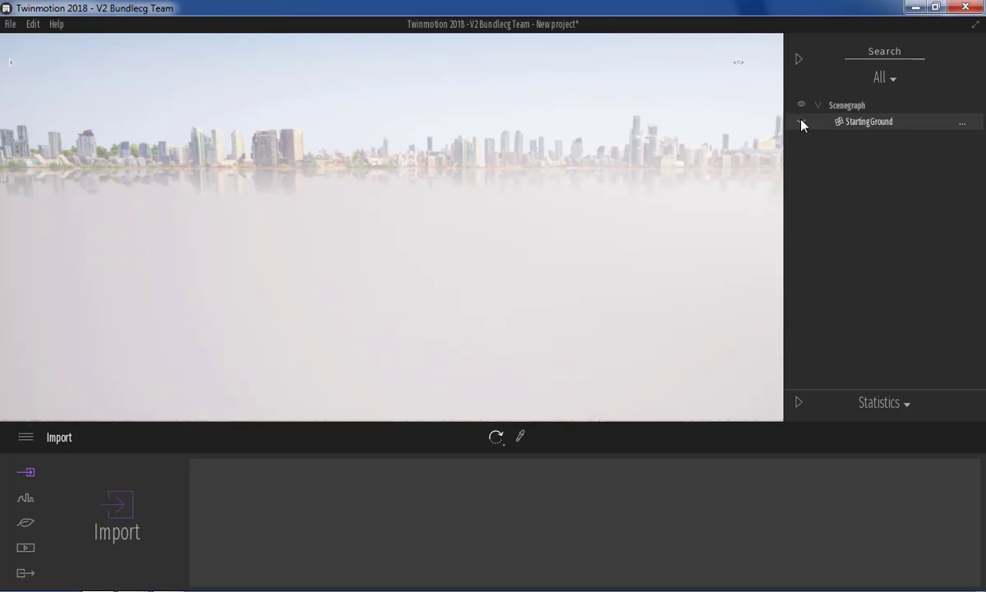
pyautogui.click(802, 121)
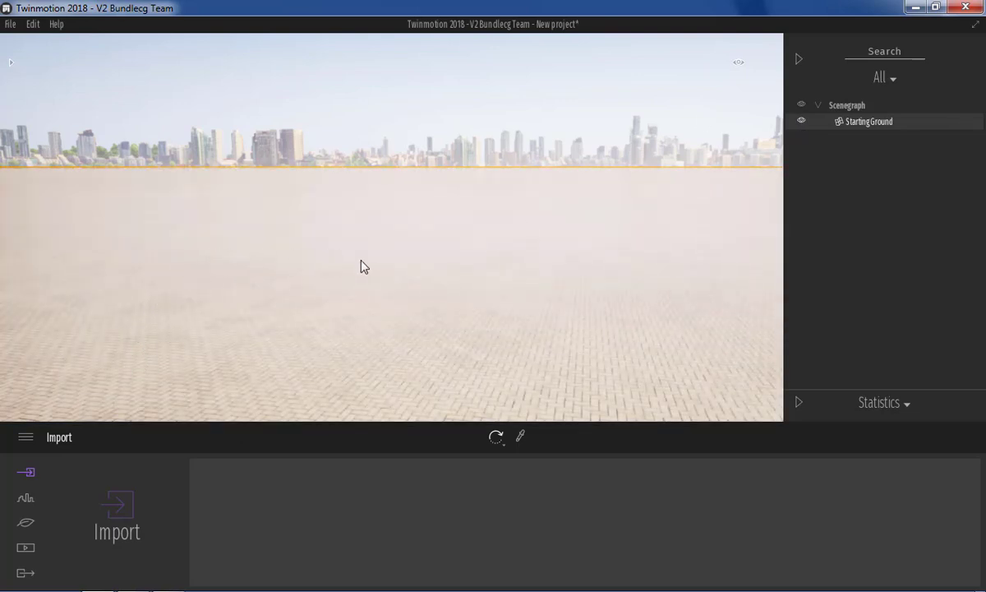
pyautogui.click(797, 60)
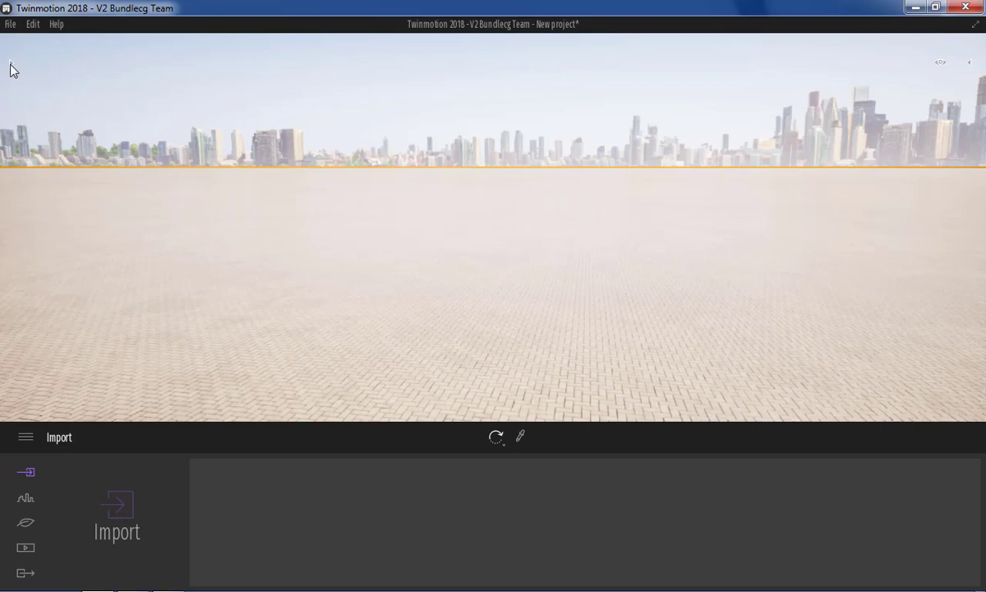
pyautogui.click(9, 62)
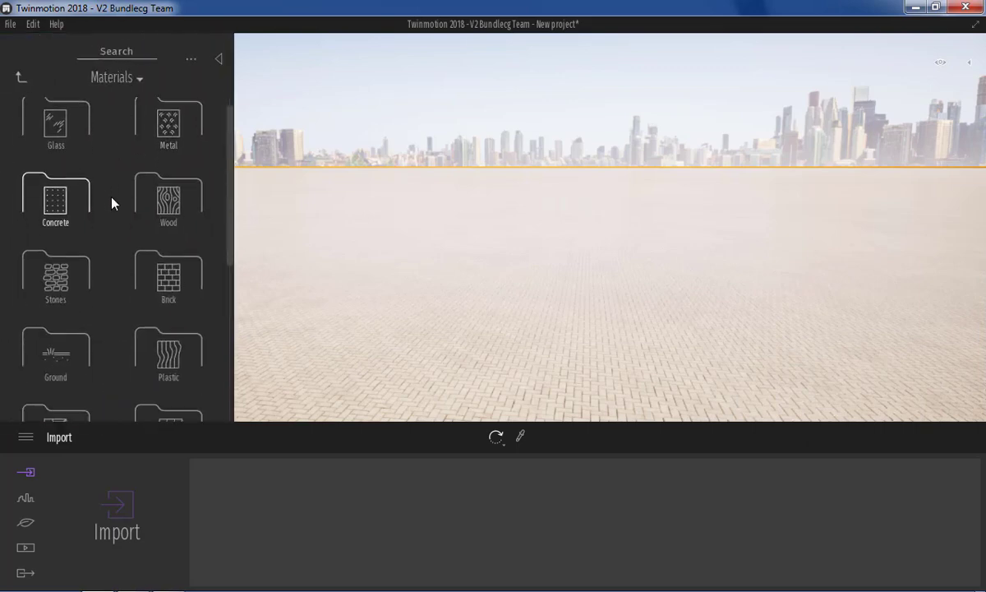
# - Drag the Flat landscape from Vegetation and landscape > Landscapes into the scene
pyautogui.scroll(-2, 113, 203)
pyautogui.scroll(3, 39, 99)
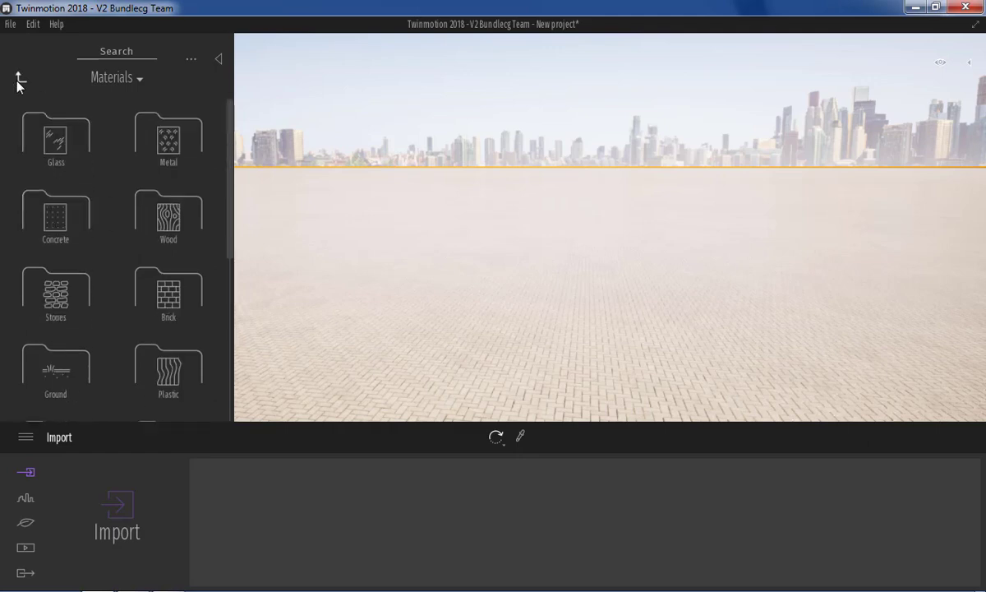
pyautogui.click(17, 81)
pyautogui.click(177, 138)
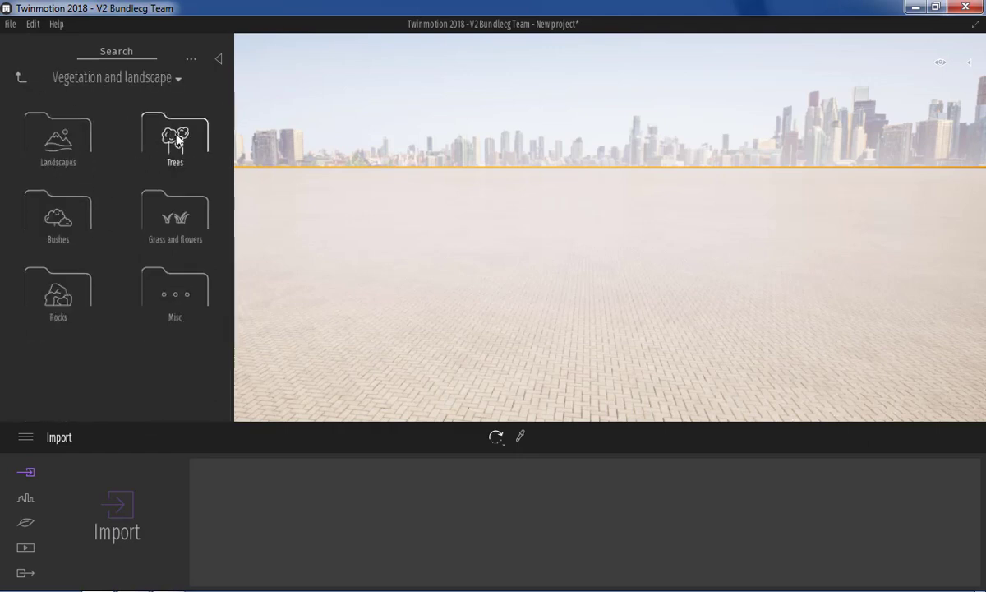
pyautogui.click(61, 135)
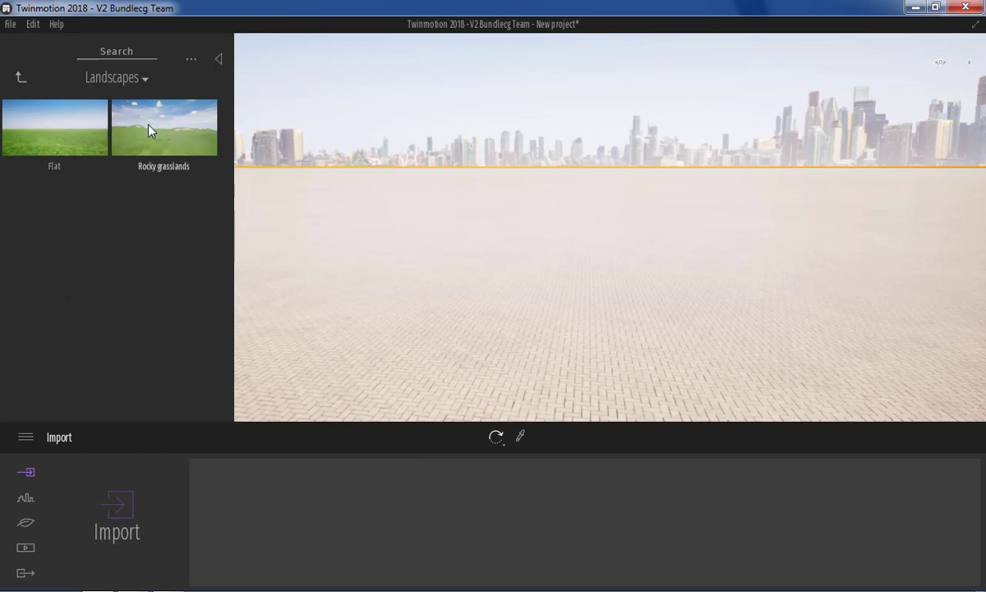
pyautogui.moveTo(43, 119); pyautogui.dragTo(476, 268)
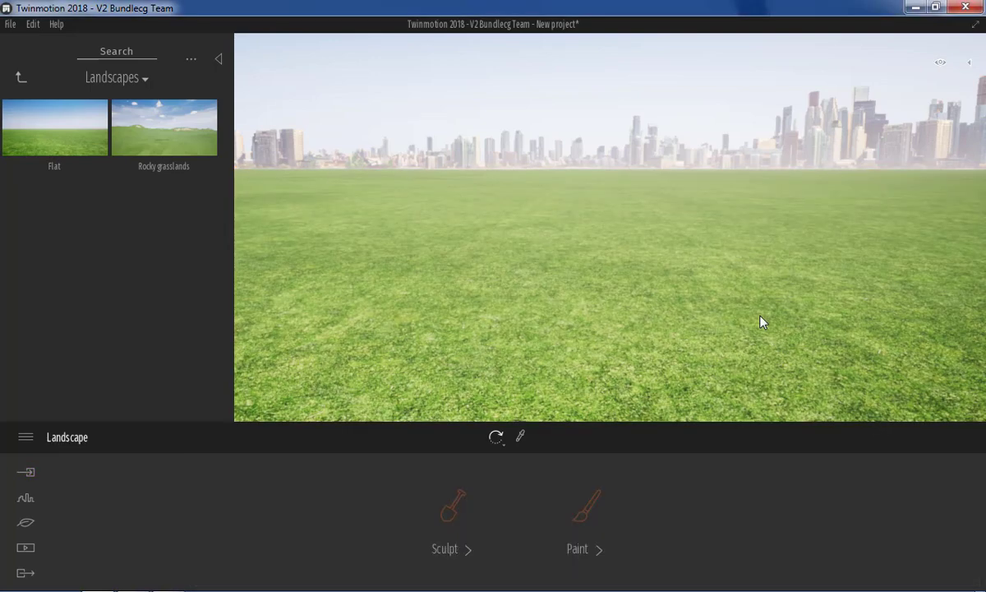
# - Delete Starting Ground in the scene list, leaving the Flat landscape selected
pyautogui.doubleClick(556, 234)
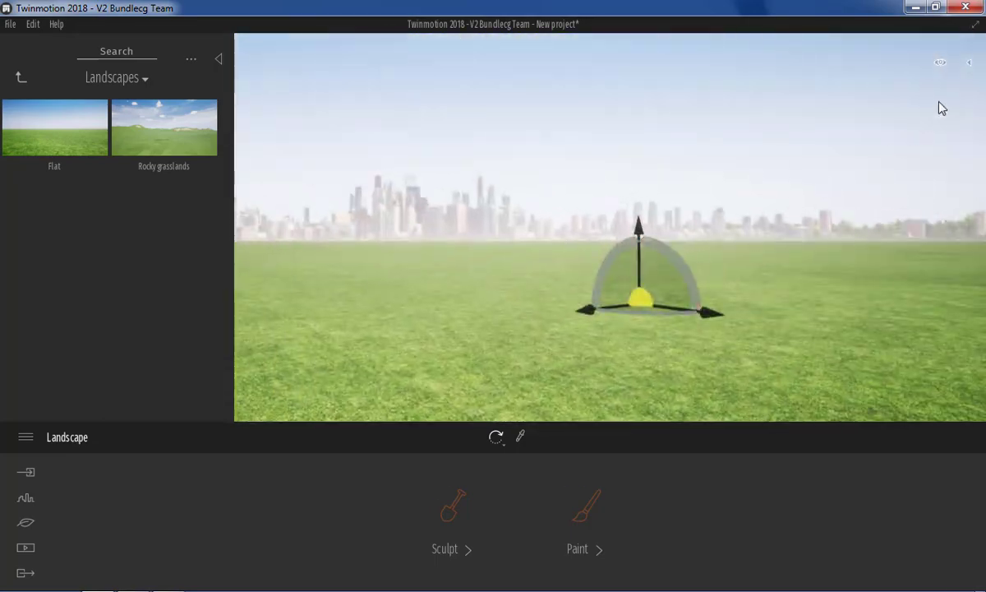
pyautogui.click(969, 65)
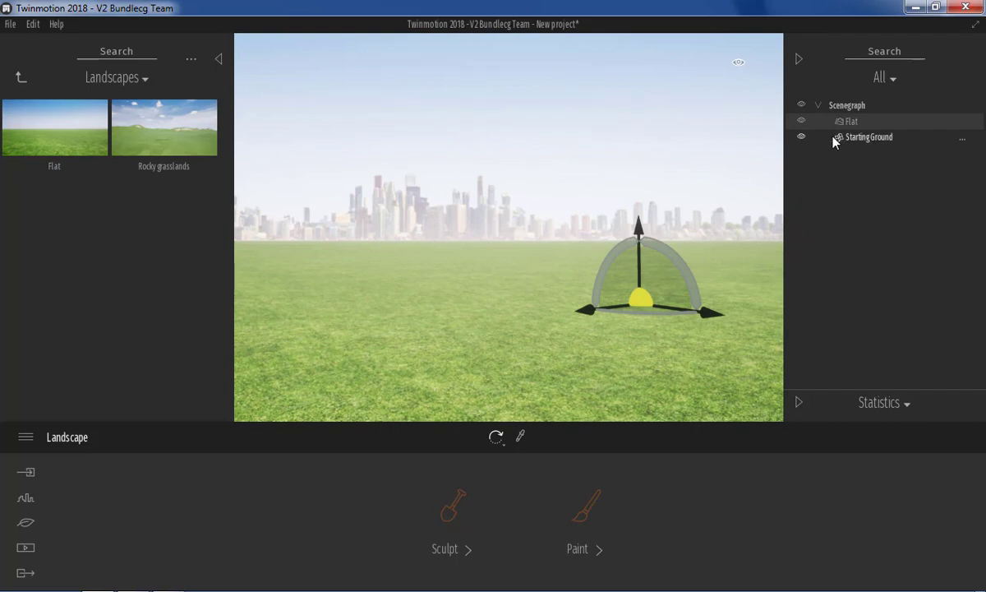
pyautogui.click(874, 138)
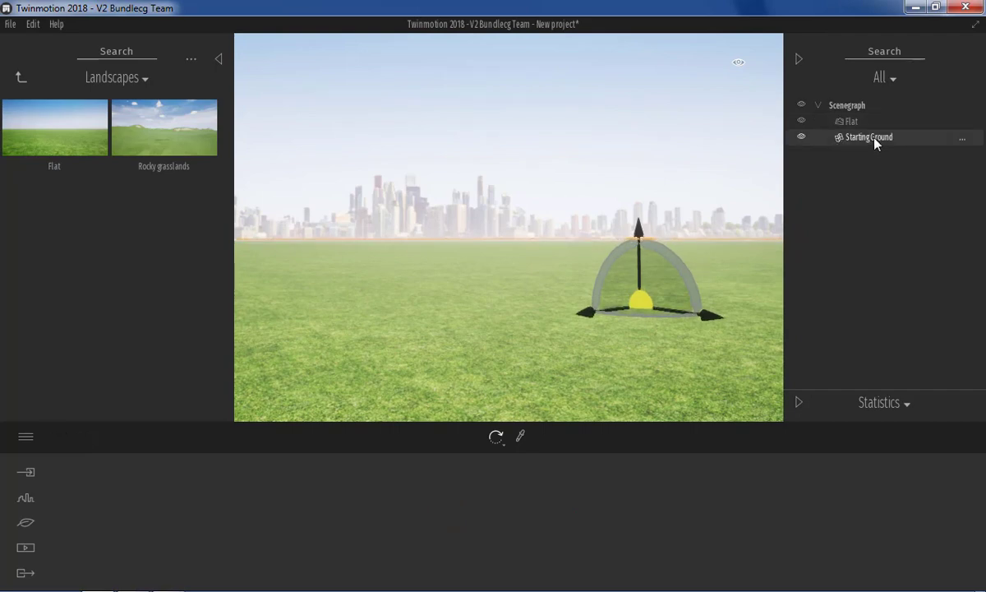
pyautogui.press('Delete')
pyautogui.click(862, 123)
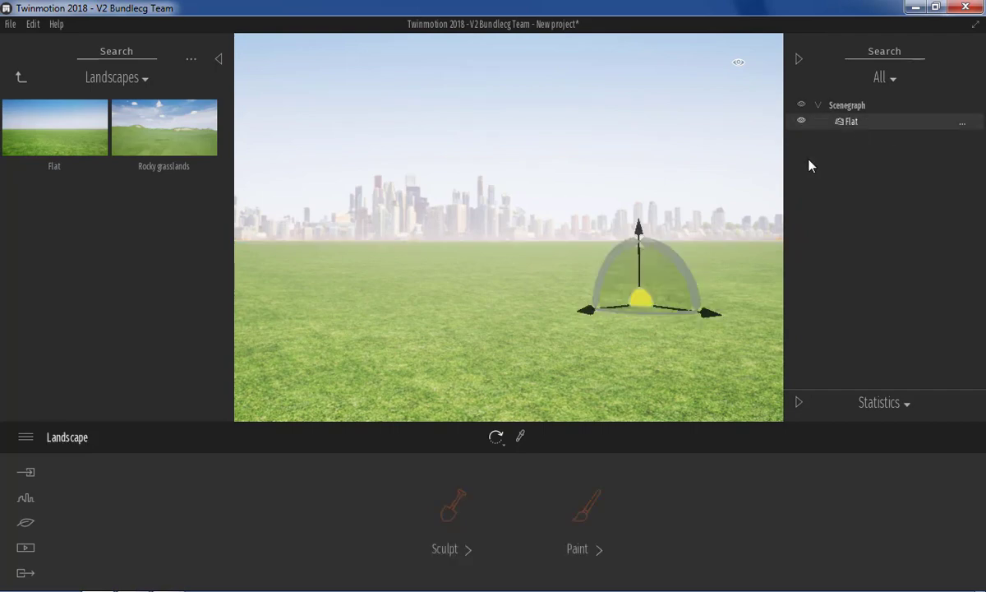
pyautogui.scroll(-2, 455, 319)
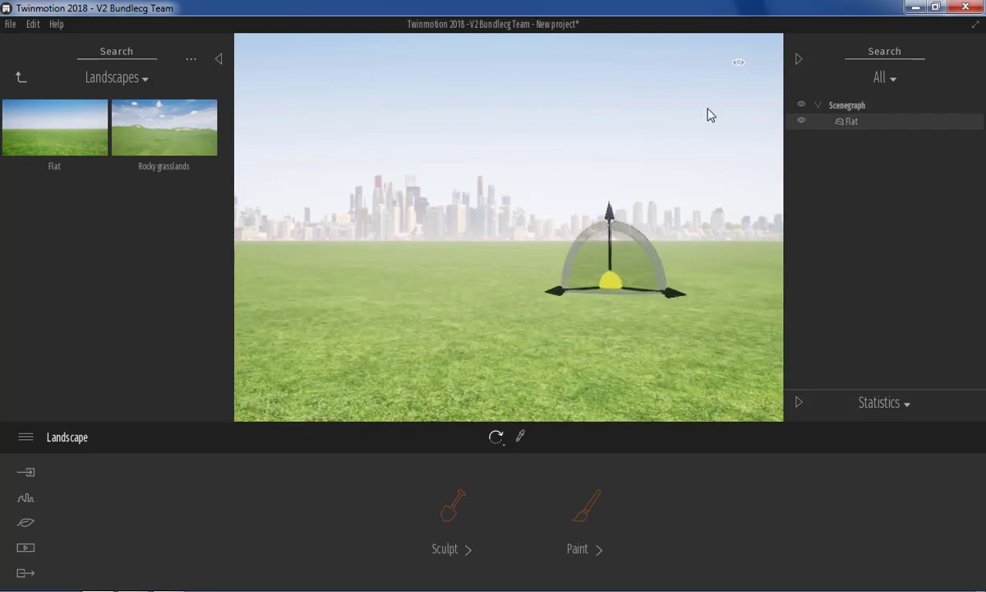
pyautogui.click(799, 59)
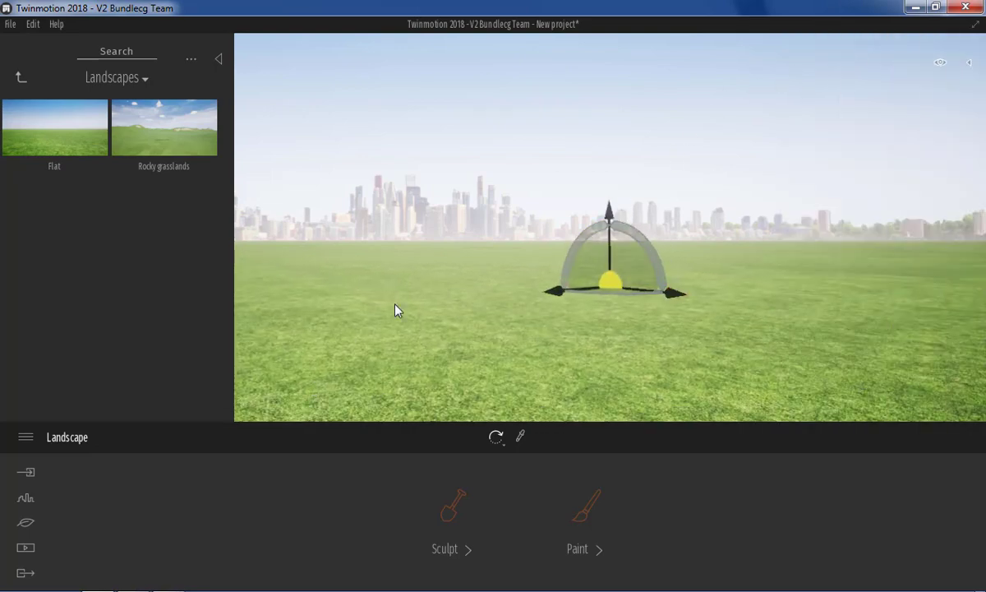
pyautogui.scroll(3, 740, 260)
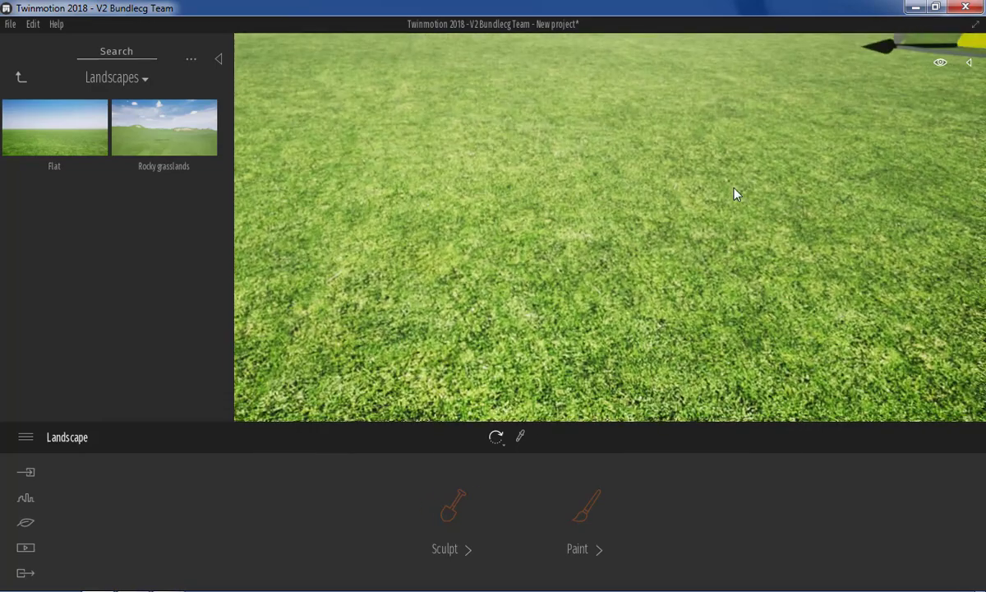
pyautogui.scroll(2, 728, 188)
pyautogui.scroll(-3, 662, 214)
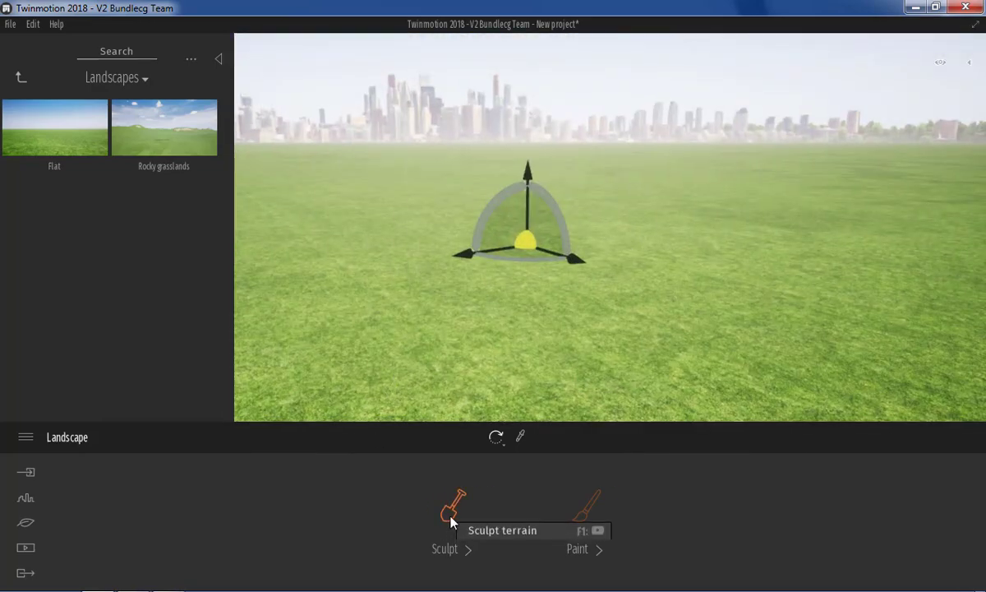
# - Pick the Raise sculpt tool with a 5 m brush diameter and about 50% intensity
pyautogui.click(452, 508)
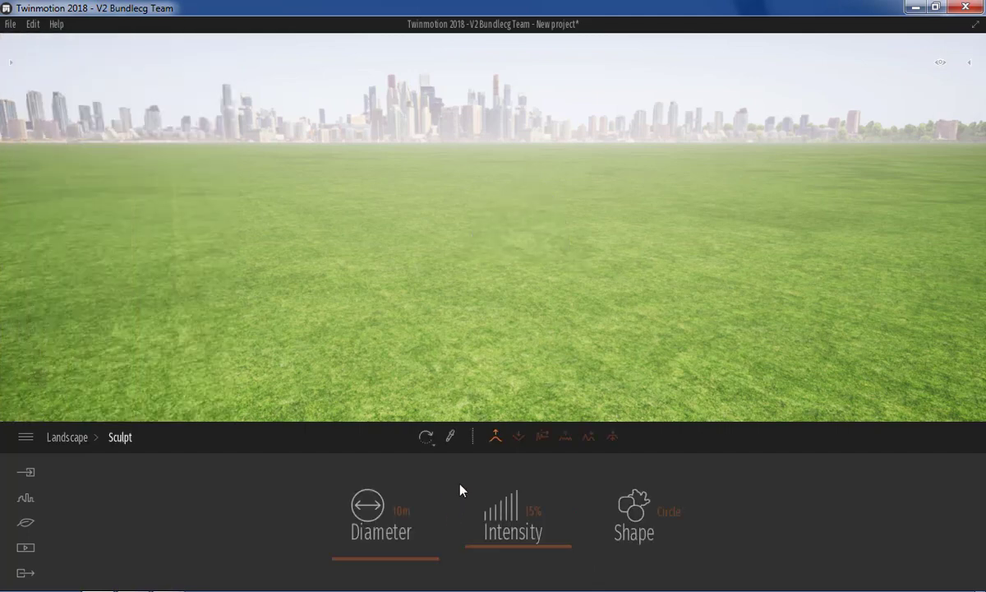
pyautogui.click(494, 437)
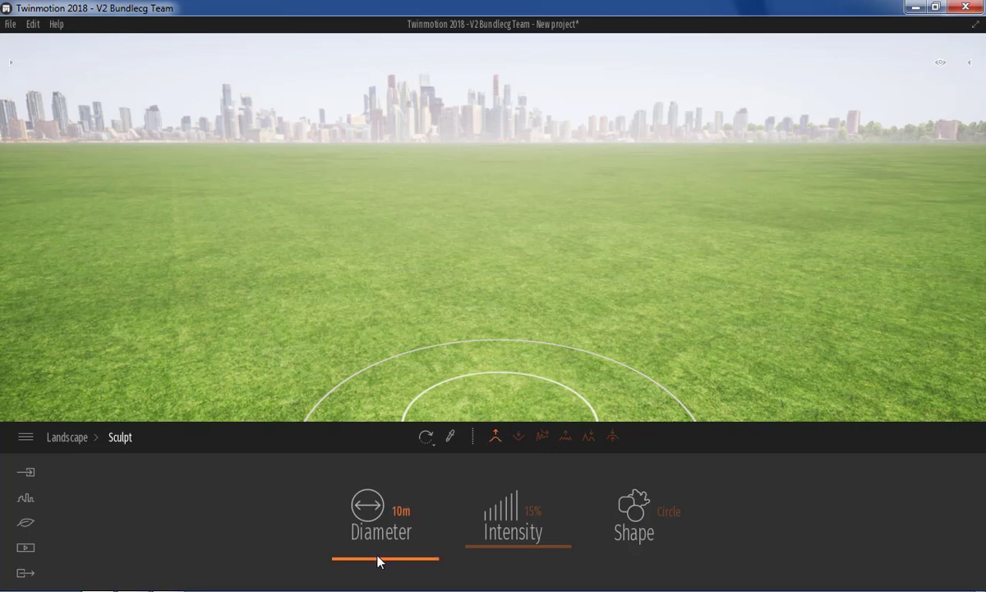
pyautogui.moveTo(380, 559); pyautogui.dragTo(385, 556)
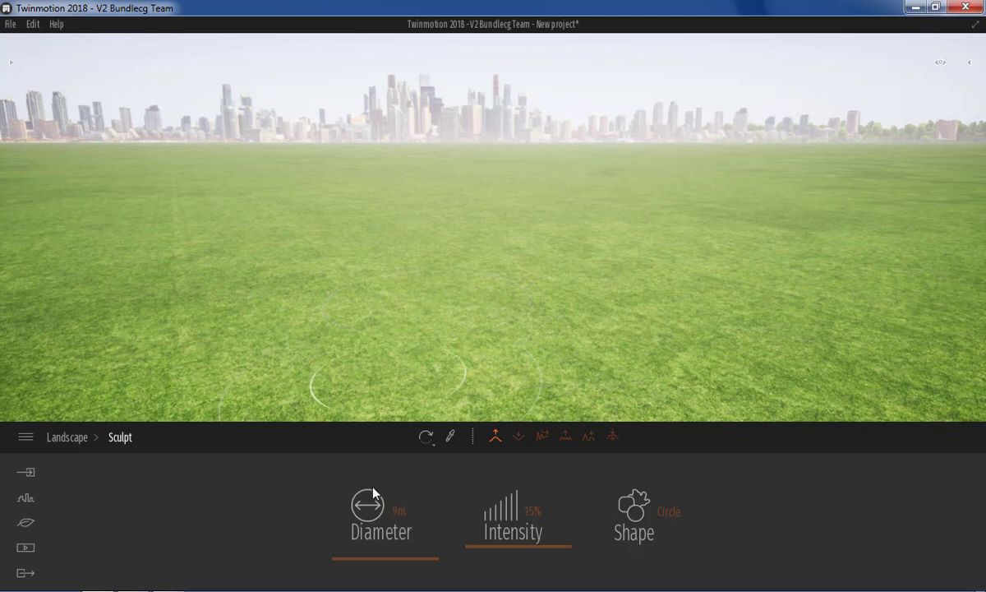
pyautogui.doubleClick(400, 511)
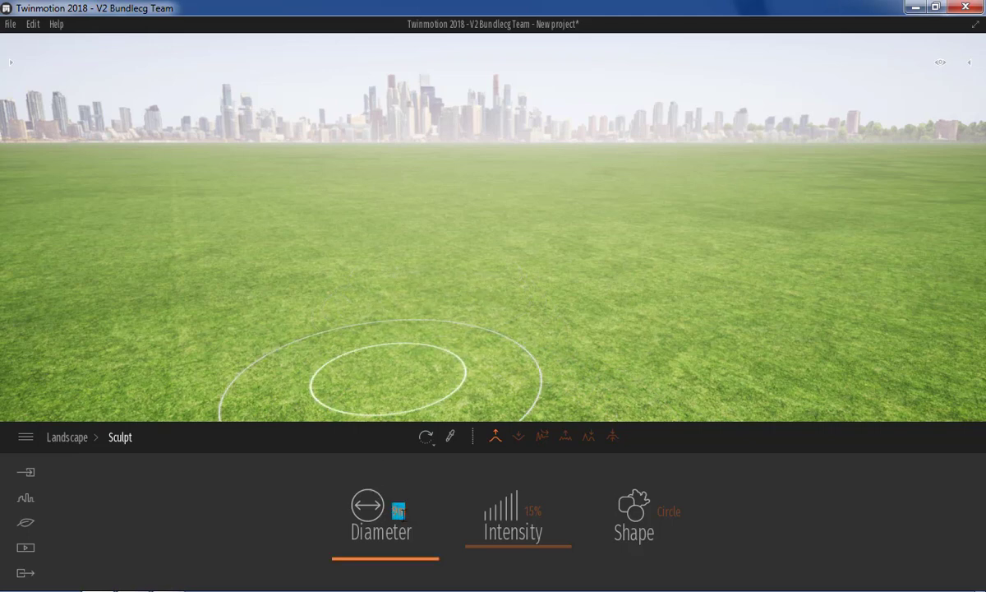
pyautogui.write('5')
pyautogui.press('Return')
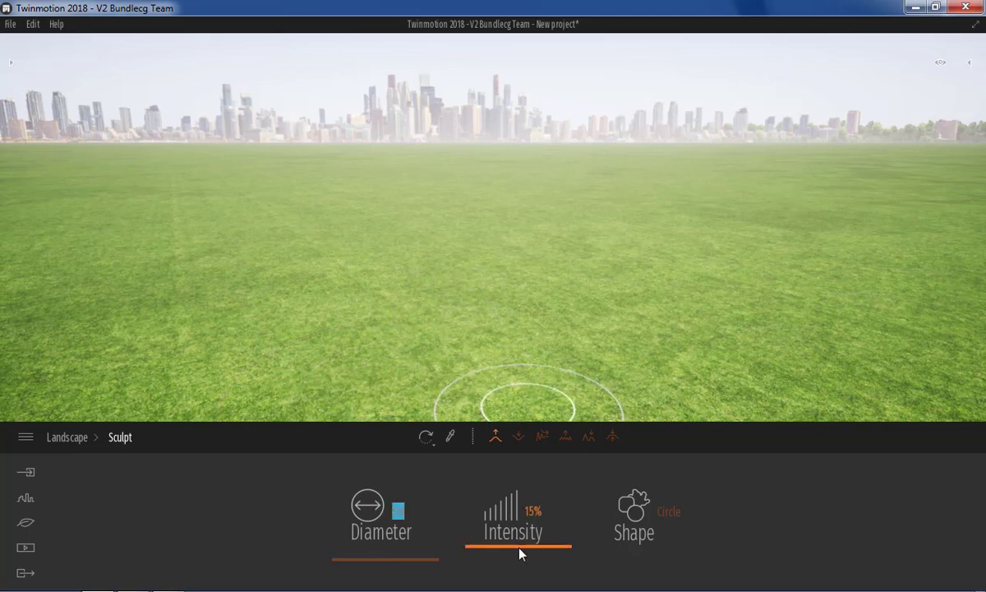
pyautogui.moveTo(519, 548); pyautogui.dragTo(527, 515)
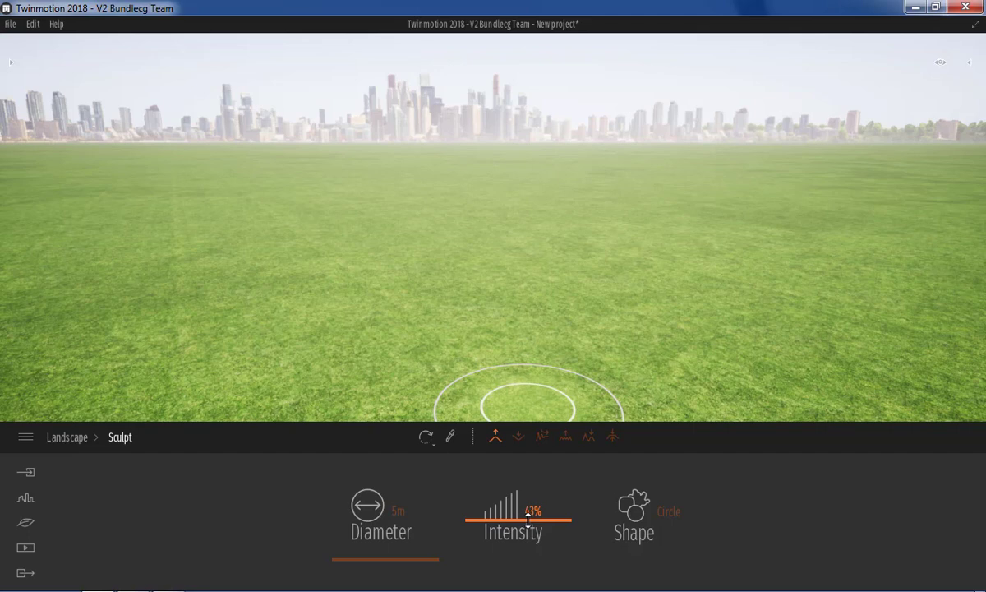
pyautogui.moveTo(529, 518); pyautogui.dragTo(528, 508)
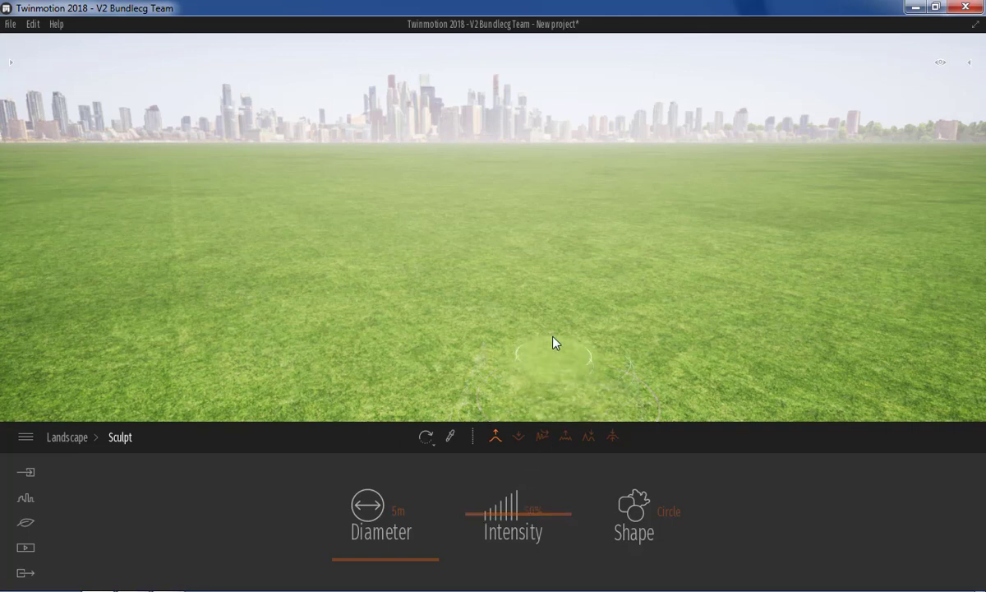
# - Dig a hole, raise a rocky mound beside it, then smooth the hole and rock edges
pyautogui.click(518, 439)
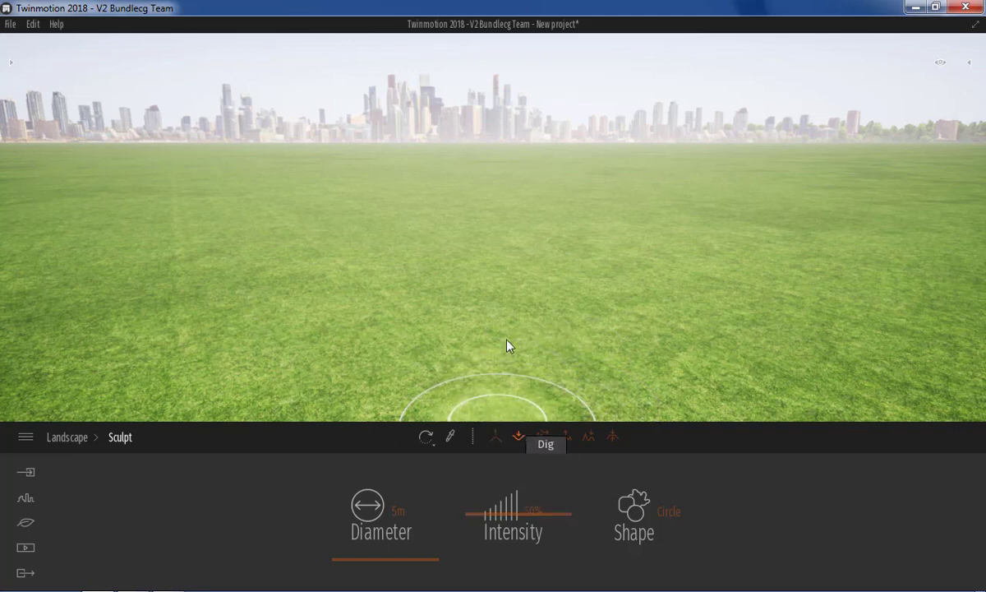
pyautogui.moveTo(484, 322); pyautogui.dragTo(485, 321)
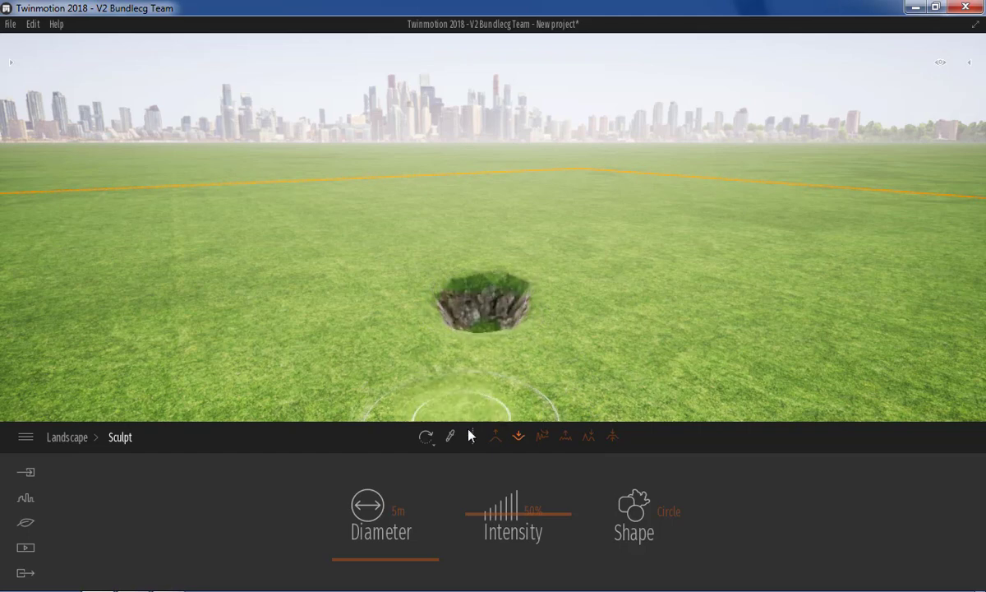
pyautogui.click(495, 436)
pyautogui.moveTo(366, 326); pyautogui.dragTo(354, 331)
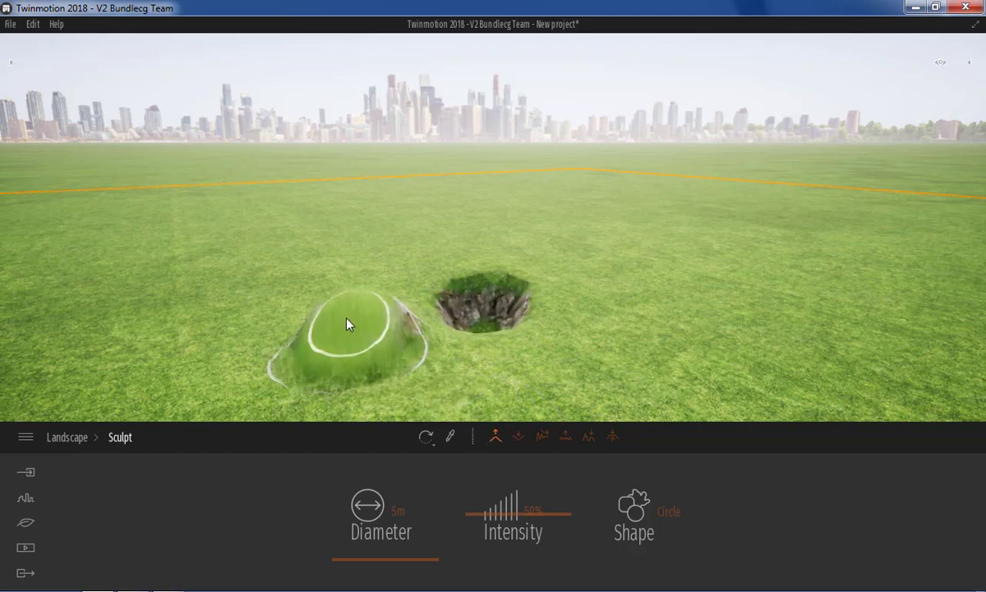
pyautogui.click(541, 437)
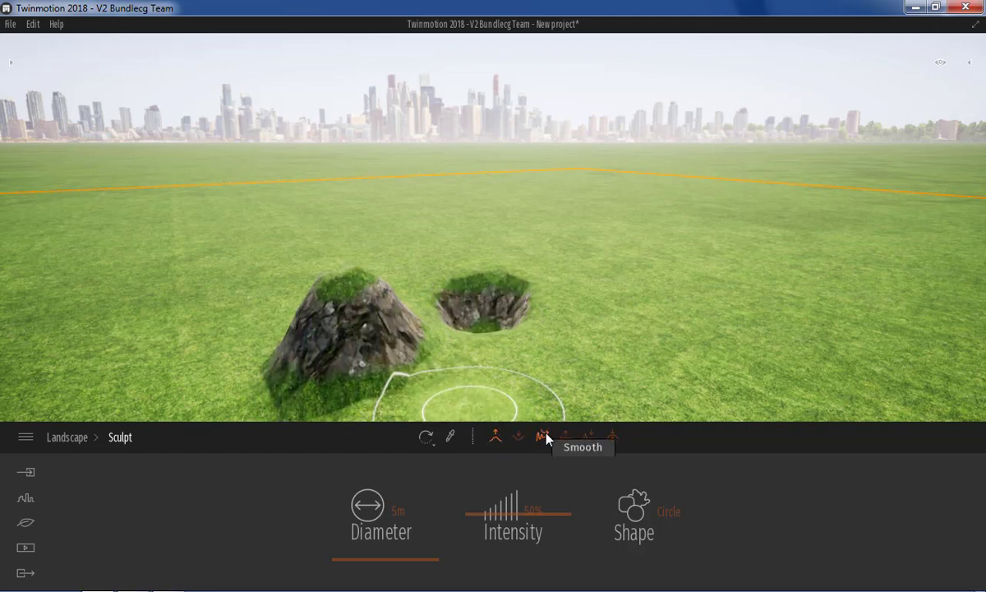
pyautogui.moveTo(591, 302)
pyautogui.mouseDown()
pyautogui.moveTo(538, 280)
pyautogui.moveTo(471, 279)
pyautogui.moveTo(440, 319)
pyautogui.moveTo(507, 323)
pyautogui.moveTo(501, 352)
pyautogui.mouseUp()
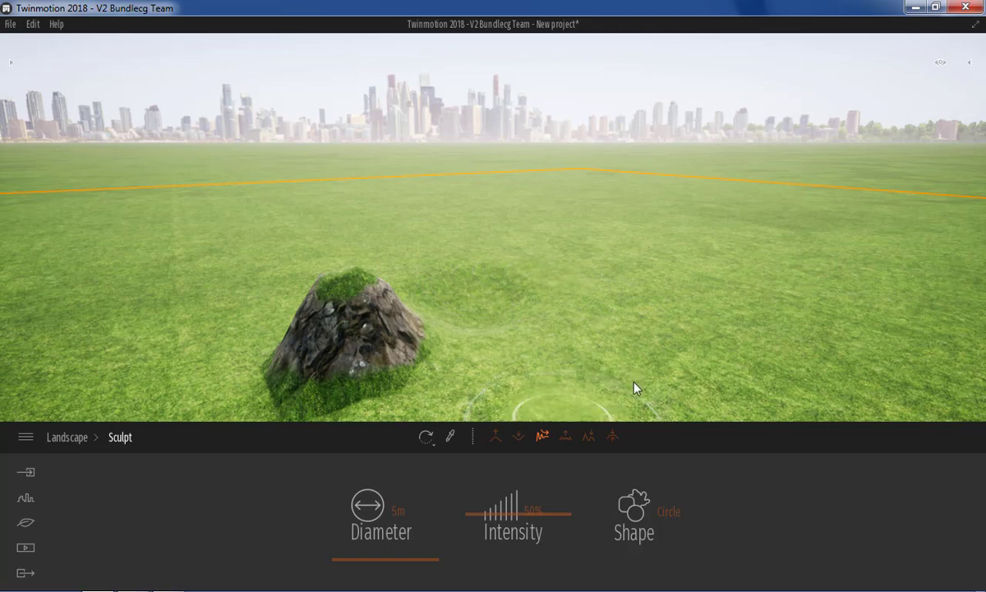
pyautogui.moveTo(381, 325)
pyautogui.mouseDown()
pyautogui.moveTo(364, 348)
pyautogui.moveTo(506, 370)
pyautogui.mouseUp()
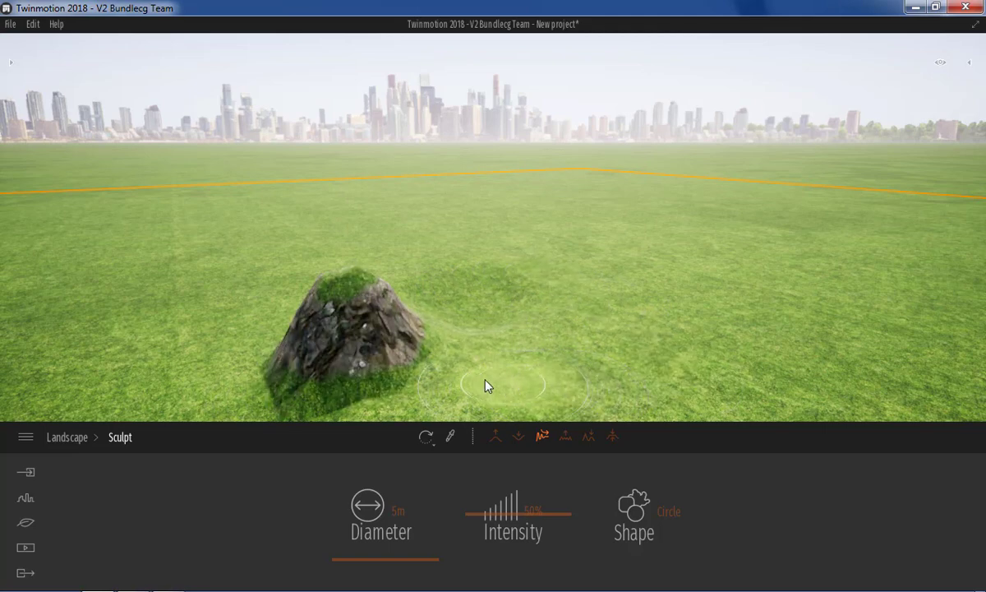
pyautogui.moveTo(487, 387)
pyautogui.mouseDown()
pyautogui.moveTo(431, 363)
pyautogui.moveTo(481, 369)
pyautogui.moveTo(418, 360)
pyautogui.moveTo(493, 363)
pyautogui.moveTo(427, 358)
pyautogui.moveTo(414, 344)
pyautogui.moveTo(504, 357)
pyautogui.mouseUp()
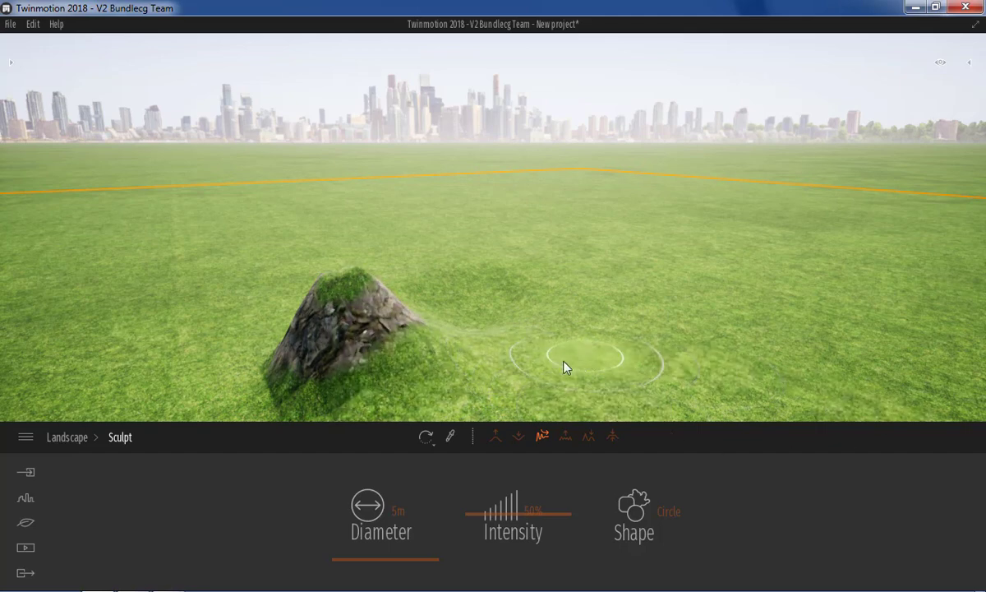
pyautogui.moveTo(566, 366)
pyautogui.mouseDown()
pyautogui.moveTo(425, 355)
pyautogui.moveTo(558, 374)
pyautogui.moveTo(414, 363)
pyautogui.mouseUp()
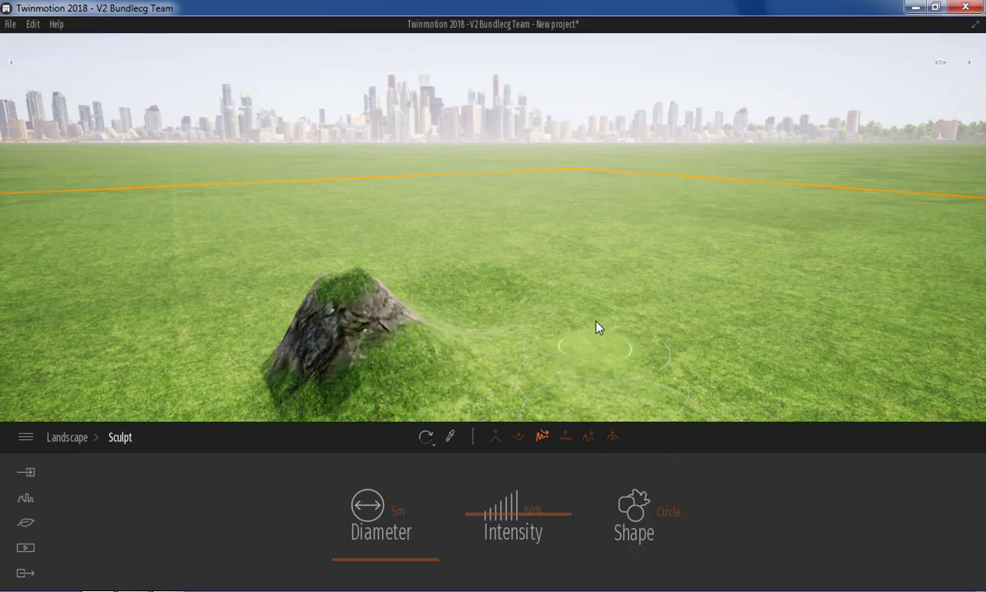
# - Carve a flat oval plateau patch, erode a shallow depression and roughen it with noise
pyautogui.click(566, 436)
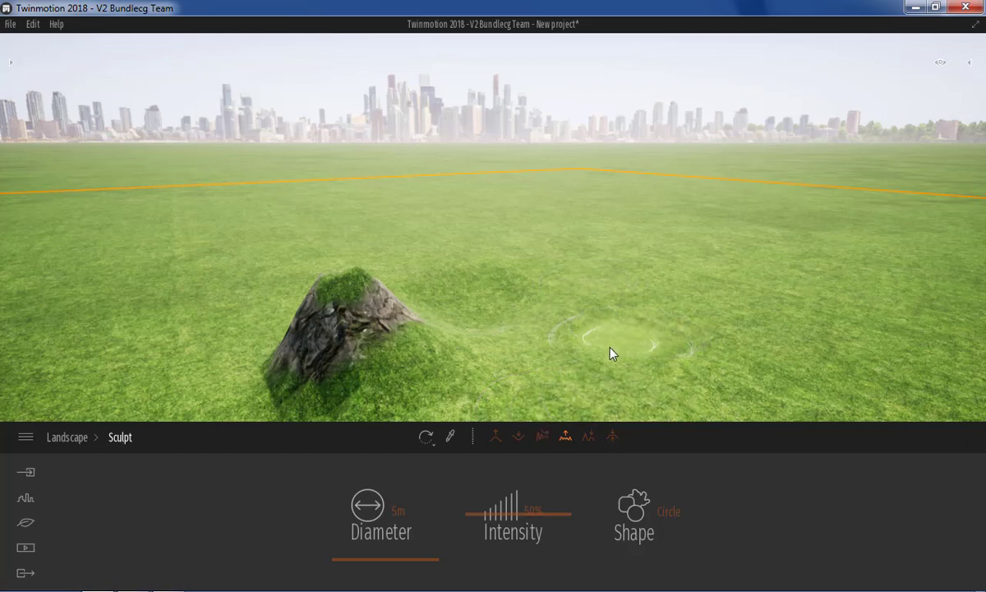
pyautogui.moveTo(633, 351); pyautogui.dragTo(579, 355)
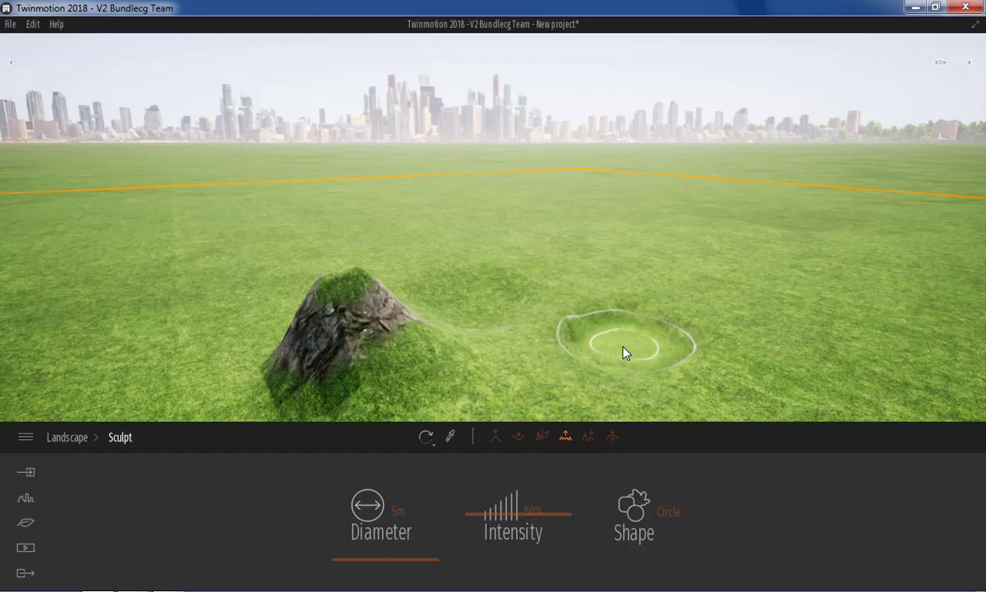
pyautogui.click(591, 437)
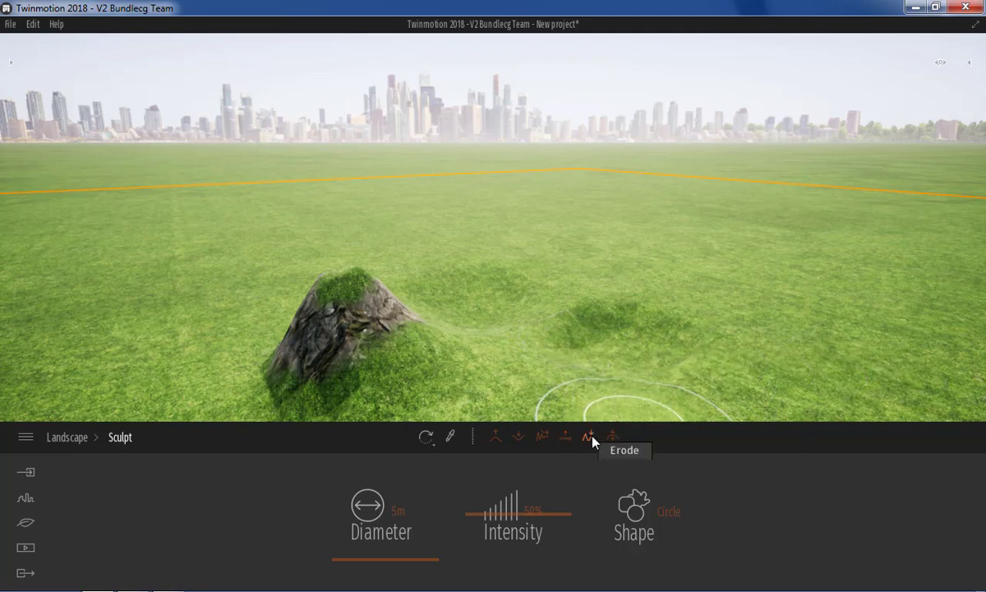
pyautogui.click(678, 263)
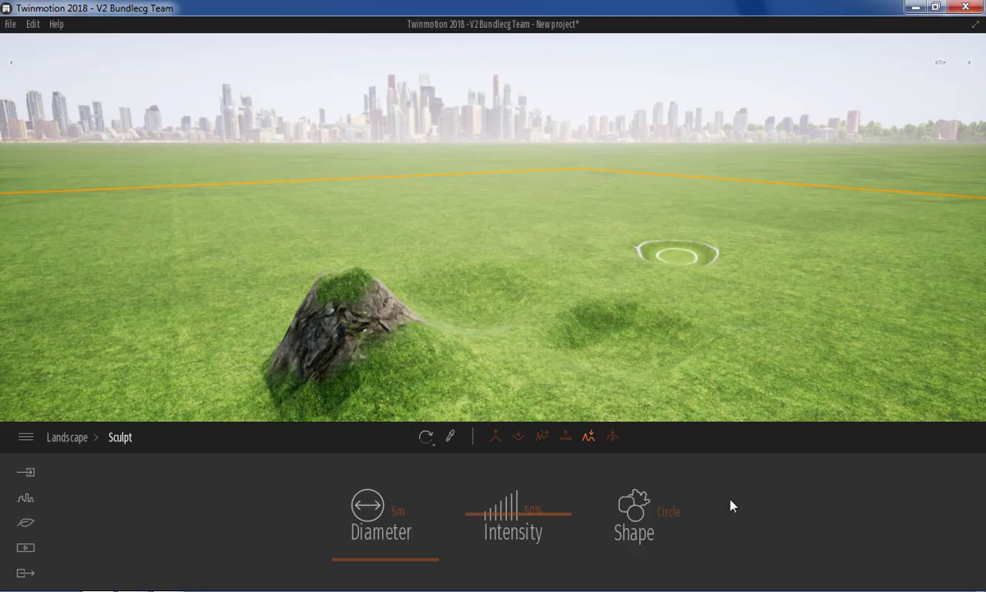
pyautogui.click(565, 438)
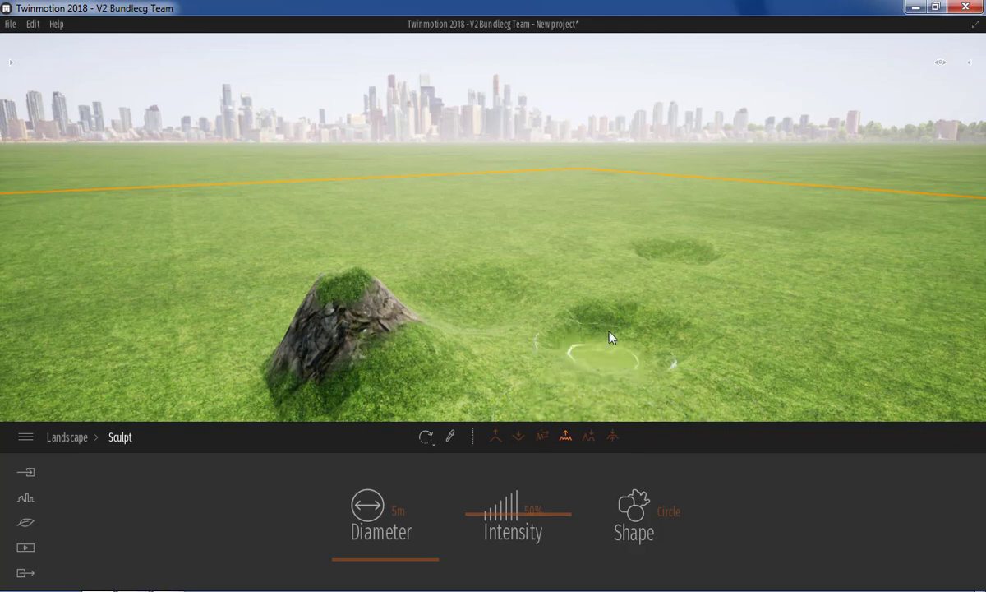
pyautogui.moveTo(555, 329); pyautogui.dragTo(540, 363)
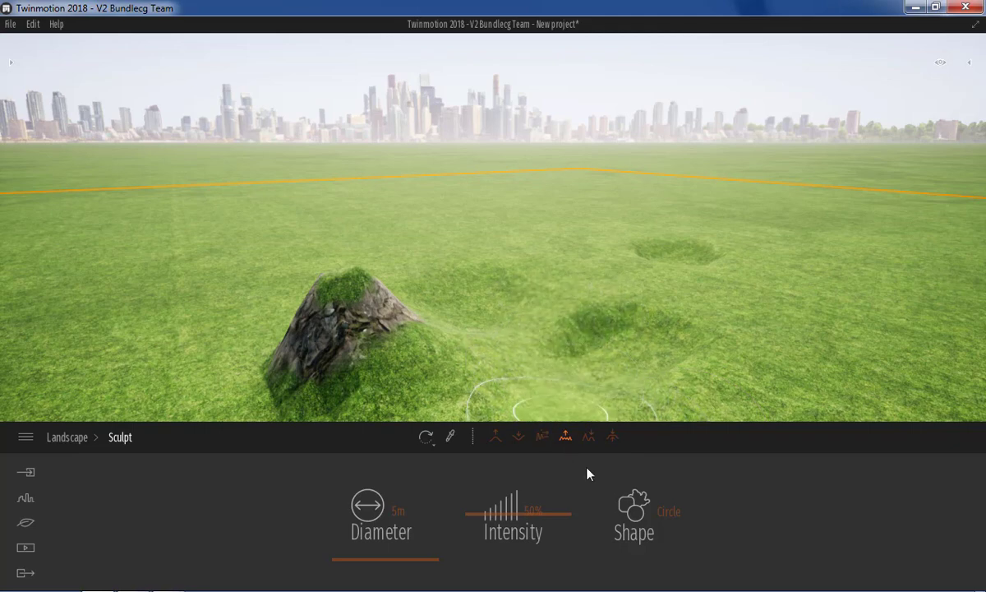
# - Flatten a long trench across the grass and spread the rock into a wide plateau
pyautogui.click(615, 438)
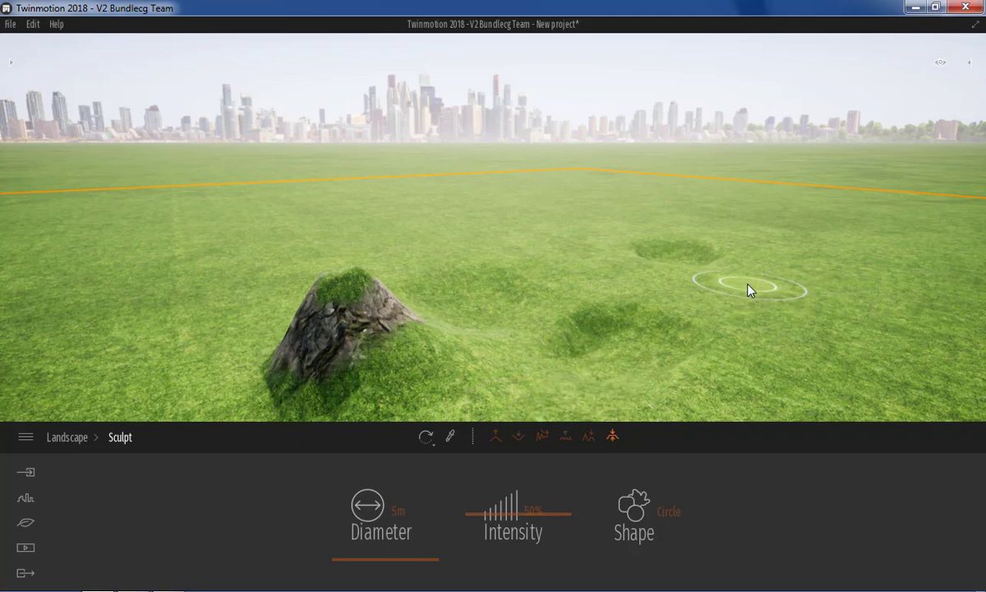
pyautogui.moveTo(750, 290); pyautogui.dragTo(746, 274)
pyautogui.moveTo(776, 279)
pyautogui.mouseDown()
pyautogui.moveTo(670, 254)
pyautogui.moveTo(667, 243)
pyautogui.moveTo(716, 271)
pyautogui.mouseUp()
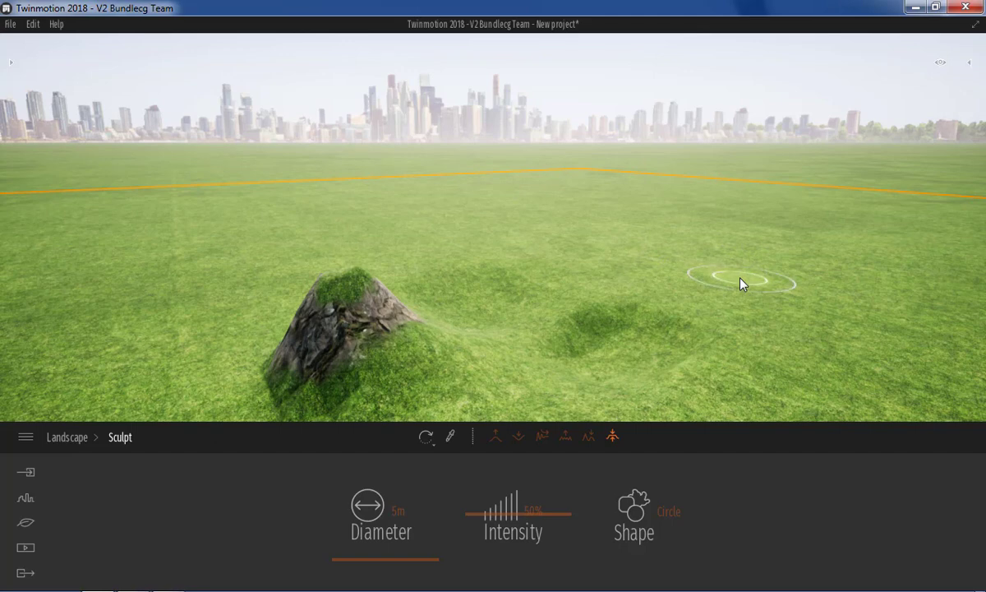
pyautogui.moveTo(741, 282)
pyautogui.mouseDown()
pyautogui.moveTo(652, 360)
pyautogui.moveTo(622, 366)
pyautogui.moveTo(745, 287)
pyautogui.moveTo(621, 339)
pyautogui.moveTo(585, 338)
pyautogui.mouseUp()
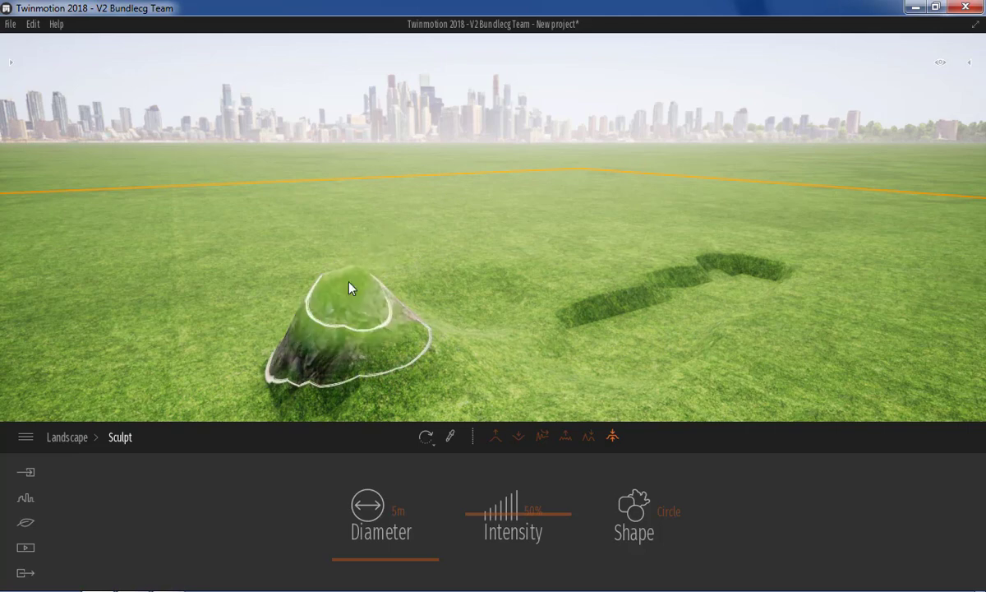
pyautogui.moveTo(356, 280)
pyautogui.mouseDown()
pyautogui.moveTo(249, 286)
pyautogui.moveTo(154, 267)
pyautogui.moveTo(131, 279)
pyautogui.moveTo(148, 301)
pyautogui.moveTo(205, 298)
pyautogui.moveTo(294, 289)
pyautogui.moveTo(356, 269)
pyautogui.moveTo(250, 230)
pyautogui.moveTo(222, 271)
pyautogui.moveTo(306, 247)
pyautogui.moveTo(246, 244)
pyautogui.moveTo(275, 222)
pyautogui.moveTo(261, 233)
pyautogui.moveTo(299, 229)
pyautogui.moveTo(337, 271)
pyautogui.moveTo(295, 306)
pyautogui.moveTo(128, 301)
pyautogui.moveTo(169, 229)
pyautogui.moveTo(345, 236)
pyautogui.moveTo(358, 270)
pyautogui.moveTo(251, 250)
pyautogui.mouseUp()
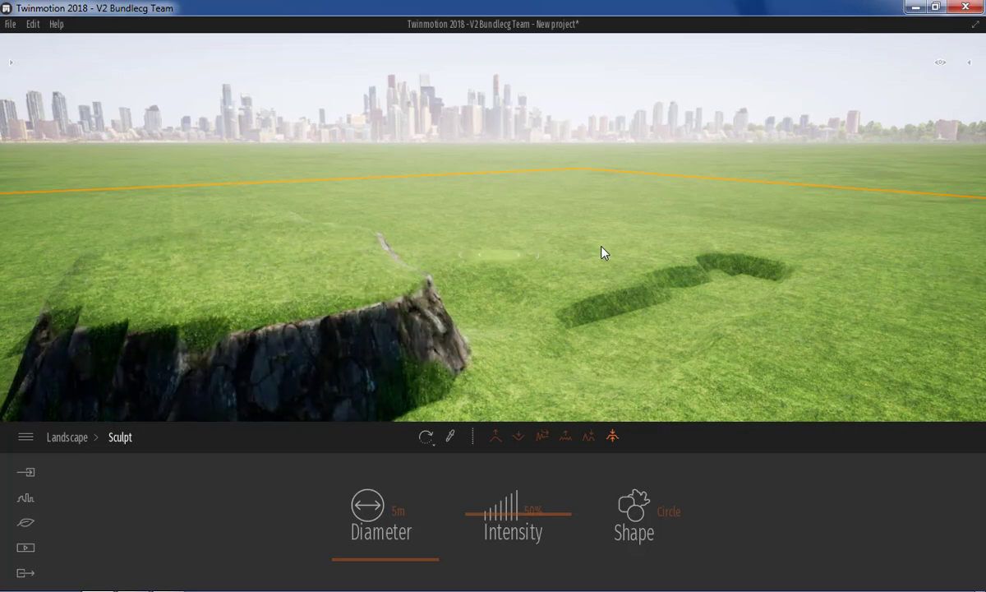
pyautogui.moveTo(604, 249); pyautogui.dragTo(687, 288, button='right')
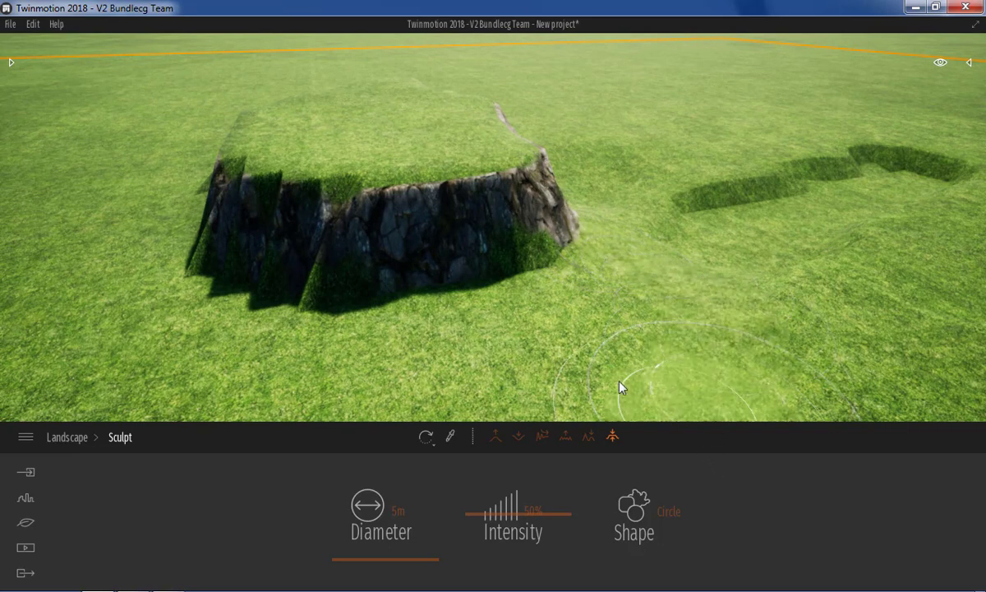
pyautogui.moveTo(588, 277); pyautogui.dragTo(613, 249)
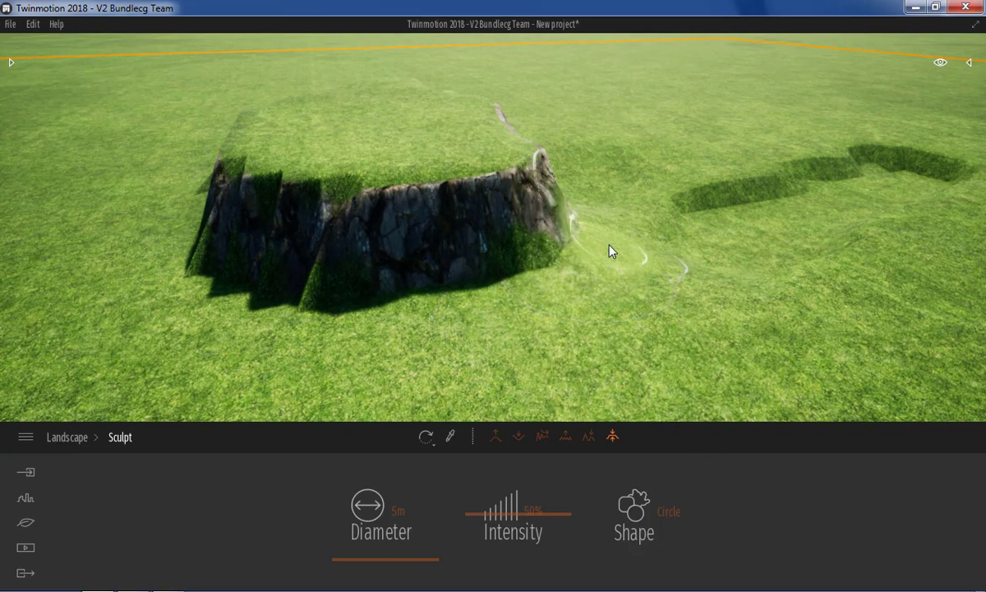
# - Try the Smooth circle and Blobs brush shapes and raise a grassy ridge left of the plateau
pyautogui.click(639, 507)
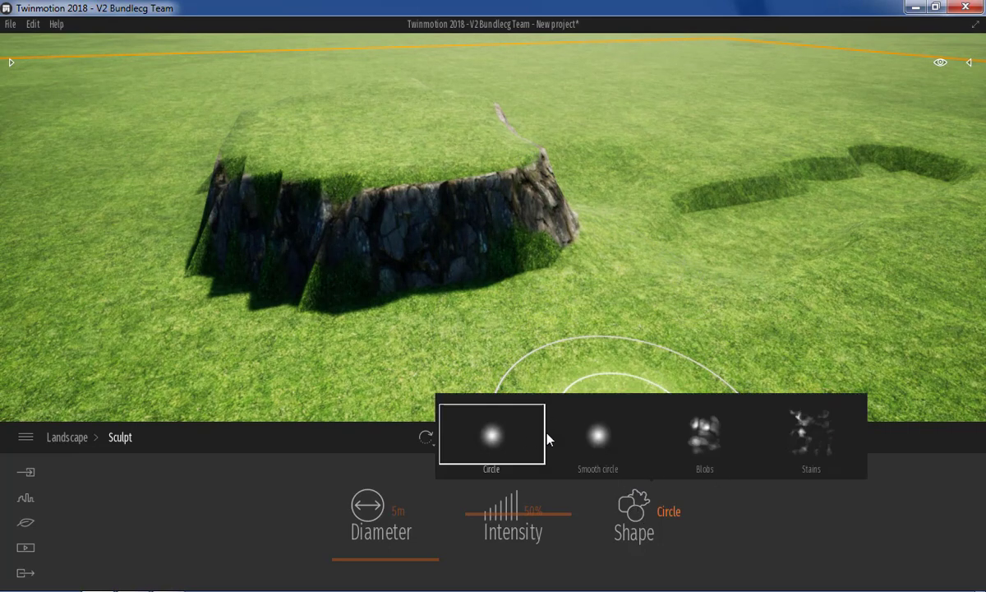
pyautogui.click(615, 437)
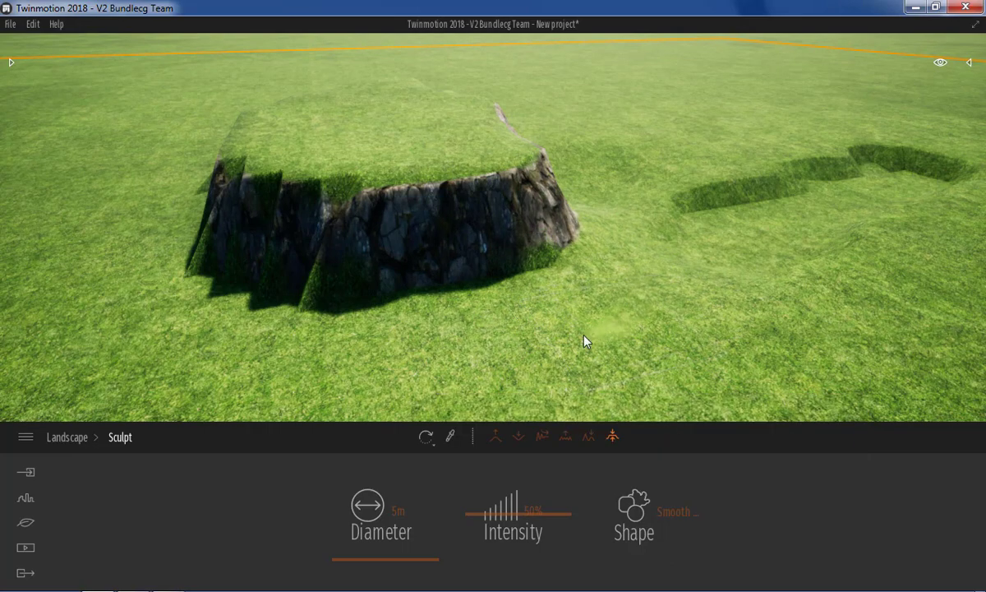
pyautogui.click(653, 520)
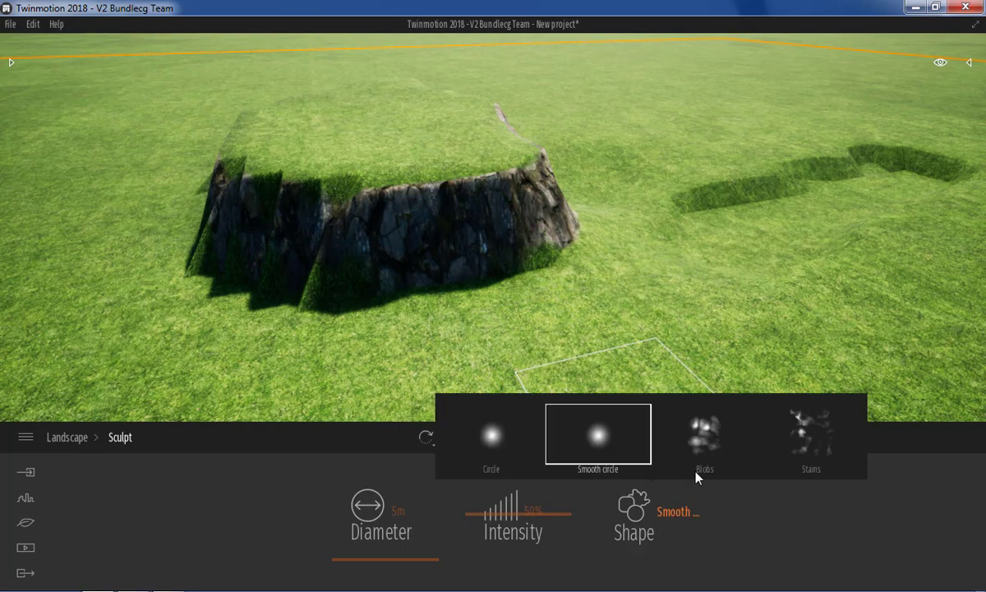
pyautogui.click(709, 442)
pyautogui.moveTo(474, 333)
pyautogui.mouseDown(button='right')
pyautogui.moveTo(451, 293)
pyautogui.moveTo(130, 297)
pyautogui.mouseUp(button='right')
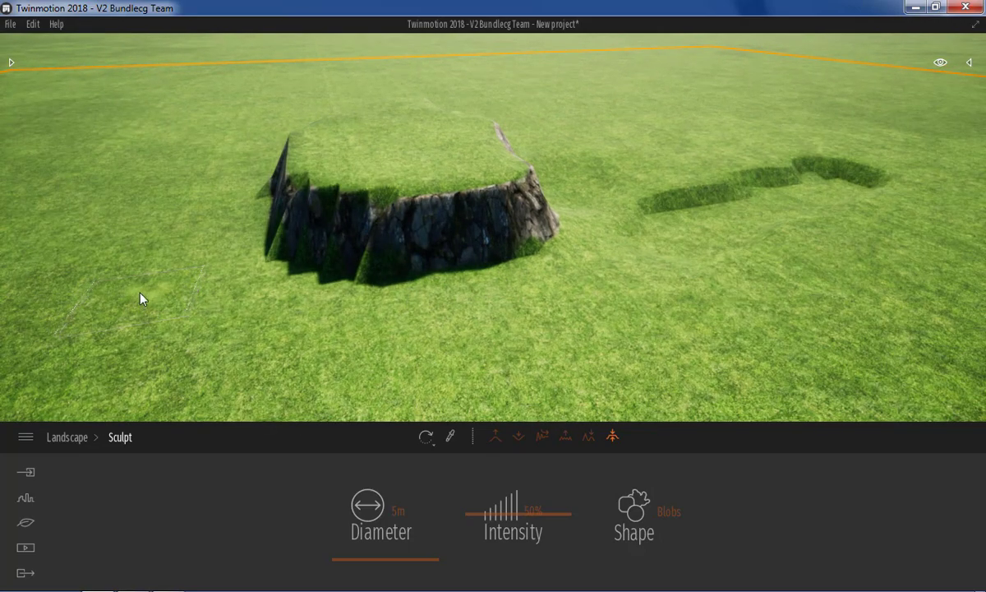
pyautogui.click(497, 440)
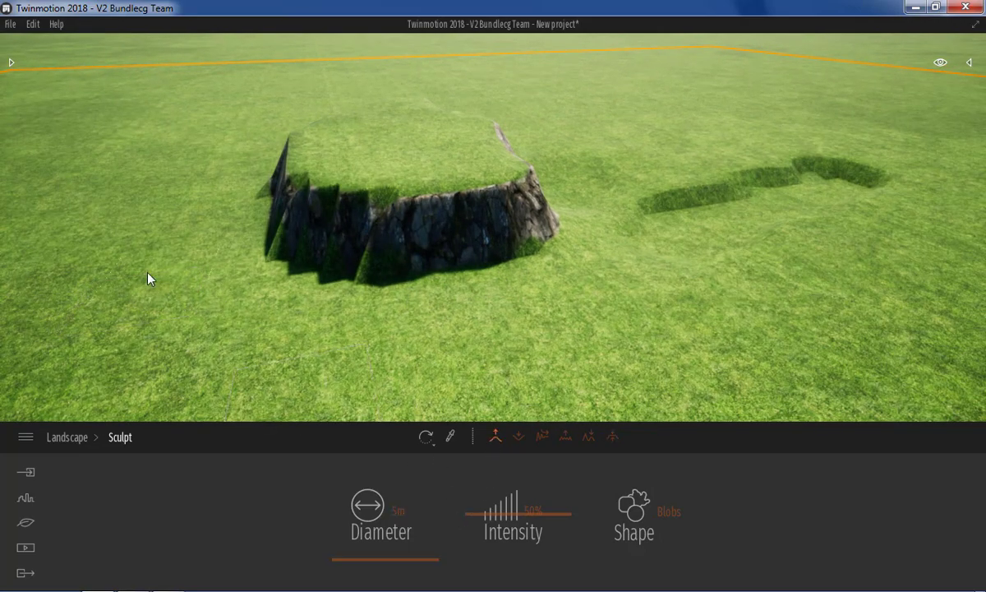
pyautogui.moveTo(138, 281); pyautogui.dragTo(104, 271)
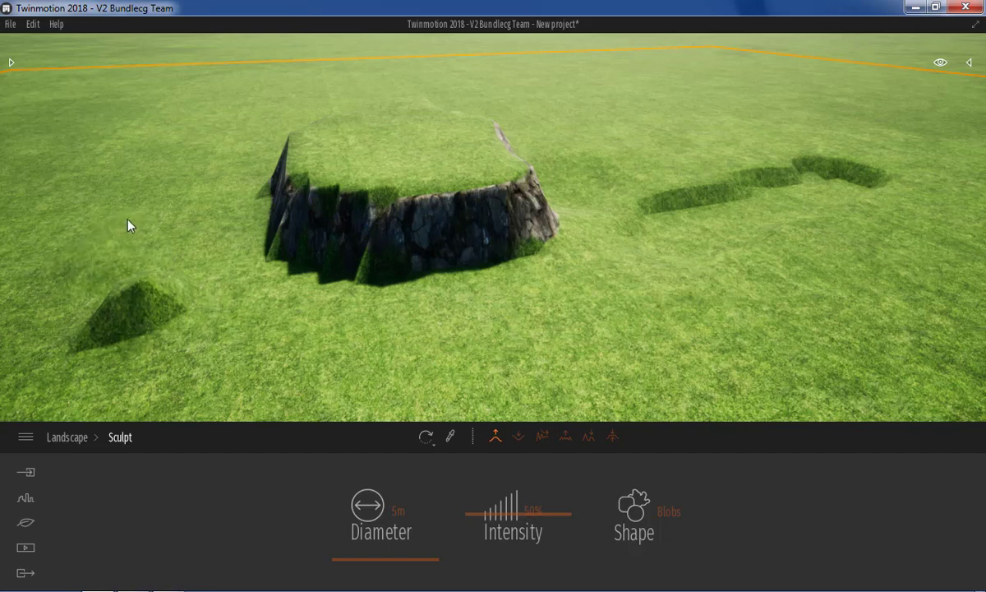
pyautogui.moveTo(127, 221)
pyautogui.mouseDown()
pyautogui.moveTo(176, 315)
pyautogui.moveTo(367, 357)
pyautogui.moveTo(620, 361)
pyautogui.mouseUp()
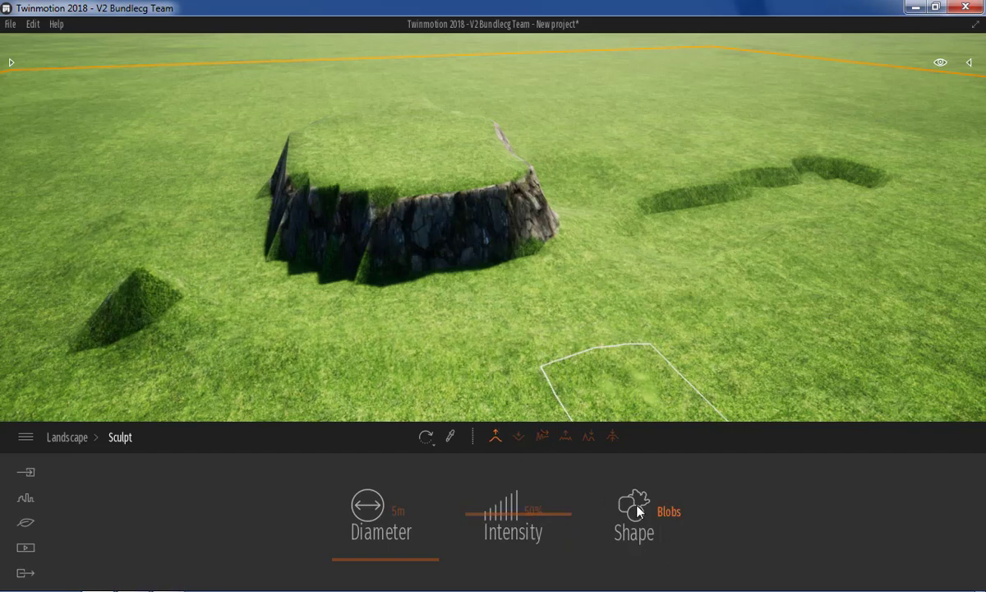
# - Switch the brush shape to Stains and raise a stain-shaped bump in the grass
pyautogui.click(694, 508)
pyautogui.click(810, 448)
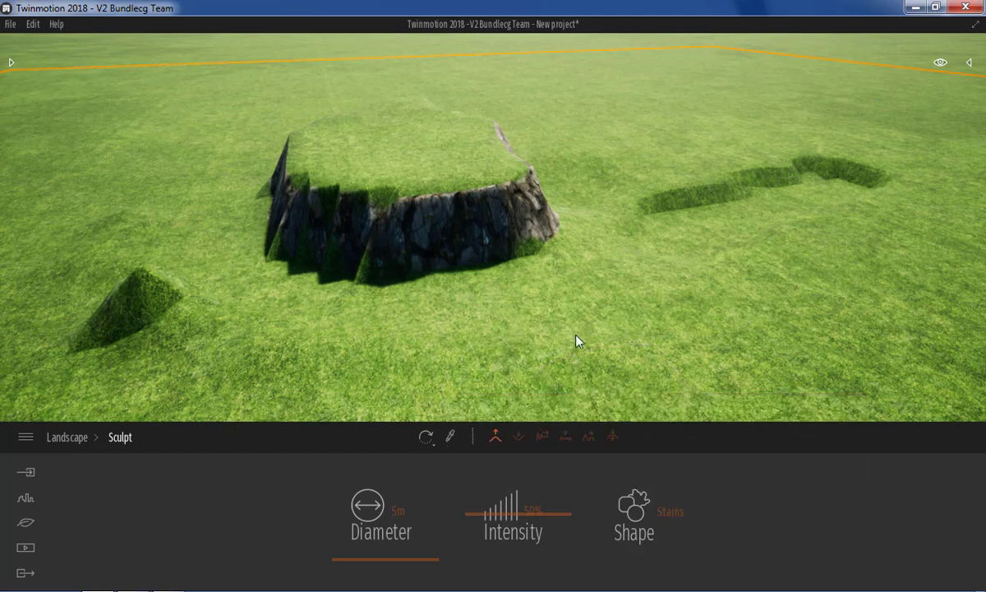
pyautogui.moveTo(575, 341)
pyautogui.mouseDown()
pyautogui.moveTo(674, 359)
pyautogui.moveTo(693, 330)
pyautogui.moveTo(643, 314)
pyautogui.mouseUp()
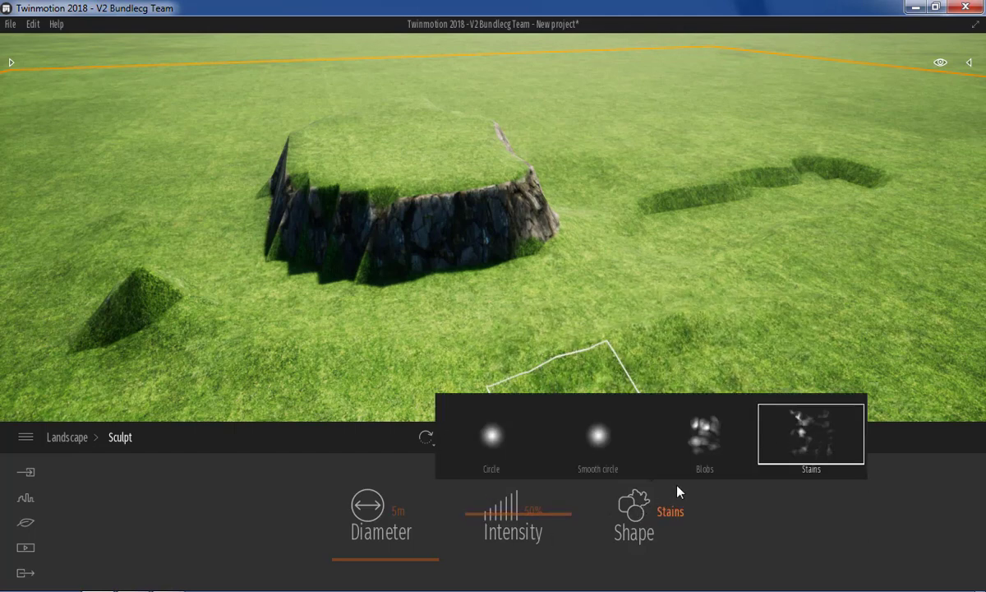
# - Return to the Landscape panel's top level, hide the library, and show the scene graph
pyautogui.click(66, 437)
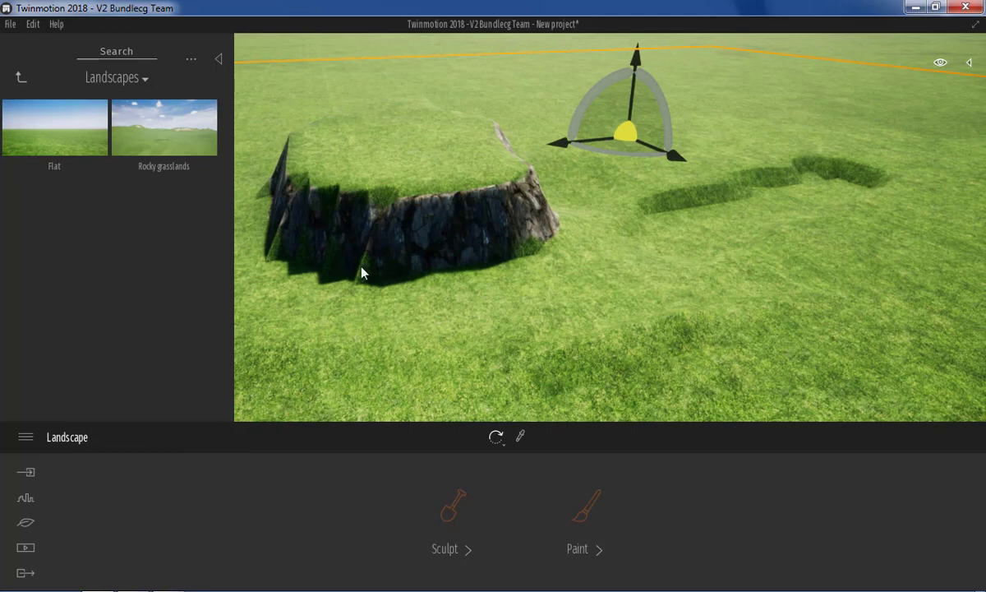
pyautogui.click(219, 58)
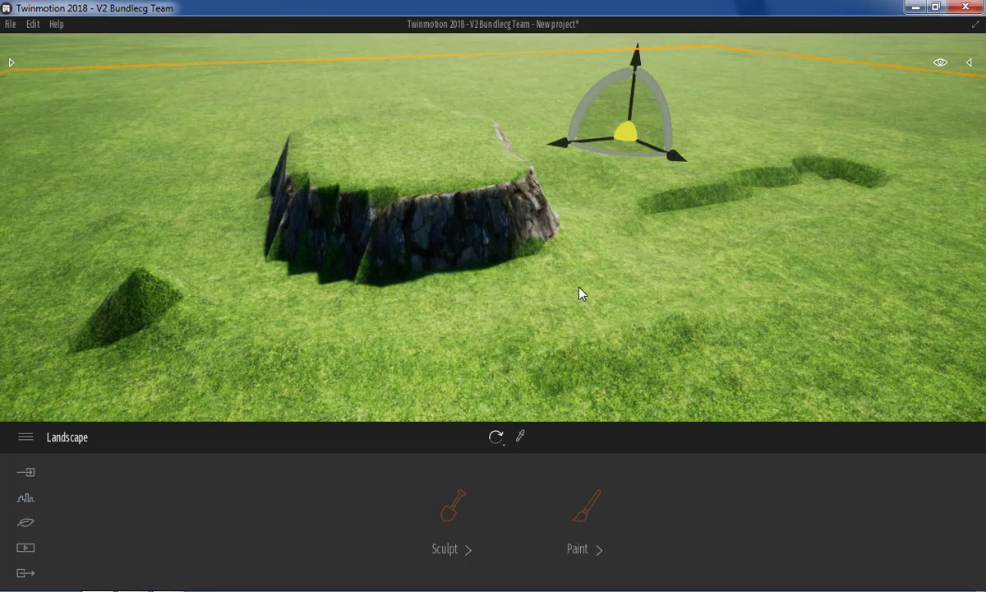
pyautogui.click(968, 62)
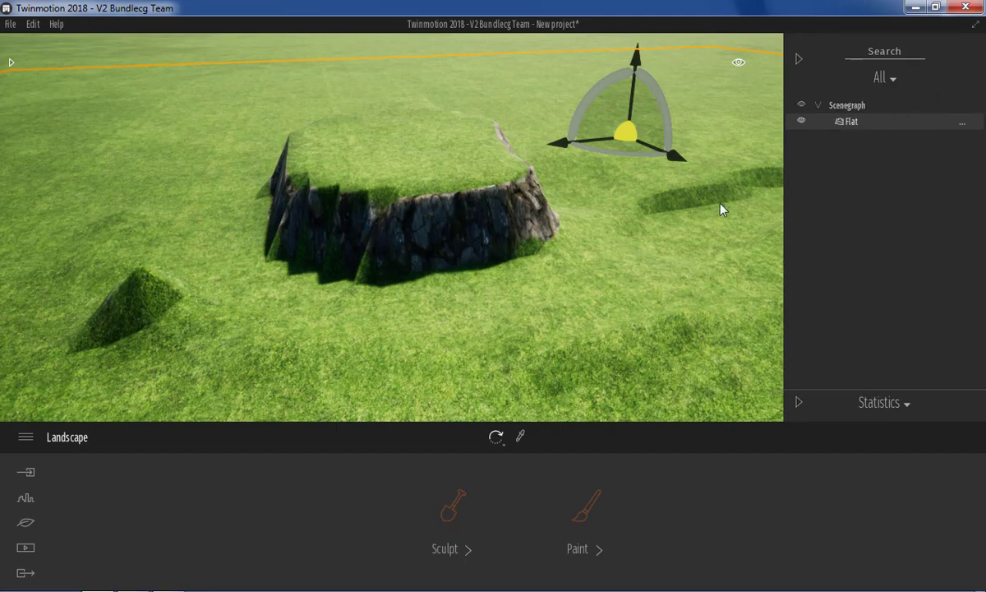
# - Enter landscape Paint mode and pick Grassy ground as the paint material
pyautogui.click(584, 508)
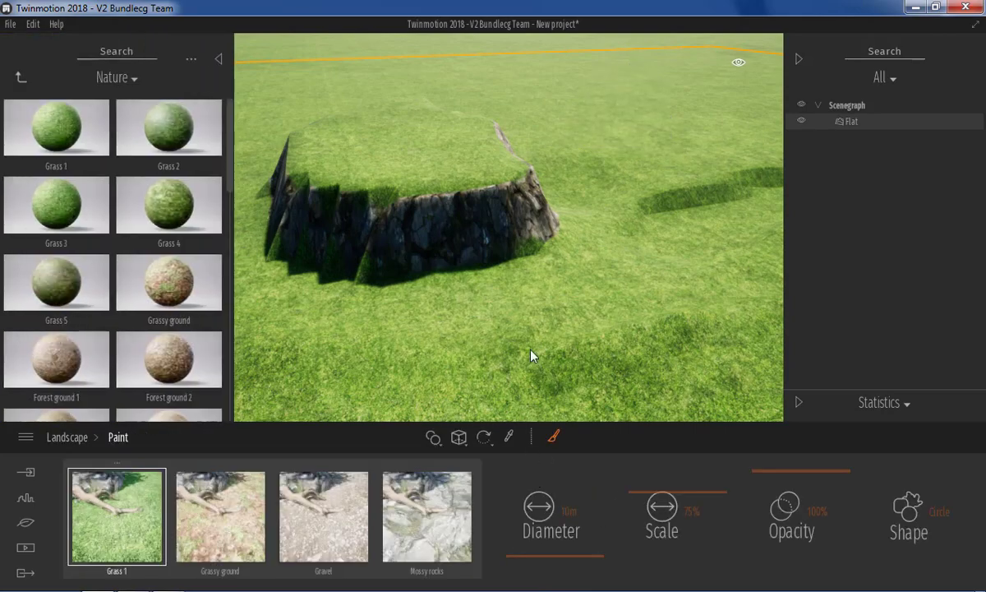
pyautogui.moveTo(573, 284)
pyautogui.mouseDown(button='middle')
pyautogui.moveTo(559, 223)
pyautogui.moveTo(783, 85)
pyautogui.mouseUp(button='middle')
pyautogui.click(797, 59)
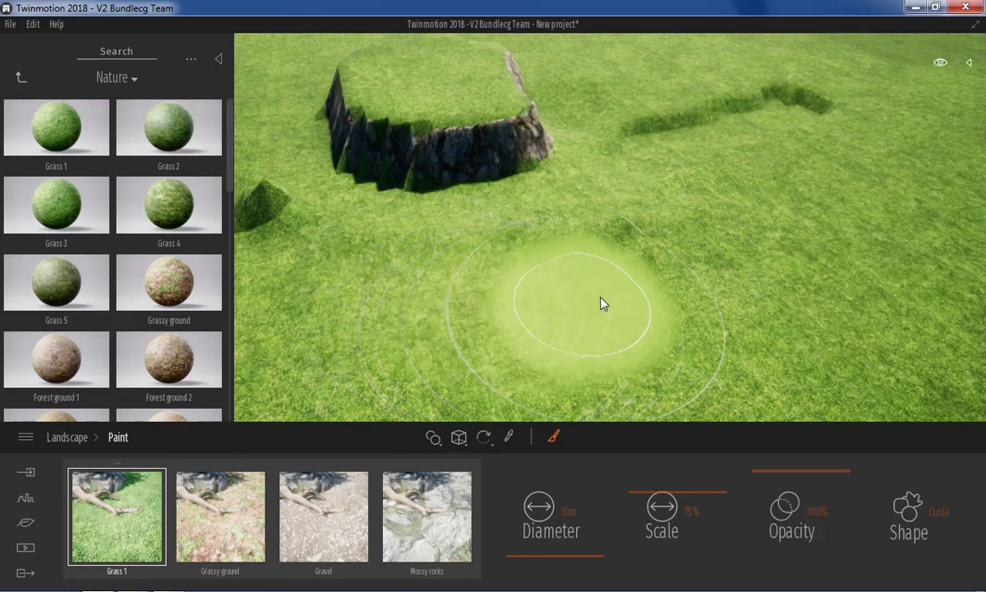
pyautogui.moveTo(601, 301); pyautogui.dragTo(597, 341, button='right')
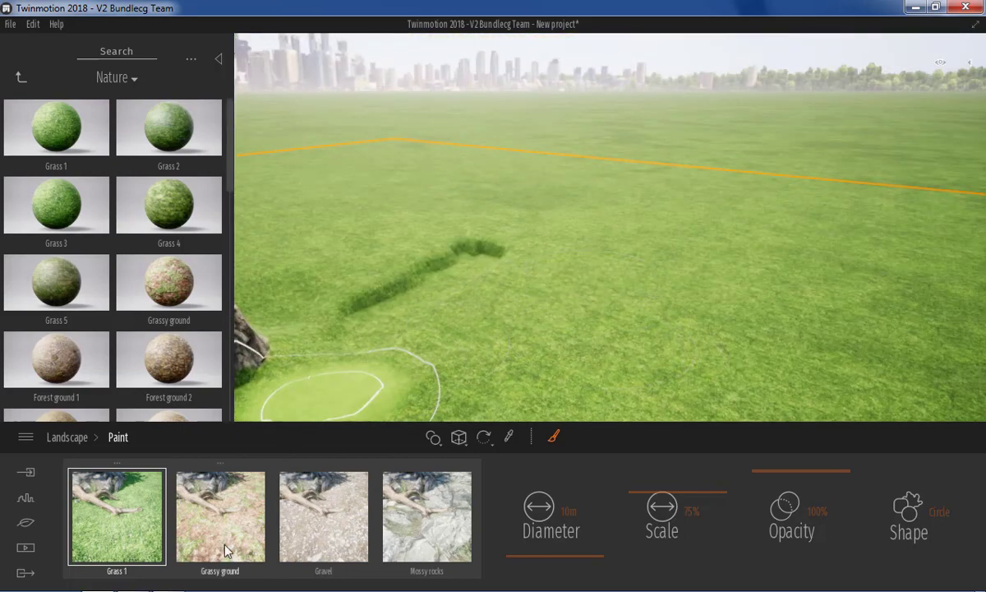
pyautogui.click(211, 510)
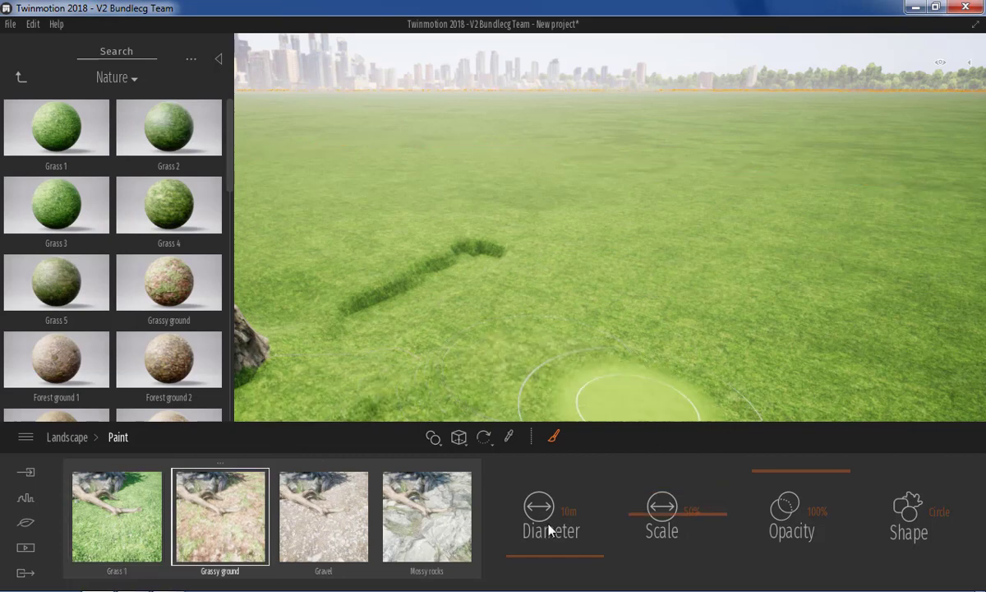
# - Paint Grassy ground across the open grass with a 16m brush at 33% opacity
pyautogui.moveTo(549, 558); pyautogui.dragTo(551, 557)
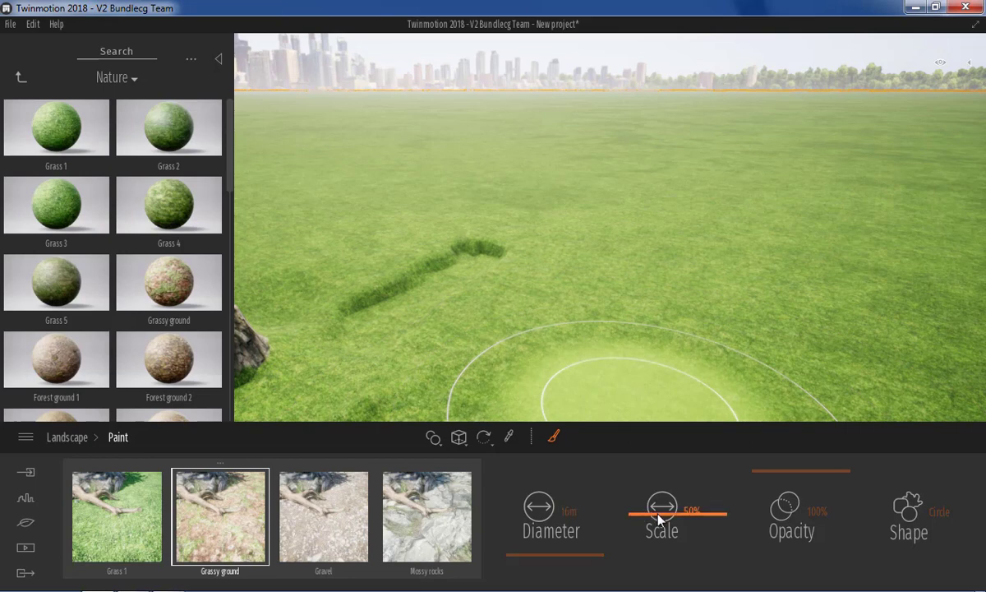
pyautogui.moveTo(660, 515); pyautogui.dragTo(662, 513)
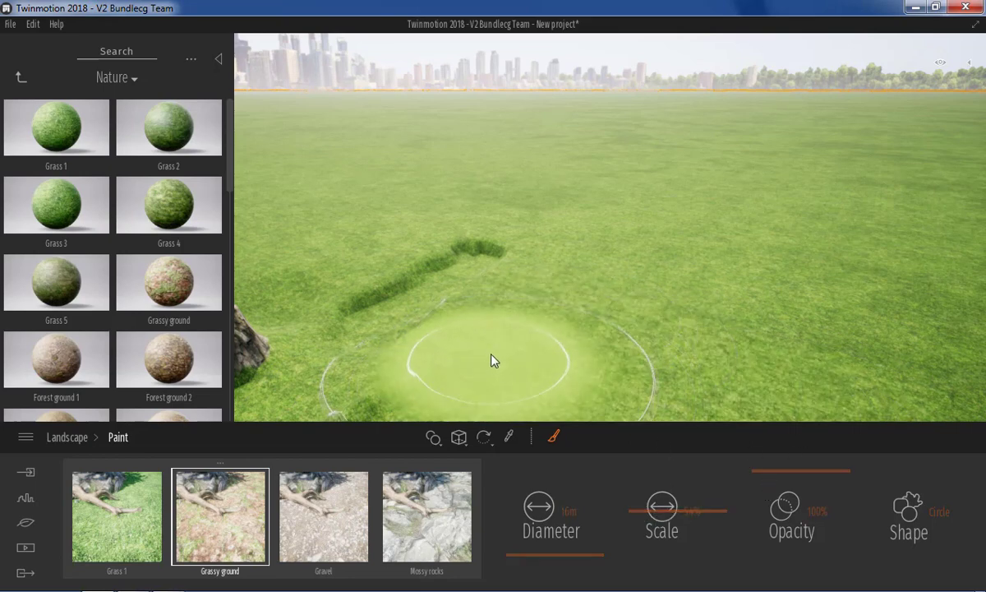
pyautogui.moveTo(528, 374)
pyautogui.mouseDown()
pyautogui.moveTo(634, 311)
pyautogui.moveTo(749, 264)
pyautogui.moveTo(608, 352)
pyautogui.moveTo(588, 313)
pyautogui.moveTo(601, 289)
pyautogui.moveTo(461, 341)
pyautogui.moveTo(643, 234)
pyautogui.mouseUp()
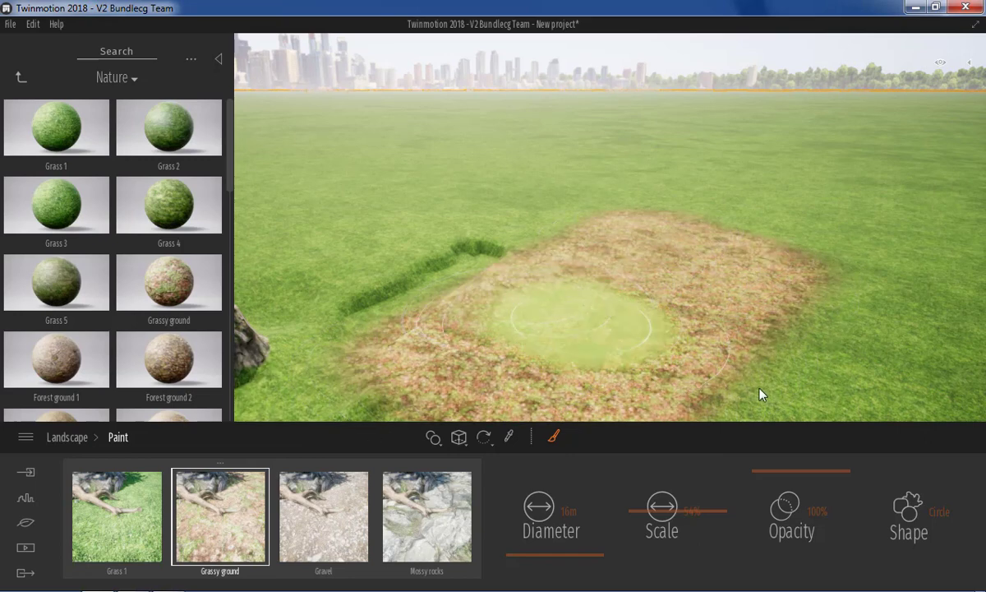
pyautogui.moveTo(795, 477); pyautogui.dragTo(806, 529)
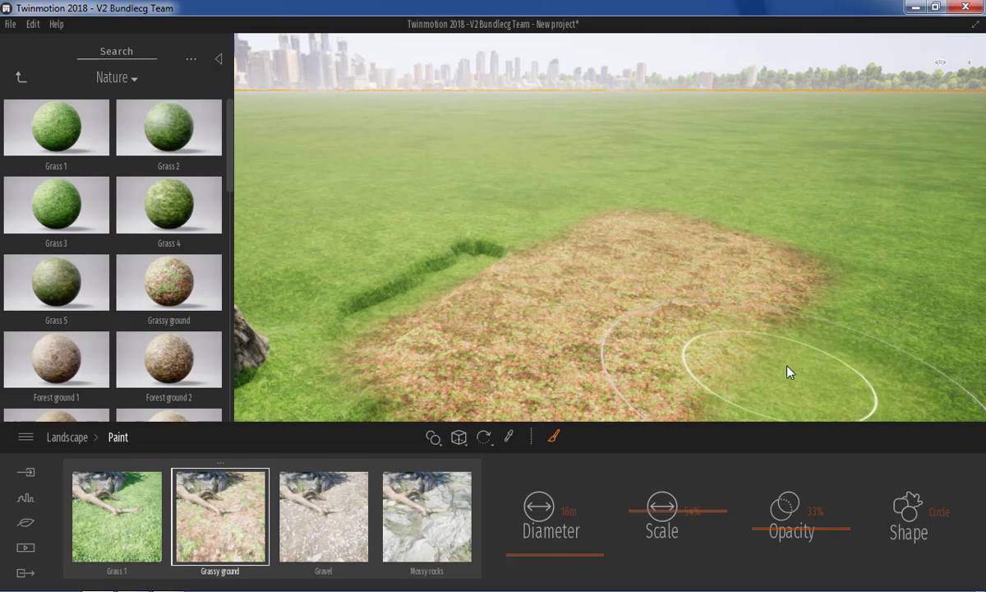
pyautogui.moveTo(788, 372); pyautogui.dragTo(867, 225)
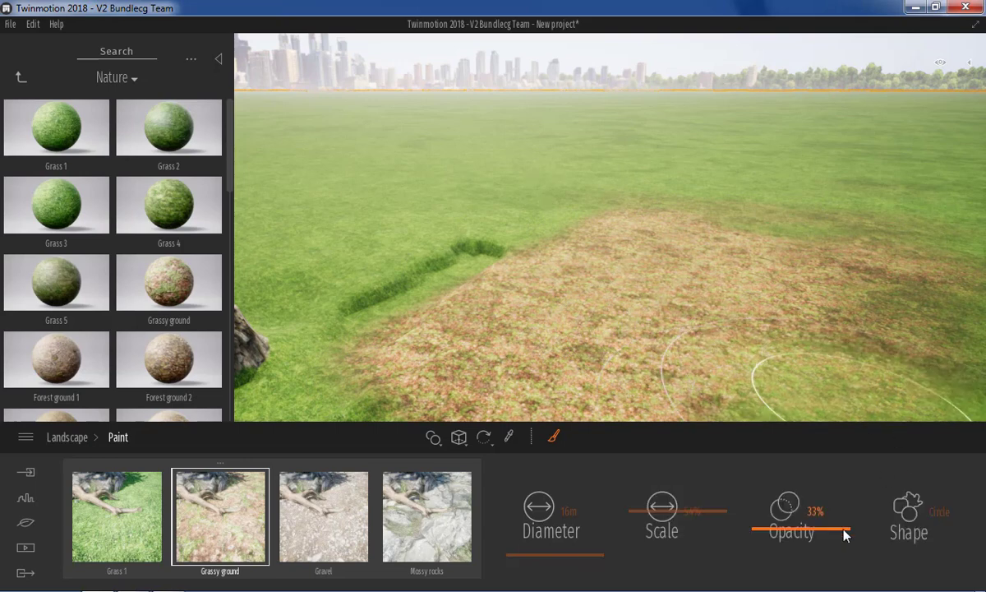
pyautogui.click(937, 514)
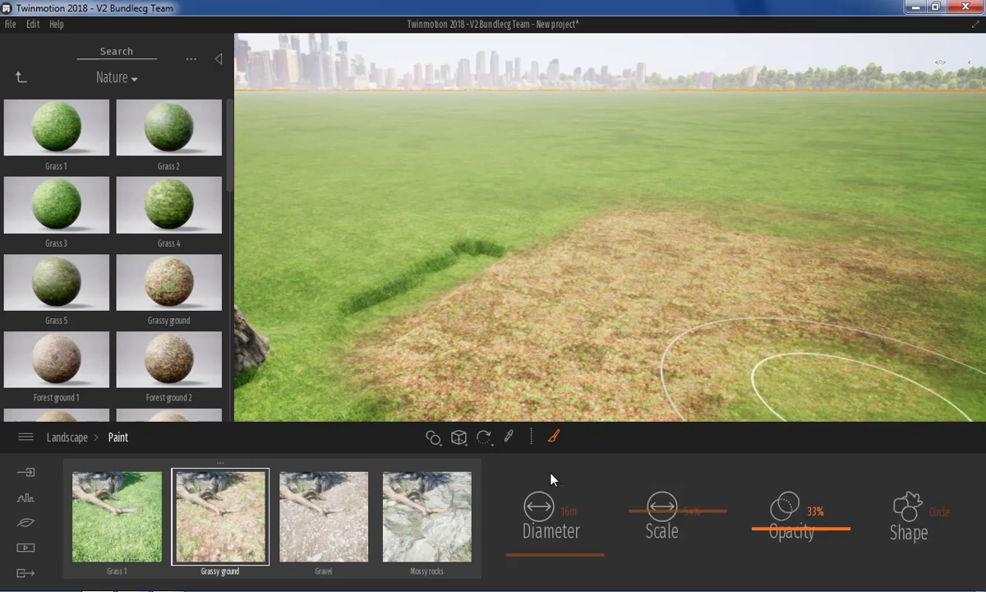
# - Paint Gravel over the whole patch, raising the paint opacity back to 100%
pyautogui.click(299, 518)
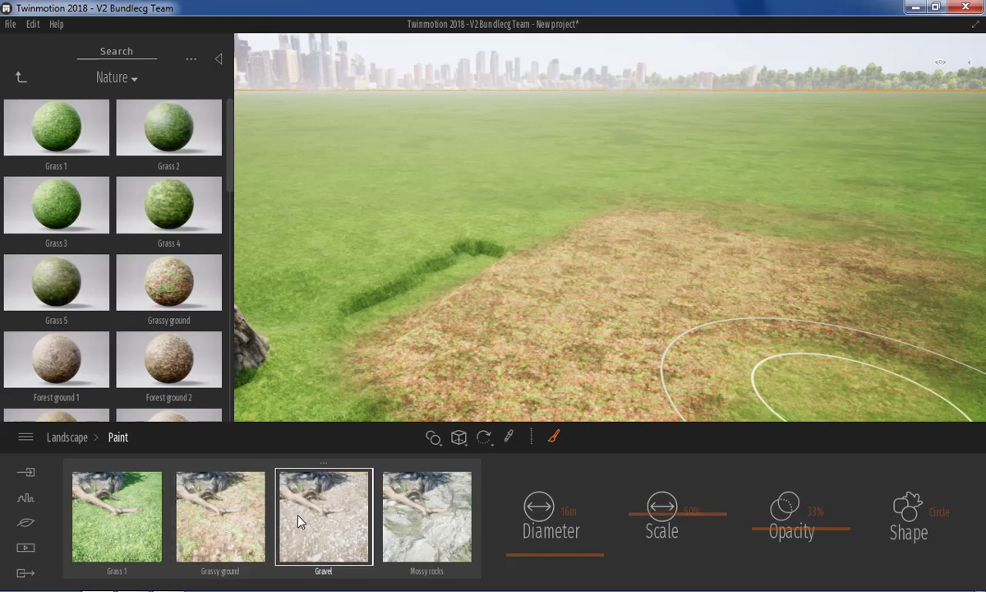
pyautogui.moveTo(337, 388)
pyautogui.mouseDown()
pyautogui.moveTo(449, 374)
pyautogui.moveTo(667, 264)
pyautogui.moveTo(480, 381)
pyautogui.moveTo(733, 295)
pyautogui.mouseUp()
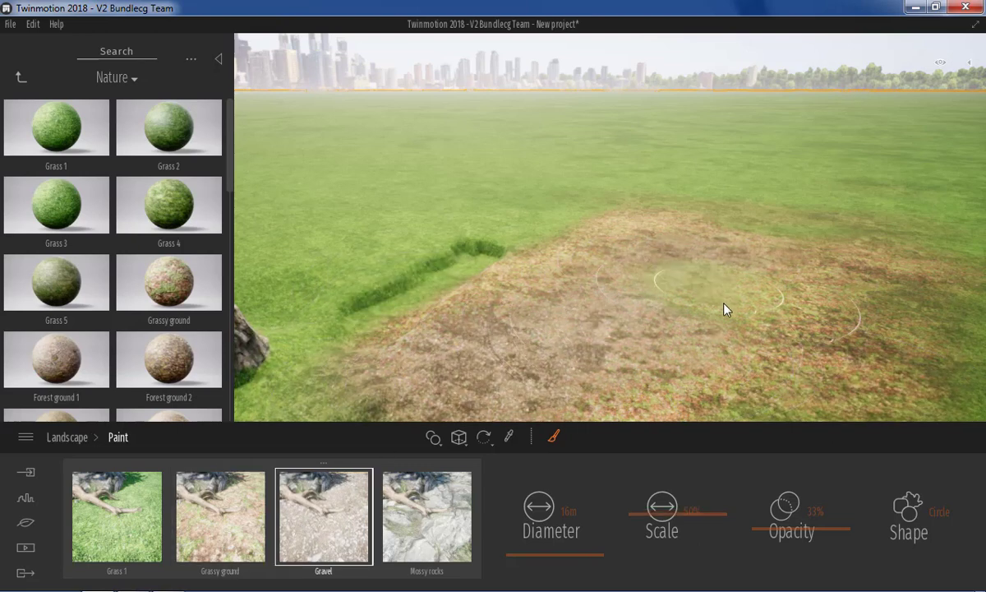
pyautogui.moveTo(789, 540); pyautogui.dragTo(782, 387)
pyautogui.moveTo(442, 373)
pyautogui.mouseDown()
pyautogui.moveTo(516, 306)
pyautogui.moveTo(643, 228)
pyautogui.moveTo(786, 225)
pyautogui.moveTo(703, 296)
pyautogui.moveTo(832, 246)
pyautogui.moveTo(837, 286)
pyautogui.moveTo(749, 326)
pyautogui.moveTo(687, 282)
pyautogui.mouseUp()
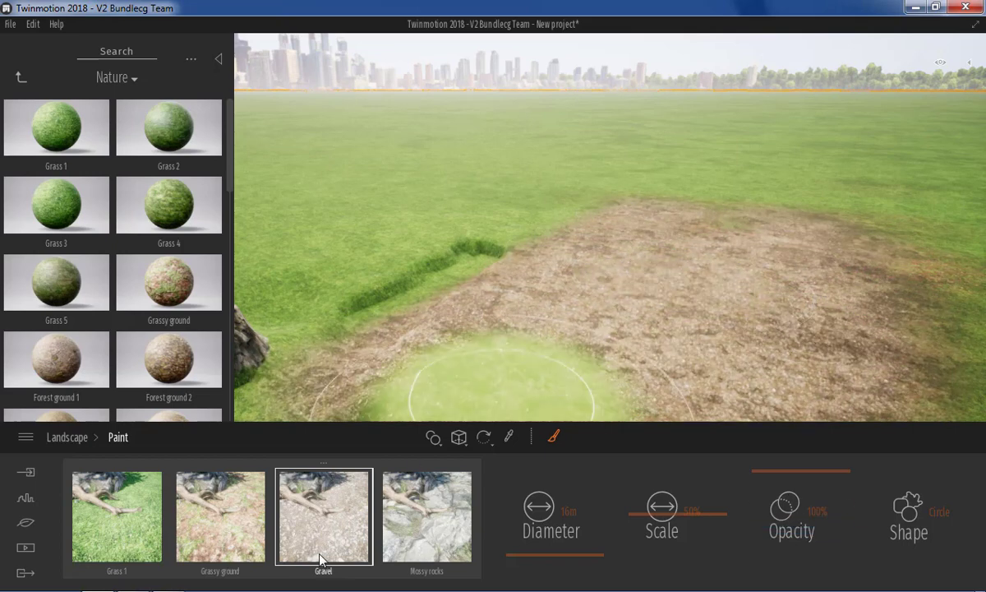
# - Paint Mossy rocks over the foreground patch and the centre-left grass
pyautogui.click(432, 518)
pyautogui.moveTo(486, 349)
pyautogui.mouseDown()
pyautogui.moveTo(589, 315)
pyautogui.moveTo(445, 356)
pyautogui.moveTo(664, 215)
pyautogui.moveTo(479, 303)
pyautogui.moveTo(616, 242)
pyautogui.moveTo(482, 348)
pyautogui.moveTo(759, 269)
pyautogui.moveTo(695, 353)
pyautogui.moveTo(716, 231)
pyautogui.moveTo(815, 255)
pyautogui.moveTo(866, 352)
pyautogui.moveTo(885, 249)
pyautogui.moveTo(799, 225)
pyautogui.moveTo(873, 237)
pyautogui.moveTo(854, 341)
pyautogui.moveTo(735, 415)
pyautogui.mouseUp()
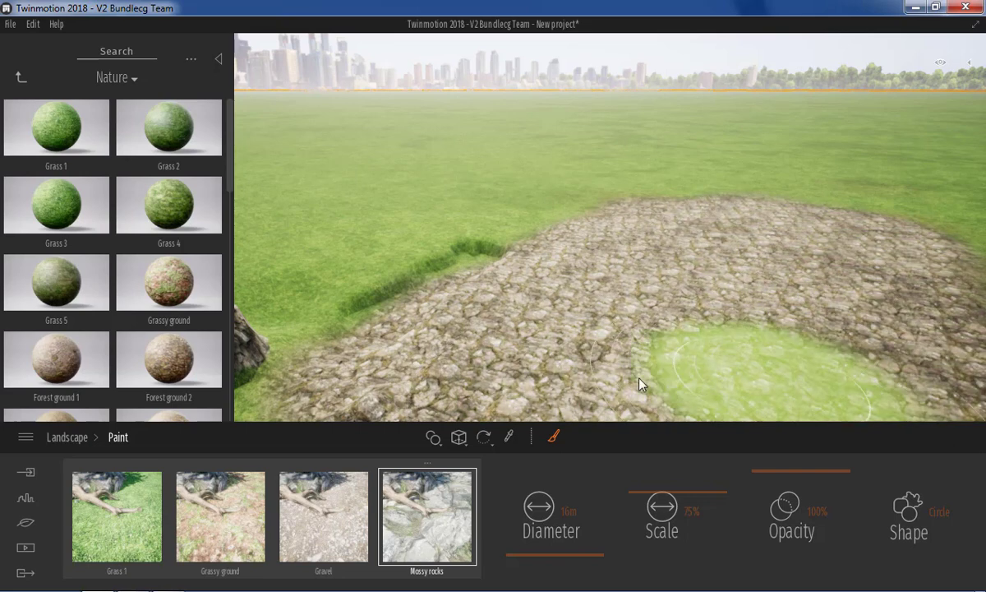
pyautogui.scroll(-3, 577, 299)
pyautogui.scroll(-2, 590, 307)
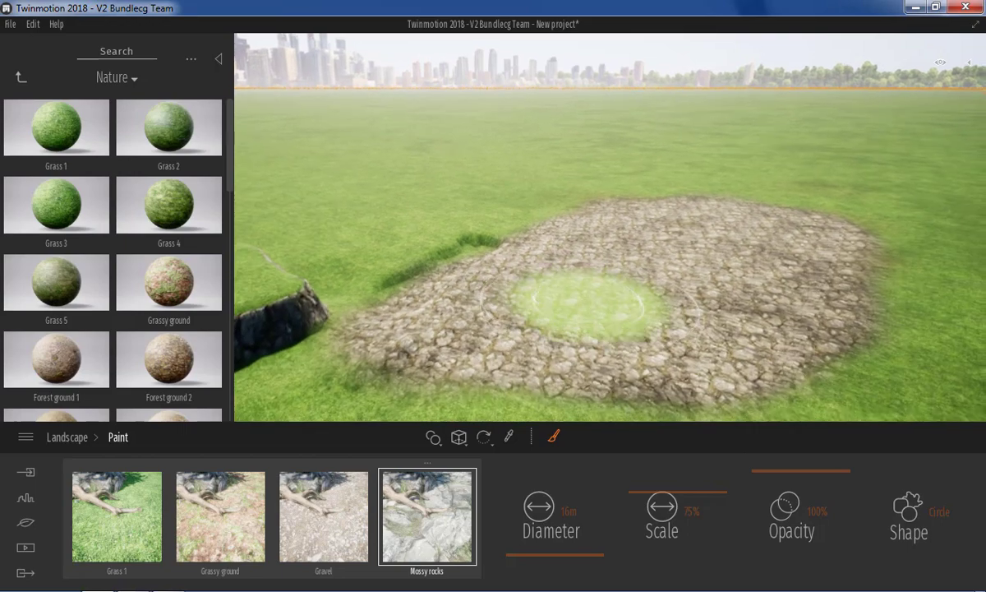
pyautogui.moveTo(590, 307); pyautogui.dragTo(590, 214, button='right')
pyautogui.moveTo(474, 187)
pyautogui.mouseDown()
pyautogui.moveTo(671, 253)
pyautogui.moveTo(535, 242)
pyautogui.moveTo(425, 264)
pyautogui.moveTo(517, 322)
pyautogui.mouseUp()
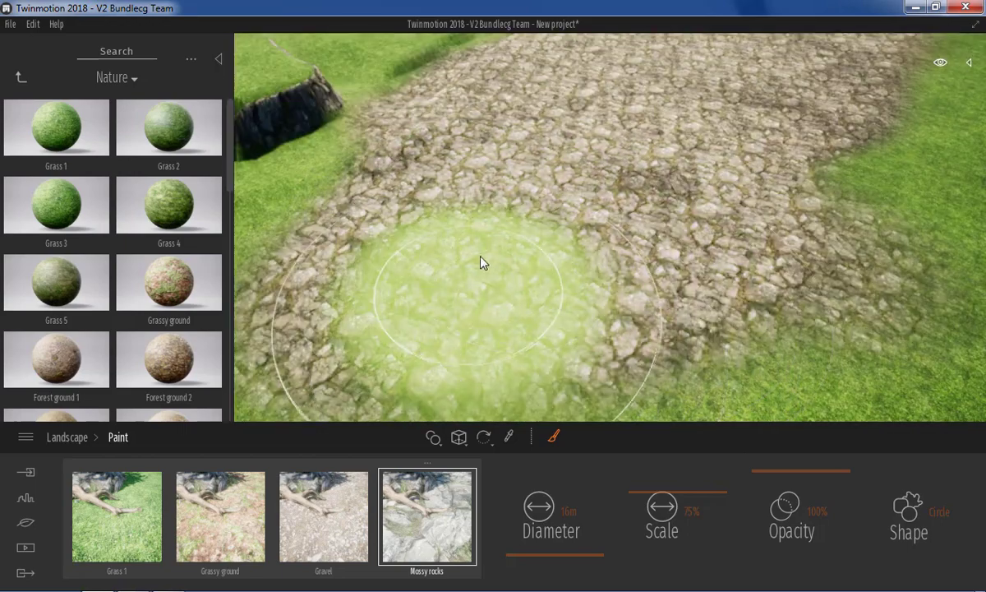
pyautogui.scroll(-2, 529, 250)
pyautogui.scroll(-2, 552, 286)
pyautogui.moveTo(552, 286)
pyautogui.mouseDown(button='right')
pyautogui.moveTo(552, 345)
pyautogui.moveTo(539, 259)
pyautogui.mouseUp(button='right')
pyautogui.scroll(-1, 509, 247)
pyautogui.scroll(-2, 542, 265)
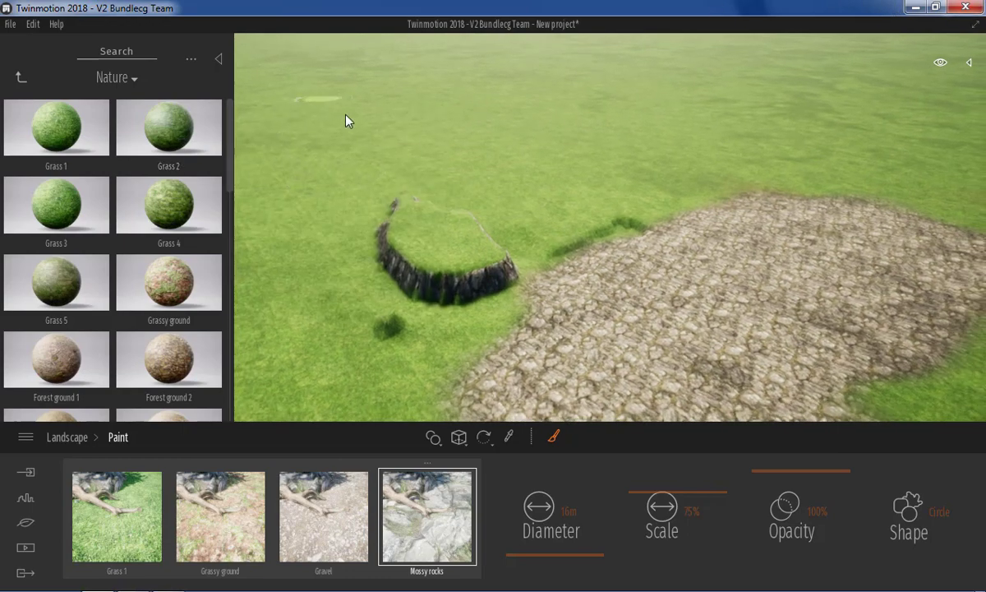
# - Apply Grass 2 to the raised plateau, add it as a paint material, and brush a grass band across the paving
pyautogui.moveTo(418, 162); pyautogui.dragTo(238, 177, button='right')
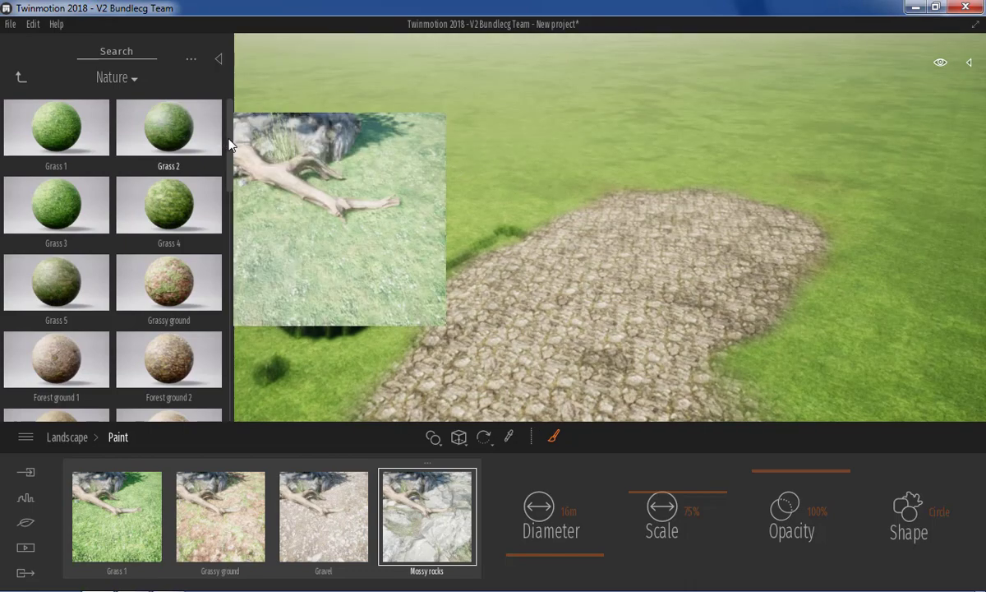
pyautogui.moveTo(227, 158); pyautogui.dragTo(220, 115)
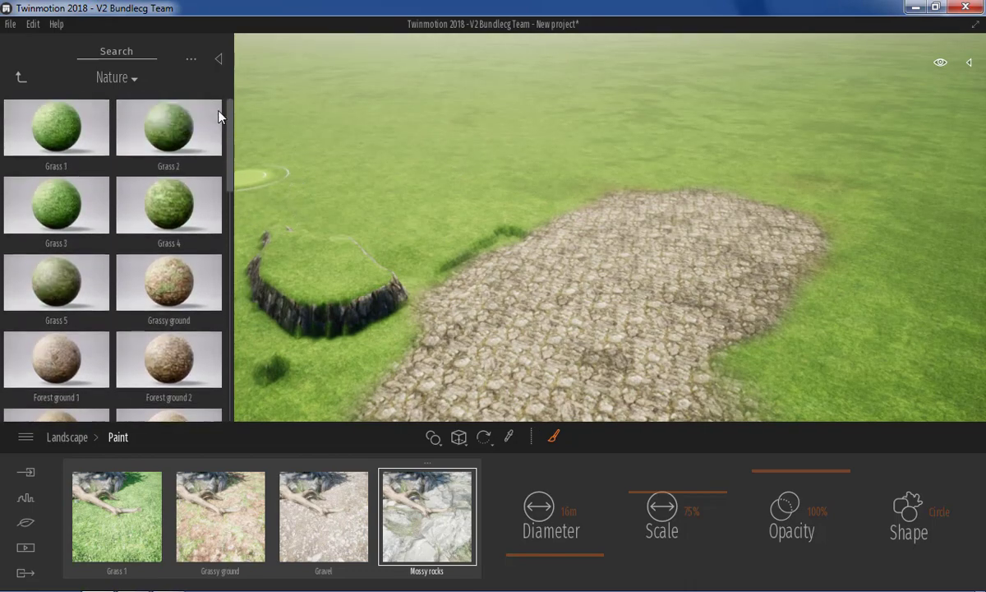
pyautogui.moveTo(163, 140); pyautogui.dragTo(318, 194)
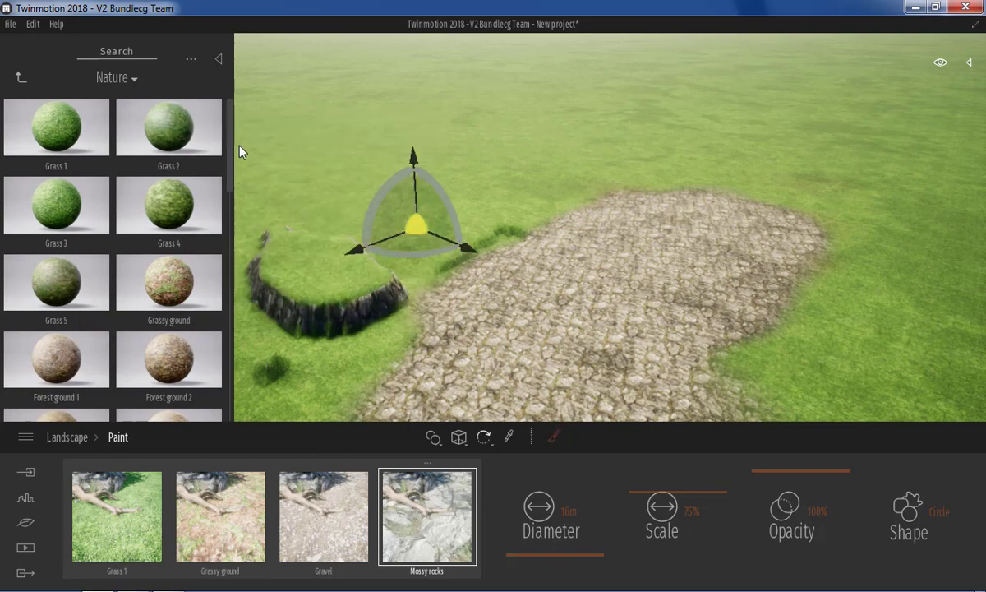
pyautogui.moveTo(170, 121); pyautogui.dragTo(220, 505)
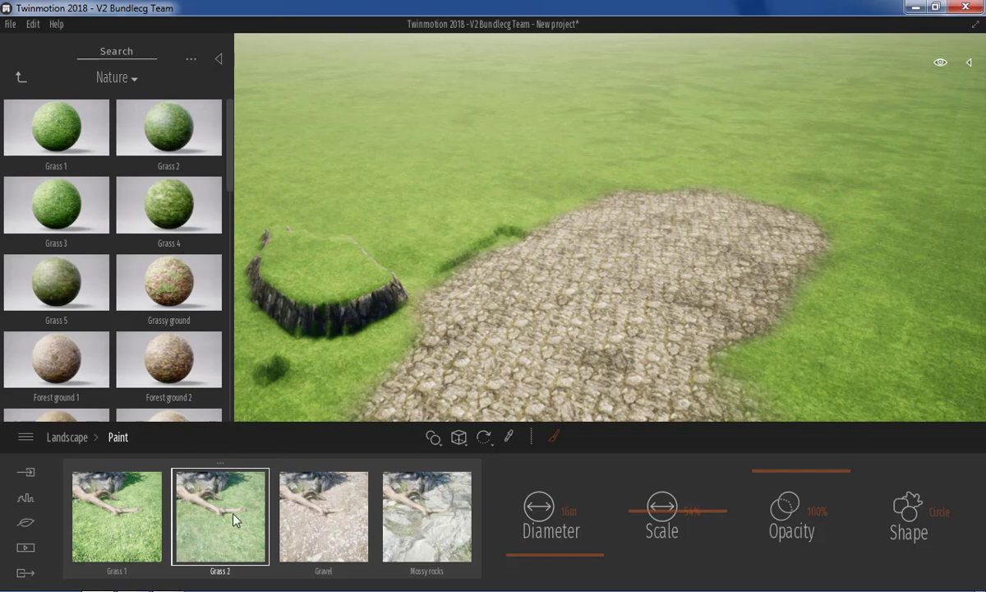
pyautogui.click(707, 265)
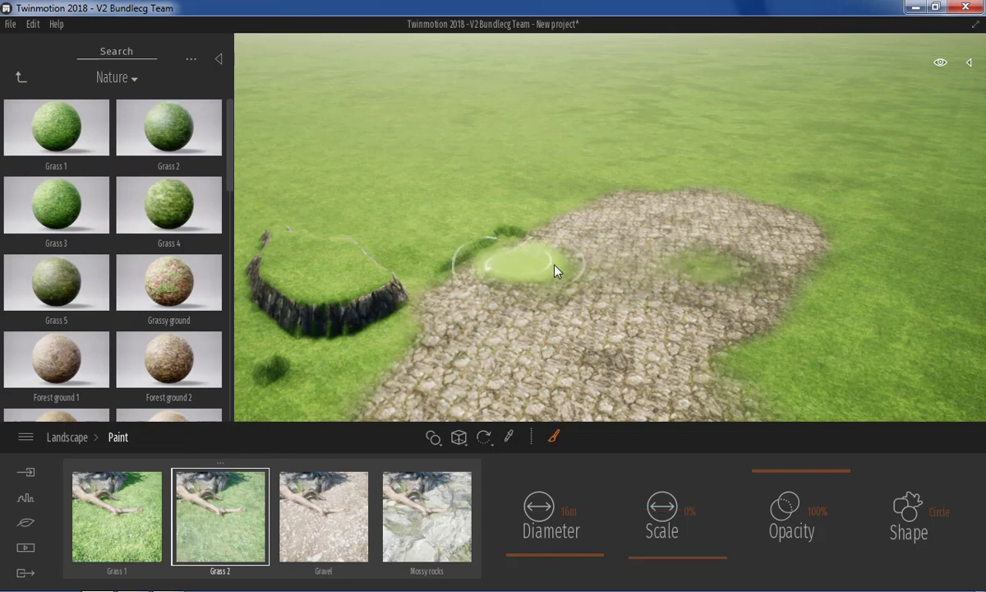
pyautogui.moveTo(555, 271)
pyautogui.mouseDown()
pyautogui.moveTo(756, 262)
pyautogui.moveTo(565, 255)
pyautogui.mouseUp()
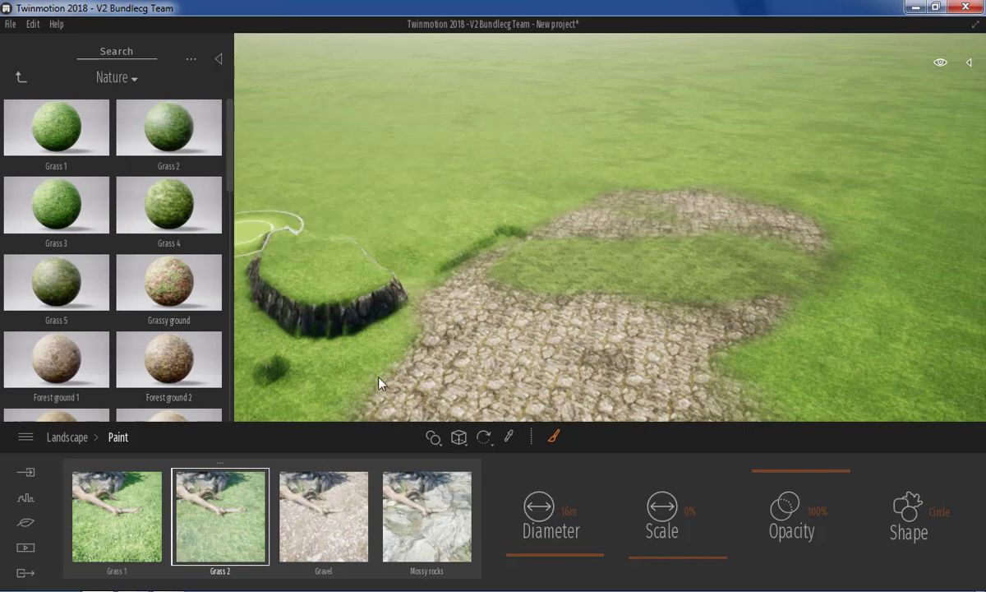
# - Back out to the library's top level, look in Vegetation and landscape, then enter the Materials folder
pyautogui.click(21, 78)
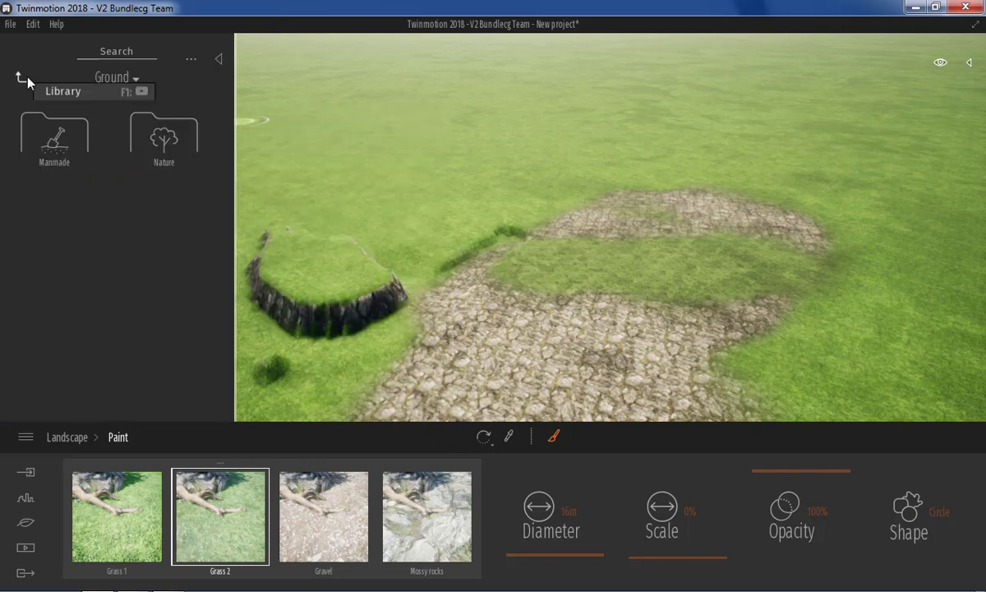
pyautogui.click(20, 74)
pyautogui.click(20, 76)
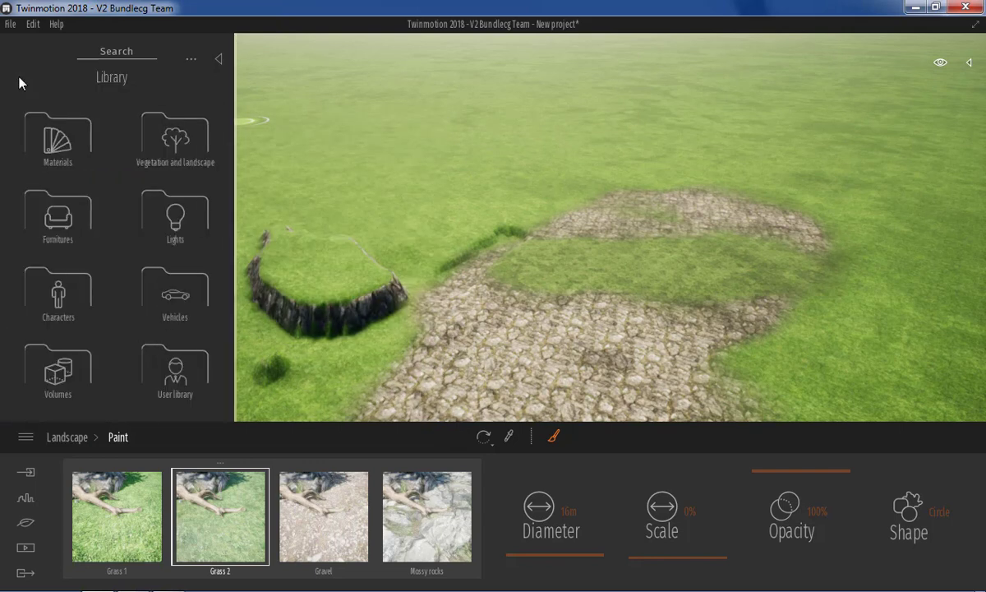
pyautogui.click(183, 143)
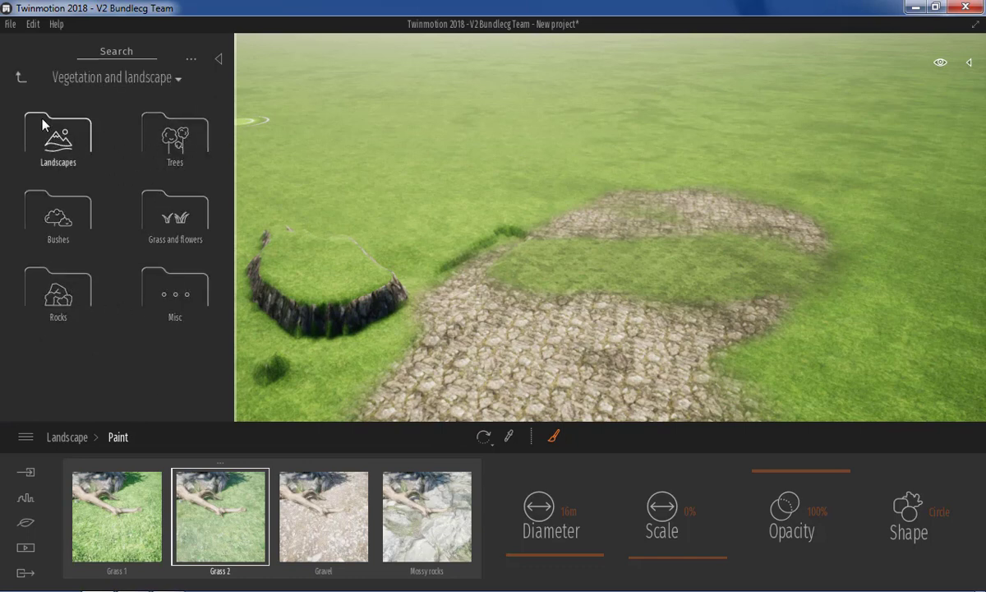
pyautogui.click(20, 76)
pyautogui.click(69, 152)
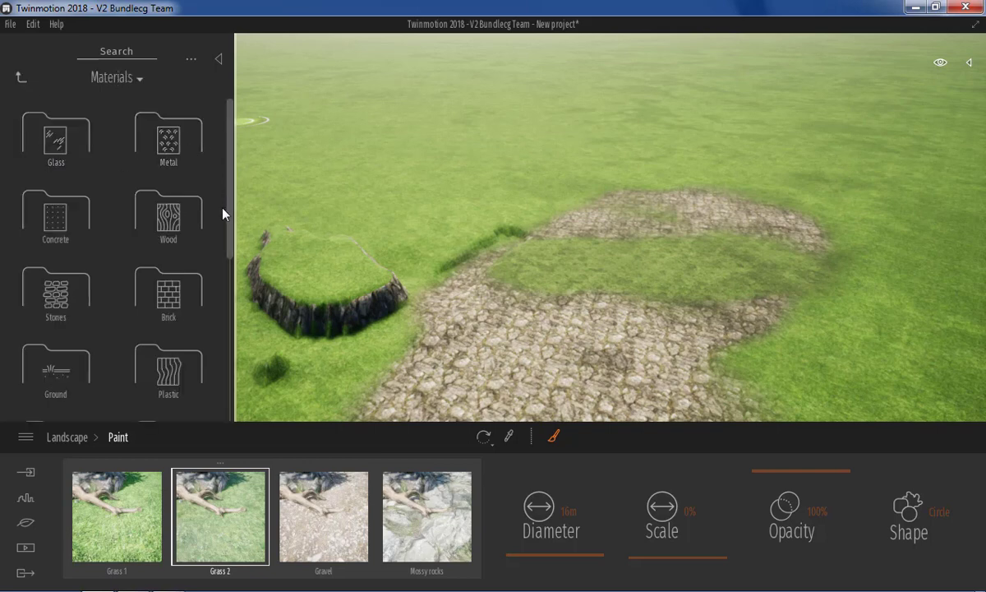
pyautogui.moveTo(221, 209); pyautogui.dragTo(223, 325)
pyautogui.scroll(-3, 223, 329)
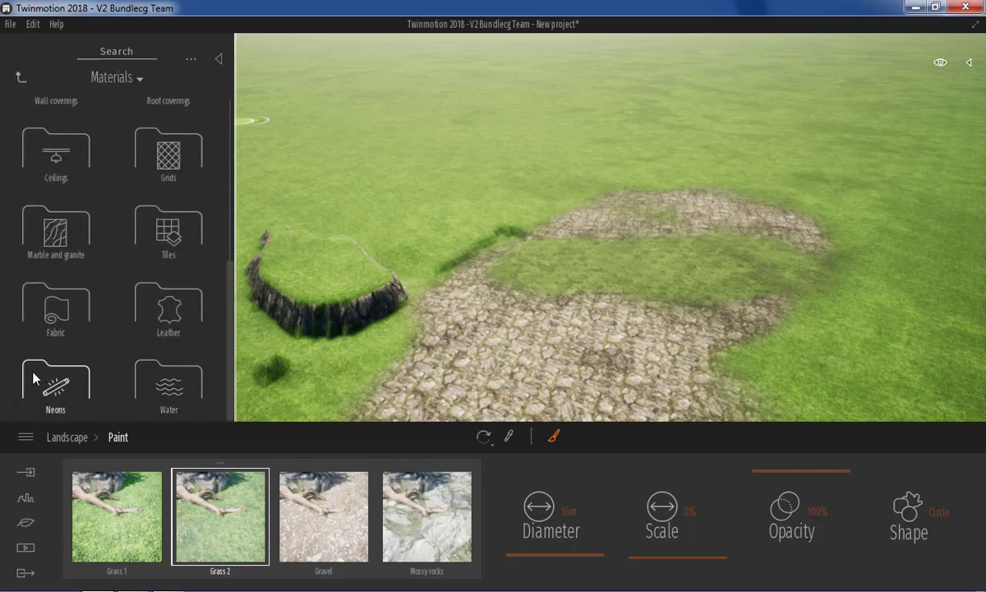
pyautogui.scroll(1, 41, 255)
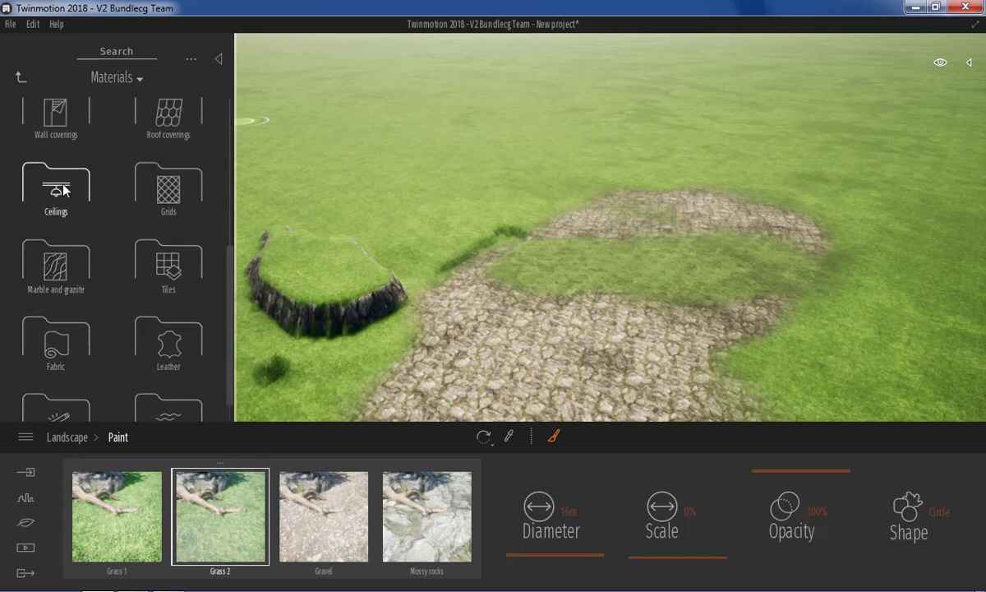
# - Go to Materials > Ground > Nature and select the Wavy sand material
pyautogui.click(66, 268)
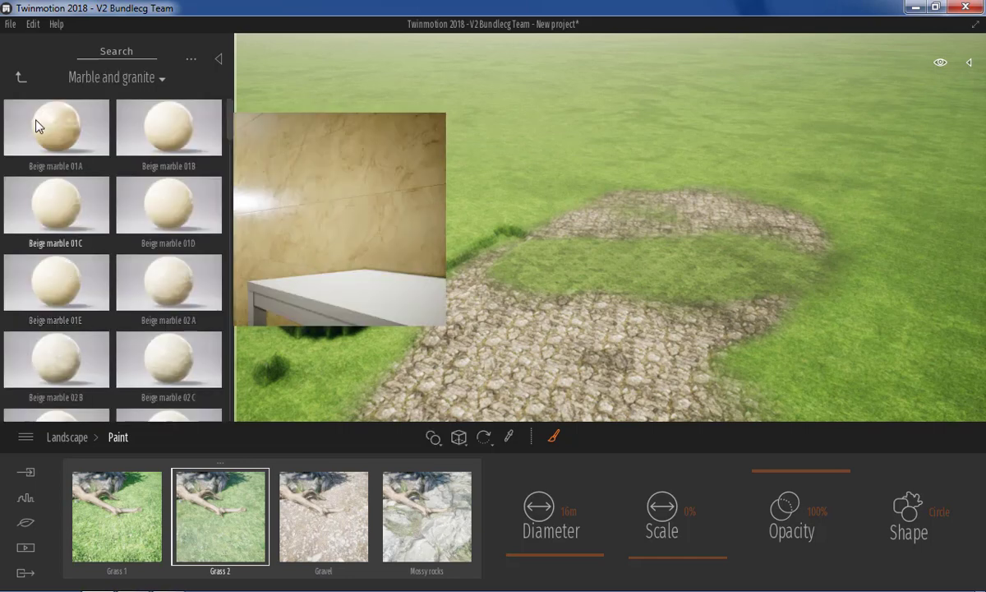
pyautogui.click(20, 78)
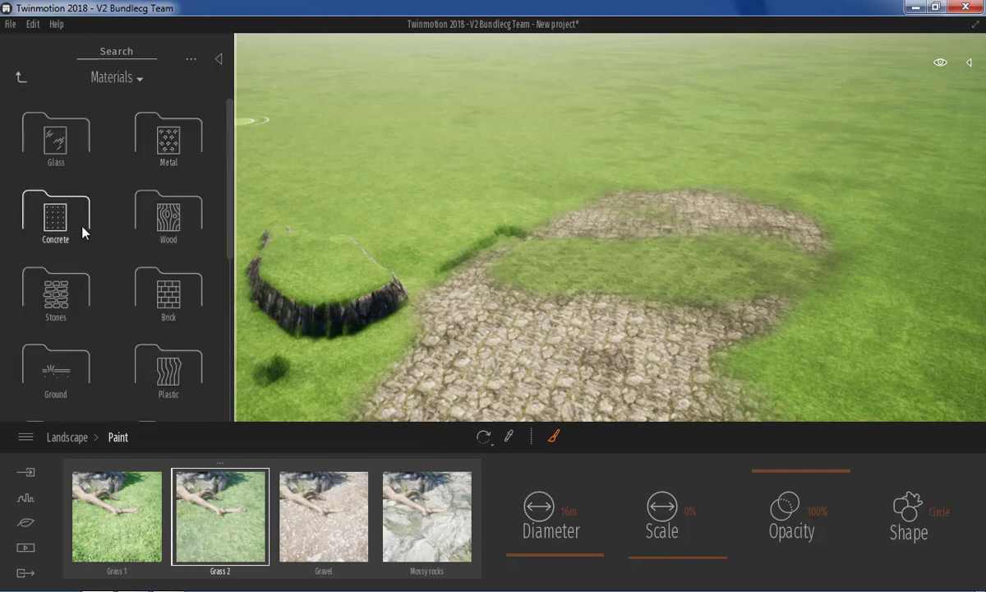
pyautogui.scroll(-2, 138, 294)
pyautogui.scroll(-3, 132, 296)
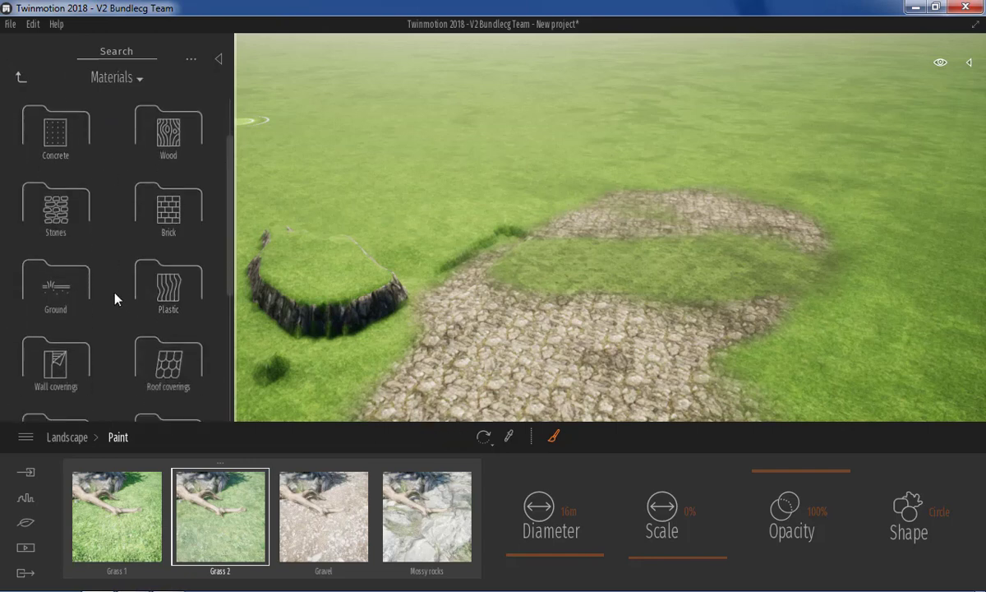
pyautogui.click(65, 294)
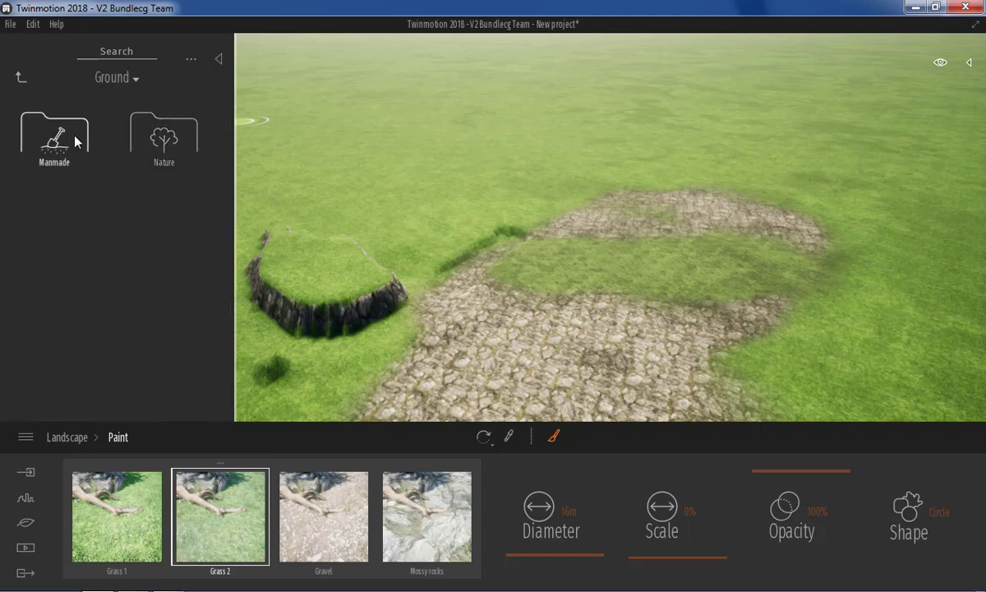
pyautogui.click(157, 132)
pyautogui.scroll(-3, 115, 189)
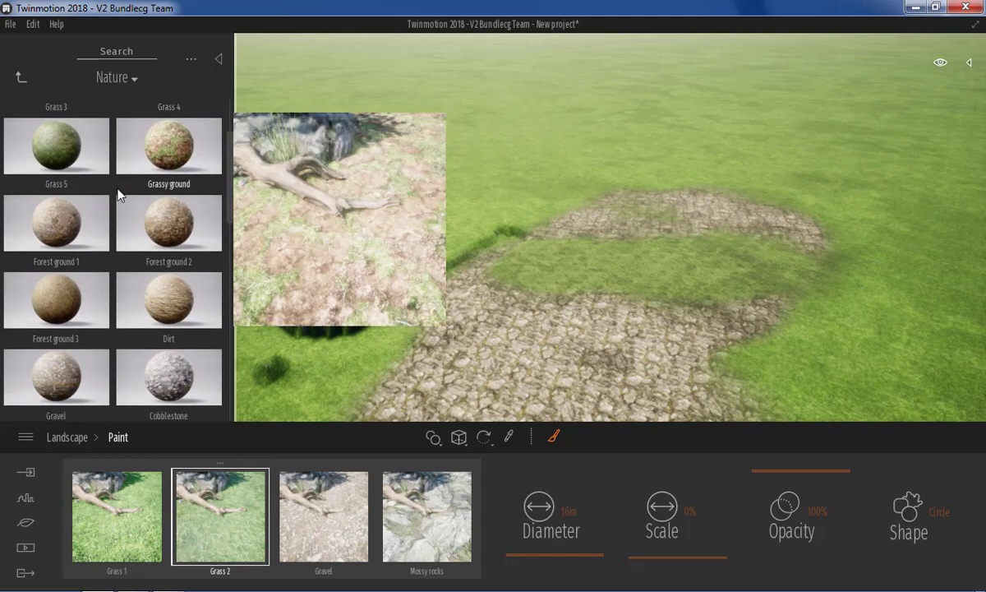
pyautogui.scroll(-2, 115, 194)
pyautogui.scroll(-2, 108, 201)
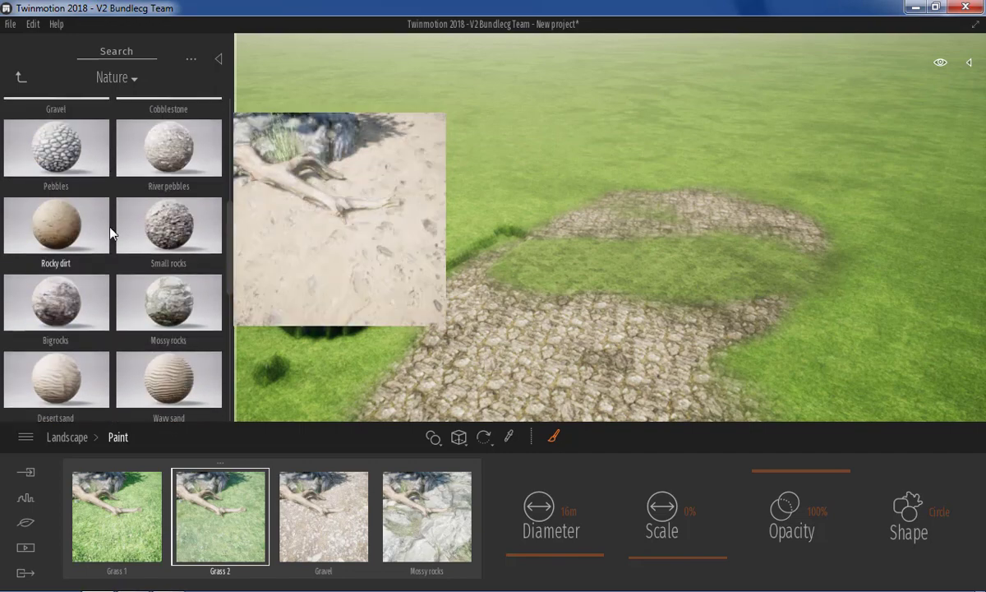
pyautogui.click(167, 393)
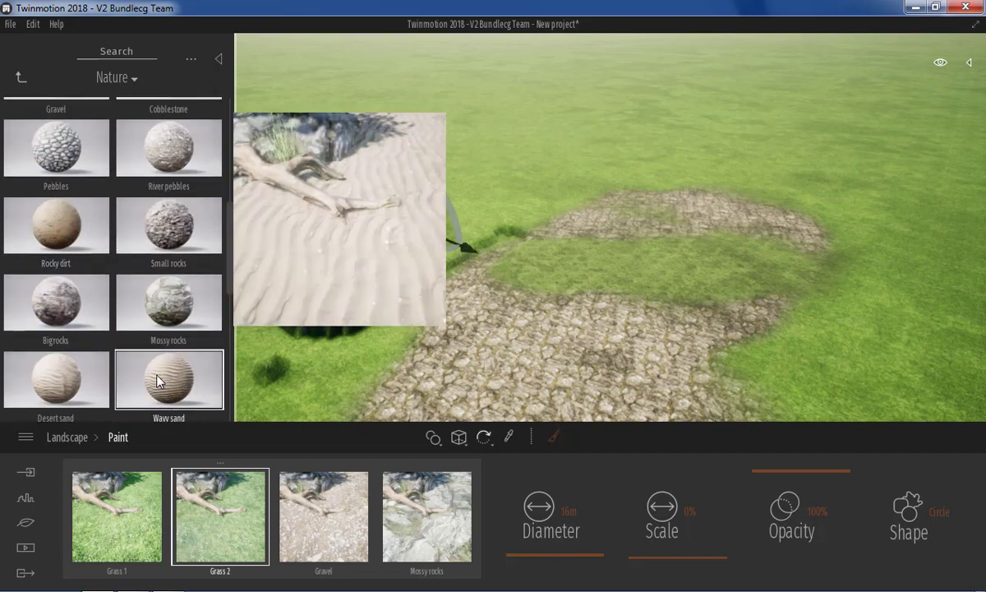
# - Replace Grass 2 with Wavy sand at 50% scale and paint it over the cobblestone strip
pyautogui.moveTo(158, 379); pyautogui.dragTo(211, 526)
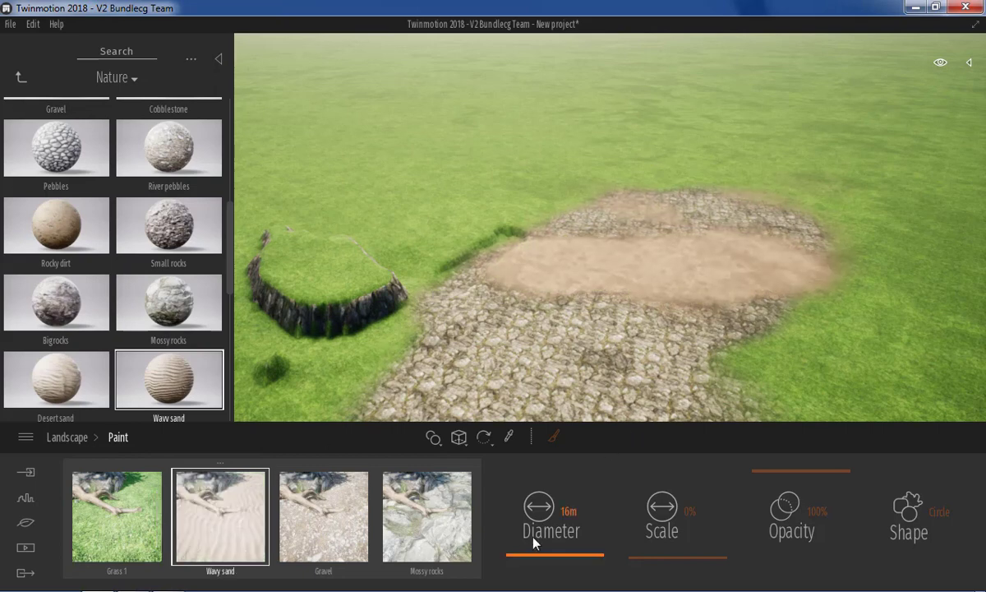
pyautogui.click(552, 440)
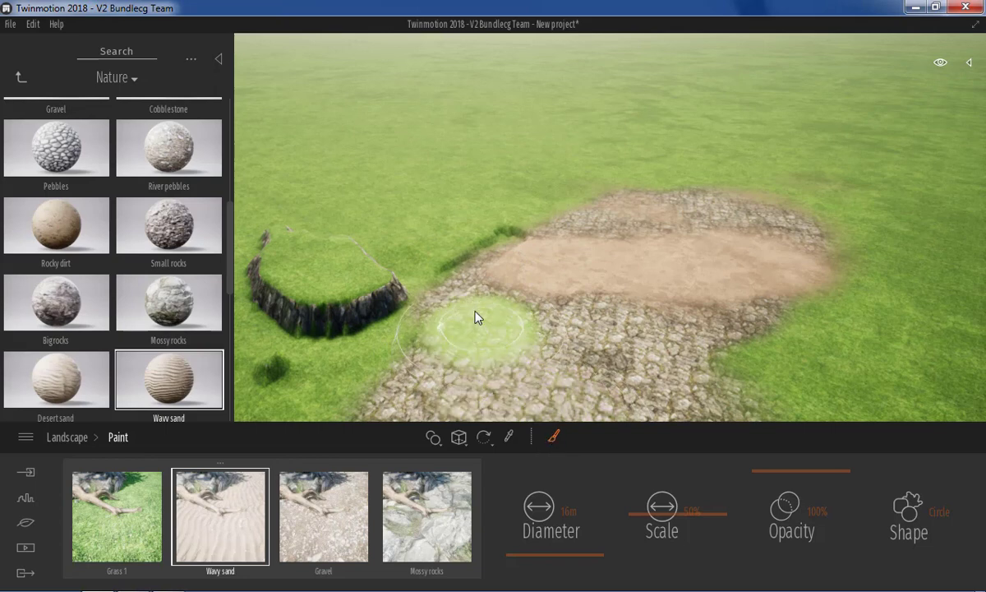
pyautogui.moveTo(474, 315)
pyautogui.mouseDown()
pyautogui.moveTo(638, 335)
pyautogui.moveTo(491, 307)
pyautogui.moveTo(553, 288)
pyautogui.moveTo(782, 304)
pyautogui.moveTo(760, 327)
pyautogui.moveTo(775, 335)
pyautogui.mouseUp()
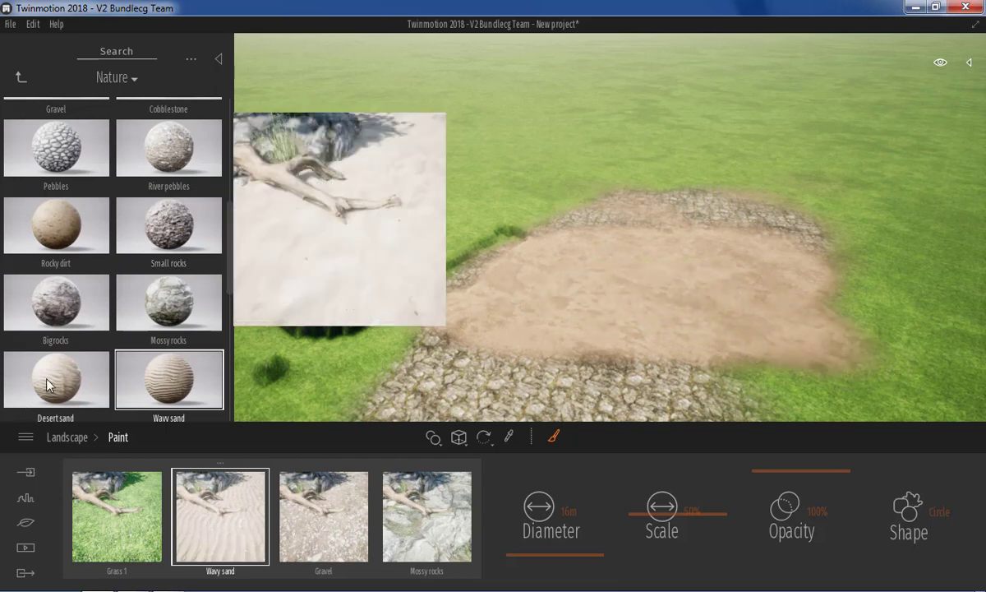
pyautogui.moveTo(56, 224)
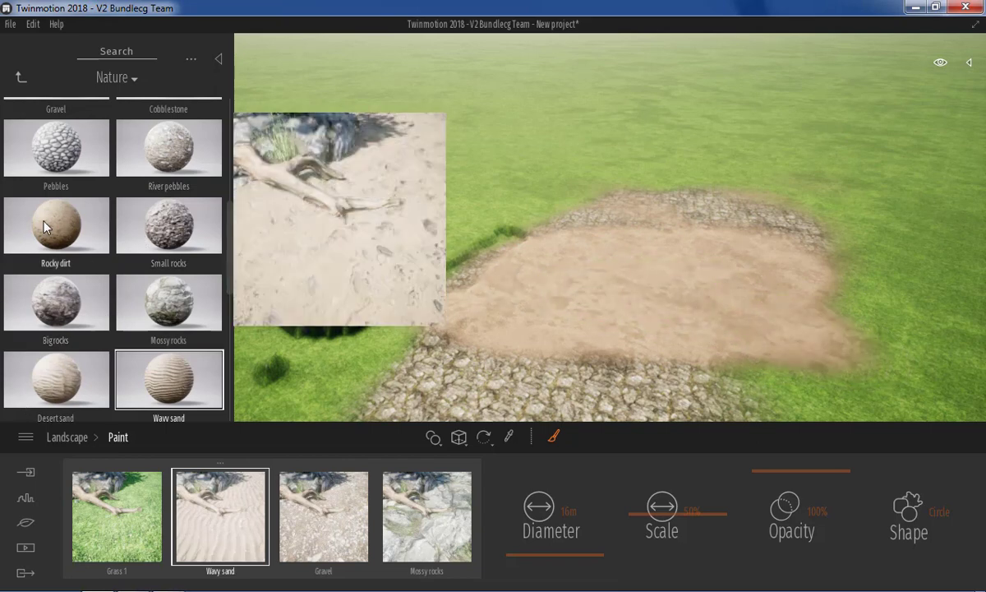
# - Swap the sand paint layer for Rocky dirt
pyautogui.moveTo(58, 220); pyautogui.dragTo(215, 529)
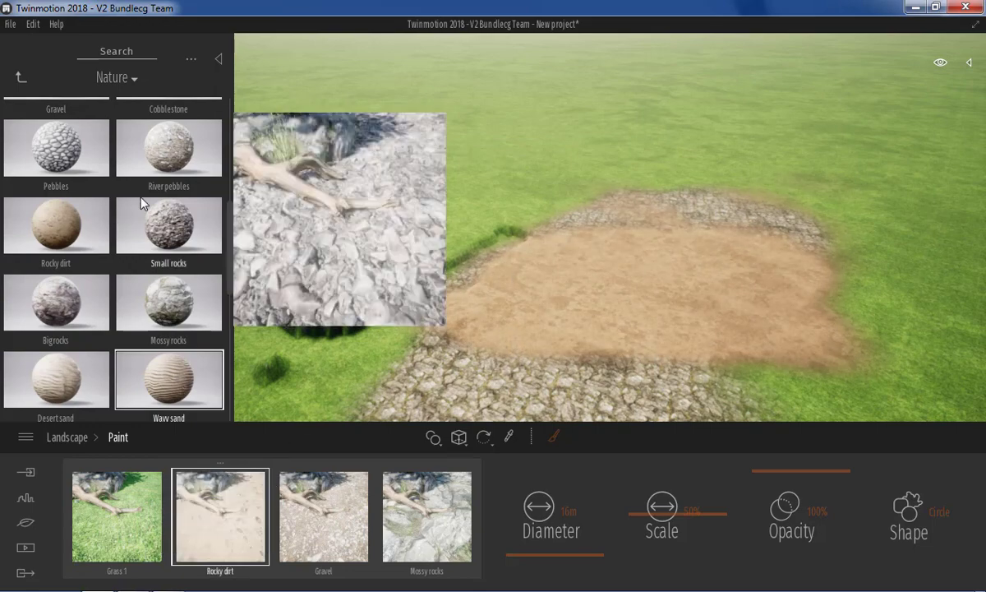
pyautogui.scroll(-1, 128, 237)
pyautogui.scroll(-2, 128, 247)
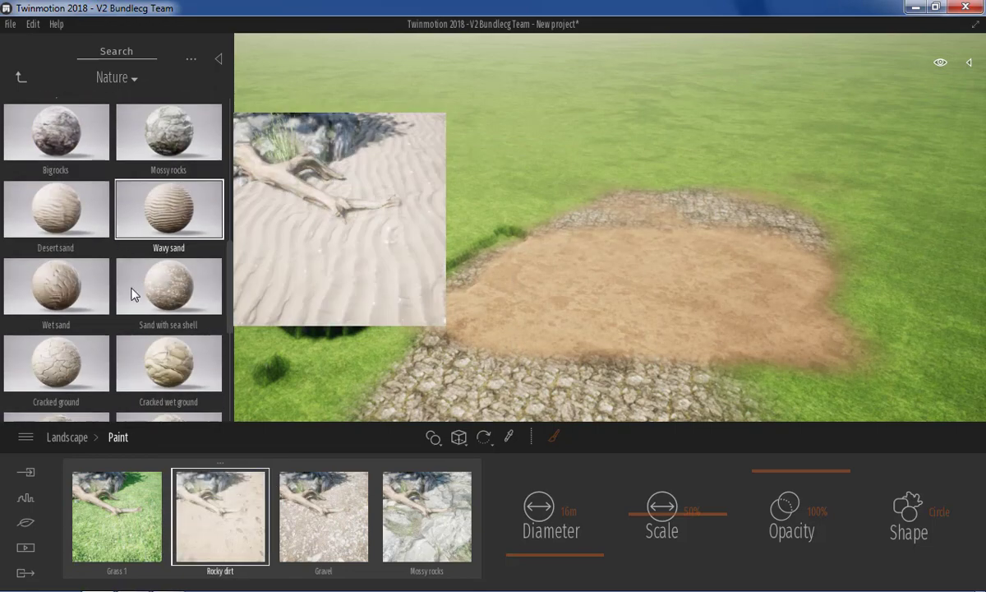
pyautogui.scroll(-2, 130, 287)
pyautogui.scroll(-2, 131, 312)
pyautogui.scroll(-1, 135, 329)
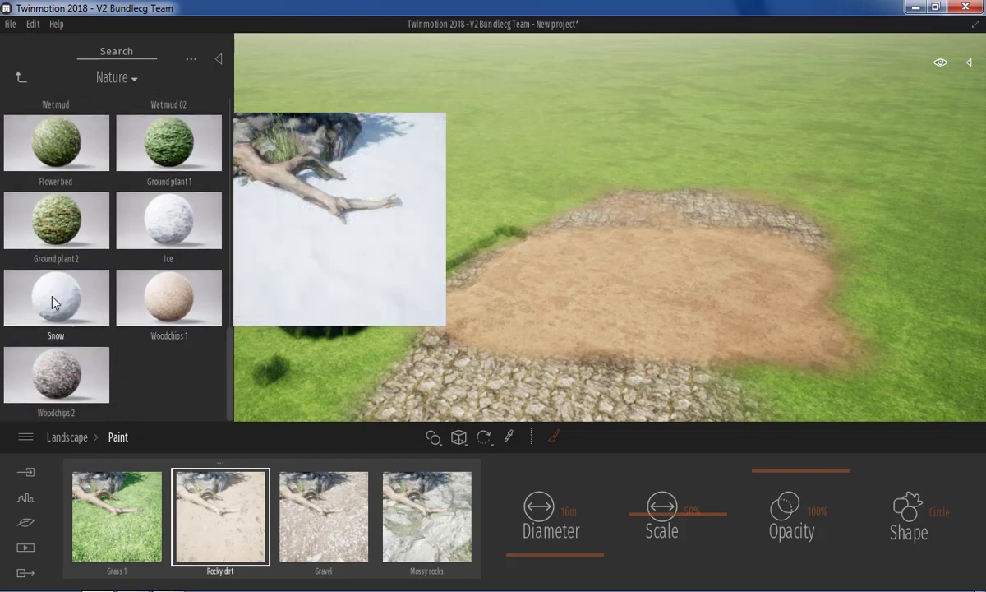
# - Swap Rocky dirt for Snow, paint snow over the patch and nearby grass, then orbit toward the skyline
pyautogui.moveTo(51, 288)
pyautogui.mouseDown()
pyautogui.moveTo(241, 525)
pyautogui.moveTo(246, 518)
pyautogui.mouseUp()
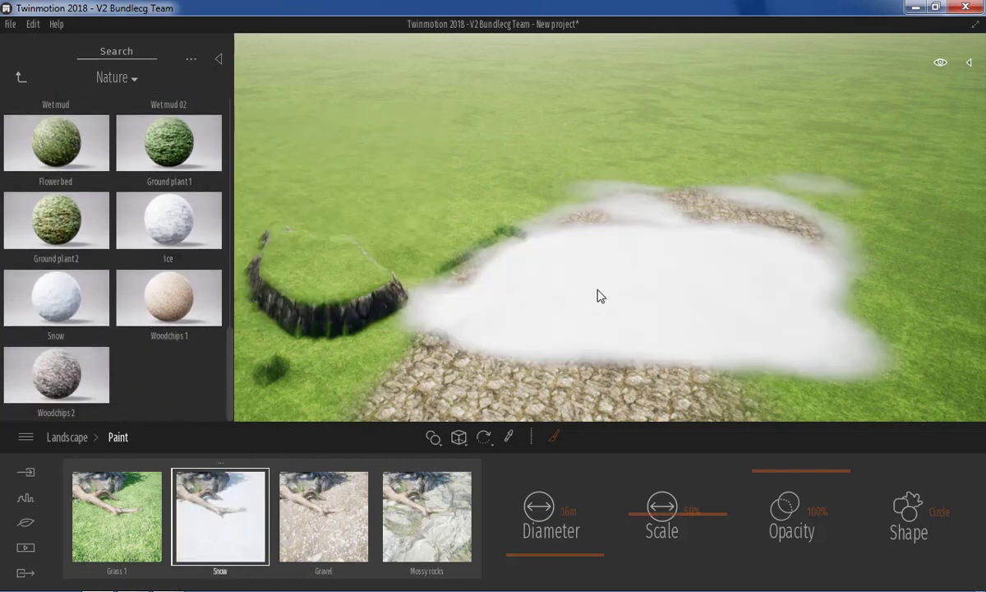
pyautogui.click(553, 437)
pyautogui.moveTo(519, 205)
pyautogui.mouseDown()
pyautogui.moveTo(484, 207)
pyautogui.moveTo(552, 198)
pyautogui.moveTo(665, 241)
pyautogui.moveTo(494, 227)
pyautogui.moveTo(639, 233)
pyautogui.moveTo(747, 218)
pyautogui.moveTo(739, 258)
pyautogui.mouseUp()
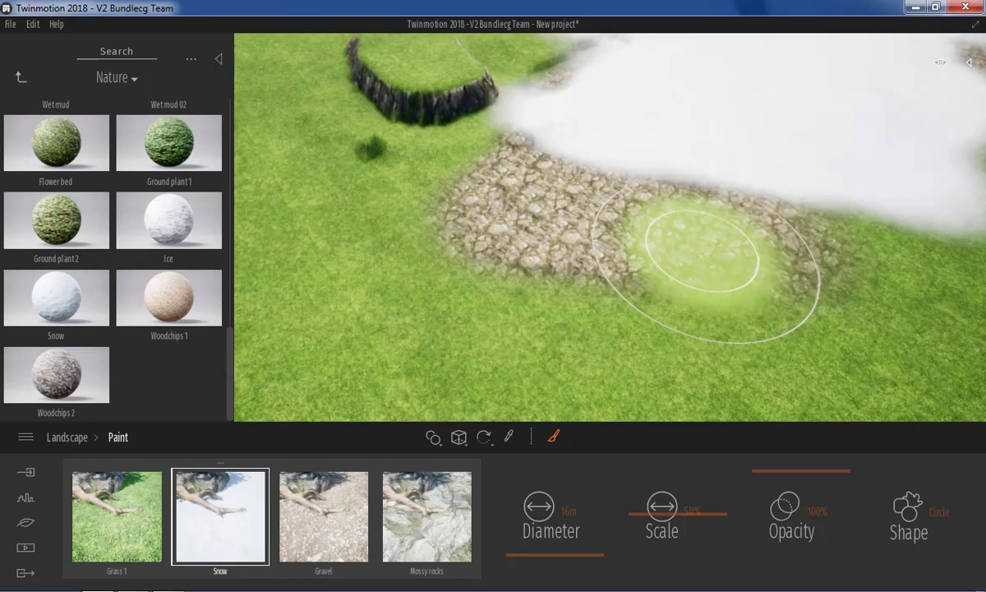
pyautogui.moveTo(705, 251)
pyautogui.mouseDown(button='right')
pyautogui.moveTo(664, 256)
pyautogui.moveTo(652, 226)
pyautogui.moveTo(608, 254)
pyautogui.mouseUp(button='right')
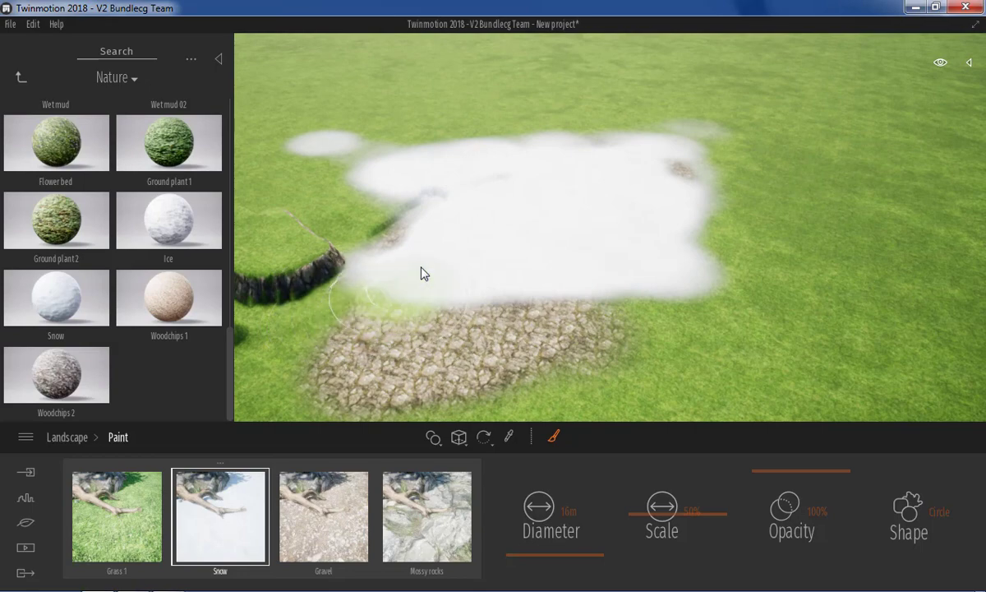
pyautogui.moveTo(475, 265)
pyautogui.mouseDown(button='right')
pyautogui.moveTo(496, 259)
pyautogui.moveTo(434, 254)
pyautogui.mouseUp(button='right')
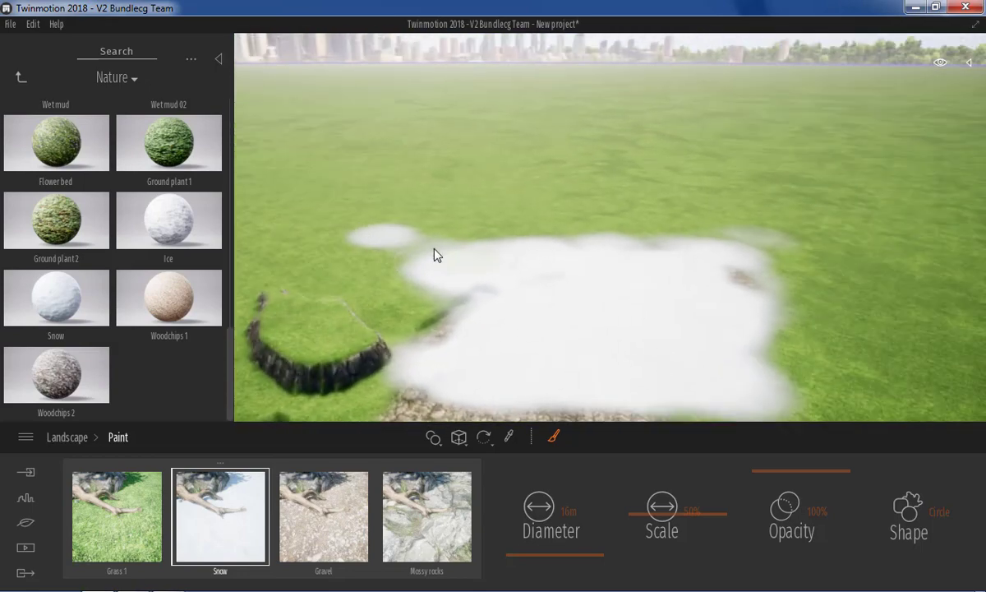
# - Browse the library's Ground materials, checking Nature, and settle on the Manmade collection
pyautogui.click(20, 77)
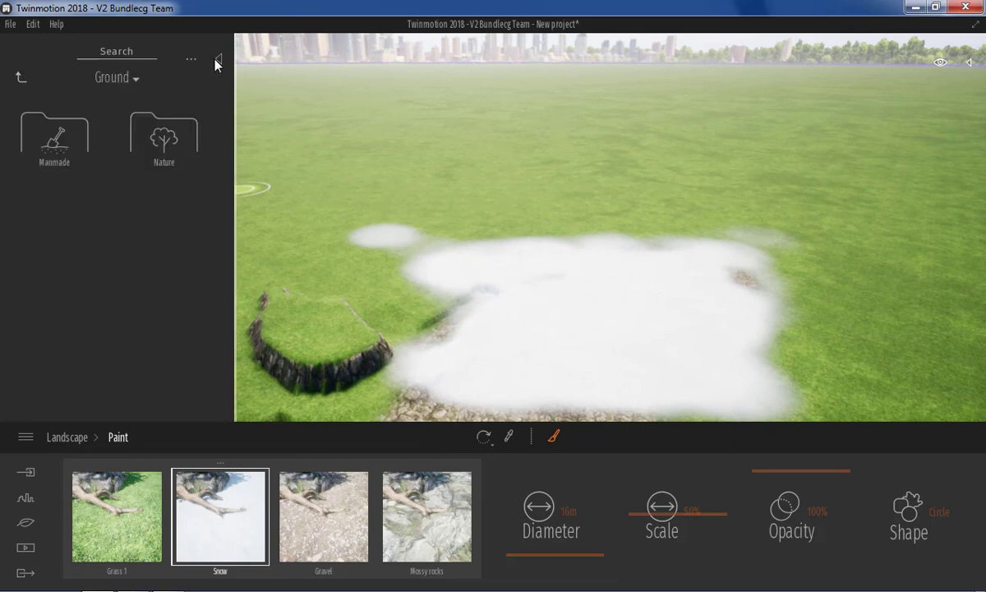
pyautogui.click(54, 135)
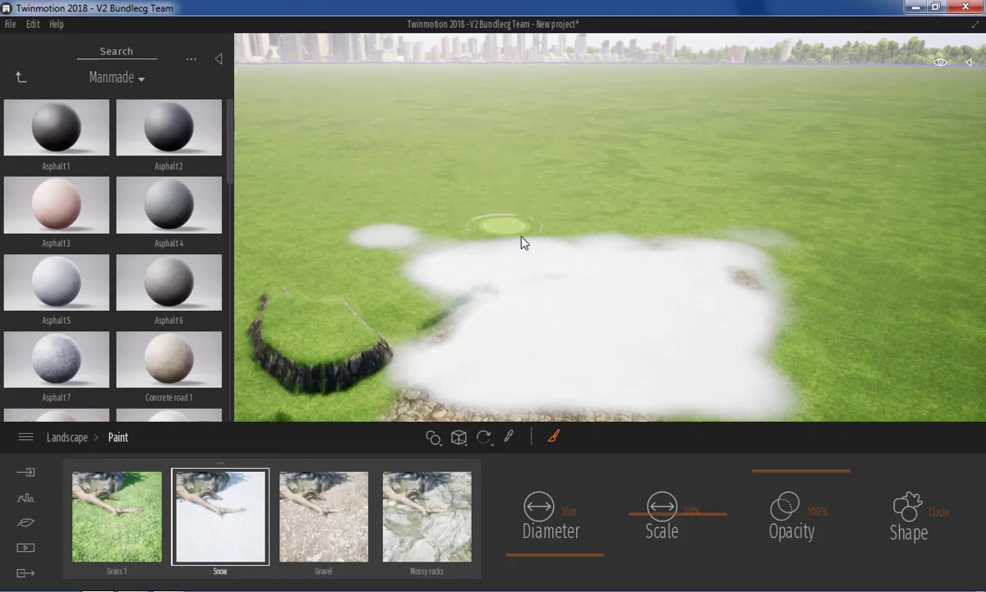
pyautogui.click(22, 76)
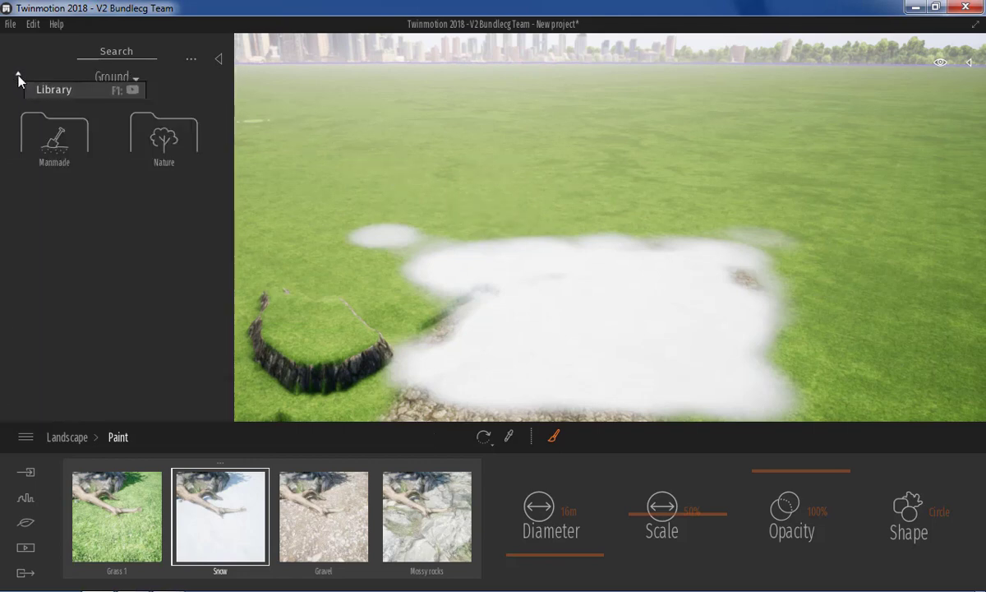
pyautogui.click(19, 77)
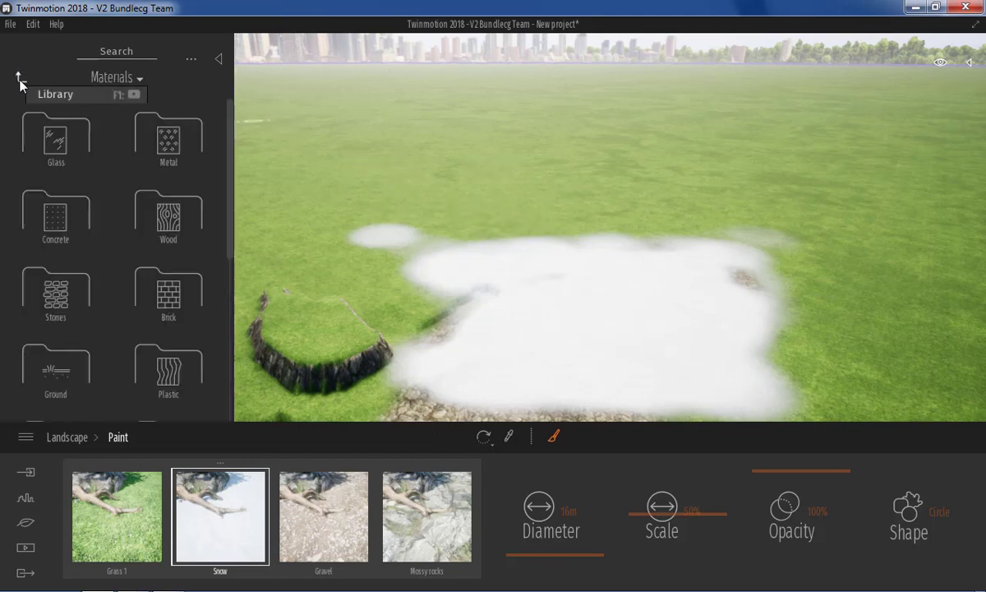
pyautogui.click(19, 77)
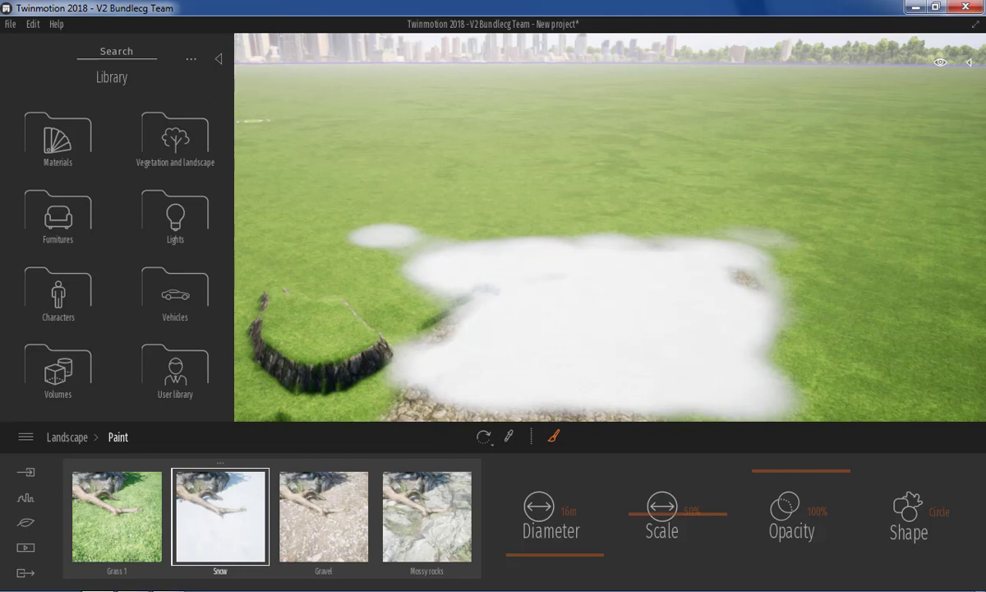
pyautogui.click(58, 144)
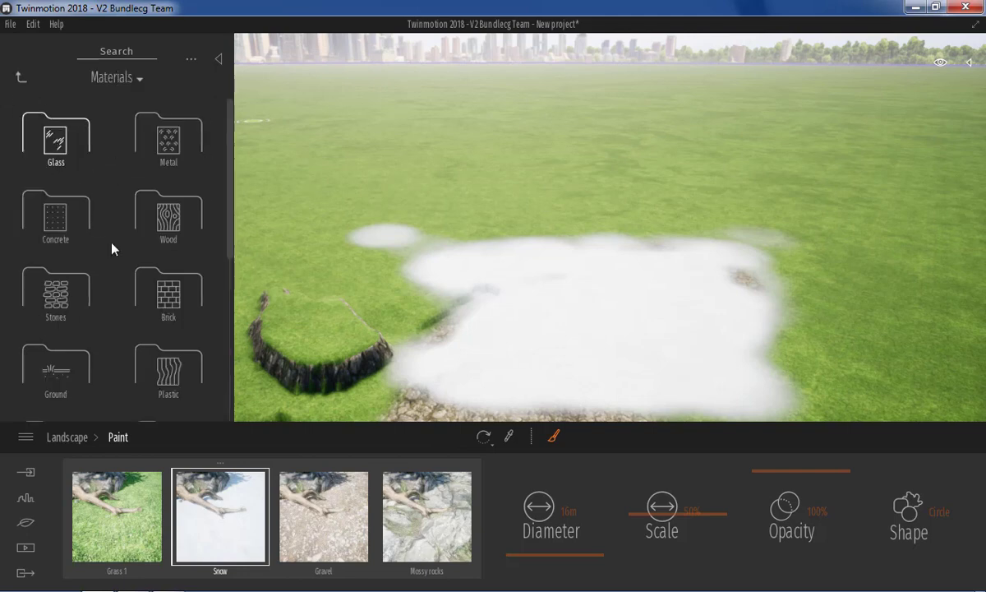
pyautogui.click(56, 374)
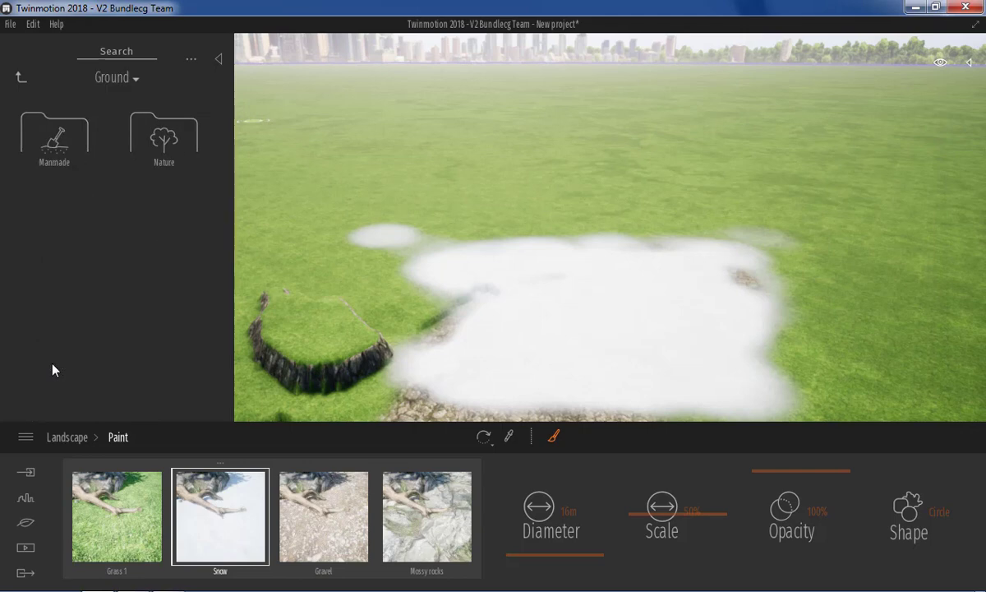
pyautogui.click(163, 137)
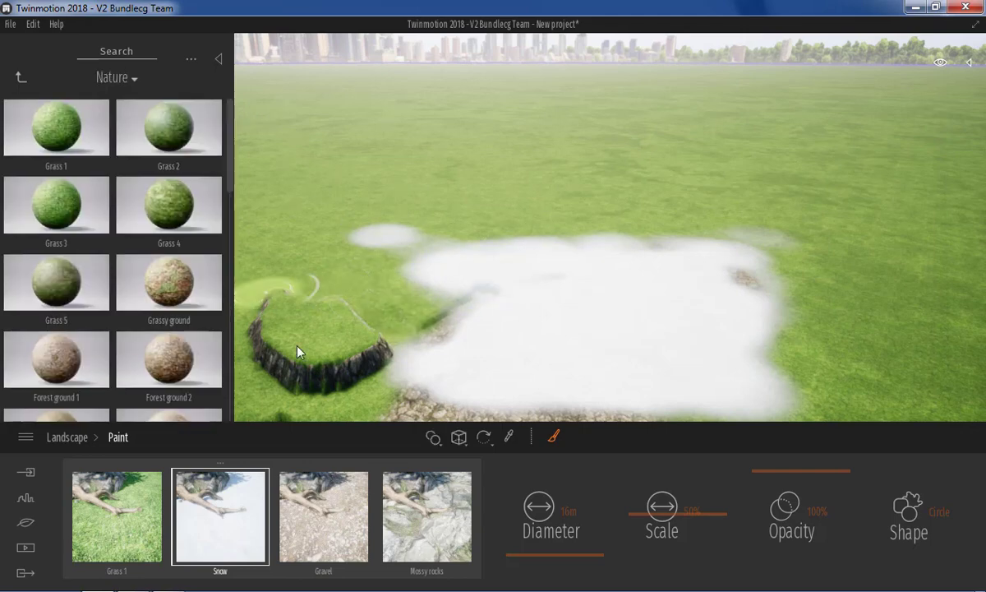
pyautogui.scroll(-3, 81, 202)
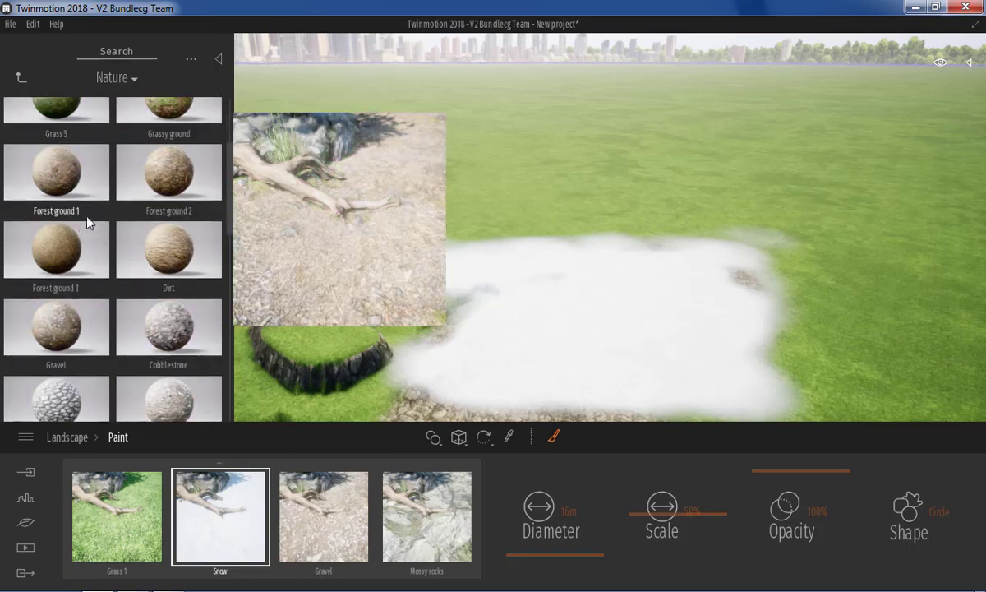
pyautogui.scroll(-1, 51, 171)
pyautogui.scroll(-2, 51, 171)
pyautogui.scroll(-2, 9, 101)
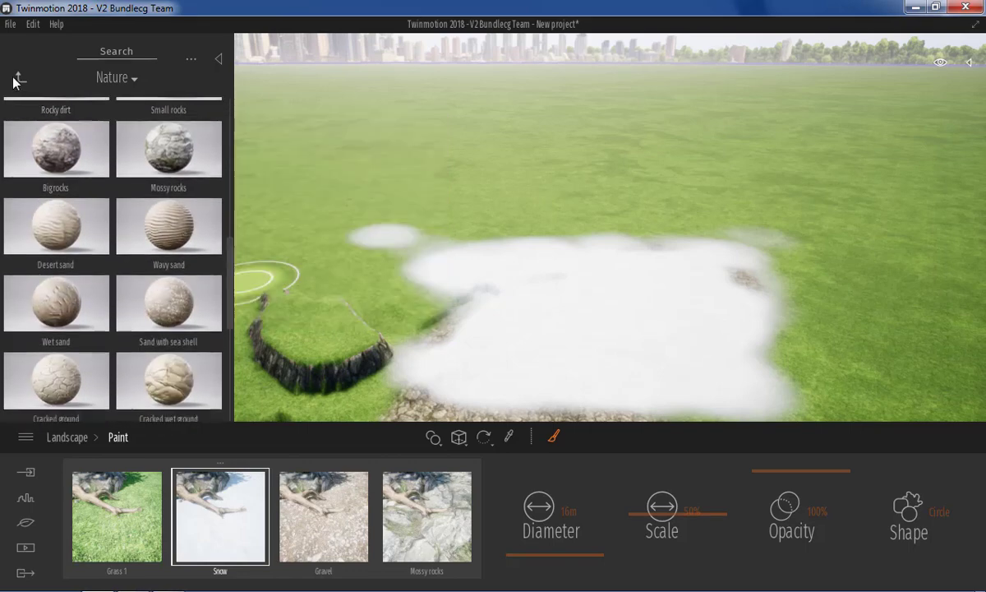
pyautogui.click(20, 79)
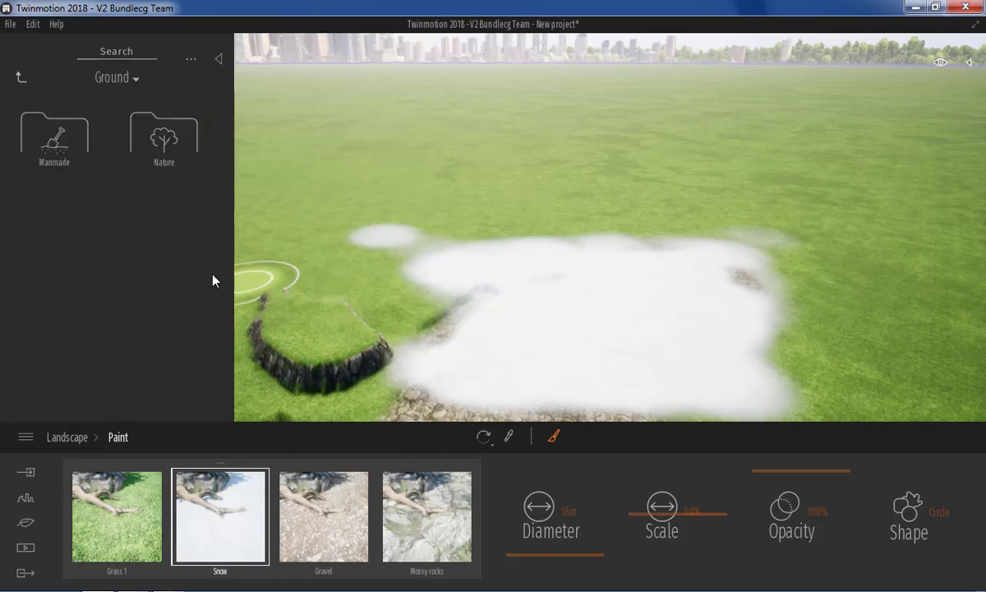
pyautogui.click(60, 134)
# - Replace the Snow layer with Asphalt 1 and paint asphalt joining the dark spot to the patch
pyautogui.moveTo(49, 125); pyautogui.dragTo(239, 526)
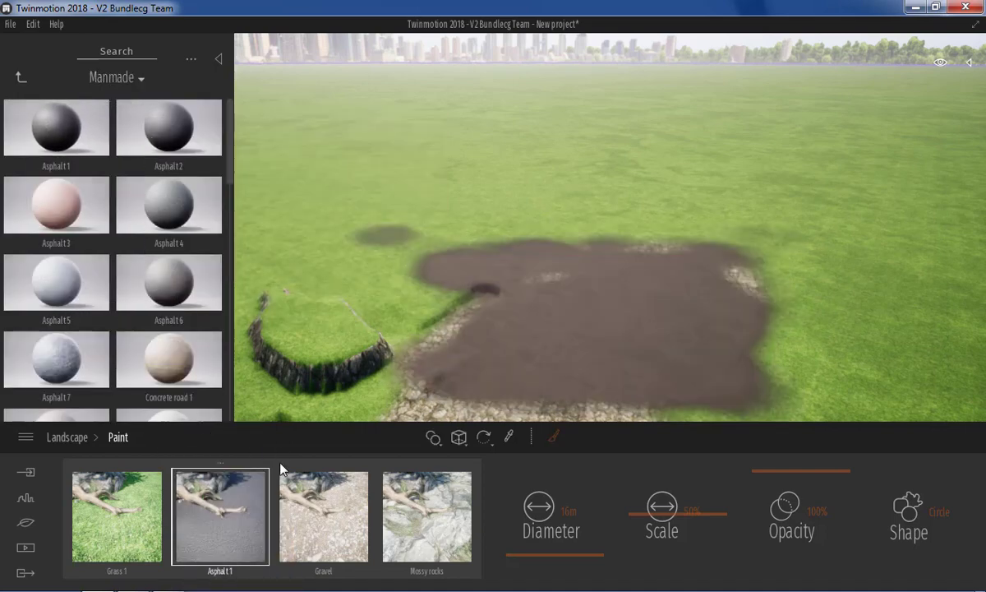
pyautogui.click(549, 438)
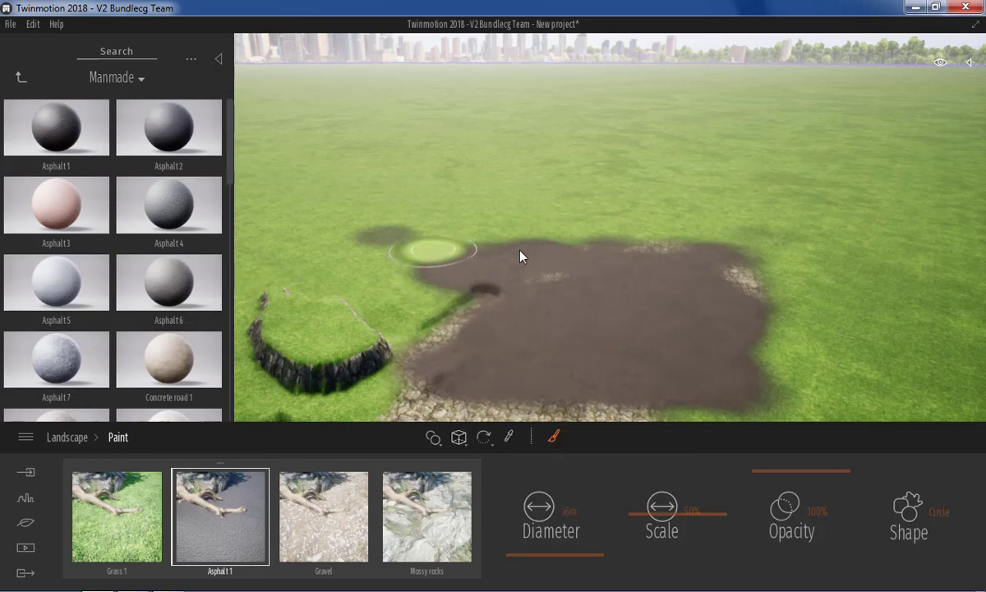
pyautogui.moveTo(522, 258)
pyautogui.mouseDown()
pyautogui.moveTo(423, 286)
pyautogui.moveTo(370, 242)
pyautogui.moveTo(386, 253)
pyautogui.moveTo(362, 266)
pyautogui.moveTo(410, 244)
pyautogui.moveTo(467, 256)
pyautogui.moveTo(554, 249)
pyautogui.moveTo(463, 219)
pyautogui.mouseUp()
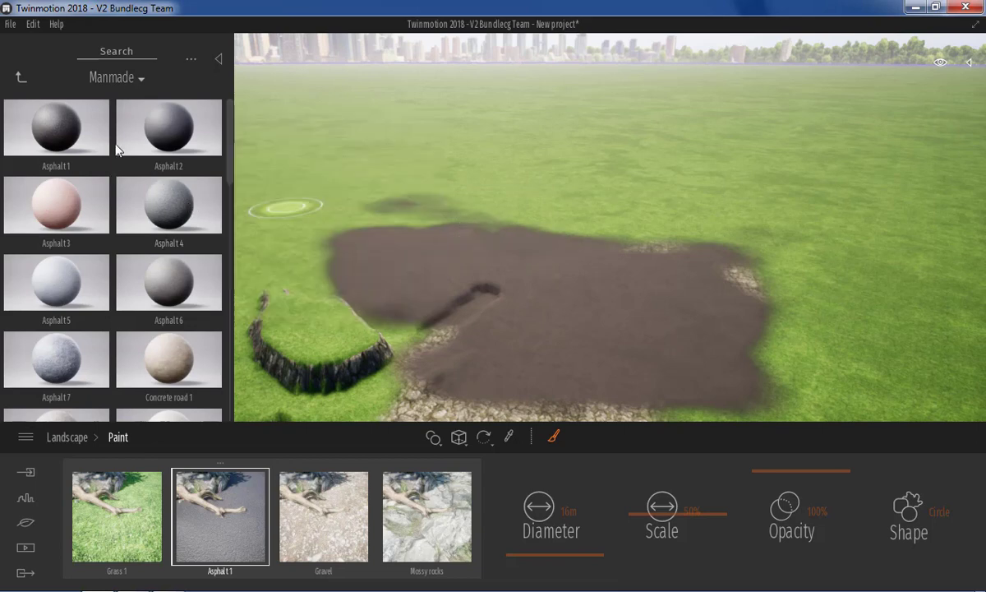
pyautogui.scroll(-3, 90, 296)
pyautogui.scroll(-2, 93, 301)
pyautogui.scroll(-2, 92, 296)
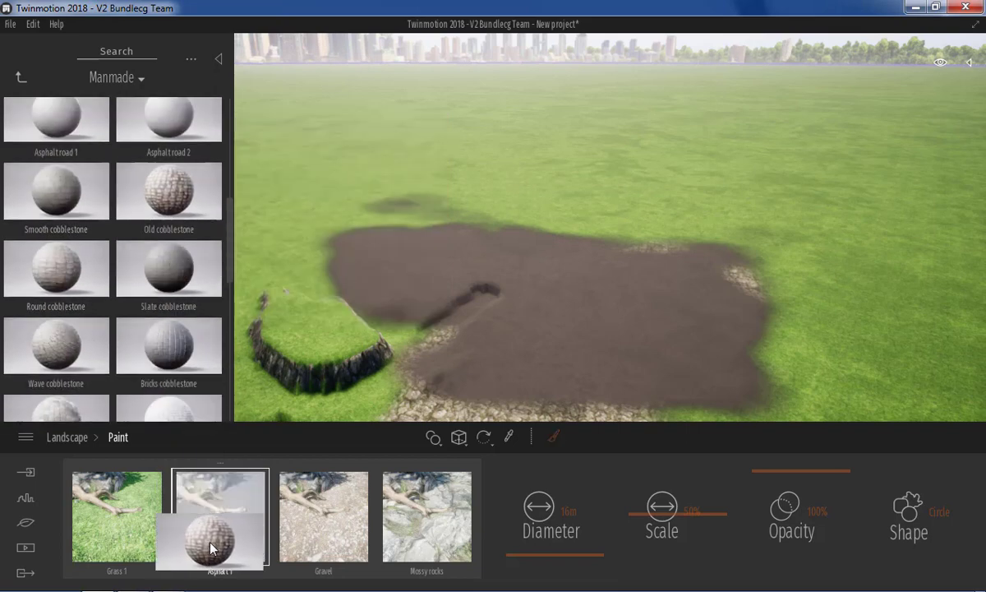
# - Swap the asphalt layer for Old cobblestone and adjust its texture scale up to about 77%
pyautogui.moveTo(145, 182); pyautogui.dragTo(200, 515)
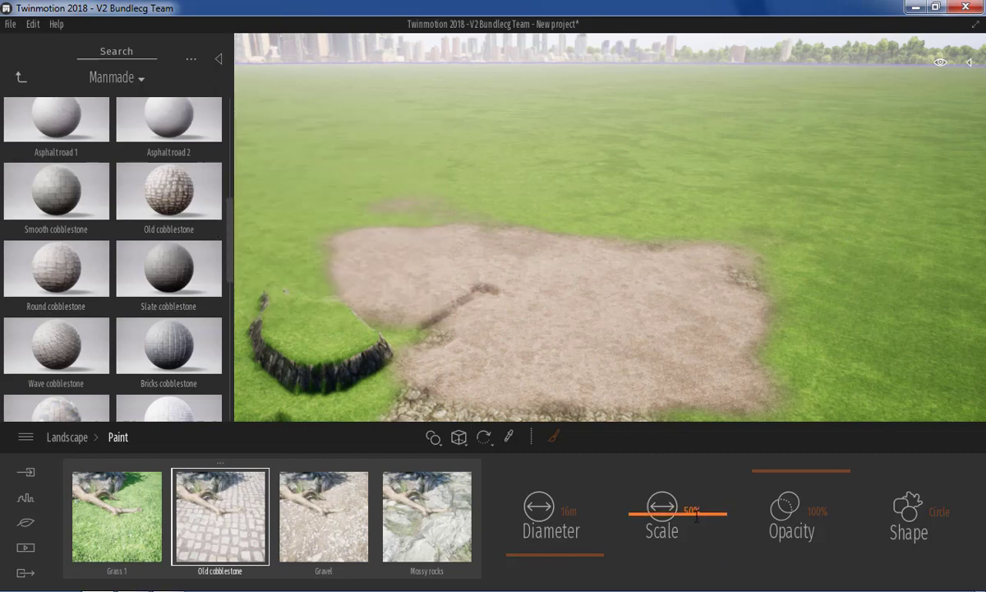
pyautogui.moveTo(698, 523)
pyautogui.mouseDown()
pyautogui.moveTo(668, 514)
pyautogui.moveTo(686, 508)
pyautogui.mouseUp()
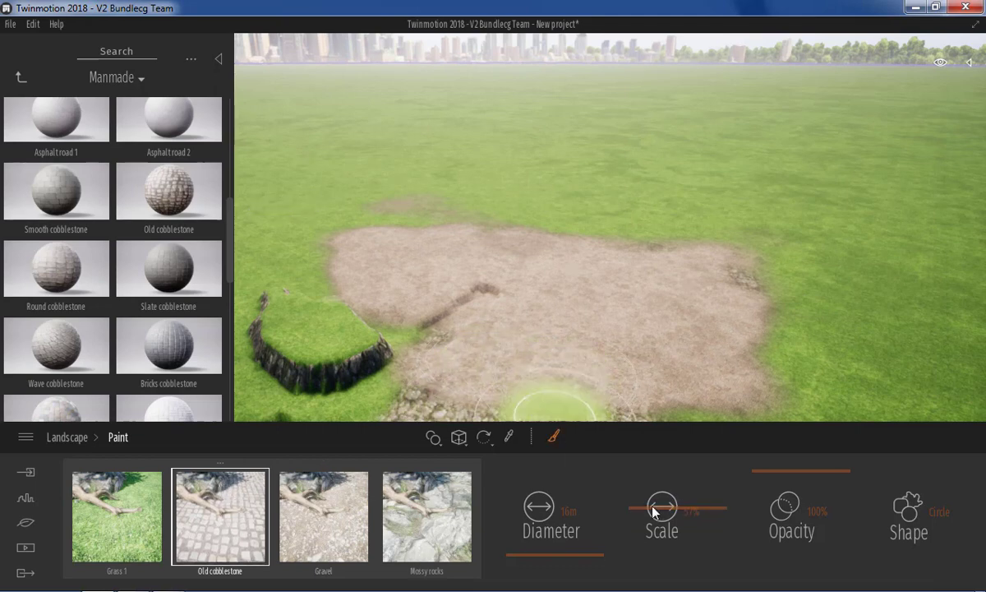
pyautogui.moveTo(661, 513); pyautogui.dragTo(669, 493)
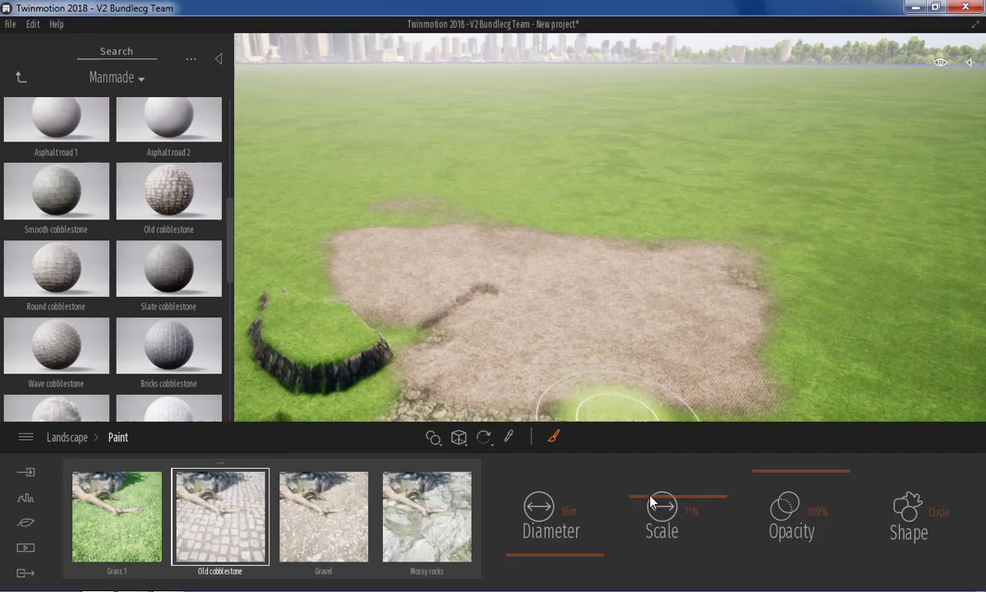
pyautogui.moveTo(660, 500); pyautogui.dragTo(662, 471)
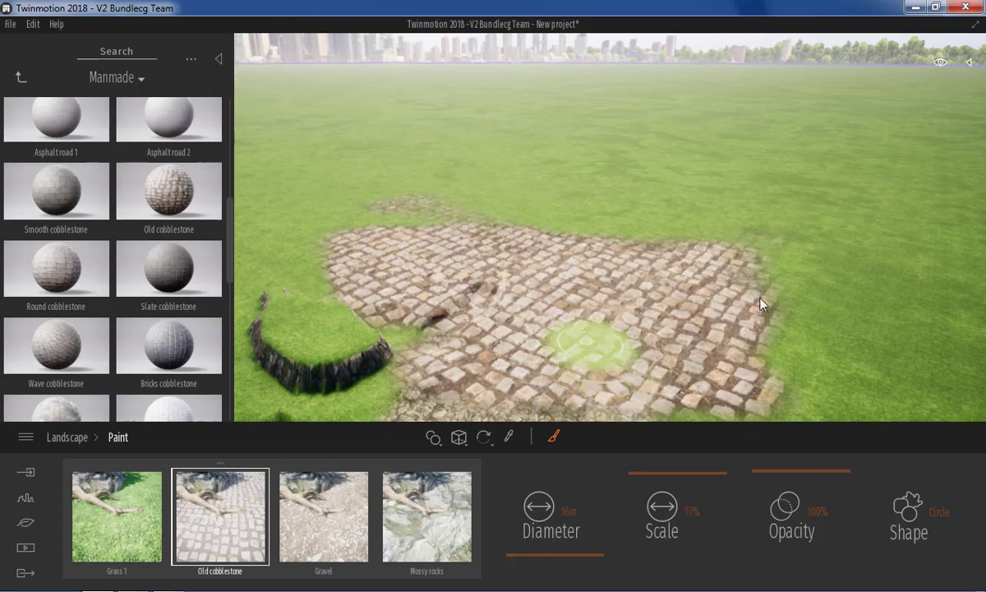
# - Extend the cobblestone paving right to join the patches and up into the grass at the top
pyautogui.click(855, 306)
pyautogui.moveTo(589, 265); pyautogui.dragTo(826, 308)
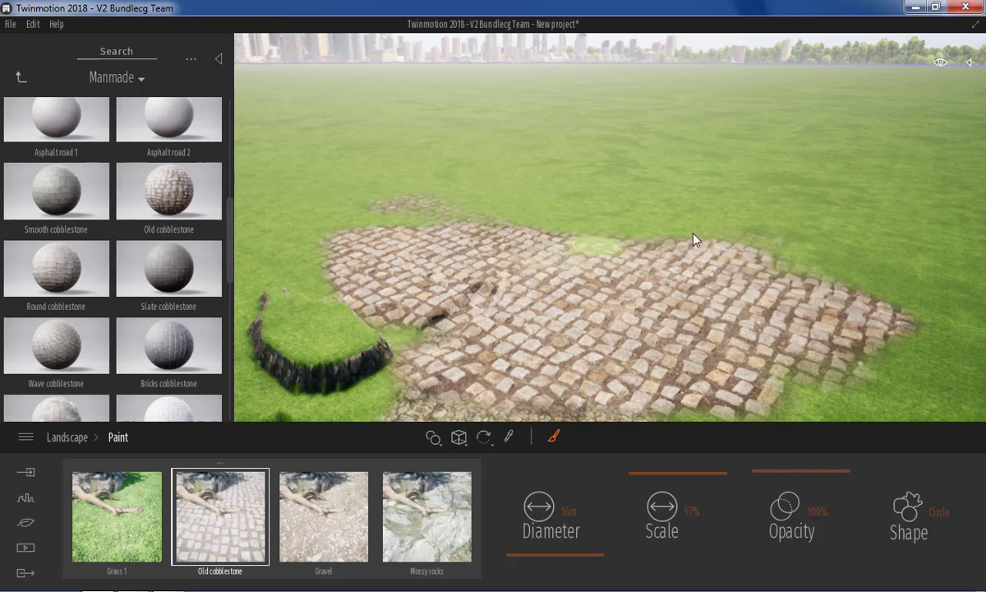
pyautogui.moveTo(541, 206); pyautogui.dragTo(590, 220)
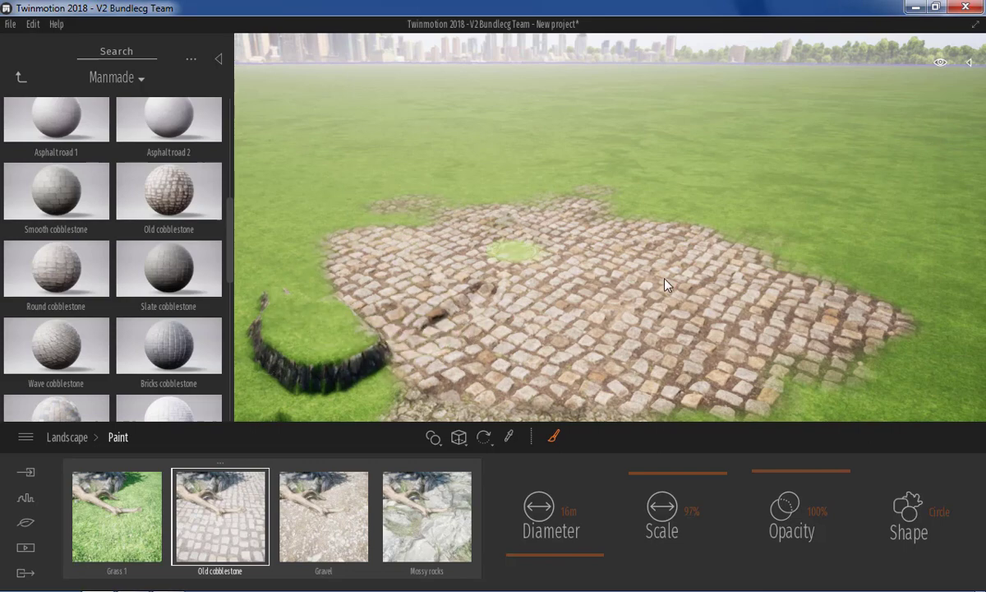
pyautogui.moveTo(623, 261); pyautogui.dragTo(682, 287, button='right')
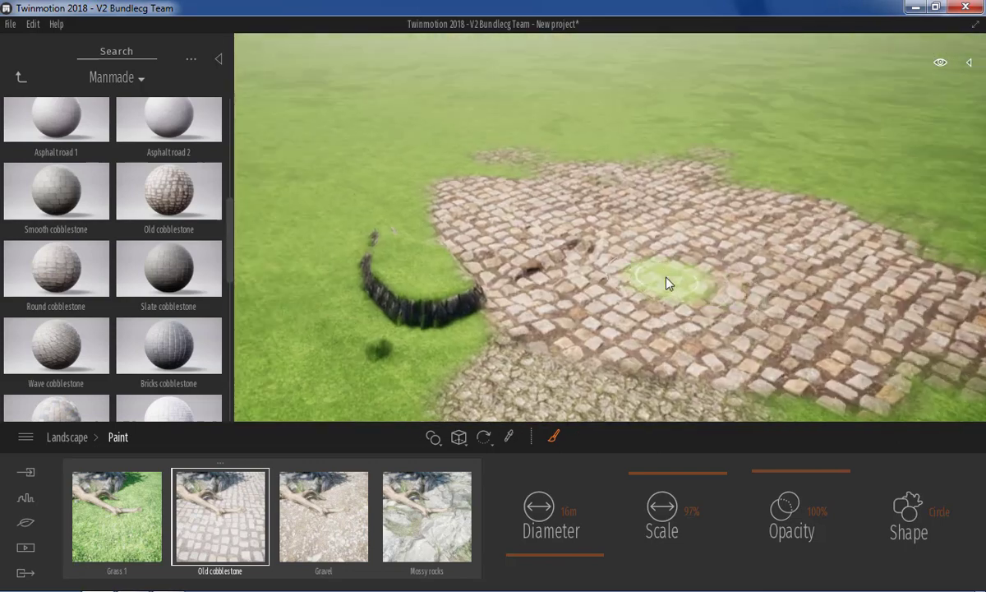
pyautogui.moveTo(625, 313)
pyautogui.mouseDown(button='right')
pyautogui.moveTo(639, 320)
pyautogui.moveTo(590, 315)
pyautogui.moveTo(588, 289)
pyautogui.mouseUp(button='right')
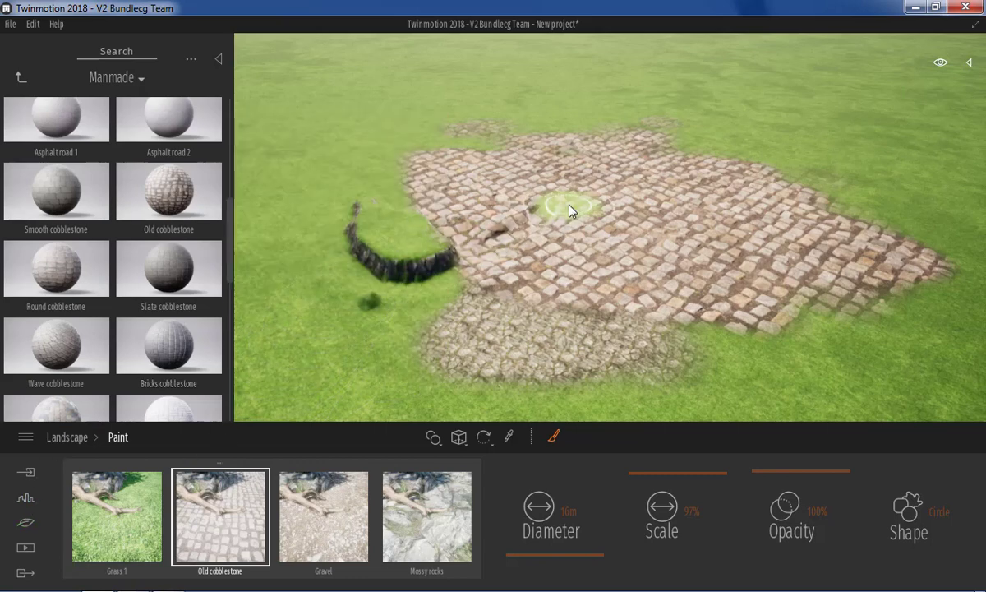
# - Import the building FBX file into the scene and orbit to view the tower
pyautogui.click(27, 477)
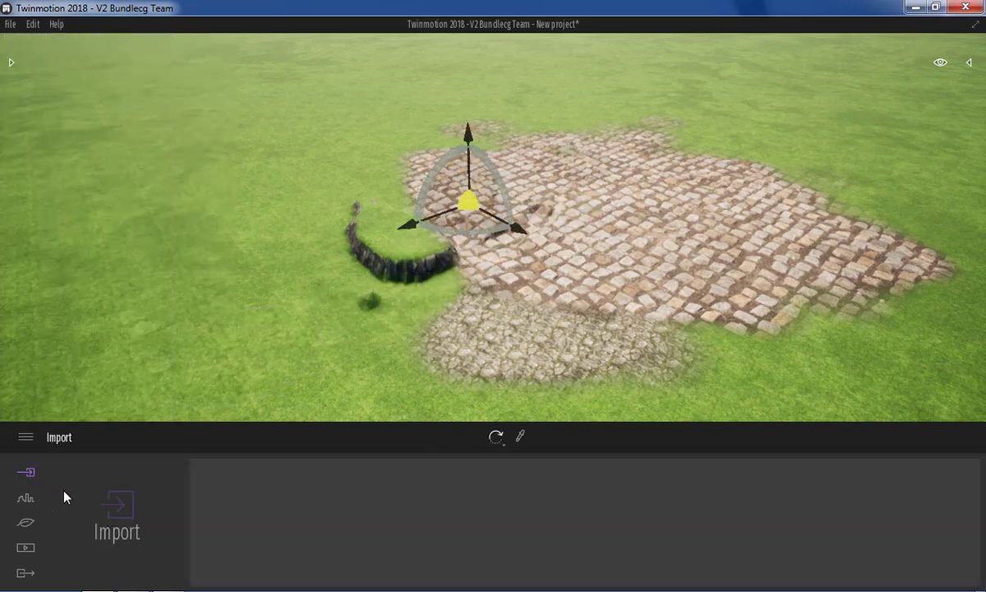
pyautogui.click(124, 514)
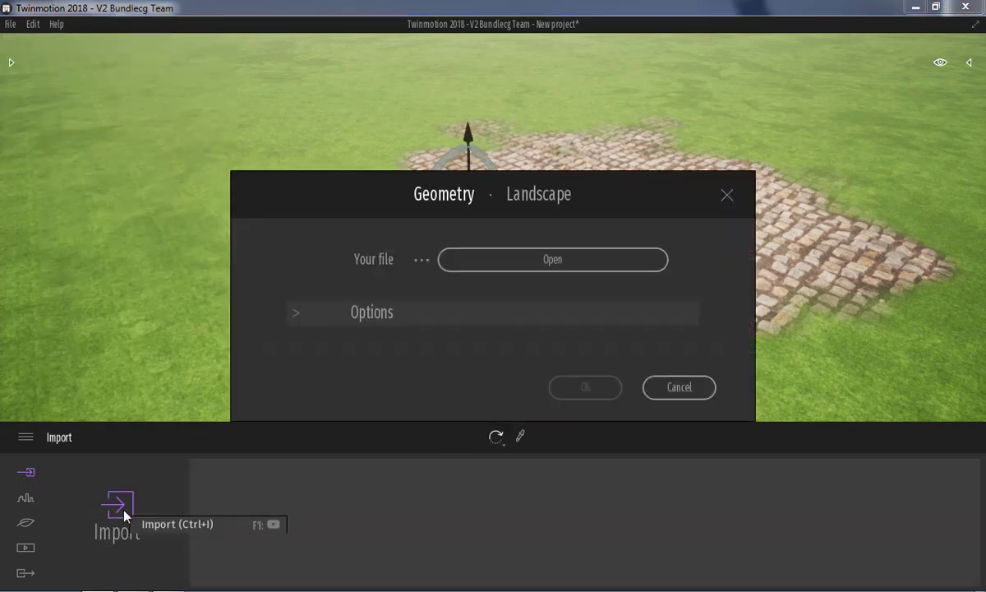
pyautogui.click(522, 263)
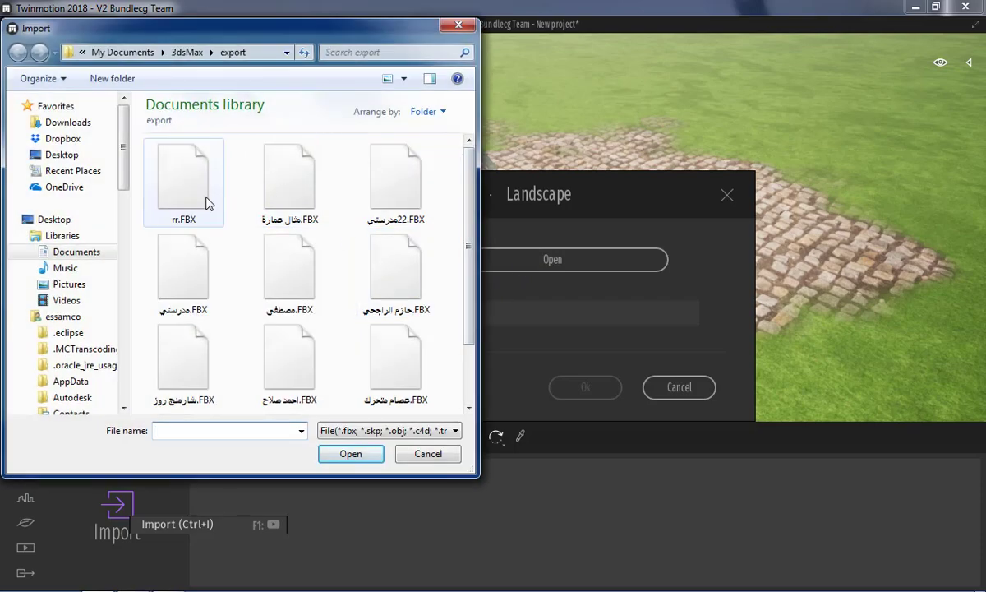
pyautogui.click(283, 203)
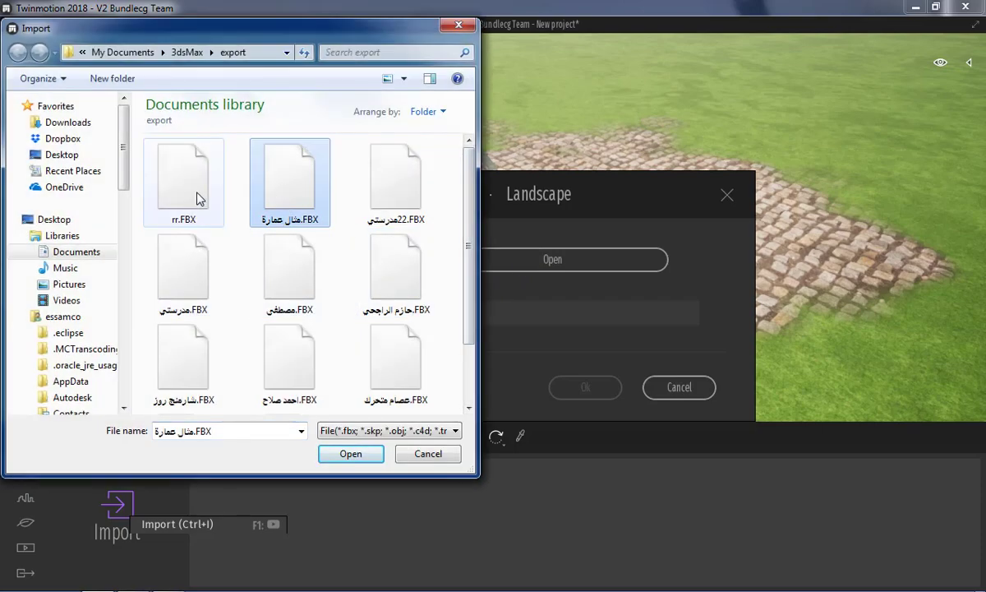
pyautogui.doubleClick(292, 206)
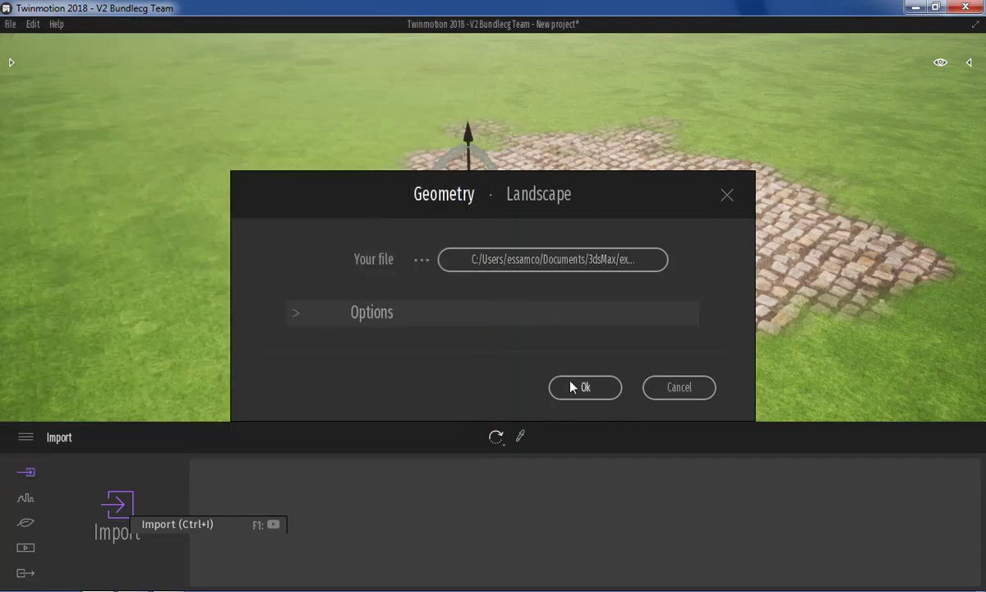
pyautogui.click(573, 387)
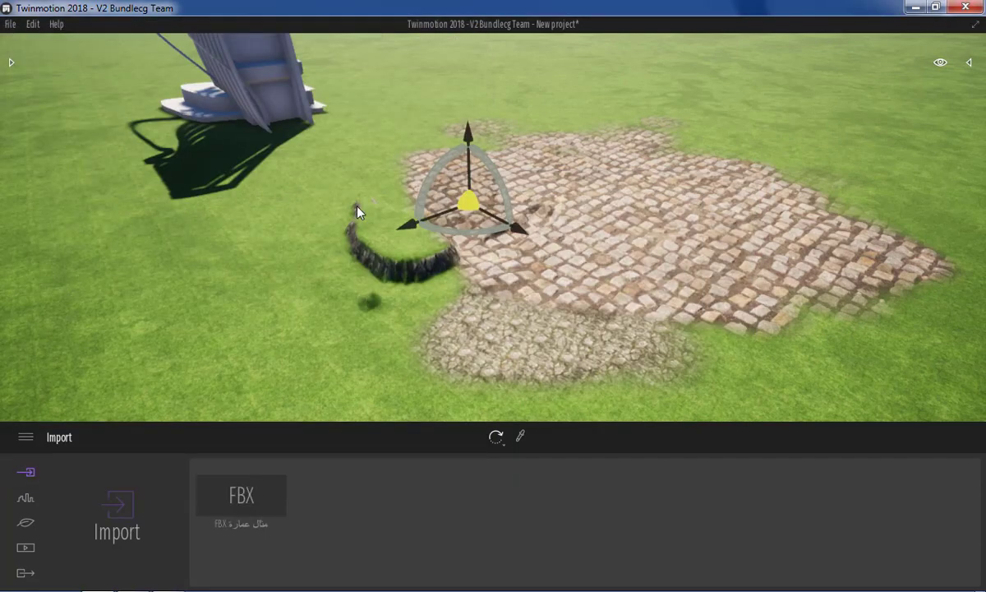
pyautogui.moveTo(358, 212)
pyautogui.mouseDown(button='right')
pyautogui.moveTo(427, 215)
pyautogui.moveTo(474, 195)
pyautogui.moveTo(493, 214)
pyautogui.moveTo(292, 213)
pyautogui.mouseUp(button='right')
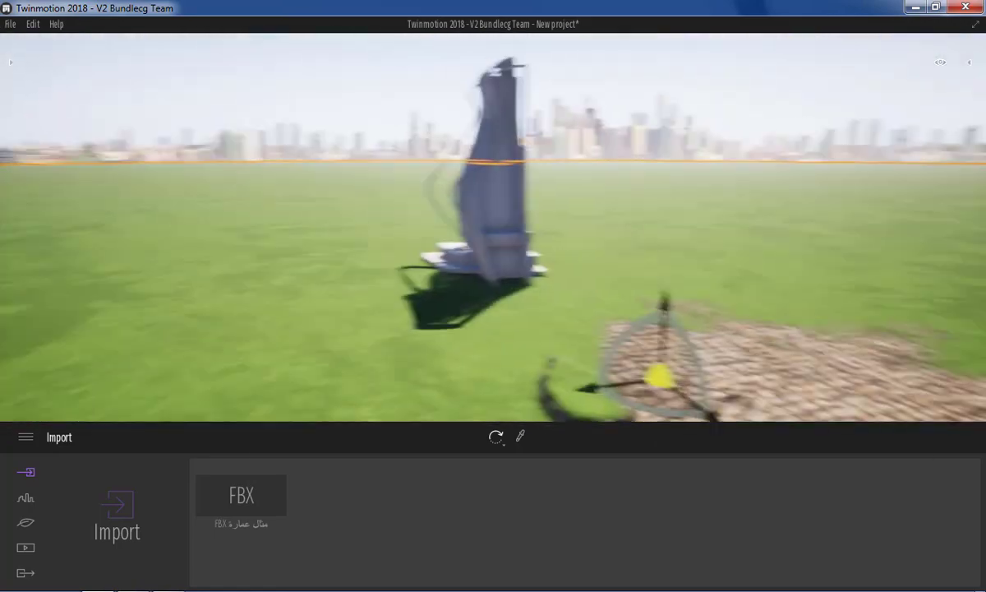
# - Move the camera with drags and arrow keys to frame the tower beside the paving
pyautogui.moveTo(292, 212); pyautogui.dragTo(308, 204, button='right')
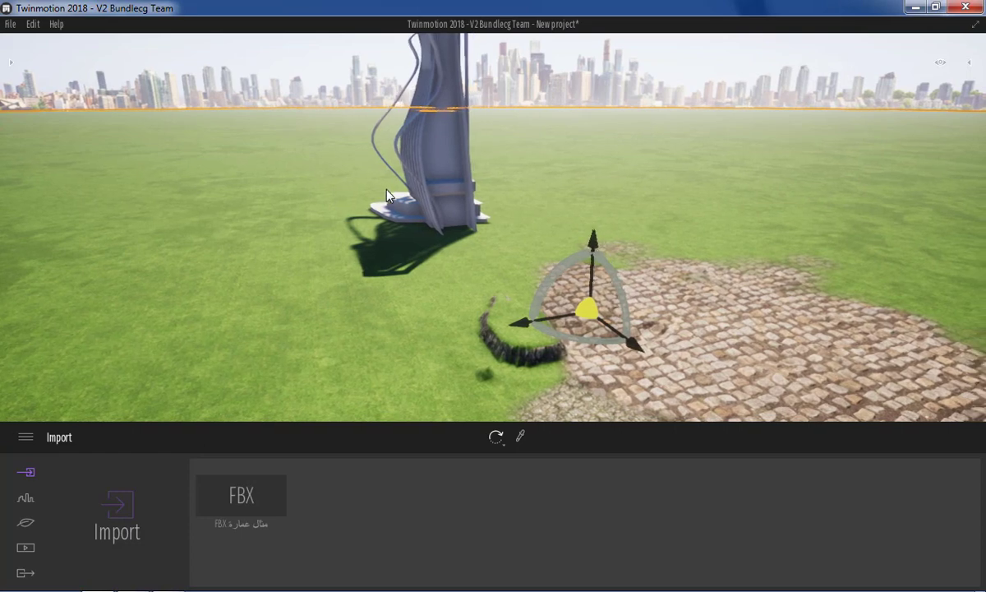
pyautogui.press('Left')
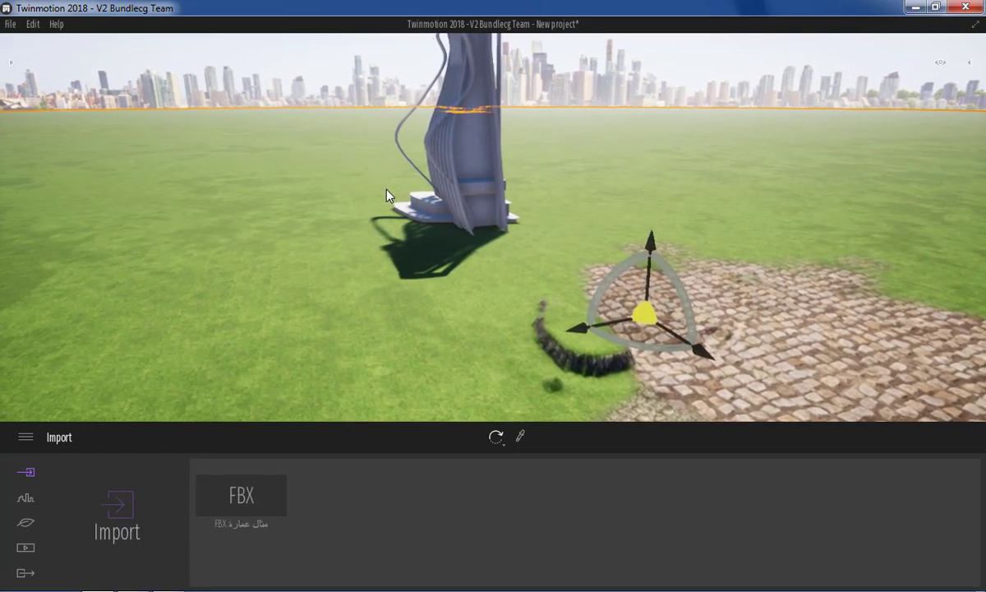
pyautogui.press('Right')
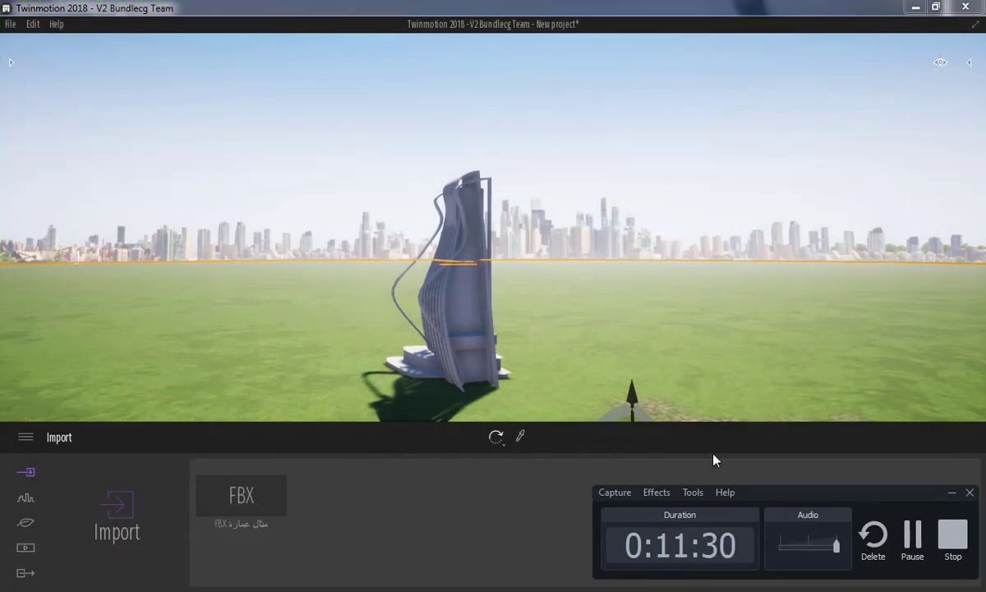
pyautogui.click(953, 491)
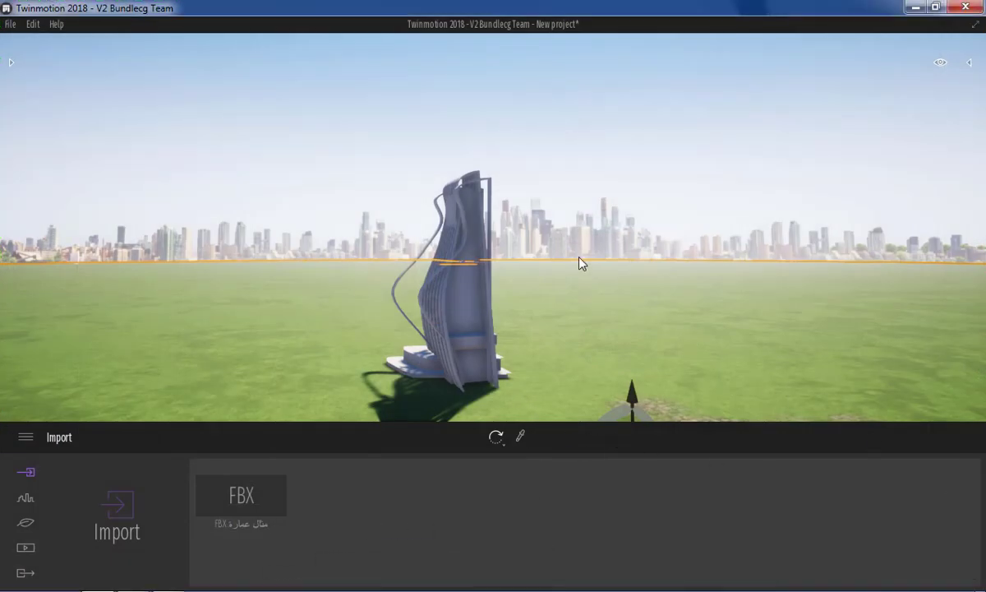
pyautogui.moveTo(420, 260); pyautogui.dragTo(427, 207)
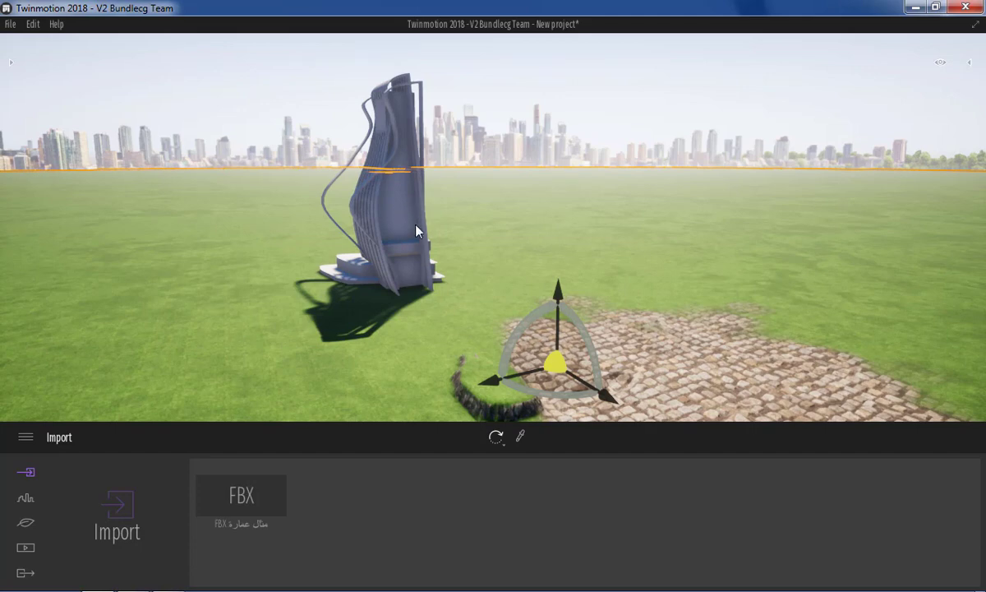
# - Select the tower, rotate it around its vertical axis with the Rotate gizmo, then deselect it
pyautogui.click(413, 226)
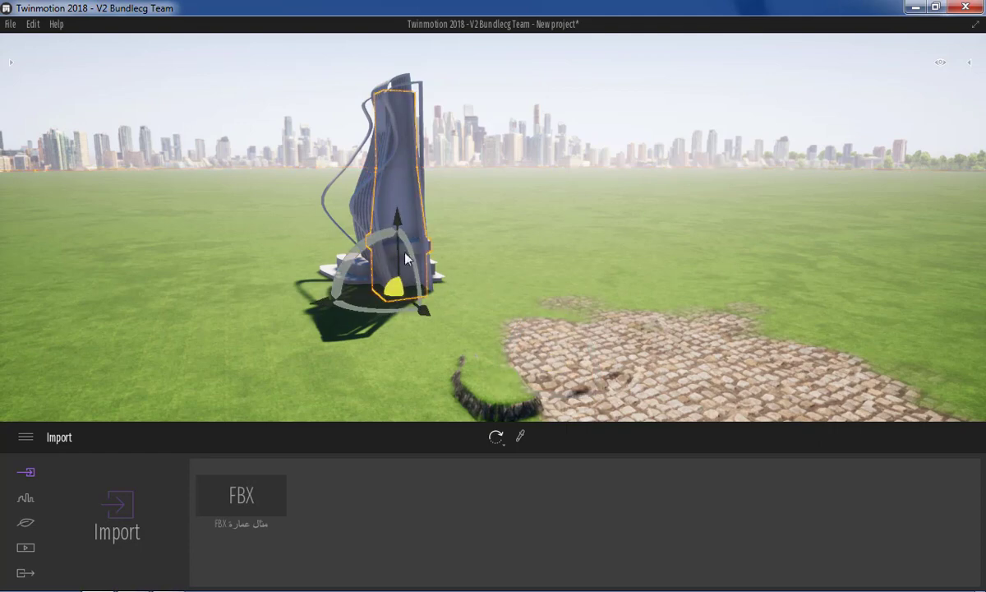
pyautogui.click(495, 439)
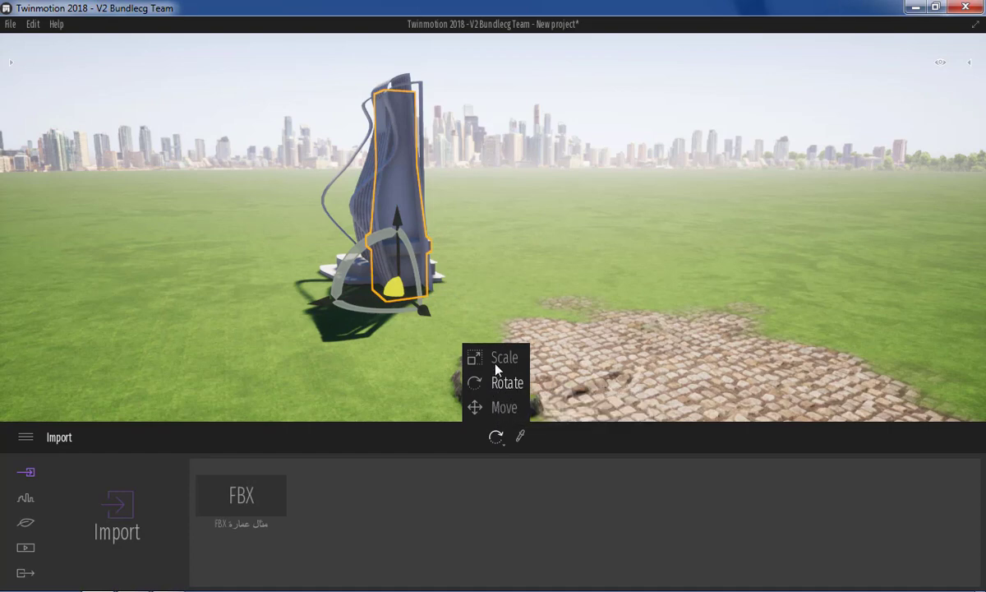
pyautogui.click(496, 384)
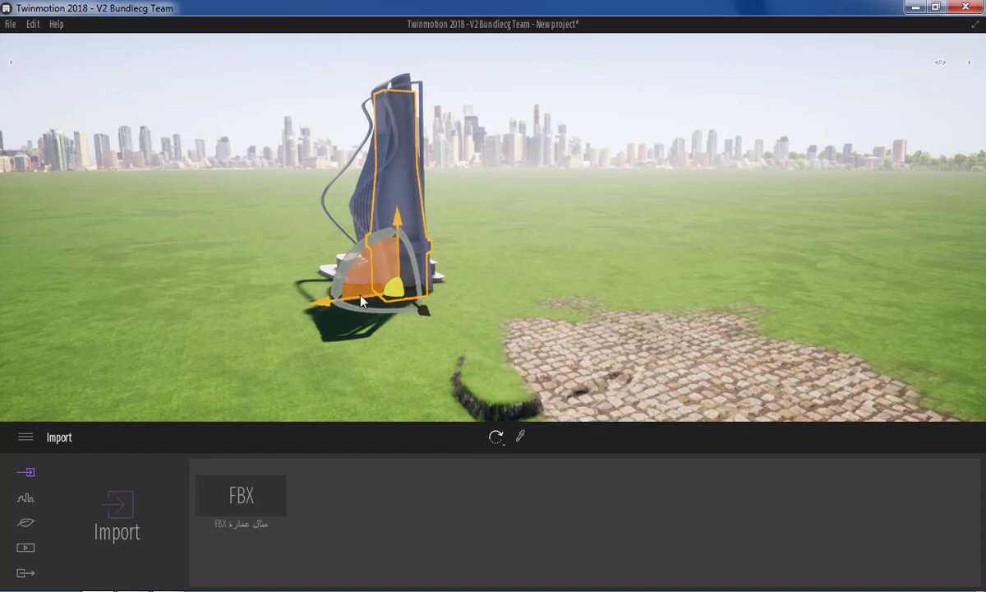
pyautogui.moveTo(354, 308)
pyautogui.mouseDown()
pyautogui.moveTo(312, 319)
pyautogui.moveTo(403, 309)
pyautogui.mouseUp()
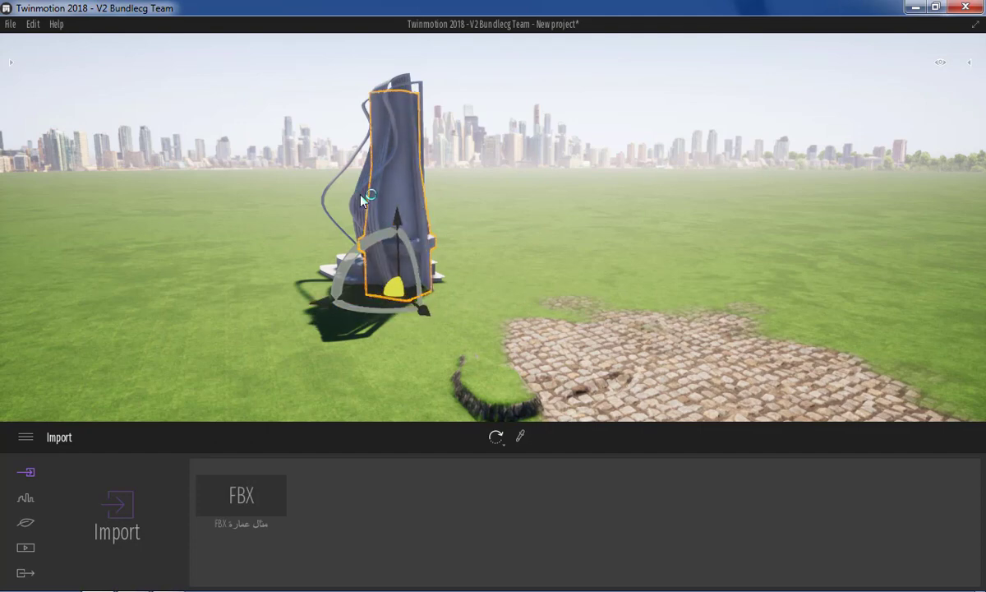
pyautogui.moveTo(345, 185)
pyautogui.mouseDown()
pyautogui.moveTo(360, 211)
pyautogui.moveTo(438, 218)
pyautogui.mouseUp()
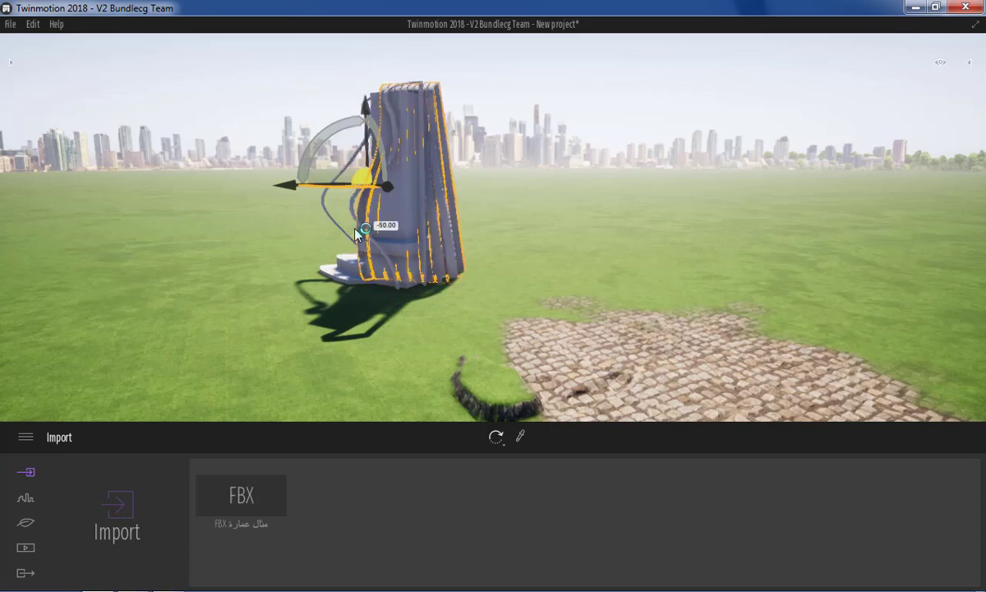
pyautogui.click(362, 344)
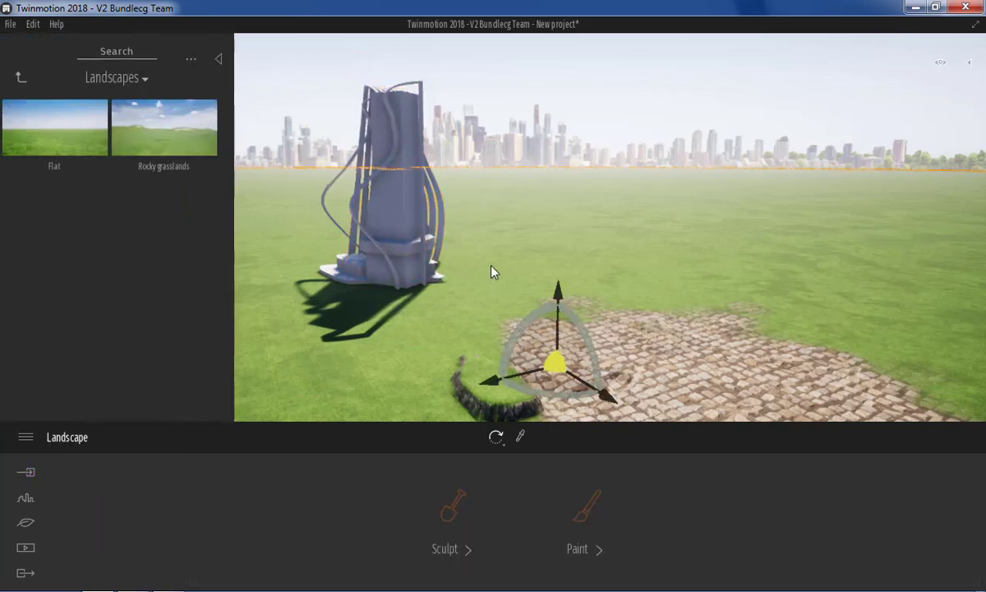
# - Select the tower and scale it to about 0.84
pyautogui.click(402, 218)
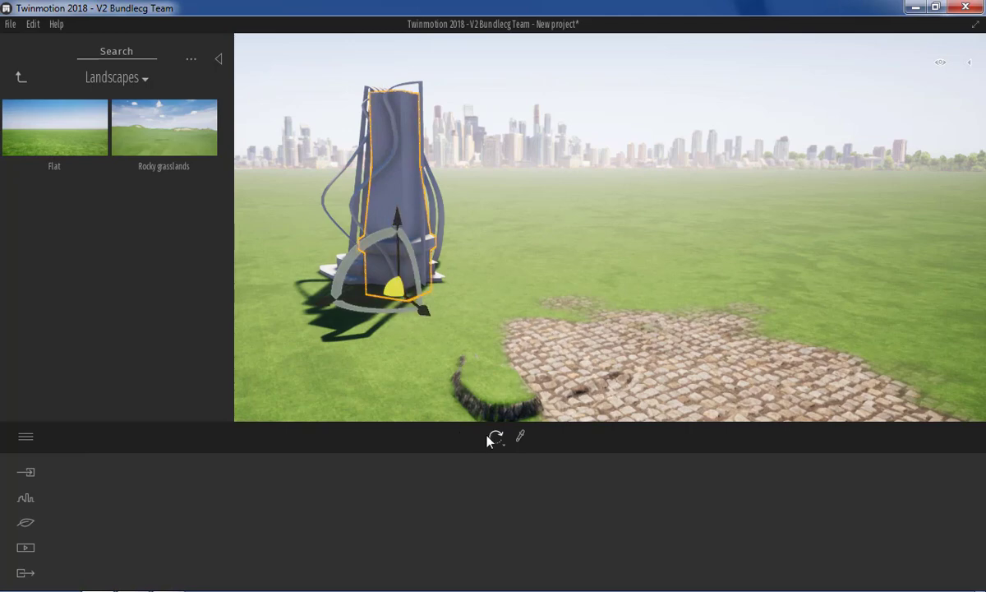
pyautogui.click(508, 363)
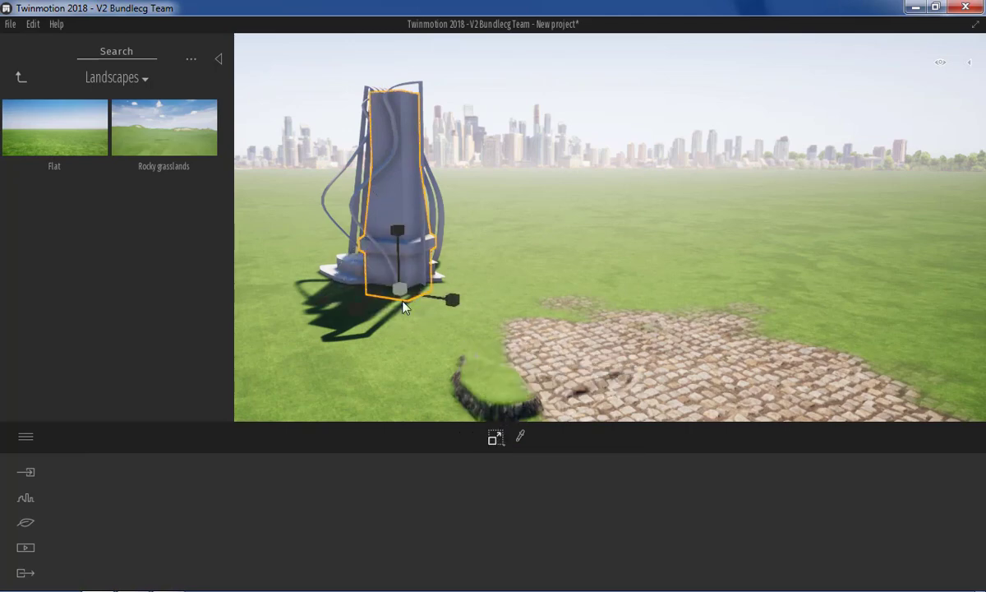
pyautogui.moveTo(403, 306)
pyautogui.mouseDown()
pyautogui.moveTo(408, 350)
pyautogui.moveTo(412, 328)
pyautogui.mouseUp()
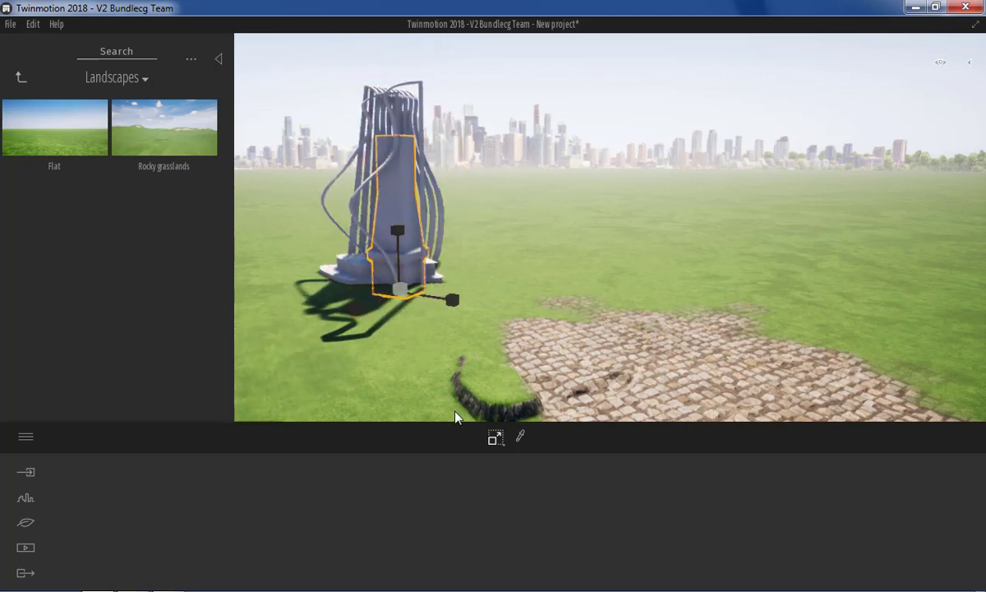
# - Move the central column sideways and back into place, then select it and start the material picker
pyautogui.click(496, 439)
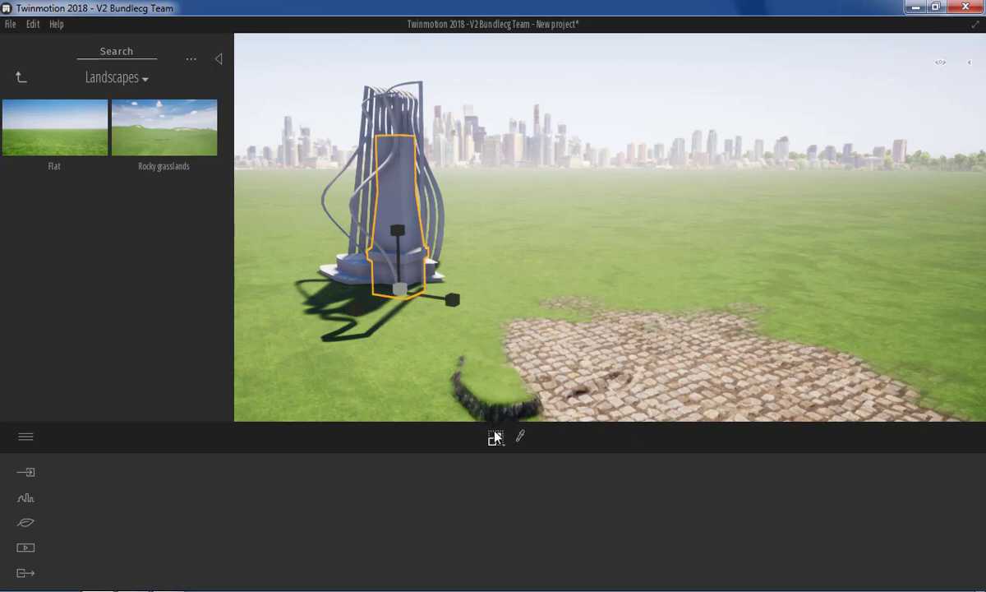
pyautogui.click(496, 436)
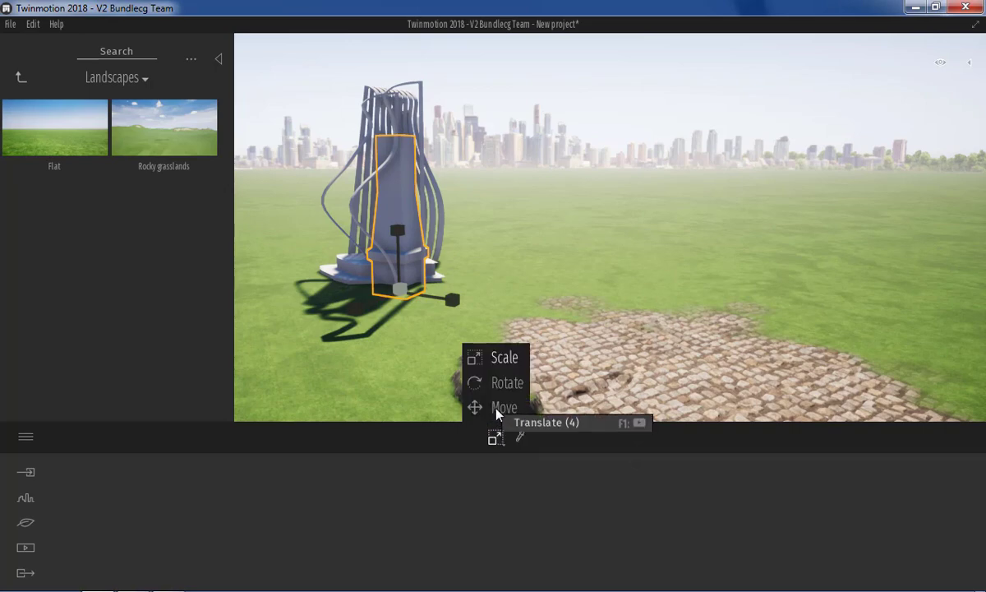
pyautogui.click(495, 408)
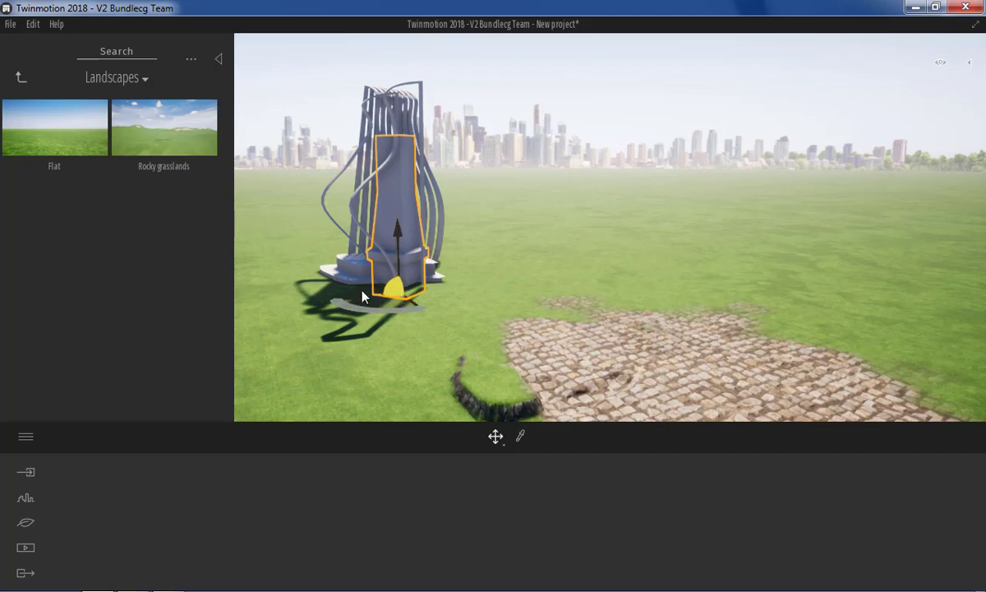
pyautogui.moveTo(374, 302); pyautogui.dragTo(398, 197)
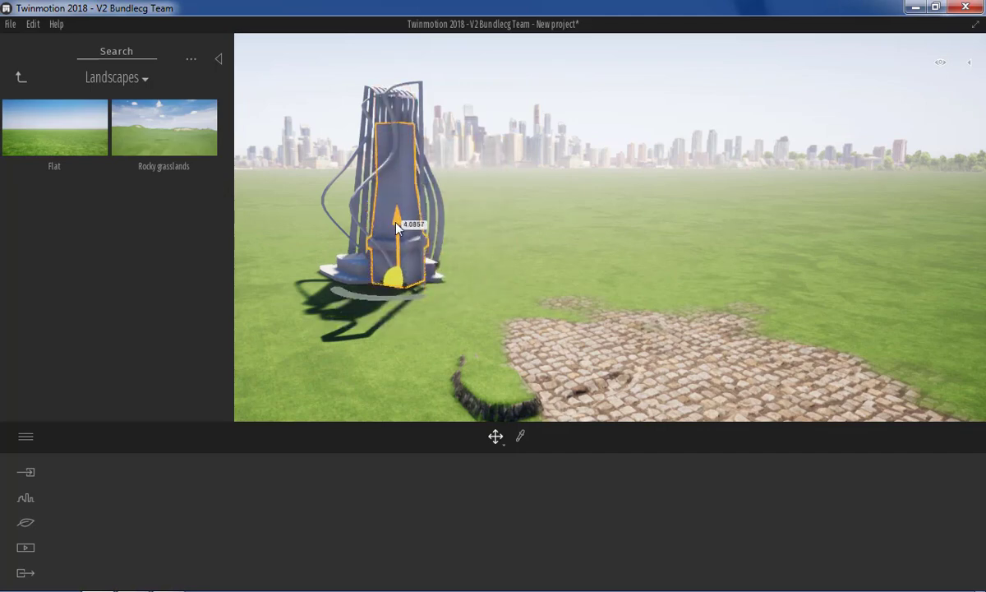
pyautogui.moveTo(398, 197); pyautogui.dragTo(397, 222)
pyautogui.click(527, 260)
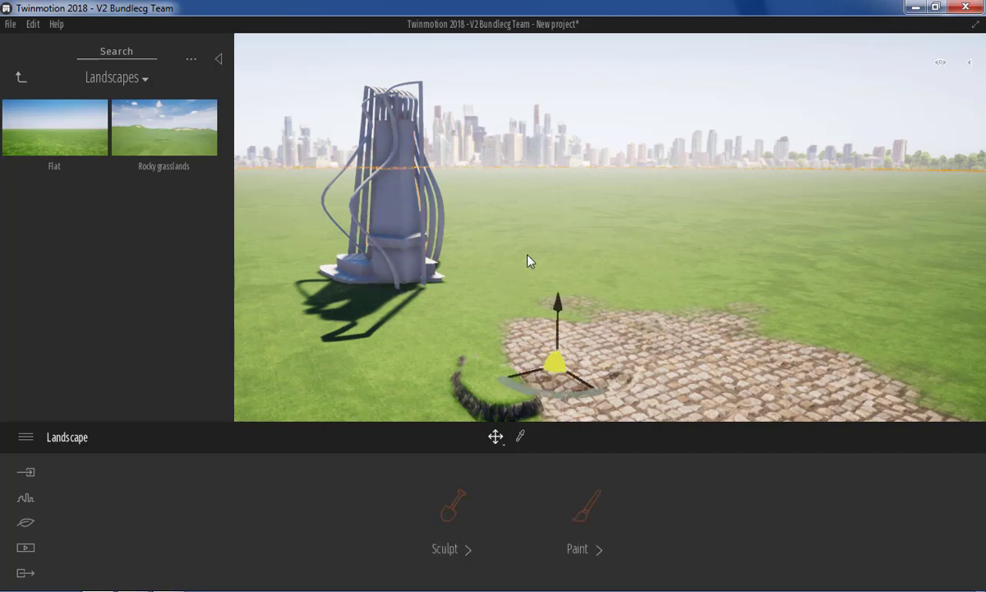
pyautogui.click(409, 210)
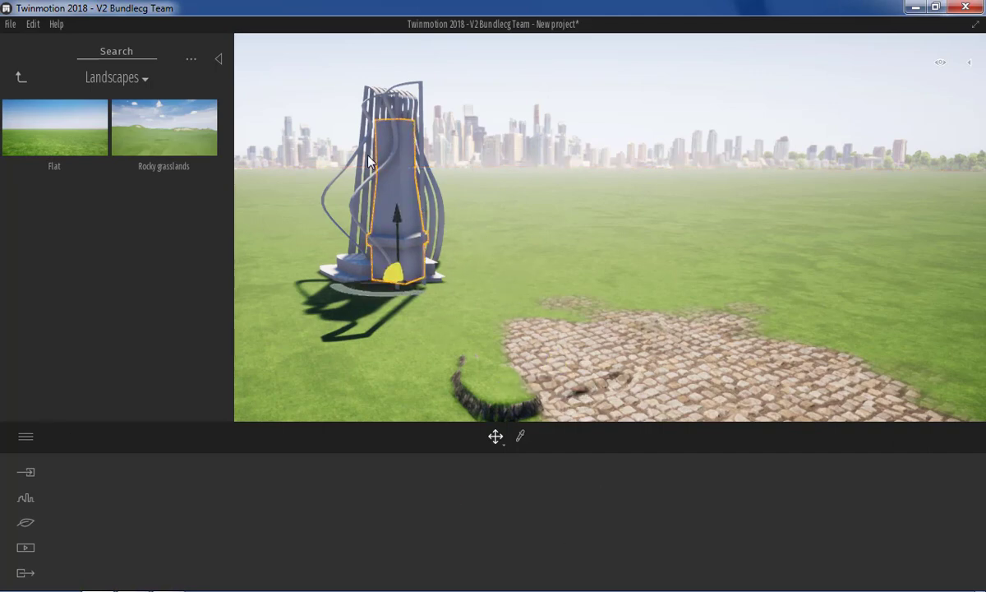
pyautogui.click(522, 436)
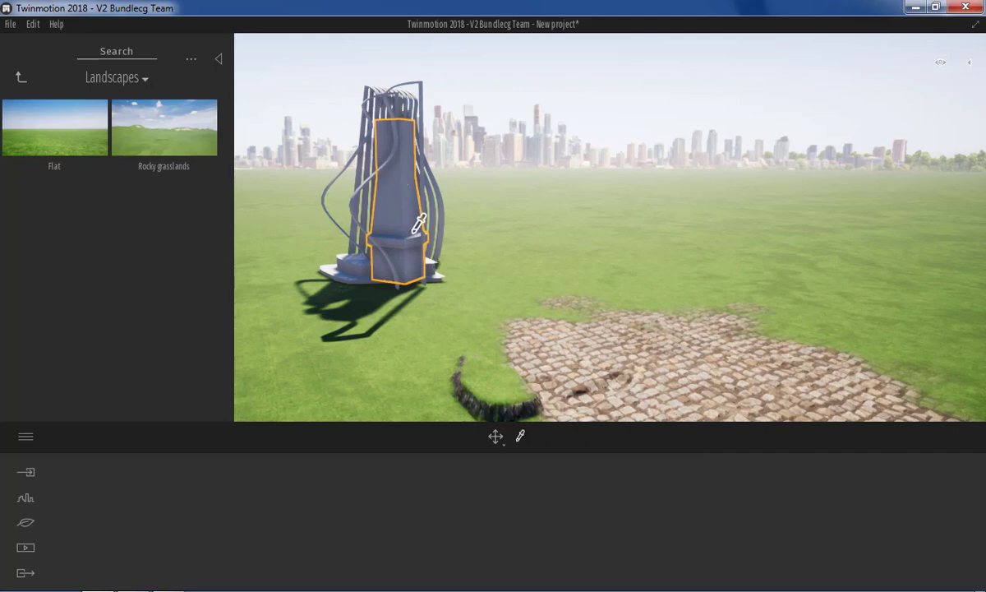
# - Sample the tower's Default material and recolour it golden tan (C09C3F)
pyautogui.click(383, 195)
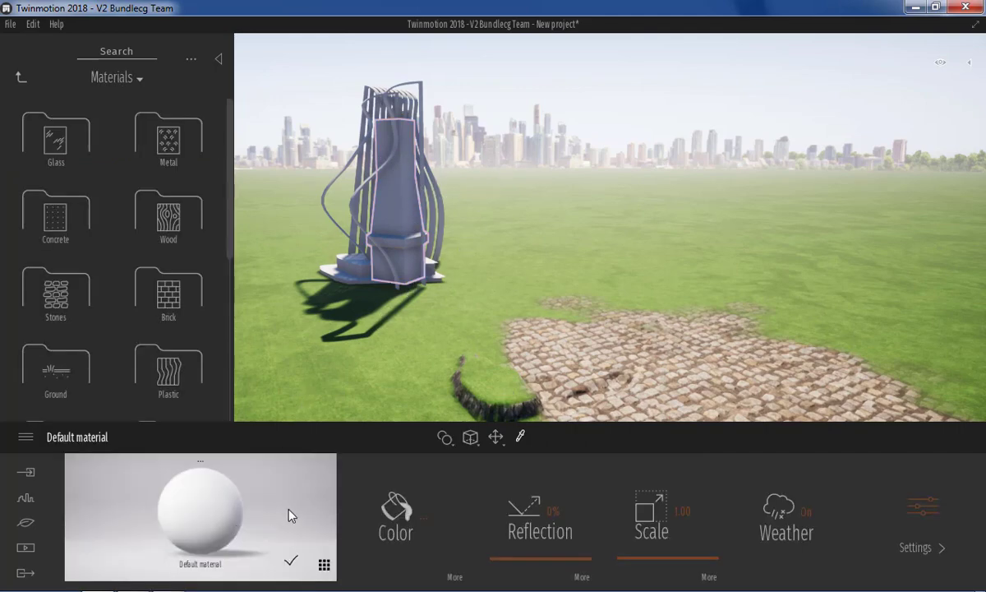
pyautogui.click(422, 523)
pyautogui.moveTo(329, 280)
pyautogui.mouseDown()
pyautogui.moveTo(338, 233)
pyautogui.moveTo(271, 285)
pyautogui.mouseUp()
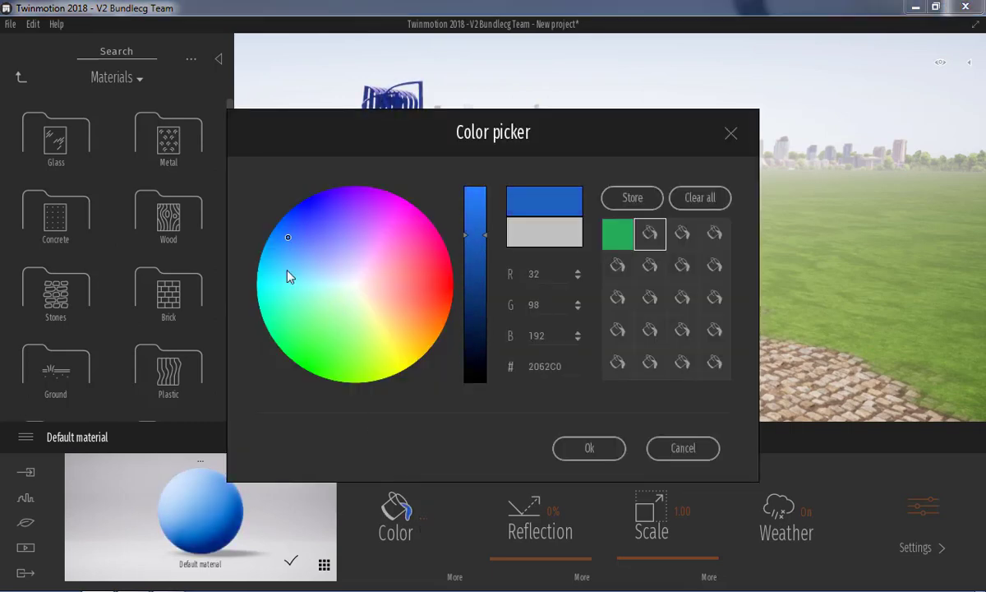
pyautogui.moveTo(383, 335); pyautogui.dragTo(403, 328)
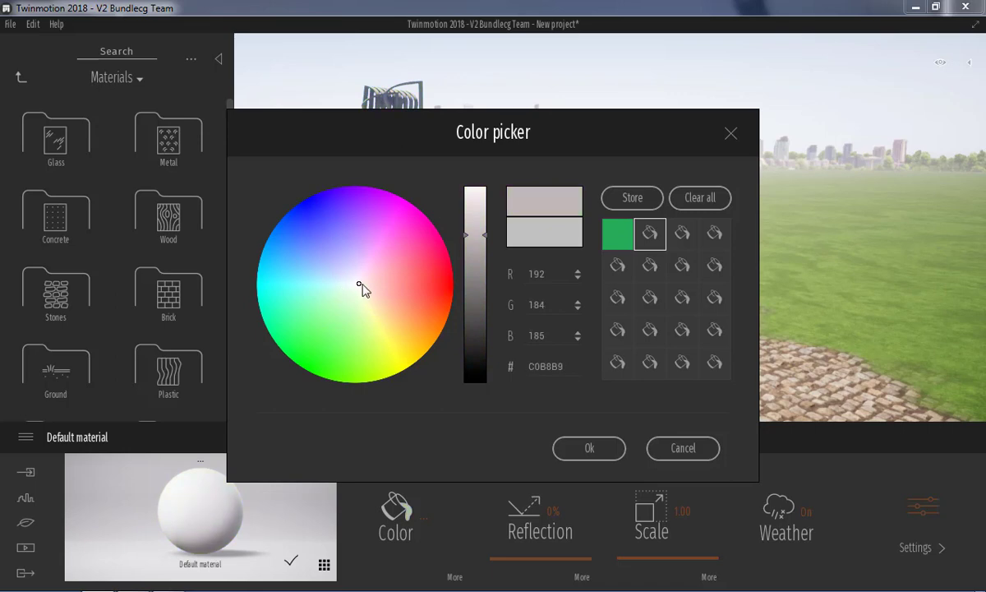
pyautogui.click(587, 450)
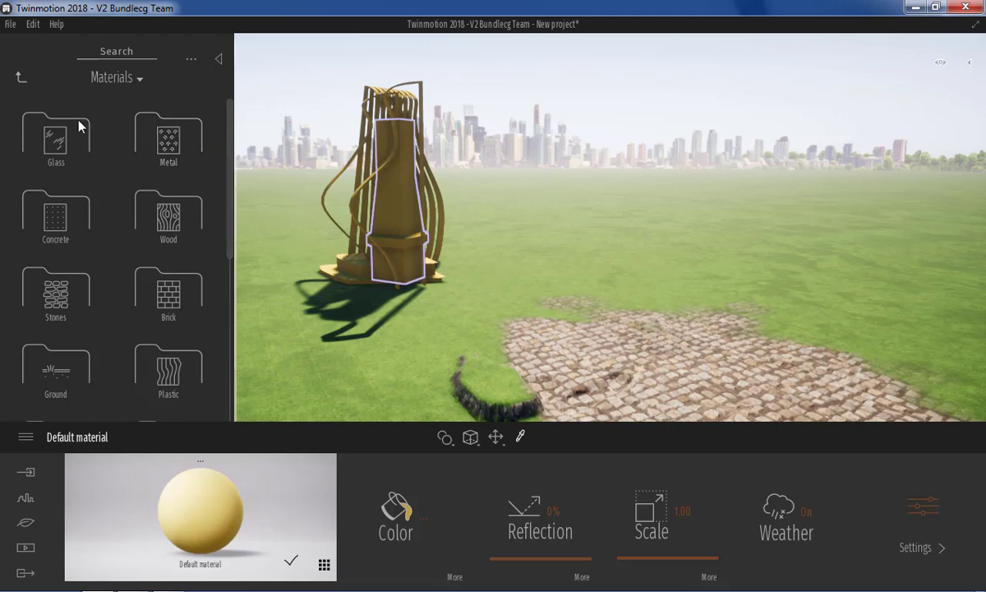
# - Apply Chestnut 01A wood to the tower and enlarge its grain scale
pyautogui.click(168, 218)
pyautogui.moveTo(56, 206)
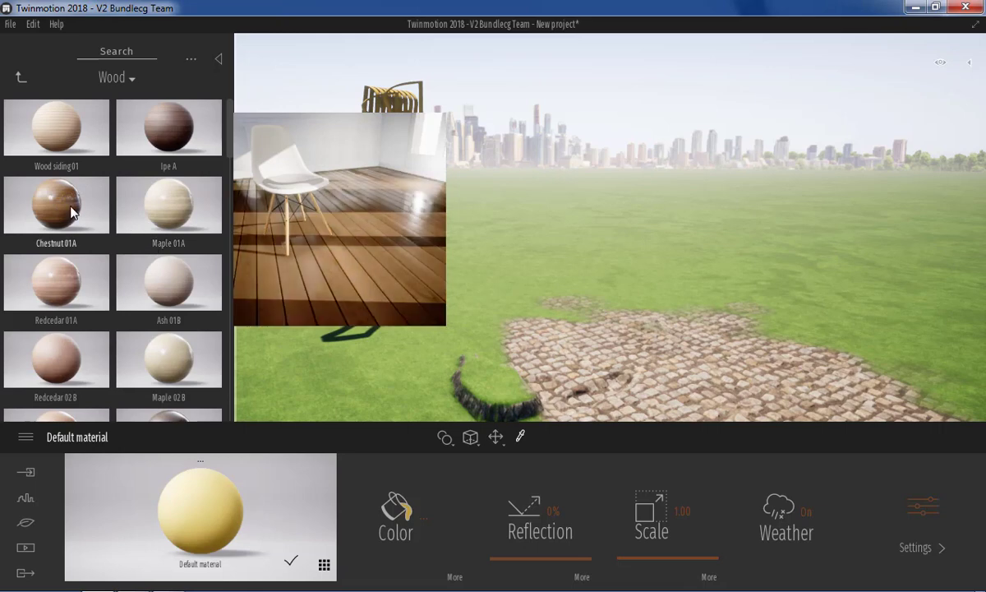
pyautogui.moveTo(97, 208); pyautogui.dragTo(381, 194)
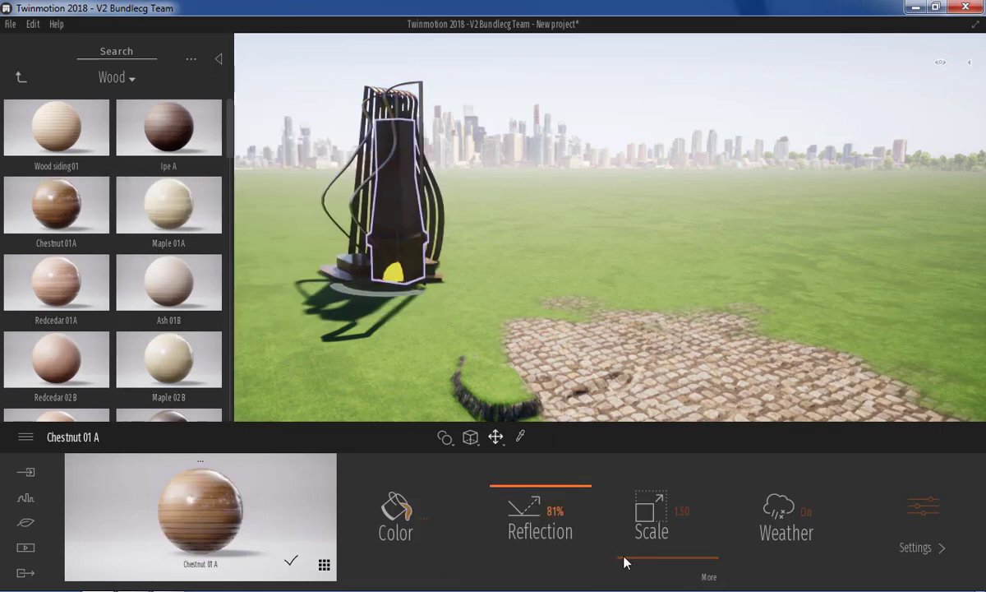
pyautogui.moveTo(652, 561); pyautogui.dragTo(674, 470)
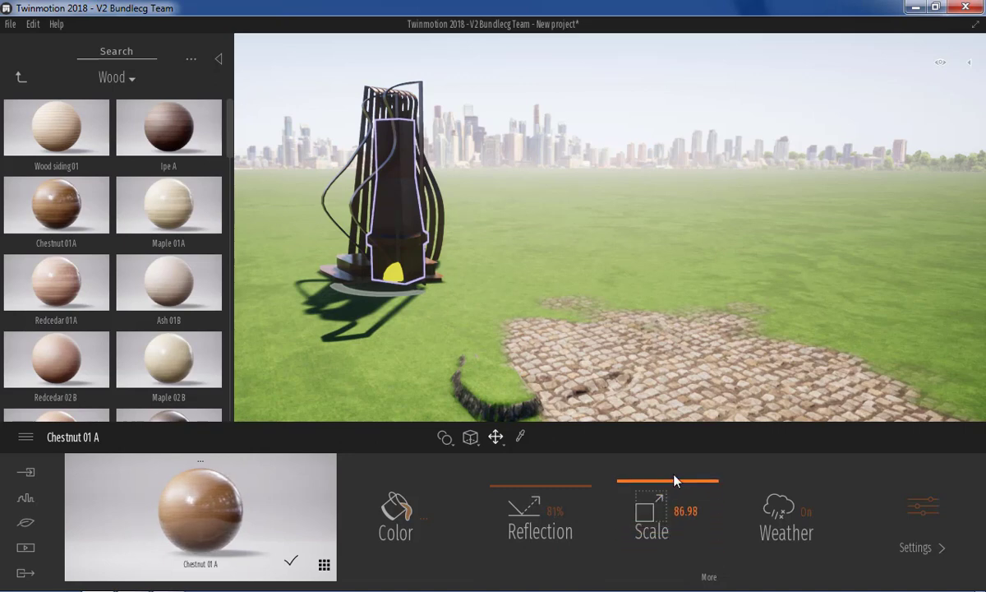
# - Replace it with Maple 01A wood and set the texture scale to 1.81
pyautogui.click(394, 209)
pyautogui.scroll(2, 392, 205)
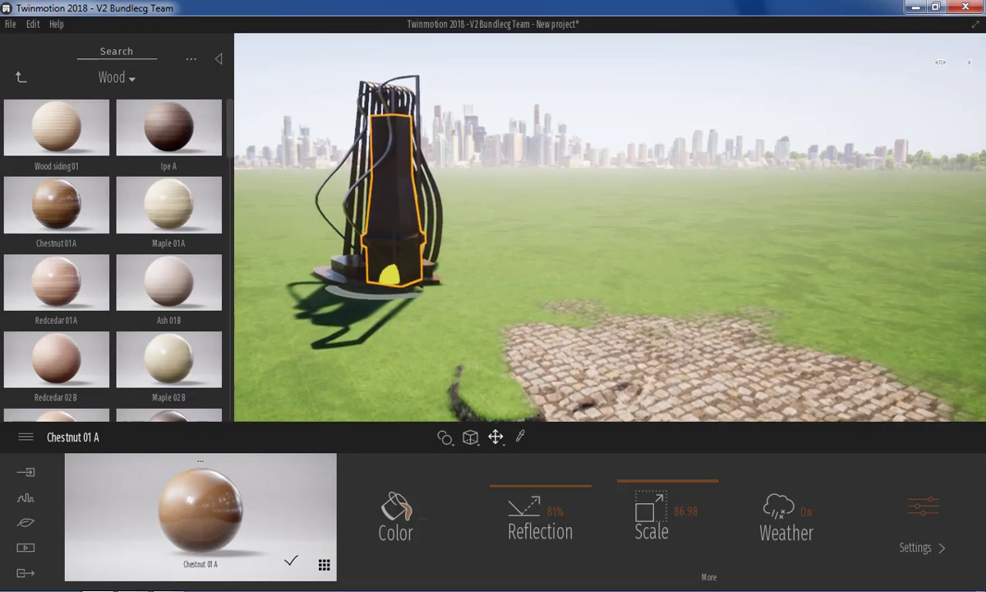
pyautogui.moveTo(364, 182); pyautogui.dragTo(247, 185)
pyautogui.scroll(-3, 132, 247)
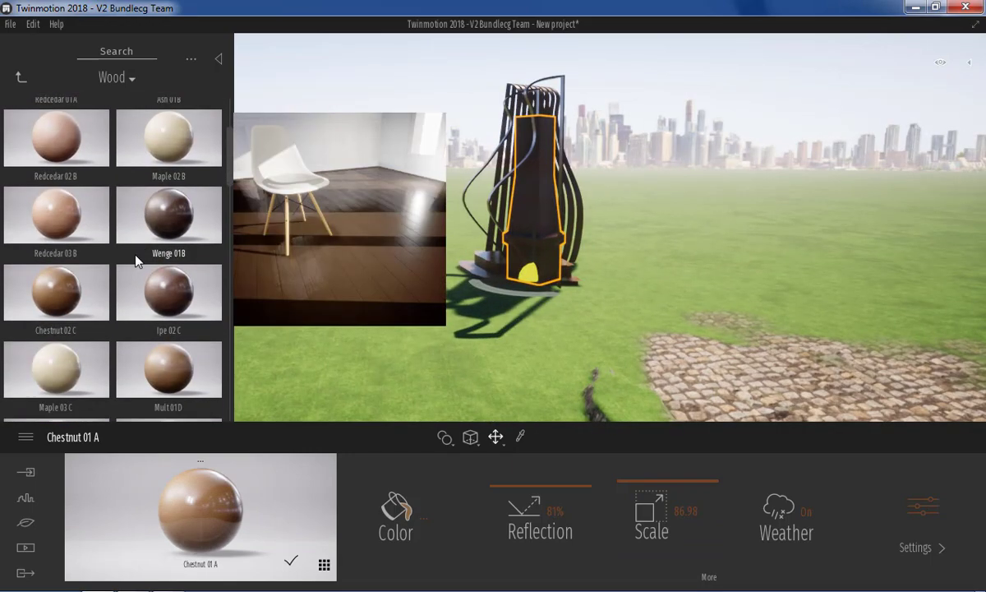
pyautogui.scroll(-1, 136, 260)
pyautogui.scroll(1, 134, 268)
pyautogui.scroll(1, 135, 265)
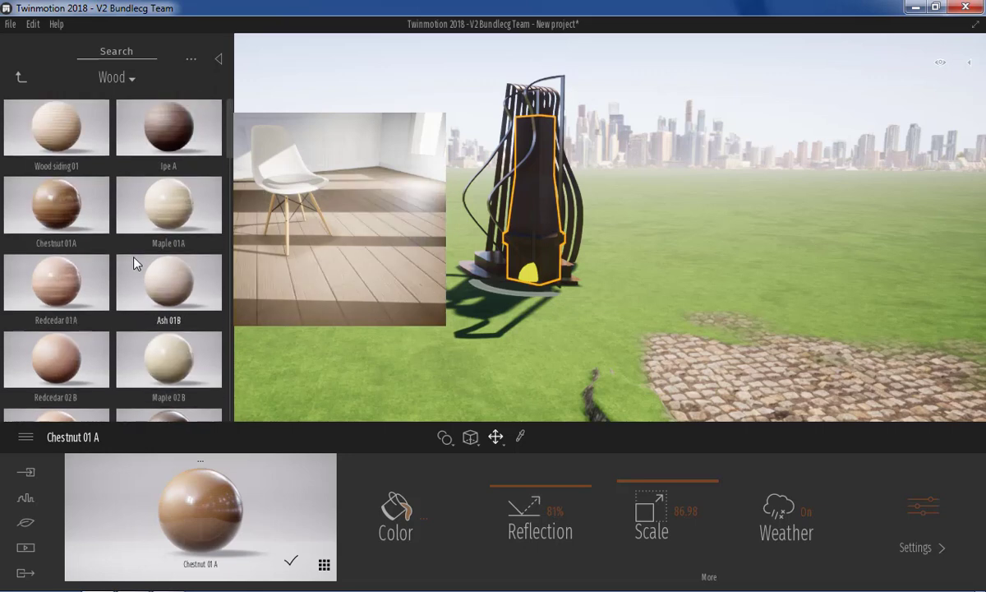
pyautogui.moveTo(177, 212); pyautogui.dragTo(534, 274)
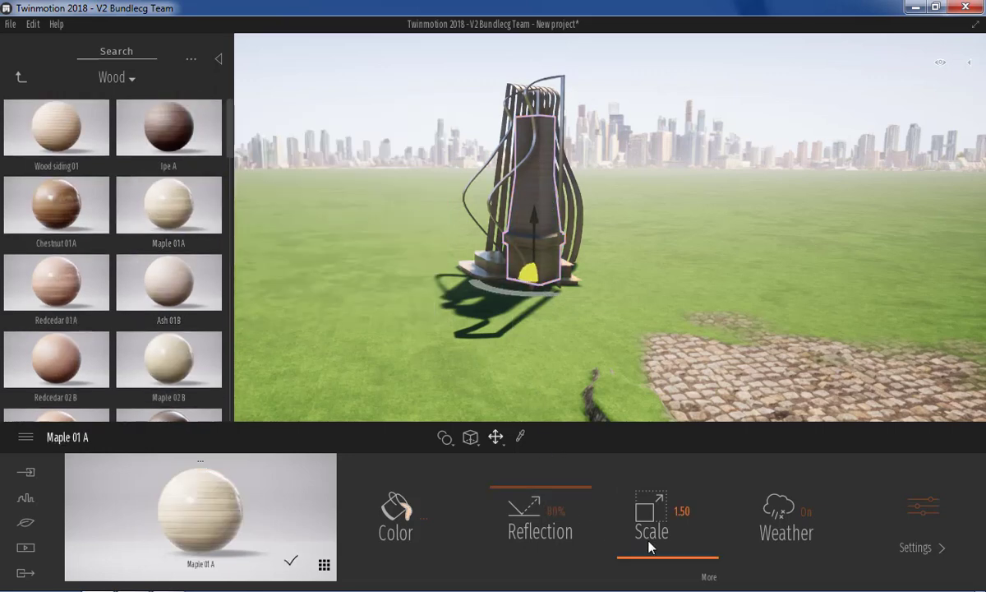
pyautogui.moveTo(662, 559)
pyautogui.mouseDown()
pyautogui.moveTo(675, 570)
pyautogui.moveTo(684, 562)
pyautogui.mouseUp()
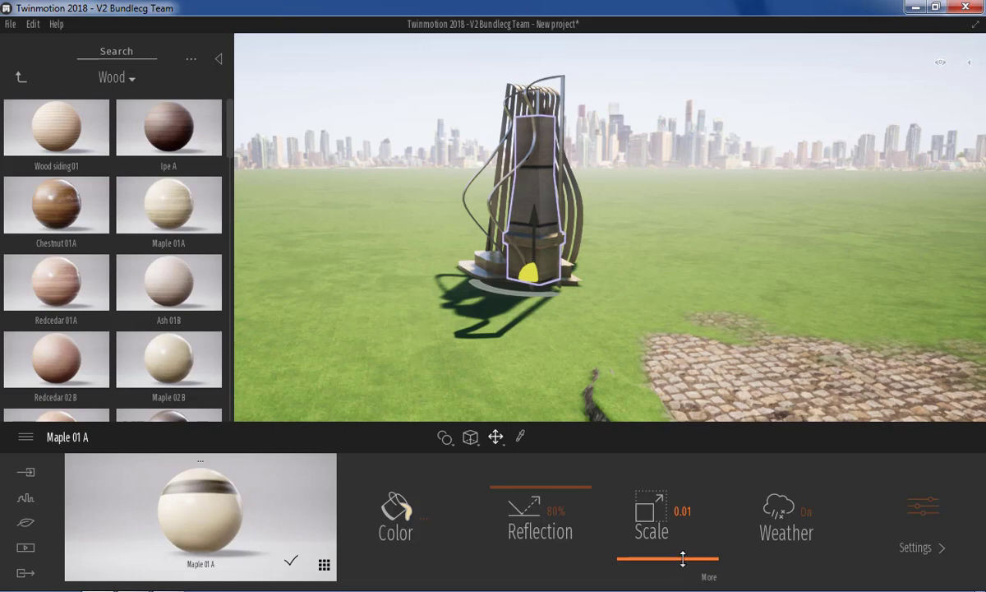
pyautogui.moveTo(681, 558); pyautogui.dragTo(682, 557)
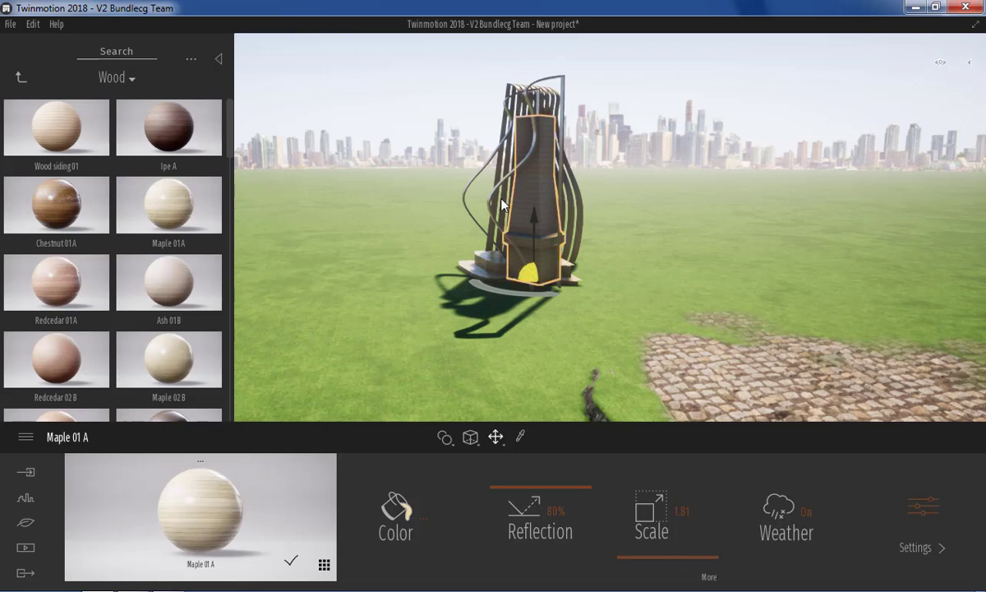
# - Raise the maple material's reflection to 100%
pyautogui.scroll(3, 519, 162)
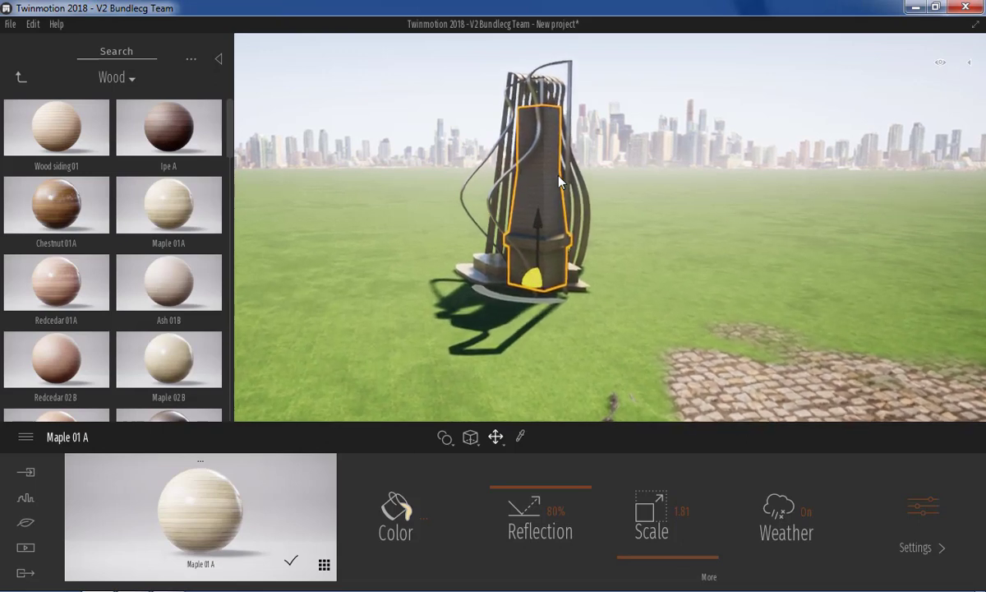
pyautogui.moveTo(523, 490); pyautogui.dragTo(553, 441)
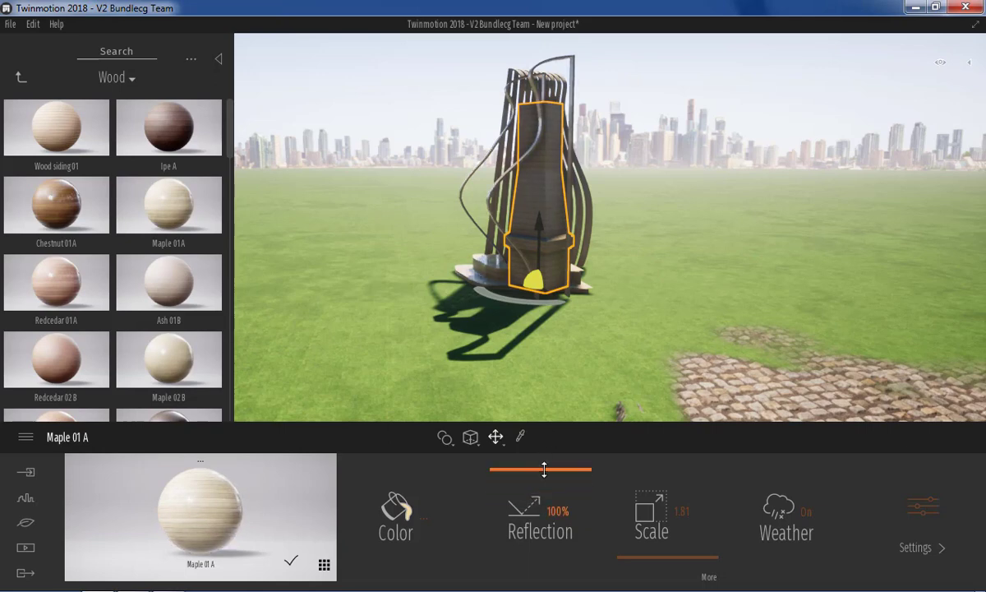
pyautogui.moveTo(540, 484); pyautogui.dragTo(556, 438)
# - Tint the tower's maple wood material pink (F295AD)
pyautogui.click(389, 517)
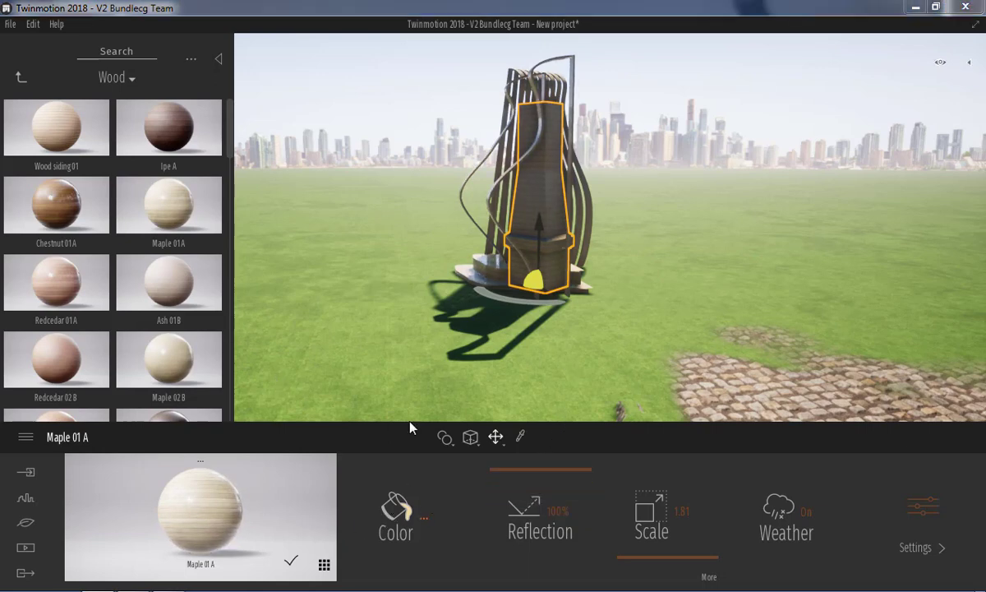
pyautogui.moveTo(386, 294); pyautogui.dragTo(395, 267)
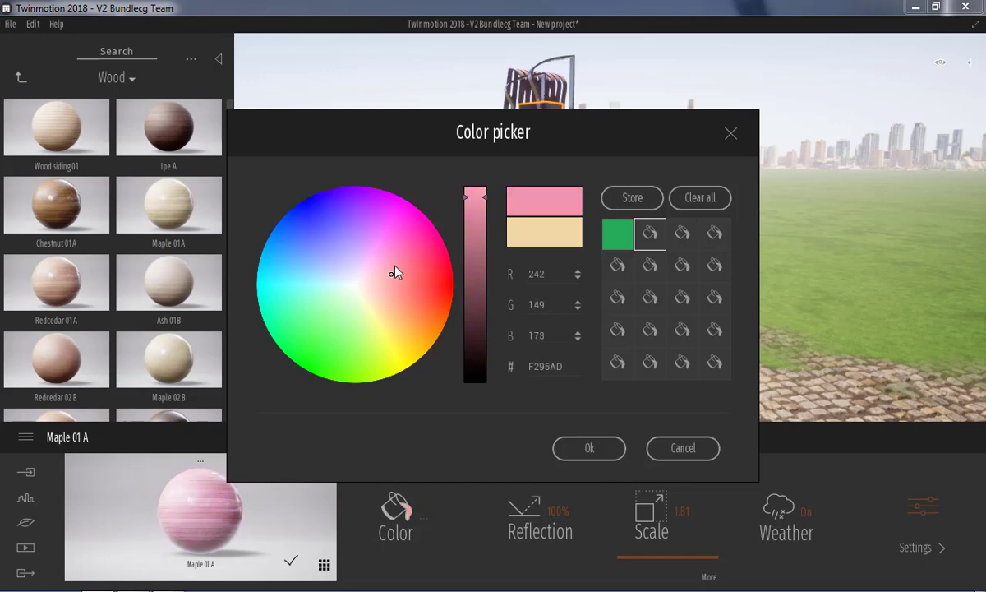
pyautogui.click(585, 449)
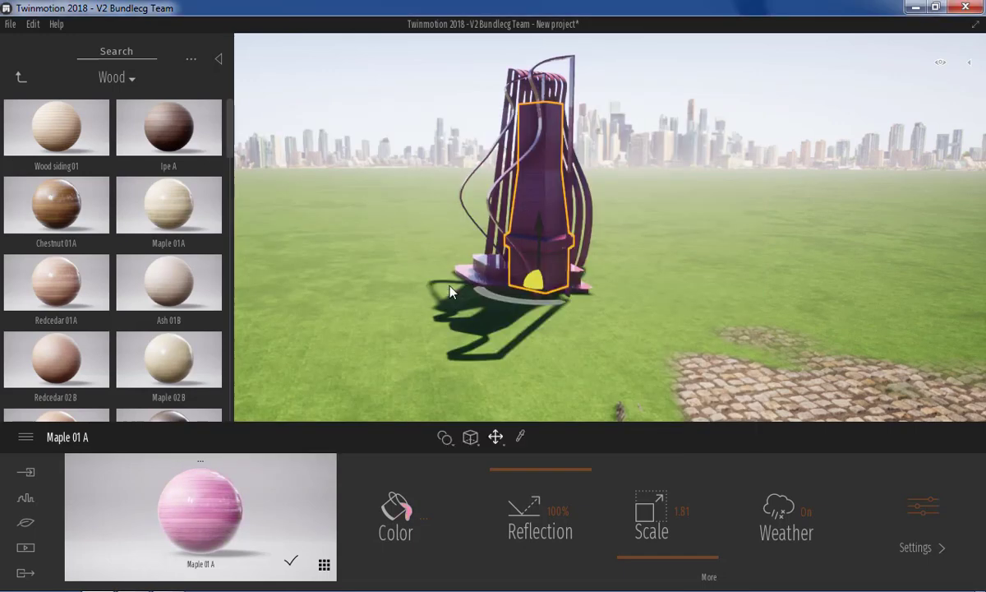
# - Toggle the material's Weather option and swing the view around the tower
pyautogui.click(795, 534)
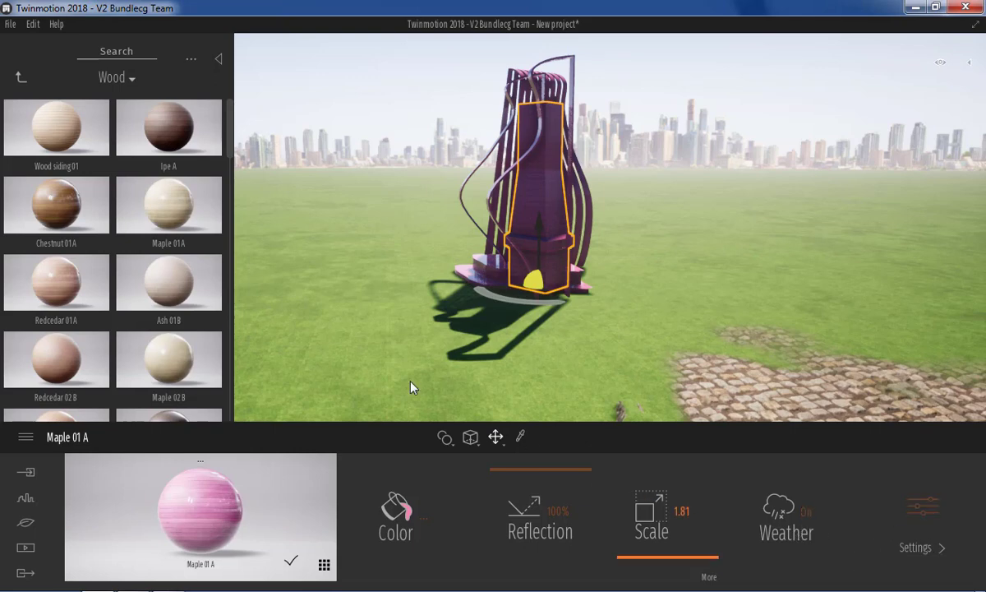
pyautogui.scroll(-1, 81, 215)
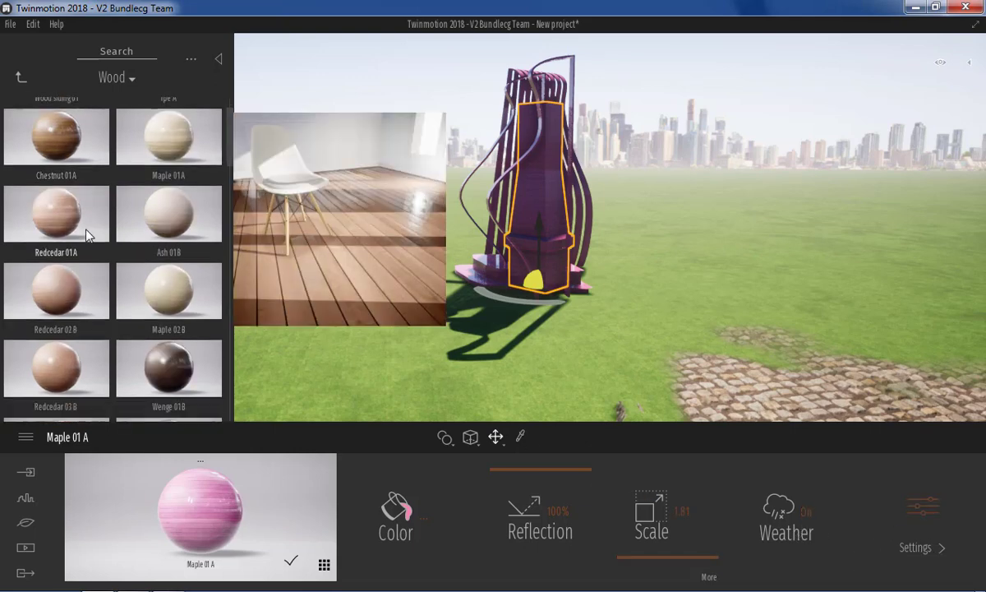
pyautogui.moveTo(634, 306); pyautogui.dragTo(634, 305)
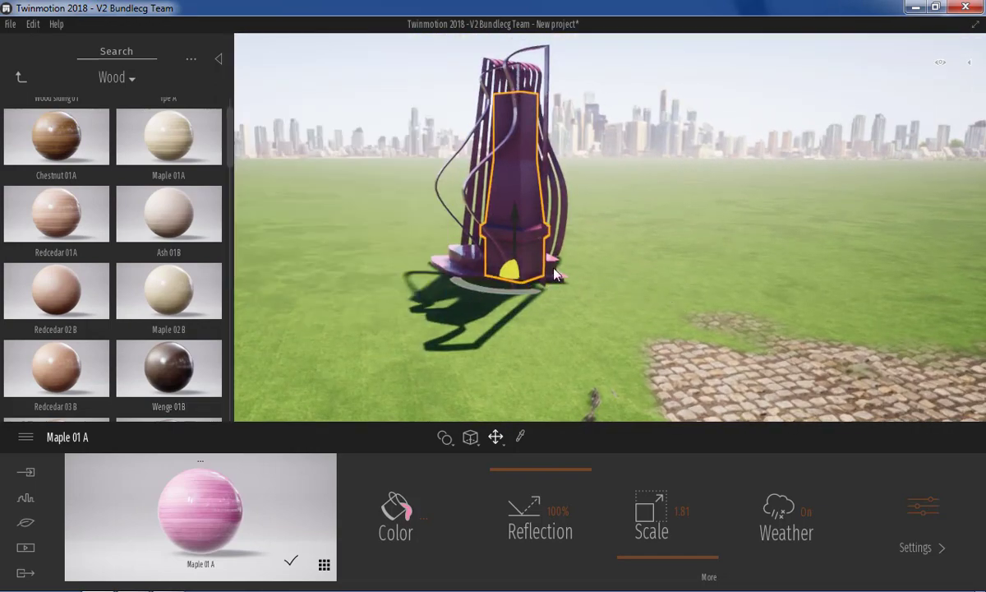
# - Browse to the Metal materials and try Galvanised steel 01 on the tower
pyautogui.click(19, 77)
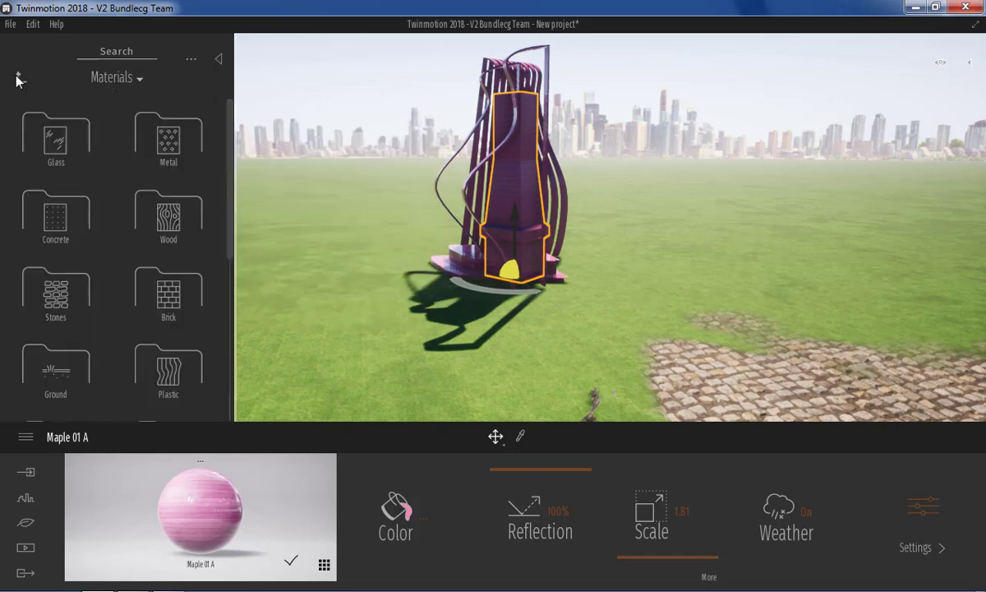
pyautogui.scroll(-1, 162, 152)
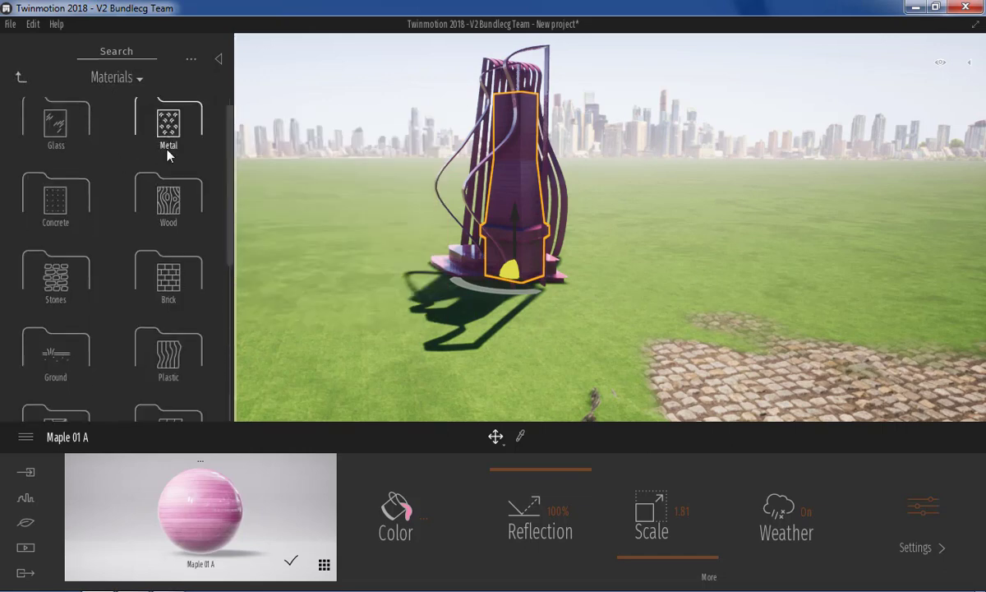
pyautogui.scroll(-2, 65, 212)
pyautogui.scroll(-5, 67, 218)
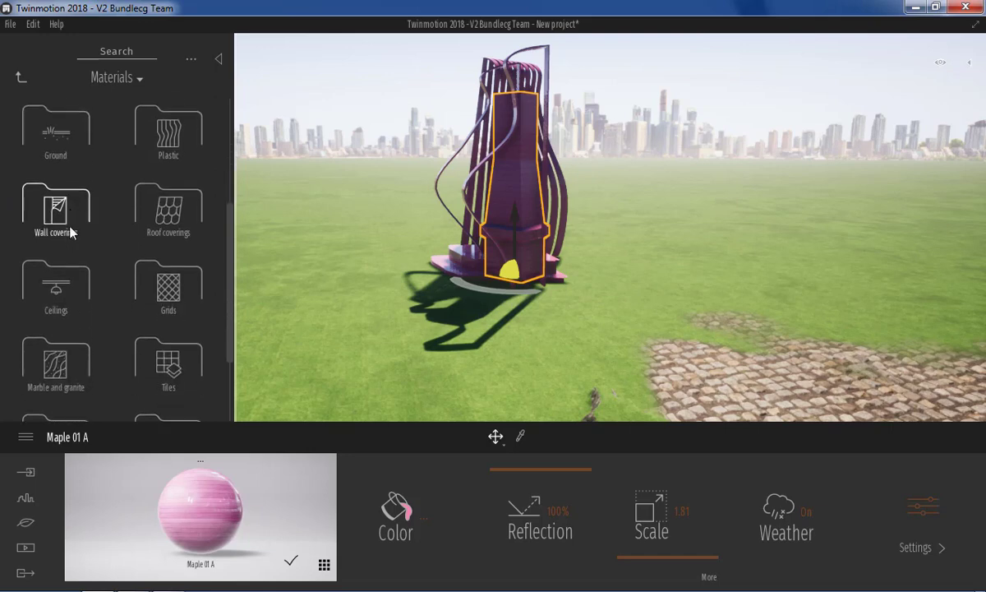
pyautogui.scroll(-1, 66, 230)
pyautogui.scroll(3, 74, 222)
pyautogui.scroll(2, 167, 148)
pyautogui.scroll(2, 167, 148)
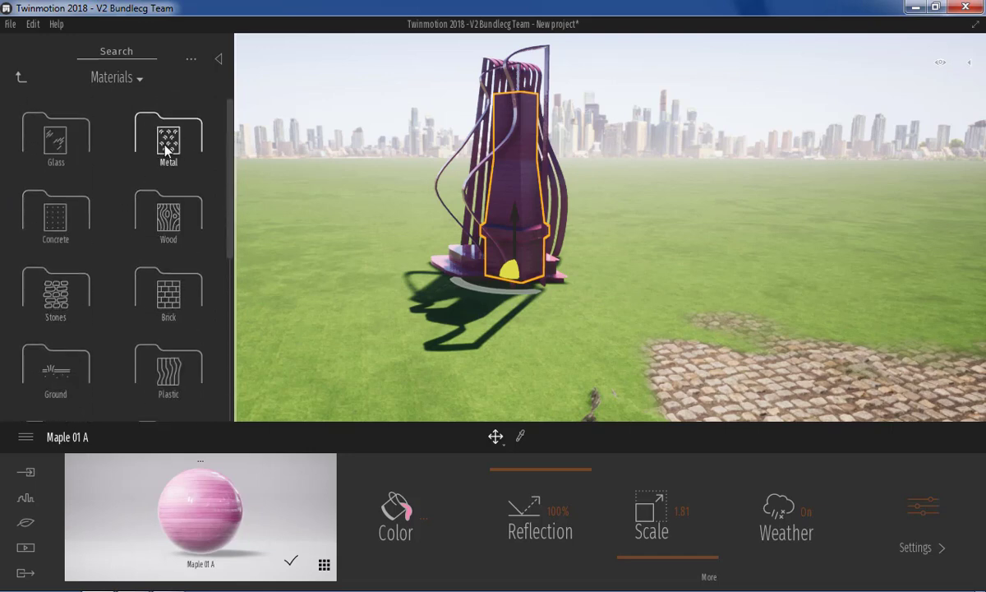
pyautogui.click(154, 163)
pyautogui.scroll(-1, 54, 265)
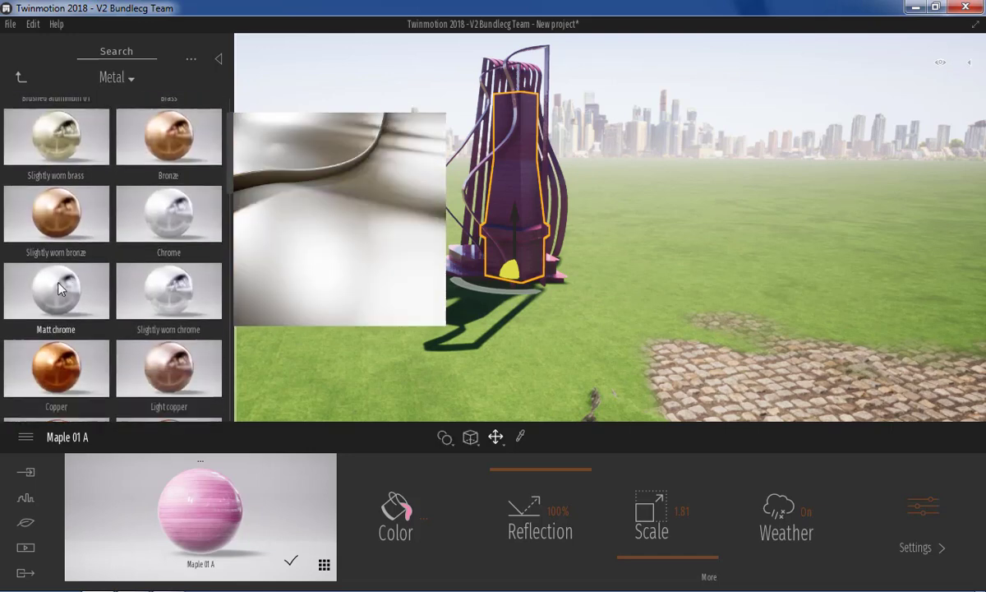
pyautogui.scroll(-1, 48, 257)
pyautogui.scroll(-2, 49, 257)
pyautogui.scroll(-1, 65, 251)
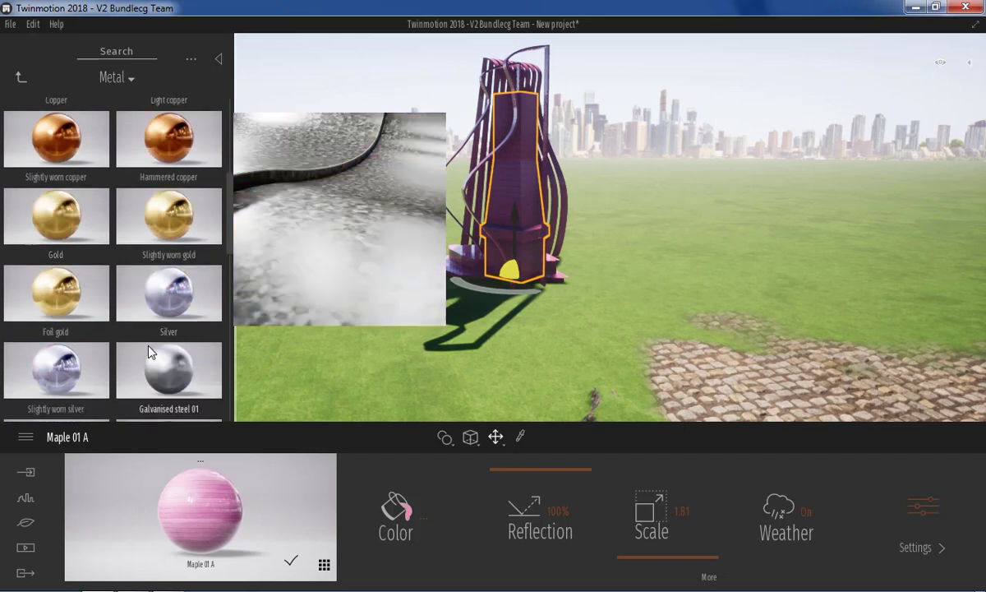
pyautogui.moveTo(162, 369); pyautogui.dragTo(197, 544)
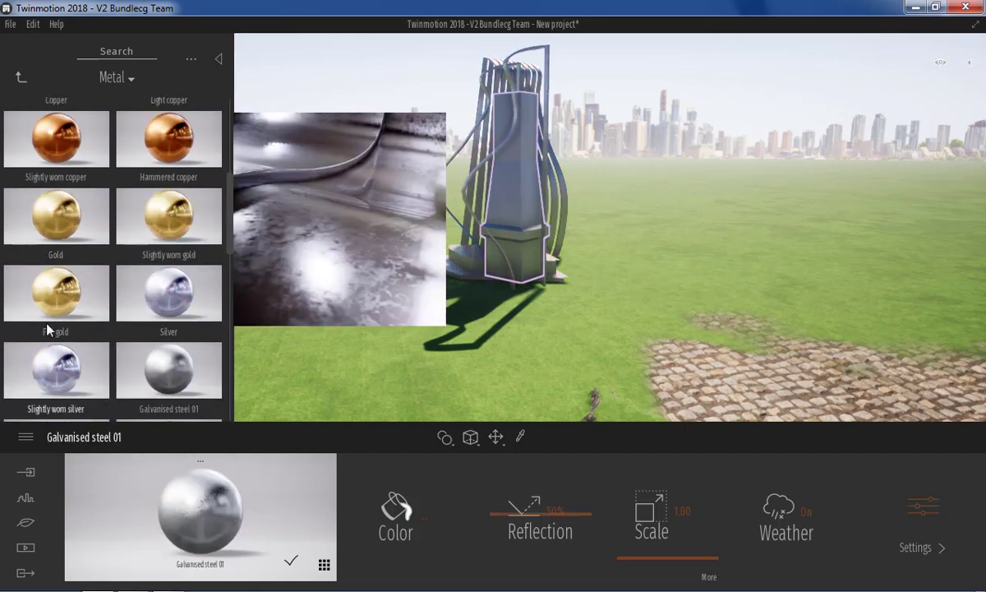
# - Apply Foil gold to the tower with texture scale 0.01 and reflection 80%
pyautogui.moveTo(476, 204); pyautogui.dragTo(522, 196)
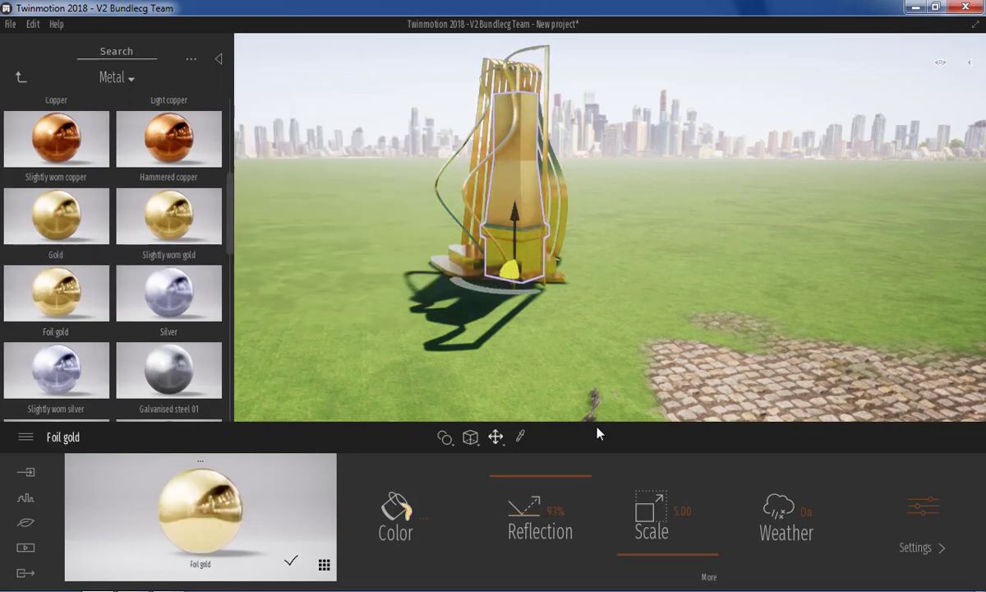
pyautogui.moveTo(699, 563); pyautogui.dragTo(642, 540)
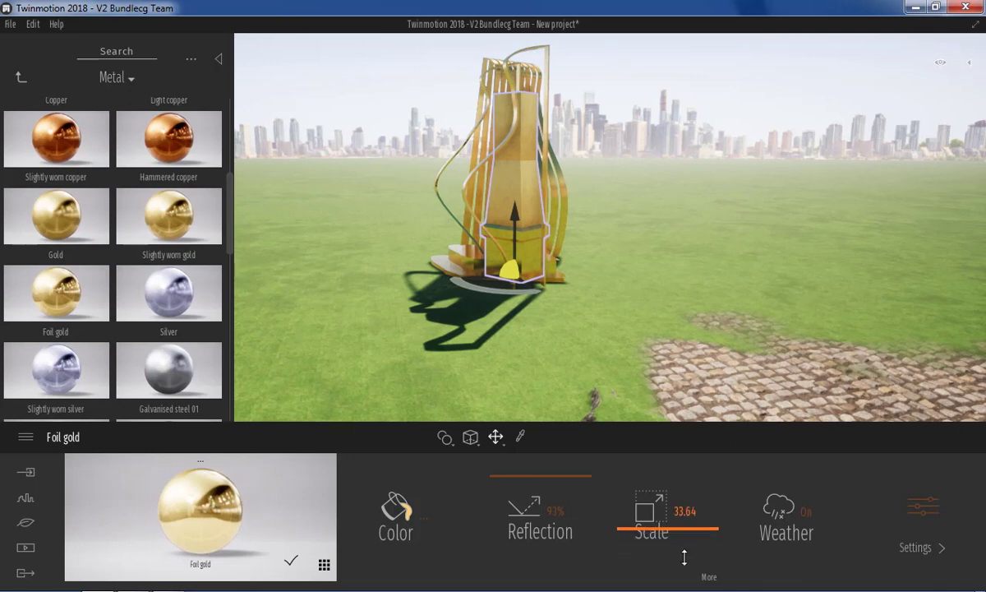
pyautogui.moveTo(580, 494)
pyautogui.mouseDown()
pyautogui.moveTo(543, 526)
pyautogui.moveTo(535, 485)
pyautogui.mouseUp()
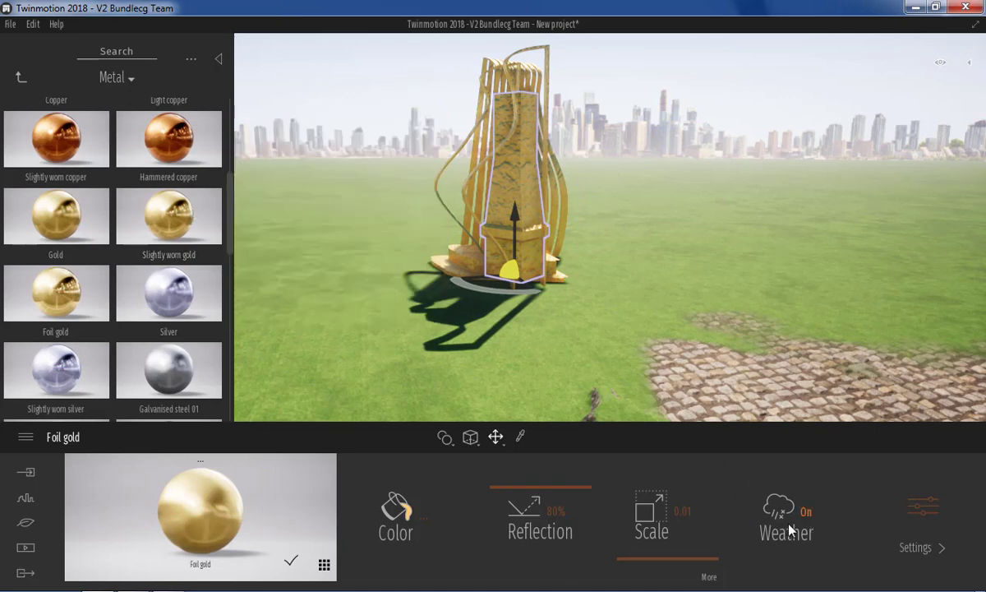
# - Back out of the Metal library, hide the library panel, and bring up the Urban tools
pyautogui.click(21, 77)
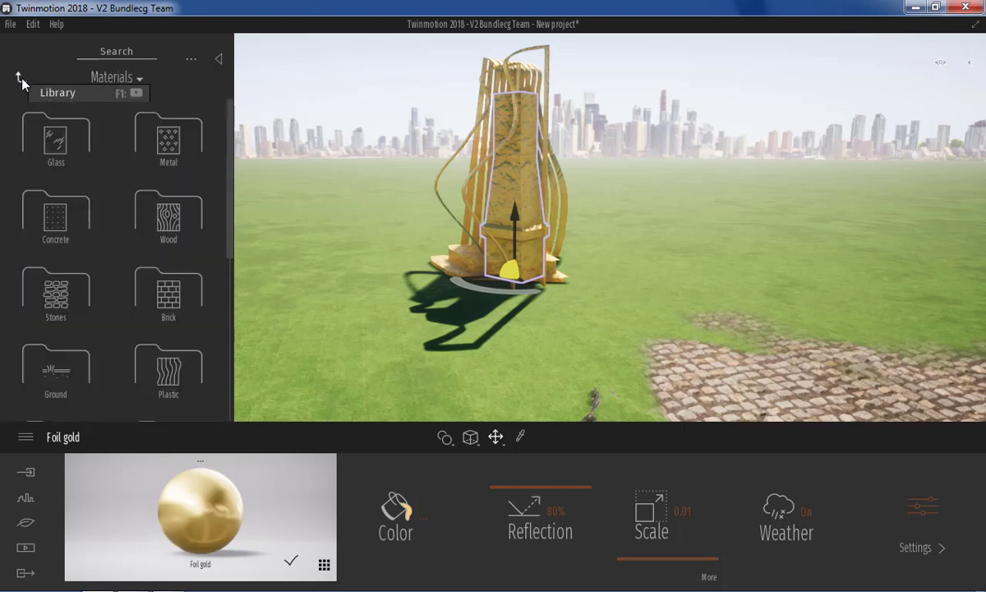
pyautogui.click(20, 77)
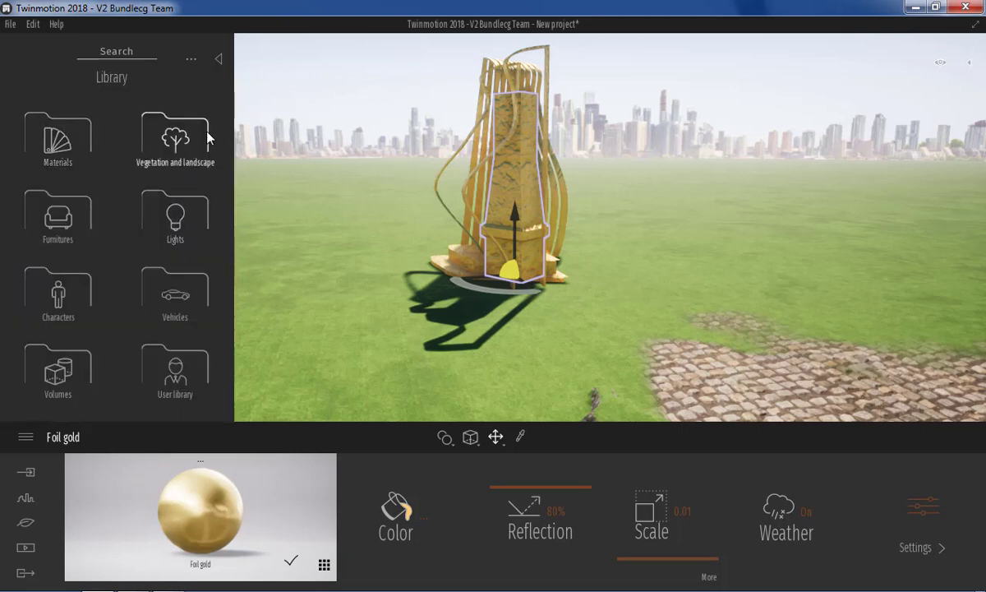
pyautogui.click(220, 59)
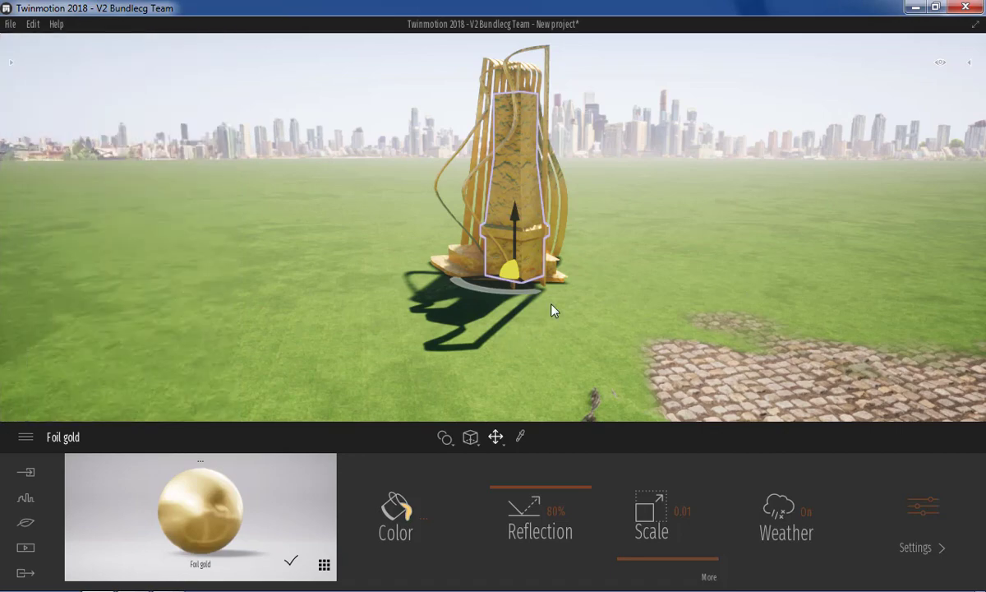
pyautogui.moveTo(573, 270); pyautogui.dragTo(412, 335)
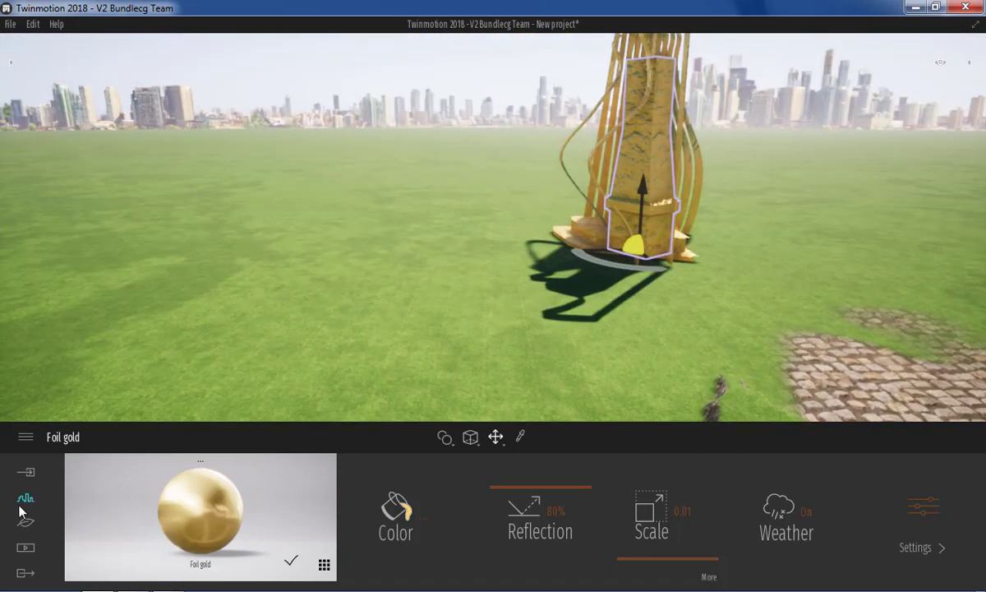
pyautogui.click(19, 500)
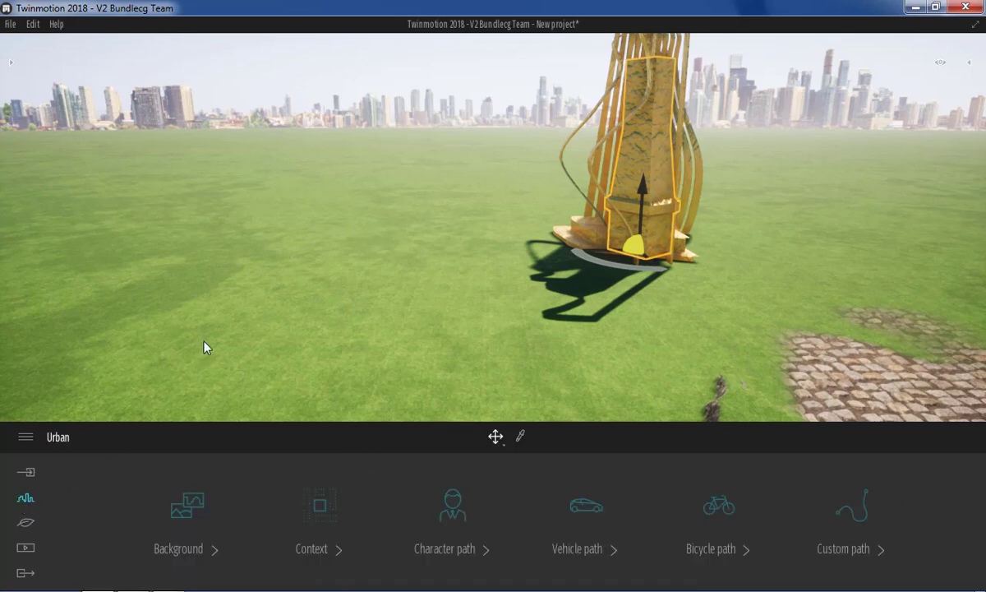
pyautogui.moveTo(493, 246); pyautogui.dragTo(494, 189)
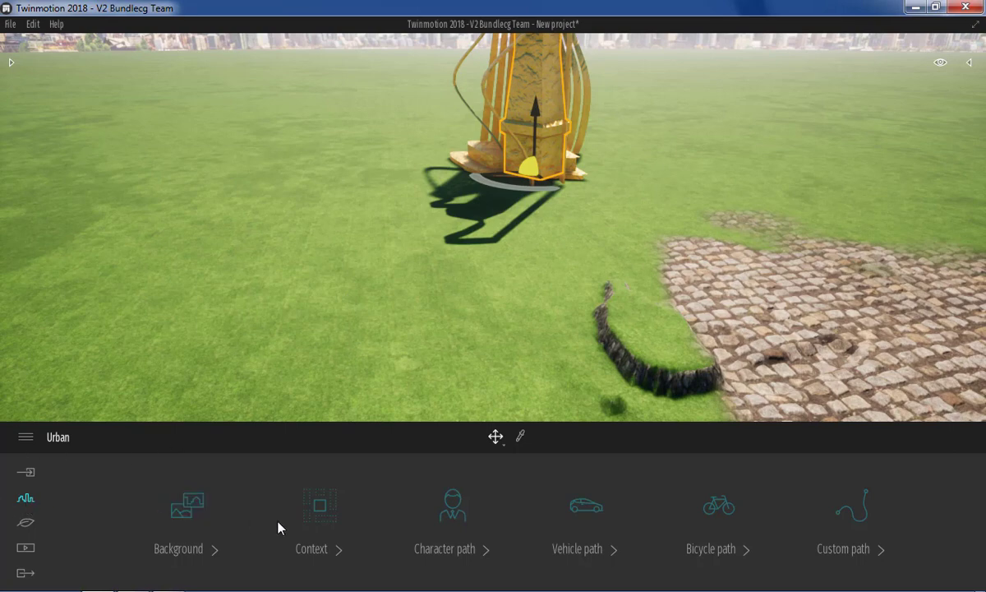
# - Draw a pedestrian path across the grass near the tower, ending it with a double-click
pyautogui.click(439, 519)
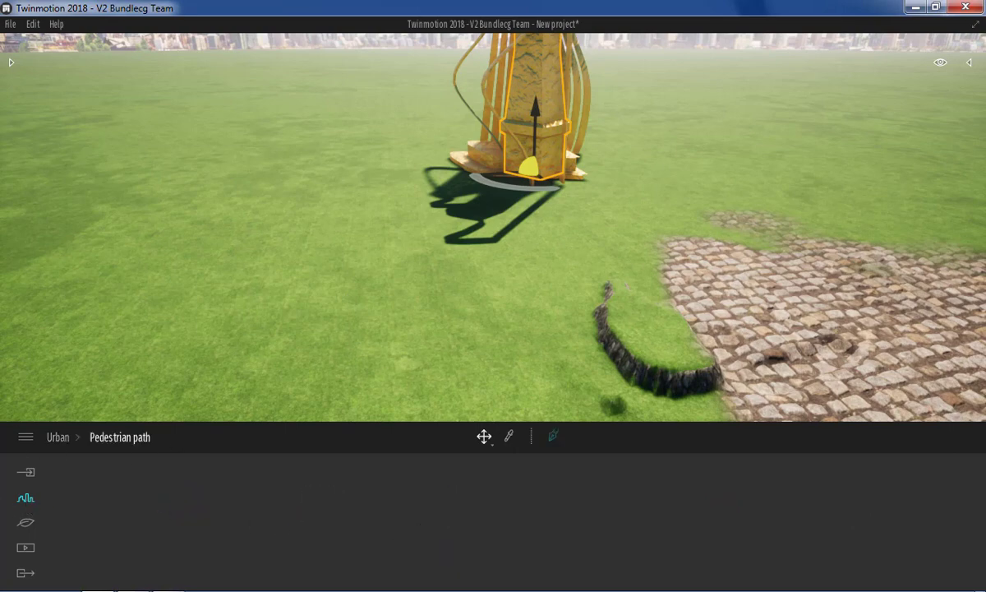
pyautogui.click(553, 440)
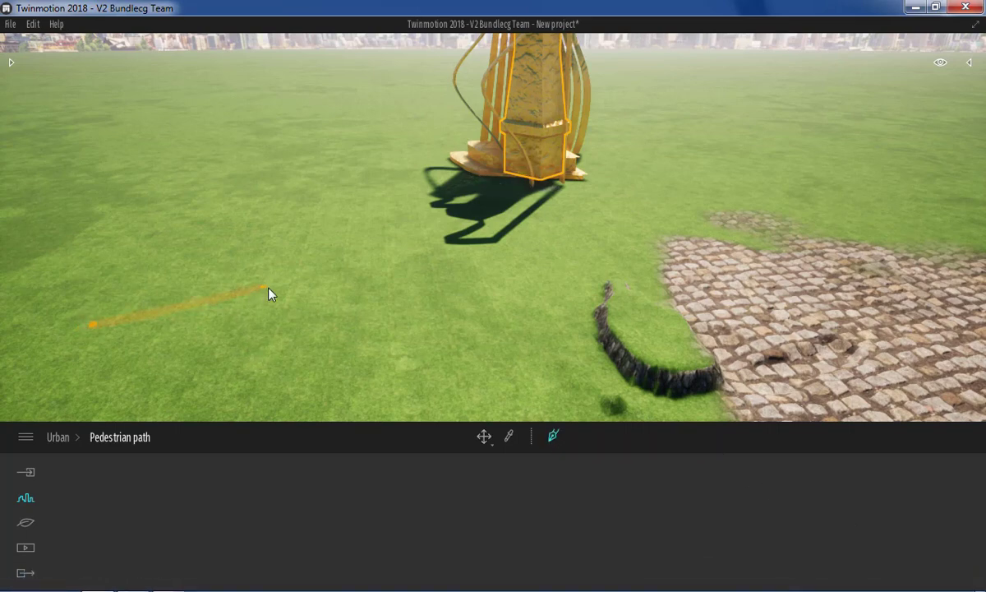
pyautogui.doubleClick(610, 237)
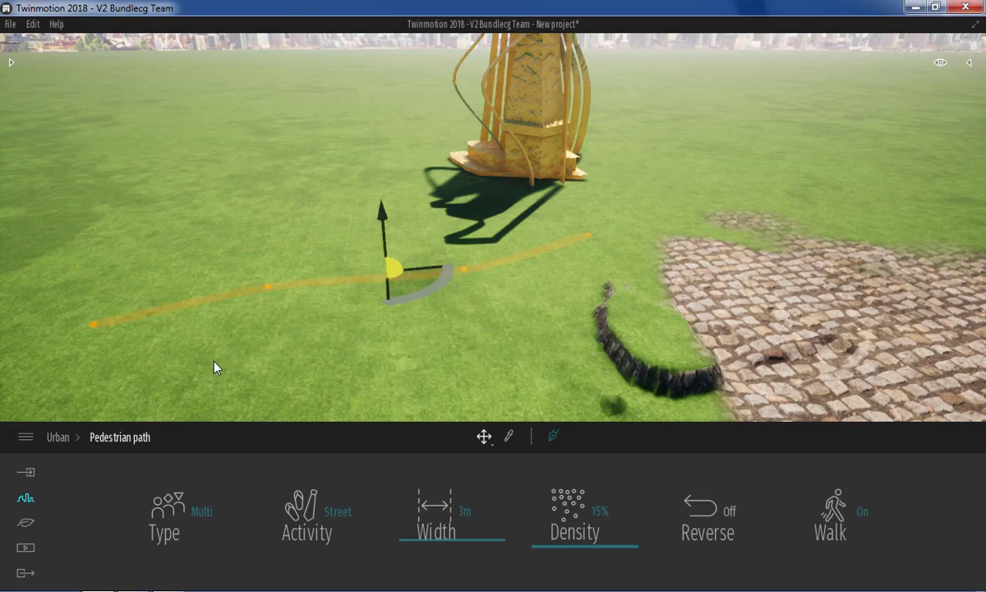
pyautogui.moveTo(282, 297)
pyautogui.mouseDown()
pyautogui.moveTo(427, 279)
pyautogui.moveTo(406, 300)
pyautogui.mouseUp()
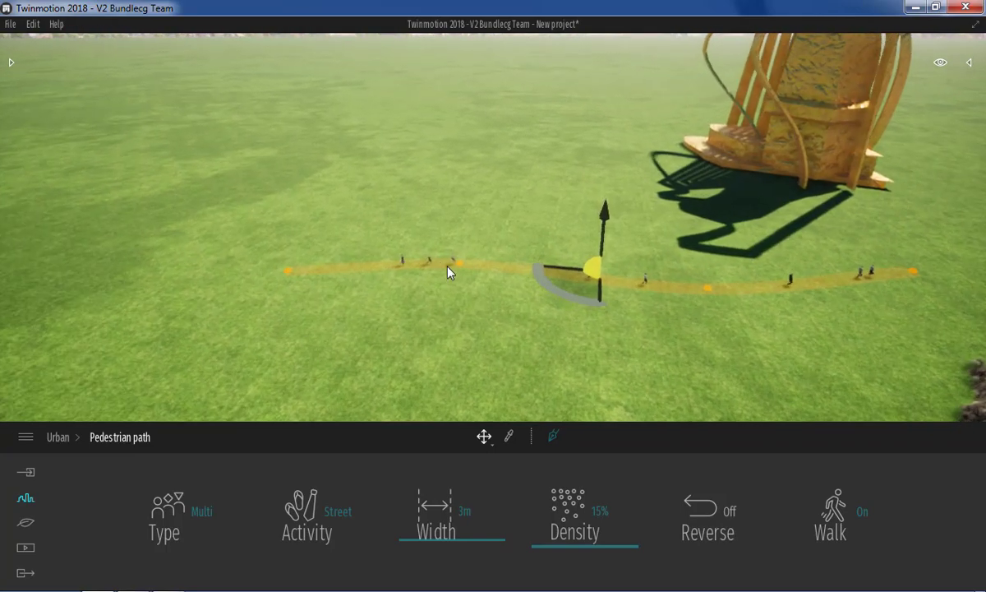
pyautogui.scroll(5, 459, 281)
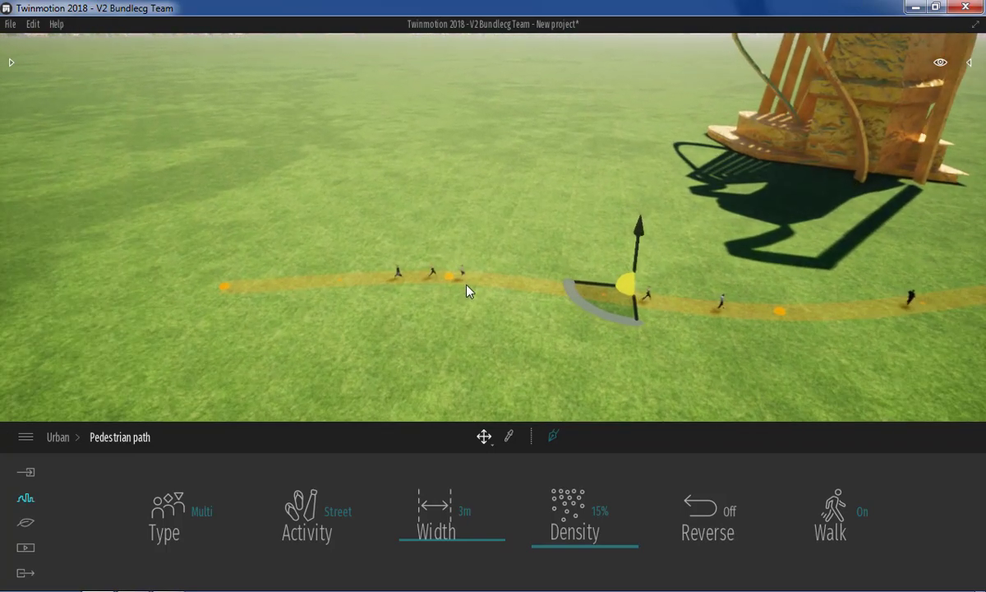
pyautogui.scroll(5, 493, 296)
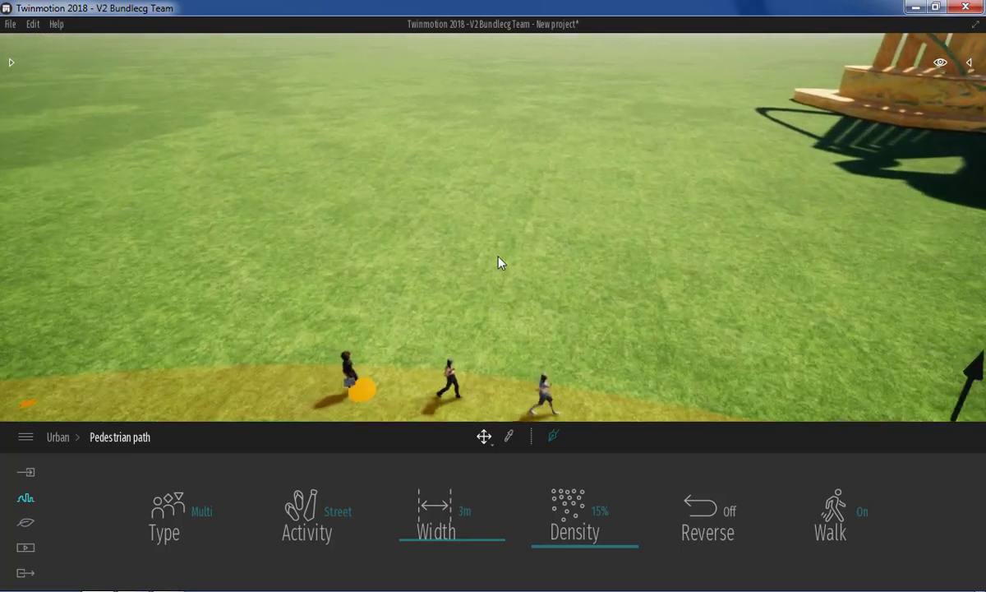
pyautogui.scroll(5, 502, 261)
pyautogui.scroll(3, 505, 245)
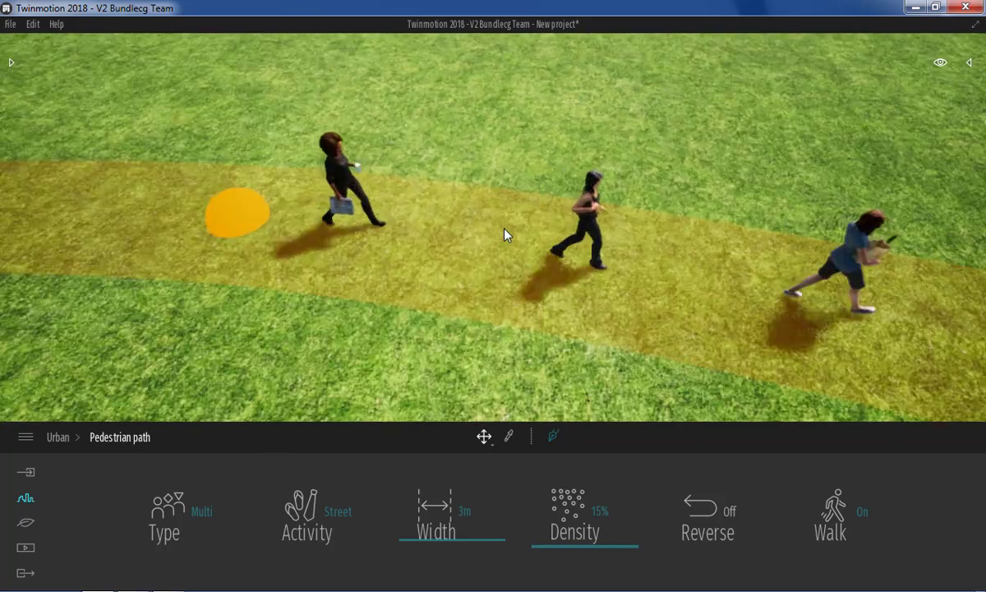
pyautogui.scroll(2, 504, 234)
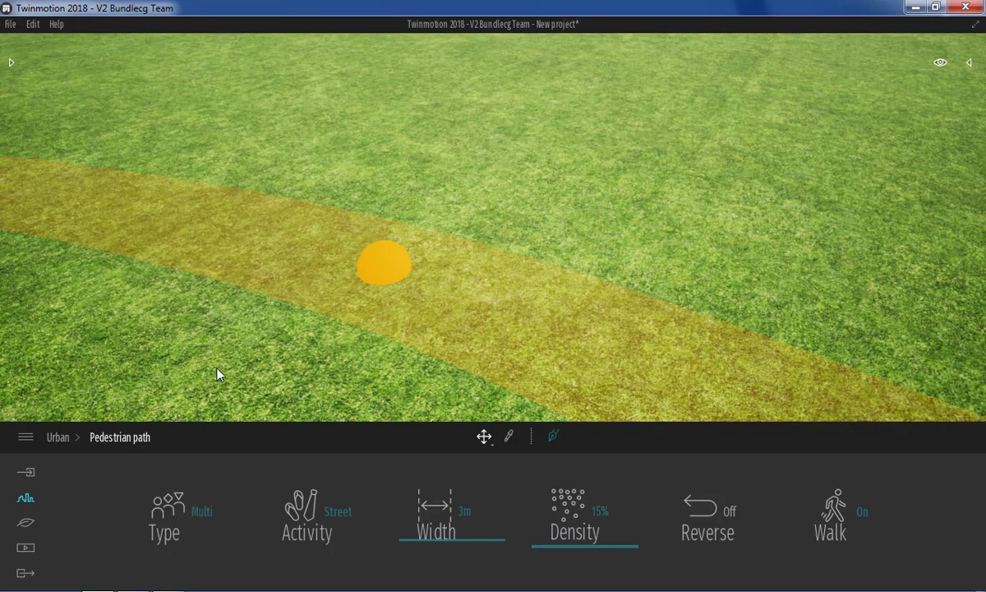
pyautogui.scroll(-5, 217, 374)
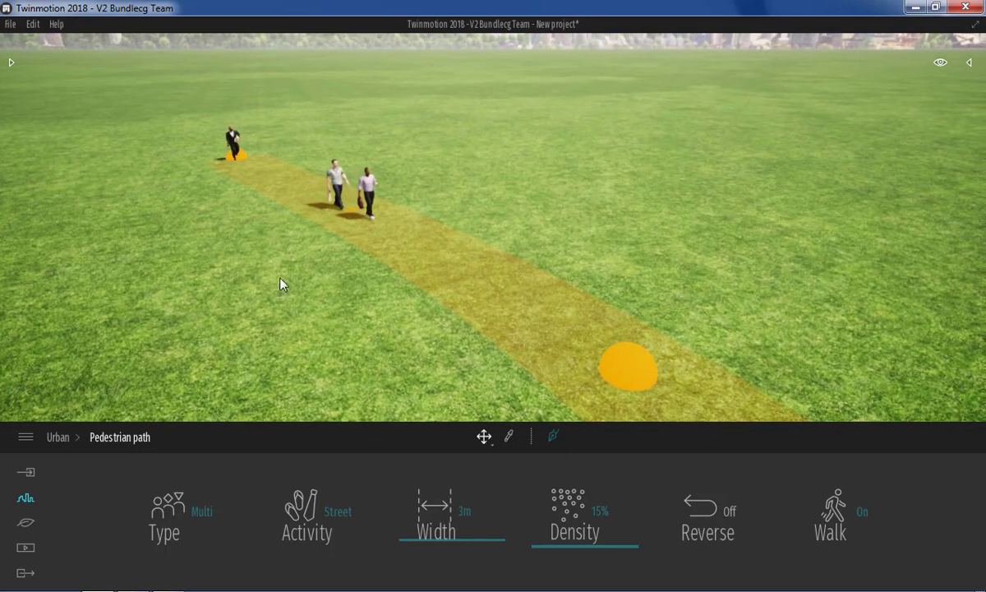
# - Try out the pedestrian ethnicity checkboxes, temporarily leaving African and European walkers
pyautogui.click(207, 516)
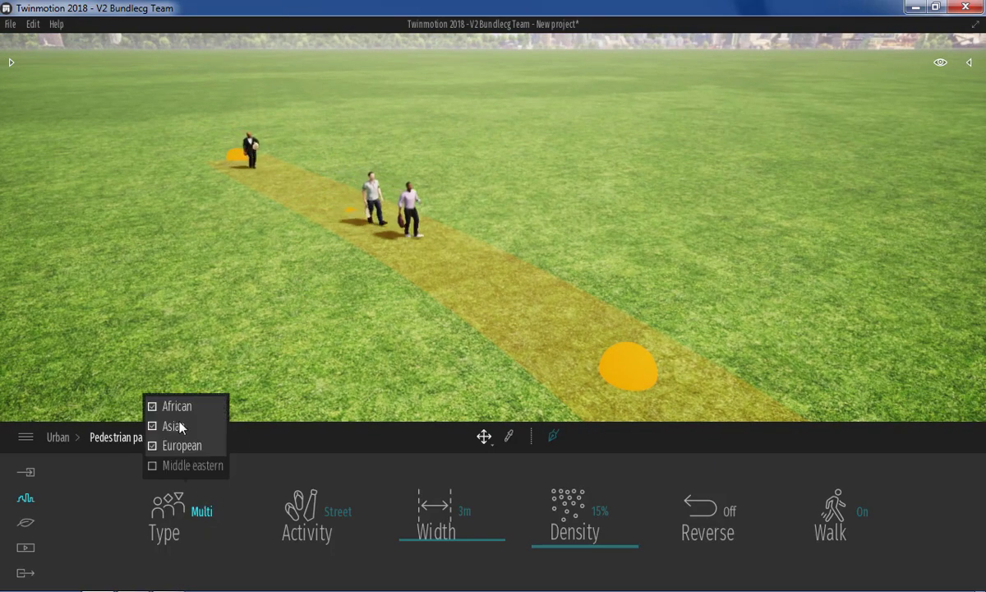
pyautogui.click(152, 426)
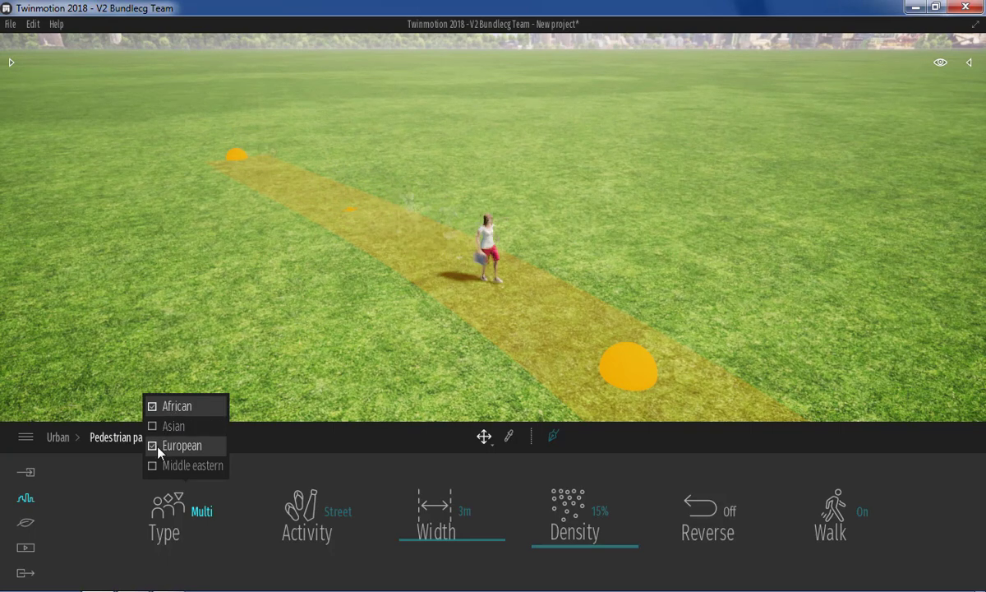
pyautogui.click(159, 447)
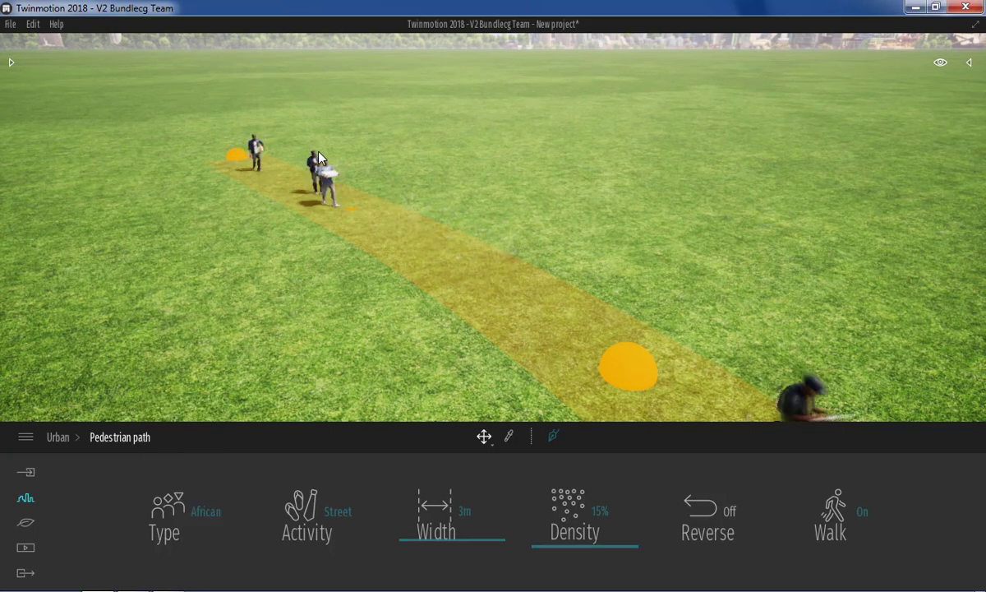
pyautogui.click(201, 514)
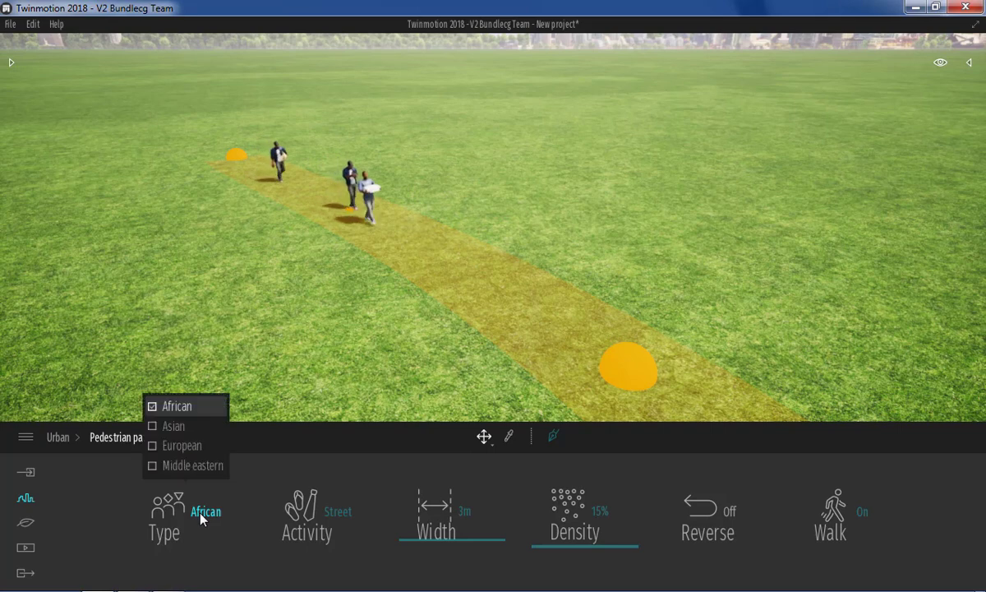
pyautogui.click(152, 446)
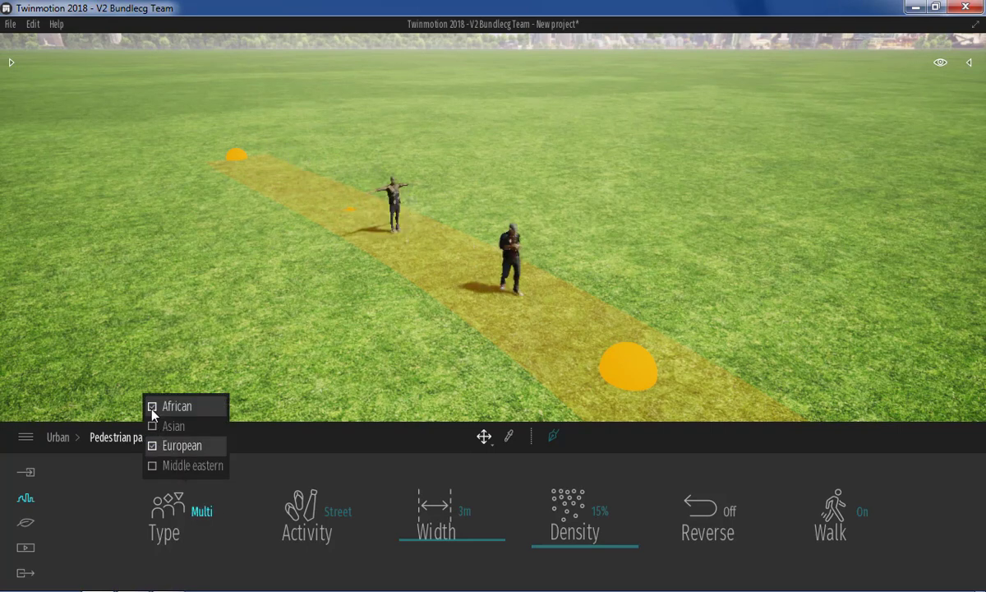
pyautogui.click(315, 279)
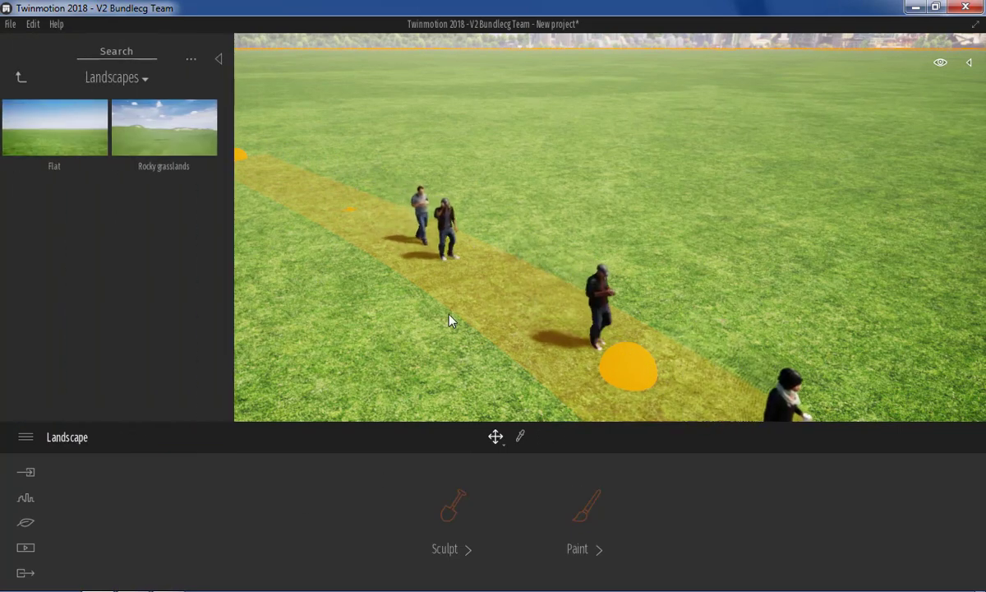
# - Settle the path on Asian, European and Middle eastern walkers, keeping Street activity
pyautogui.click(626, 369)
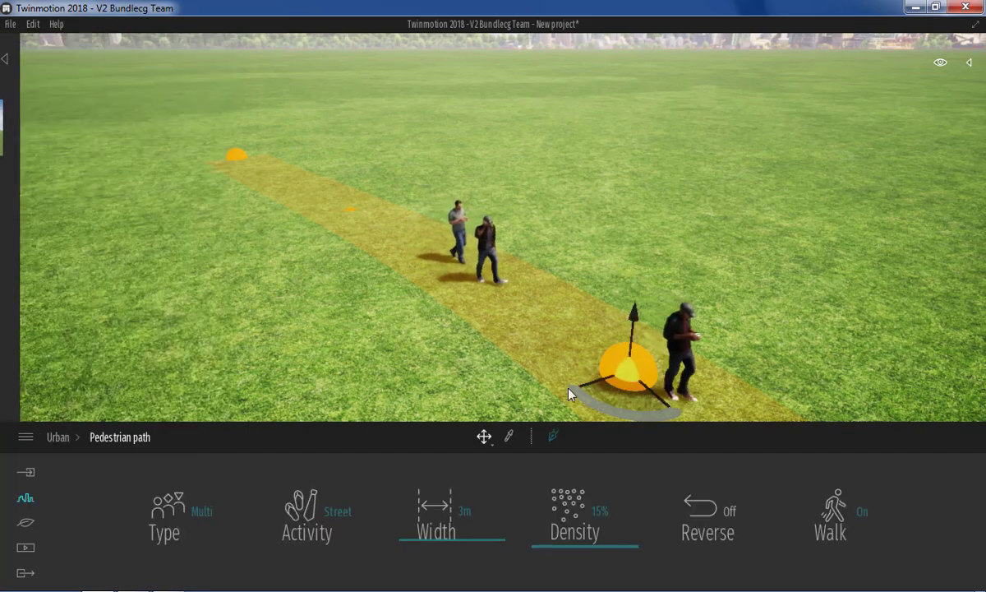
pyautogui.click(200, 511)
pyautogui.click(152, 465)
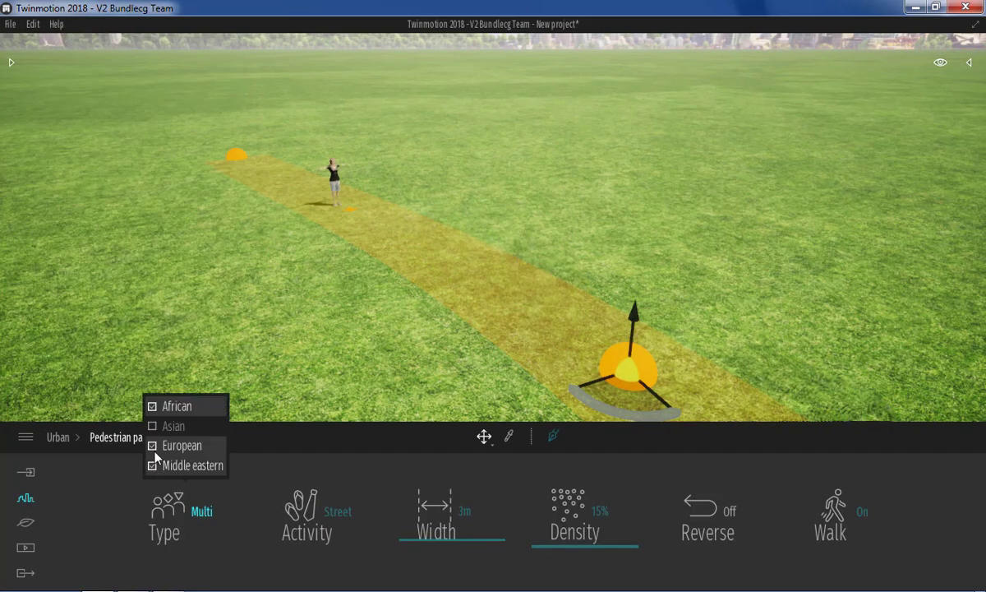
pyautogui.click(153, 446)
pyautogui.click(152, 406)
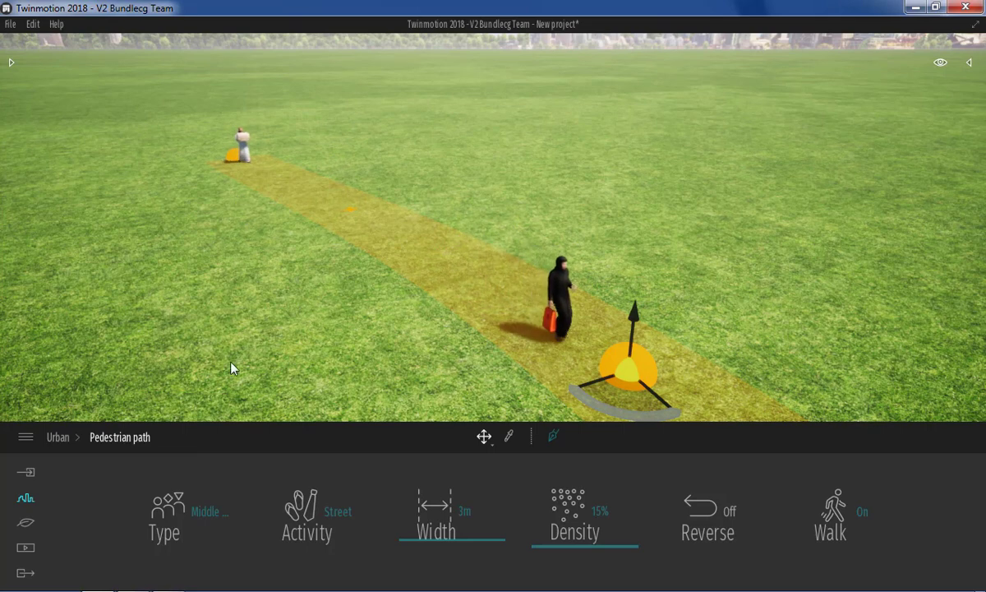
pyautogui.click(207, 513)
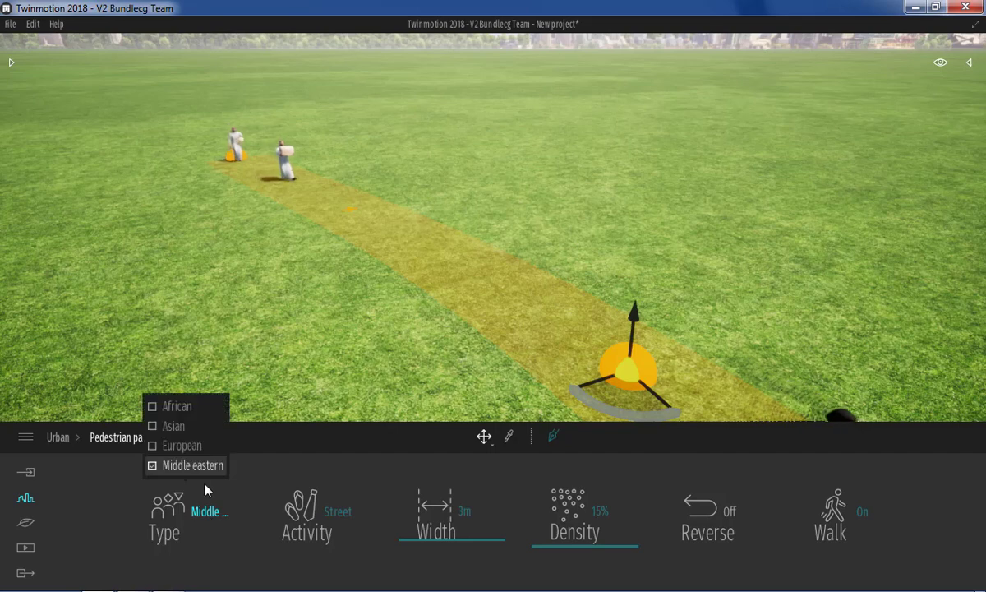
pyautogui.click(174, 444)
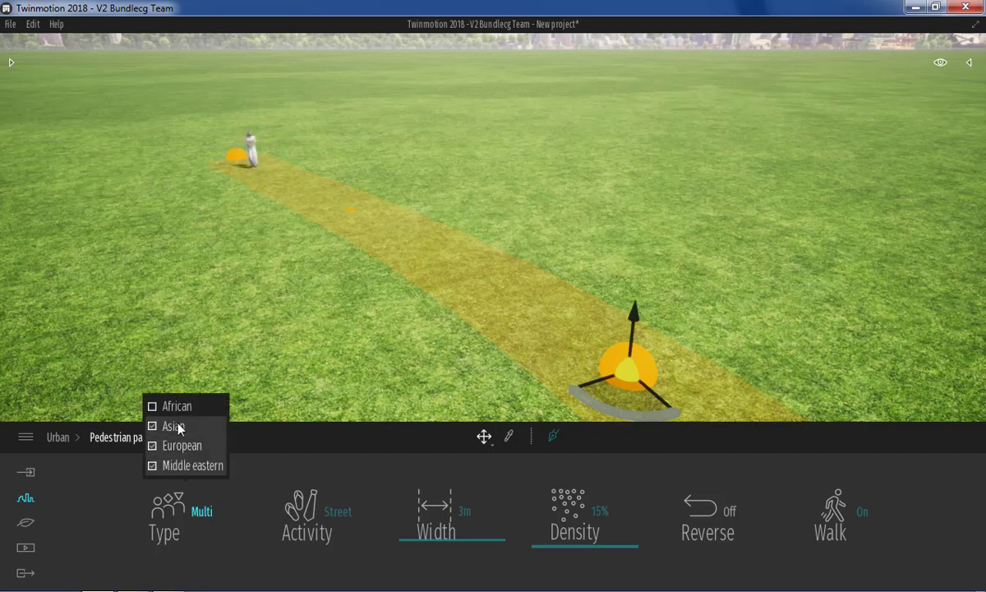
pyautogui.click(338, 517)
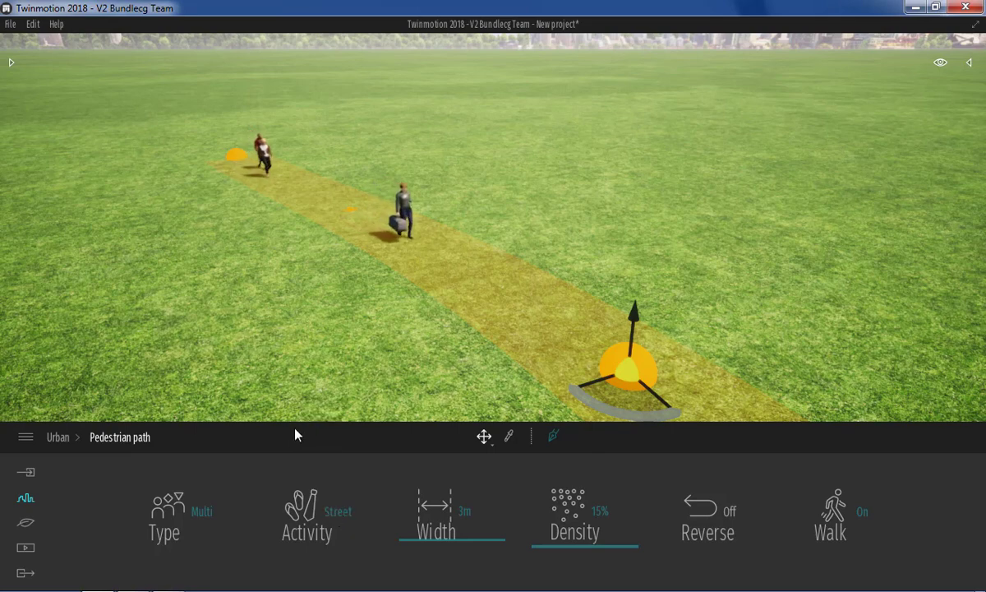
pyautogui.click(331, 513)
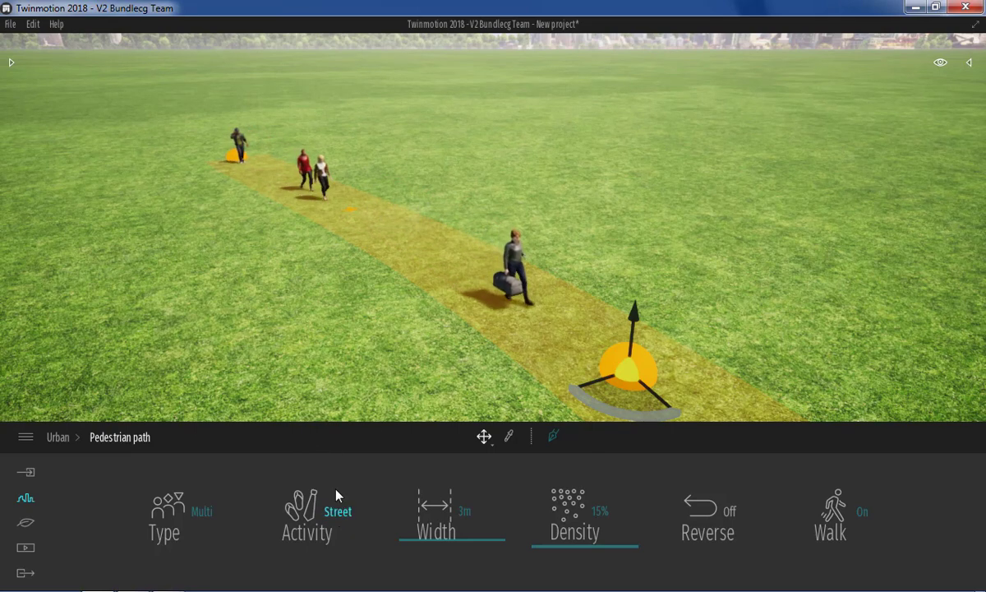
pyautogui.click(339, 513)
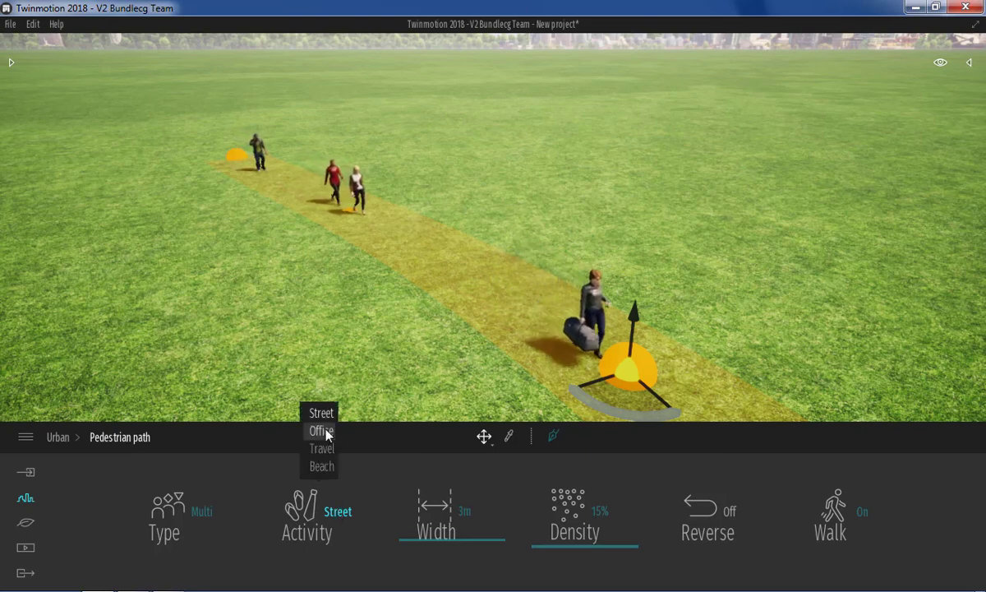
pyautogui.click(323, 431)
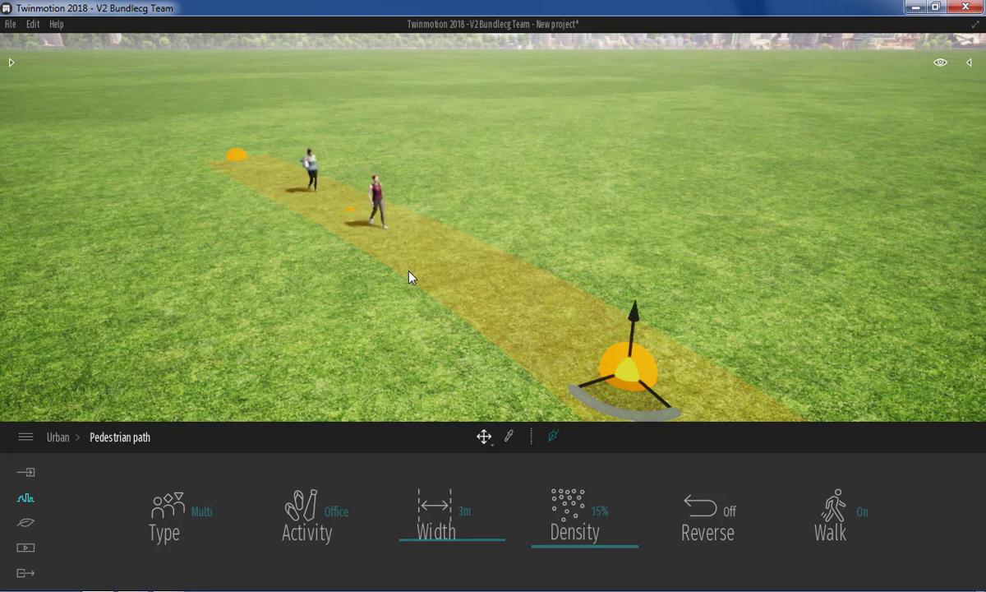
pyautogui.click(339, 510)
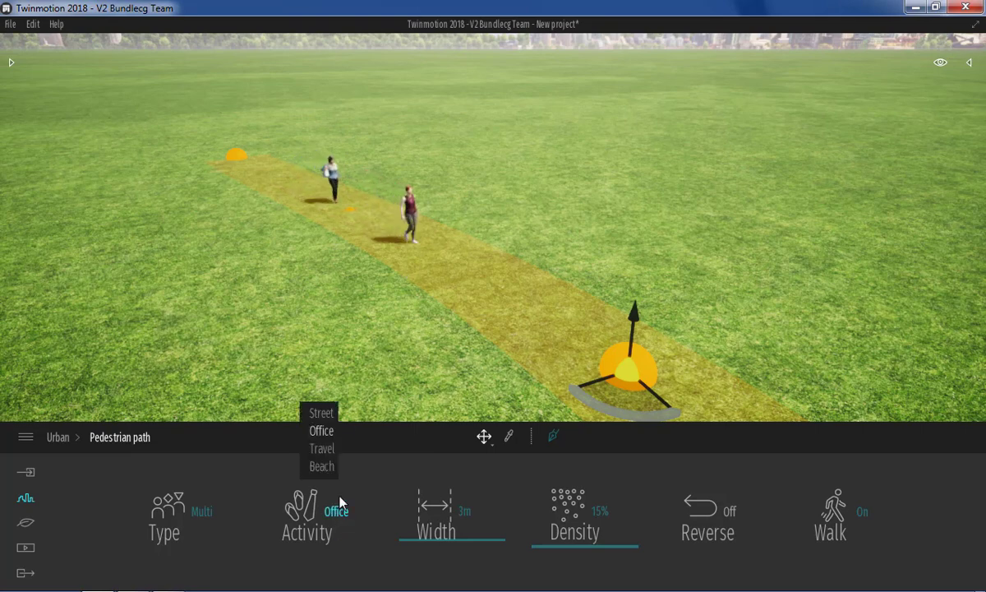
pyautogui.click(323, 449)
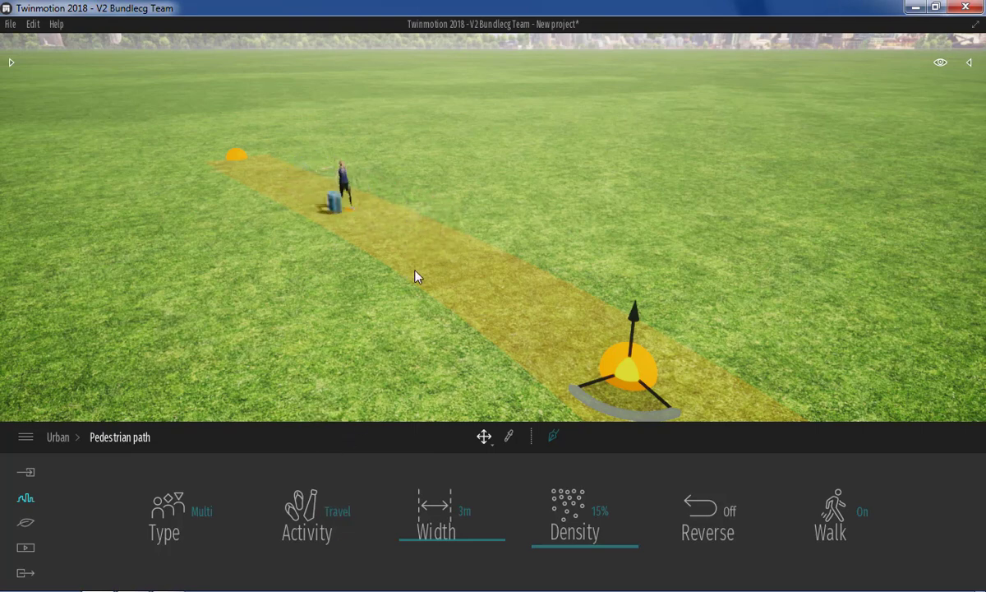
pyautogui.click(338, 511)
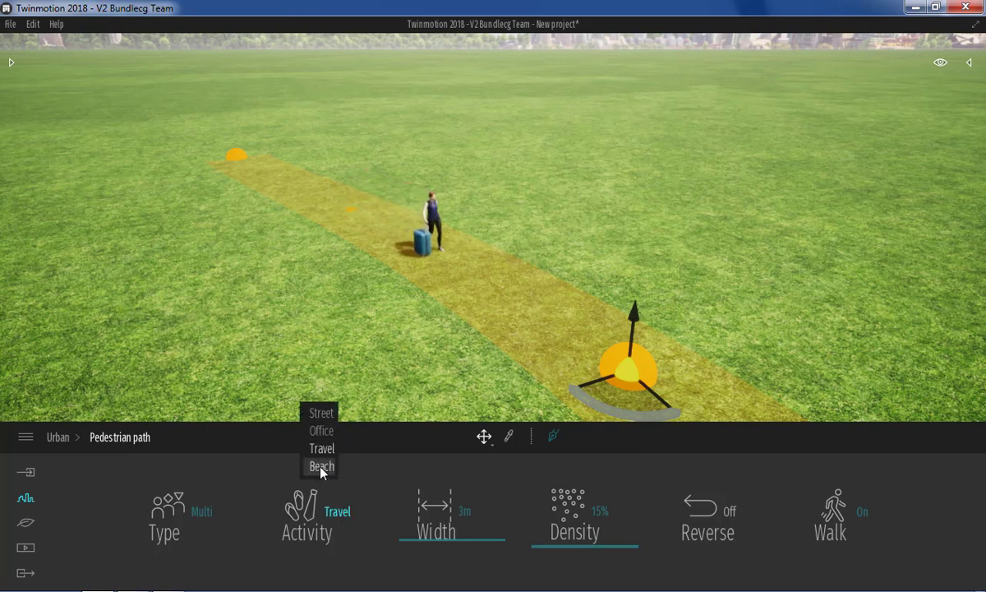
pyautogui.click(329, 467)
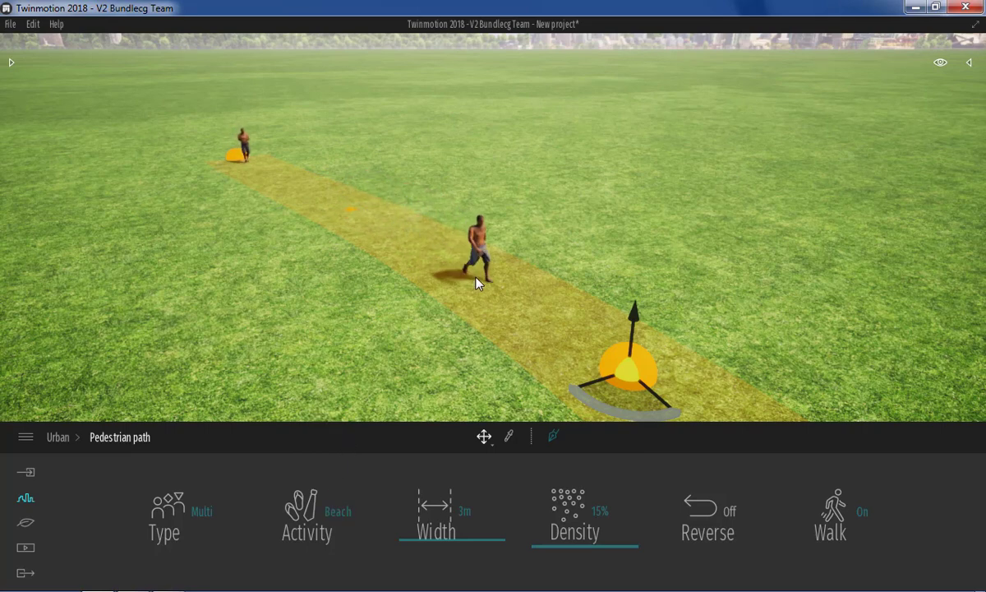
pyautogui.click(335, 513)
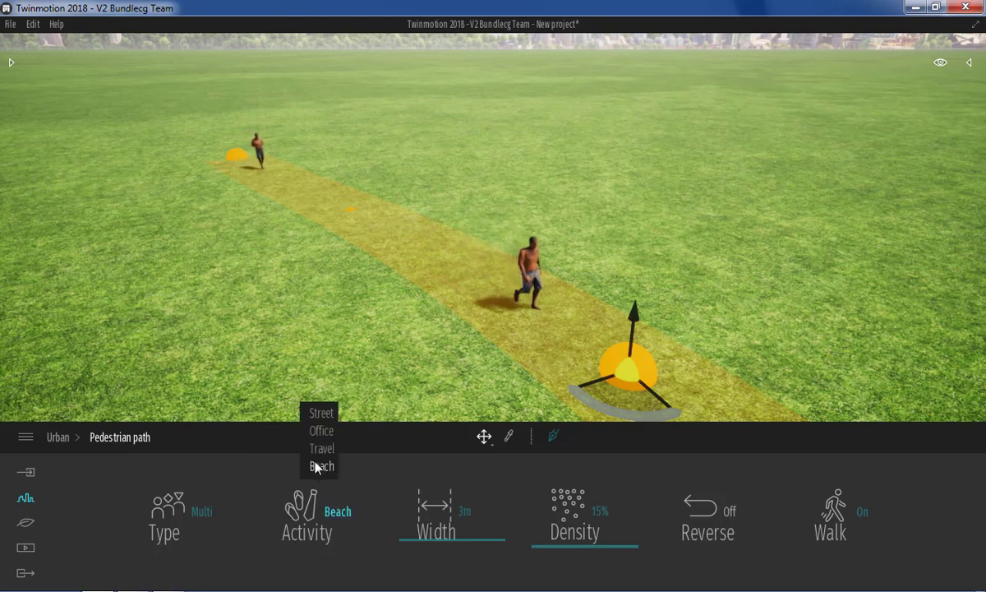
pyautogui.click(316, 412)
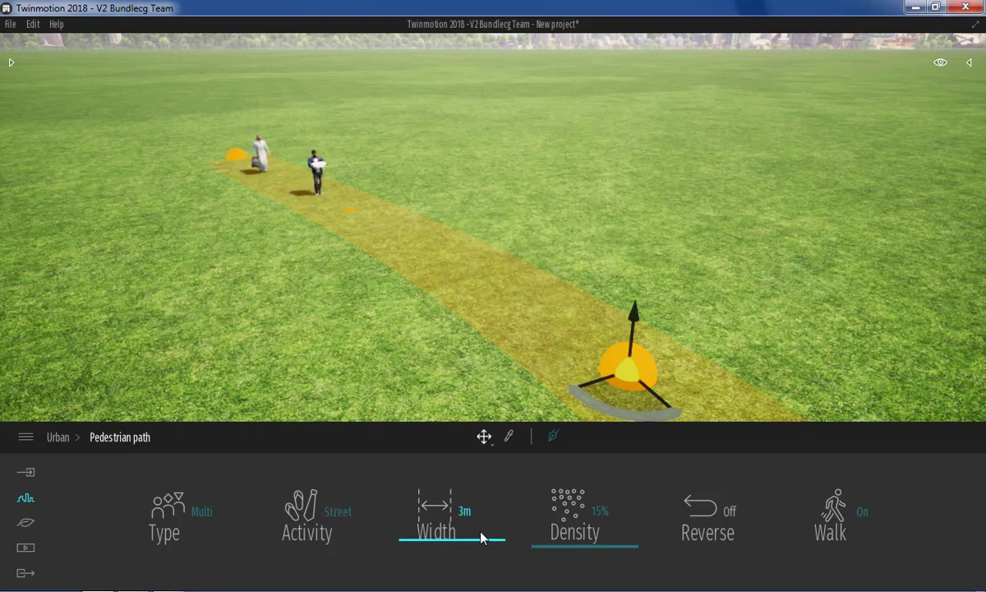
# - Set the pedestrian path's width to 8m and its density to 38%
pyautogui.moveTo(580, 551); pyautogui.dragTo(608, 550)
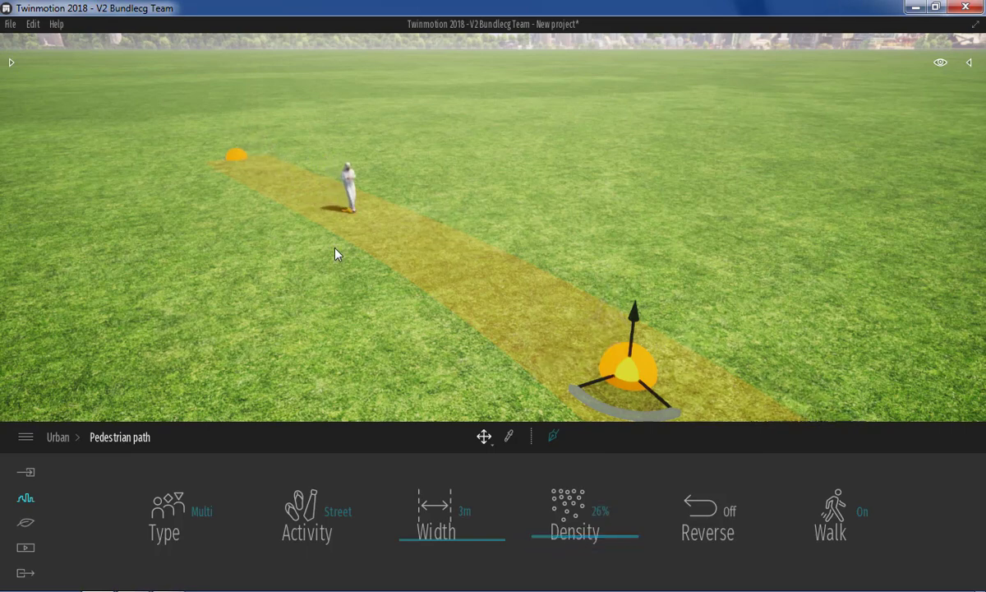
pyautogui.click(564, 535)
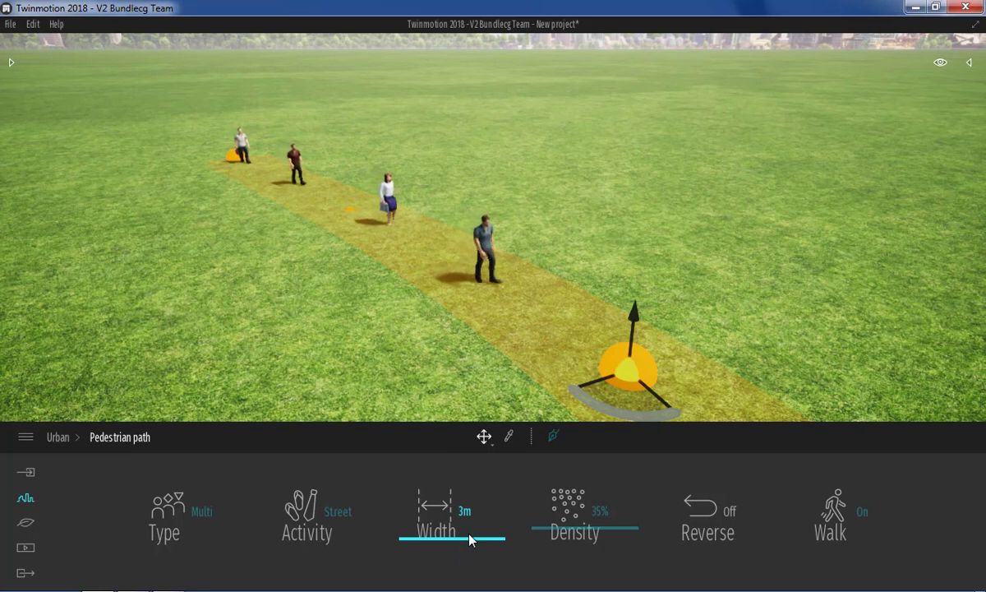
pyautogui.moveTo(470, 540); pyautogui.dragTo(468, 518)
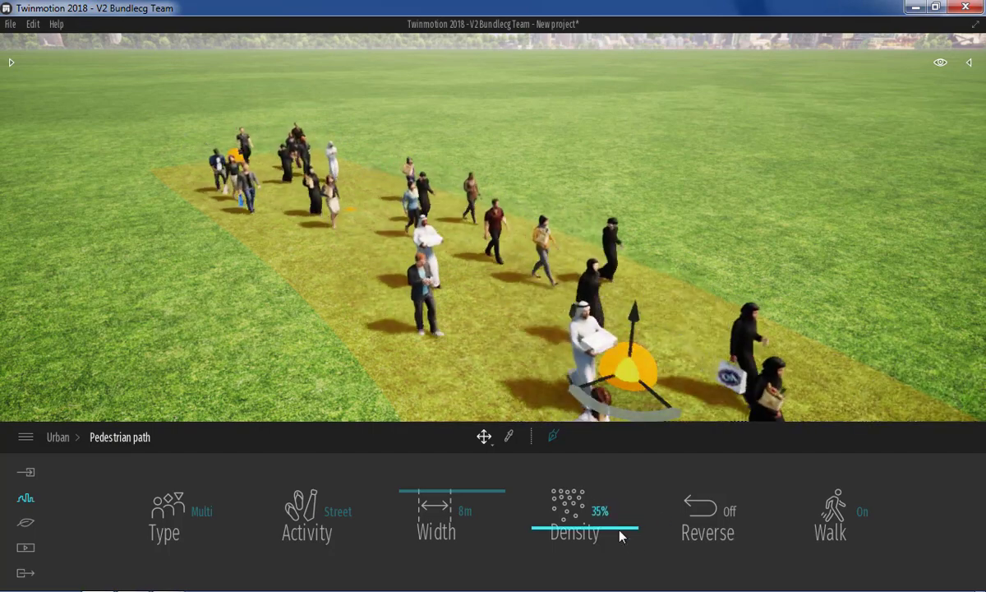
pyautogui.moveTo(621, 535); pyautogui.dragTo(628, 533)
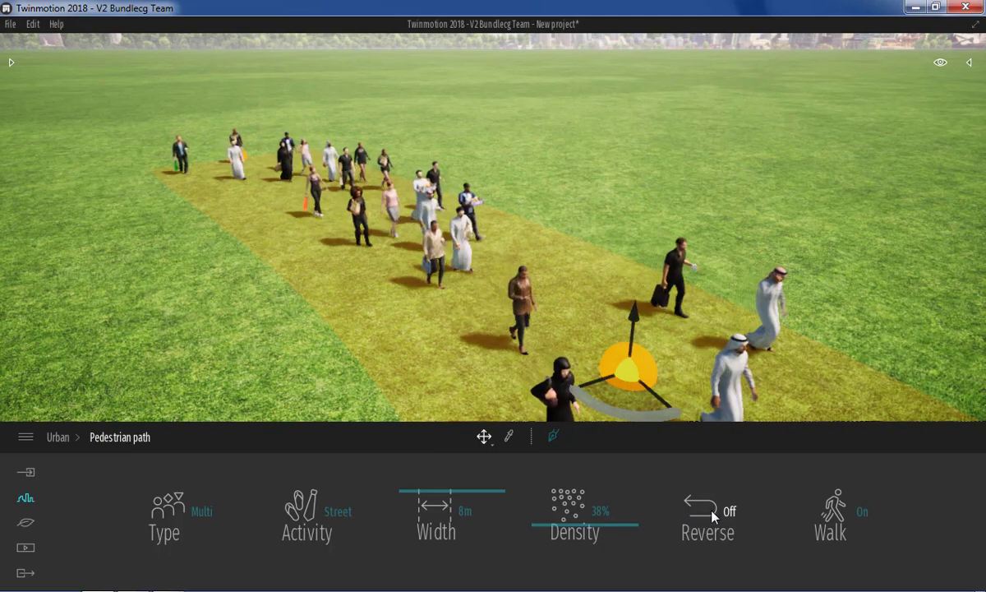
# - Test the Reverse and Walk toggles, restoring both, and raise the view over the crowd
pyautogui.click(714, 515)
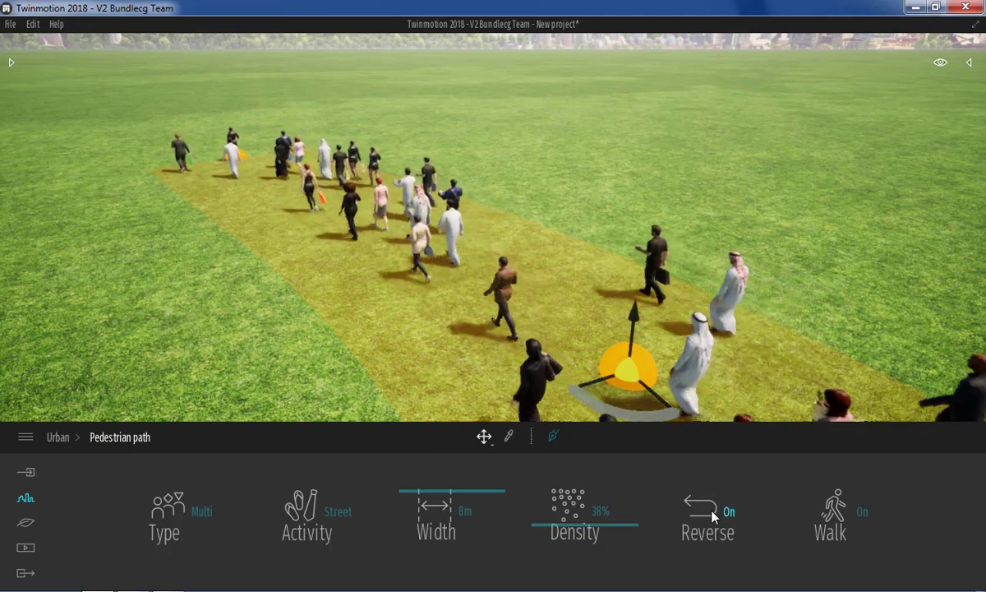
pyautogui.click(713, 515)
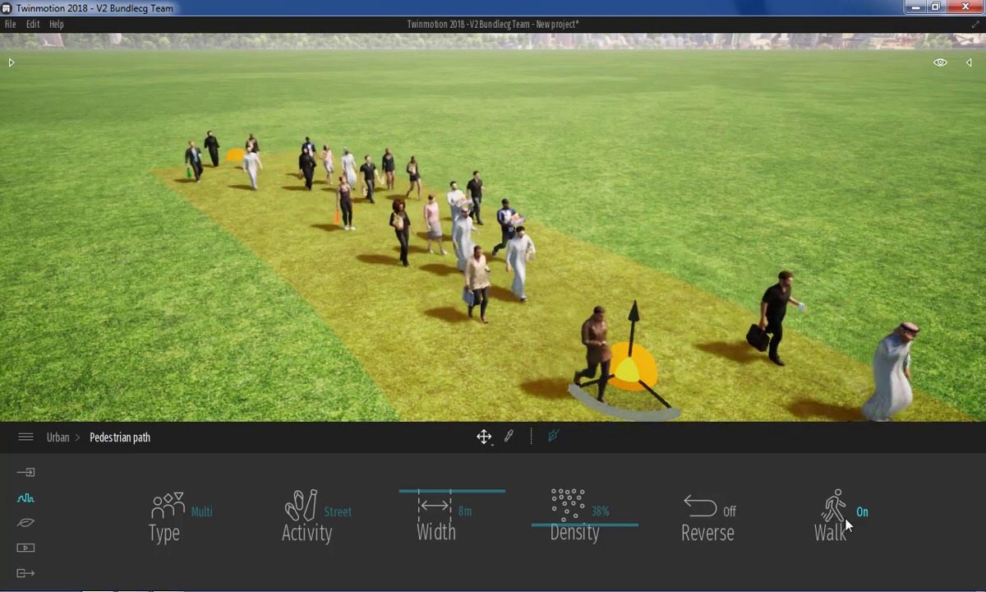
pyautogui.click(848, 522)
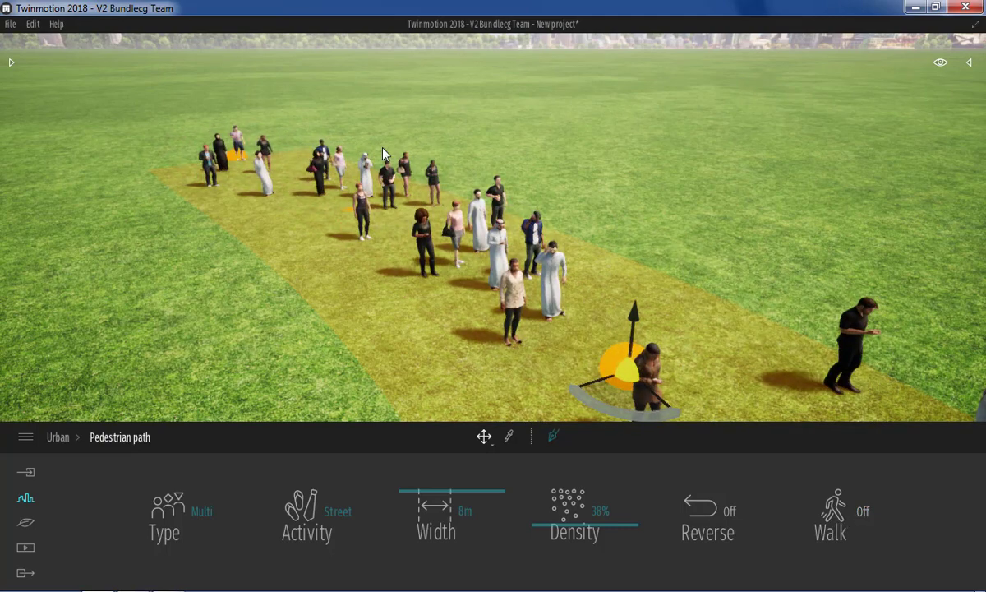
pyautogui.click(848, 533)
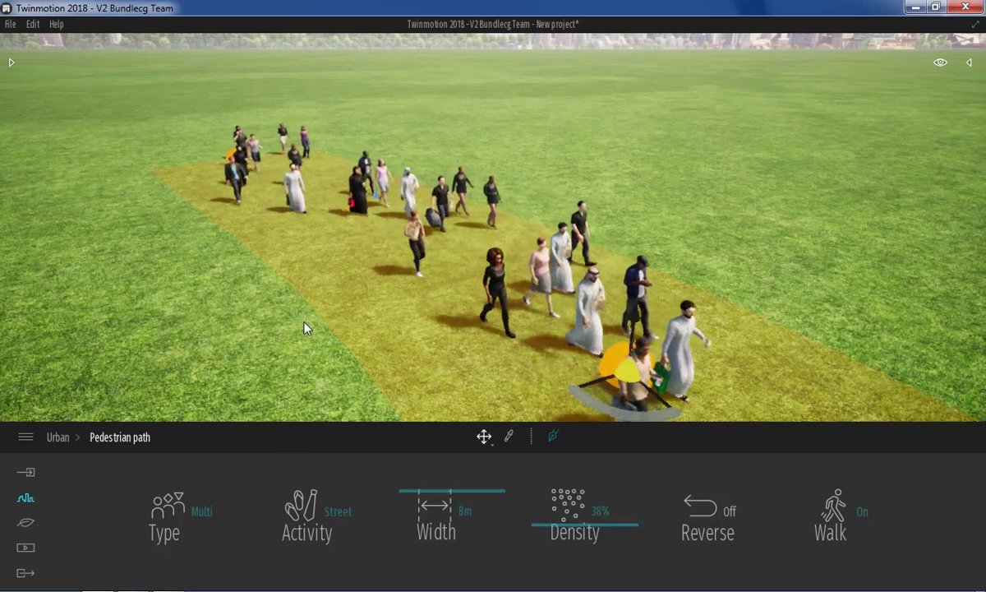
pyautogui.scroll(5, 305, 326)
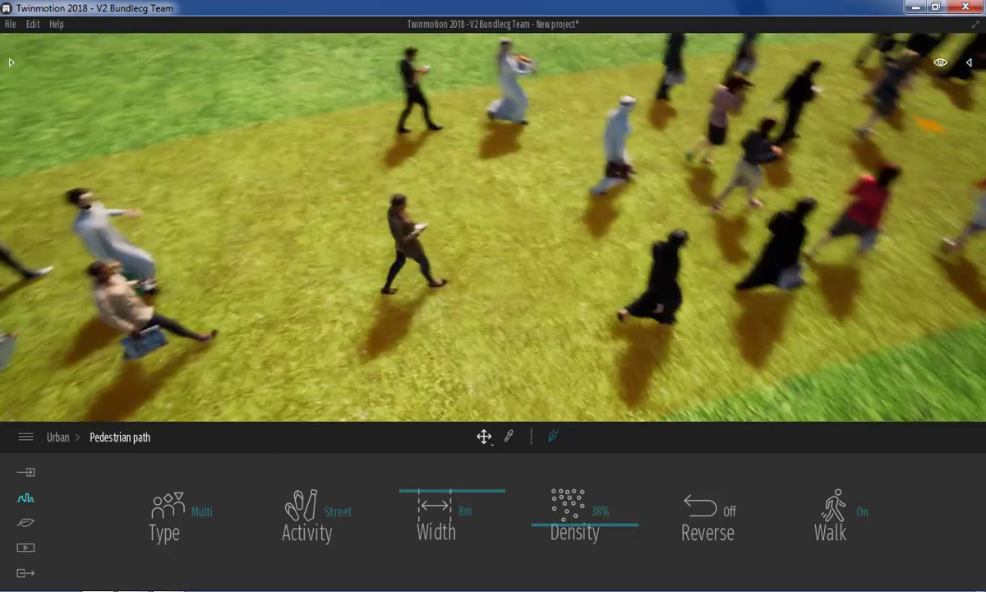
pyautogui.moveTo(341, 354); pyautogui.dragTo(356, 274, button='right')
pyautogui.scroll(-5, 388, 221)
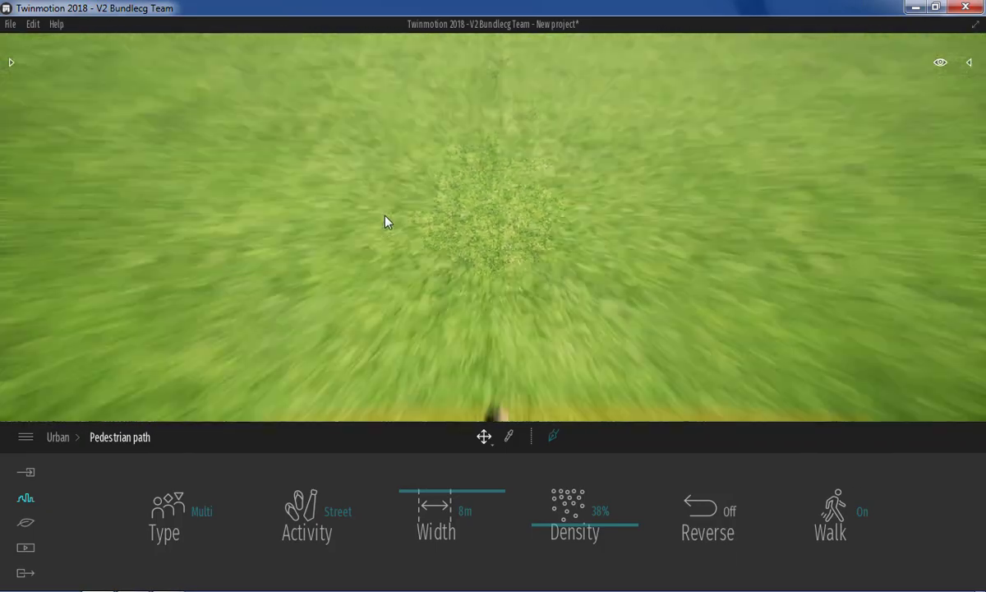
pyautogui.scroll(5, 396, 211)
pyautogui.moveTo(396, 212); pyautogui.dragTo(465, 245, button='right')
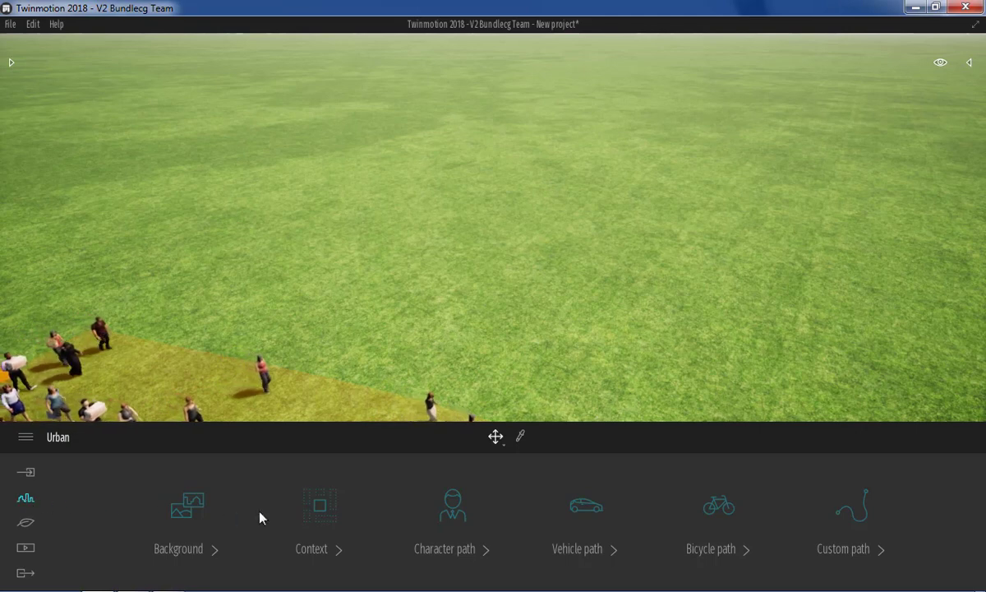
# - Draw a vehicle path across the grass beyond the pedestrian crowd
pyautogui.click(589, 508)
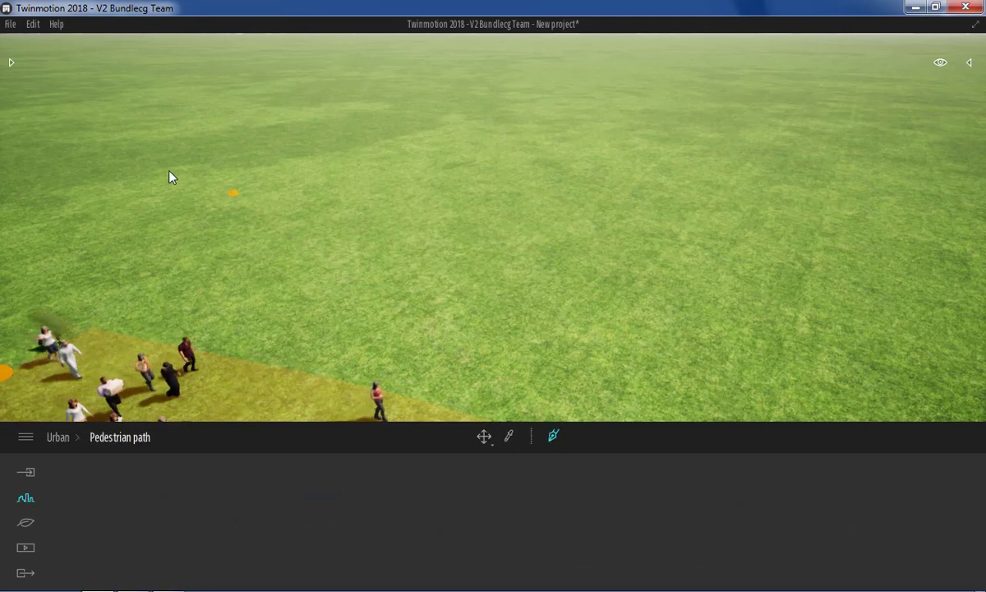
pyautogui.click(831, 256)
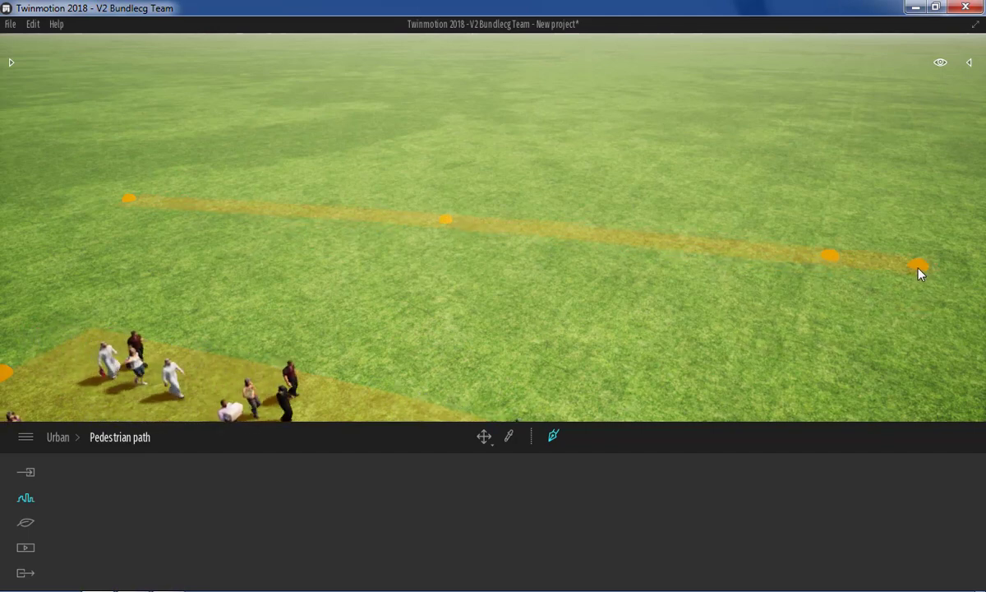
pyautogui.click(920, 272)
pyautogui.rightClick(912, 351)
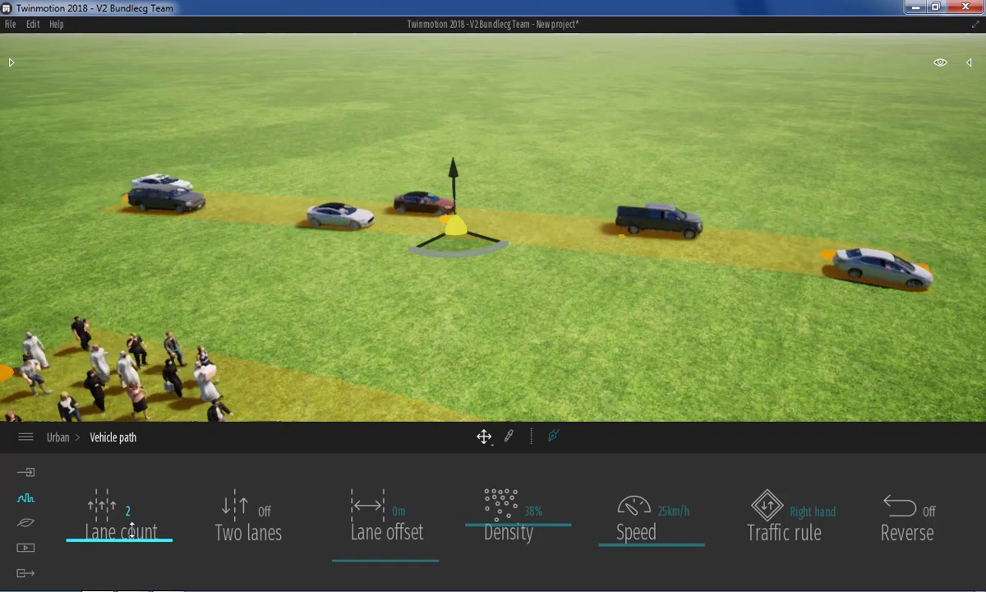
# - Give the vehicle path 3 lanes, two-way traffic and a 3m lane offset
pyautogui.moveTo(132, 530); pyautogui.dragTo(131, 516)
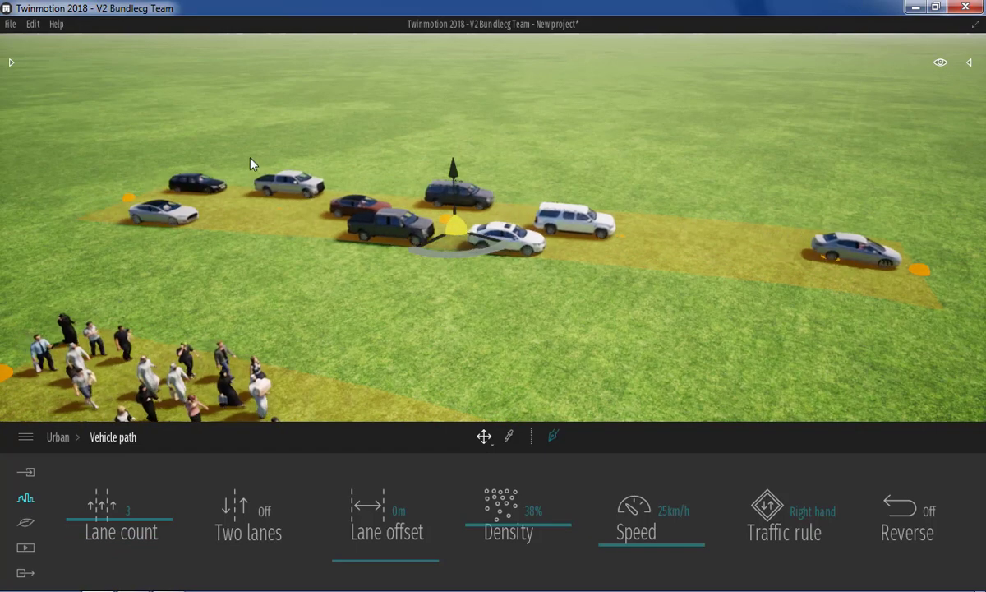
pyautogui.click(247, 520)
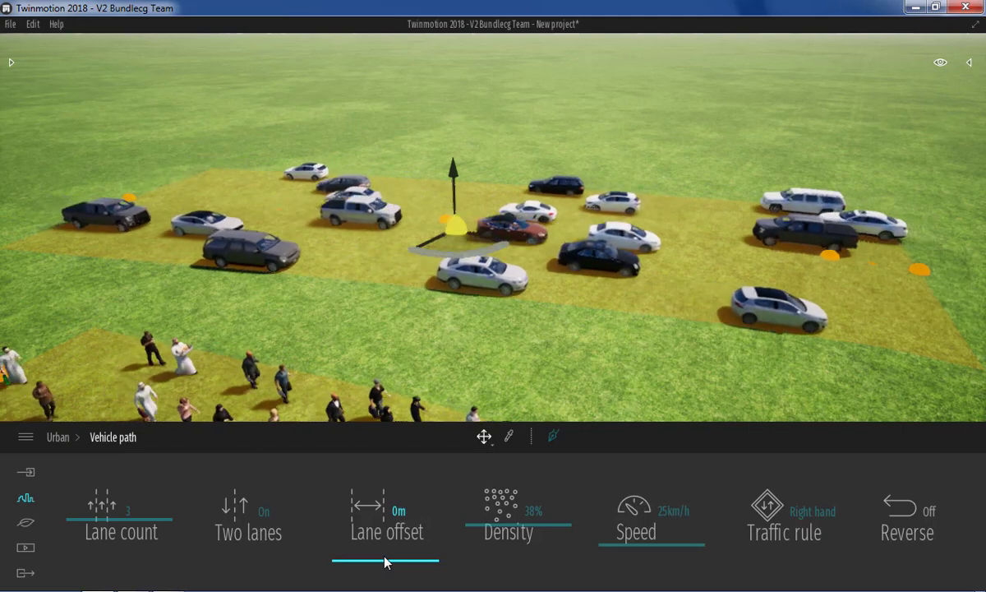
pyautogui.moveTo(385, 540); pyautogui.dragTo(389, 498)
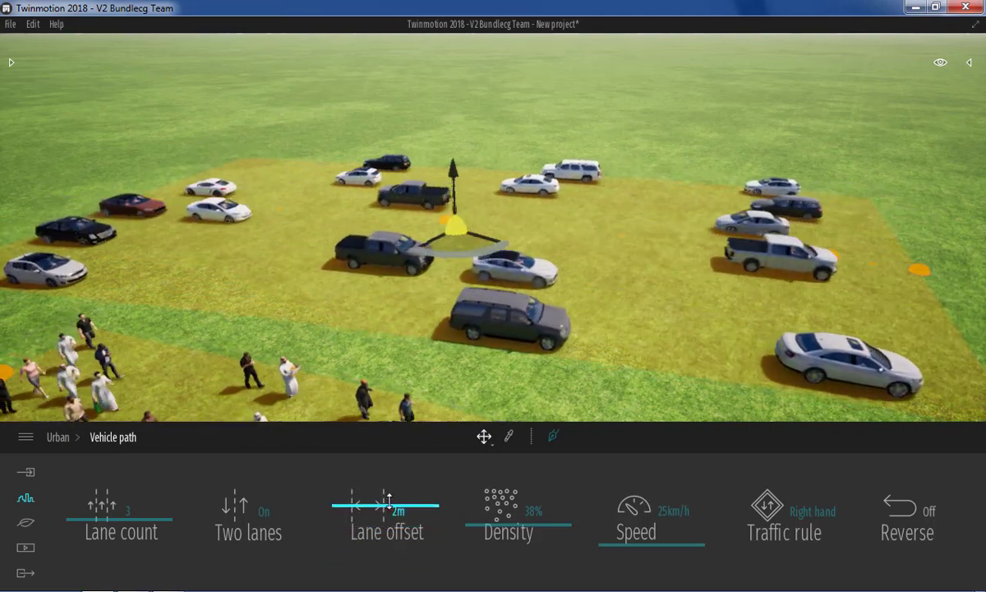
pyautogui.moveTo(389, 498); pyautogui.dragTo(387, 490)
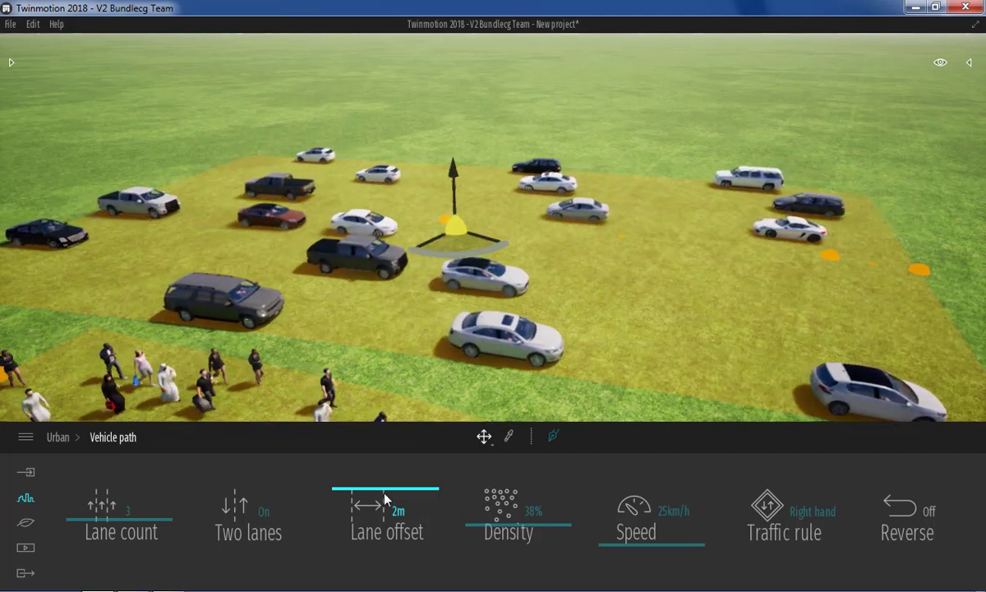
pyautogui.moveTo(381, 484); pyautogui.dragTo(391, 491)
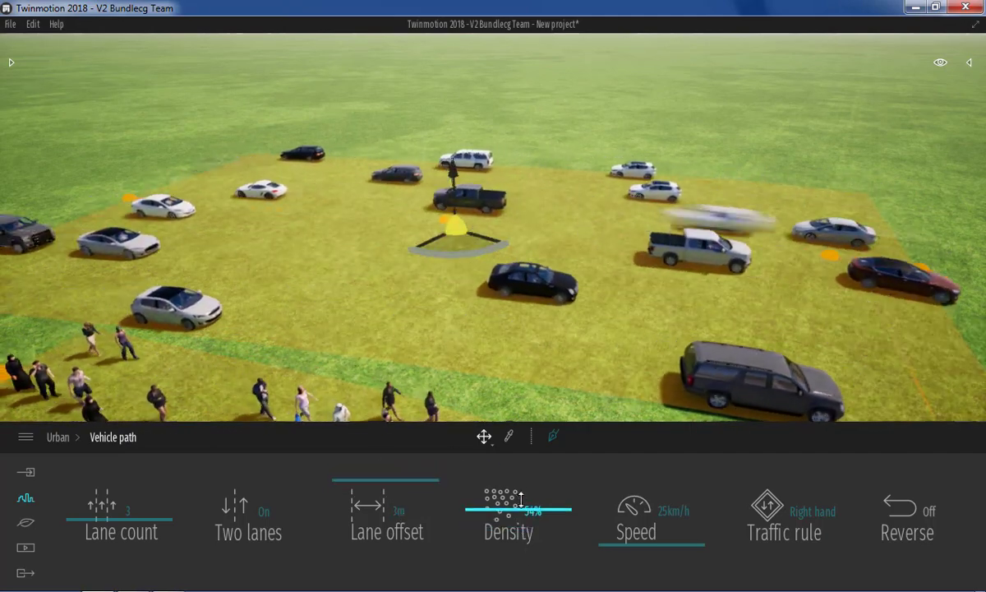
# - Set density 41%, speed 68km/h, left-hand traffic, and reverse the driving direction
pyautogui.moveTo(520, 499); pyautogui.dragTo(523, 516)
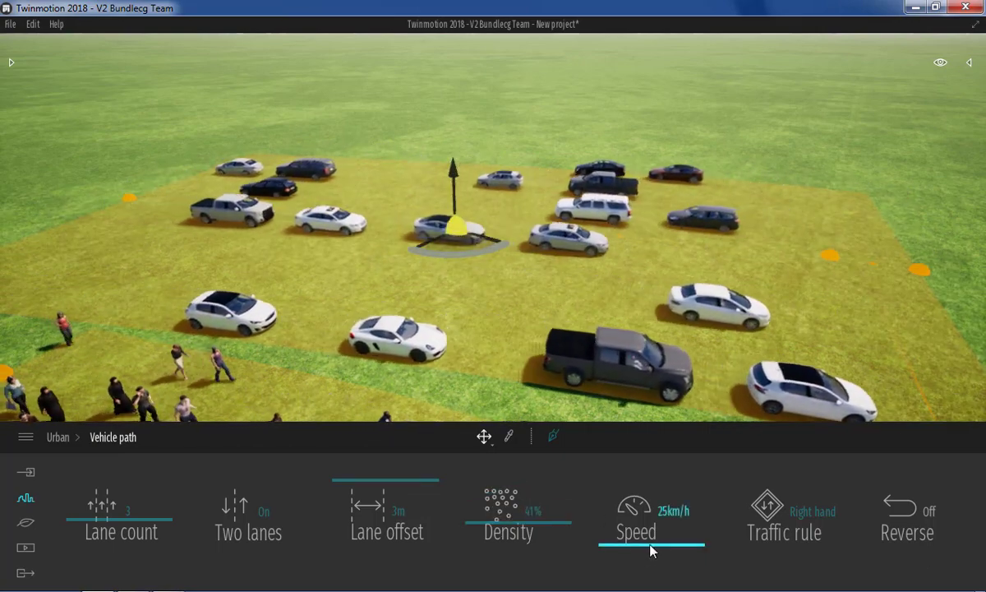
pyautogui.moveTo(651, 543); pyautogui.dragTo(658, 487)
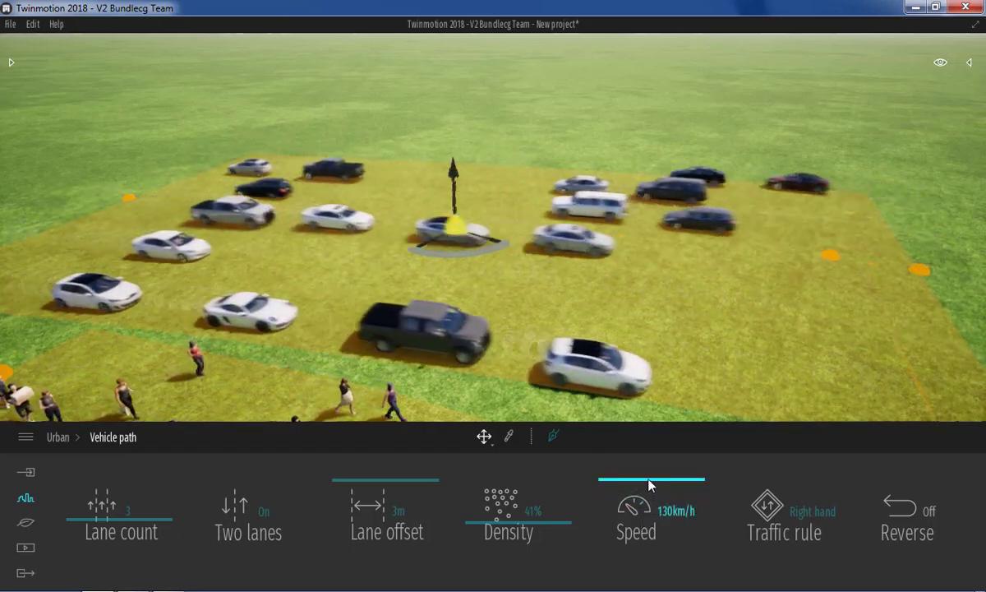
pyautogui.moveTo(650, 486); pyautogui.dragTo(653, 516)
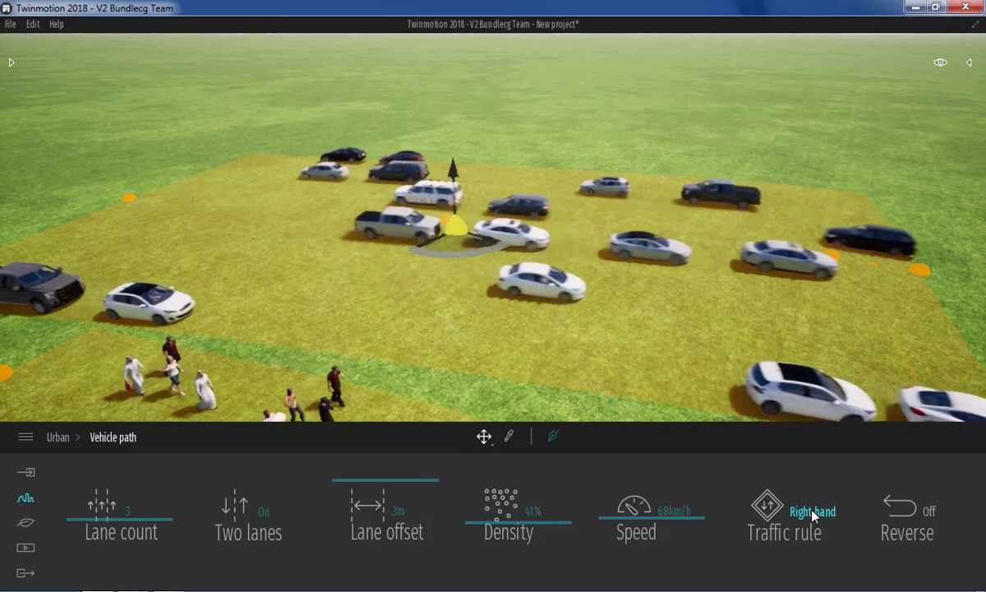
pyautogui.click(814, 514)
pyautogui.click(788, 466)
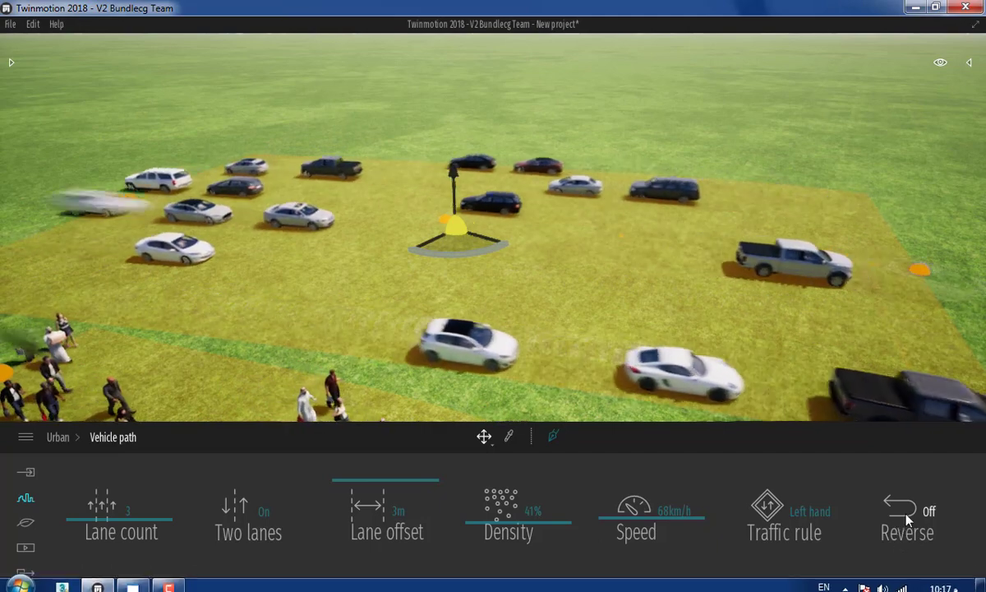
pyautogui.click(905, 520)
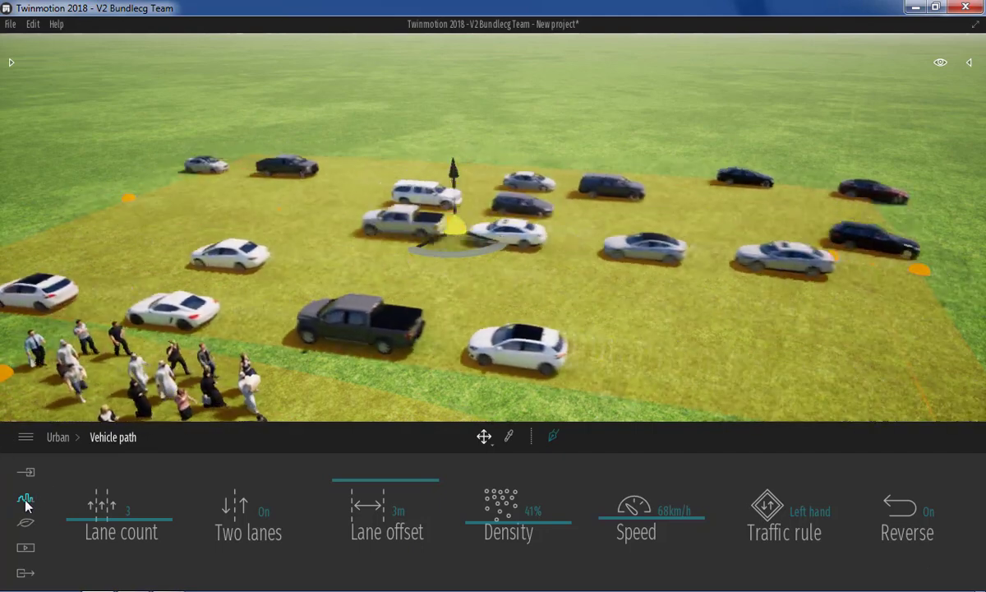
# - Draw a two-point bicycle path across the open grass left of the car lot, at 38% density and 10km/h
pyautogui.click(25, 498)
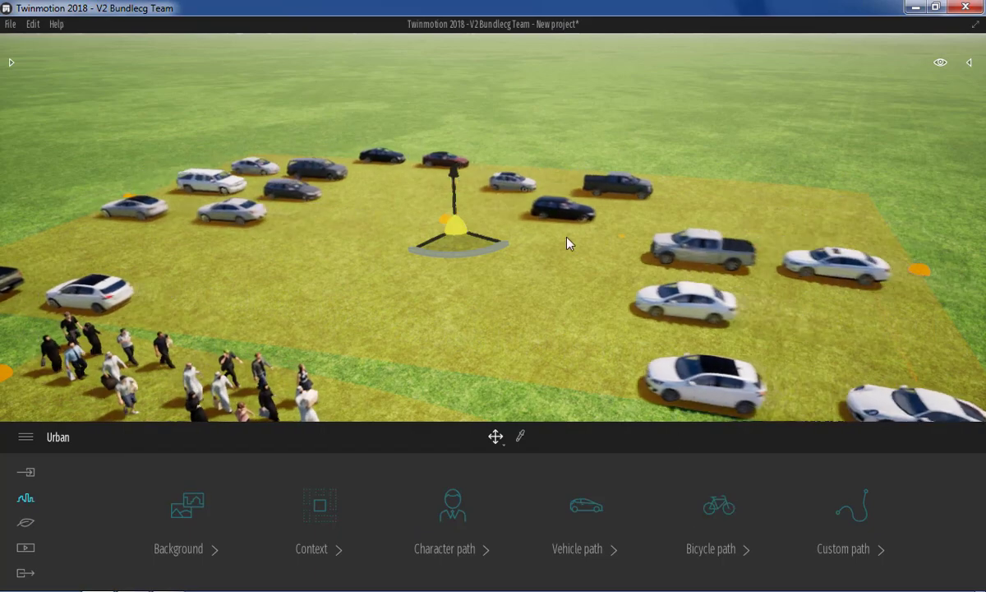
pyautogui.moveTo(568, 243)
pyautogui.mouseDown()
pyautogui.moveTo(575, 271)
pyautogui.moveTo(566, 242)
pyautogui.mouseUp()
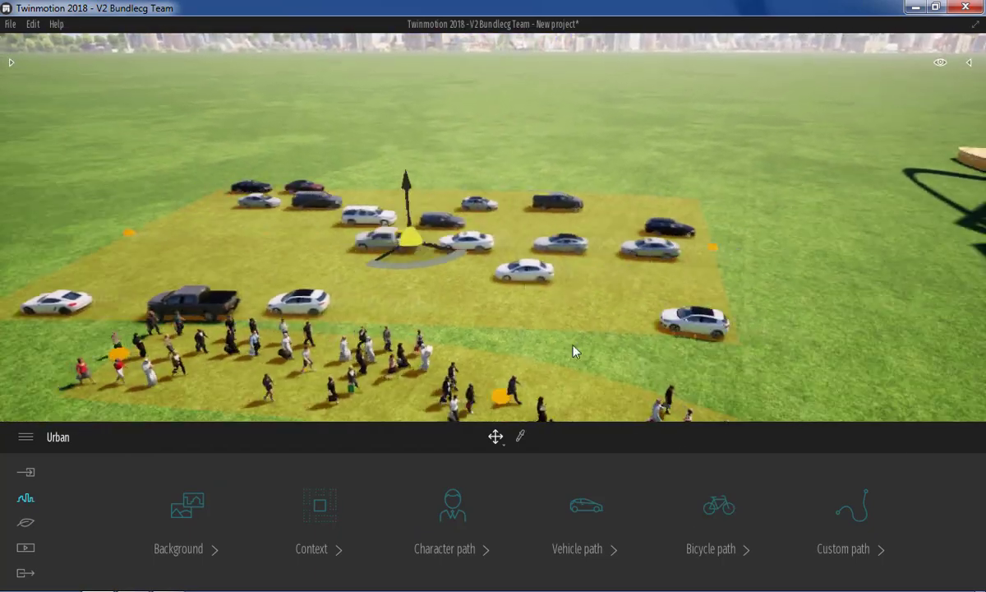
pyautogui.moveTo(573, 347)
pyautogui.mouseDown()
pyautogui.moveTo(576, 395)
pyautogui.moveTo(555, 312)
pyautogui.mouseUp()
pyautogui.scroll(-5, 559, 337)
pyautogui.moveTo(522, 268); pyautogui.dragTo(575, 296)
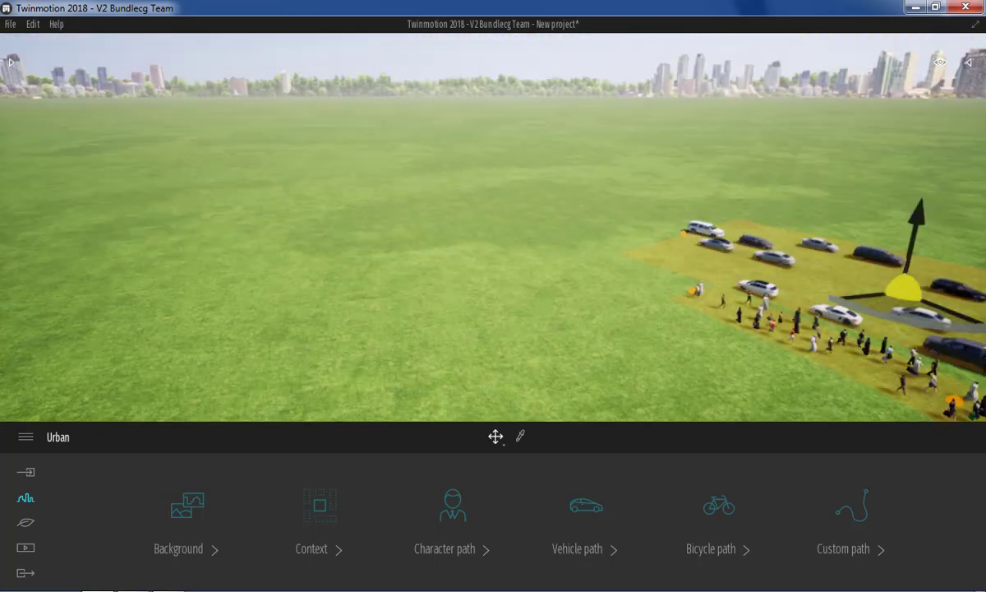
pyautogui.click(719, 511)
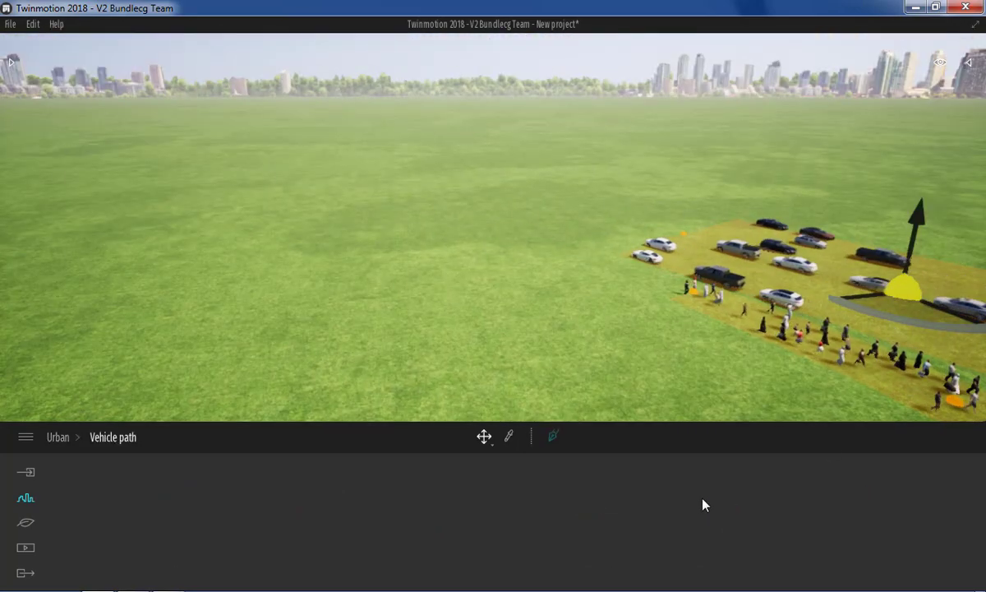
pyautogui.click(553, 435)
pyautogui.click(268, 305)
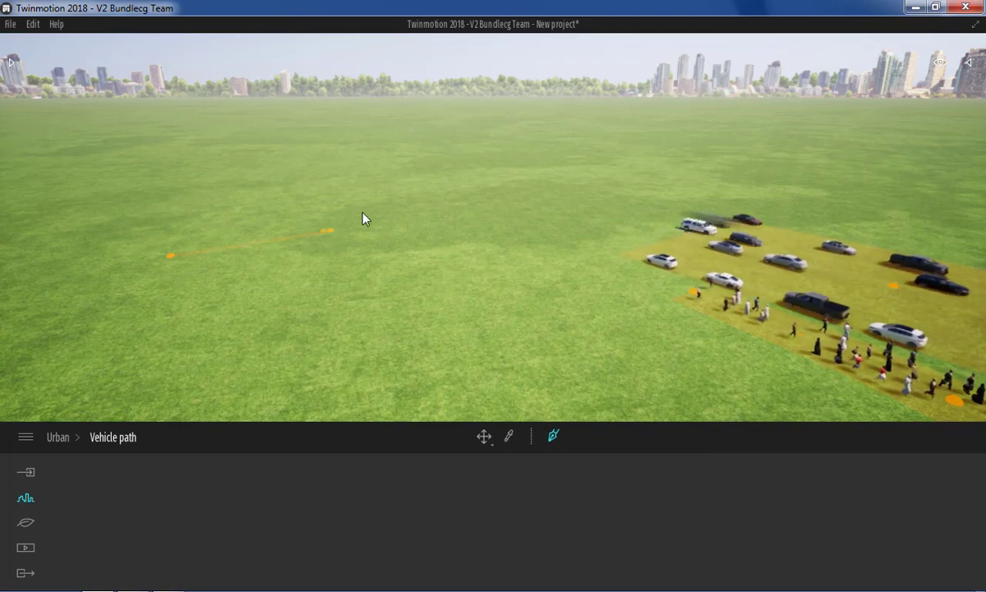
pyautogui.click(445, 216)
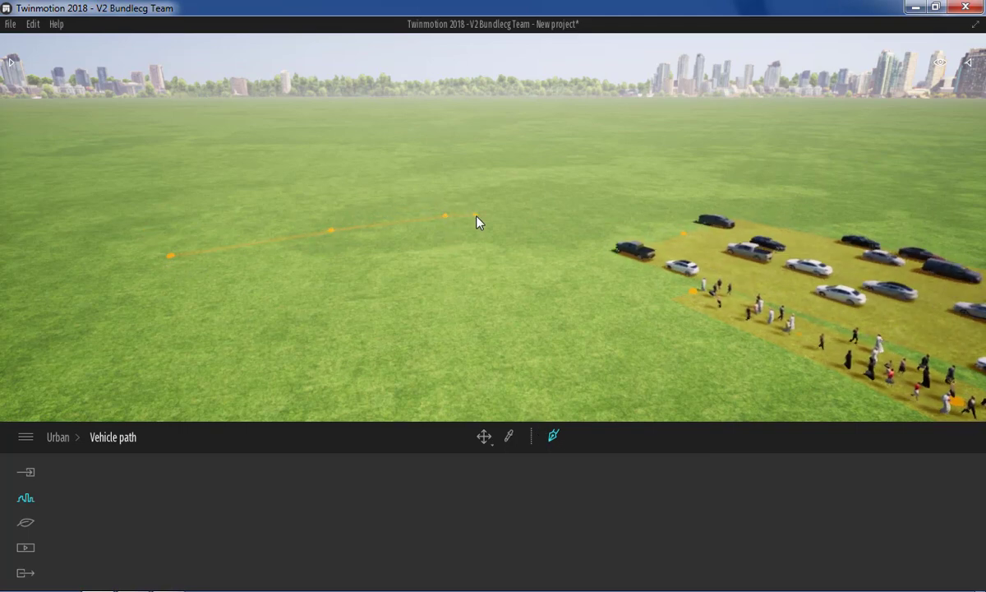
pyautogui.press('Escape')
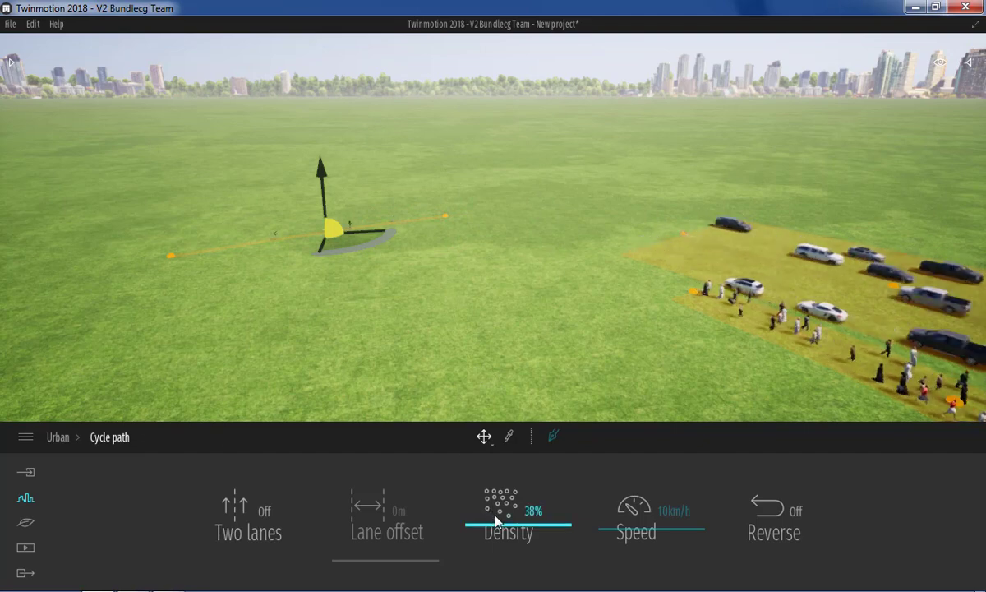
# - Deselect the path and fly the camera in close to the new bicycle path
pyautogui.click(237, 227)
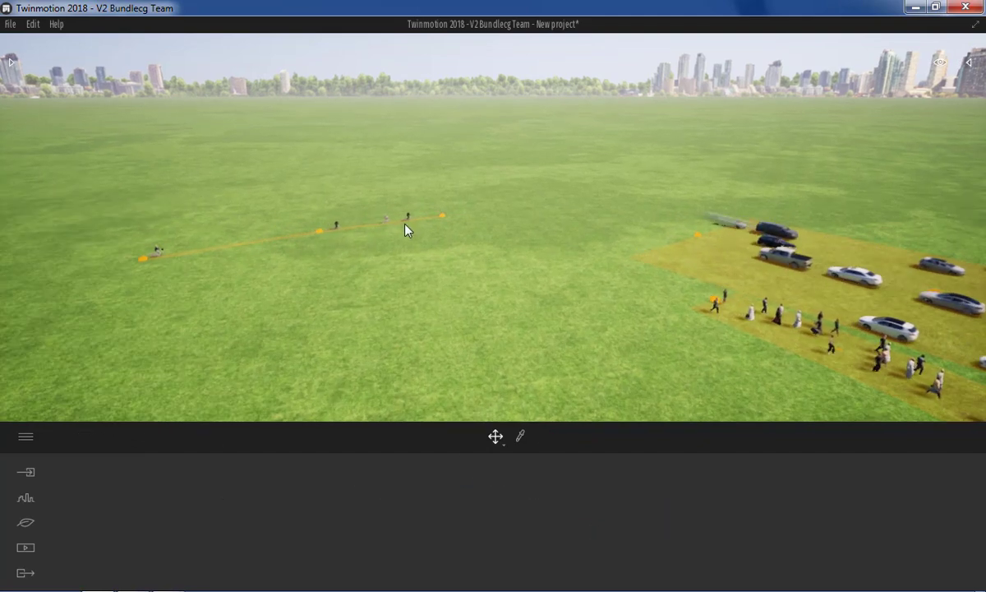
pyautogui.moveTo(405, 227); pyautogui.dragTo(329, 197, button='right')
pyautogui.scroll(3, 486, 250)
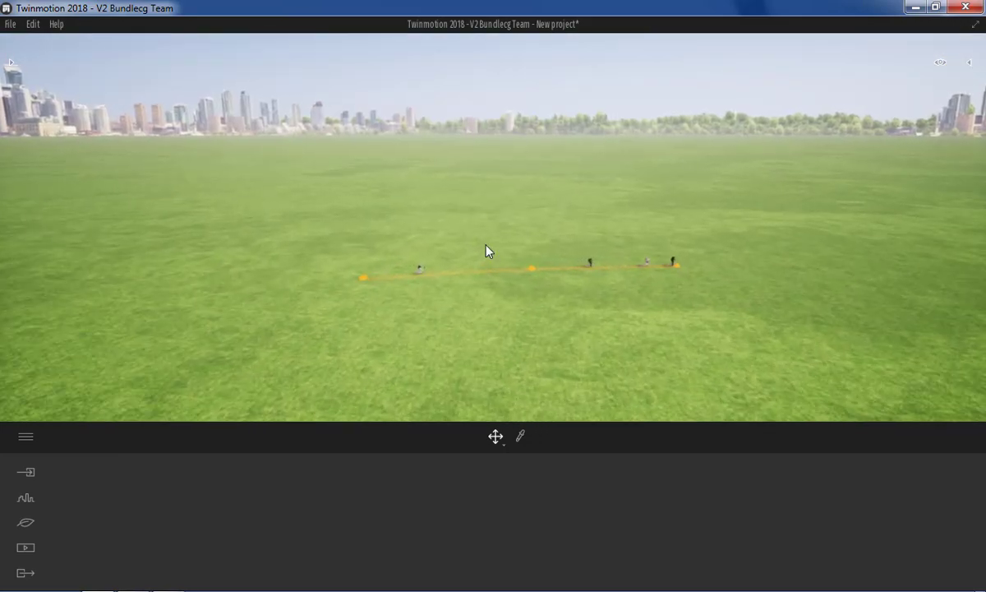
pyautogui.scroll(2, 487, 251)
pyautogui.scroll(2, 487, 251)
pyautogui.scroll(2, 486, 251)
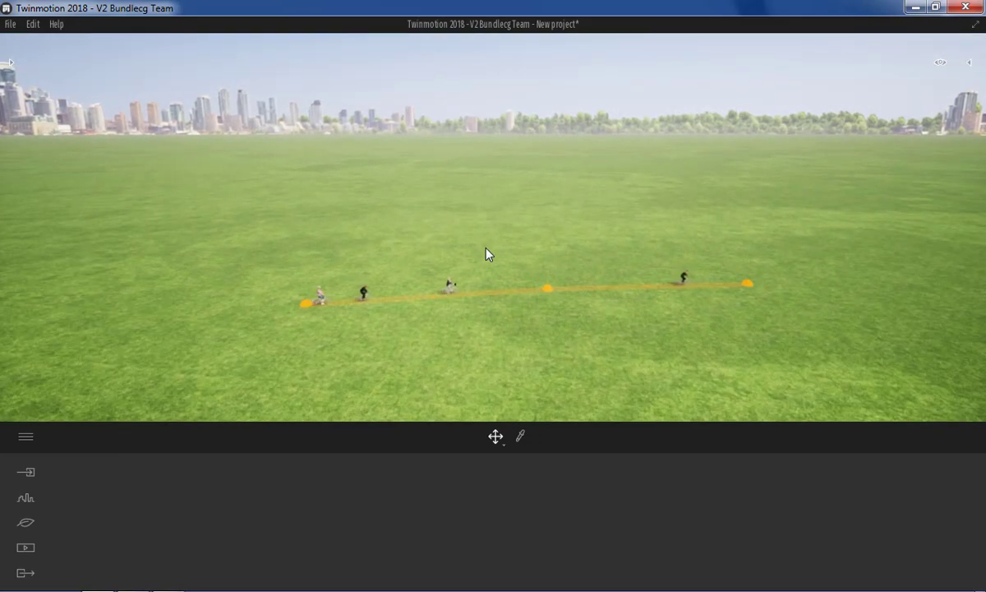
pyautogui.scroll(3, 458, 341)
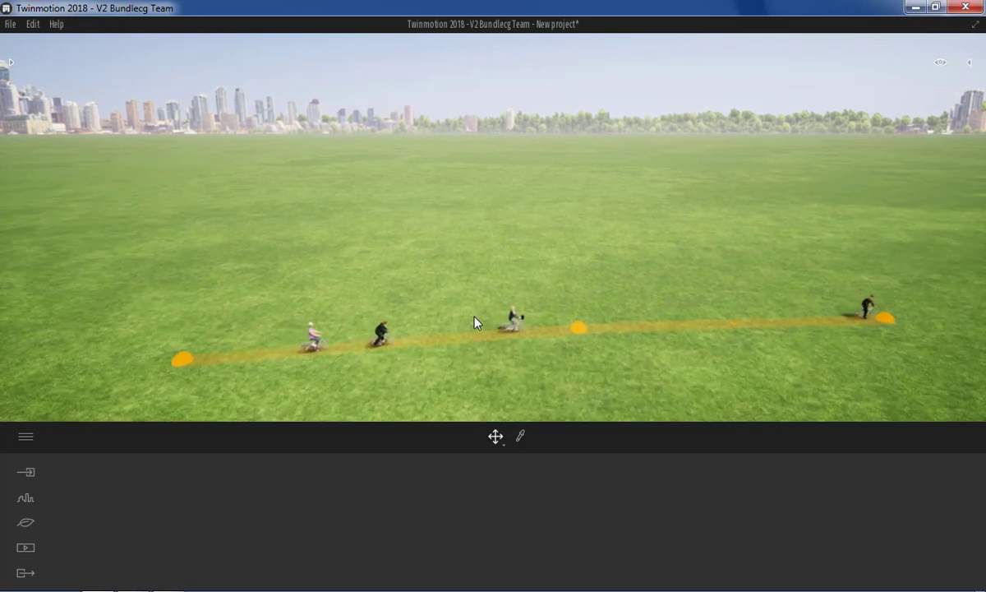
pyautogui.moveTo(475, 323); pyautogui.dragTo(475, 362, button='right')
pyautogui.scroll(2, 456, 296)
pyautogui.scroll(2, 456, 296)
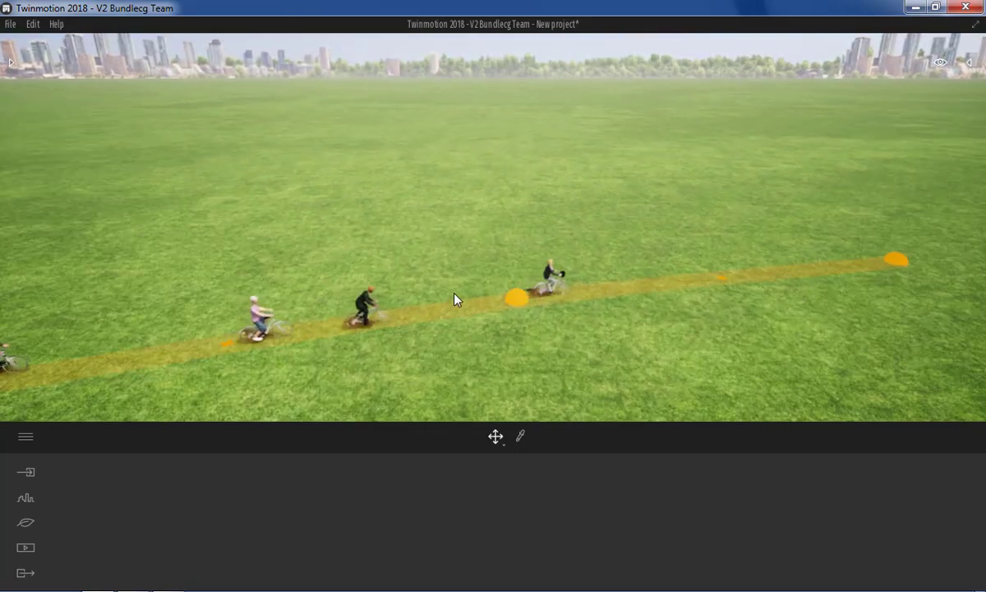
pyautogui.scroll(2, 427, 305)
# - Tilt down onto the cyclists and reselect the bicycle path to show its Cycle path settings
pyautogui.moveTo(448, 289); pyautogui.dragTo(449, 345, button='right')
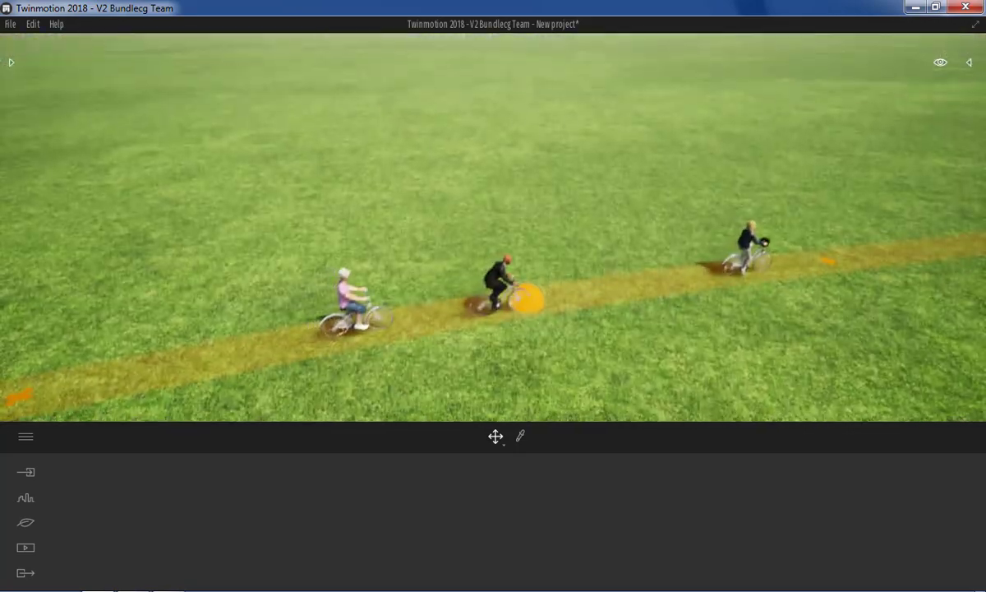
pyautogui.click(560, 262)
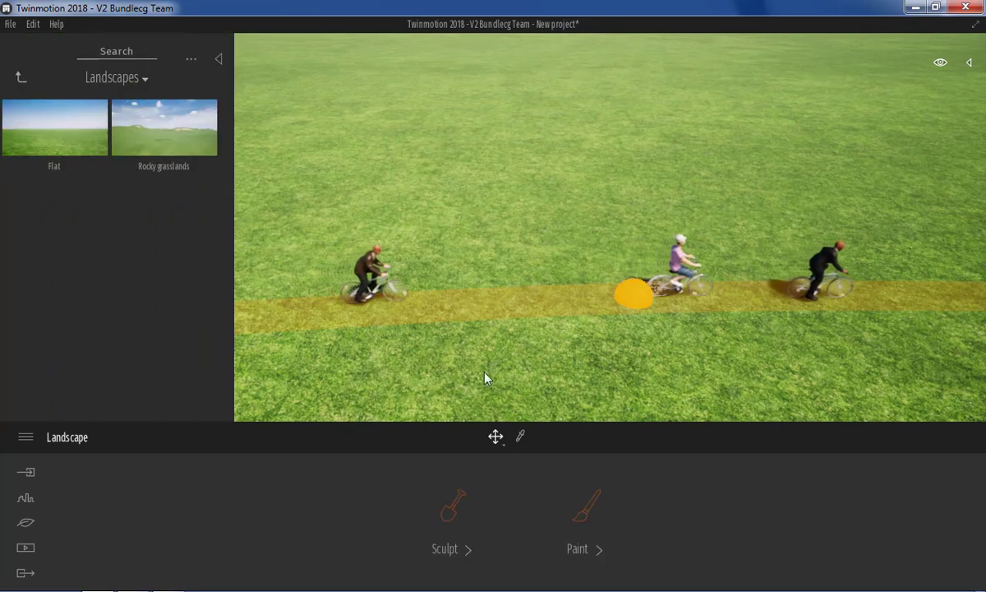
pyautogui.click(644, 307)
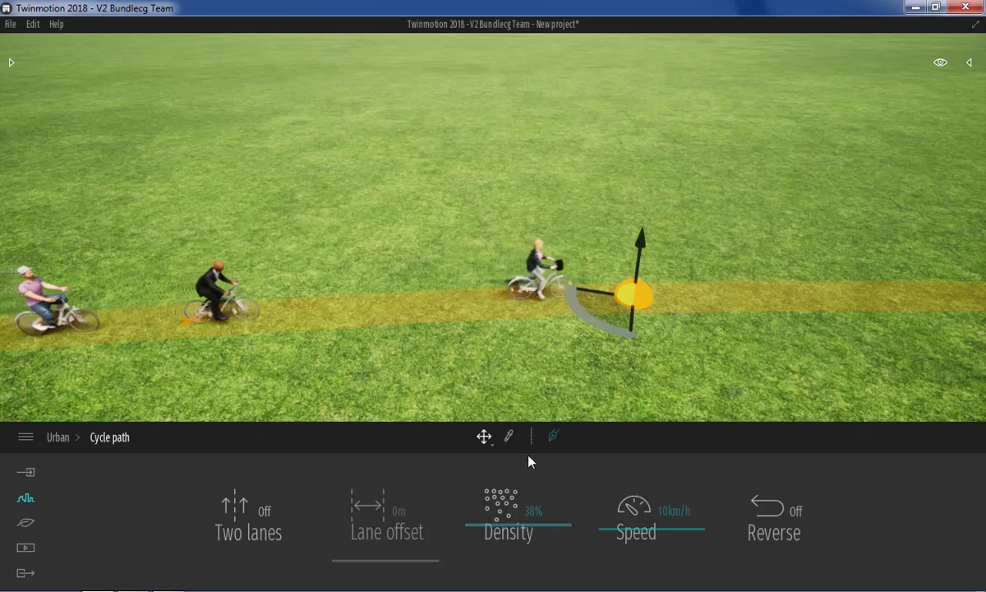
# - Set cyclist density to 50% and speed to 26km/h, keeping the original riding direction
pyautogui.moveTo(545, 531); pyautogui.dragTo(547, 540)
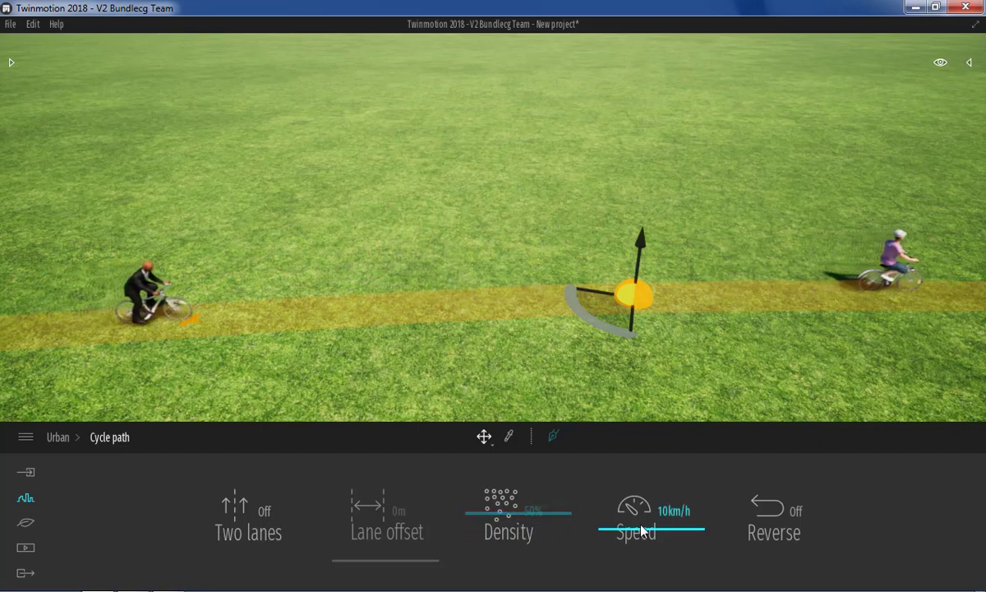
pyautogui.moveTo(641, 478); pyautogui.dragTo(677, 483)
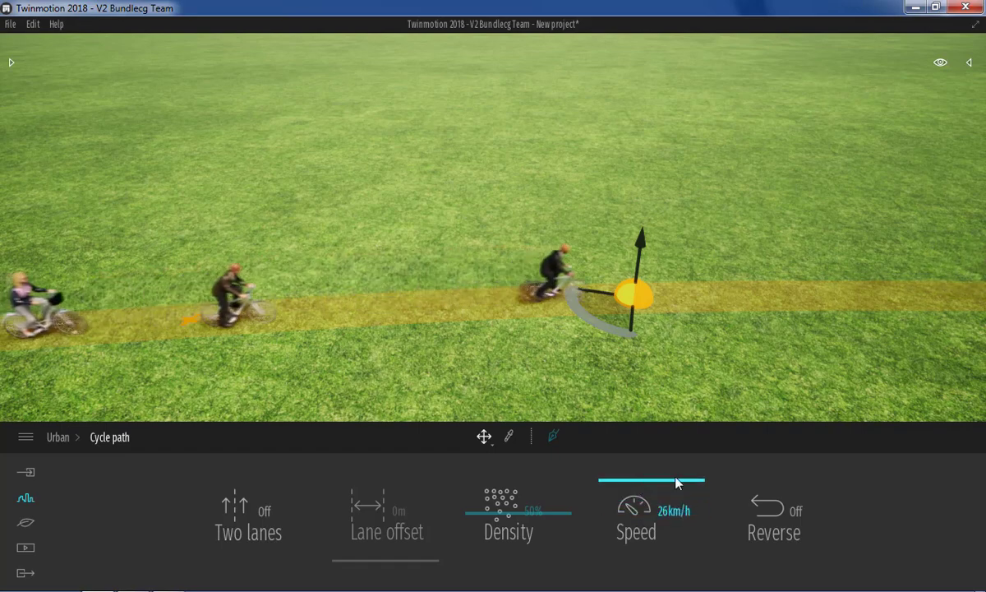
pyautogui.click(776, 528)
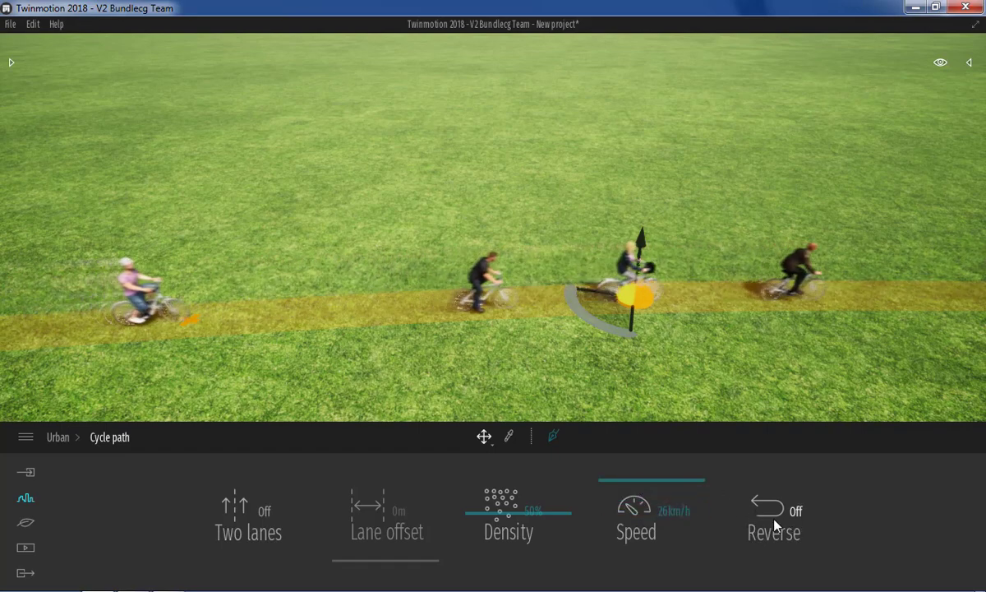
pyautogui.click(775, 526)
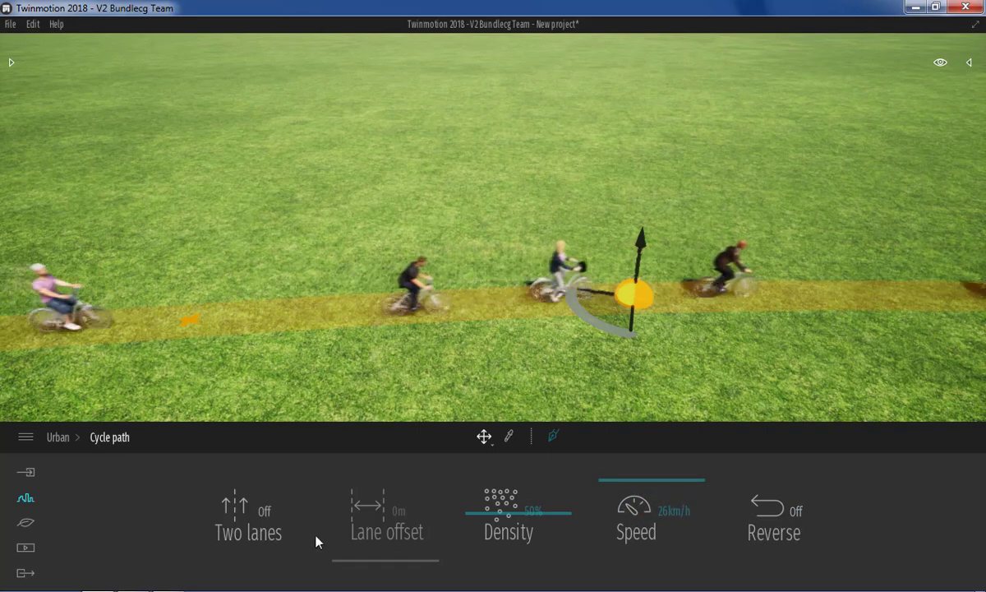
# - Turn Two lanes on with a 2m lane offset
pyautogui.click(256, 522)
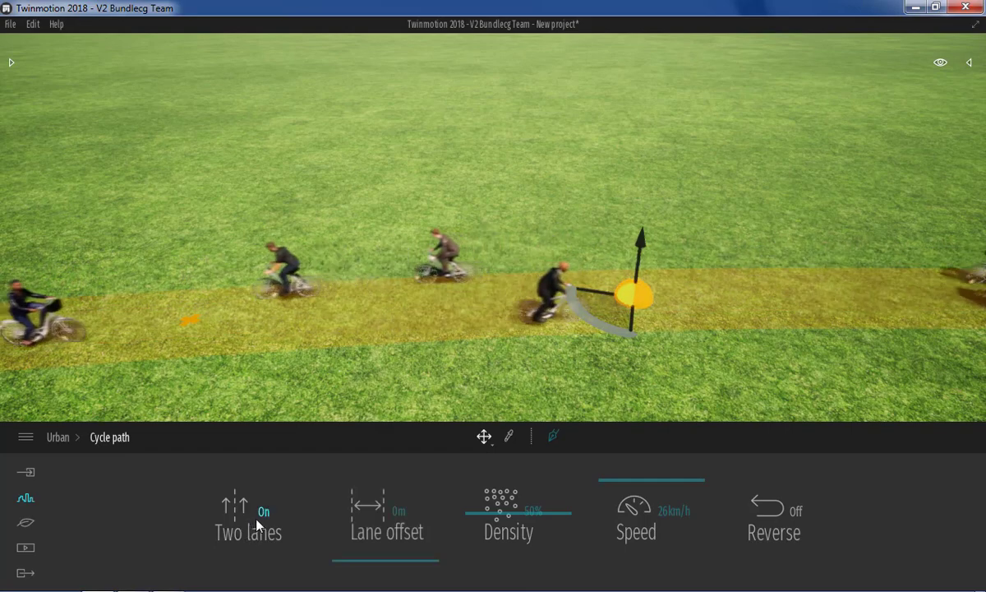
pyautogui.click(262, 516)
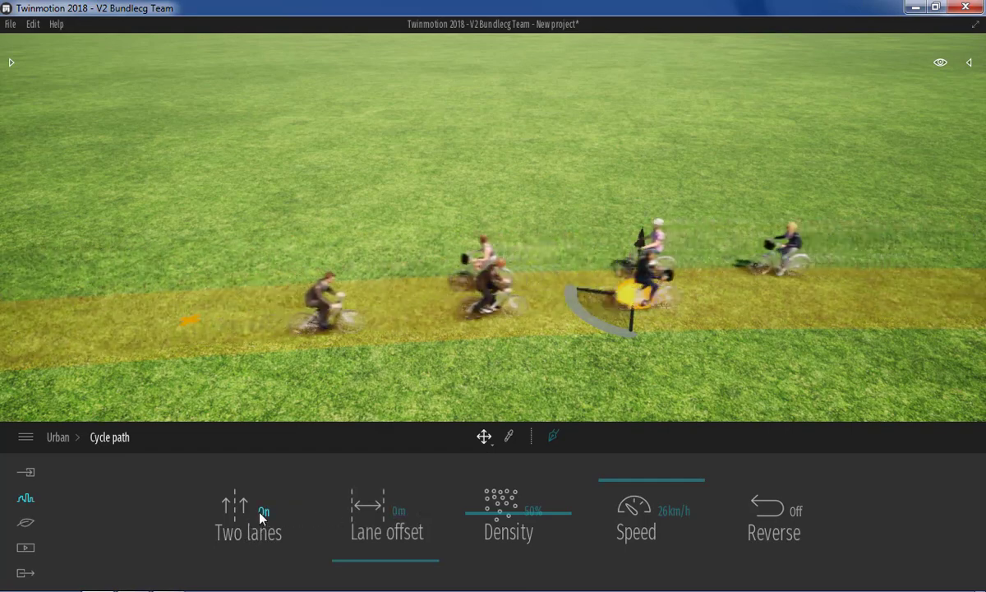
pyautogui.click(261, 516)
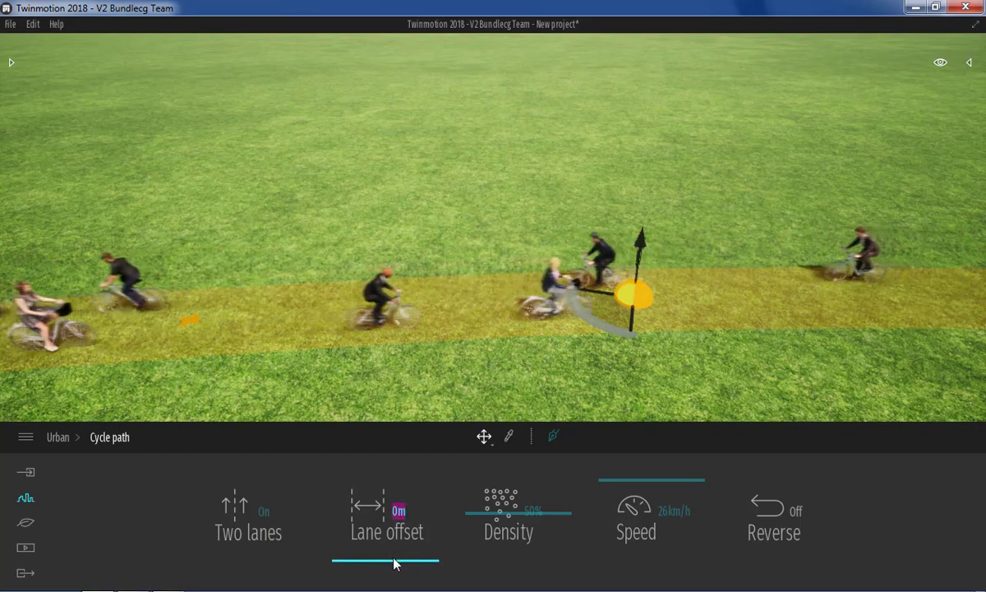
pyautogui.moveTo(395, 548); pyautogui.dragTo(403, 429)
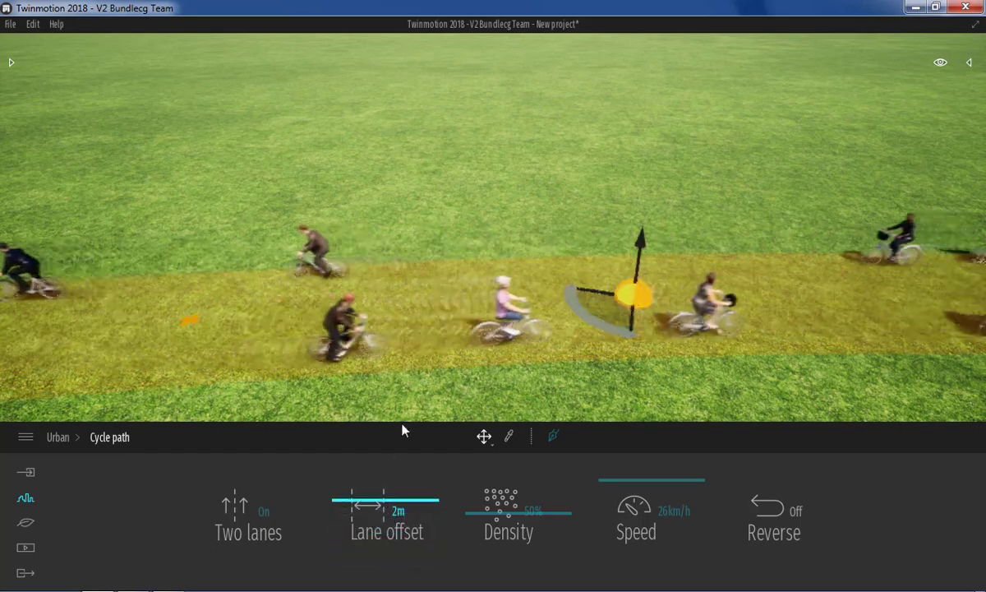
pyautogui.scroll(-2, 453, 329)
pyautogui.scroll(-2, 463, 304)
pyautogui.scroll(-2, 467, 293)
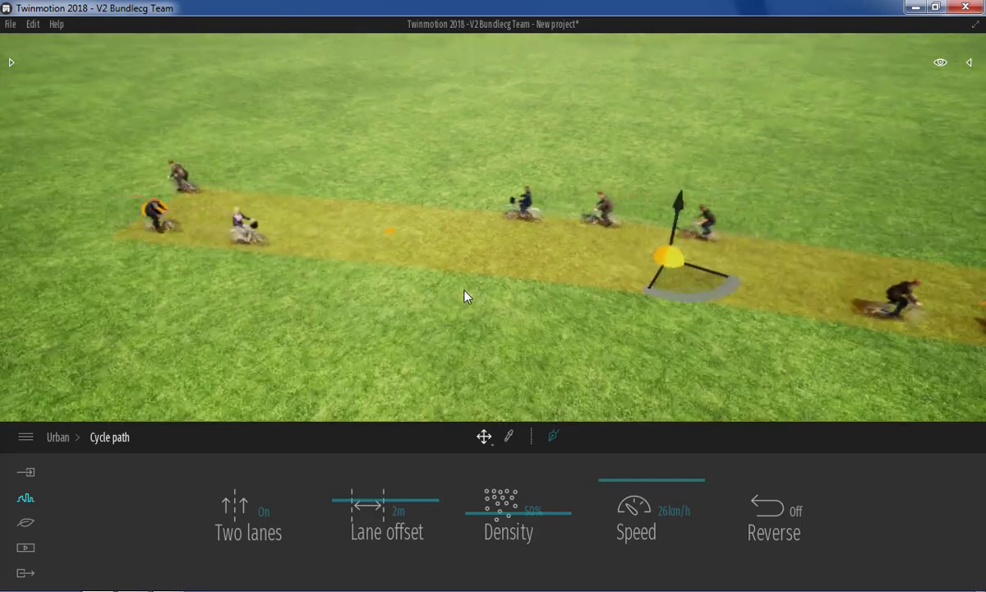
pyautogui.moveTo(468, 281); pyautogui.dragTo(362, 284)
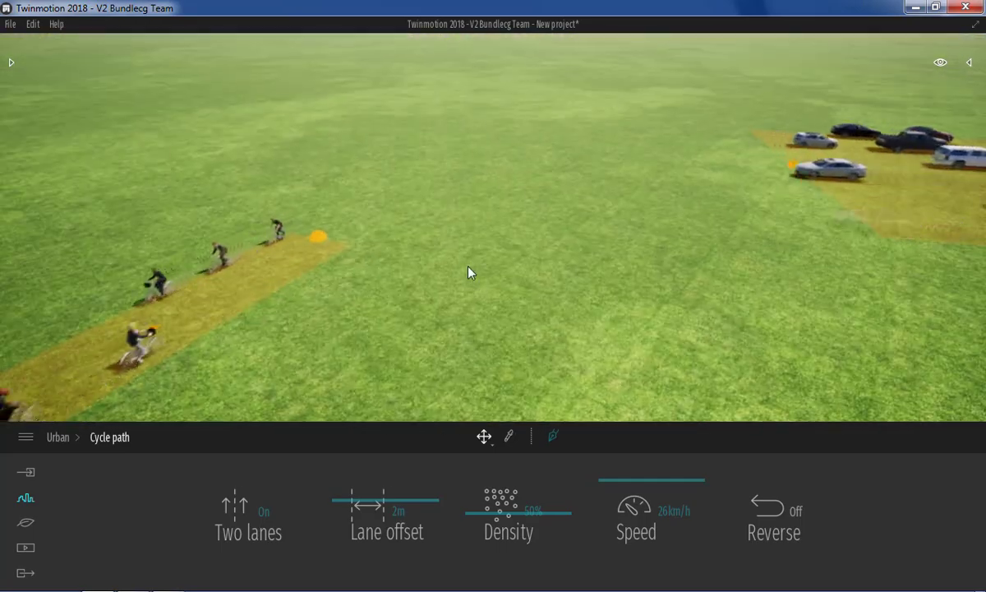
# - Draw a curved Custom path across the grass, then browse the library's Primitives for its object
pyautogui.moveTo(467, 267); pyautogui.dragTo(329, 271)
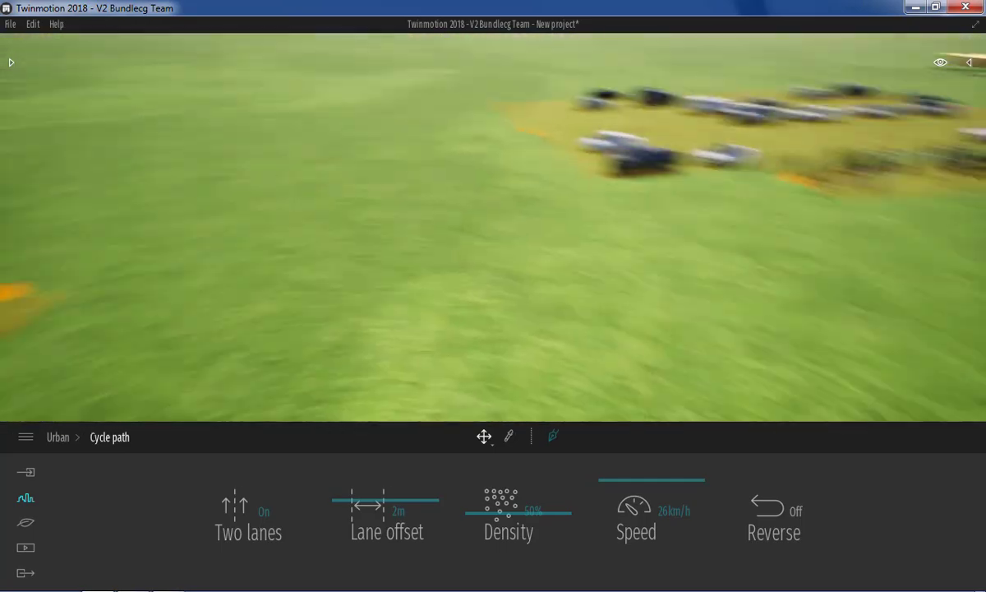
pyautogui.click(27, 500)
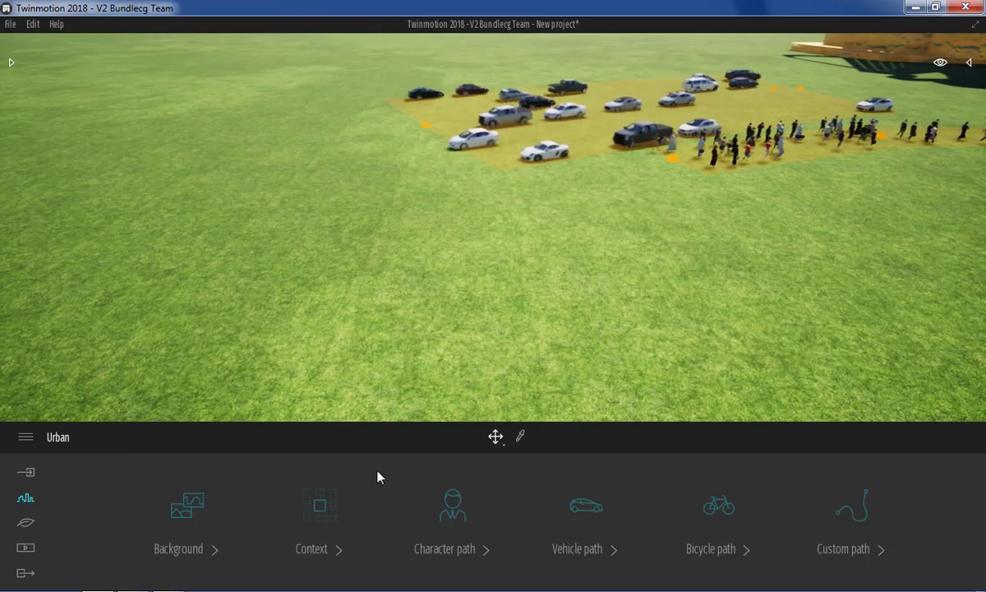
pyautogui.click(842, 520)
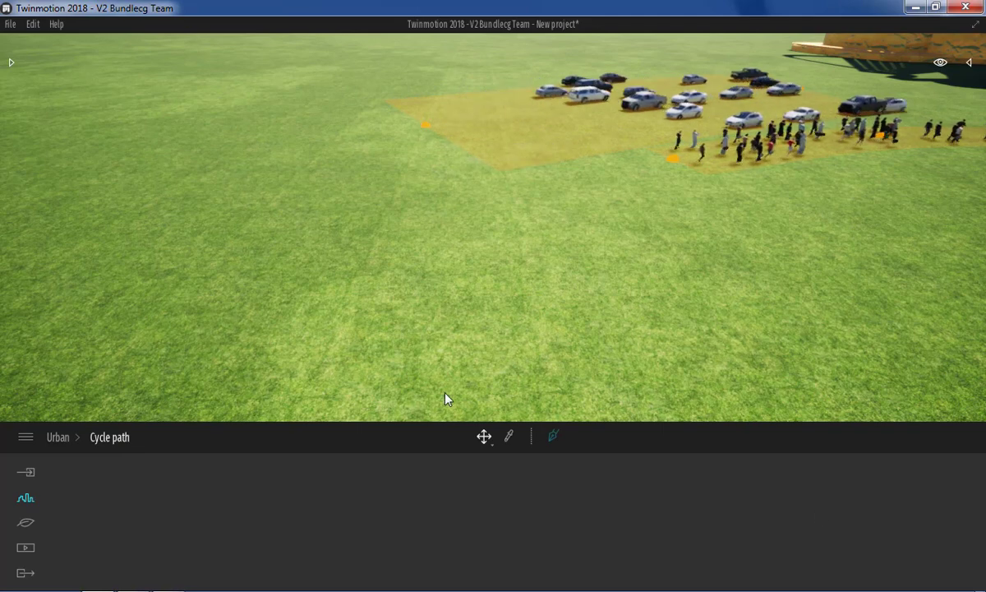
pyautogui.click(553, 438)
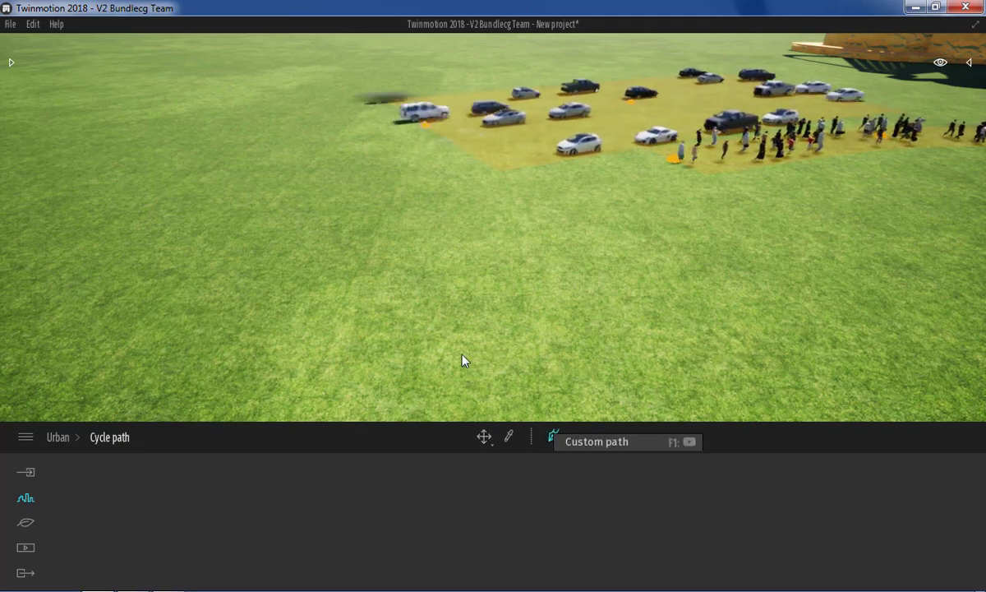
pyautogui.click(312, 307)
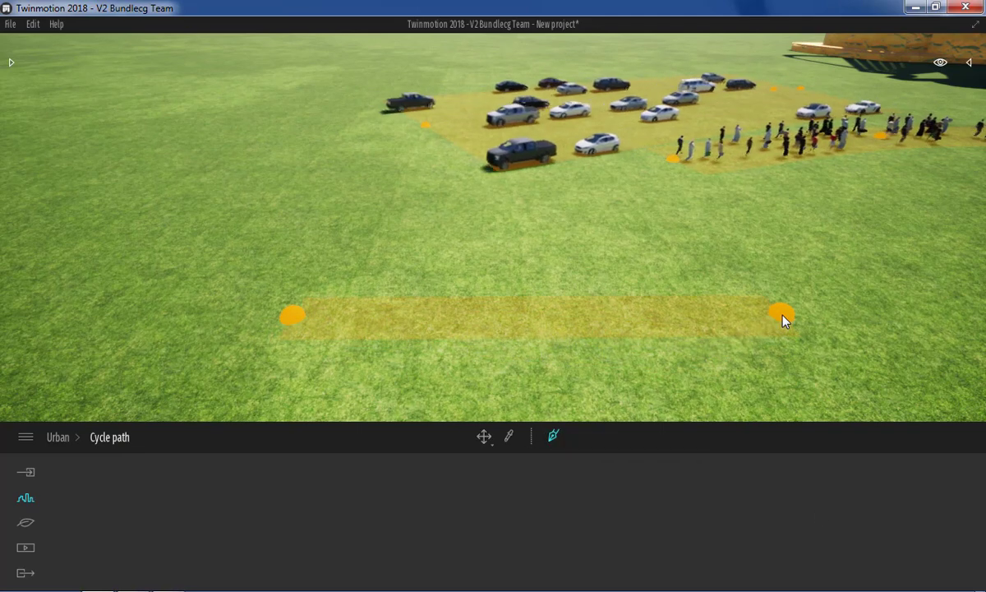
pyautogui.click(939, 251)
pyautogui.rightClick(745, 224)
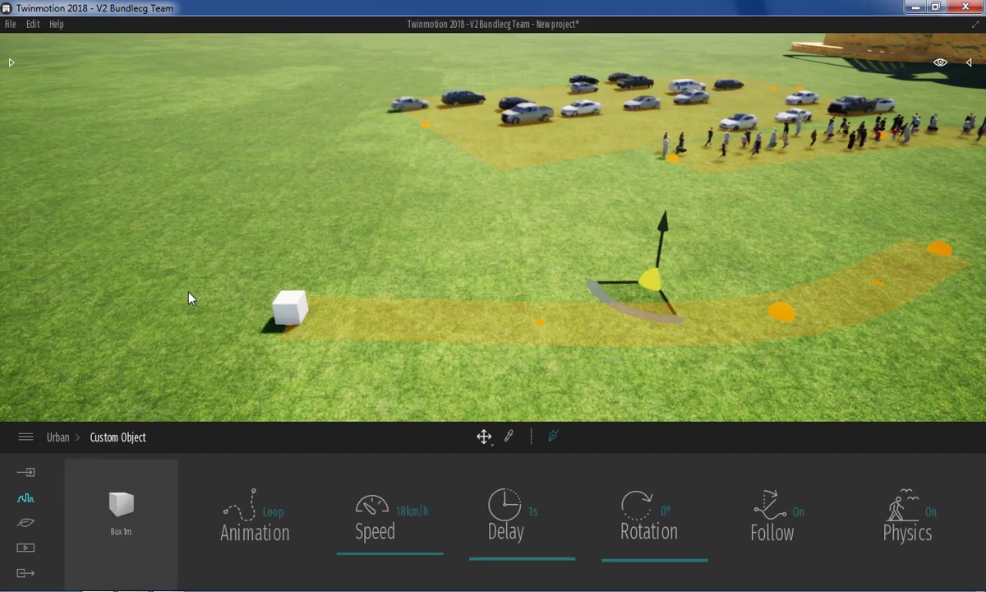
pyautogui.click(115, 461)
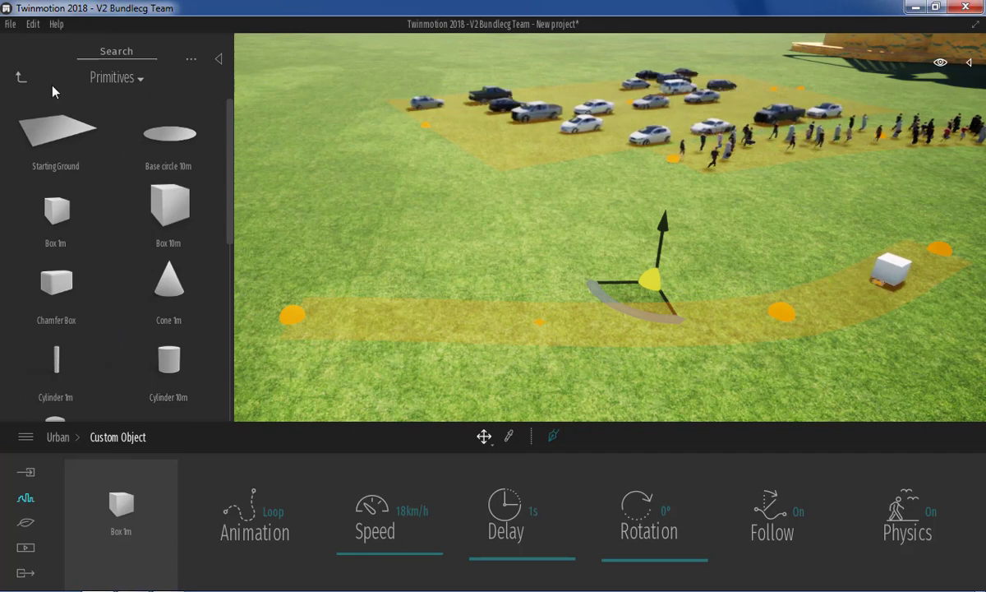
pyautogui.click(20, 78)
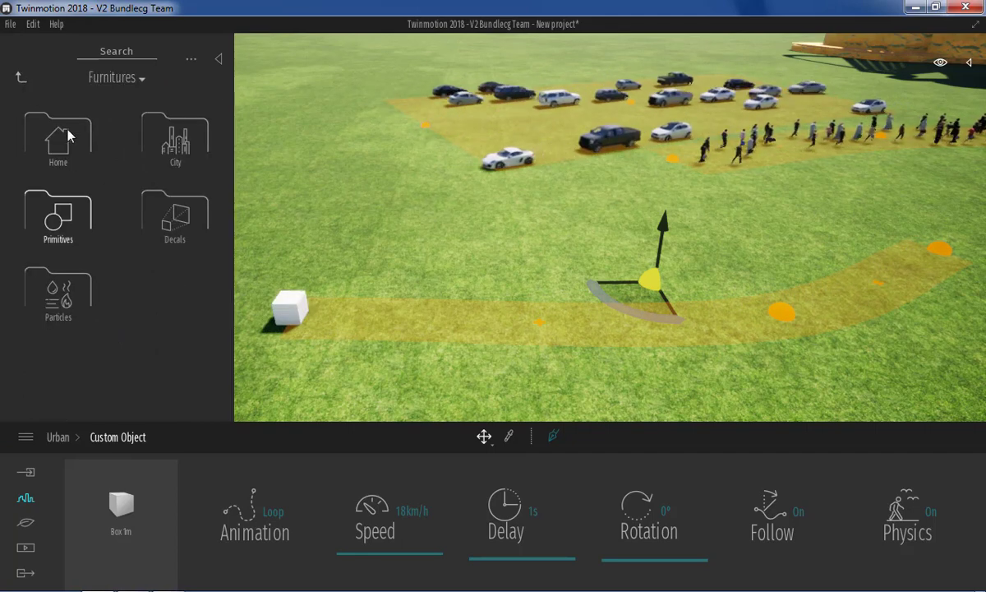
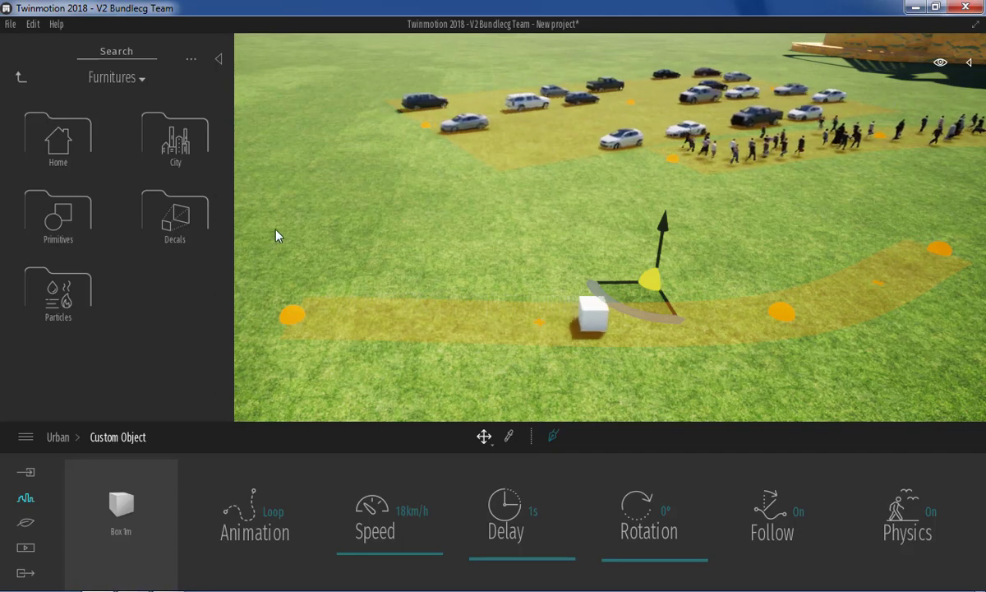
# - Navigate the asset library from the top categories to Vehicles > Cars
pyautogui.click(20, 77)
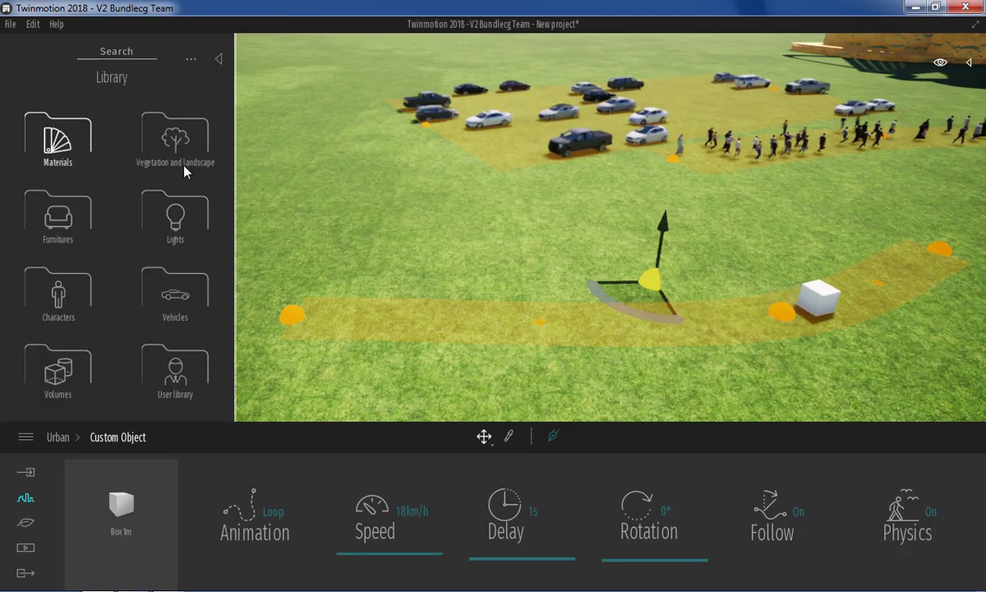
pyautogui.click(158, 306)
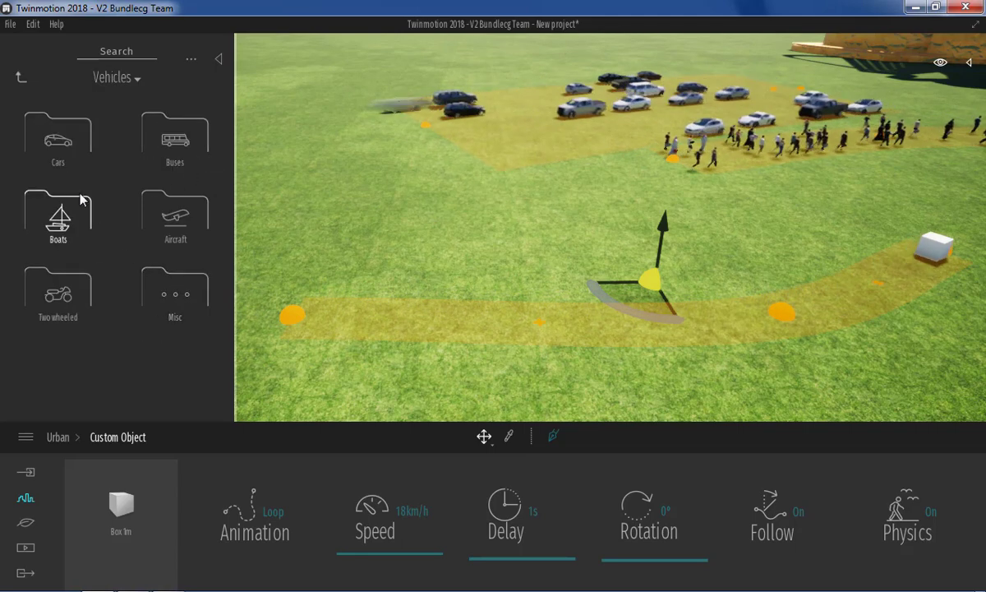
pyautogui.click(61, 141)
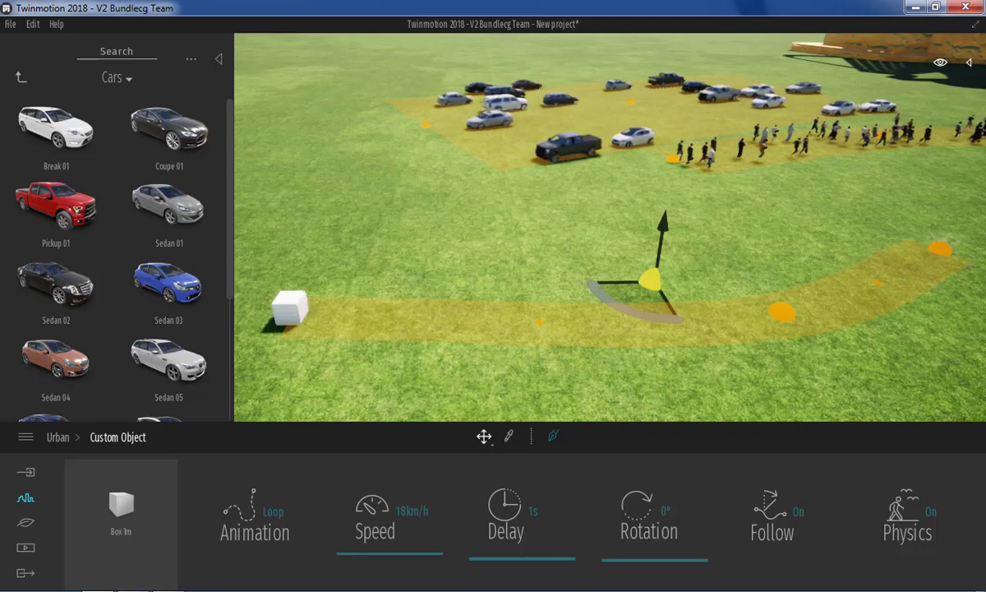
pyautogui.click(169, 581)
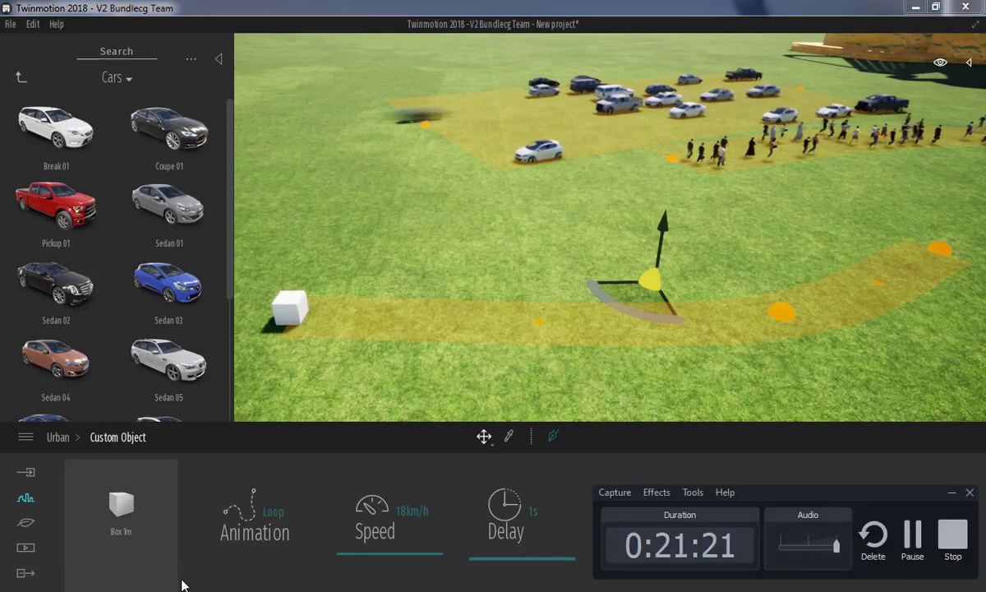
pyautogui.click(910, 539)
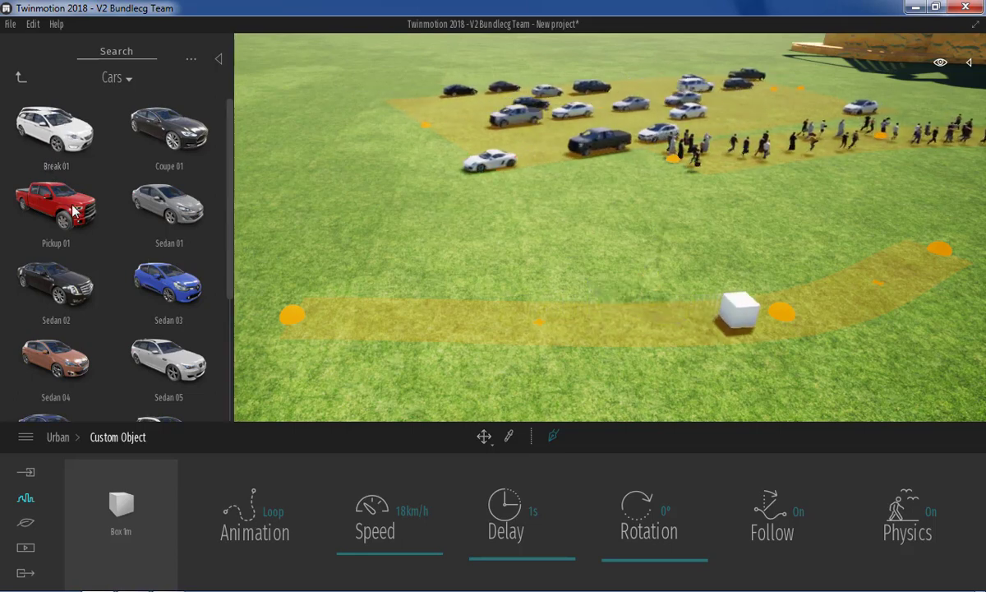
# - Swap the path's box for the Break 01 car, then fly the camera toward the tower and parked cars
pyautogui.moveTo(54, 130); pyautogui.dragTo(121, 501)
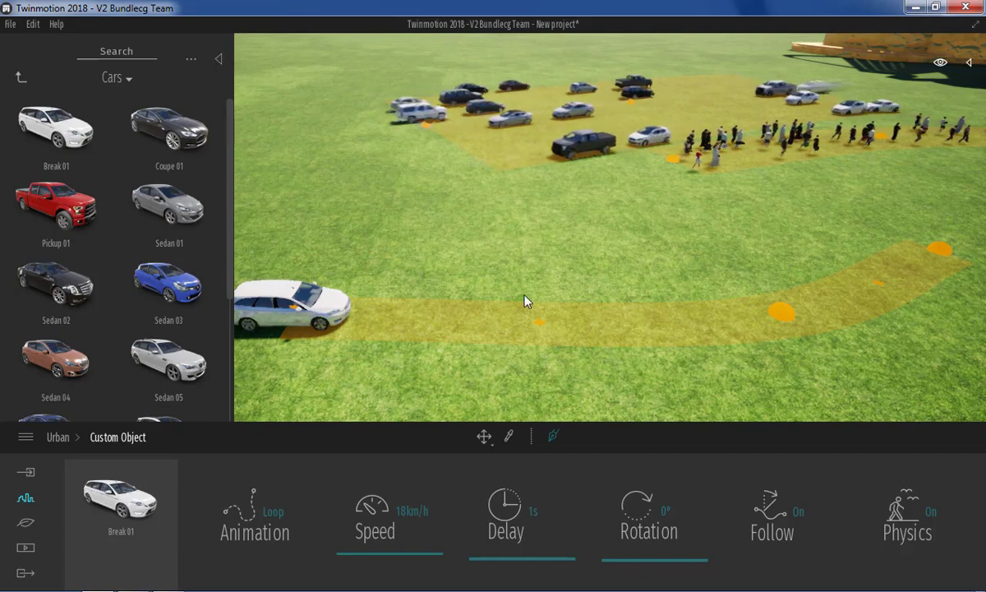
pyautogui.press('Left')
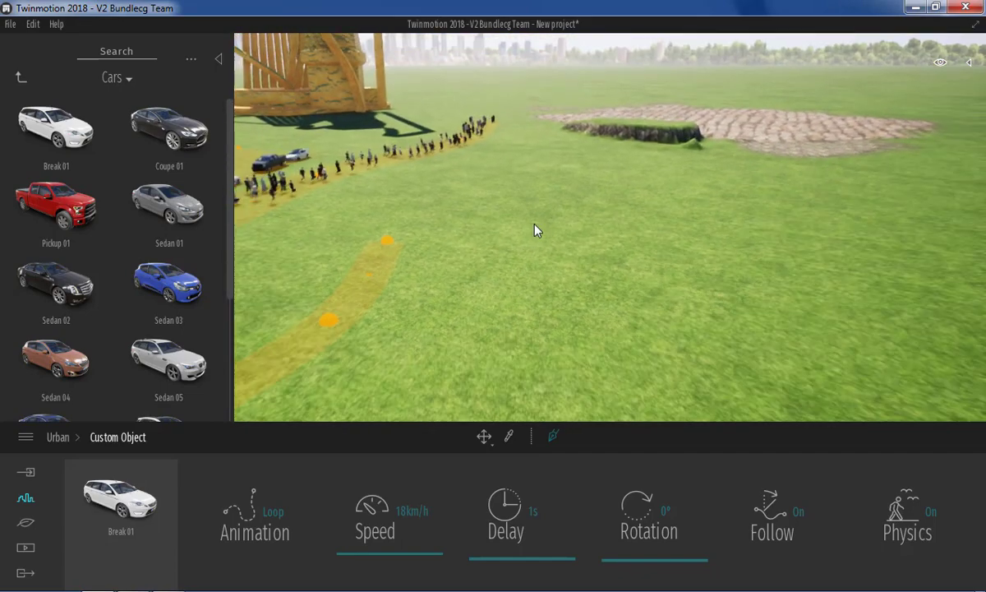
pyautogui.press('Left')
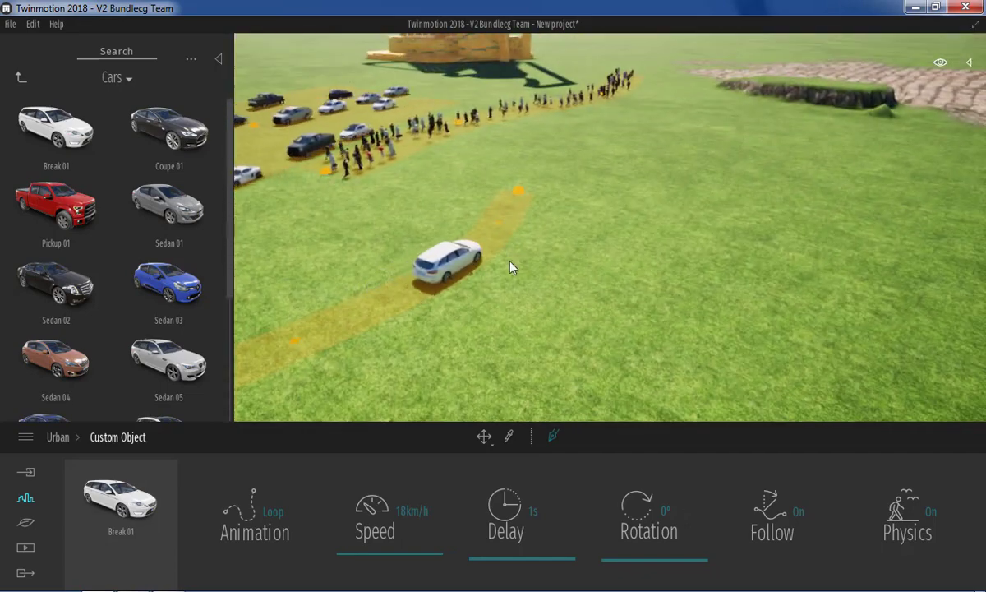
pyautogui.press('Up')
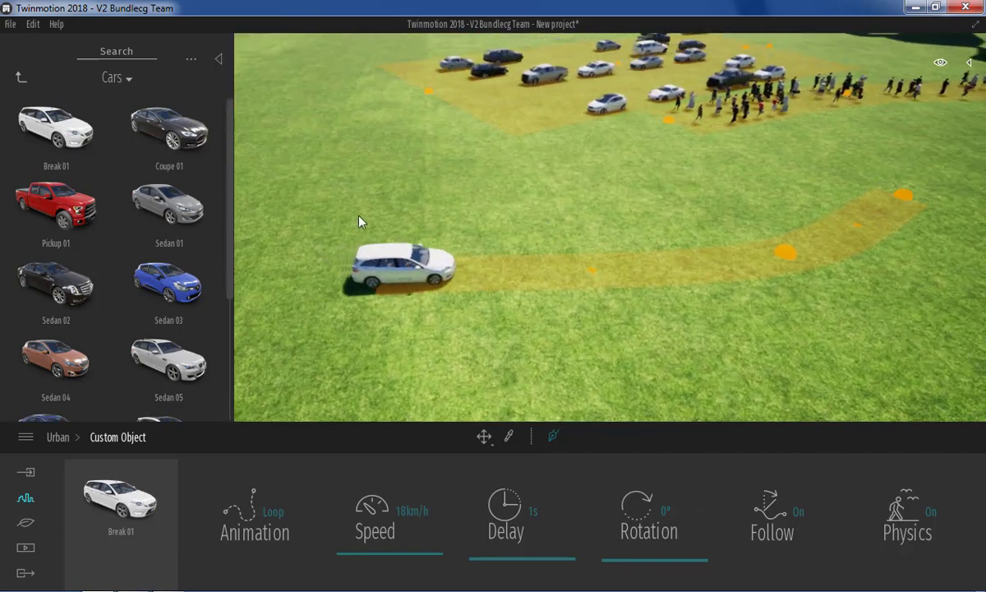
pyautogui.click(19, 79)
# - Put the 747 Flying airliner on the path at 66 km/h, toggling Follow off and back on
pyautogui.click(177, 206)
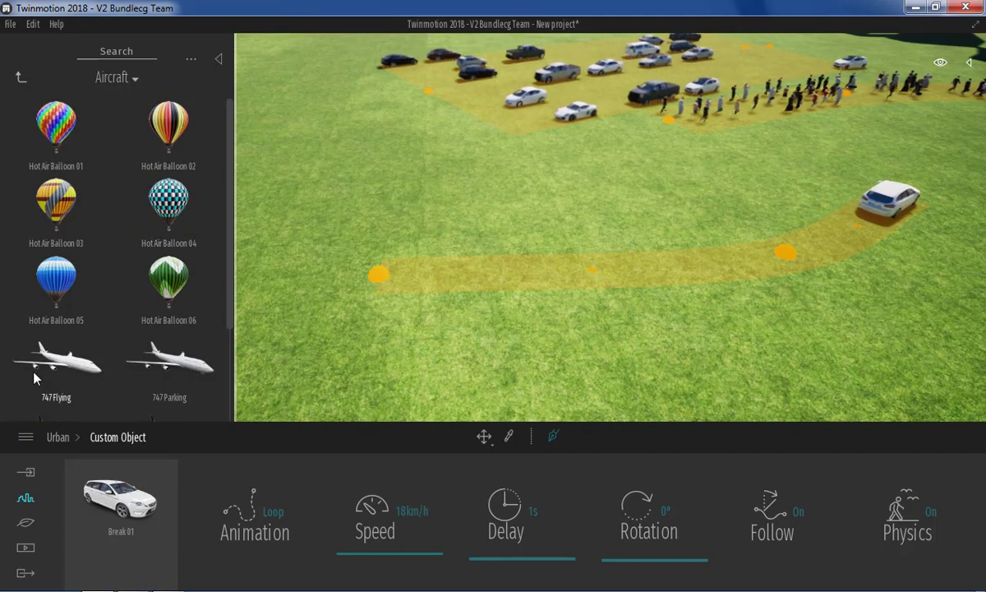
pyautogui.moveTo(36, 378); pyautogui.dragTo(113, 515)
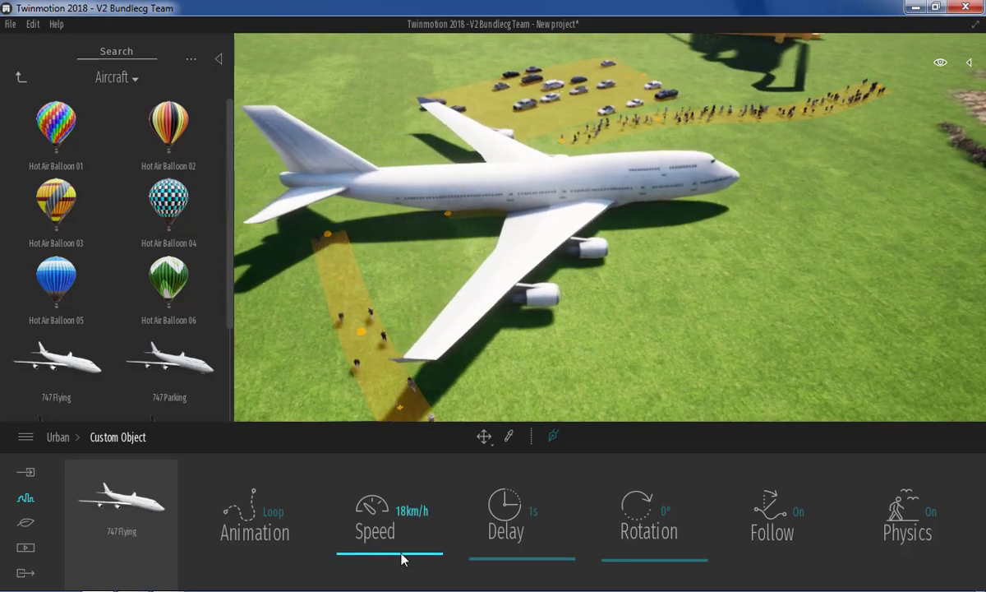
pyautogui.moveTo(402, 559); pyautogui.dragTo(406, 417)
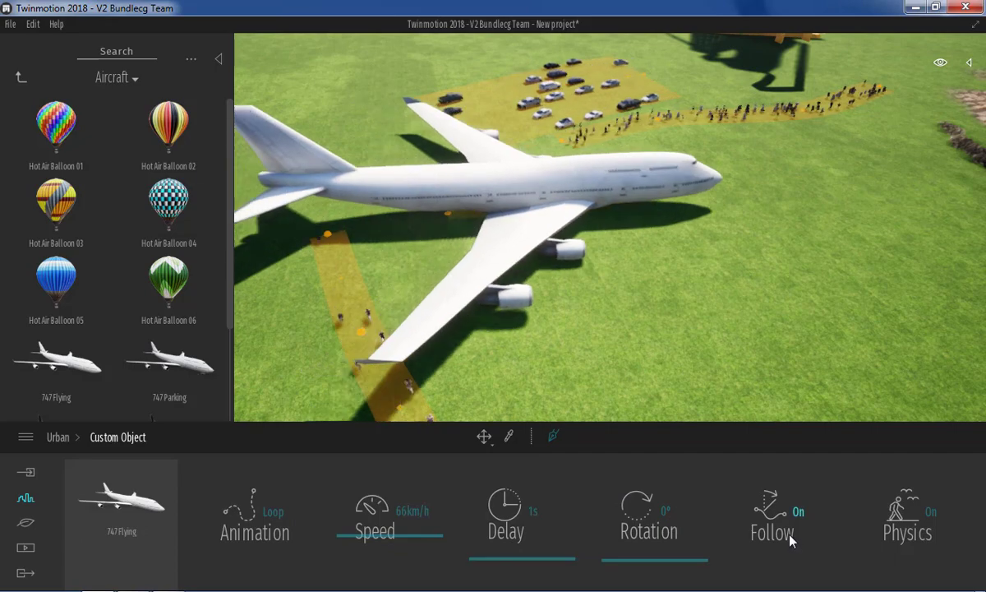
pyautogui.click(797, 512)
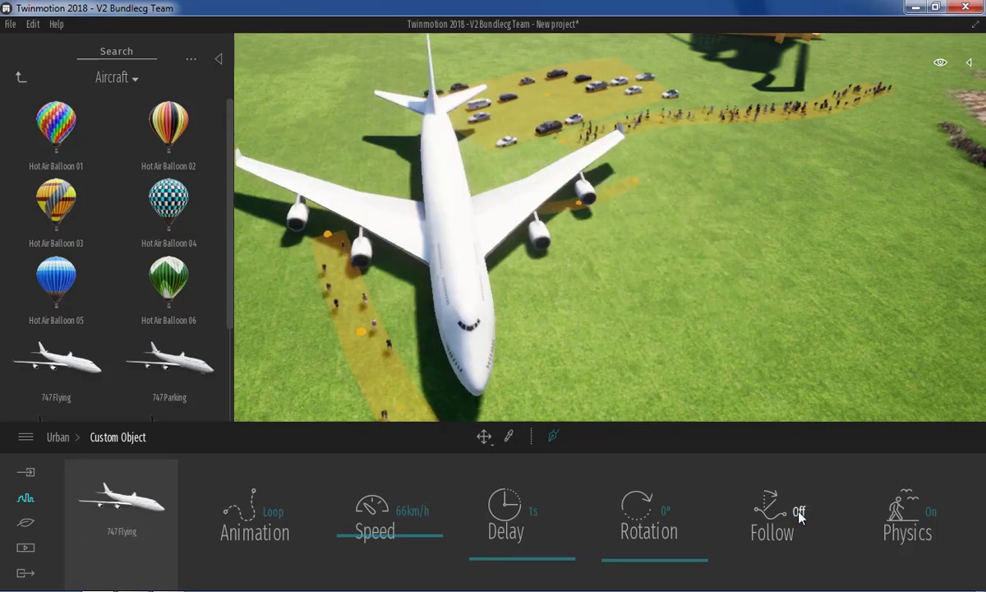
pyautogui.click(798, 513)
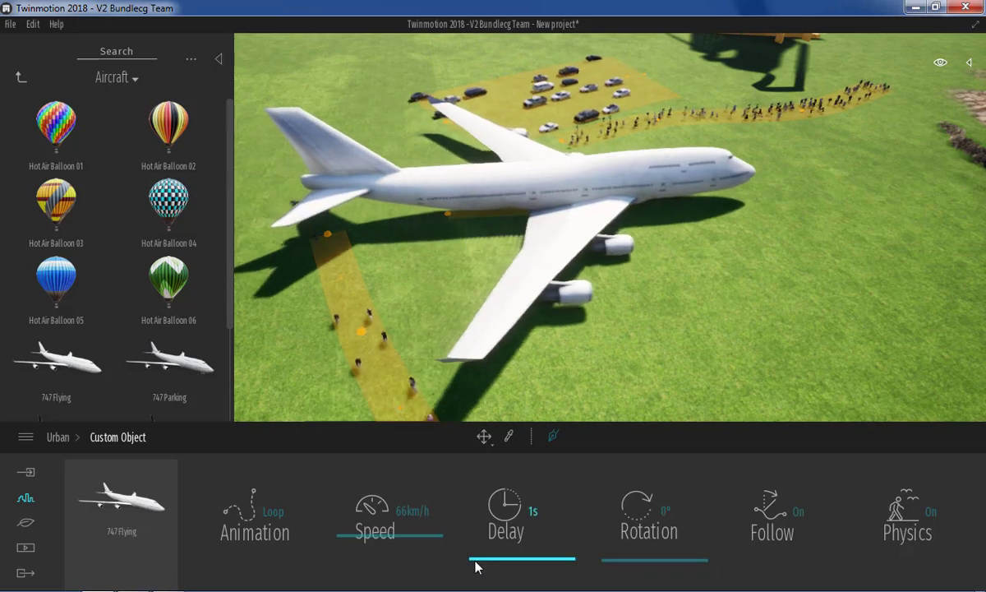
# - Set a 9 s delay, try rotations of 57° and 125°, then reset rotation to 0°
pyautogui.moveTo(502, 562); pyautogui.dragTo(521, 547)
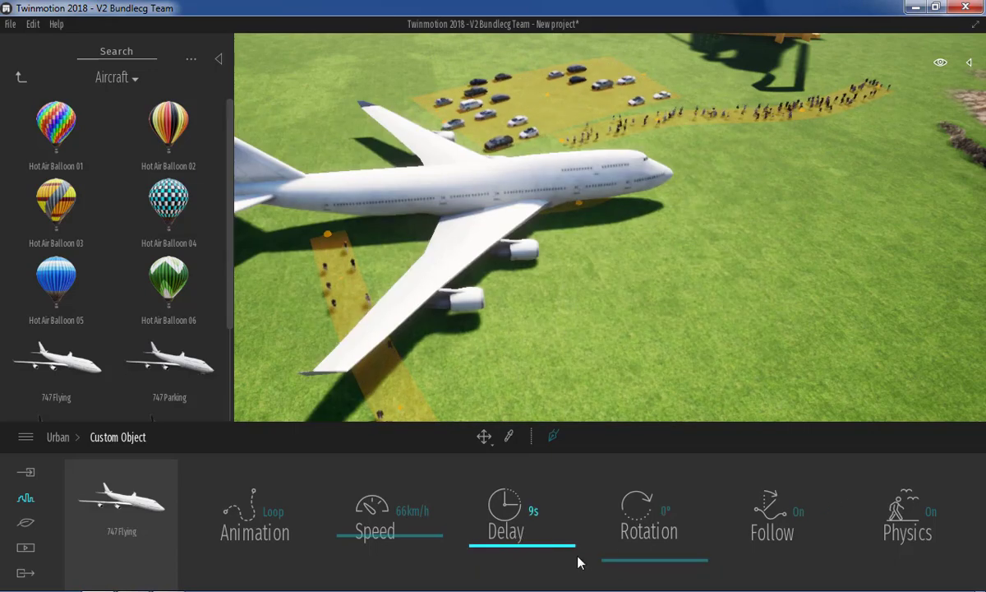
pyautogui.moveTo(650, 561); pyautogui.dragTo(661, 549)
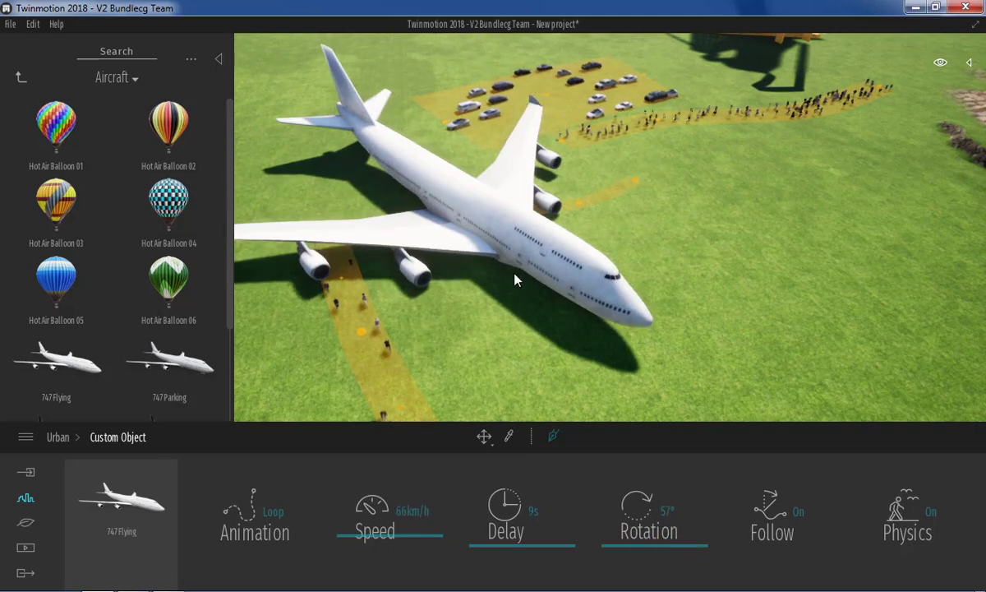
pyautogui.moveTo(659, 532); pyautogui.dragTo(669, 528)
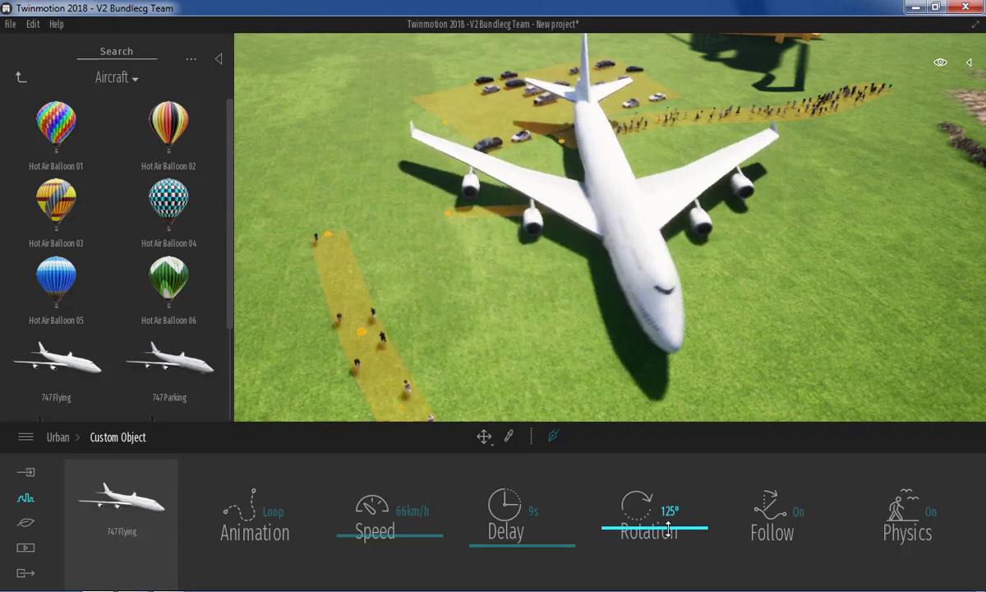
pyautogui.moveTo(640, 536); pyautogui.dragTo(646, 561)
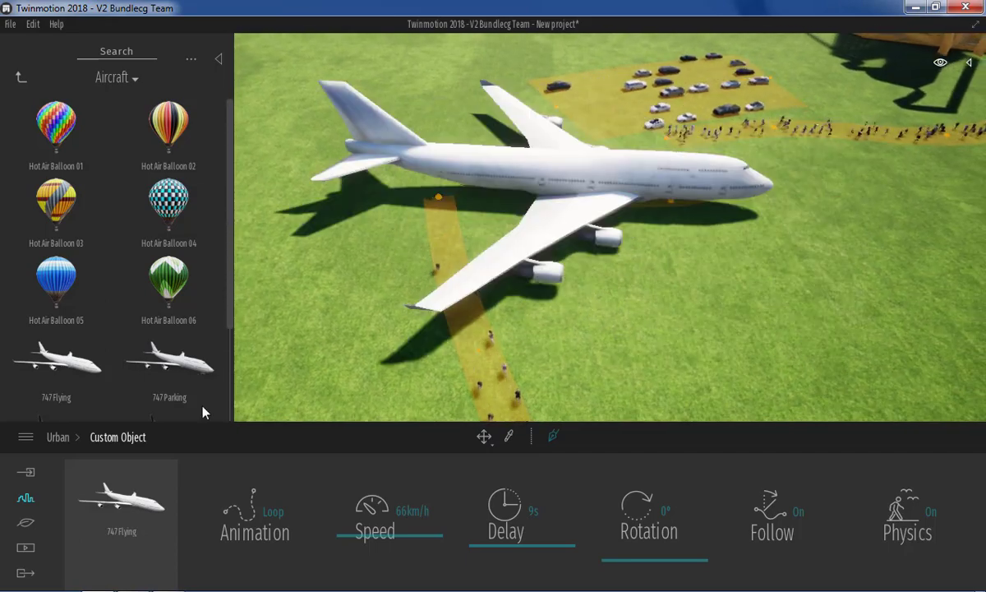
# - Replace the 747 on the path with the Adil figure from Characters > Humans
pyautogui.click(18, 78)
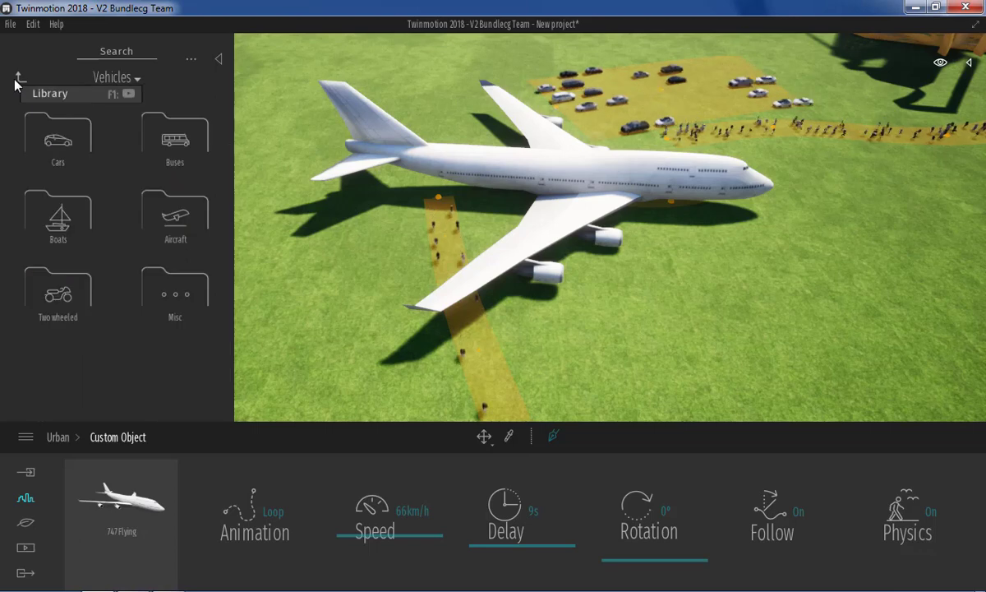
pyautogui.click(18, 79)
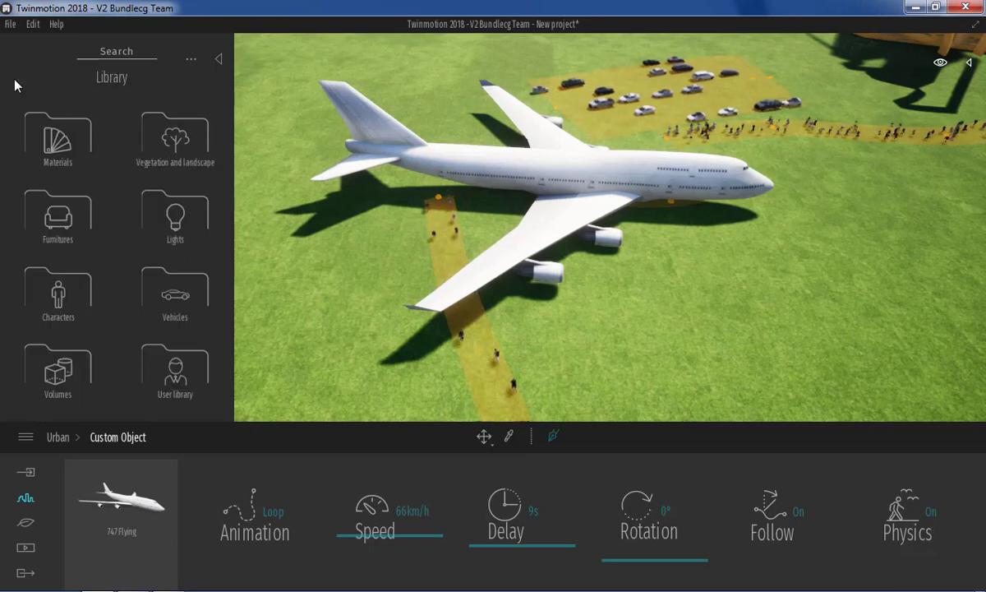
pyautogui.click(44, 296)
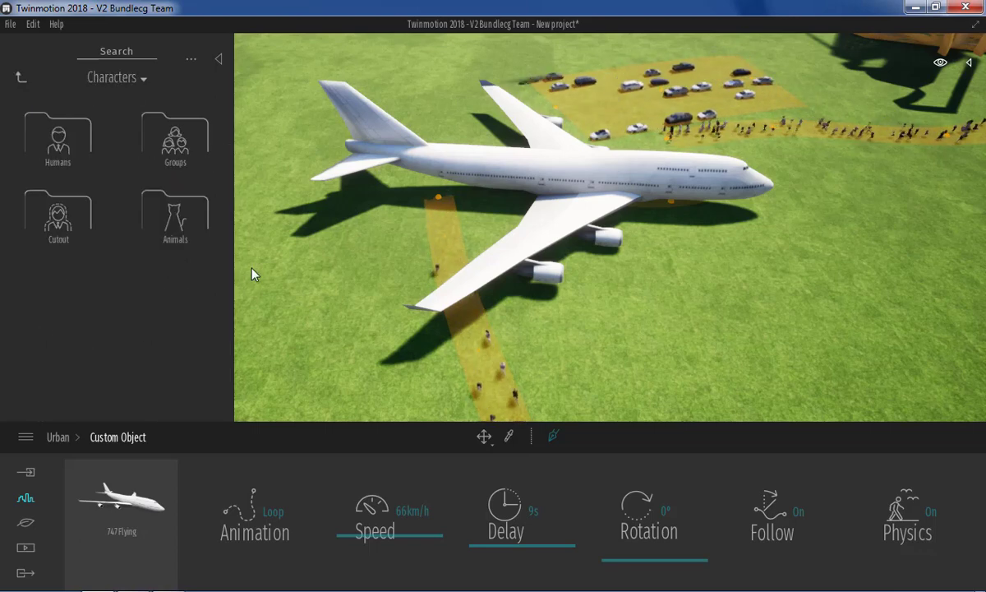
pyautogui.click(66, 147)
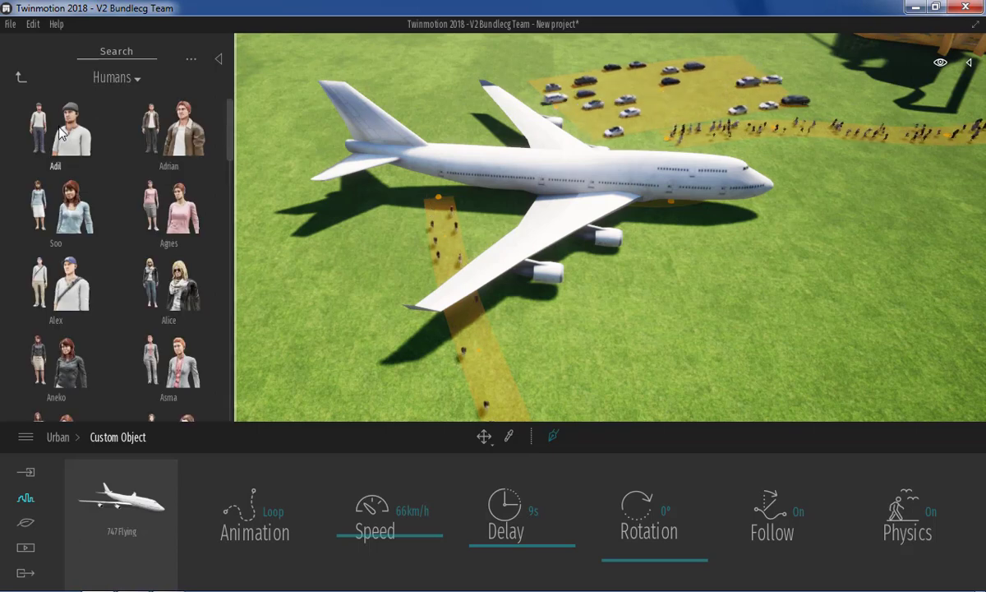
pyautogui.moveTo(58, 127); pyautogui.dragTo(113, 524)
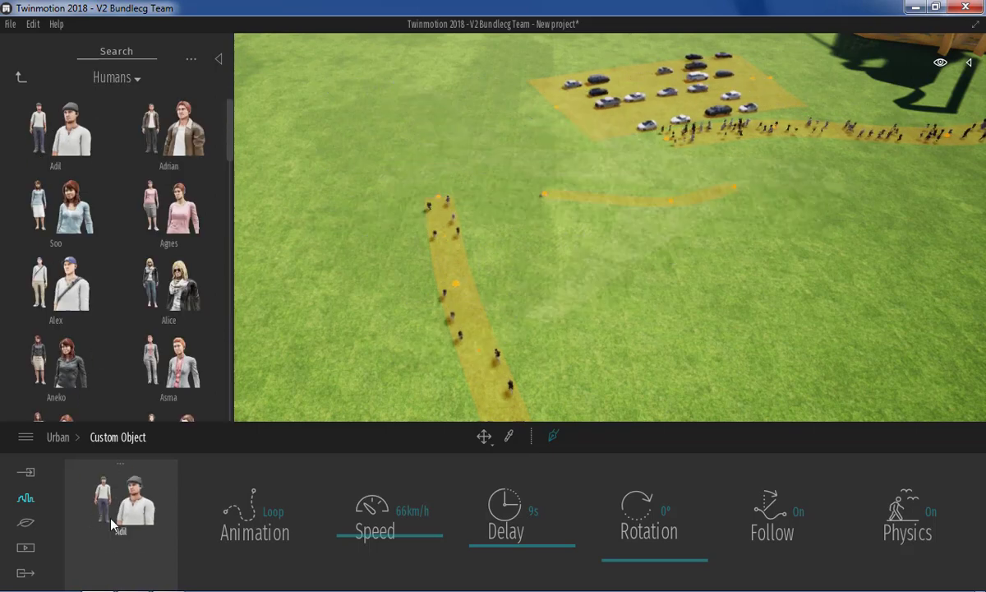
# - Move the camera across the field to follow the walking character and show the cars
pyautogui.scroll(2, 574, 219)
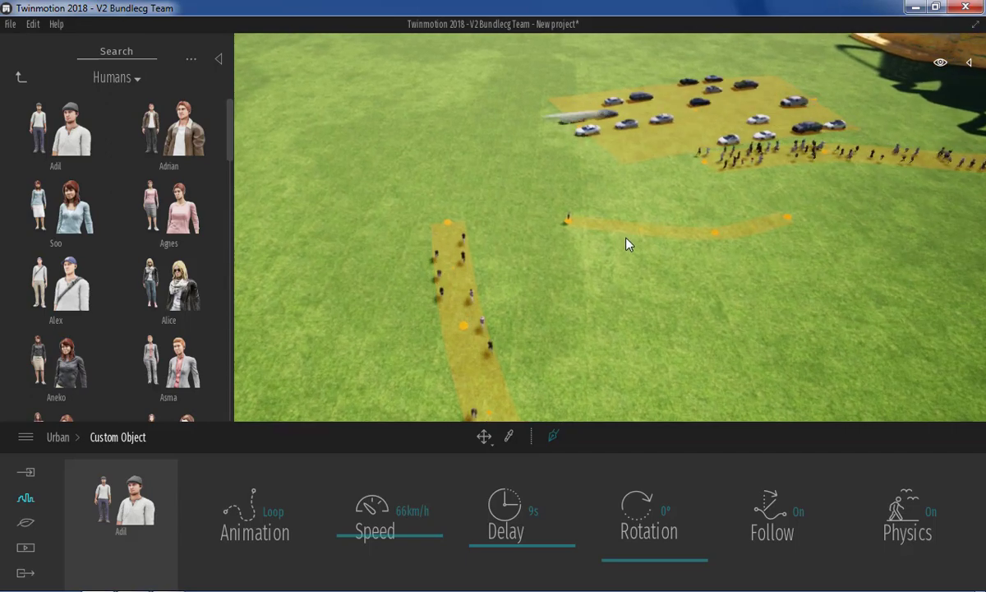
pyautogui.press('Right')
pyautogui.press('Up')
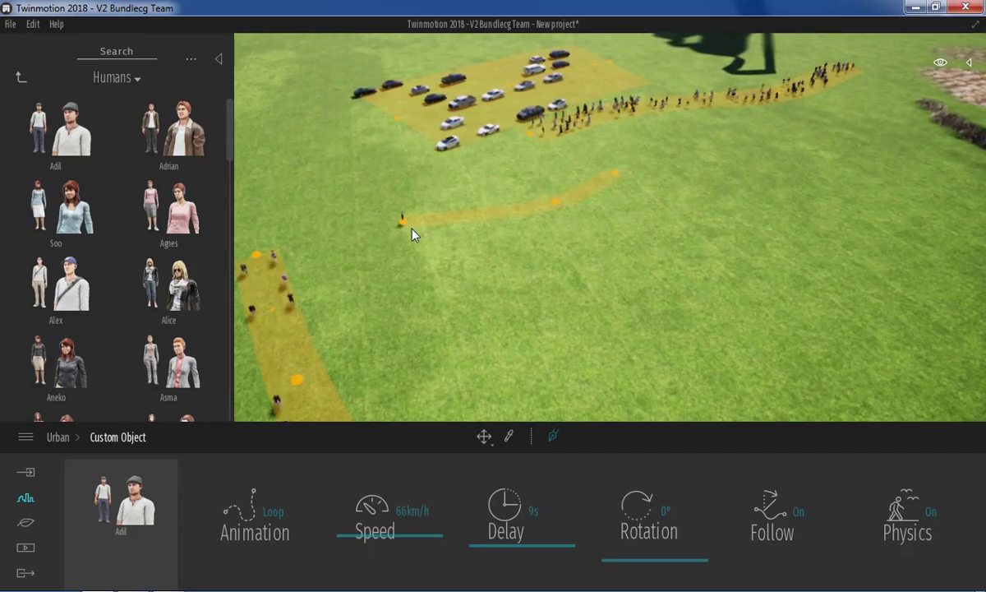
pyautogui.press('Up')
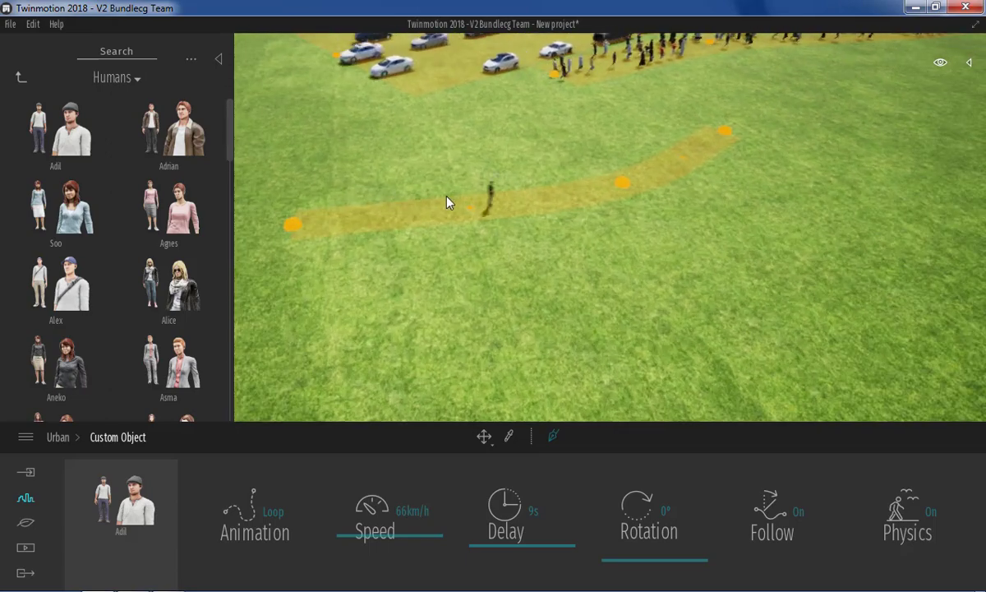
pyautogui.press('Up')
pyautogui.press('Left')
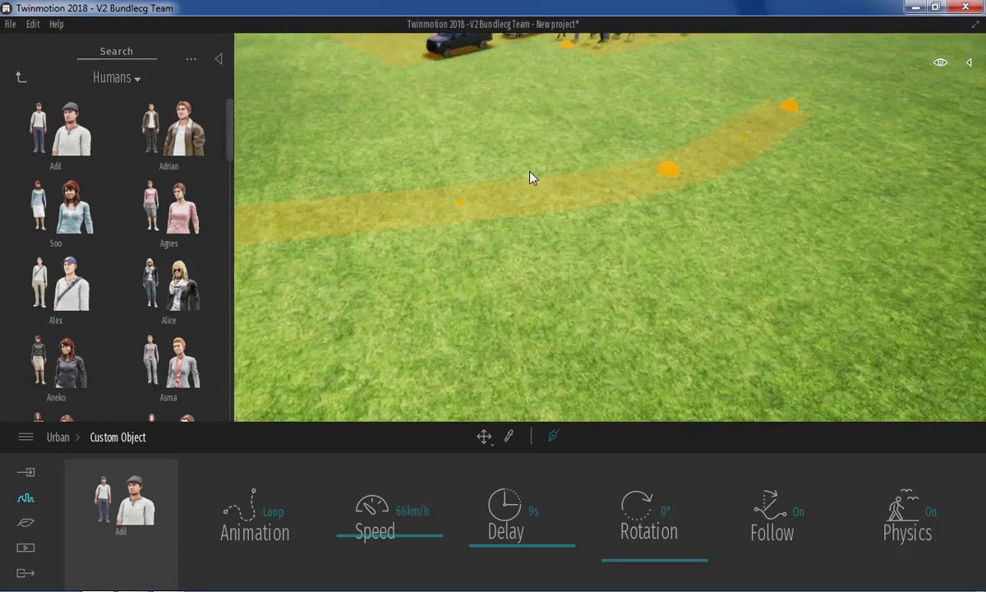
pyautogui.press('Right')
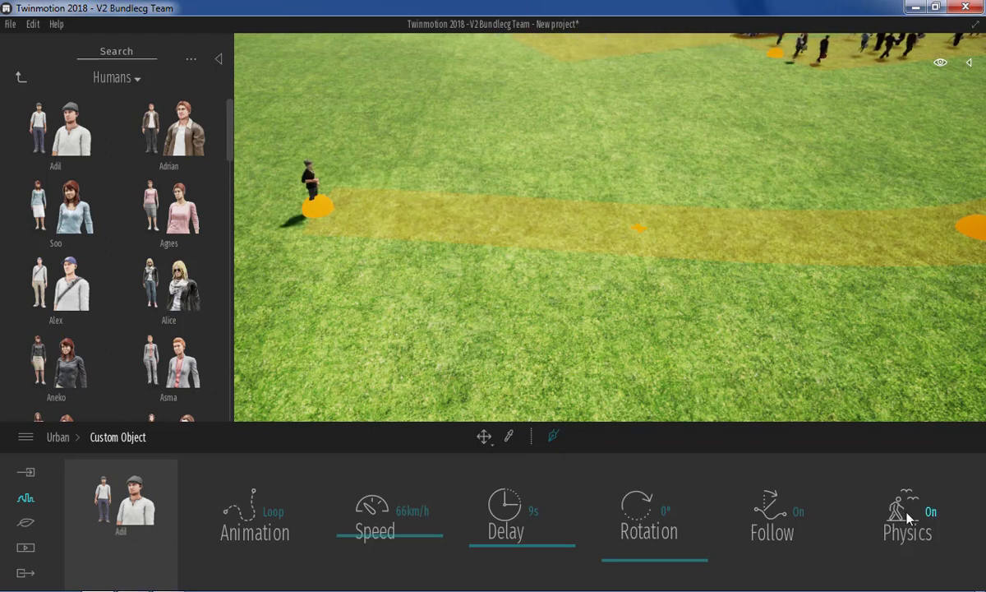
# - Swing the view around the walking figure and return to the top of the asset library
pyautogui.moveTo(612, 359); pyautogui.dragTo(608, 345)
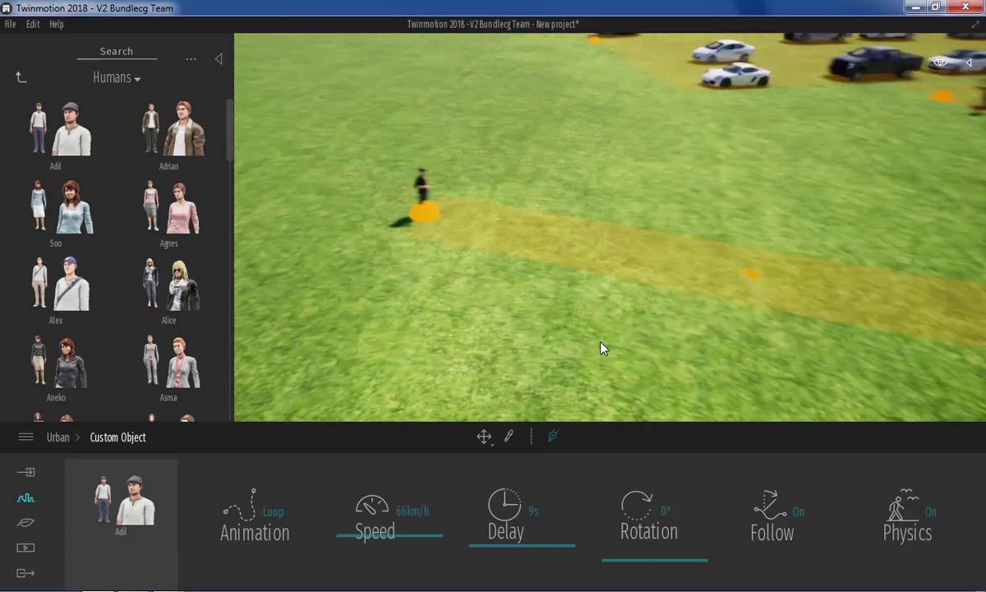
pyautogui.scroll(-3, 603, 347)
pyautogui.scroll(-3, 603, 347)
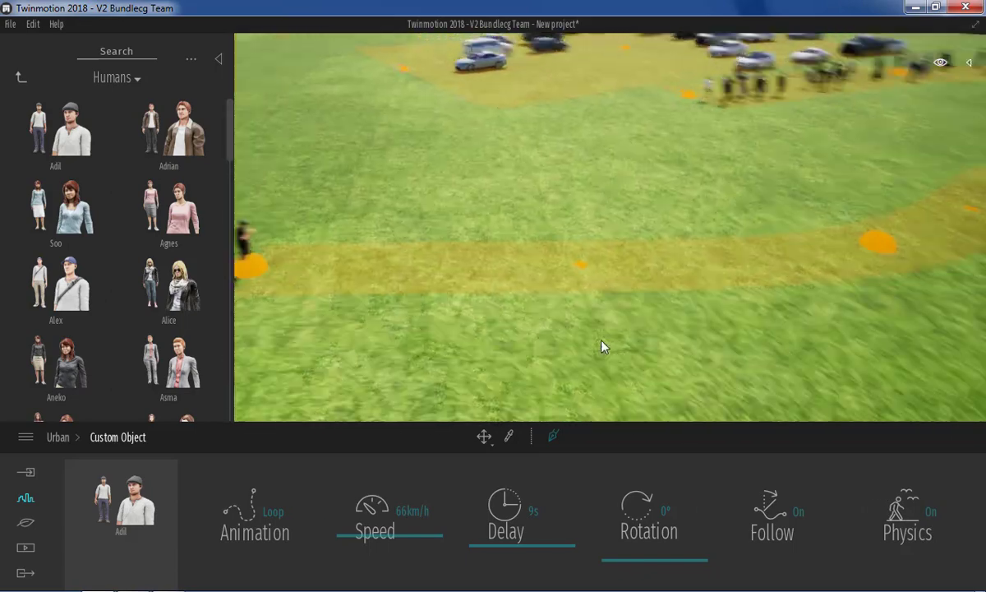
pyautogui.click(20, 77)
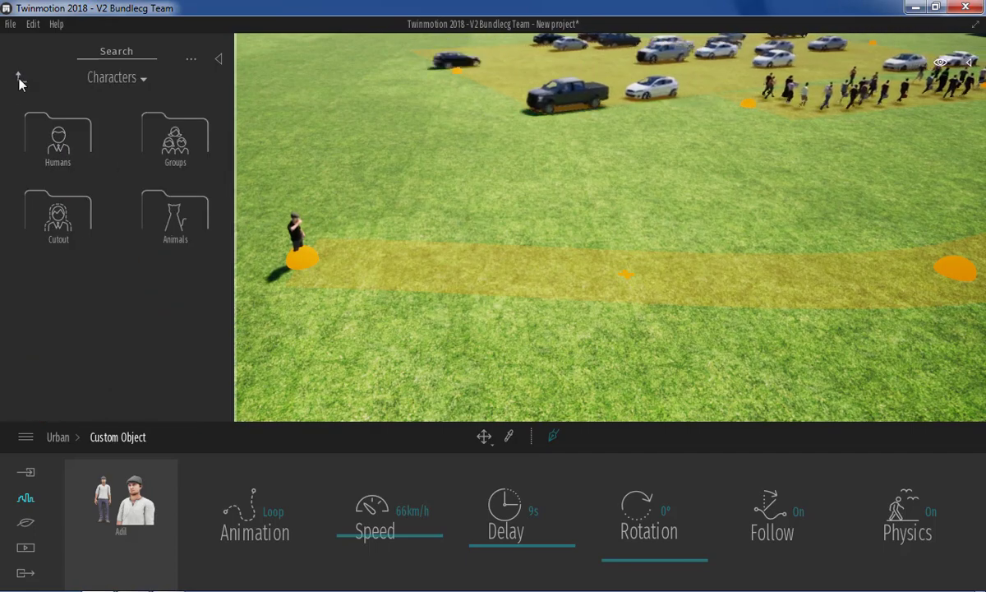
pyautogui.click(18, 77)
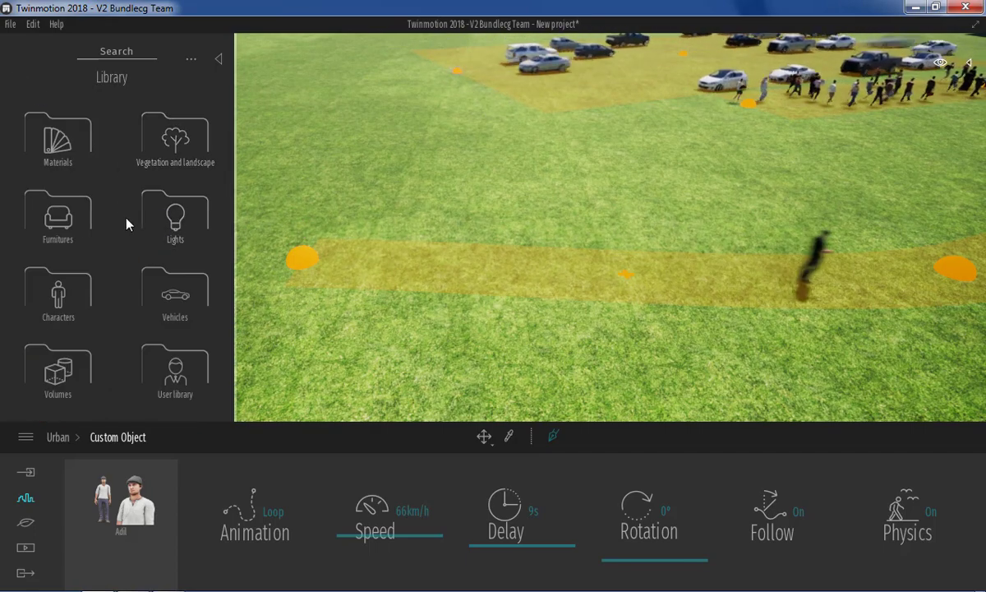
# - Browse the Aircraft models under Vehicles, then go back to the Vehicles categories
pyautogui.click(166, 296)
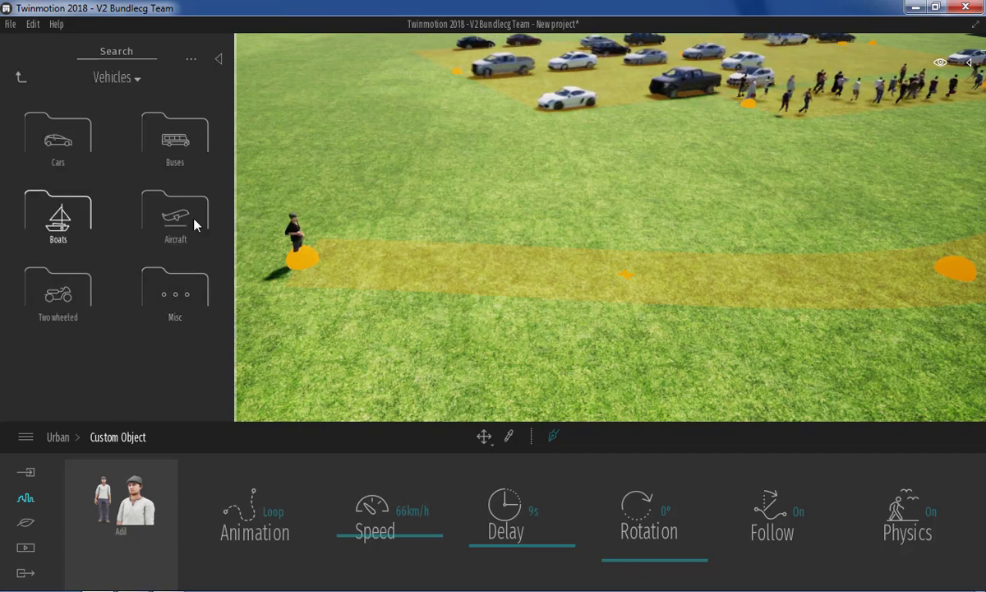
pyautogui.click(134, 222)
pyautogui.scroll(-2, 130, 247)
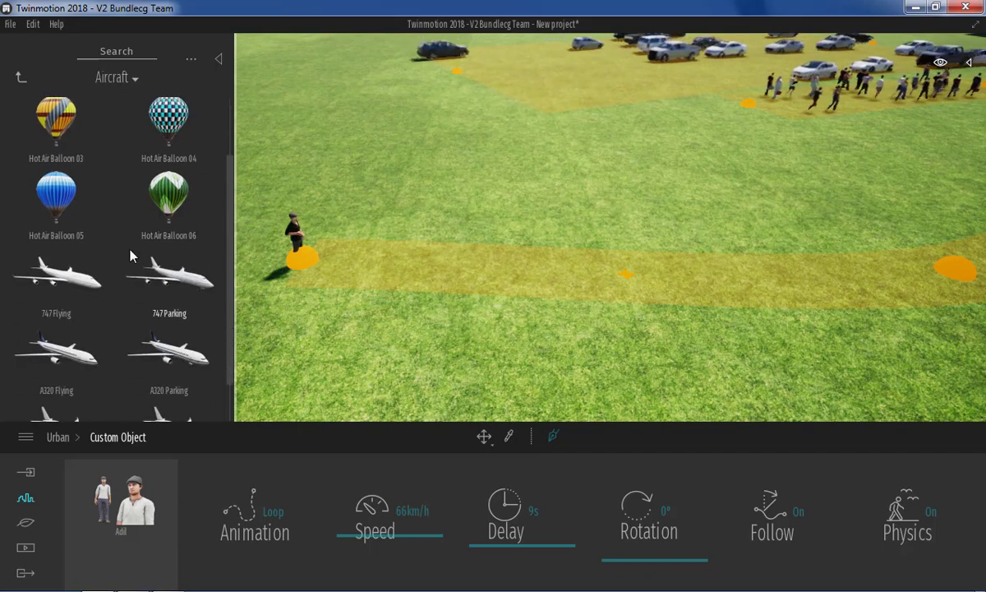
pyautogui.scroll(-1, 130, 247)
pyautogui.scroll(2, 127, 251)
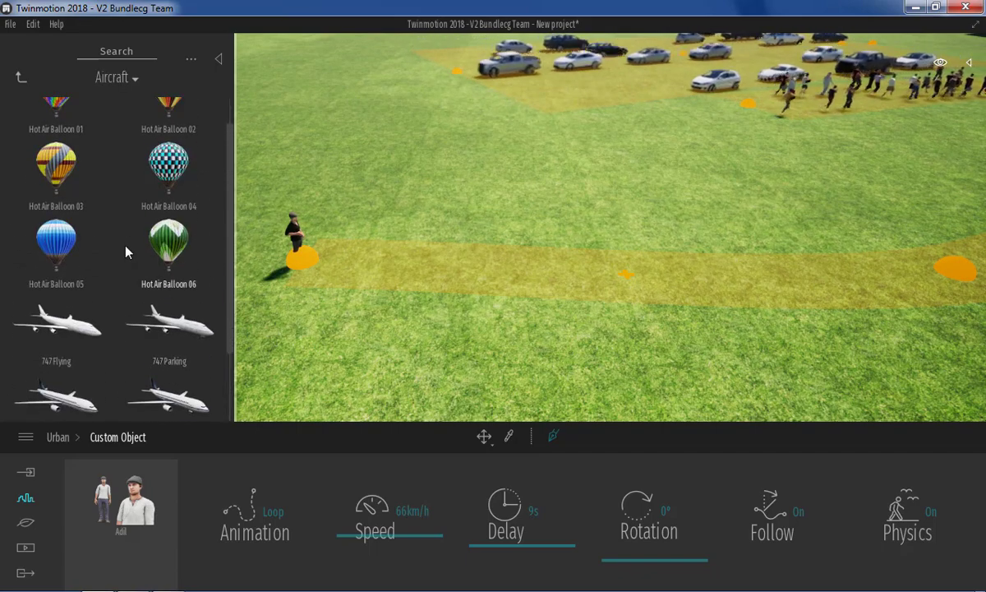
pyautogui.click(20, 78)
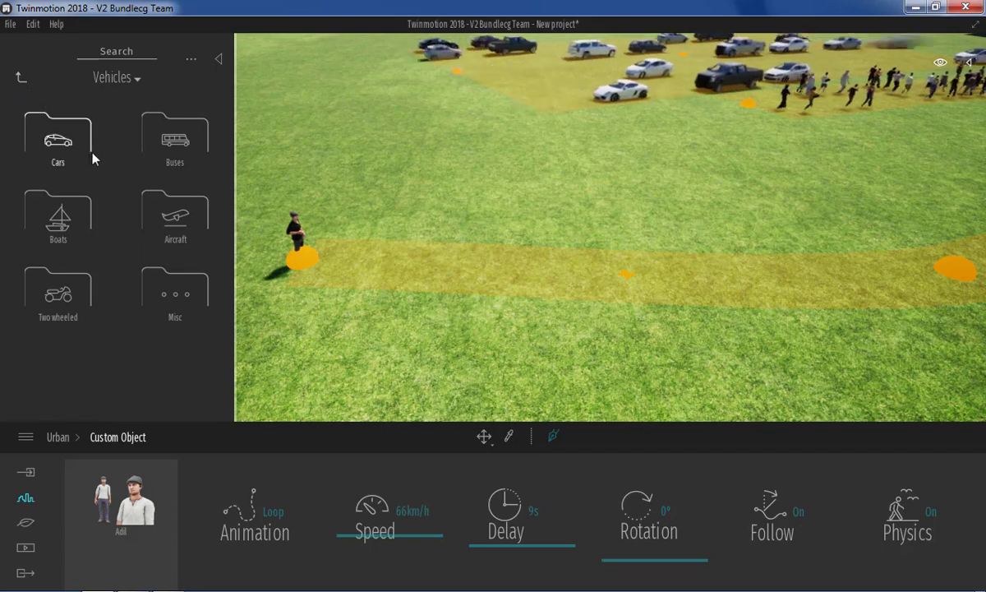
# - Drag Sailing ship 02 from the Boats folder onto the path's Custom Object slot
pyautogui.click(64, 213)
pyautogui.scroll(-2, 85, 189)
pyautogui.scroll(-2, 78, 246)
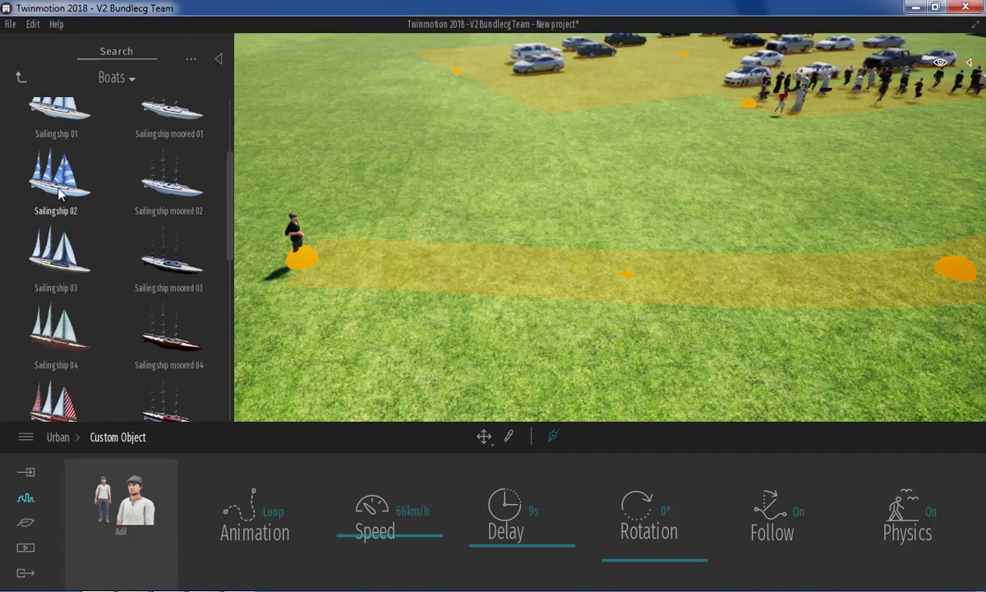
pyautogui.moveTo(48, 186); pyautogui.dragTo(132, 511)
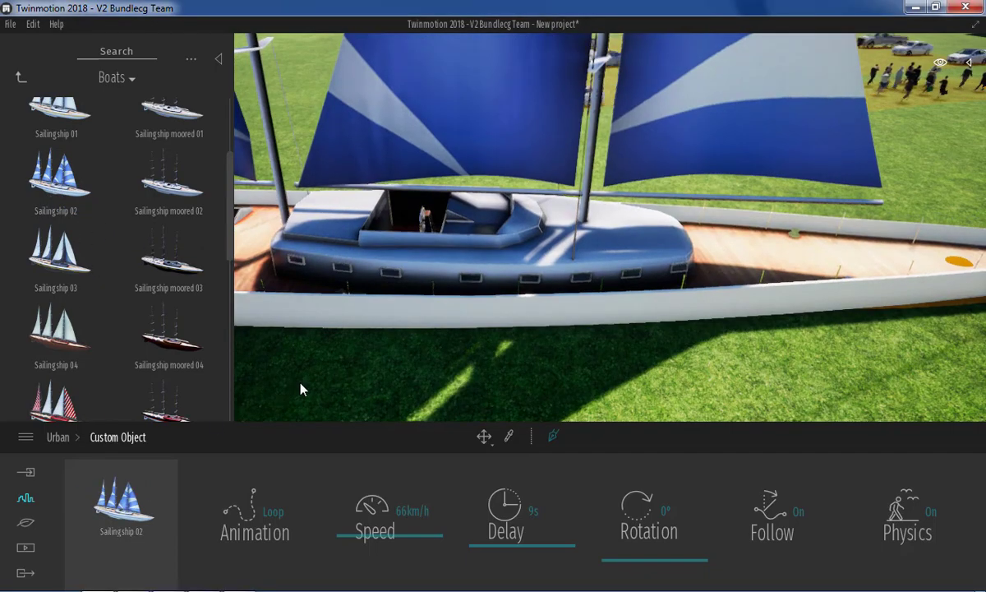
# - Zoom the viewport in and out to inspect the sailing ship on its path
pyautogui.scroll(-2, 535, 260)
pyautogui.scroll(-2, 535, 260)
pyautogui.scroll(-2, 559, 275)
pyautogui.scroll(-1, 580, 289)
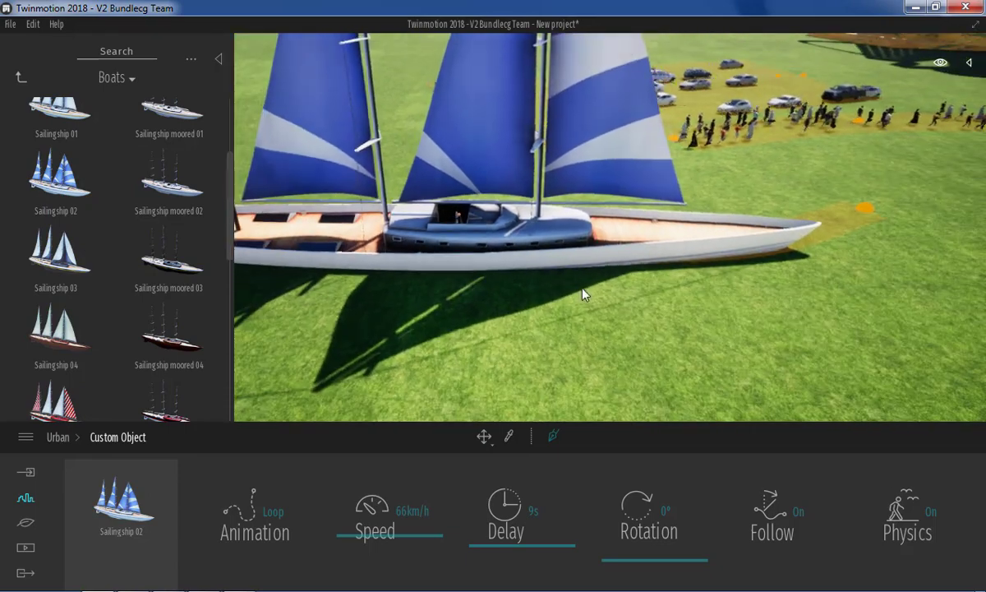
pyautogui.scroll(2, 627, 291)
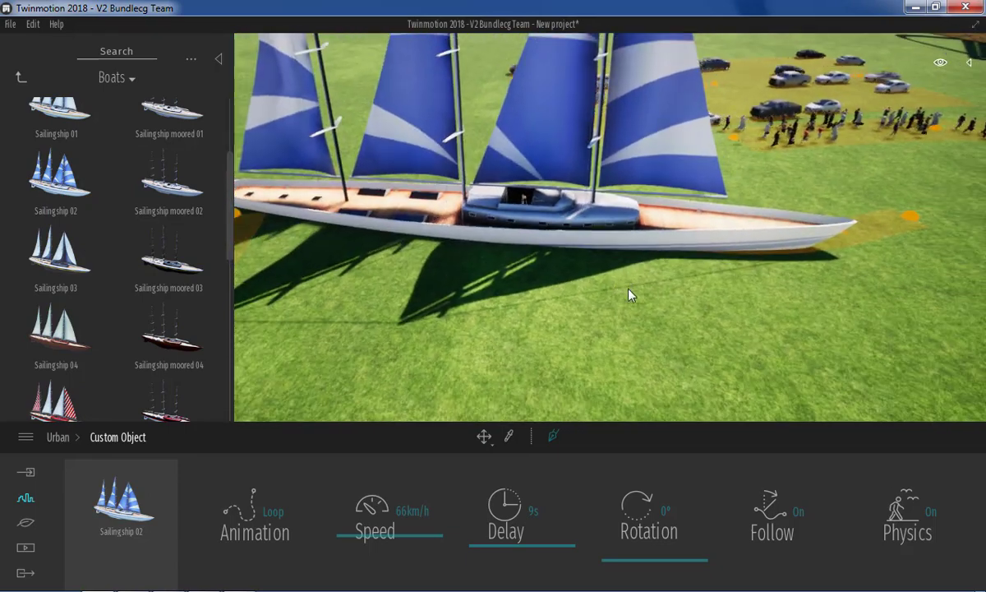
pyautogui.scroll(-1, 630, 292)
pyautogui.scroll(-1, 534, 259)
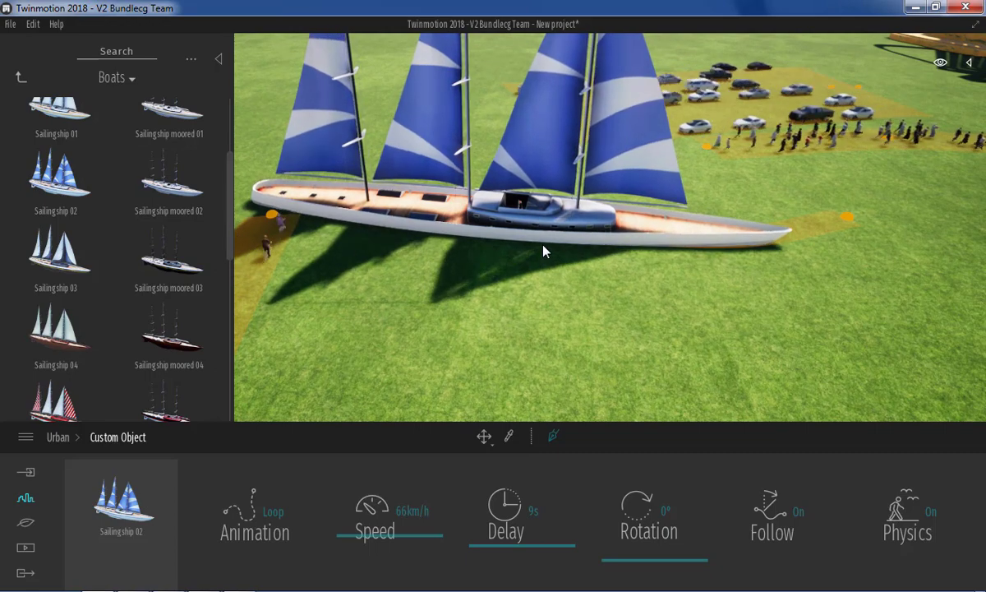
pyautogui.scroll(2, 543, 251)
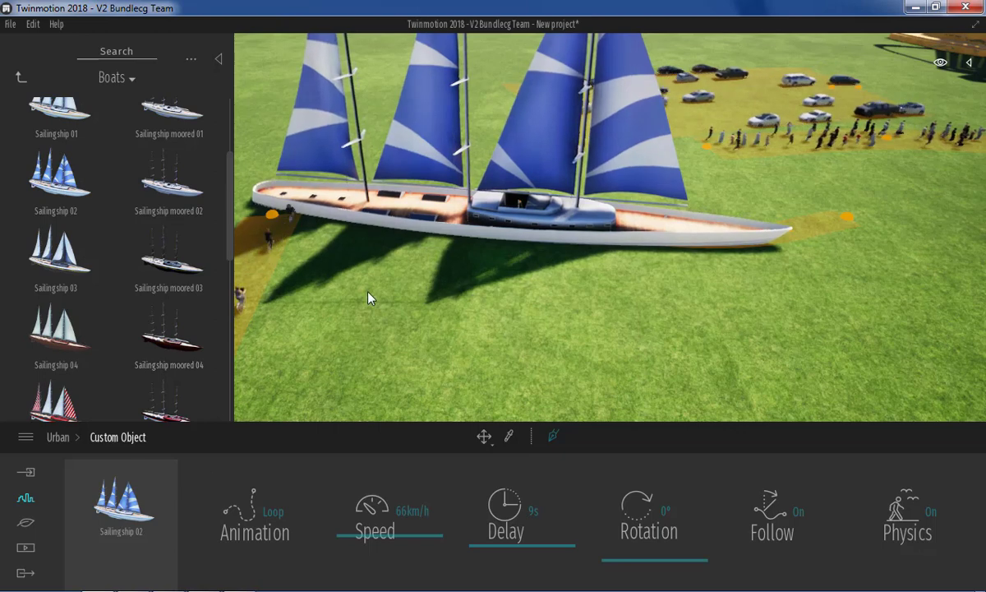
# - Leave the object settings and open Weather under the Nature tab
pyautogui.click(27, 500)
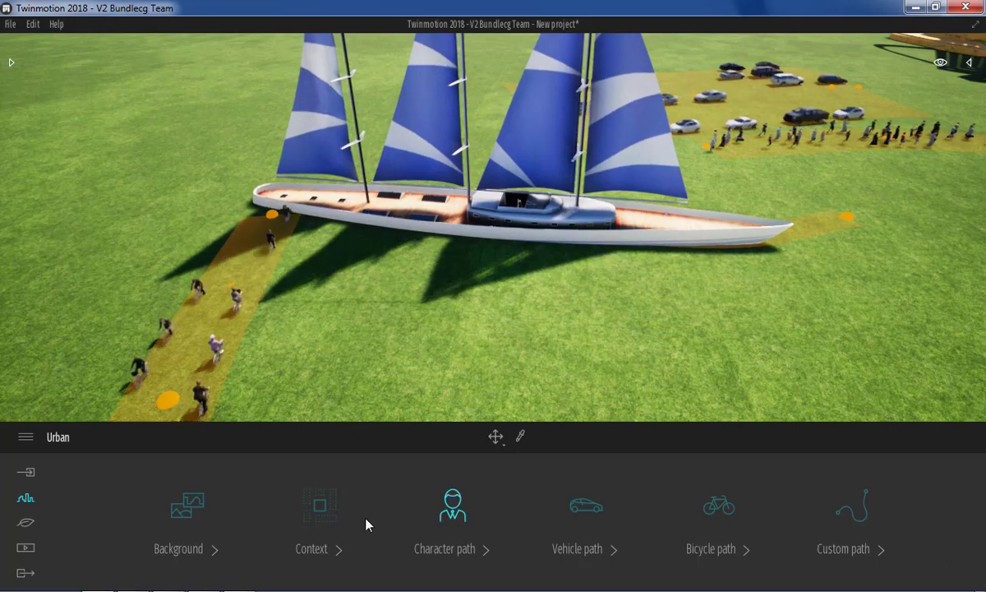
pyautogui.press('Up')
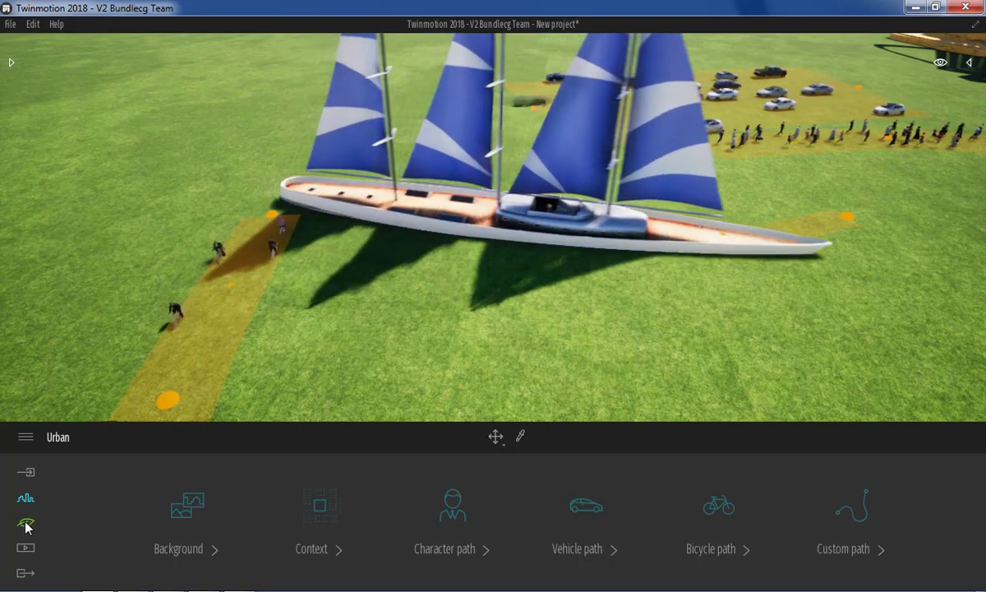
pyautogui.click(26, 524)
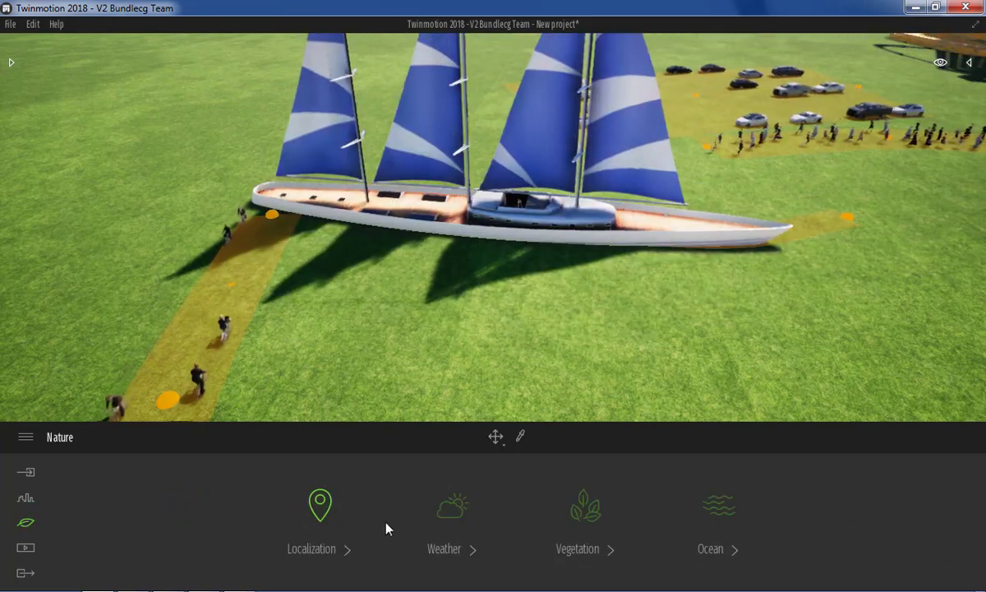
pyautogui.click(452, 511)
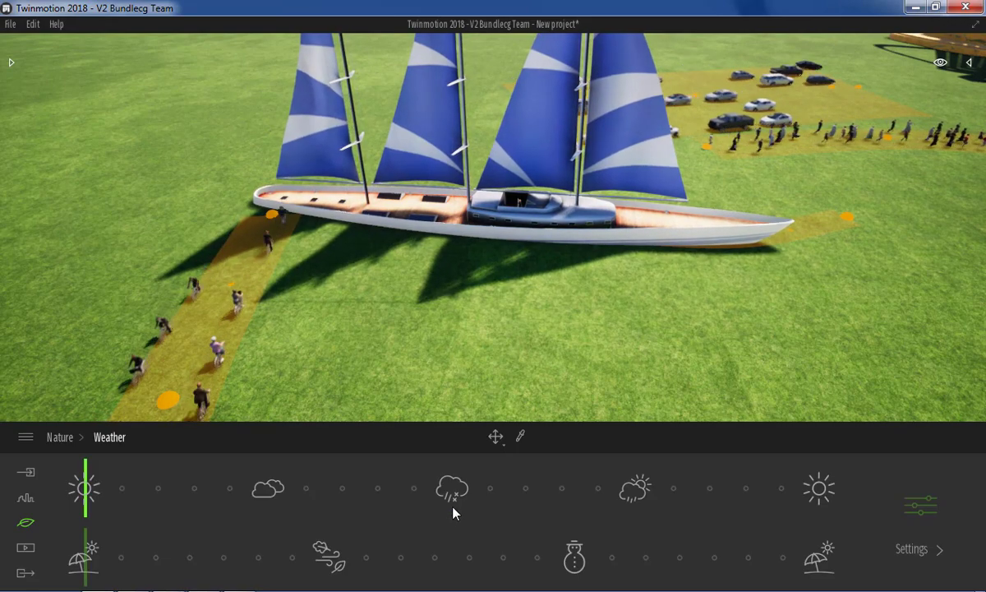
# - Make the time of day slightly later, try winter snow, then slide the season back toward summer
pyautogui.moveTo(85, 489)
pyautogui.mouseDown()
pyautogui.moveTo(688, 487)
pyautogui.moveTo(468, 498)
pyautogui.moveTo(496, 501)
pyautogui.moveTo(835, 491)
pyautogui.moveTo(496, 489)
pyautogui.moveTo(98, 504)
pyautogui.mouseUp()
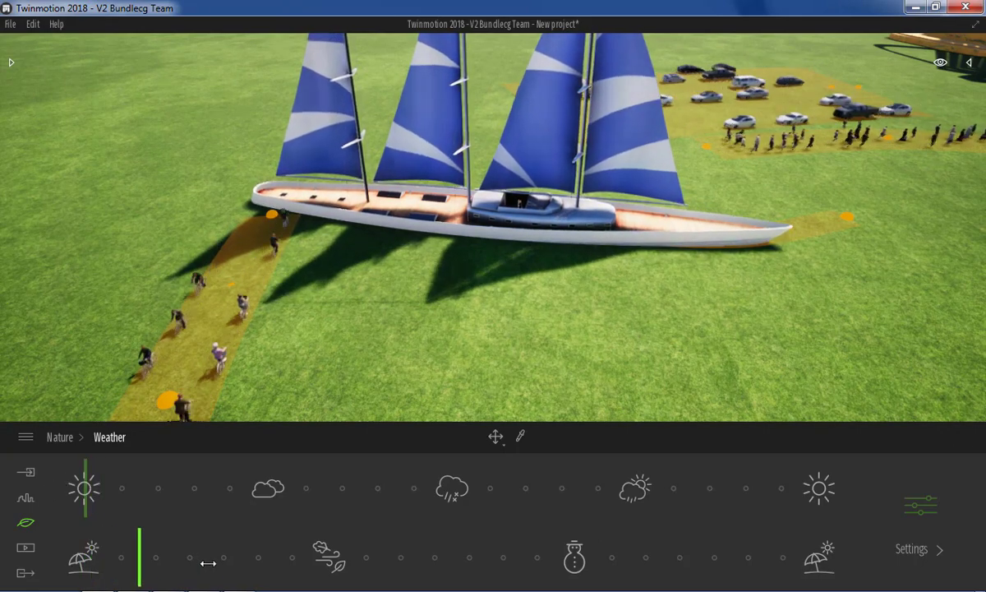
pyautogui.moveTo(326, 560)
pyautogui.mouseDown()
pyautogui.moveTo(697, 556)
pyautogui.moveTo(785, 564)
pyautogui.mouseUp()
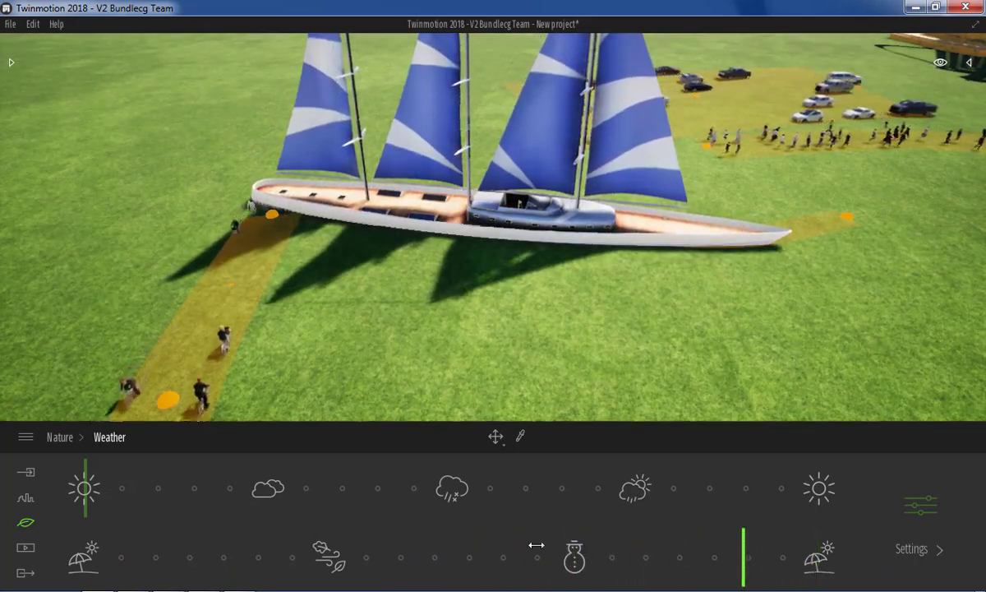
pyautogui.moveTo(536, 545); pyautogui.dragTo(360, 567)
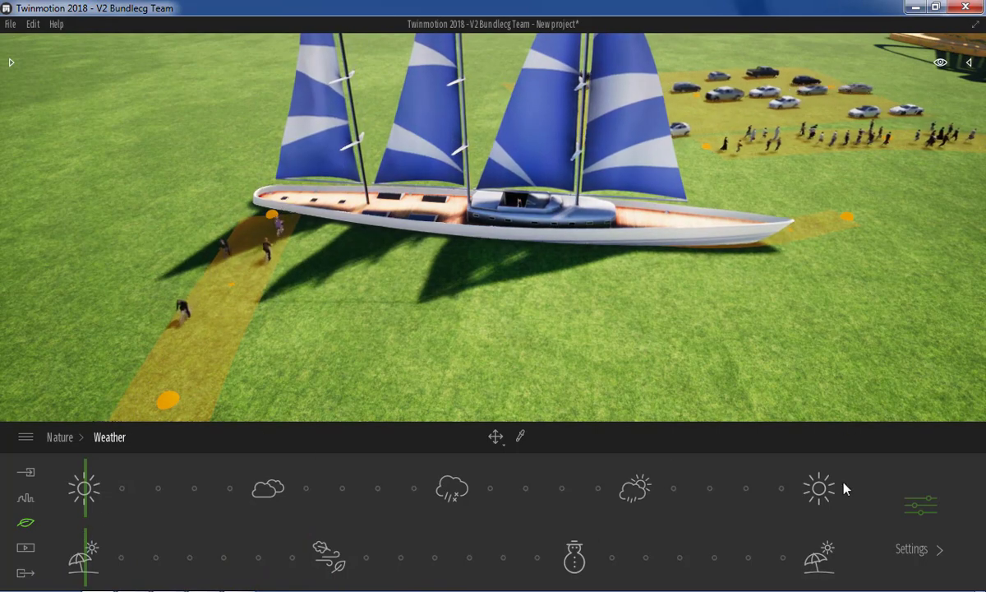
# - Set sun 1.99, ambient 0.51, white balance 7652K, GI 2.67, shadow 50 m and smog 0%
pyautogui.click(921, 506)
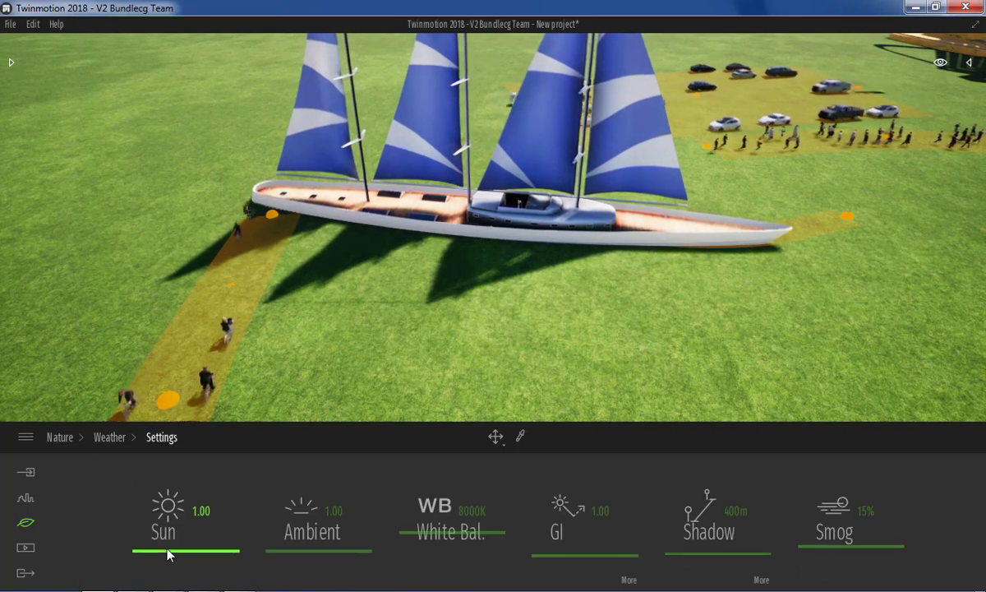
pyautogui.moveTo(170, 554)
pyautogui.mouseDown()
pyautogui.moveTo(182, 481)
pyautogui.moveTo(190, 543)
pyautogui.mouseUp()
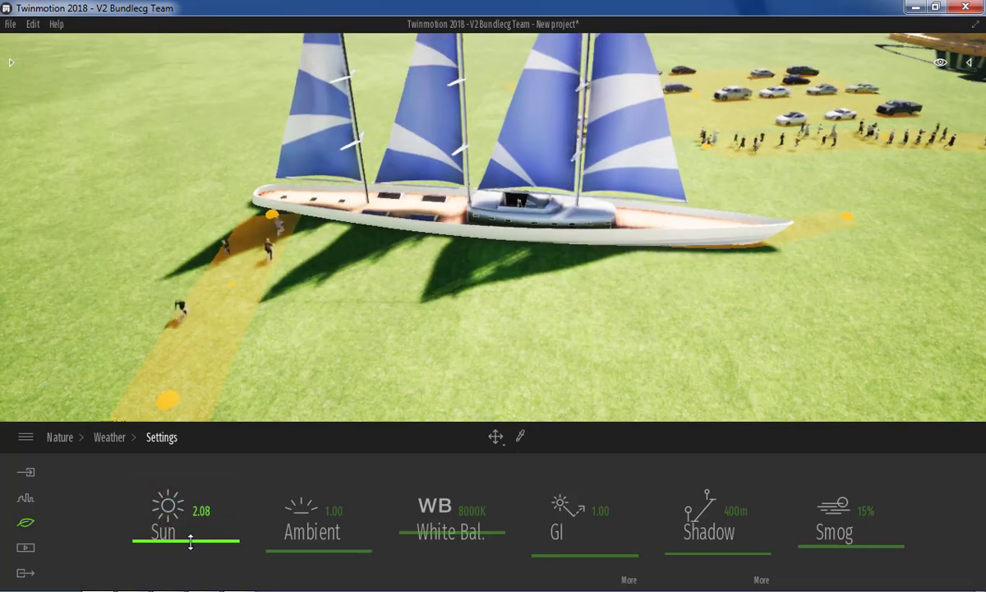
pyautogui.moveTo(316, 555)
pyautogui.mouseDown()
pyautogui.moveTo(301, 502)
pyautogui.moveTo(326, 556)
pyautogui.mouseUp()
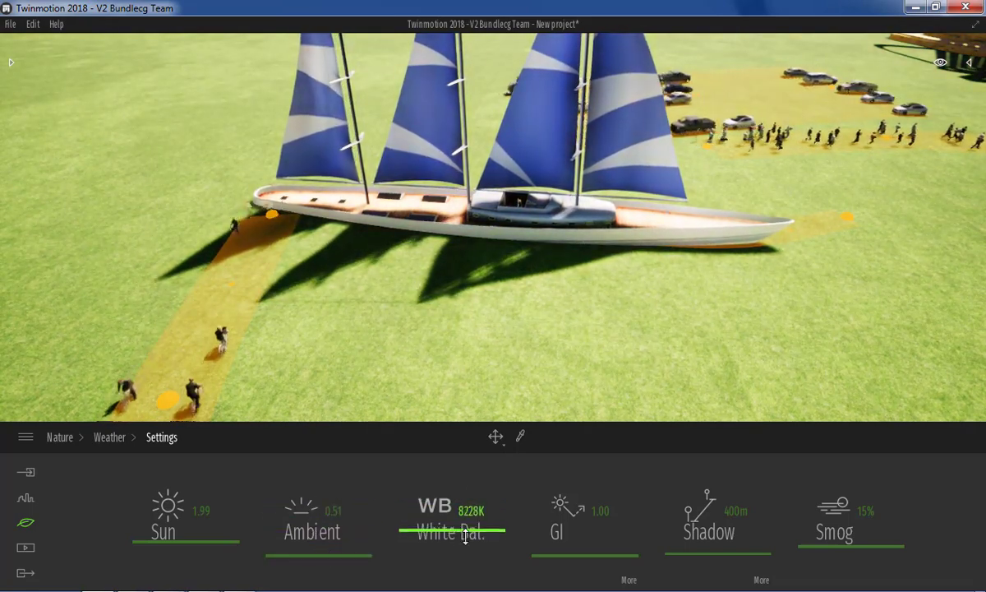
pyautogui.moveTo(599, 550); pyautogui.dragTo(608, 548)
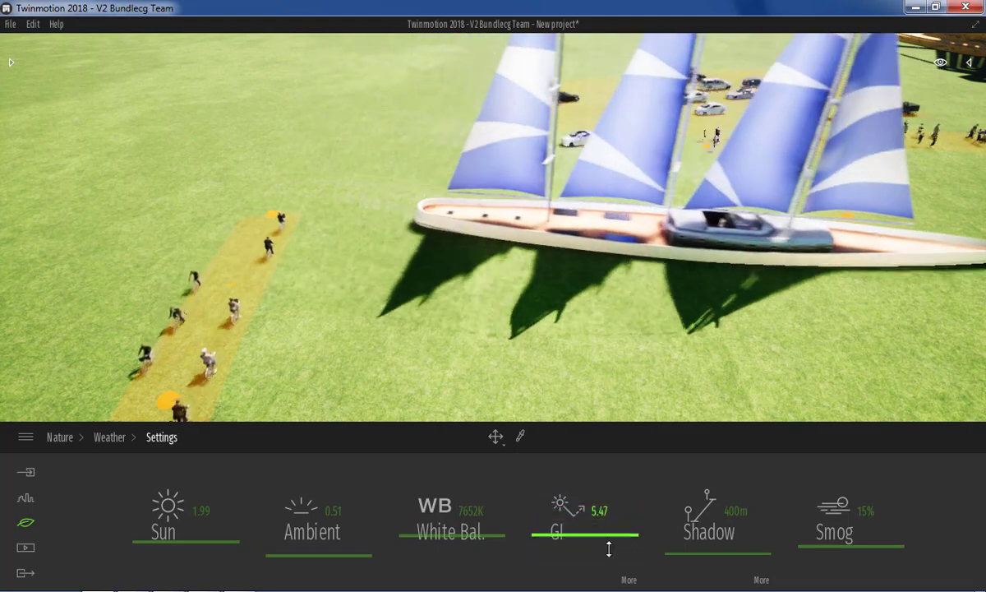
pyautogui.moveTo(685, 551)
pyautogui.mouseDown()
pyautogui.moveTo(695, 530)
pyautogui.moveTo(687, 478)
pyautogui.moveTo(691, 489)
pyautogui.mouseUp()
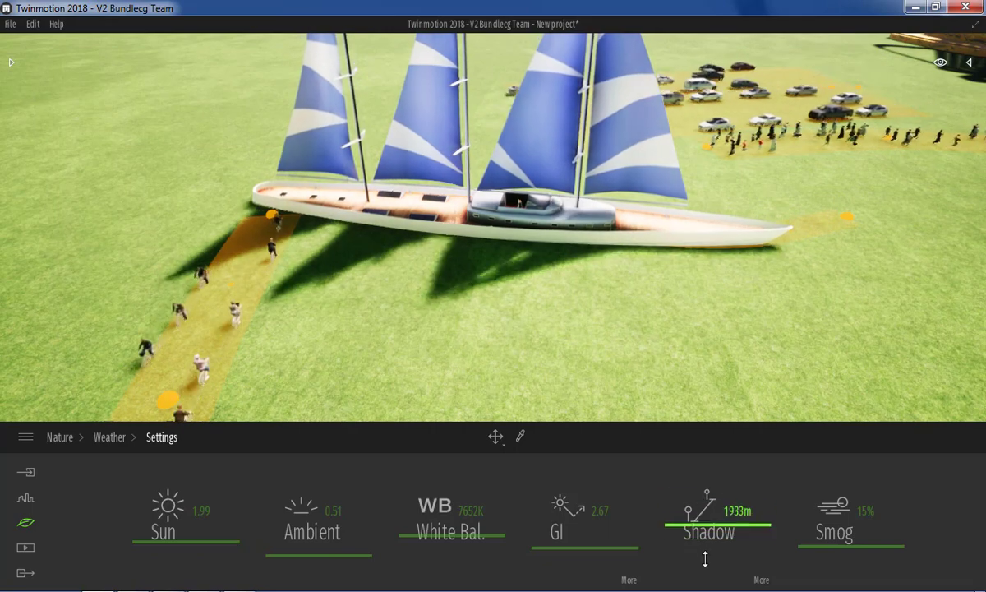
pyautogui.moveTo(705, 559); pyautogui.dragTo(708, 565)
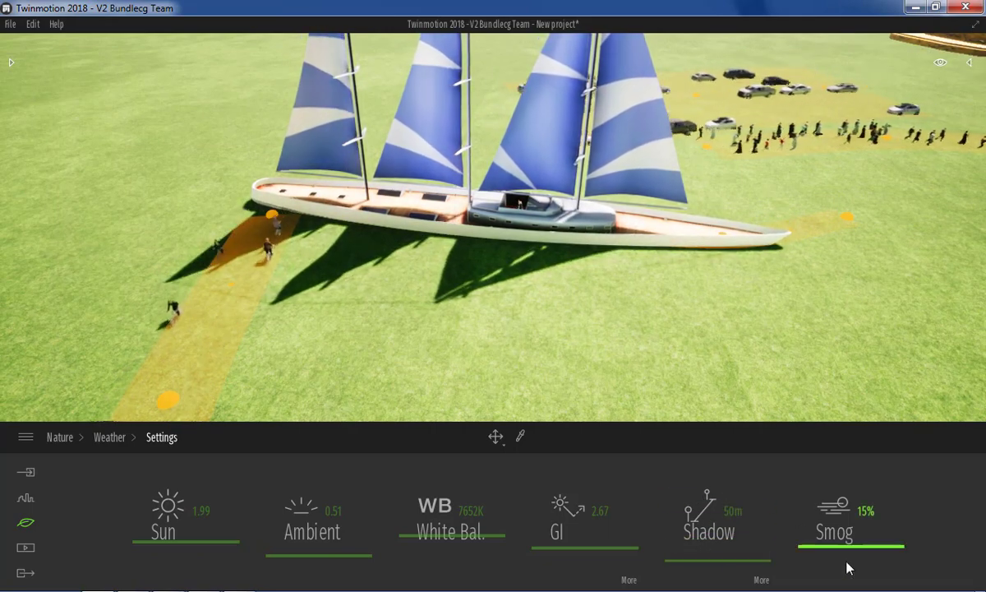
pyautogui.moveTo(849, 557)
pyautogui.mouseDown()
pyautogui.moveTo(808, 473)
pyautogui.moveTo(825, 546)
pyautogui.moveTo(796, 447)
pyautogui.moveTo(832, 506)
pyautogui.moveTo(846, 561)
pyautogui.mouseUp()
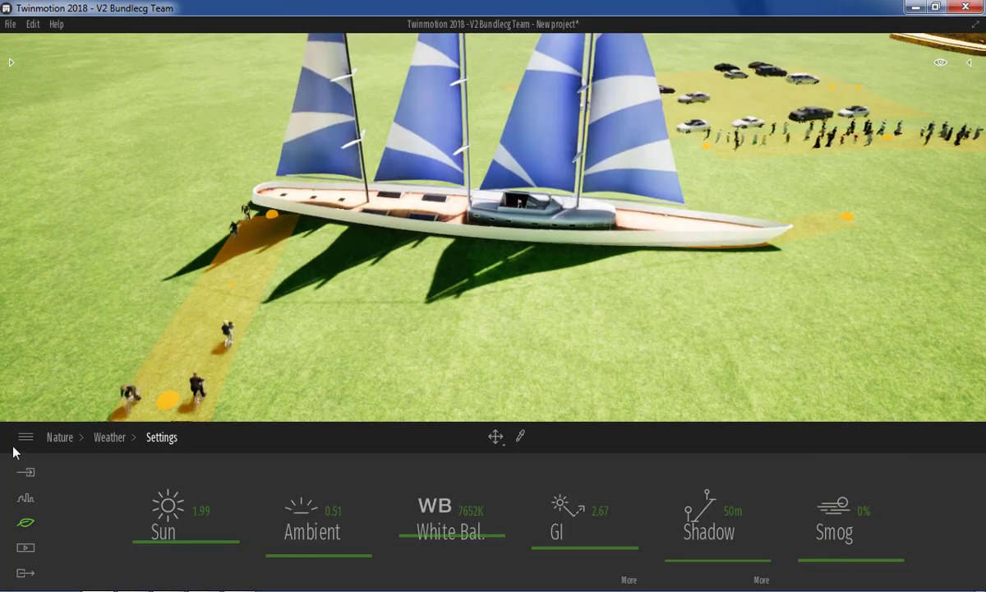
# - Return from the lighting settings to the Nature categories
pyautogui.click(115, 444)
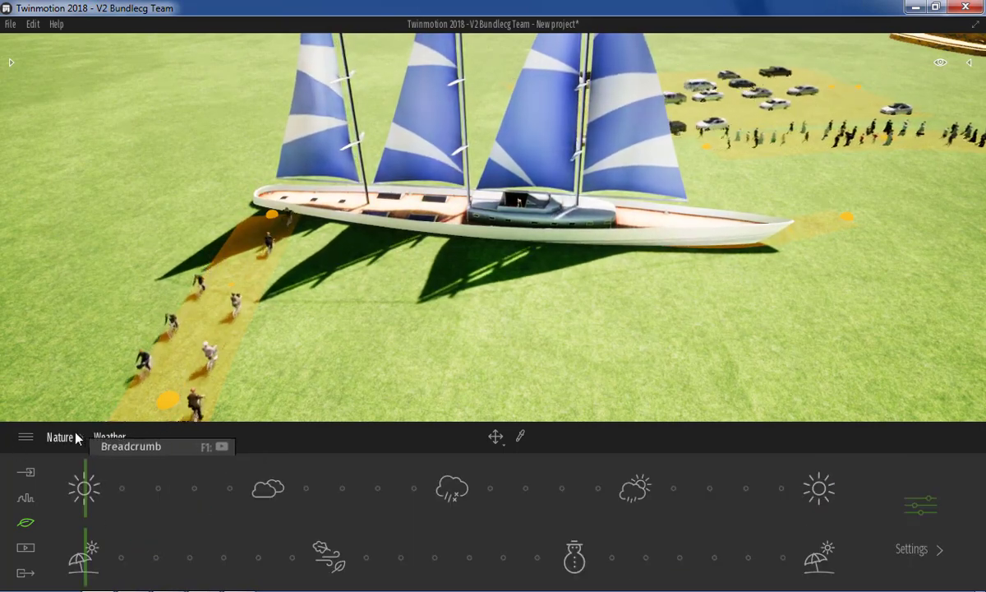
pyautogui.click(26, 523)
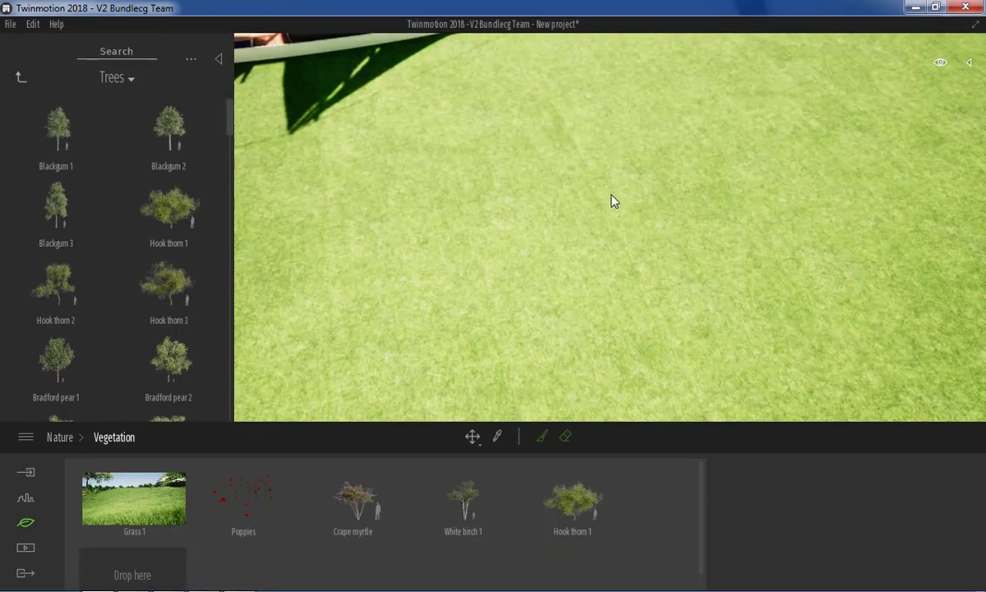
pyautogui.scroll(-5, 616, 197)
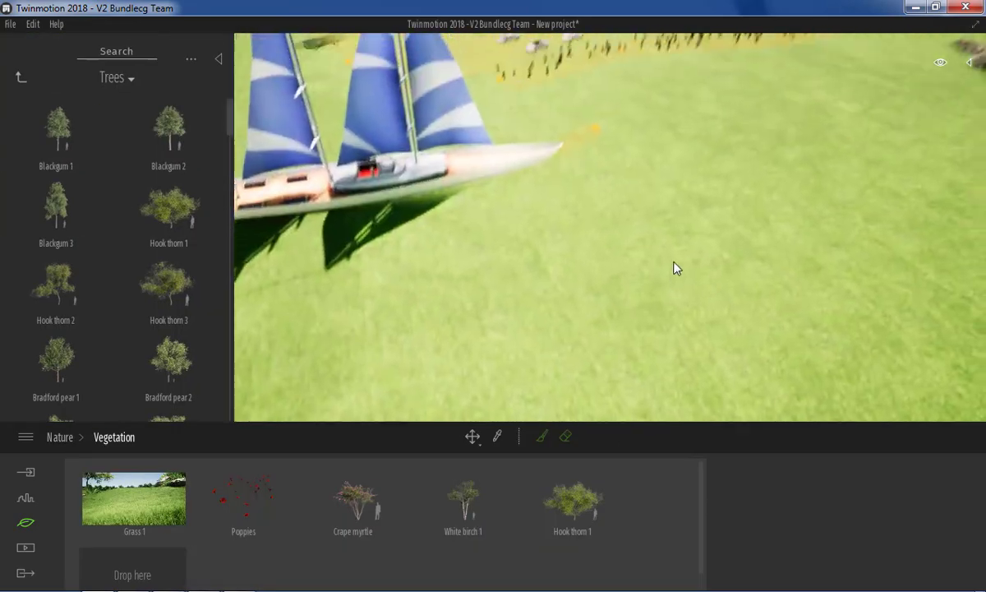
pyautogui.scroll(-3, 674, 268)
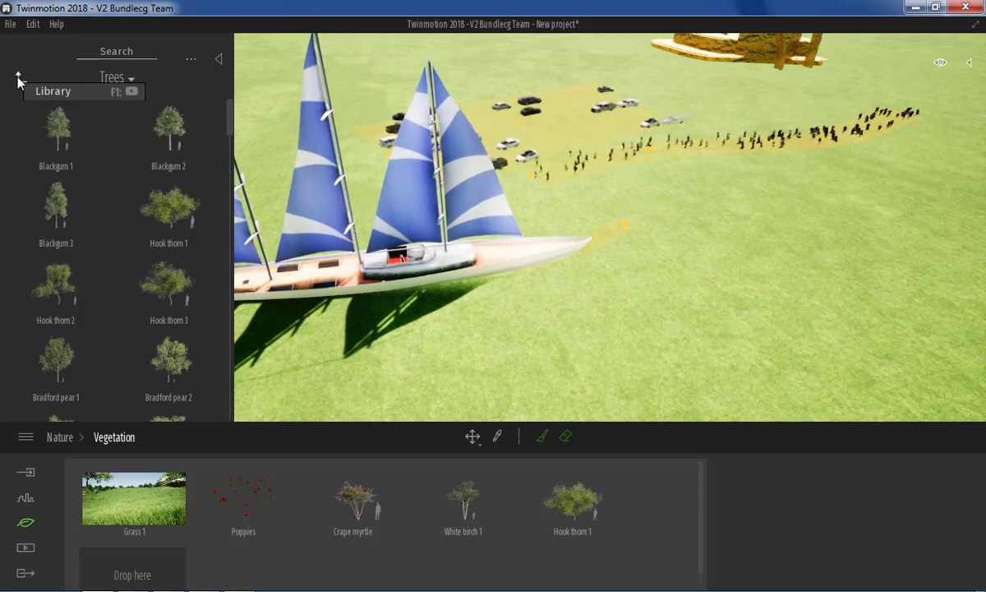
# - Navigate the asset library to Vegetation and landscape > Trees
pyautogui.click(17, 74)
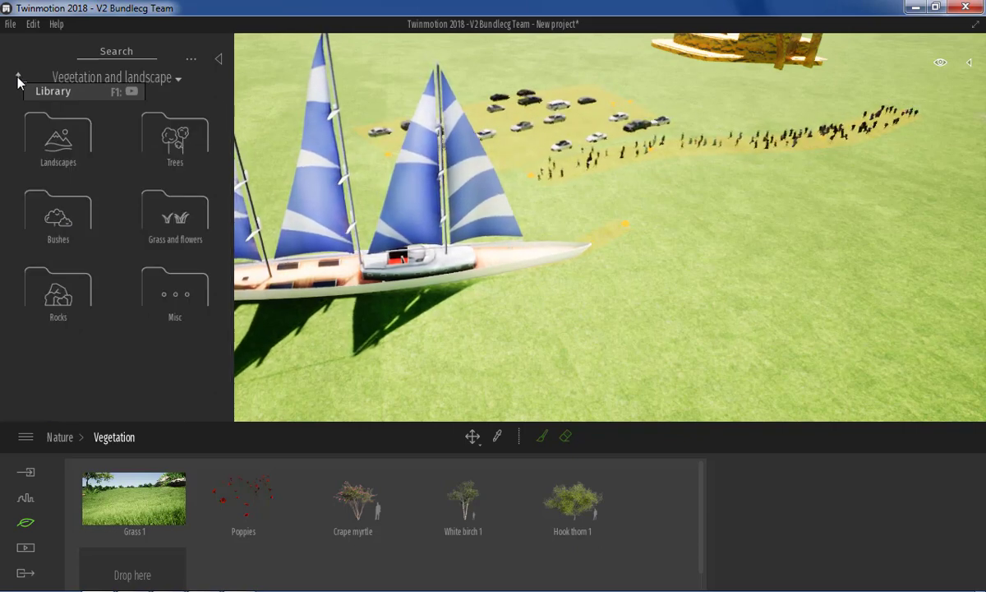
pyautogui.click(17, 72)
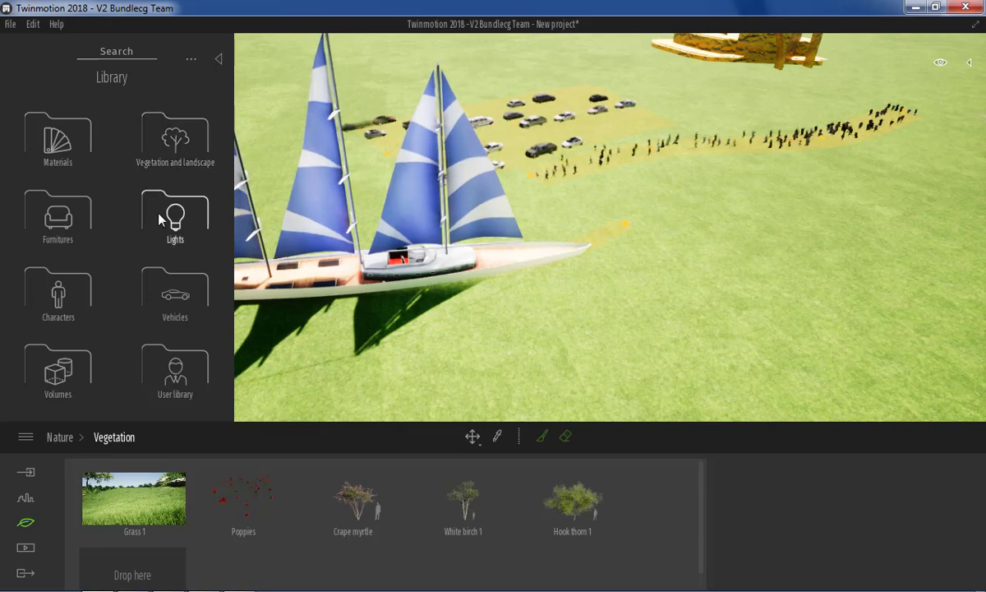
pyautogui.click(174, 136)
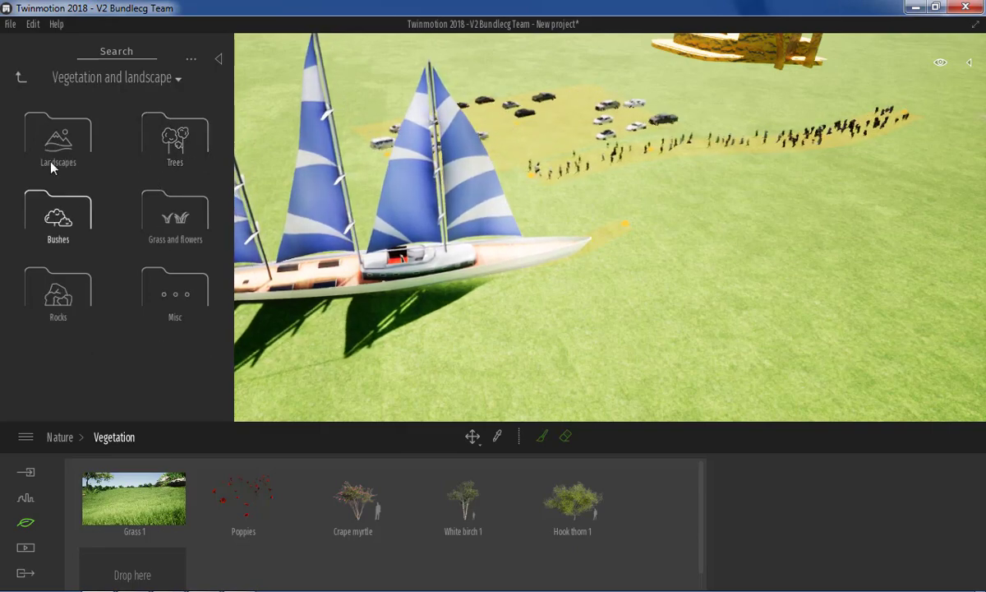
pyautogui.click(174, 135)
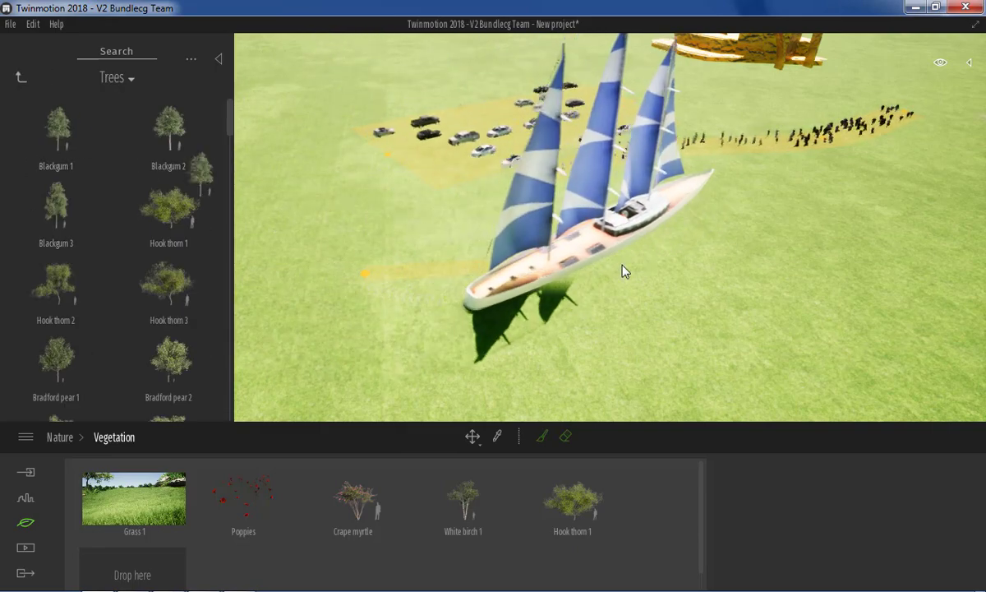
# - Place a Blackgum 1 tree beside the sailboat and scale it up to a large size
pyautogui.moveTo(737, 288); pyautogui.dragTo(749, 288)
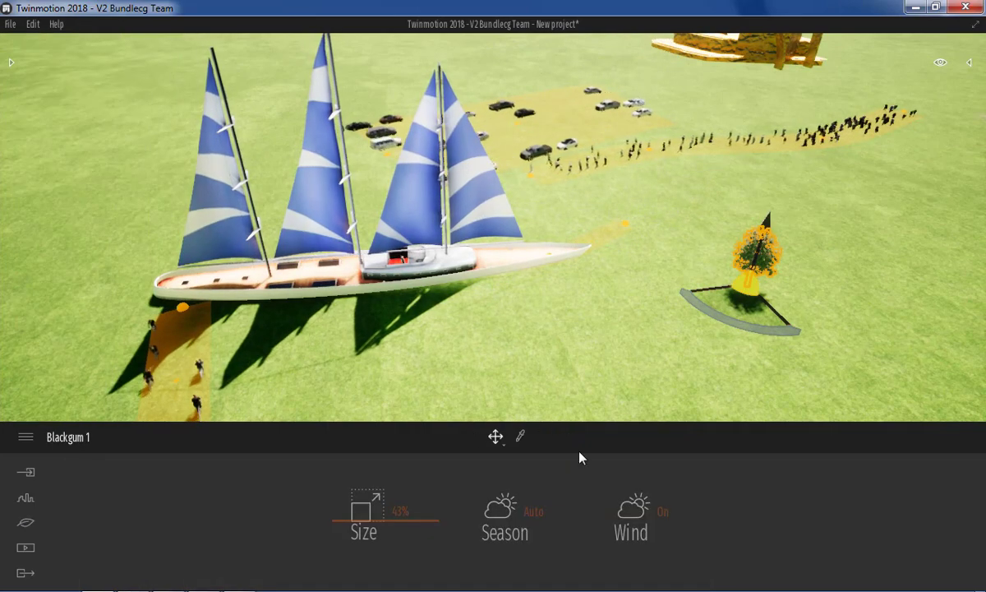
pyautogui.moveTo(496, 437)
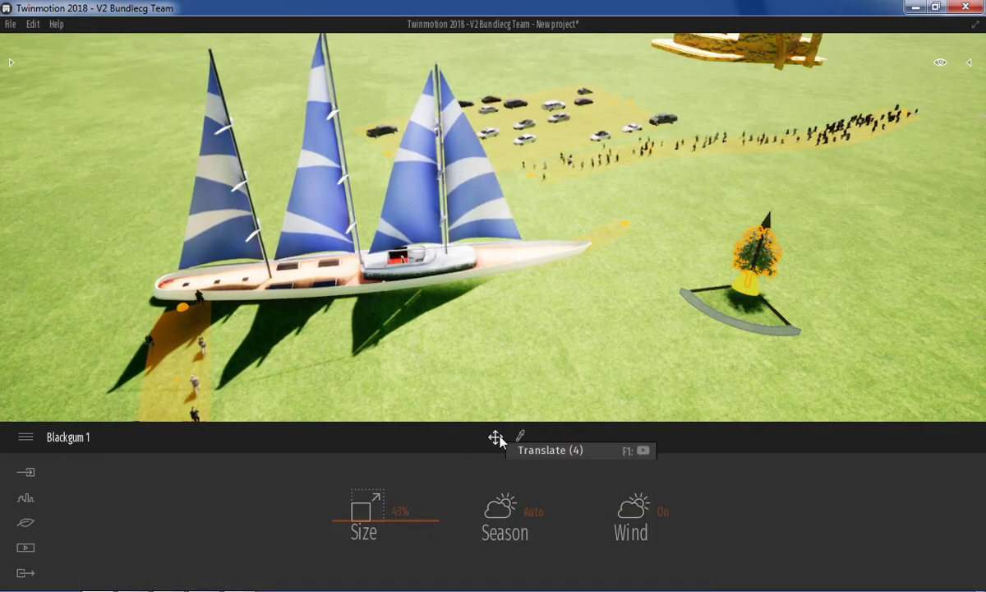
pyautogui.click(494, 357)
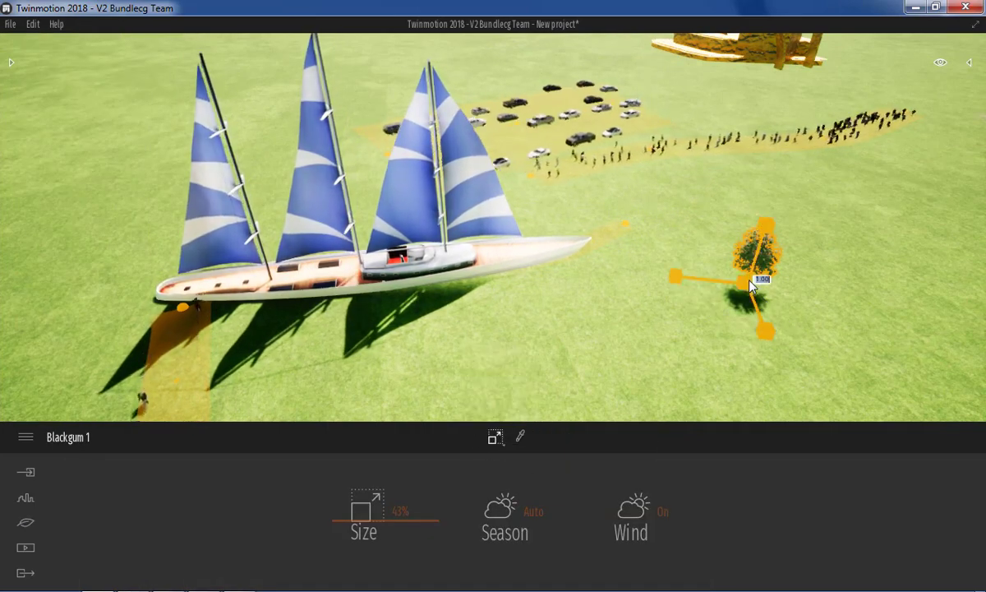
pyautogui.moveTo(762, 241); pyautogui.dragTo(809, 73)
pyautogui.click(672, 295)
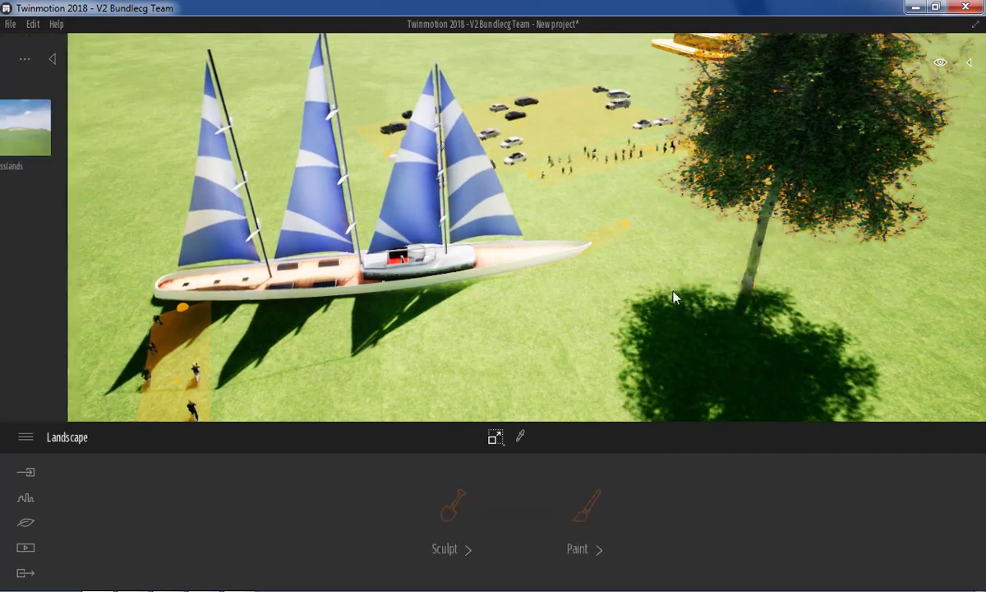
pyautogui.moveTo(746, 239); pyautogui.dragTo(460, 247, button='right')
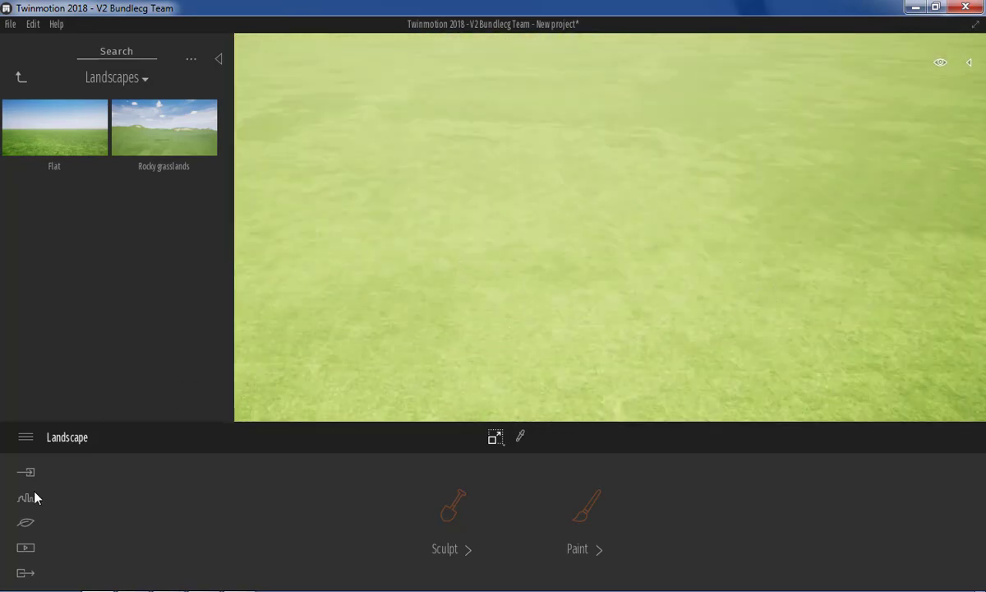
# - Bring up Nature vegetation painting with the Grass 1 brush selected
pyautogui.click(25, 522)
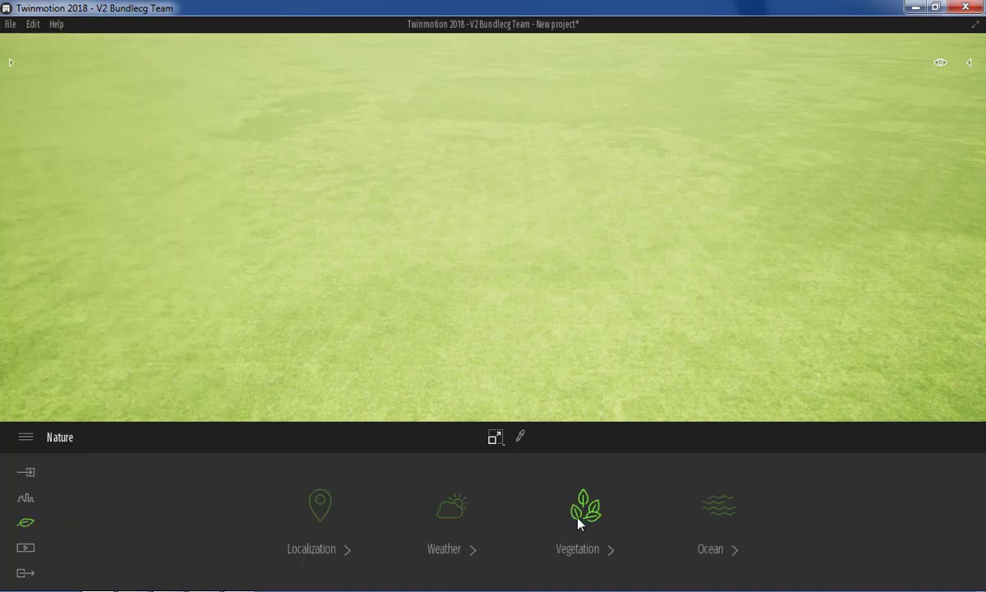
pyautogui.click(580, 518)
pyautogui.click(144, 501)
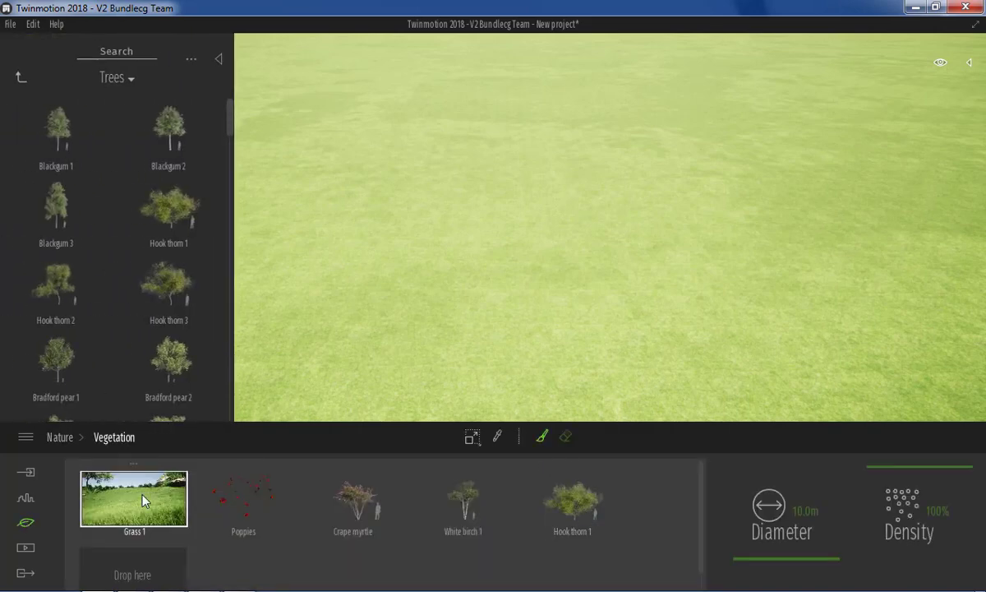
# - Delete Hook thorn 1 from the vegetation set
pyautogui.rightClick(143, 498)
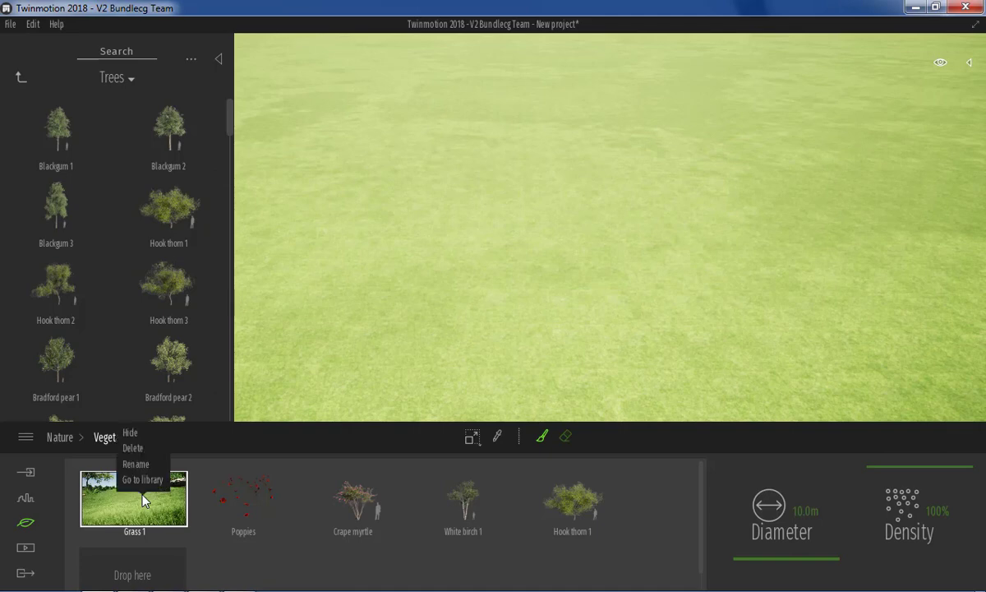
pyautogui.click(254, 516)
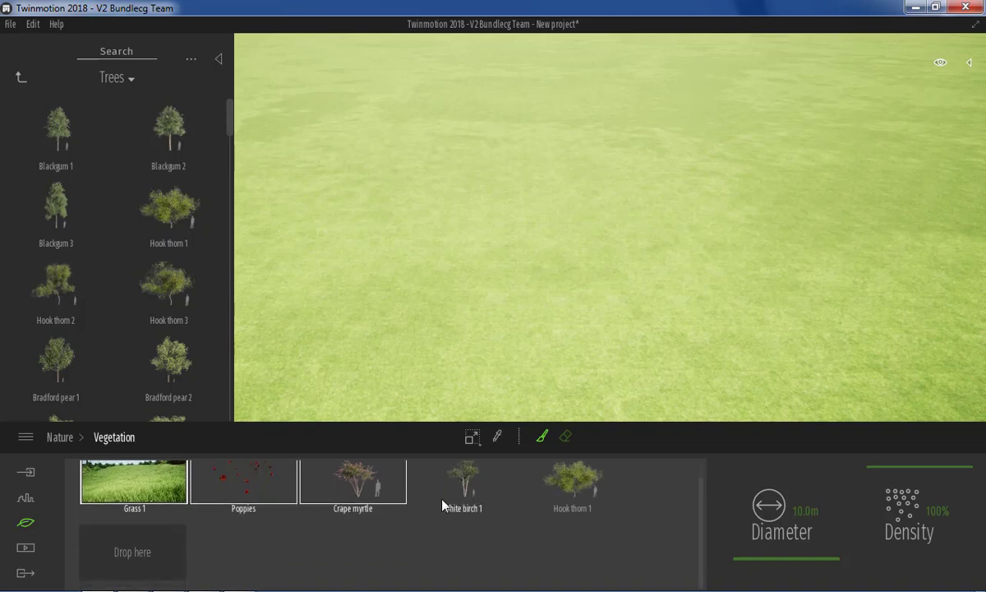
pyautogui.scroll(-1, 420, 503)
pyautogui.scroll(1, 420, 503)
pyautogui.click(487, 493)
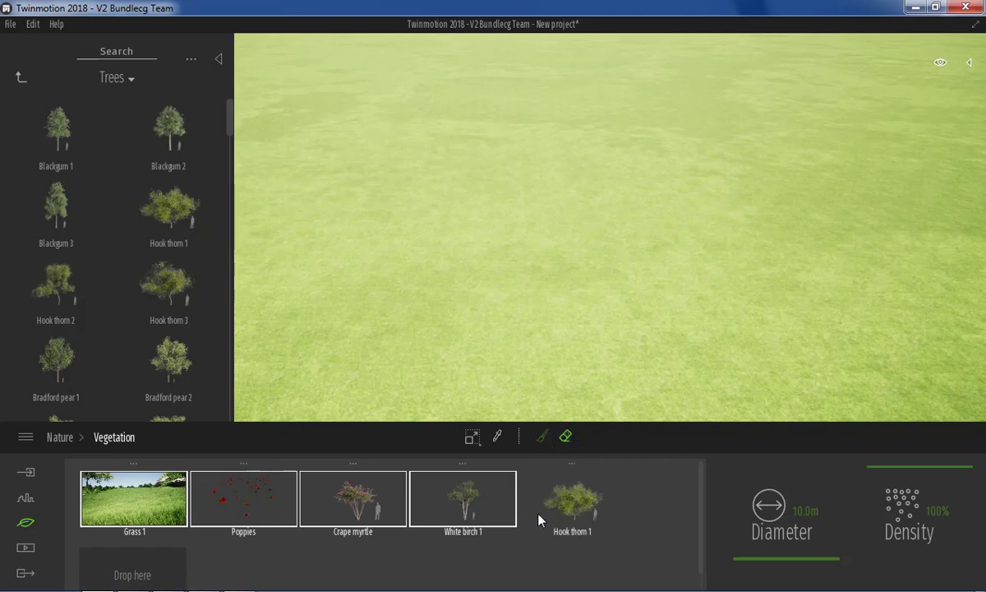
pyautogui.click(598, 515)
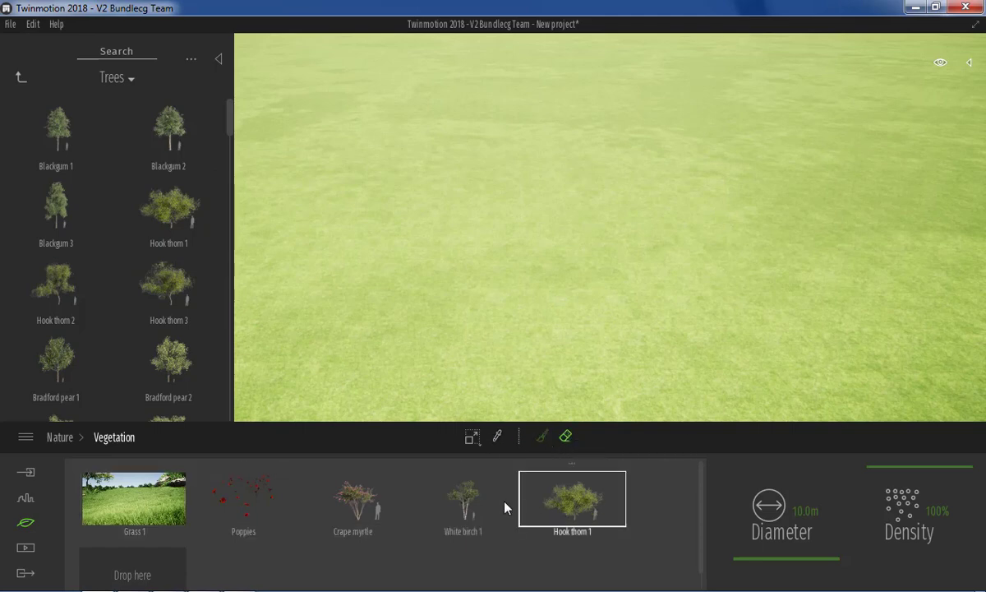
pyautogui.rightClick(575, 506)
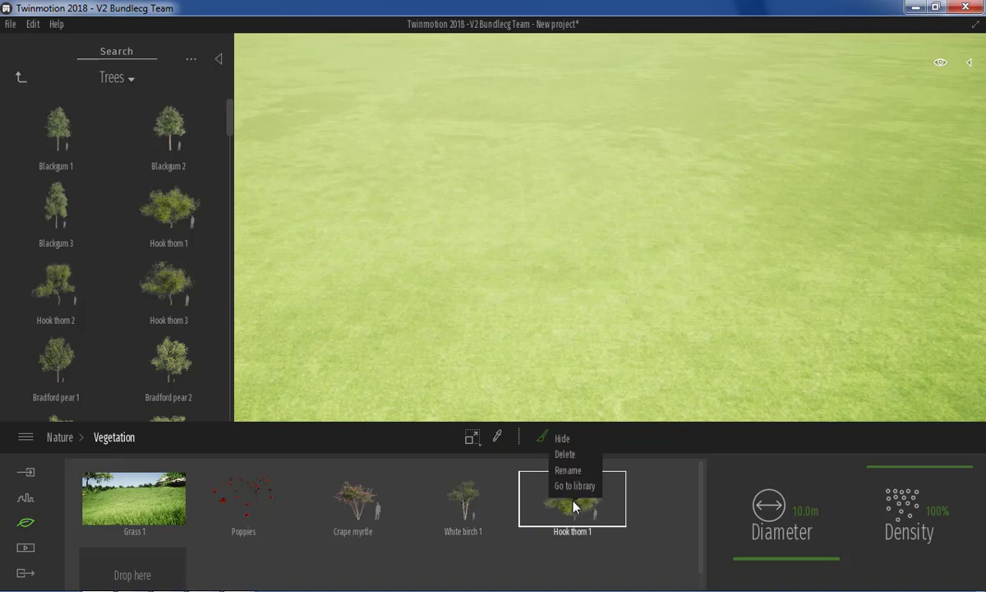
pyautogui.click(568, 454)
# - Delete White birch 1, Crape myrtle, Poppies and Grass 1 from the vegetation set
pyautogui.rightClick(451, 470)
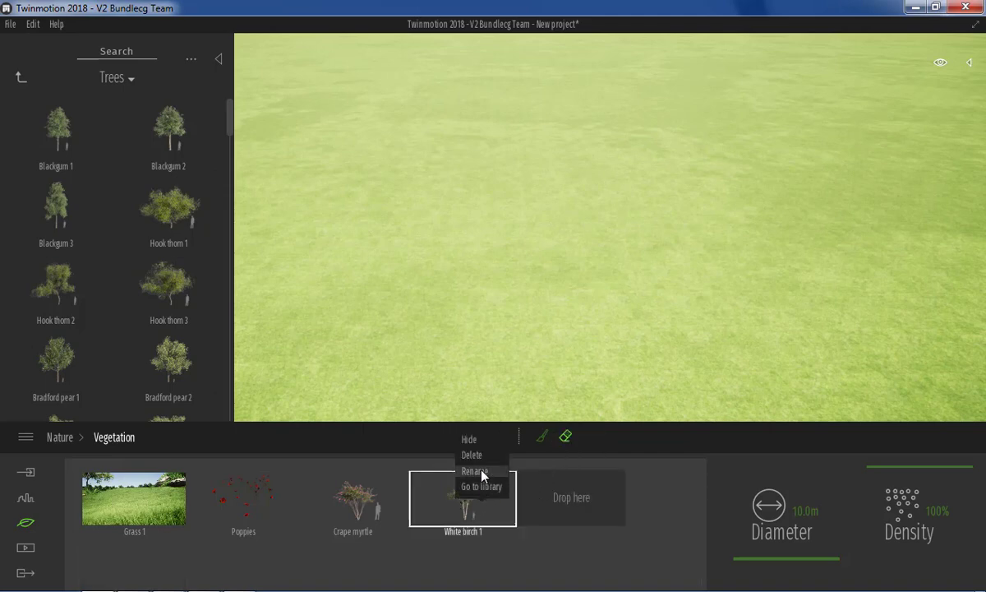
pyautogui.click(483, 454)
pyautogui.rightClick(386, 477)
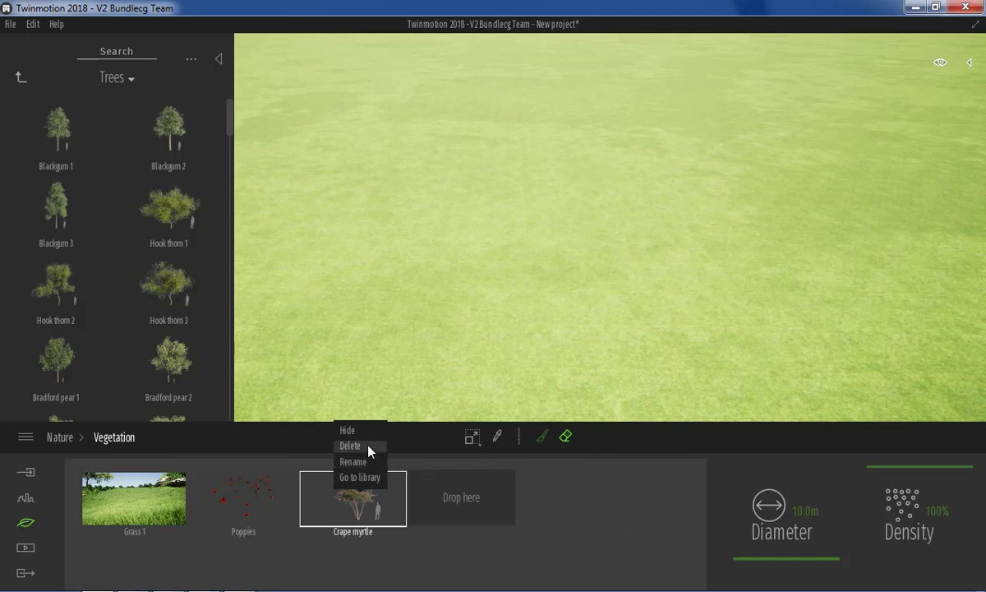
pyautogui.click(369, 451)
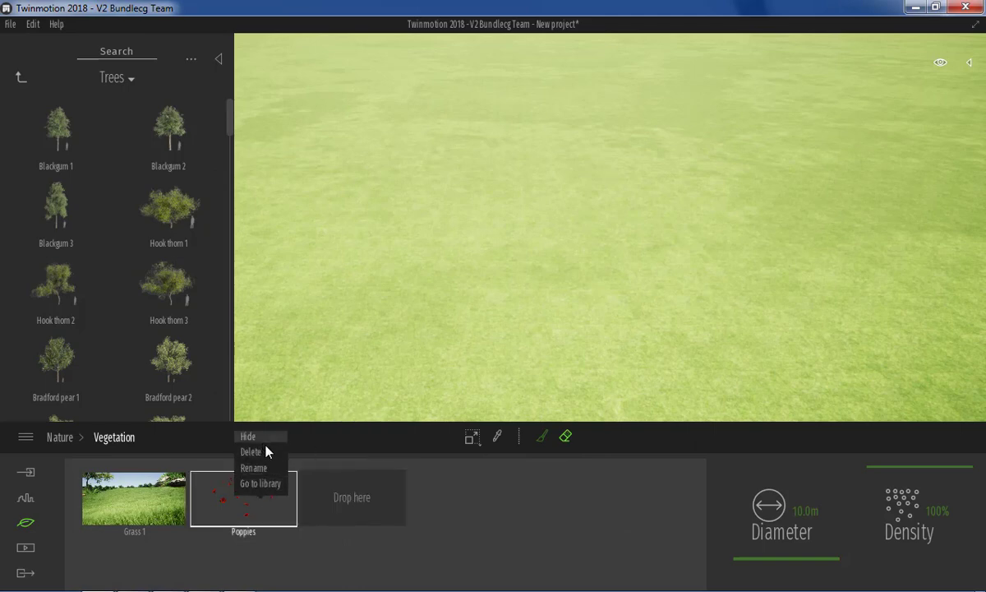
pyautogui.click(264, 452)
pyautogui.rightClick(125, 509)
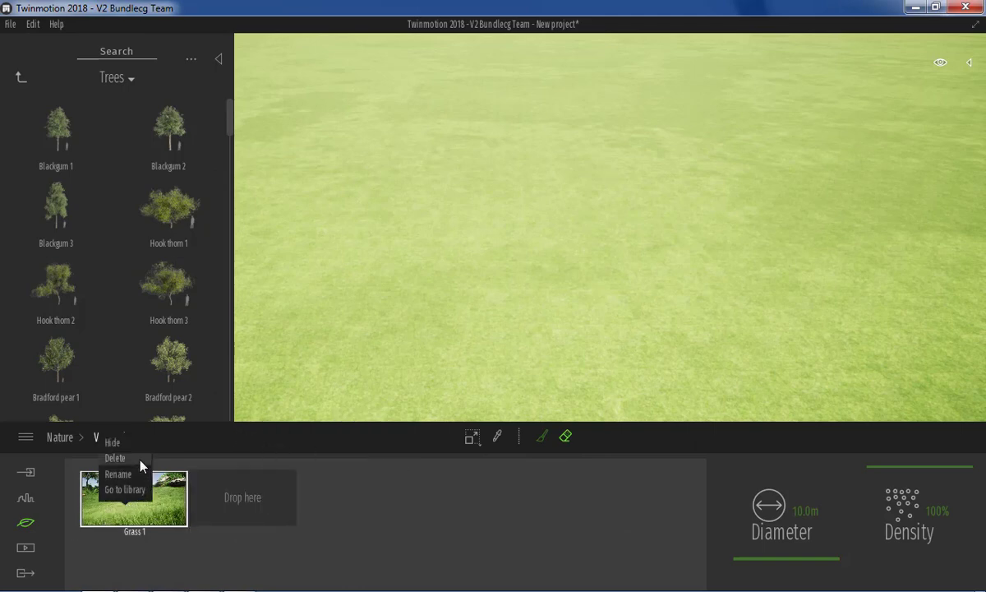
pyautogui.click(136, 459)
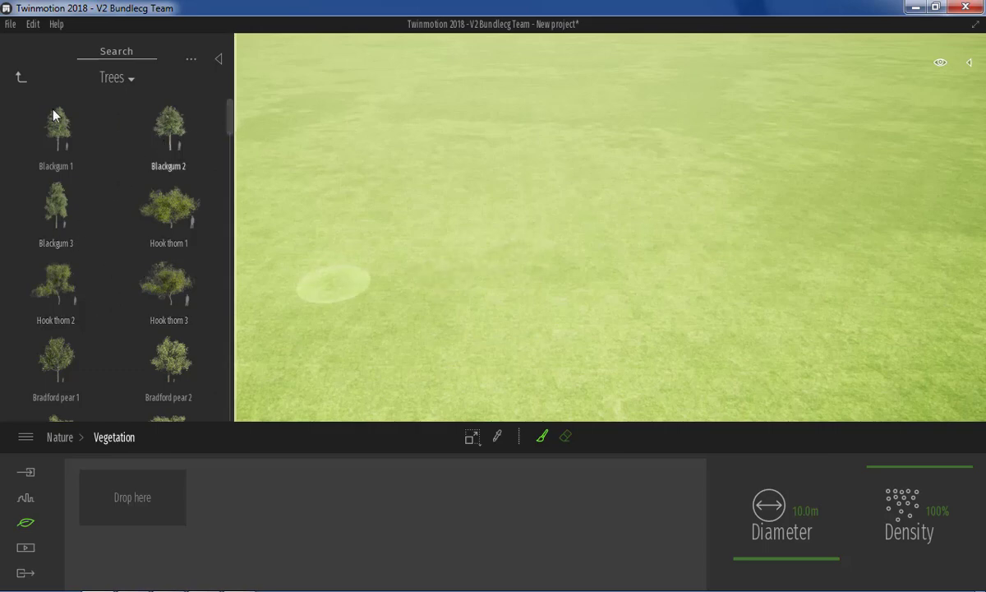
# - Add Blackgum 1 and Italian cypress 3 to the vegetation set
pyautogui.moveTo(55, 128); pyautogui.dragTo(130, 485)
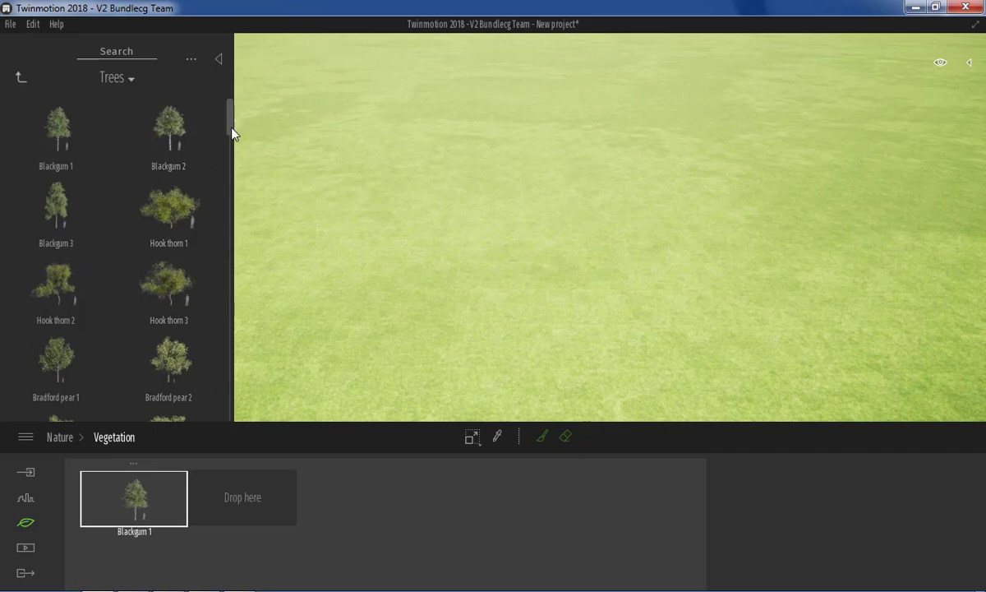
pyautogui.moveTo(228, 125); pyautogui.dragTo(226, 250)
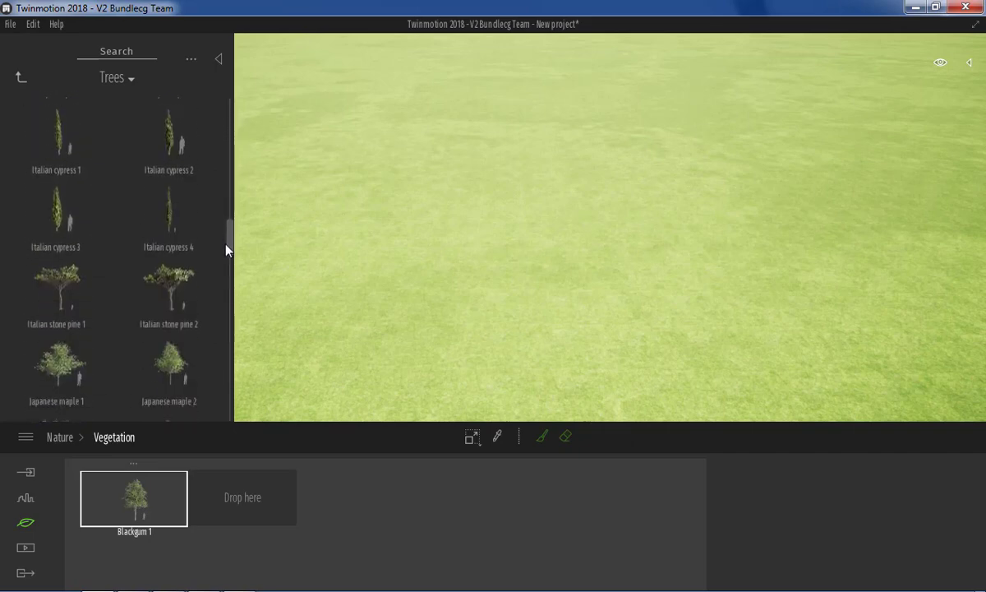
pyautogui.moveTo(58, 185); pyautogui.dragTo(243, 502)
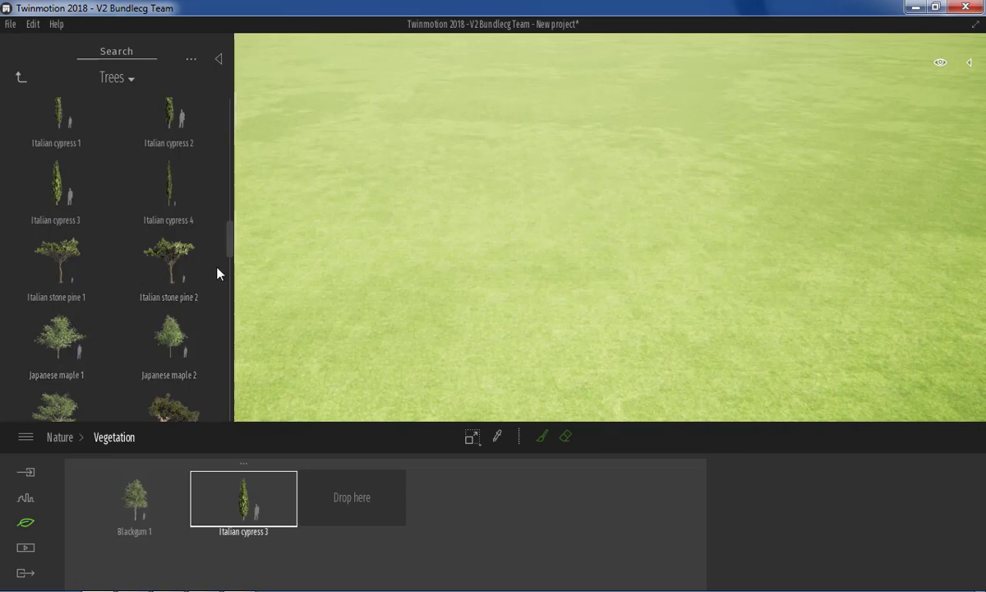
# - Browse to the Grass and flowers collection in the vegetation library
pyautogui.scroll(-3, 195, 260)
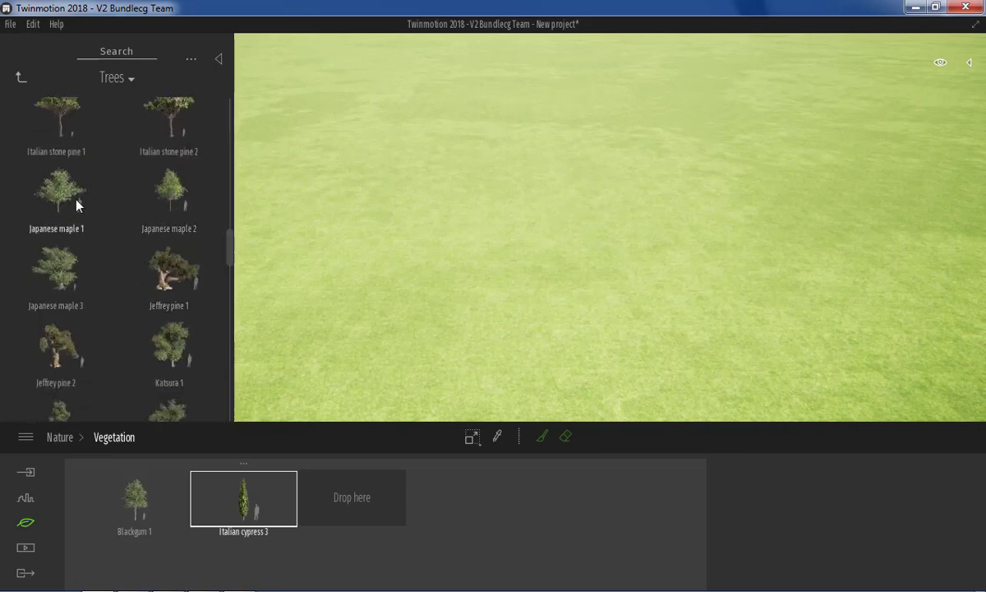
pyautogui.scroll(-2, 127, 296)
pyautogui.scroll(-3, 131, 288)
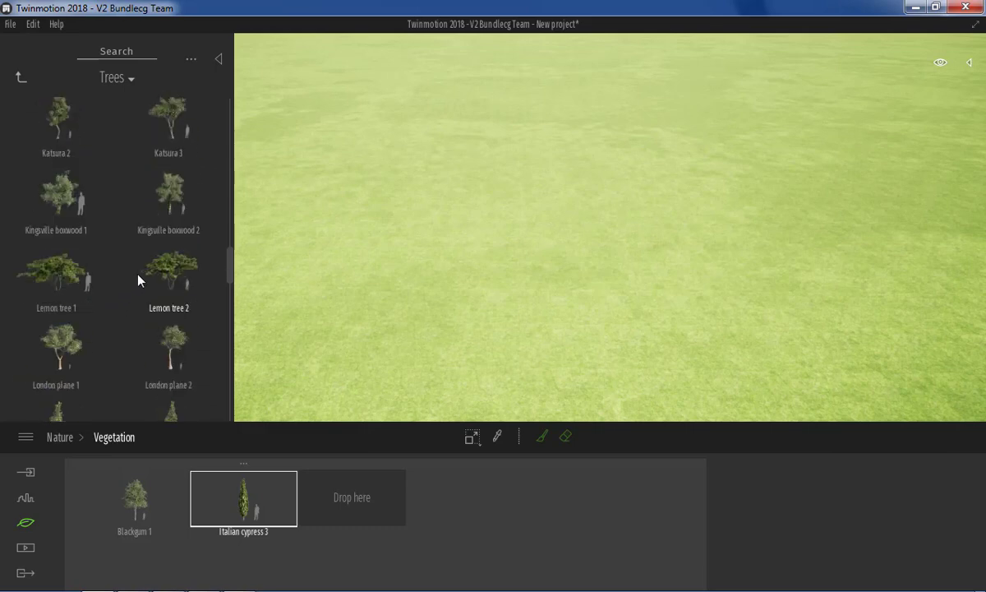
pyautogui.scroll(-2, 138, 281)
pyautogui.scroll(-2, 138, 282)
pyautogui.scroll(-2, 136, 281)
pyautogui.scroll(-4, 136, 280)
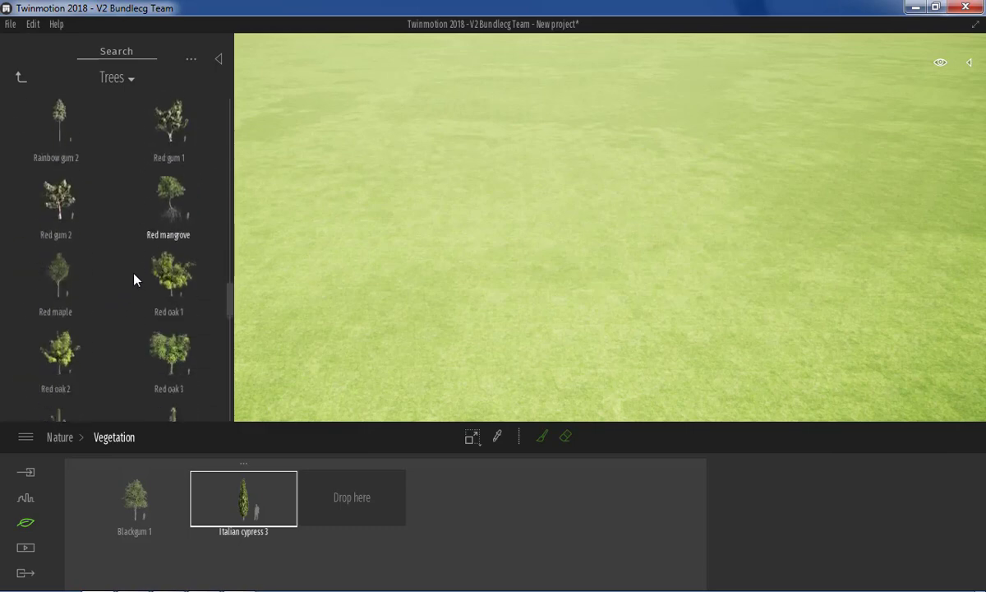
pyautogui.scroll(-1, 132, 271)
pyautogui.click(20, 80)
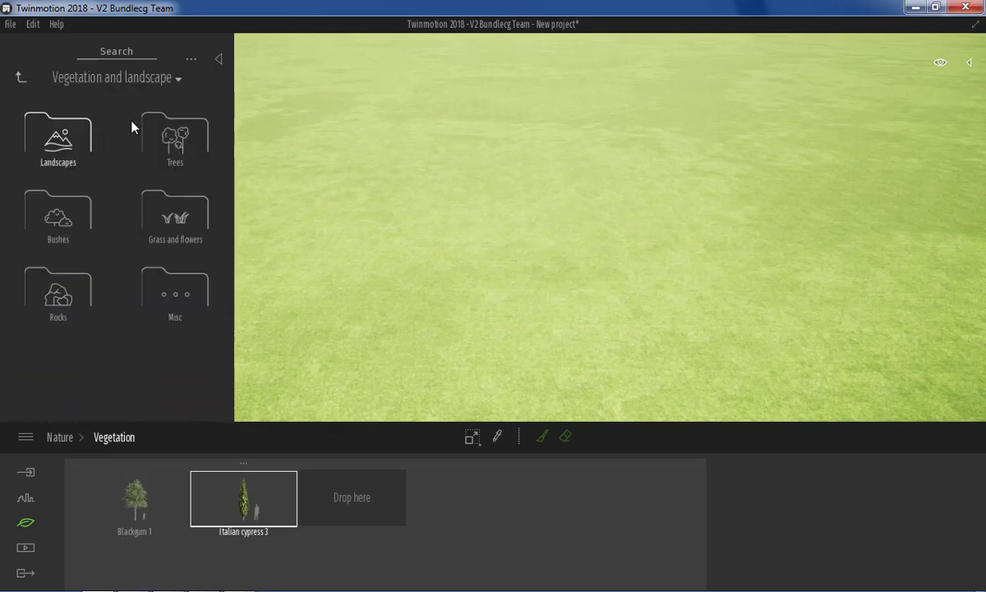
pyautogui.click(157, 206)
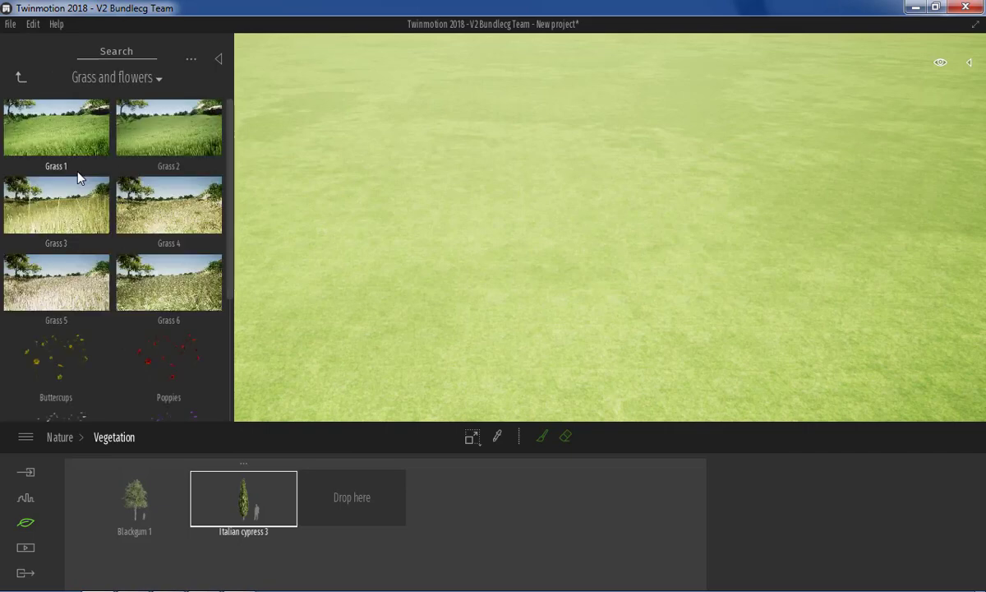
pyautogui.scroll(-2, 72, 160)
pyautogui.scroll(-1, 117, 167)
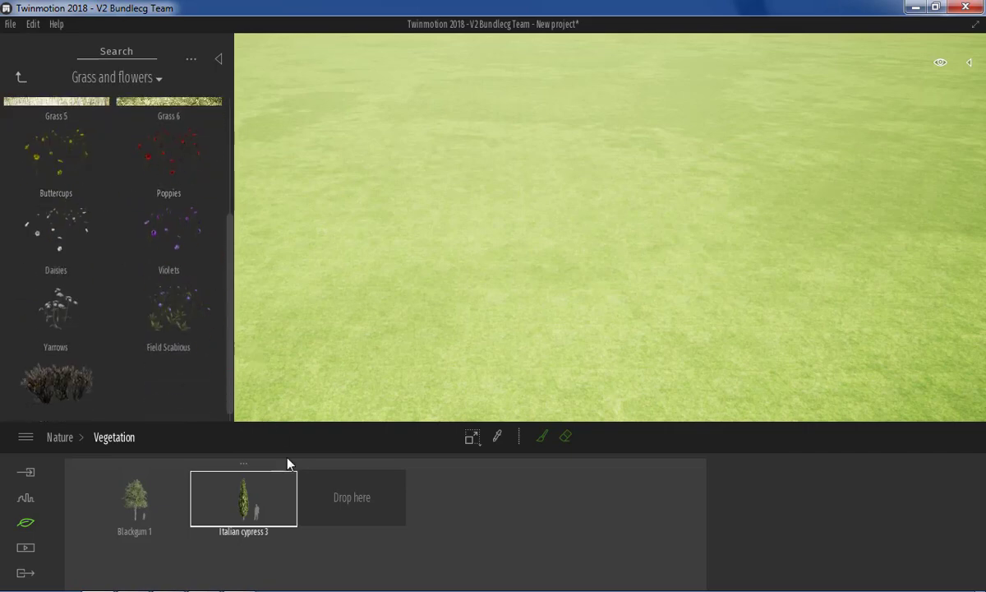
pyautogui.moveTo(288, 464); pyautogui.dragTo(361, 526)
pyautogui.scroll(1, 24, 221)
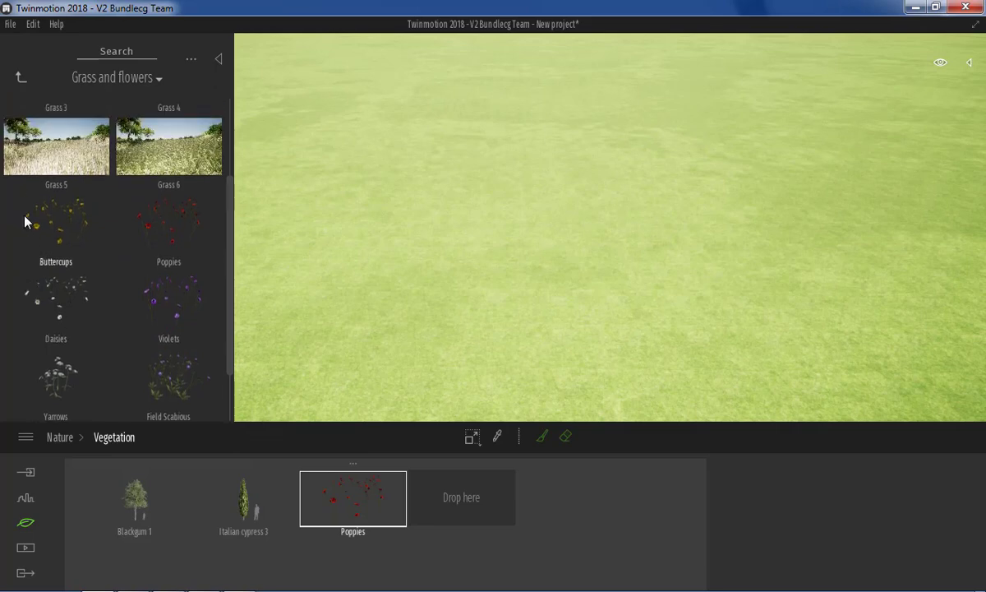
pyautogui.scroll(1, 25, 220)
pyautogui.scroll(-1, 24, 206)
pyautogui.scroll(2, 23, 202)
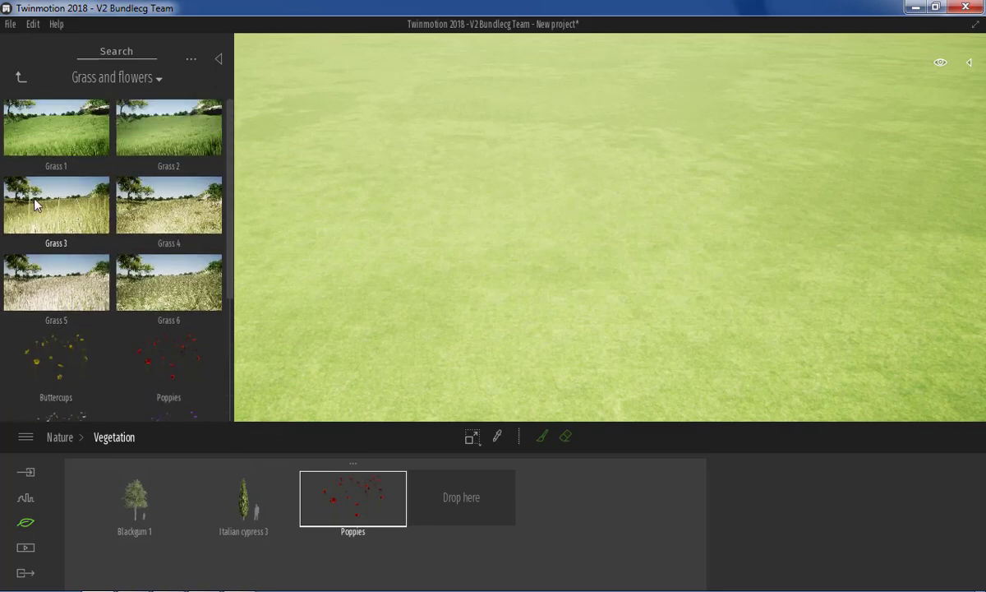
# - Add Grass 1 and Daisies to the vegetation set after Poppies
pyautogui.moveTo(35, 127); pyautogui.dragTo(468, 497)
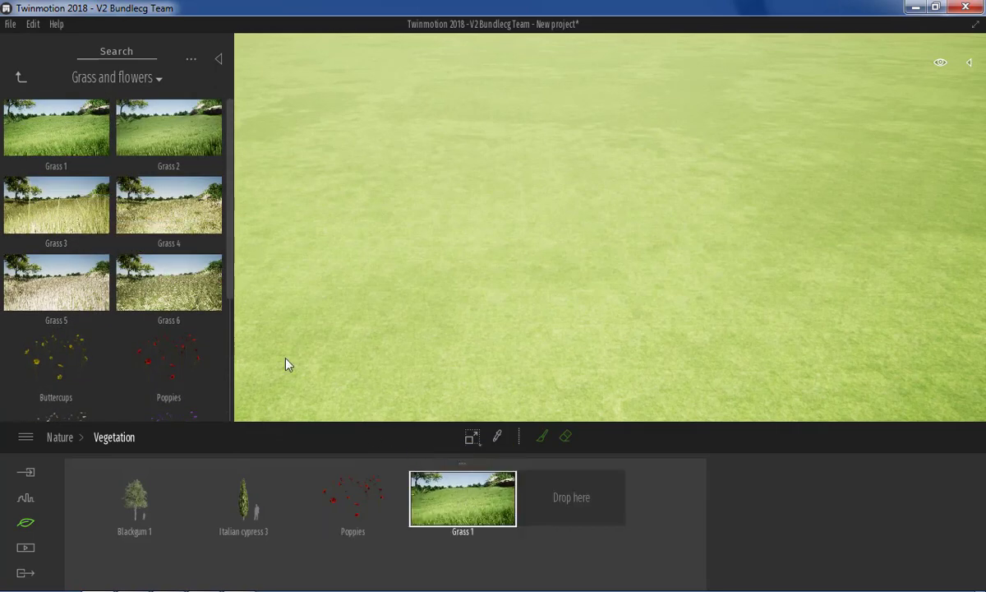
pyautogui.scroll(-1, 49, 204)
pyautogui.scroll(-2, 51, 216)
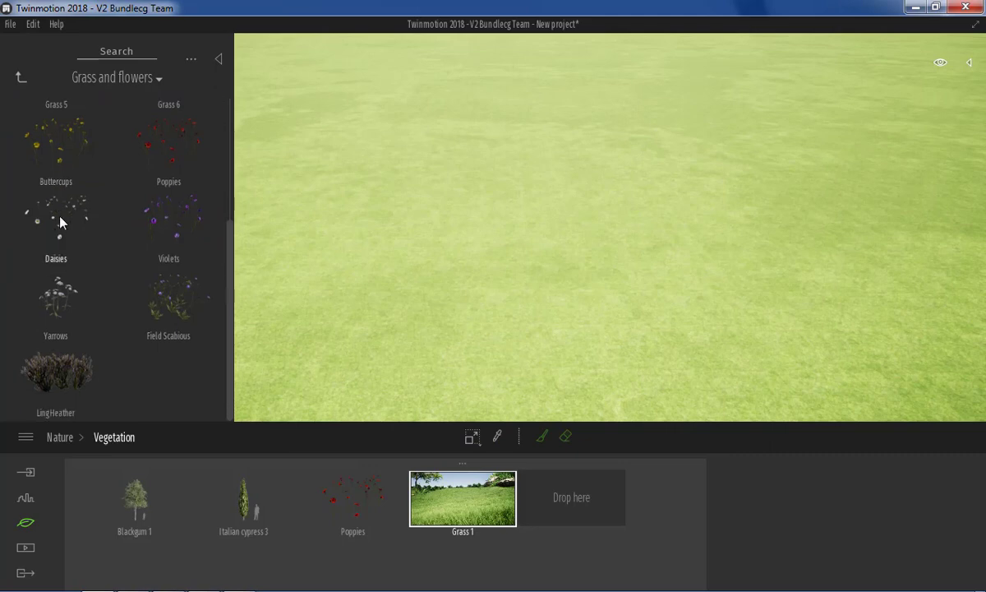
pyautogui.moveTo(60, 221); pyautogui.dragTo(575, 501)
pyautogui.scroll(1, 157, 197)
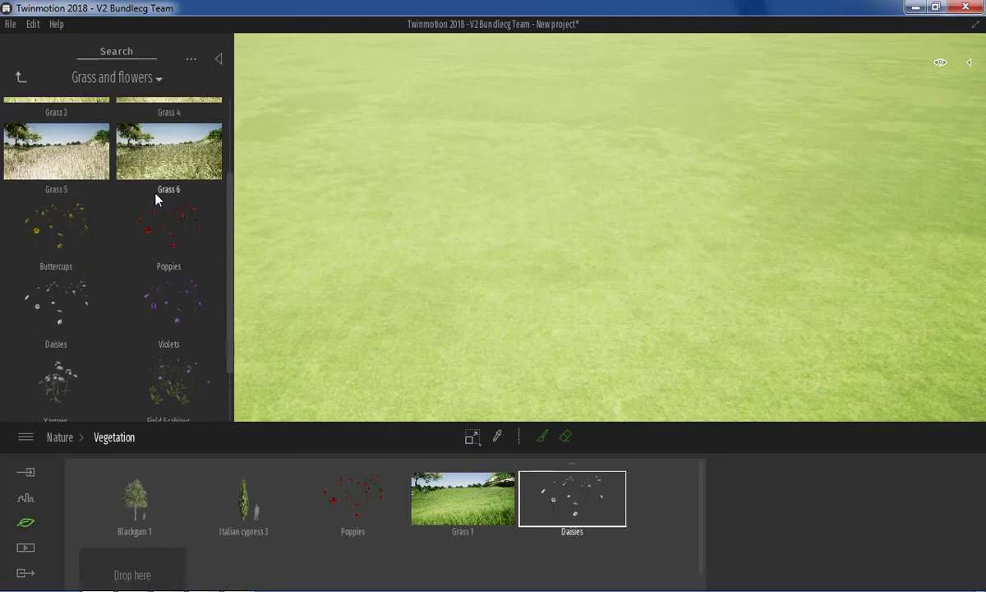
pyautogui.scroll(2, 156, 197)
pyautogui.click(21, 76)
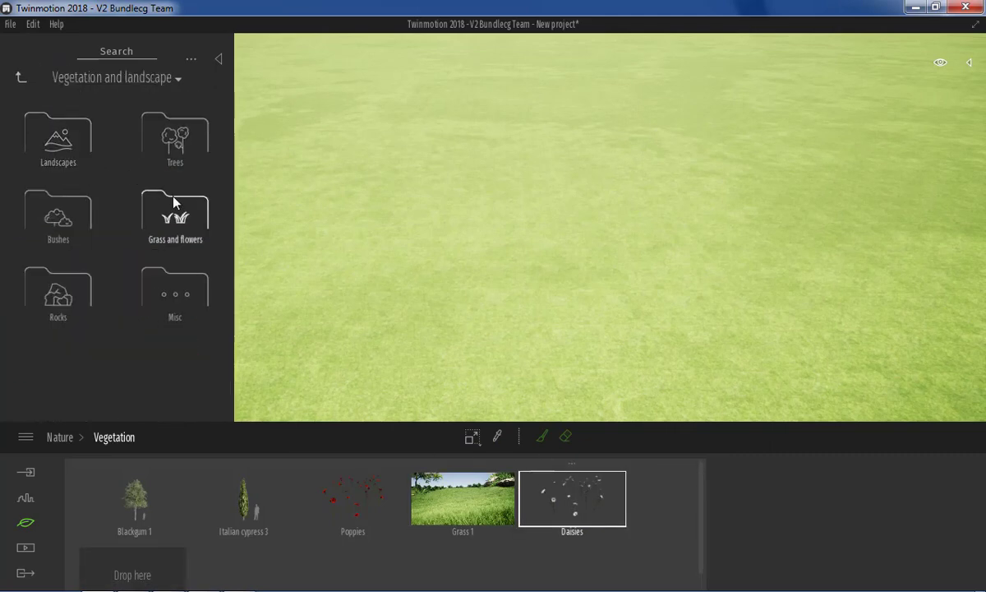
# - Add WoodPile01 from the Misc assets to the vegetation set
pyautogui.click(161, 275)
pyautogui.scroll(-1, 56, 210)
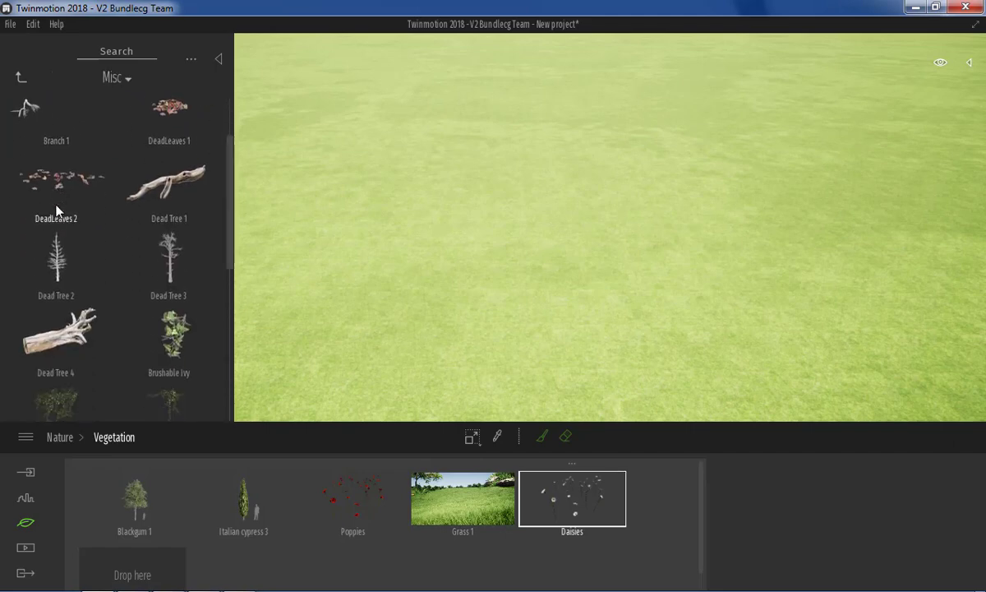
pyautogui.scroll(-2, 58, 205)
pyautogui.scroll(-4, 63, 200)
pyautogui.scroll(-1, 66, 197)
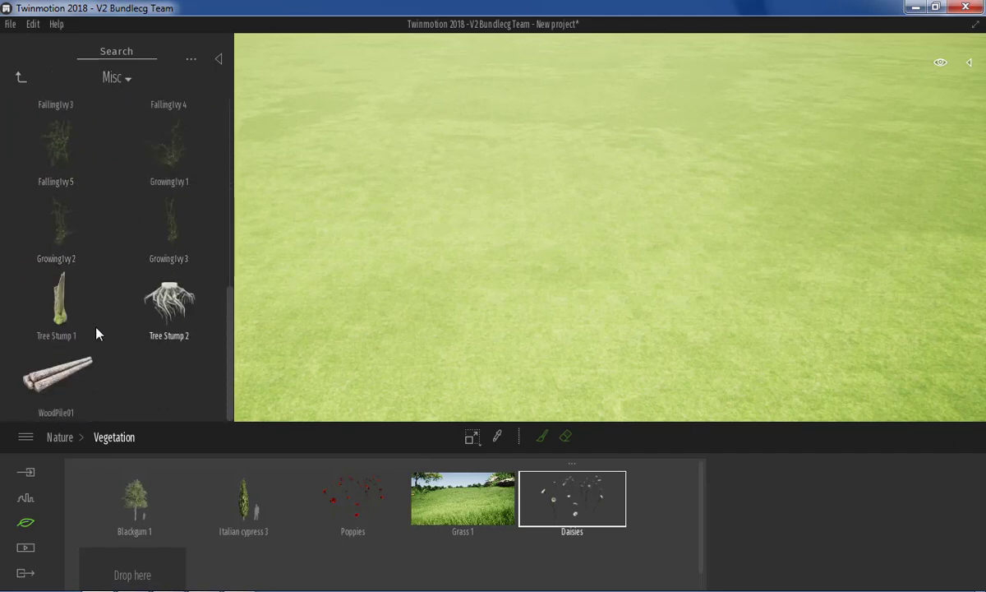
pyautogui.moveTo(58, 376); pyautogui.dragTo(129, 553)
# - Paint a wide patch of woodpile logs across the grass with a 79.2 m brush
pyautogui.click(543, 437)
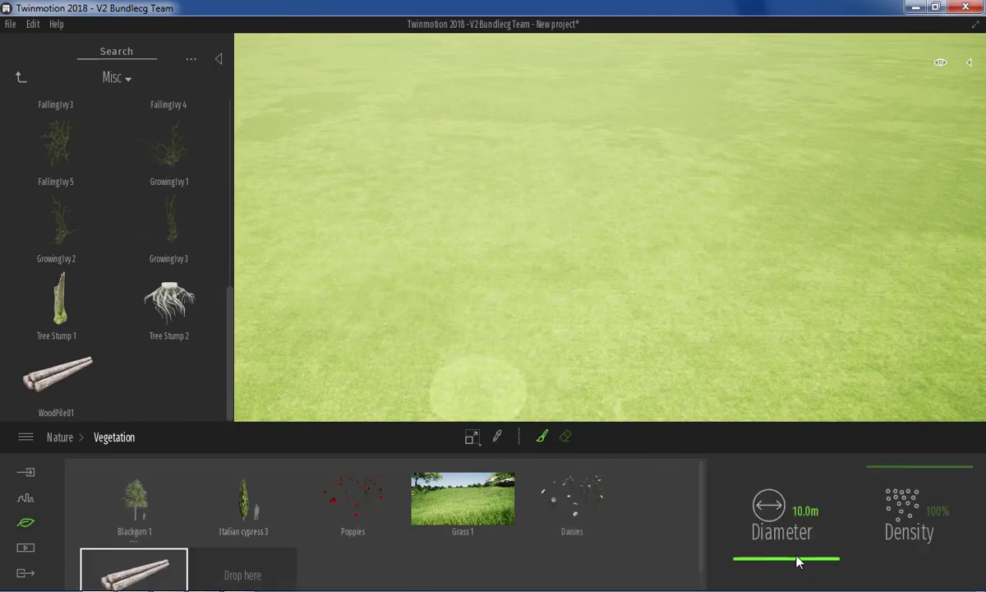
pyautogui.moveTo(799, 559); pyautogui.dragTo(796, 553)
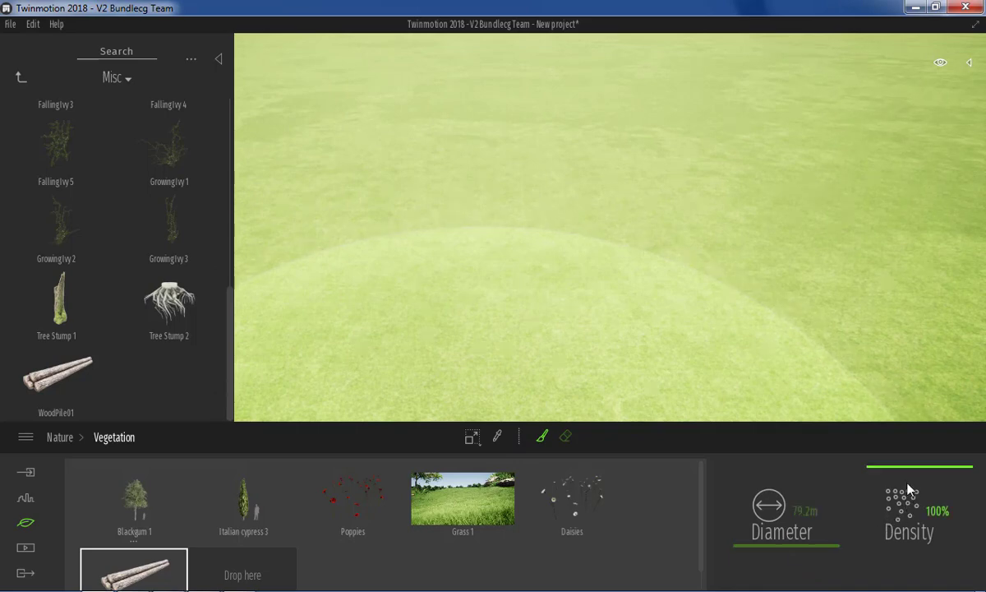
pyautogui.moveTo(342, 205)
pyautogui.mouseDown()
pyautogui.moveTo(617, 261)
pyautogui.moveTo(619, 280)
pyautogui.mouseUp()
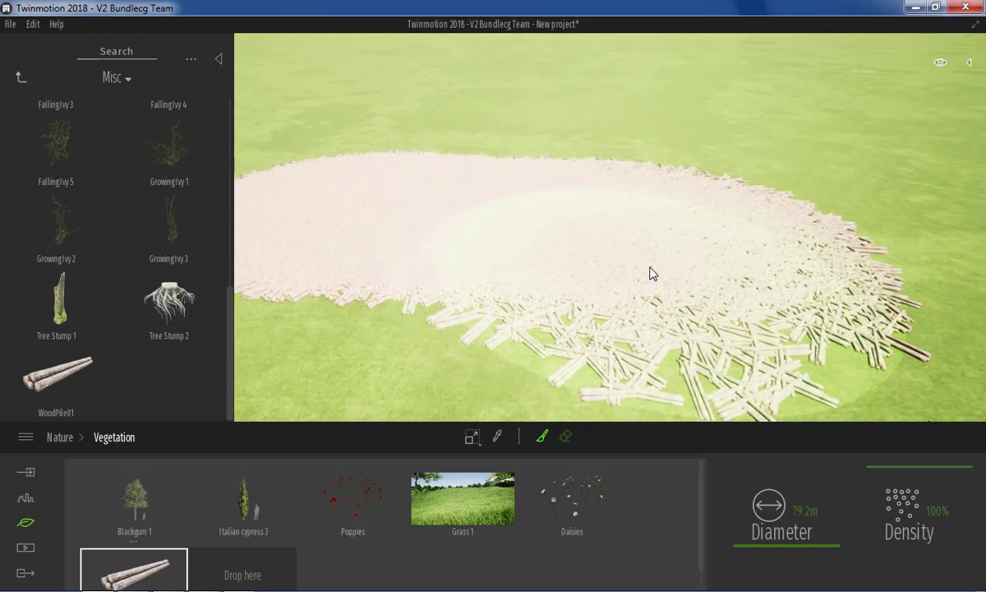
pyautogui.moveTo(652, 276); pyautogui.dragTo(660, 237, button='middle')
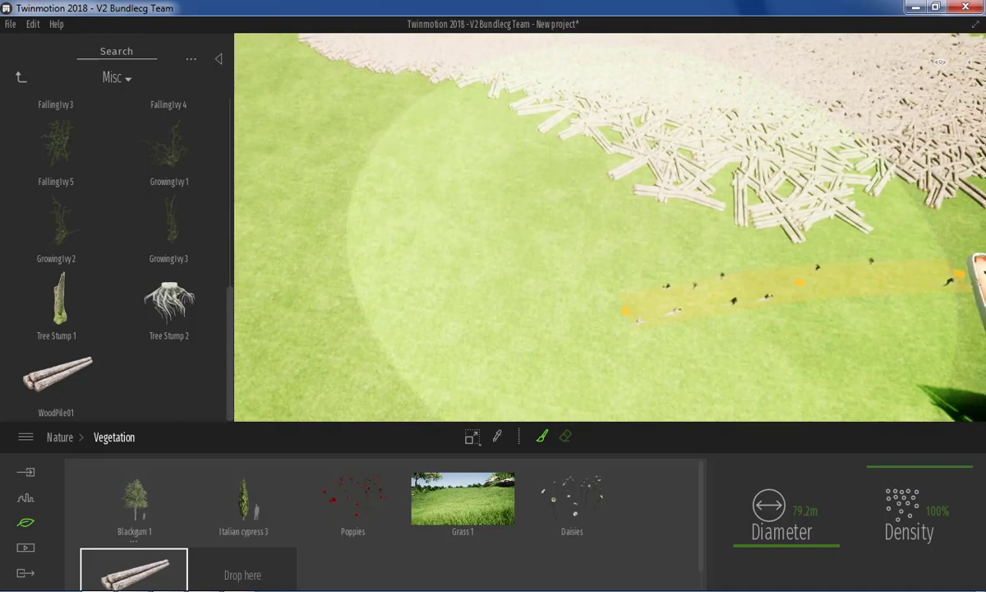
pyautogui.scroll(-5, 662, 235)
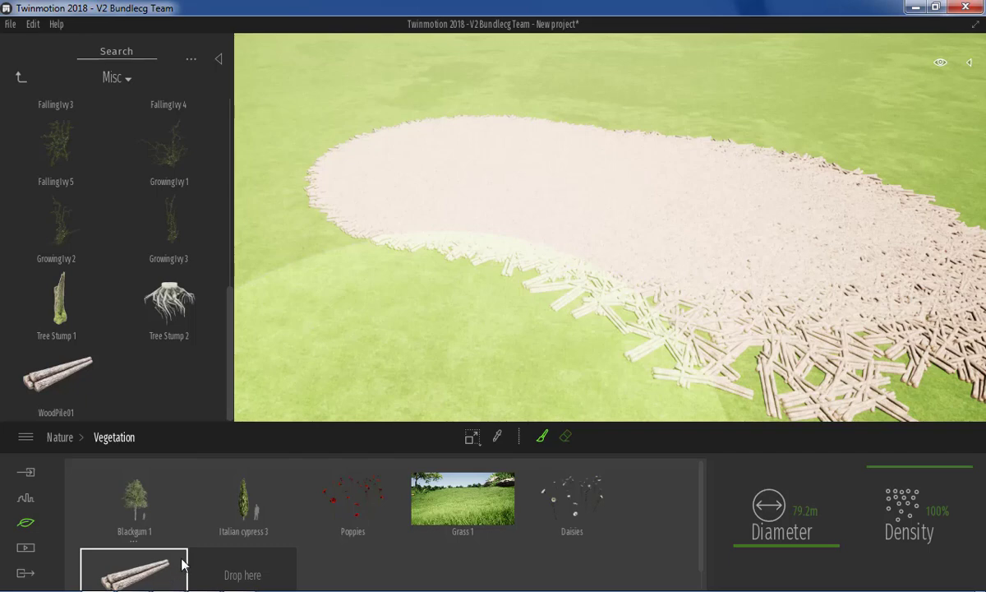
# - Select Blackgum 1, Italian cypress 3, Poppies, Grass 1 and Daisies for painting
pyautogui.moveTo(135, 498)
pyautogui.click(137, 503)
pyautogui.click(255, 509)
pyautogui.click(361, 512)
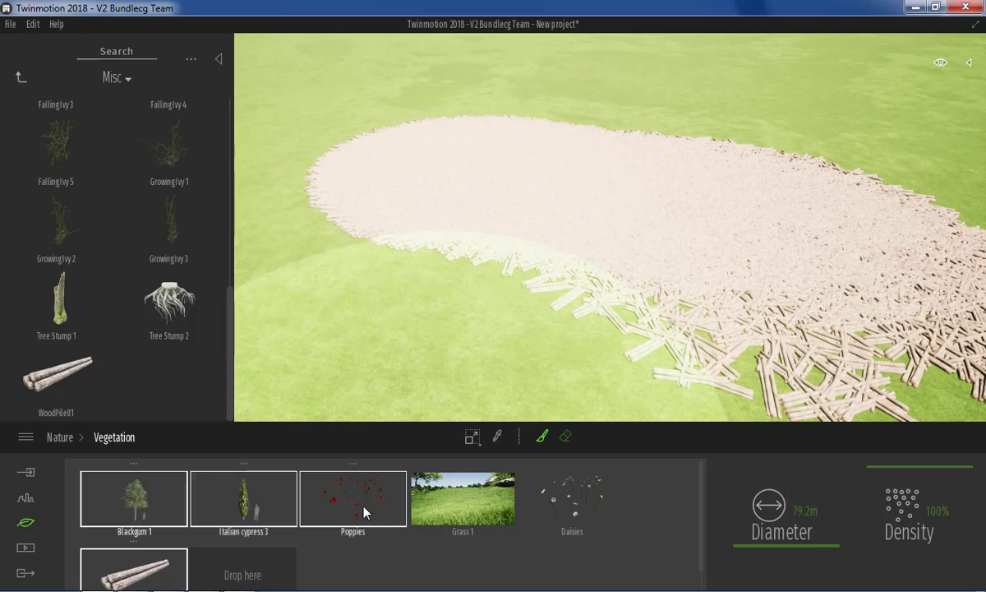
pyautogui.click(461, 507)
pyautogui.click(573, 509)
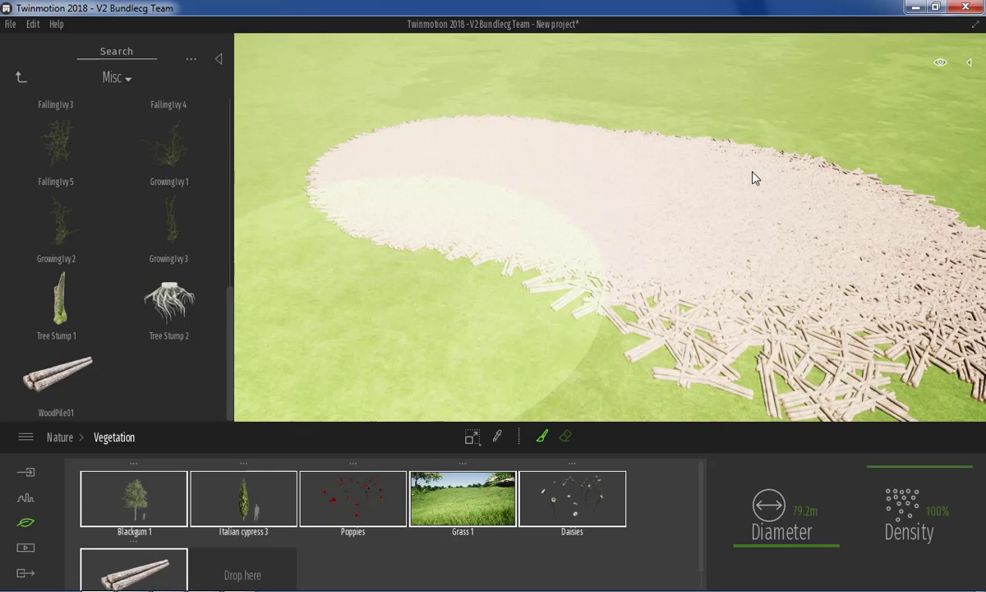
# - Paint the plant mix over the woodpile, then lower brush density to 59%
pyautogui.click(705, 160)
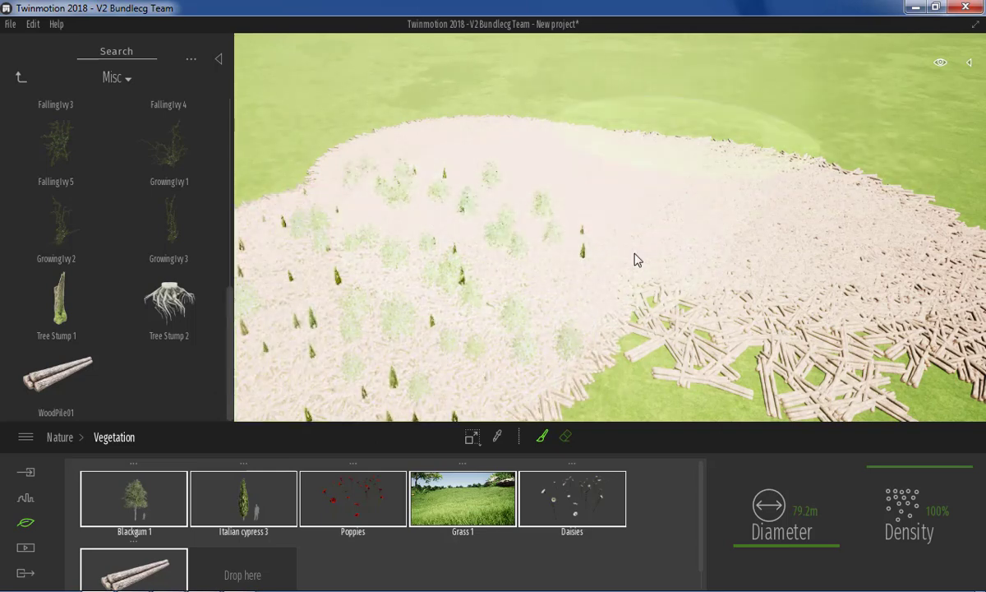
pyautogui.moveTo(899, 475); pyautogui.dragTo(899, 504)
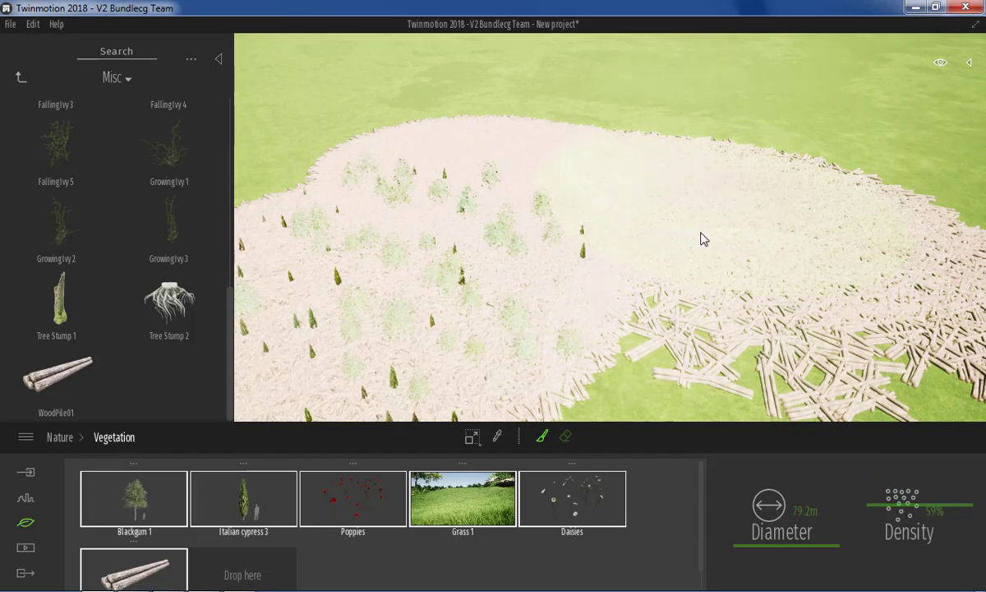
pyautogui.moveTo(702, 238); pyautogui.dragTo(496, 319)
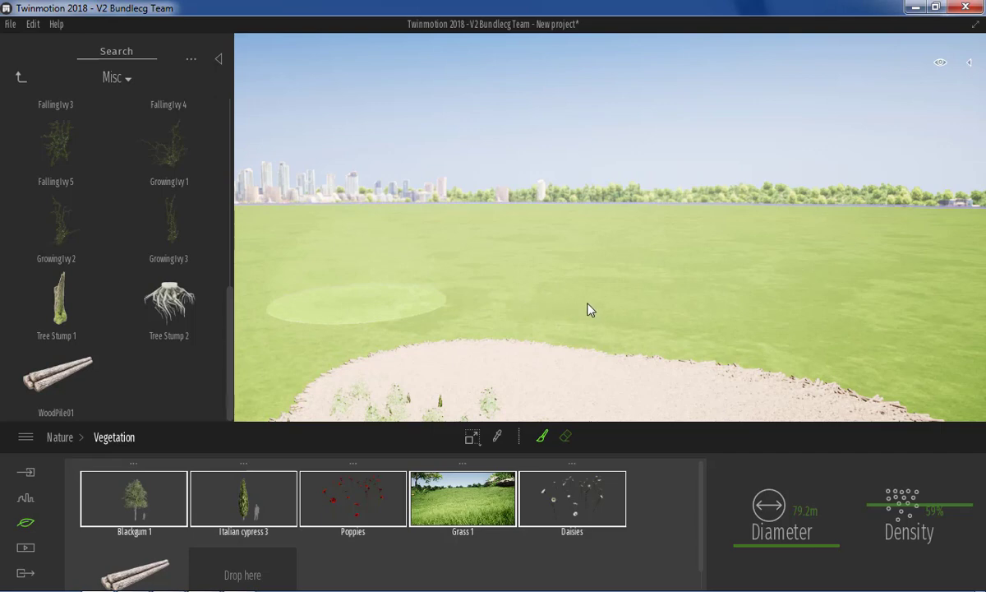
# - Paint vegetation patches left of centre and across the middle of the field
pyautogui.click(387, 305)
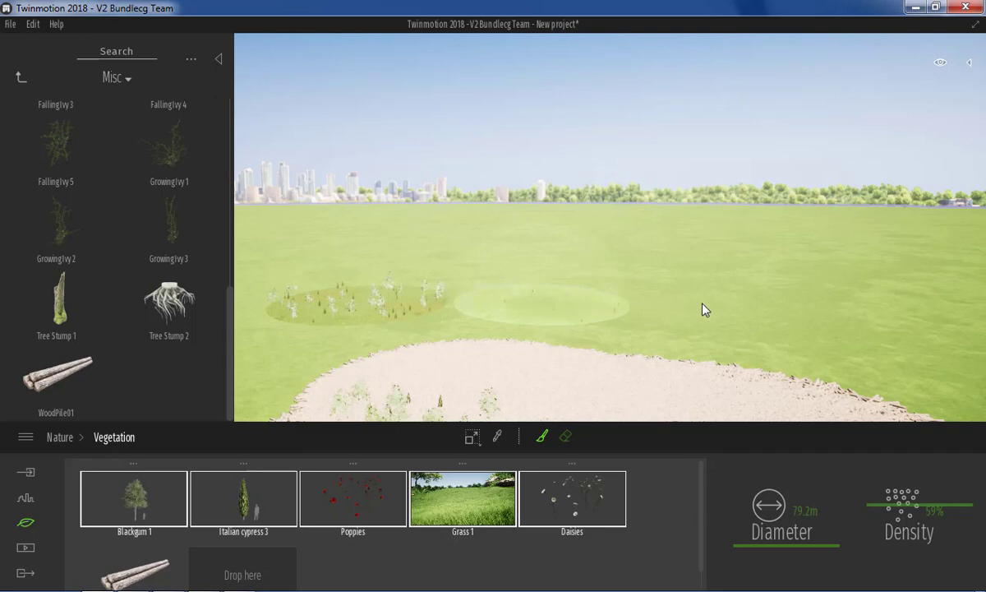
pyautogui.click(749, 334)
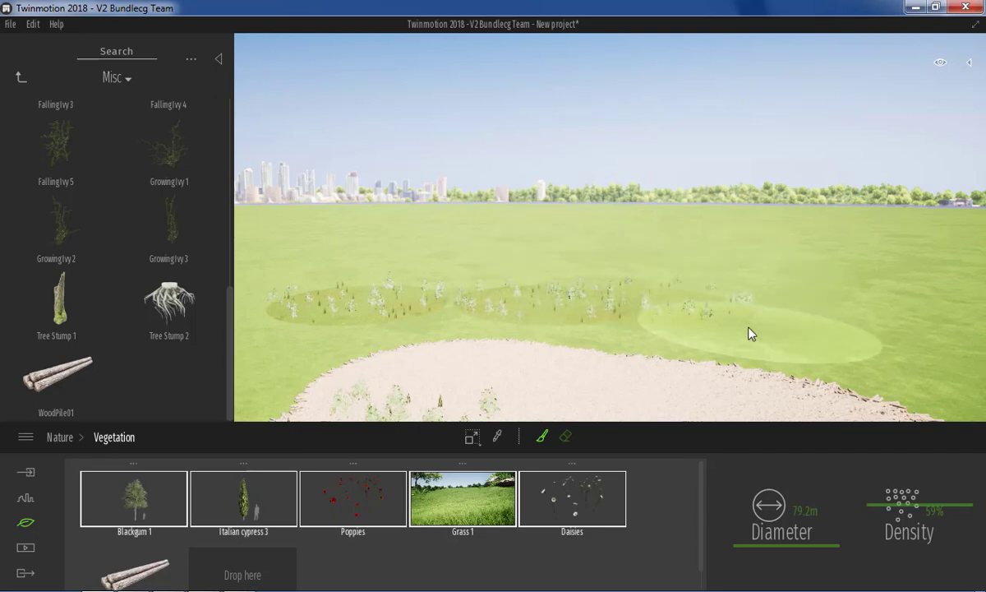
pyautogui.scroll(1, 641, 308)
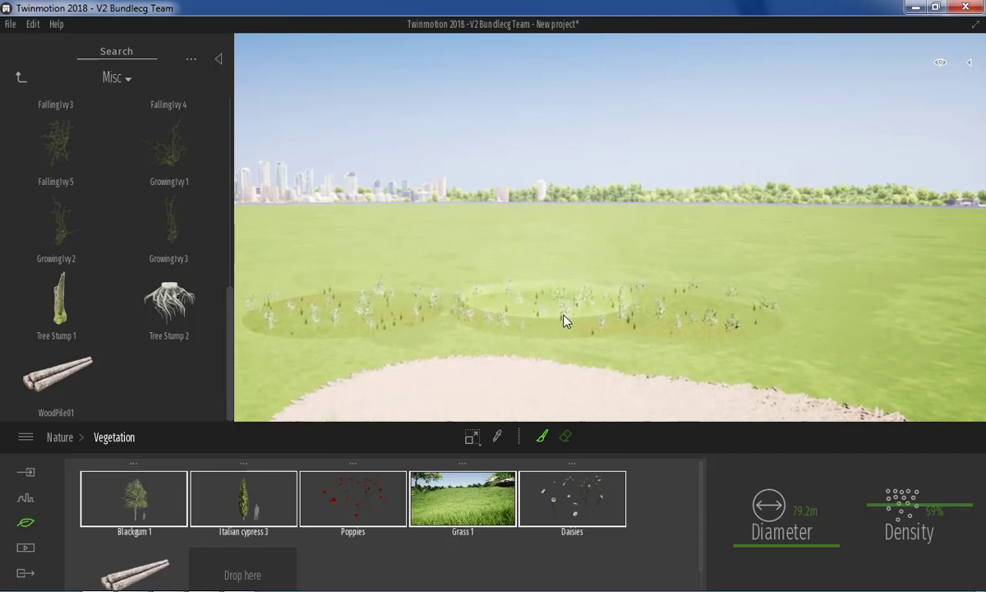
pyautogui.moveTo(590, 325); pyautogui.dragTo(590, 345, button='right')
pyautogui.moveTo(587, 301); pyautogui.dragTo(587, 320, button='right')
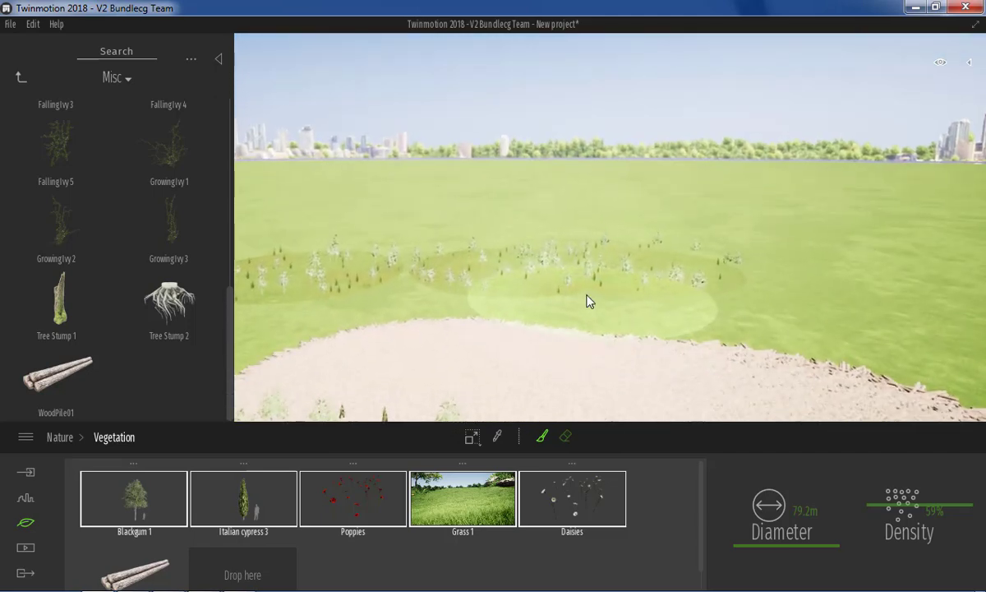
pyautogui.scroll(2, 587, 301)
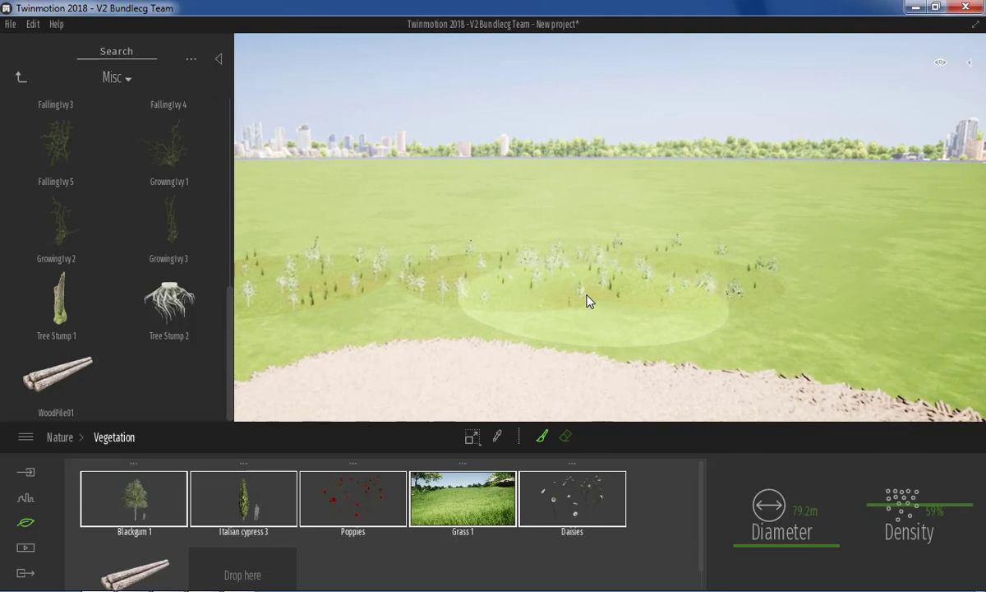
pyautogui.scroll(2, 587, 301)
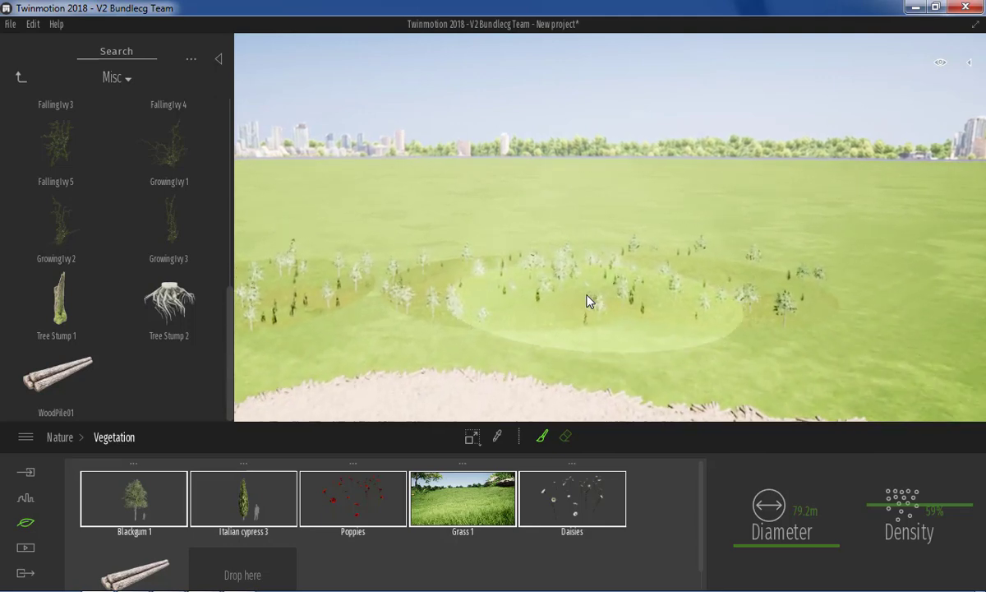
pyautogui.scroll(2, 587, 301)
pyautogui.scroll(2, 587, 300)
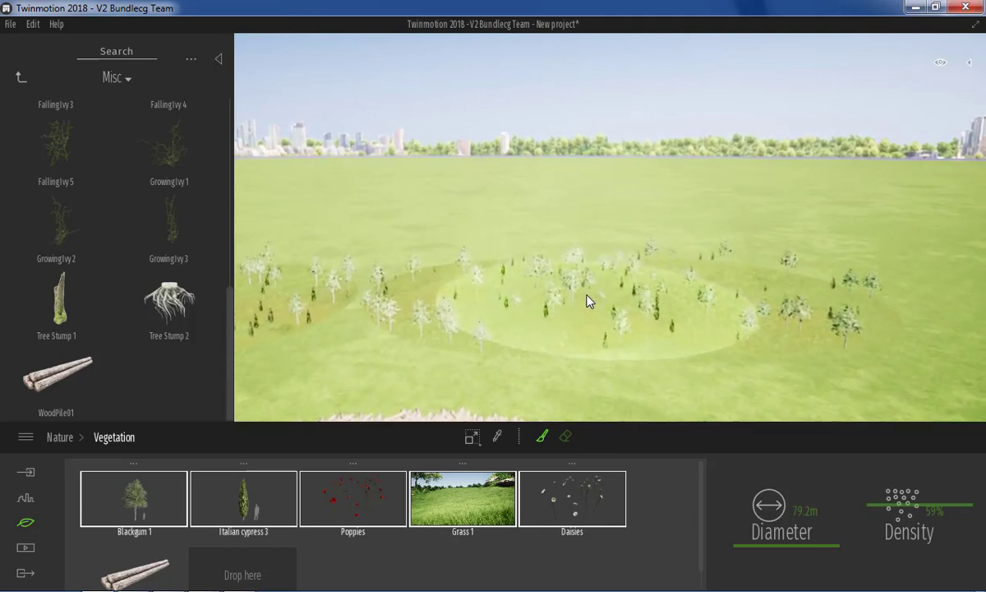
pyautogui.scroll(2, 587, 301)
pyautogui.scroll(2, 587, 301)
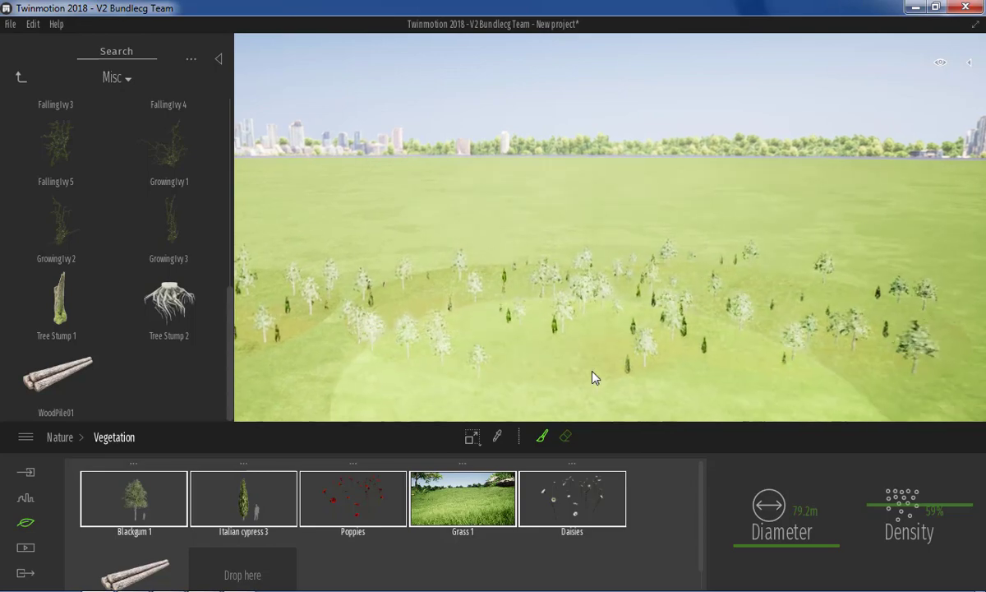
pyautogui.scroll(2, 594, 375)
pyautogui.moveTo(525, 253); pyautogui.dragTo(480, 217, button='right')
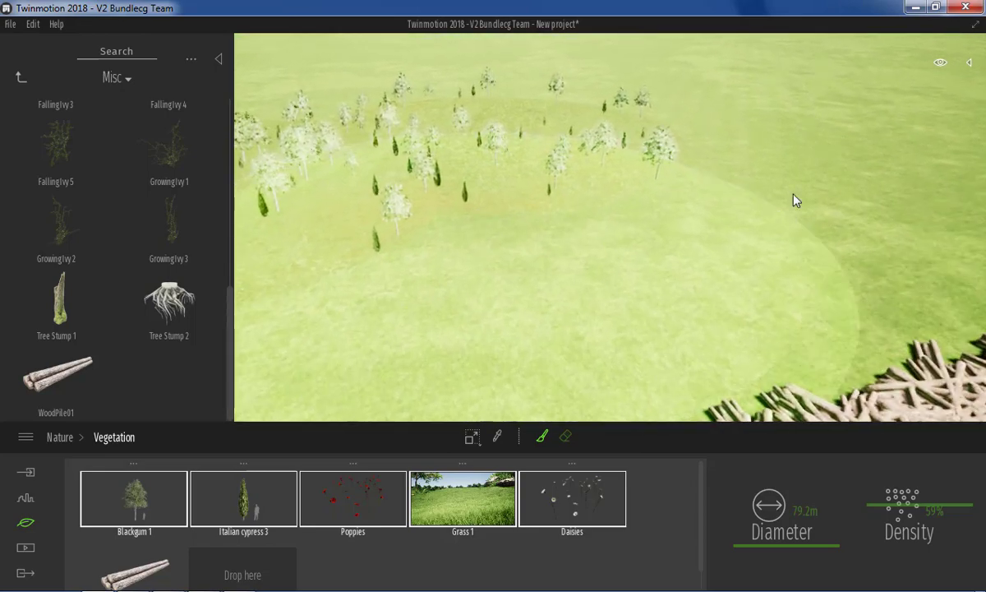
pyautogui.moveTo(795, 198); pyautogui.dragTo(742, 123, button='right')
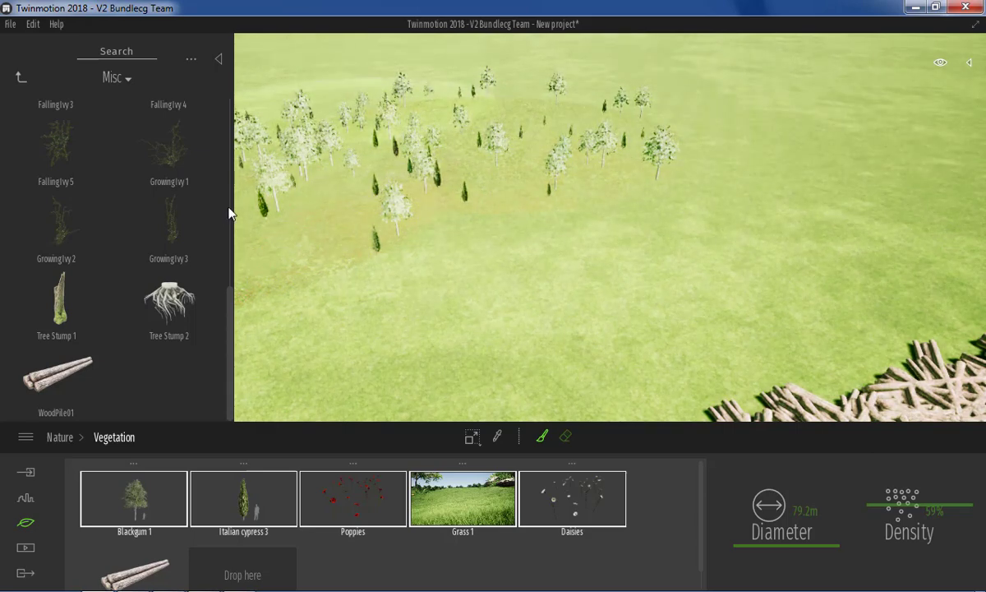
# - Browse the library's Lights and Bathroom furniture assets
pyautogui.click(18, 77)
pyautogui.click(18, 78)
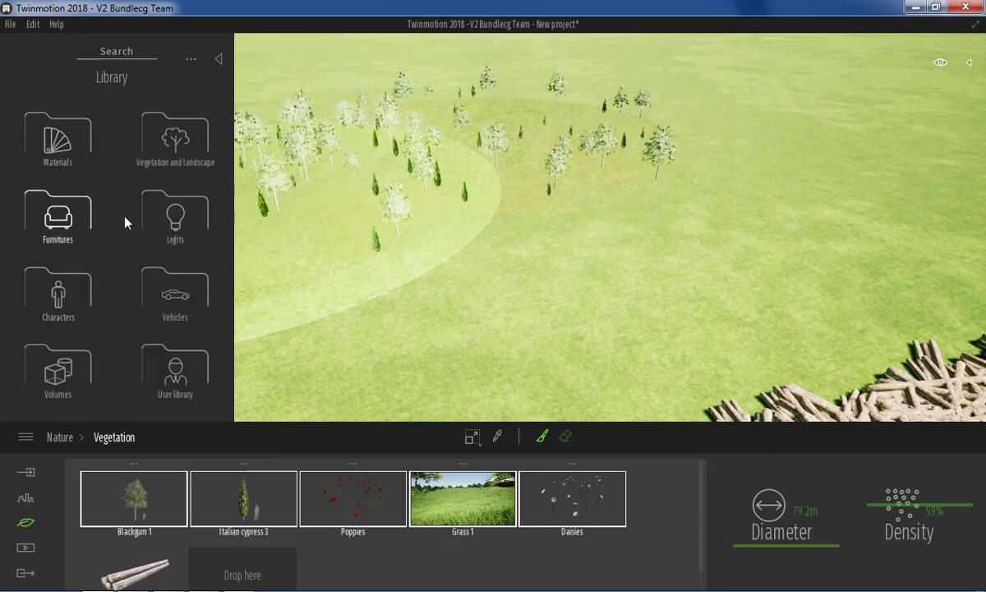
pyautogui.click(169, 214)
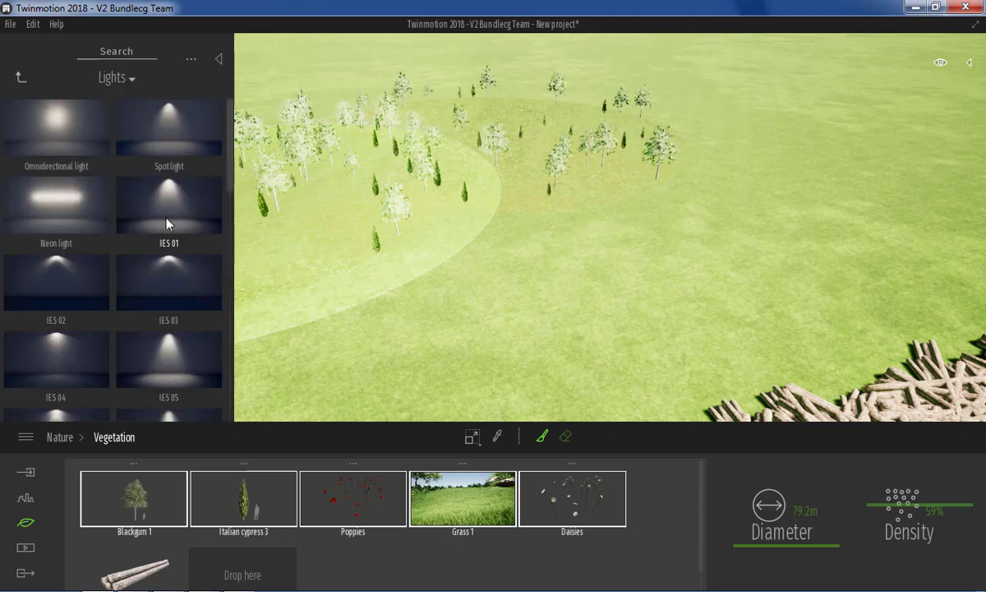
pyautogui.click(20, 77)
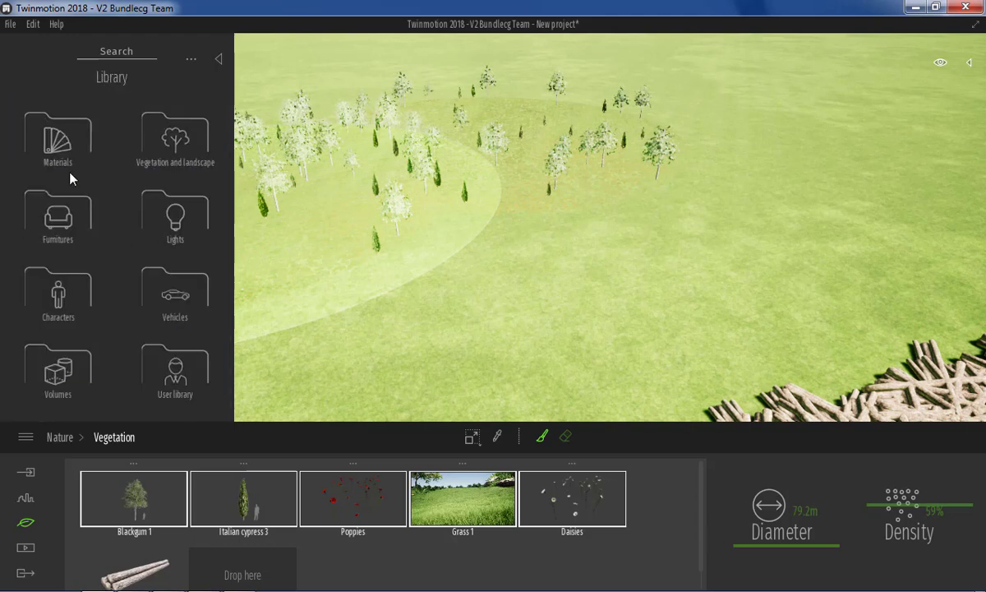
pyautogui.click(65, 216)
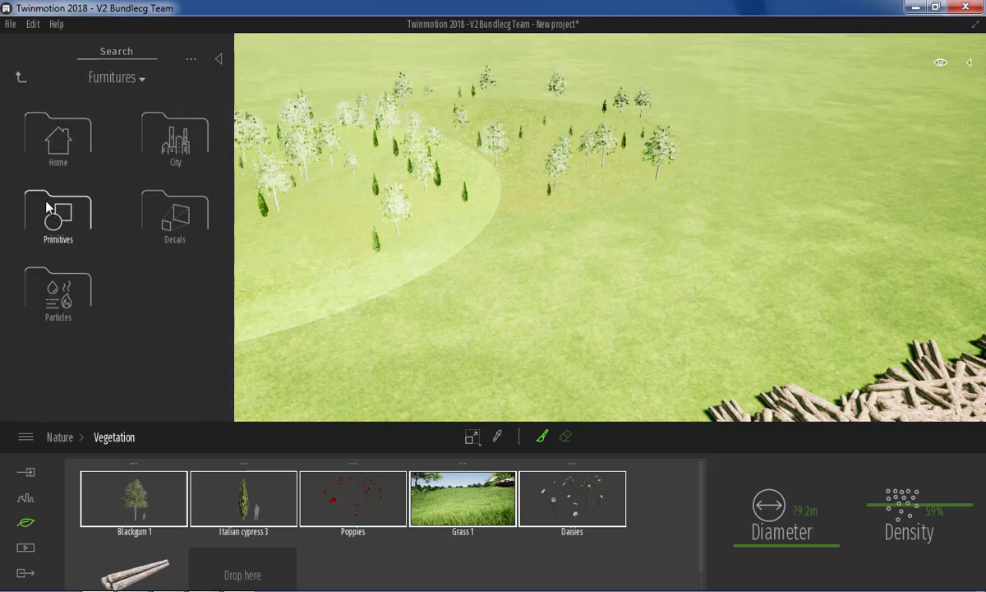
pyautogui.click(58, 138)
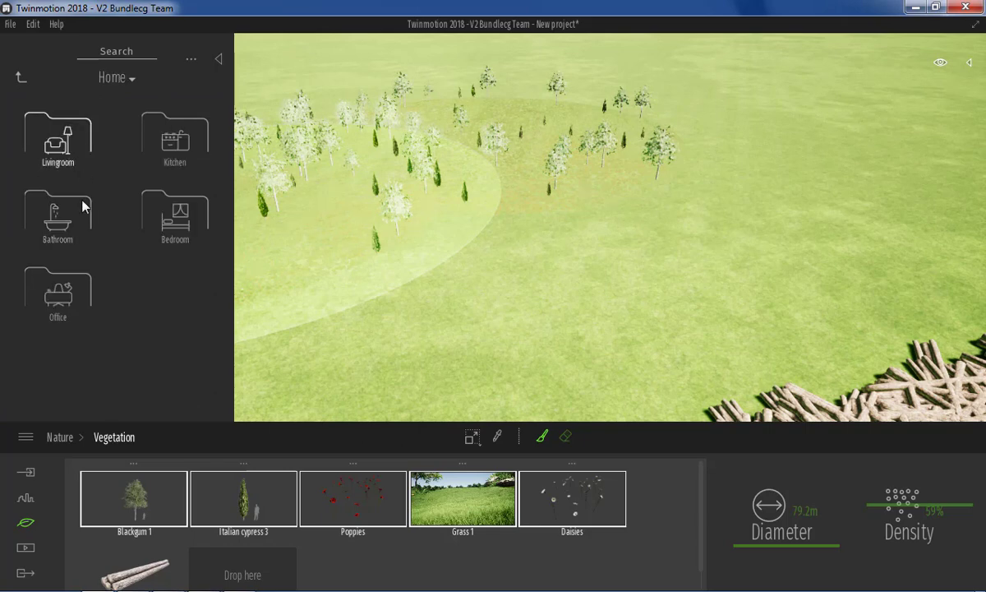
pyautogui.click(50, 214)
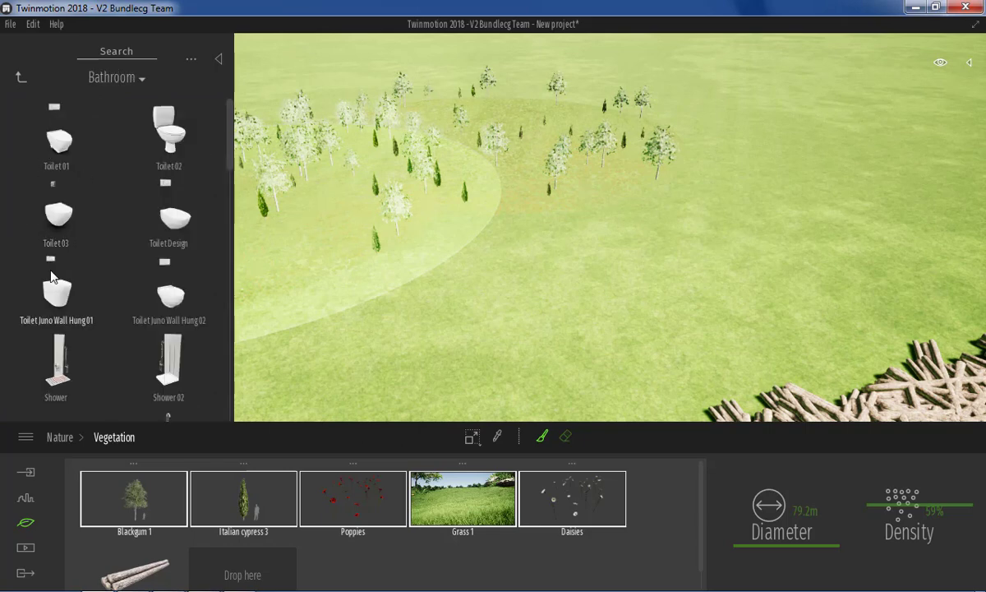
pyautogui.click(19, 77)
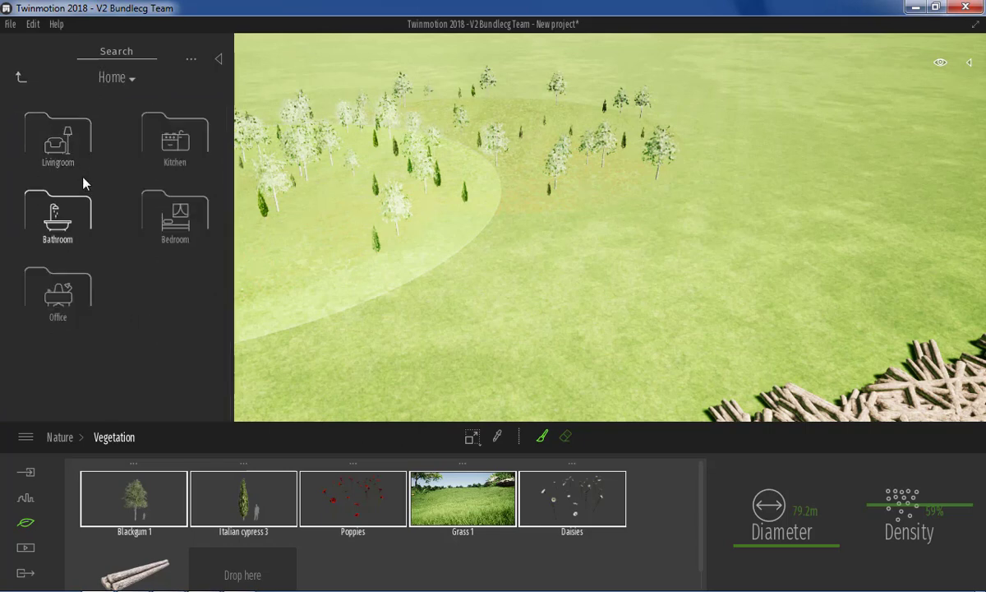
# - Open Office chairs and try adding two chairs to the palette
pyautogui.click(66, 290)
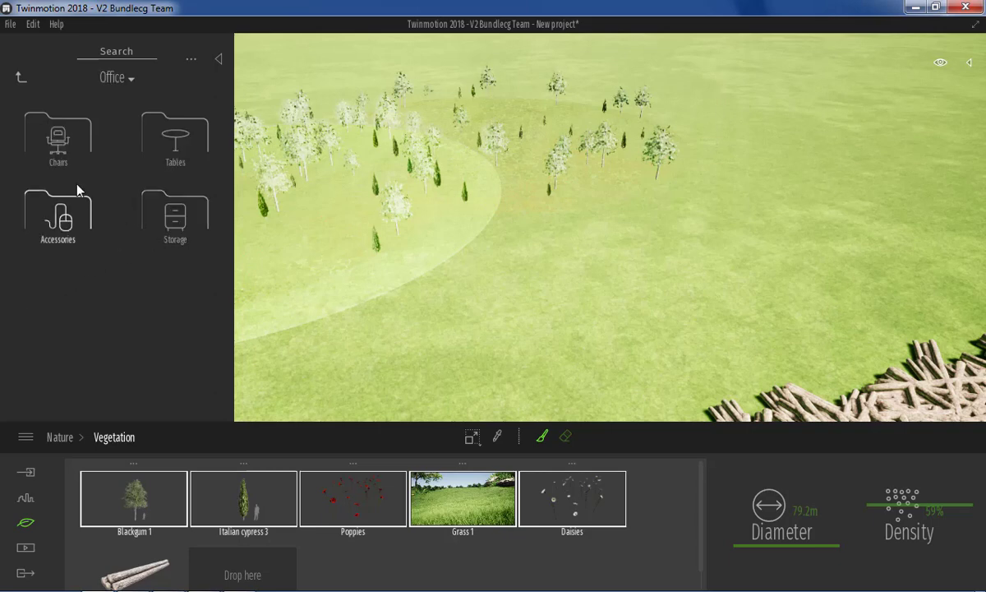
pyautogui.click(59, 134)
pyautogui.moveTo(50, 136); pyautogui.dragTo(253, 555)
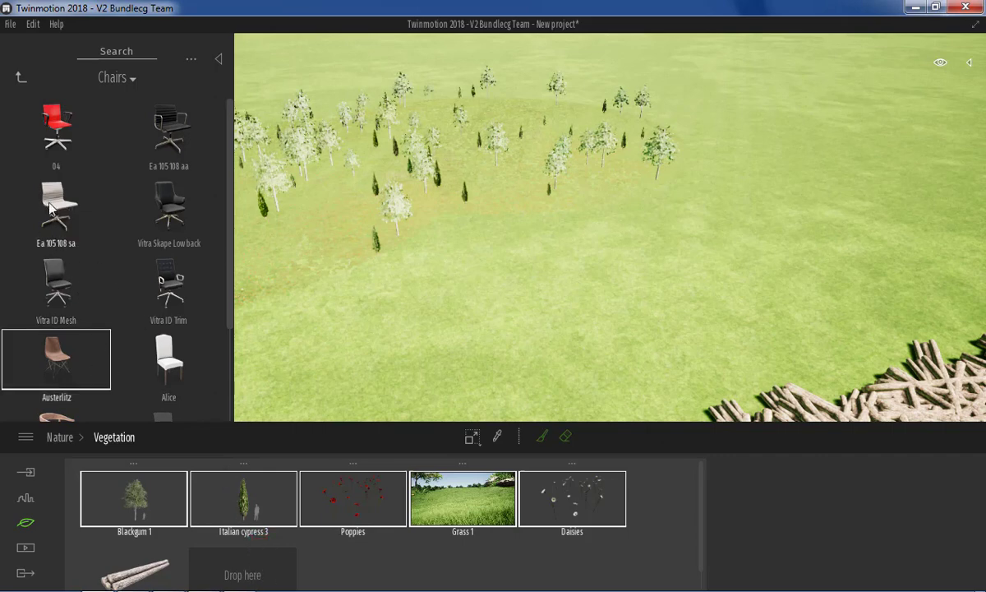
pyautogui.moveTo(55, 205); pyautogui.dragTo(238, 562)
pyautogui.scroll(-1, 160, 206)
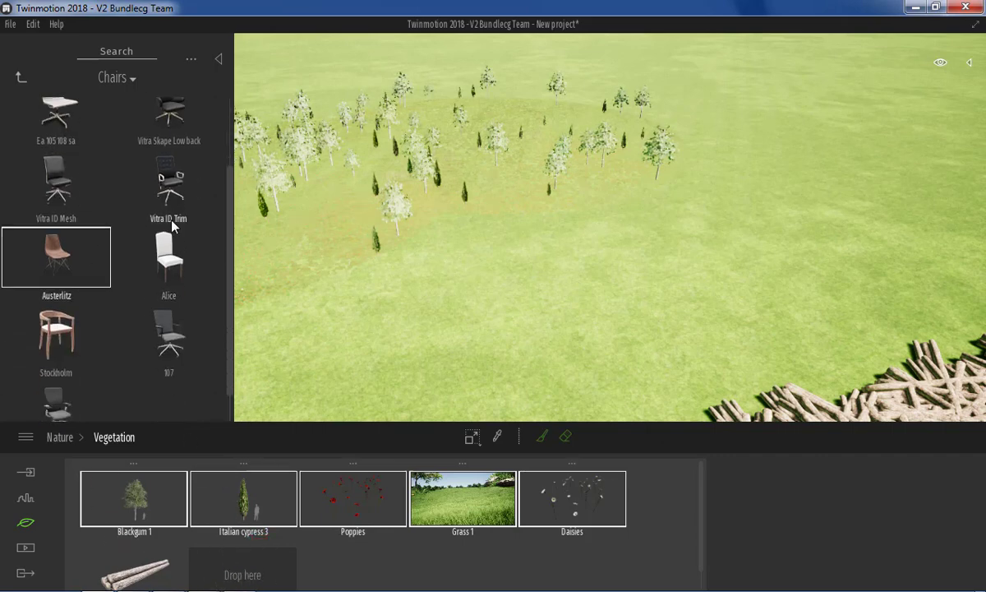
pyautogui.scroll(-1, 11, 222)
pyautogui.scroll(3, 10, 164)
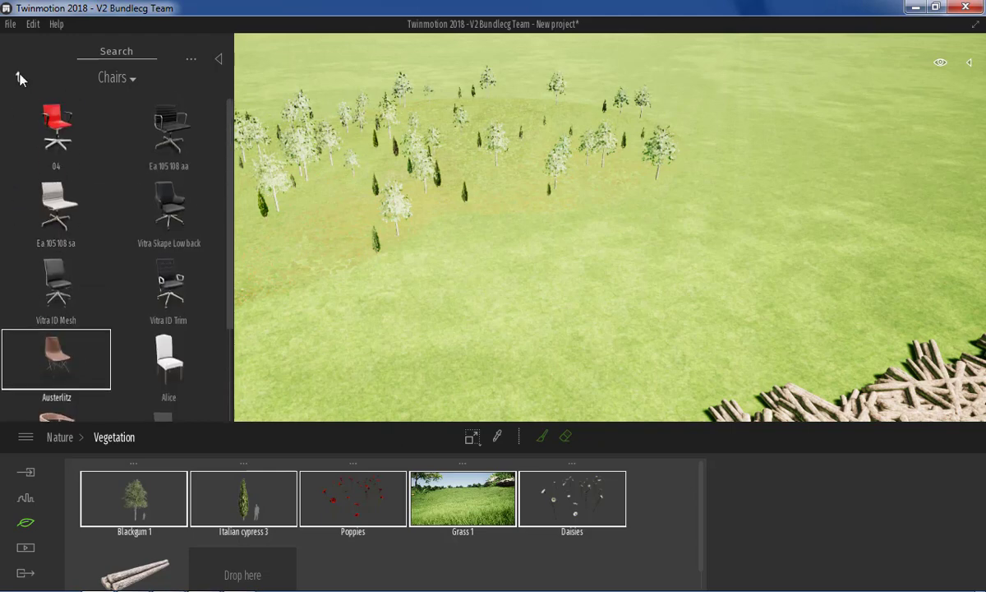
# - Go to Vegetation and landscape > Bushes and scroll down to Boston fern
pyautogui.click(19, 78)
pyautogui.click(18, 78)
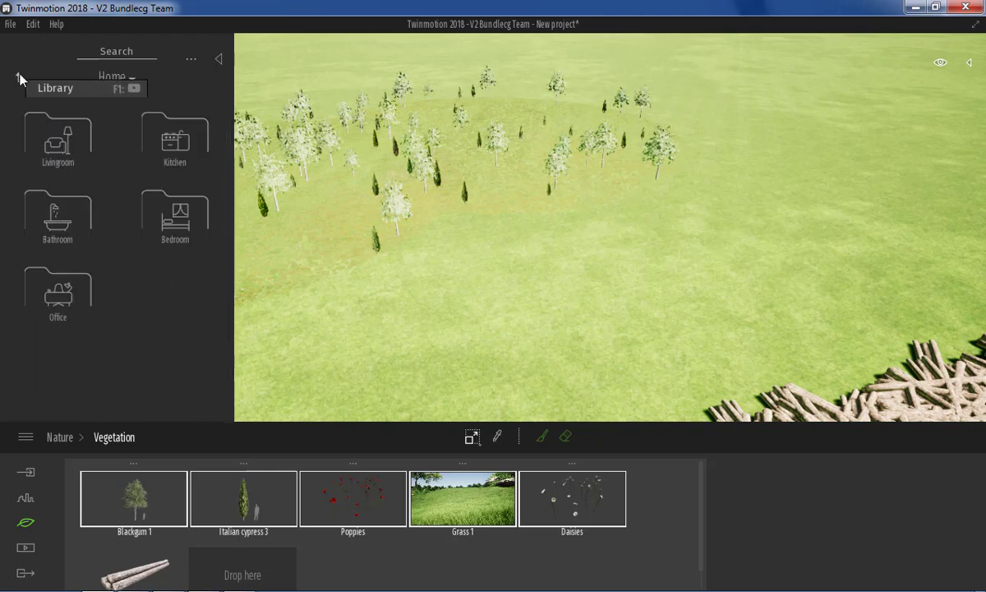
pyautogui.click(18, 78)
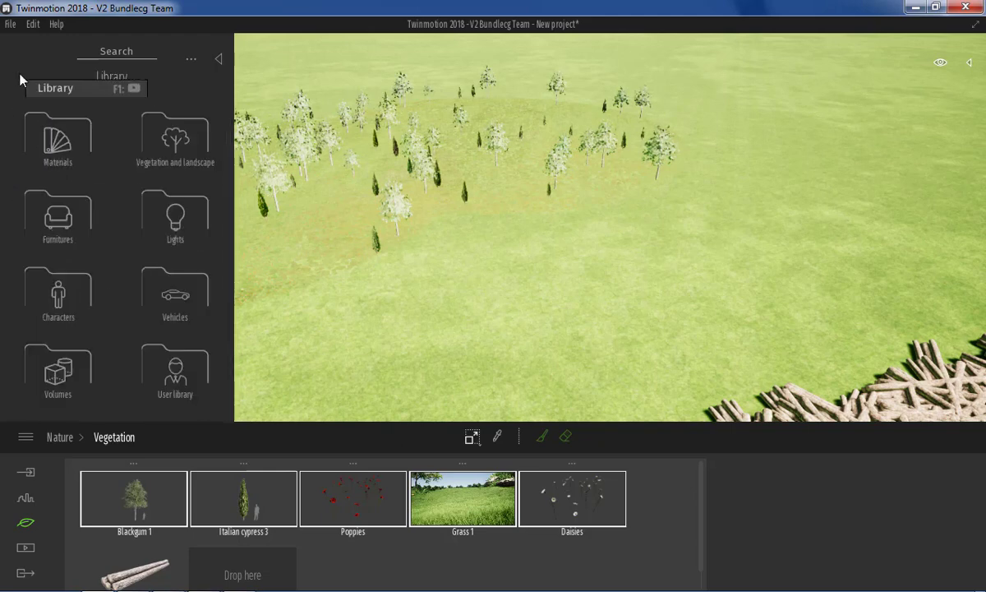
pyautogui.click(174, 135)
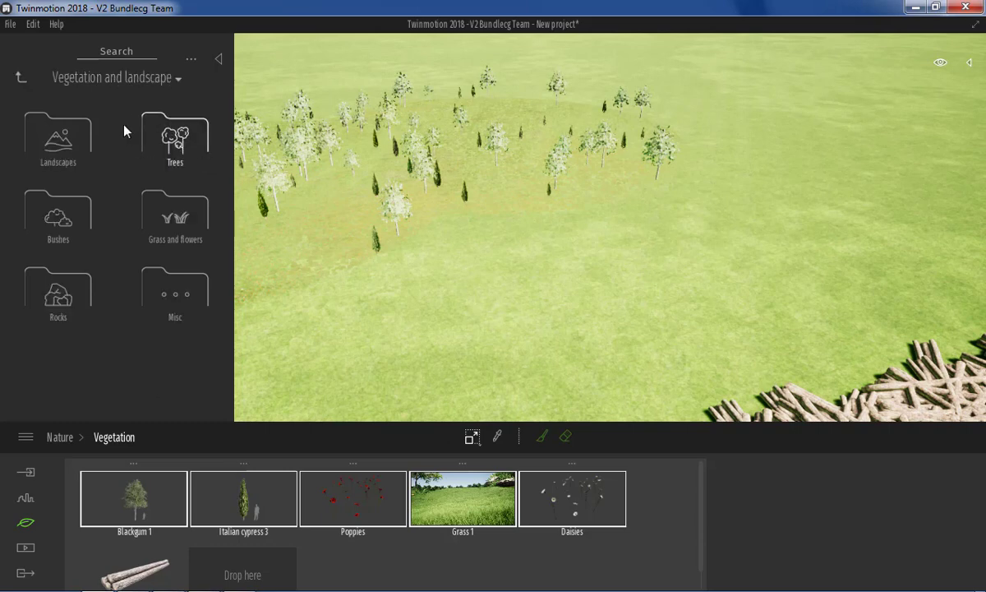
pyautogui.click(62, 218)
pyautogui.scroll(-3, 95, 227)
pyautogui.scroll(-2, 93, 227)
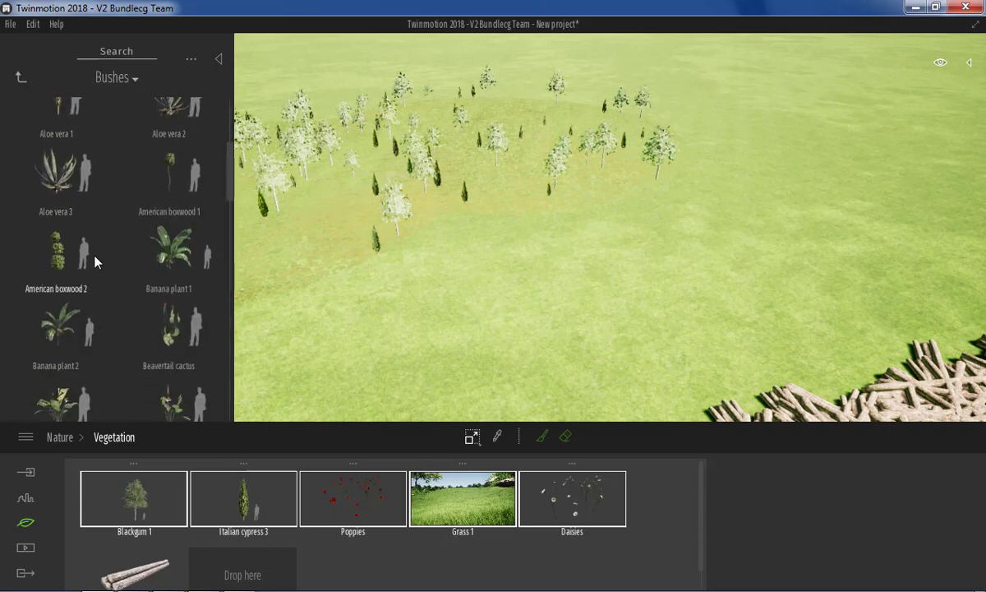
pyautogui.scroll(-2, 94, 257)
pyautogui.scroll(-2, 97, 260)
pyautogui.scroll(-1, 97, 266)
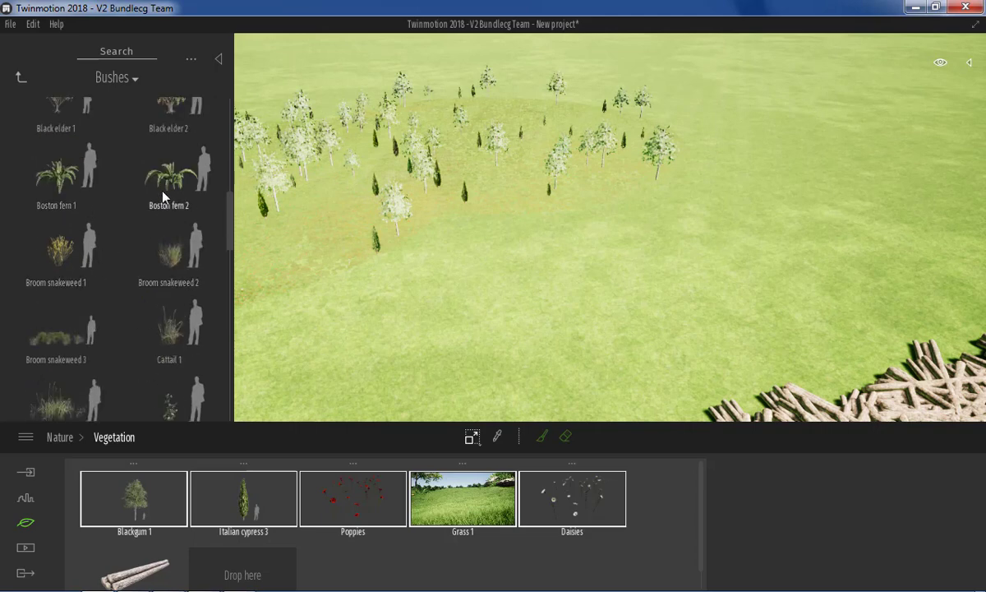
# - Add Boston fern 2 to the palette and paint ferns on the grass with a 29.8 m brush
pyautogui.moveTo(165, 194); pyautogui.dragTo(274, 565)
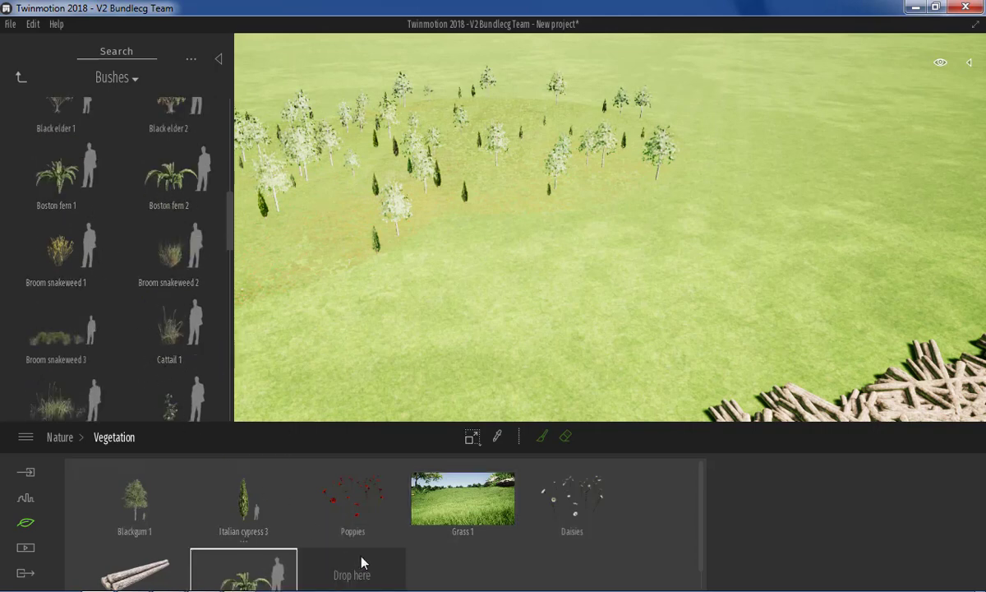
pyautogui.click(353, 500)
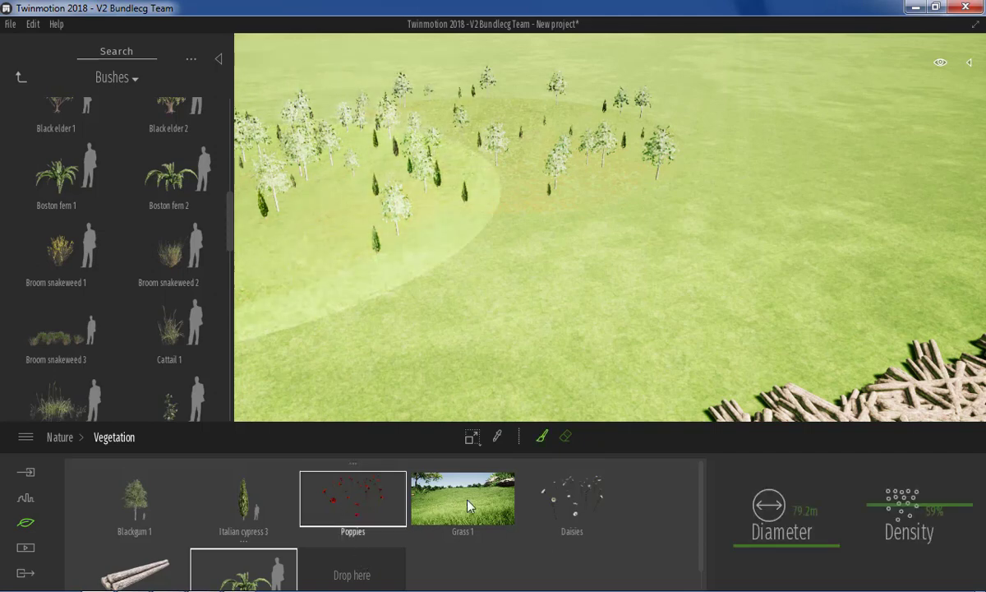
pyautogui.click(569, 480)
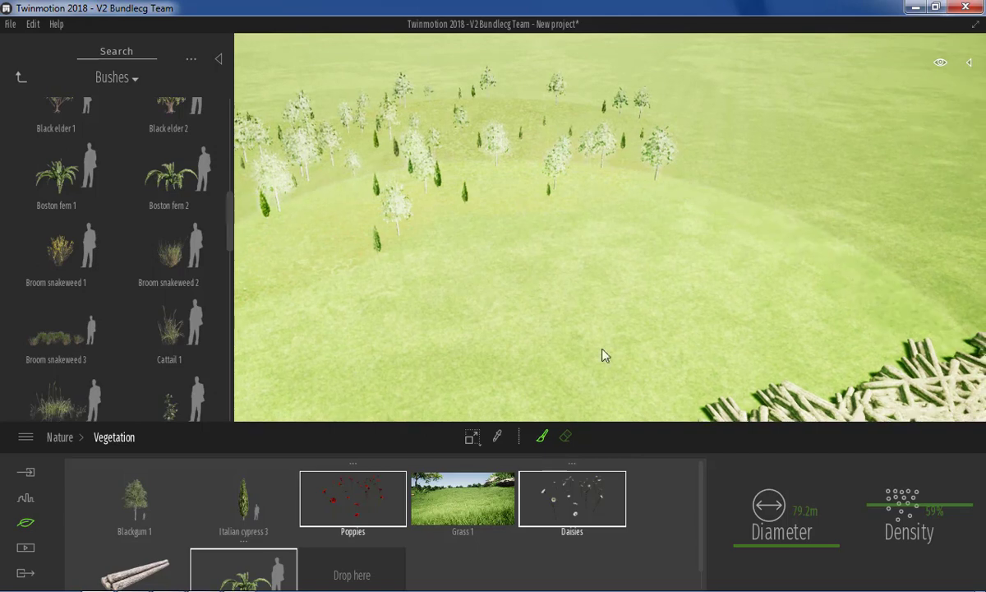
pyautogui.moveTo(760, 534)
pyautogui.mouseDown()
pyautogui.moveTo(773, 557)
pyautogui.moveTo(781, 555)
pyautogui.mouseUp()
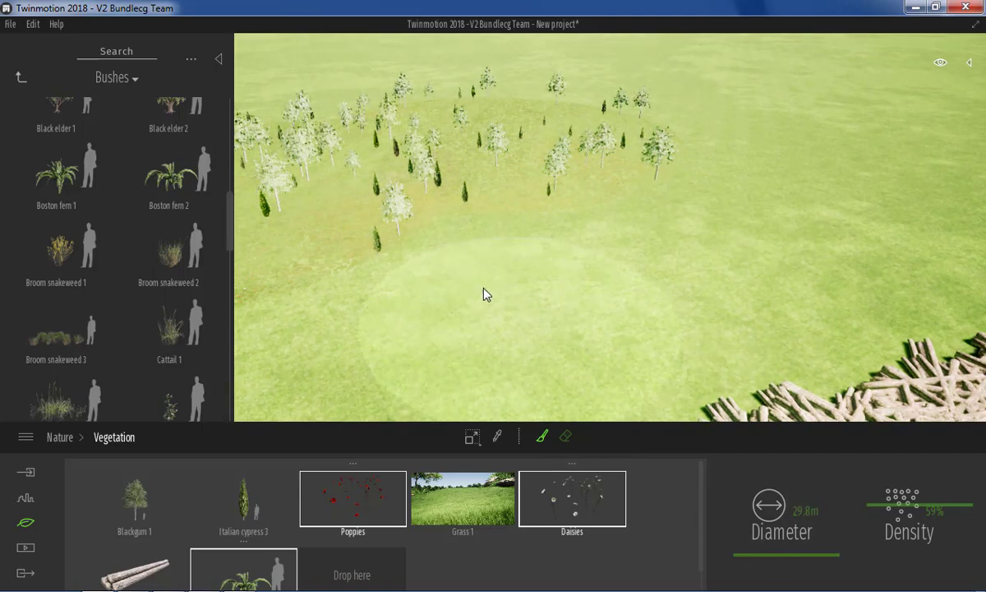
pyautogui.moveTo(484, 292)
pyautogui.mouseDown()
pyautogui.moveTo(602, 284)
pyautogui.moveTo(704, 249)
pyautogui.mouseUp()
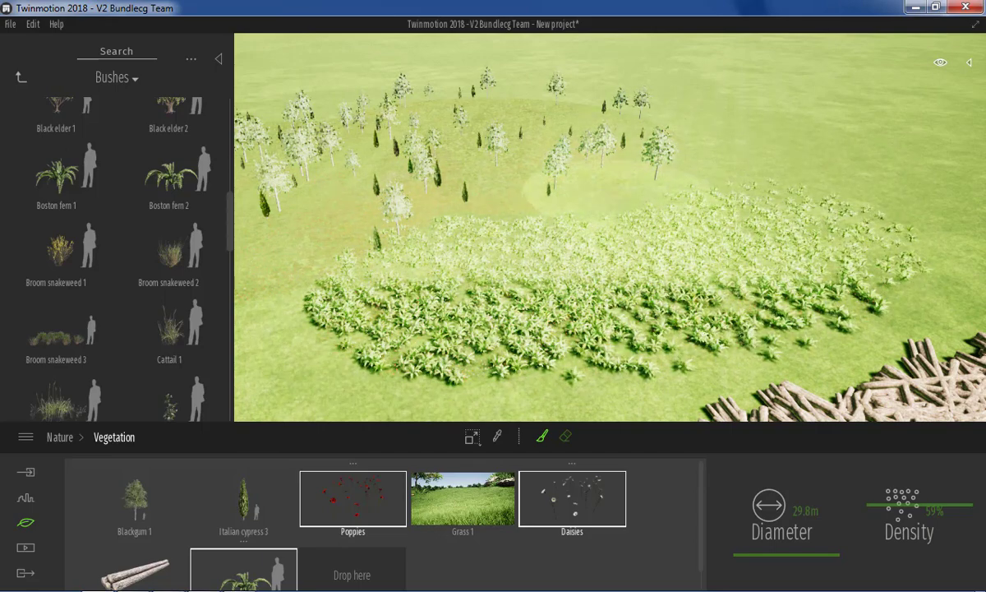
pyautogui.moveTo(681, 236); pyautogui.dragTo(681, 296, button='right')
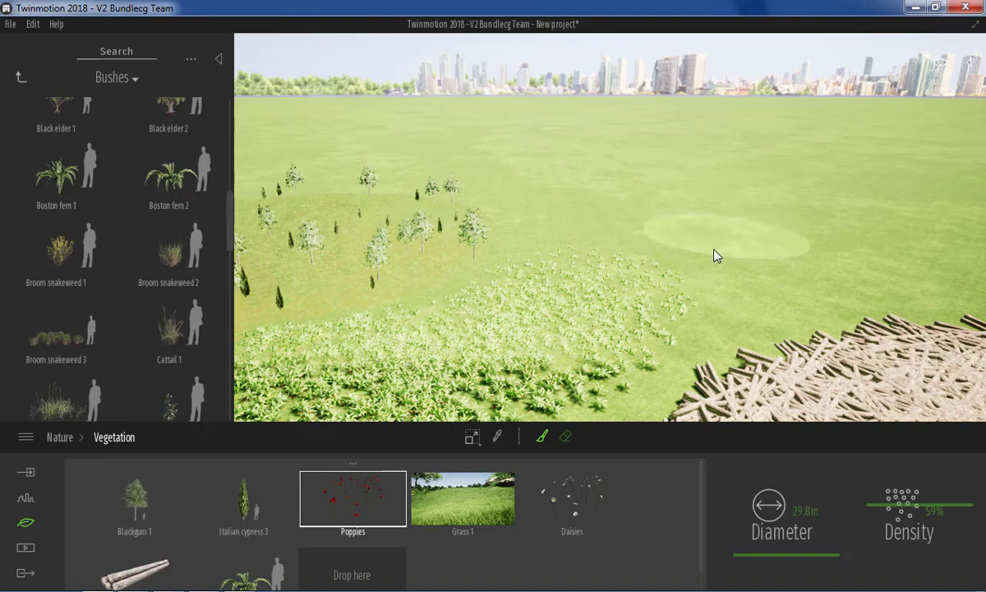
# - Paint red poppies over the grass near the ferns, then view the log pile and fern bed
pyautogui.scroll(2, 657, 250)
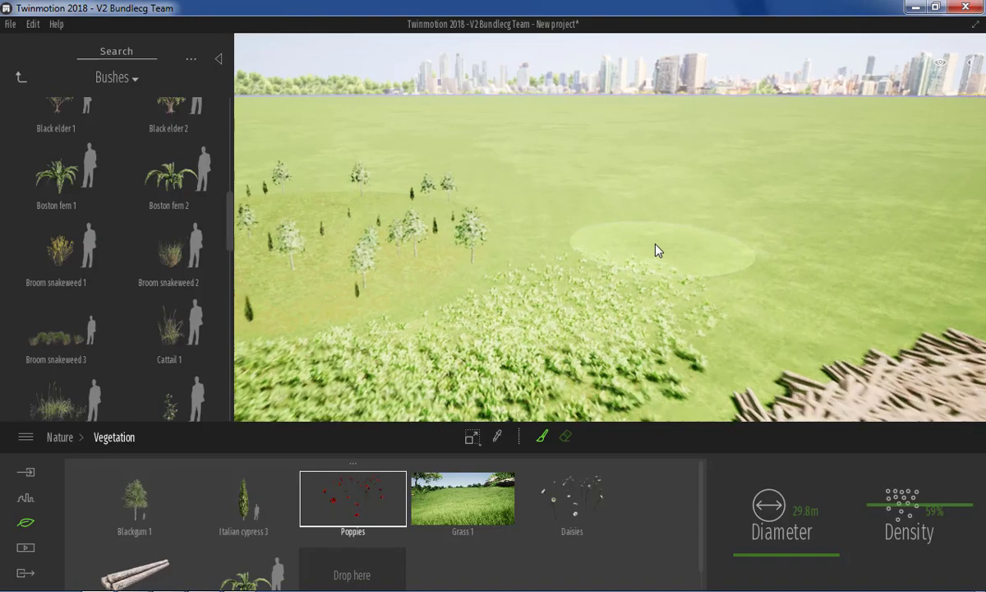
pyautogui.scroll(3, 645, 230)
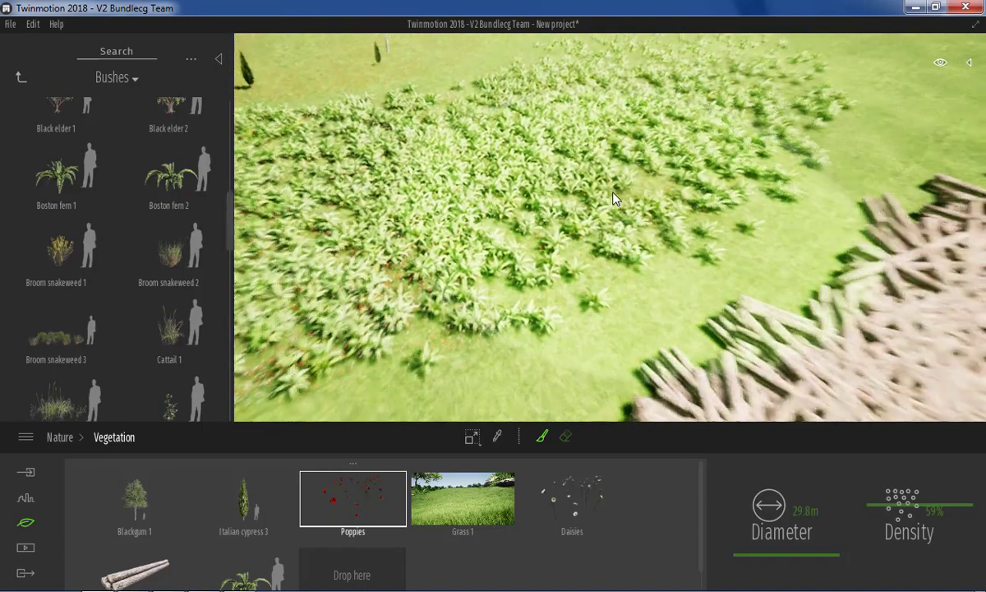
pyautogui.scroll(2, 612, 197)
pyautogui.scroll(3, 613, 197)
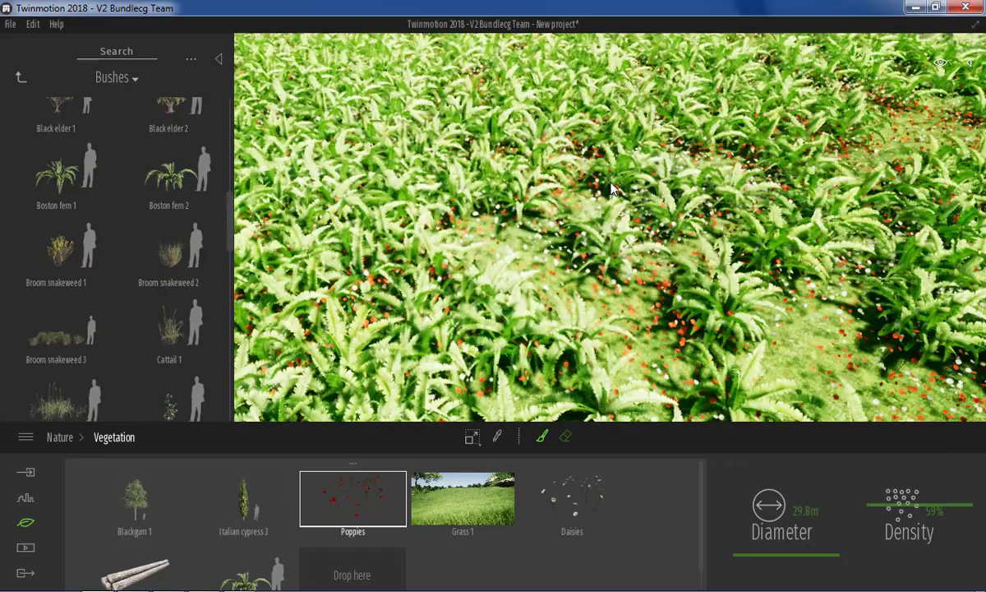
pyautogui.scroll(-2, 576, 292)
pyautogui.scroll(-2, 577, 292)
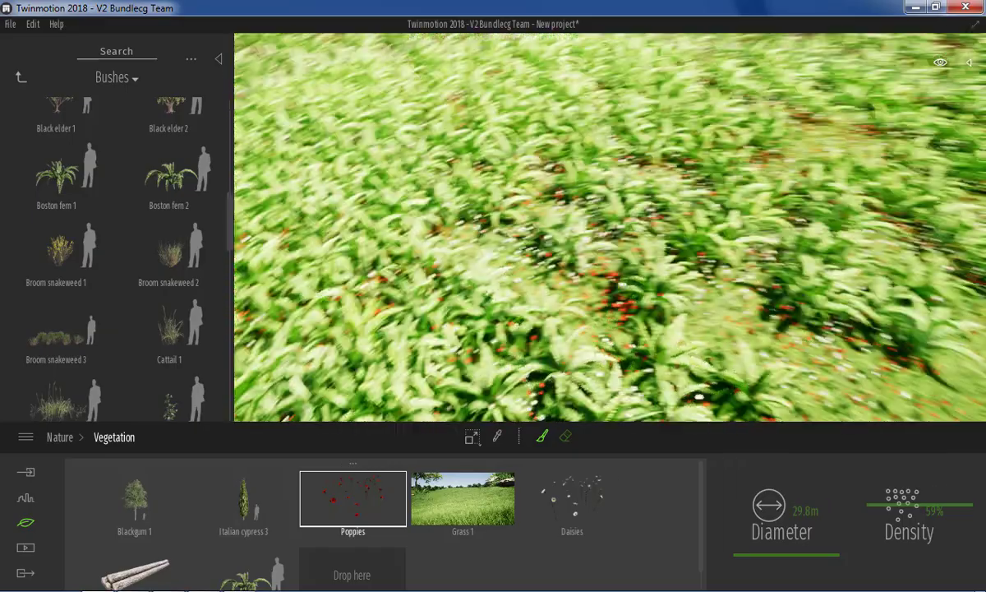
pyautogui.scroll(-3, 610, 227)
pyautogui.scroll(-2, 610, 226)
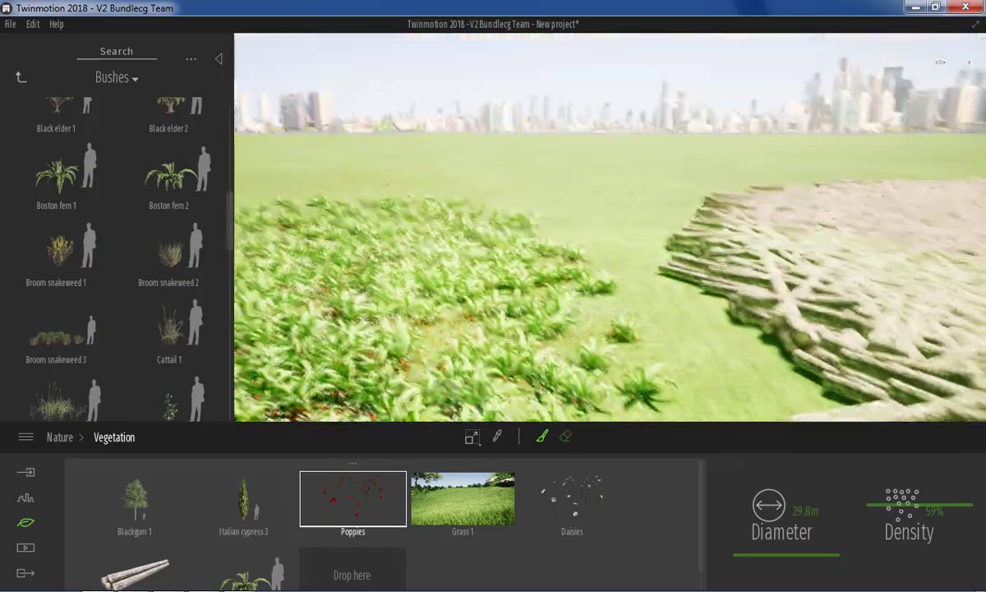
pyautogui.scroll(2, 654, 253)
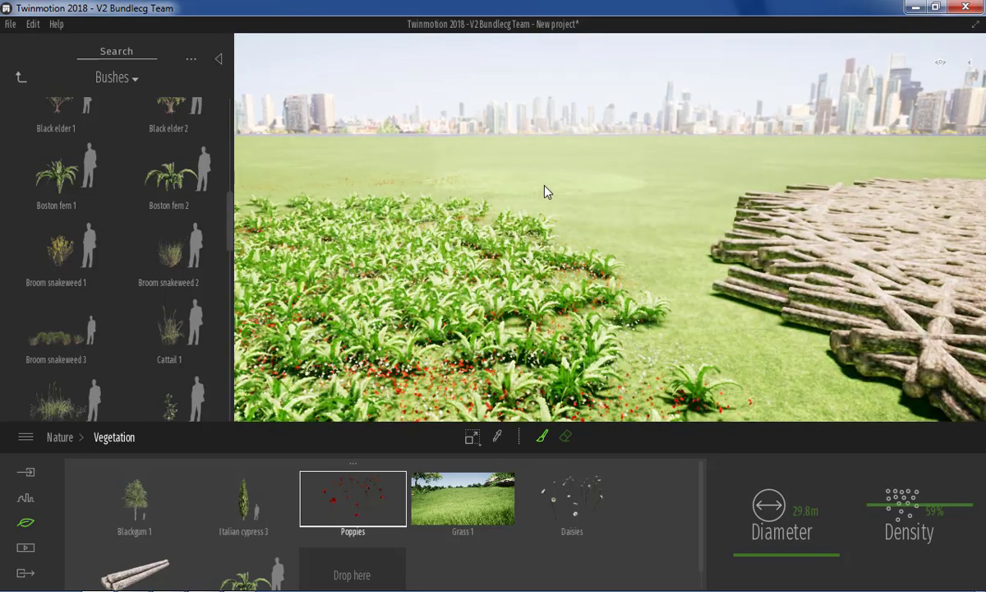
pyautogui.moveTo(544, 191)
pyautogui.mouseDown()
pyautogui.moveTo(592, 265)
pyautogui.moveTo(573, 310)
pyautogui.mouseUp()
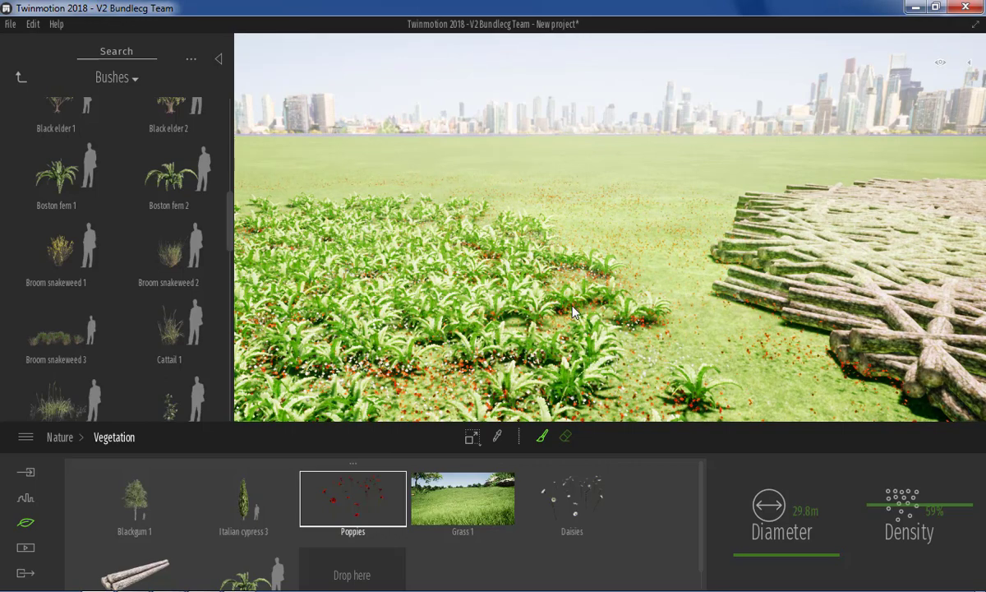
pyautogui.scroll(2, 392, 235)
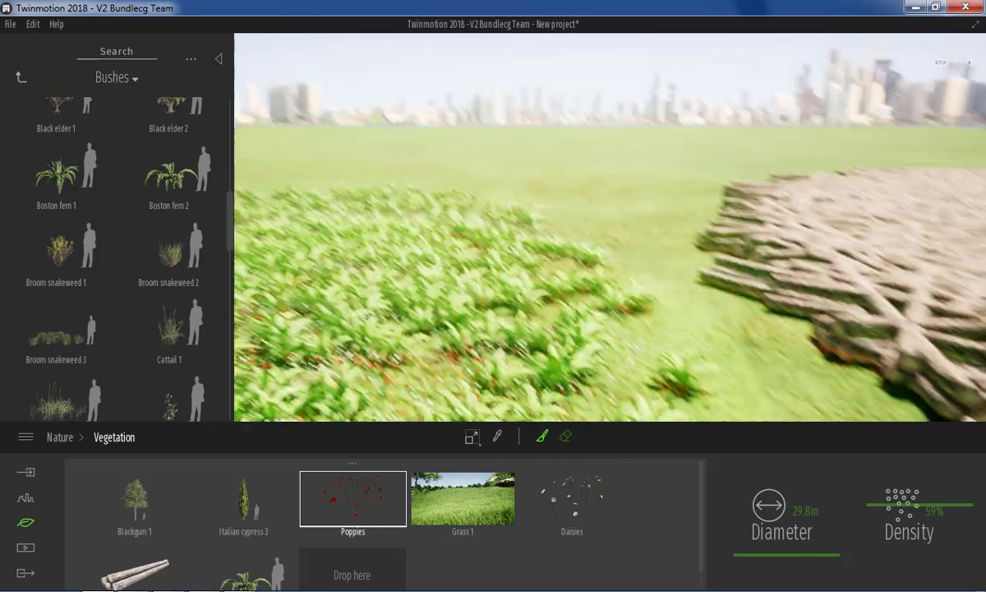
pyautogui.moveTo(392, 235); pyautogui.dragTo(298, 341, button='right')
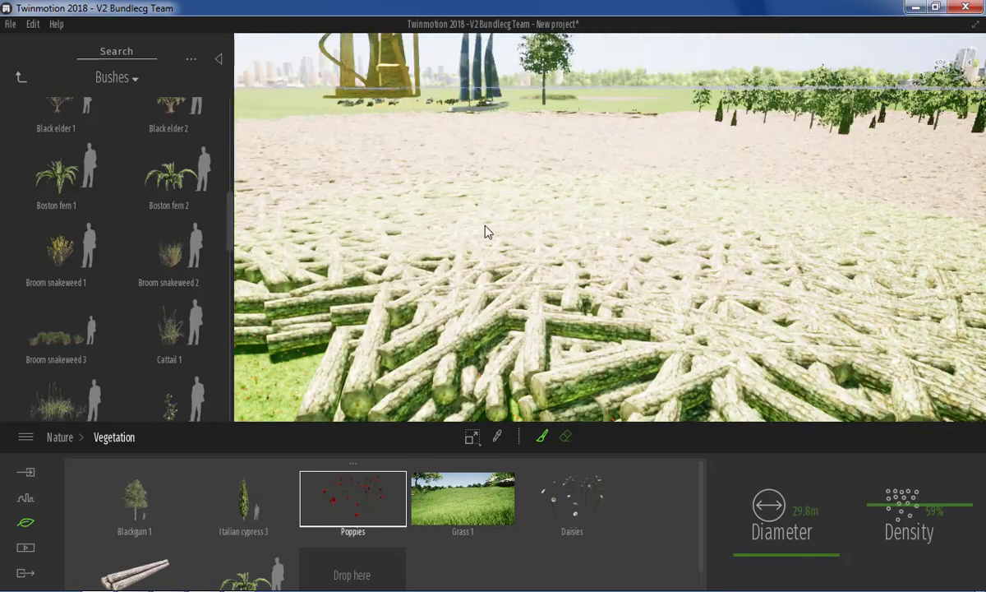
pyautogui.scroll(-2, 517, 222)
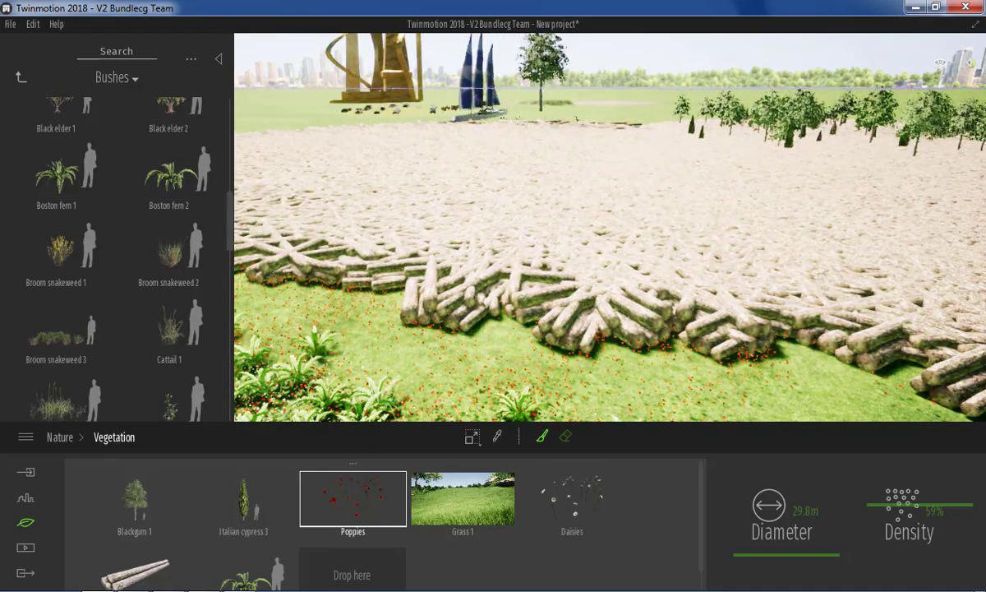
pyautogui.moveTo(493, 247); pyautogui.dragTo(564, 109, button='right')
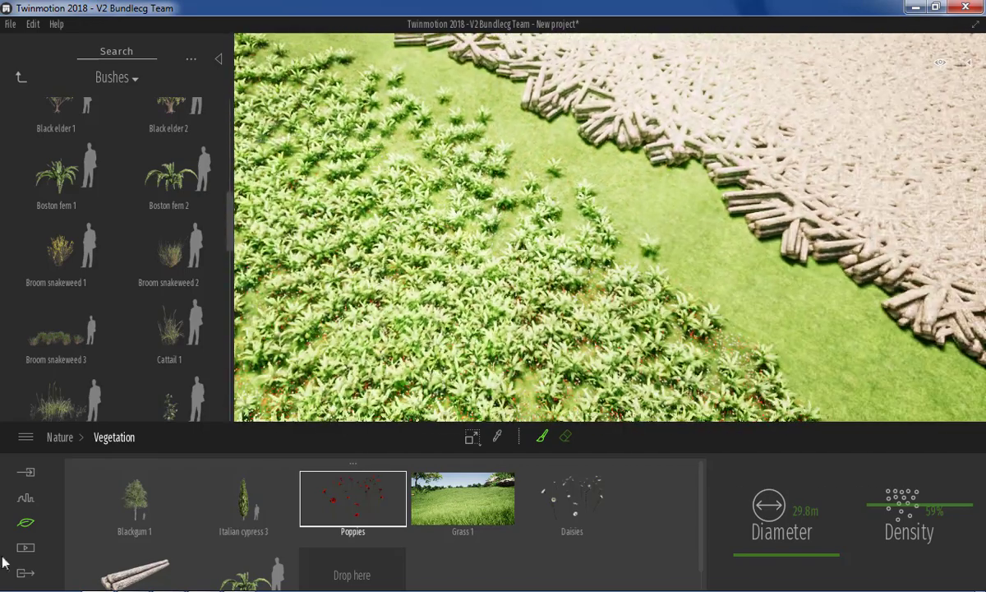
# - Enable the ocean at 1 m height from the Nature settings
pyautogui.click(25, 522)
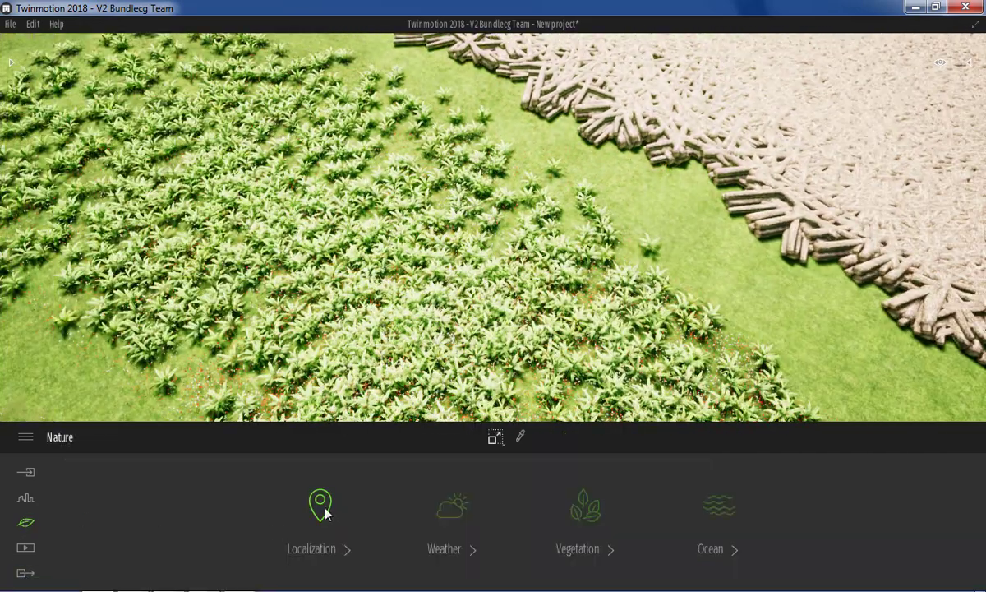
pyautogui.moveTo(510, 370); pyautogui.dragTo(510, 246, button='right')
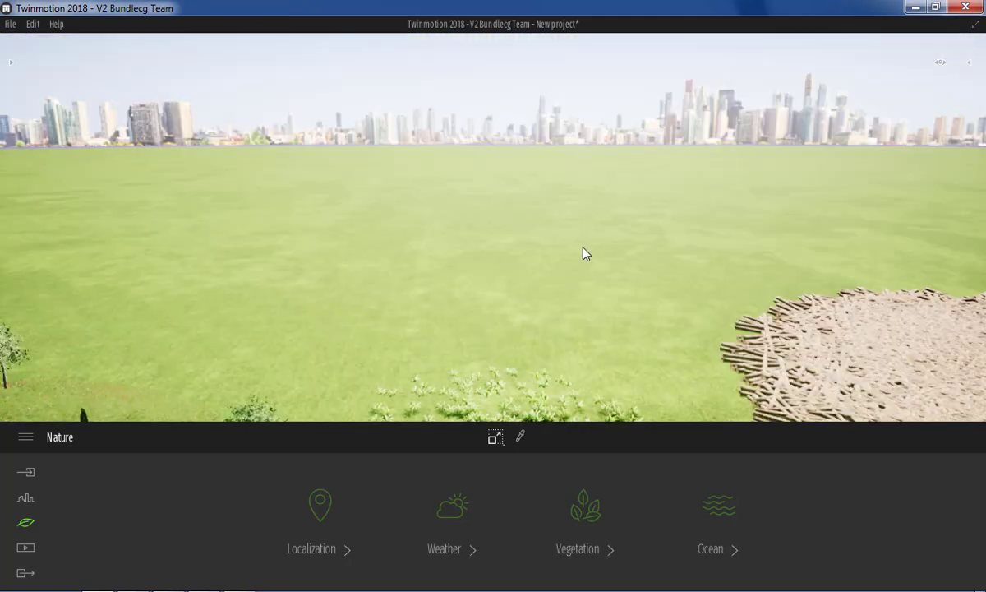
pyautogui.moveTo(586, 253); pyautogui.dragTo(583, 293, button='right')
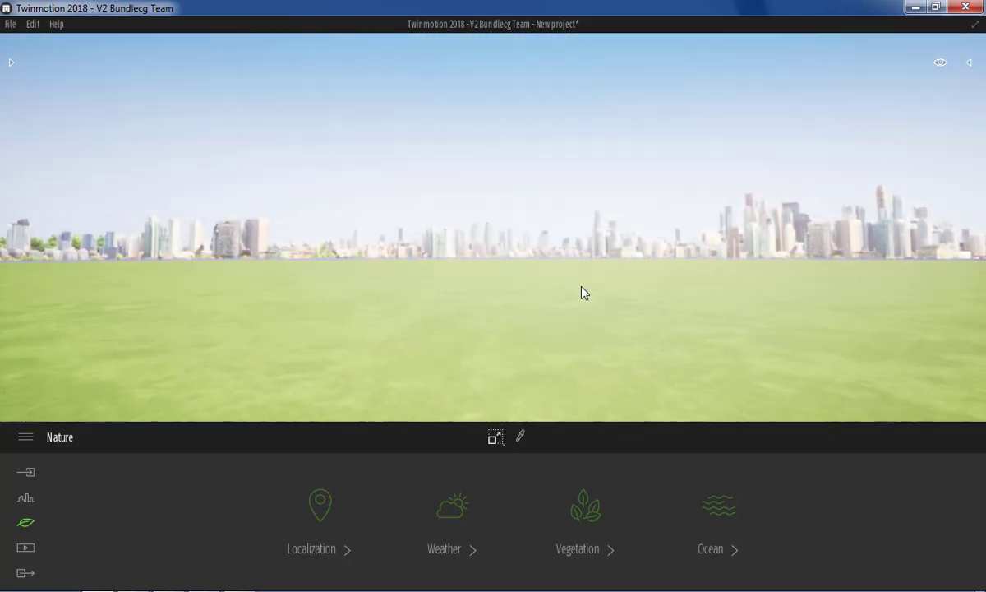
pyautogui.click(725, 521)
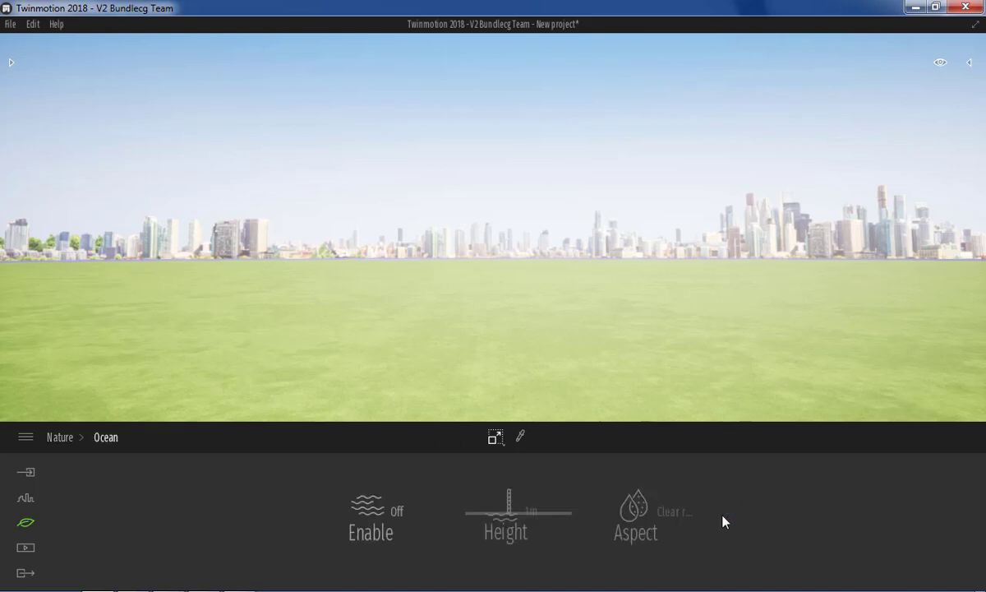
pyautogui.click(370, 508)
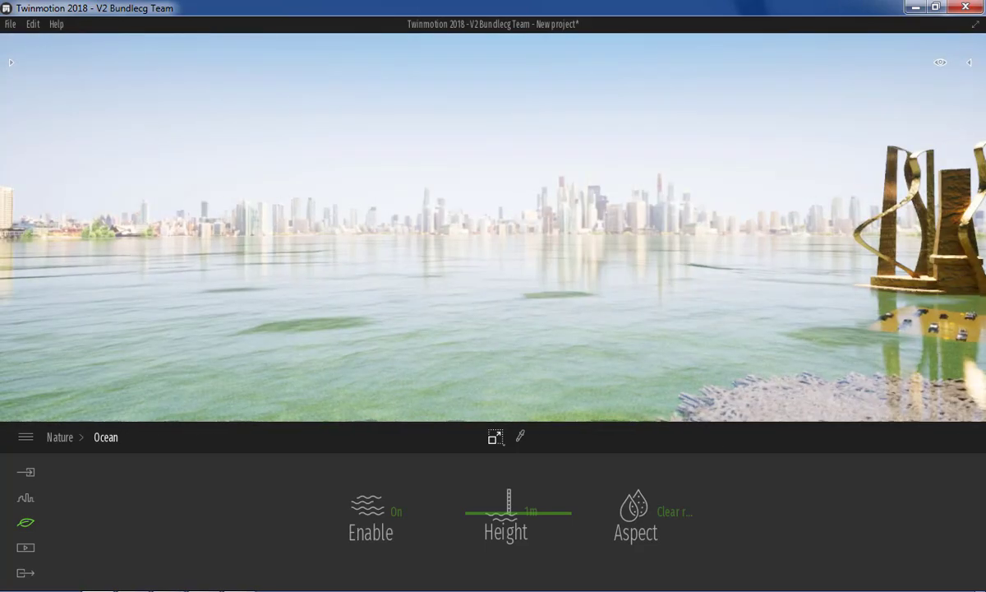
pyautogui.moveTo(361, 361); pyautogui.dragTo(356, 353)
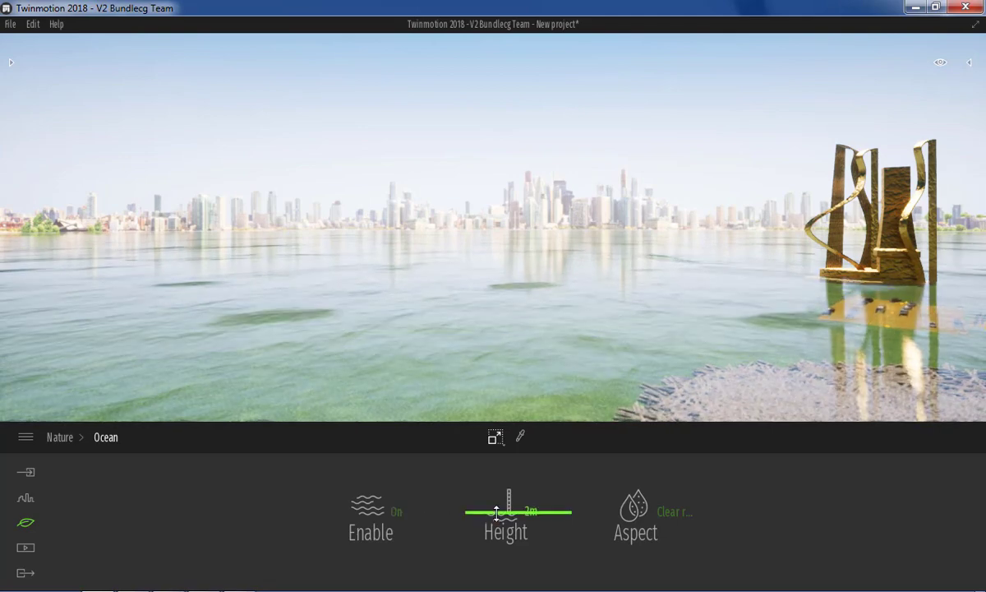
pyautogui.moveTo(496, 518); pyautogui.dragTo(508, 490)
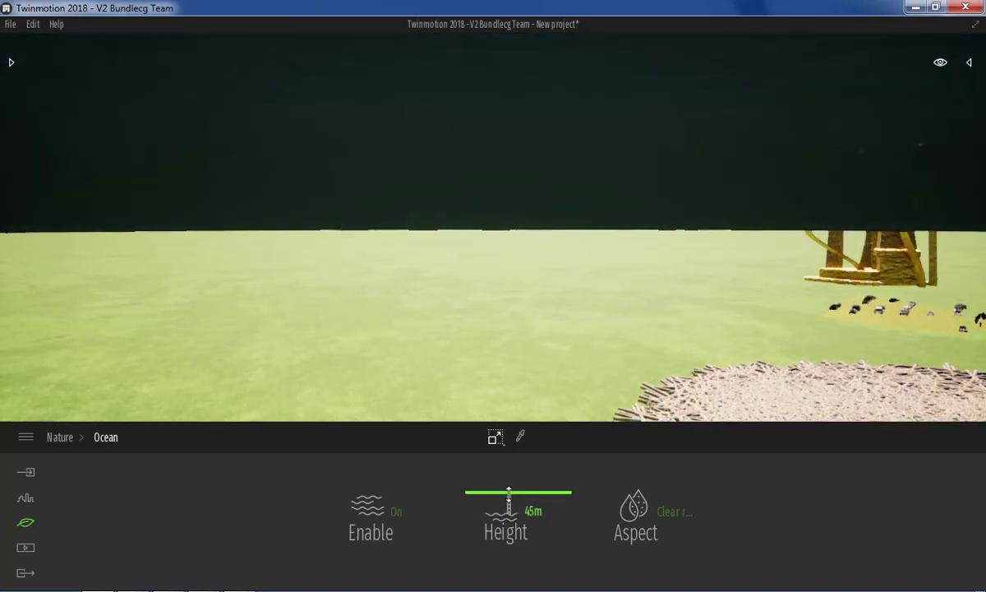
pyautogui.moveTo(513, 366); pyautogui.dragTo(532, 282)
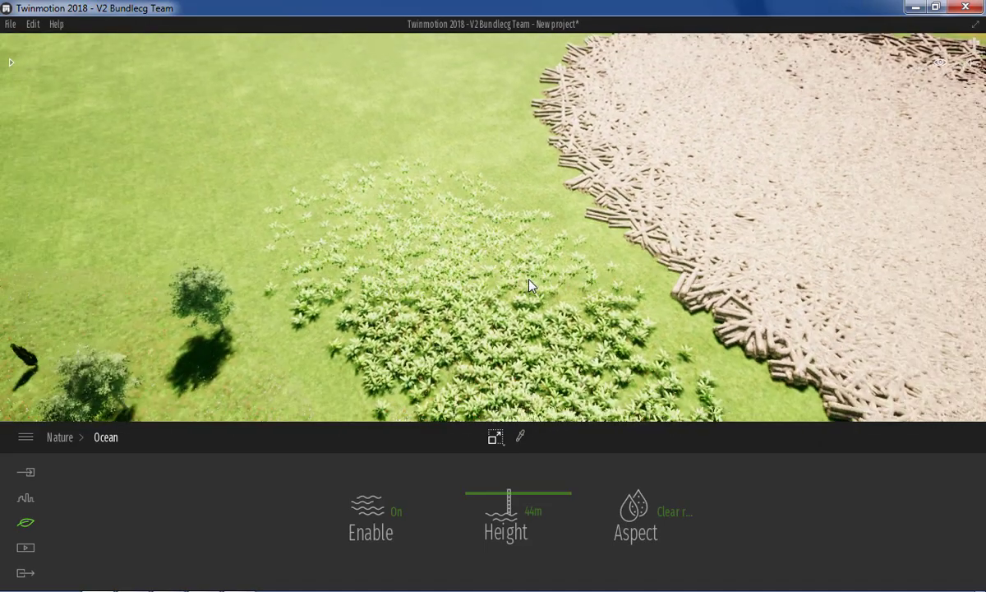
pyautogui.scroll(3, 530, 284)
pyautogui.scroll(-2, 530, 284)
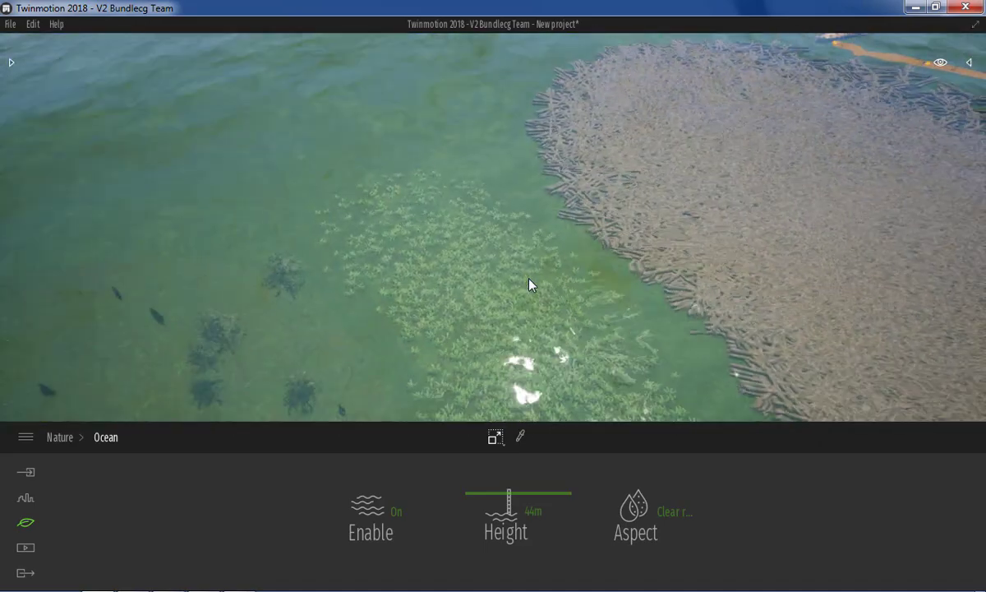
pyautogui.scroll(-2, 530, 284)
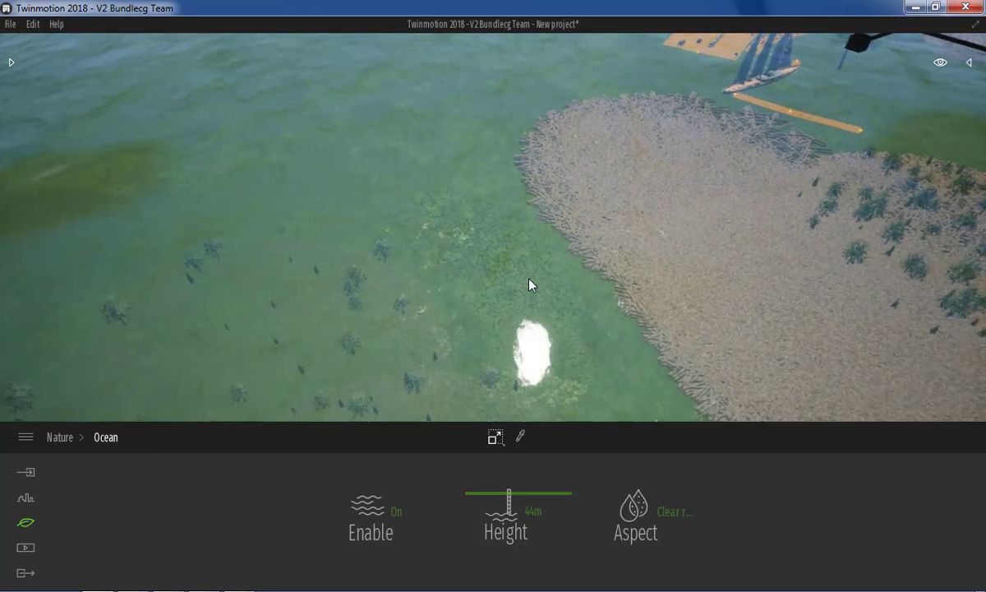
pyautogui.moveTo(530, 285); pyautogui.dragTo(530, 205)
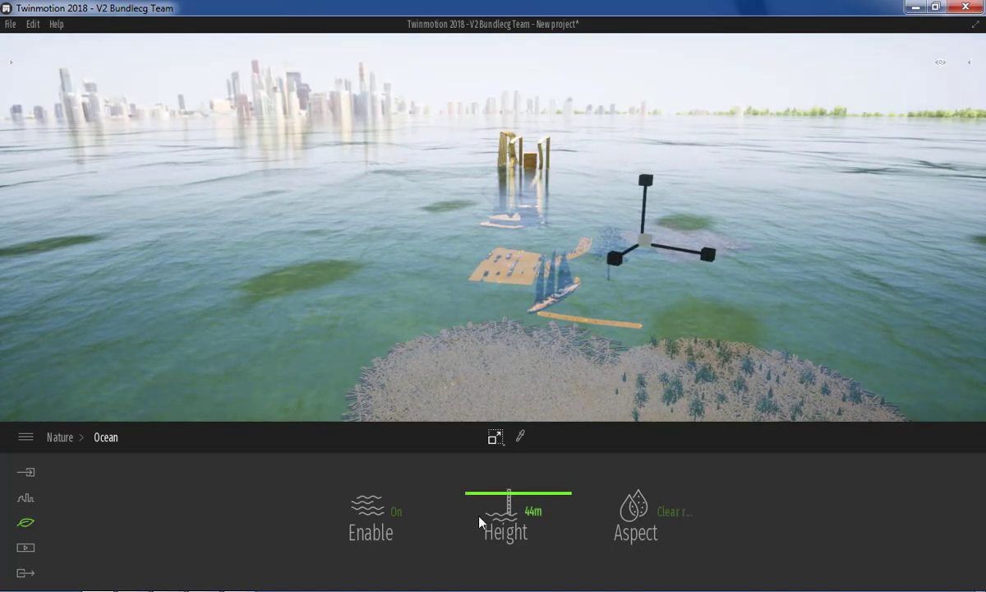
pyautogui.moveTo(510, 495); pyautogui.dragTo(525, 511)
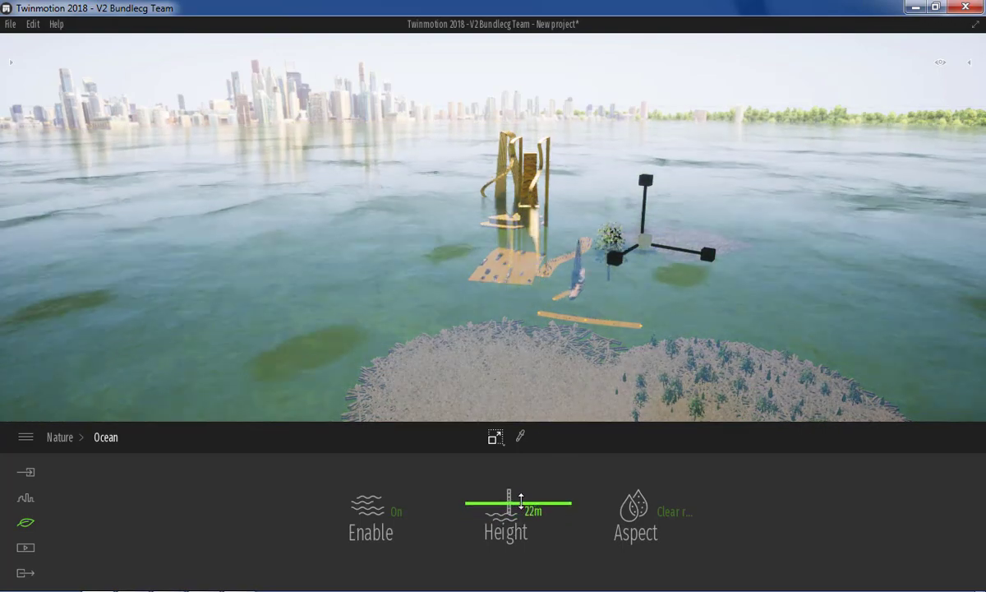
pyautogui.moveTo(526, 513); pyautogui.dragTo(525, 511)
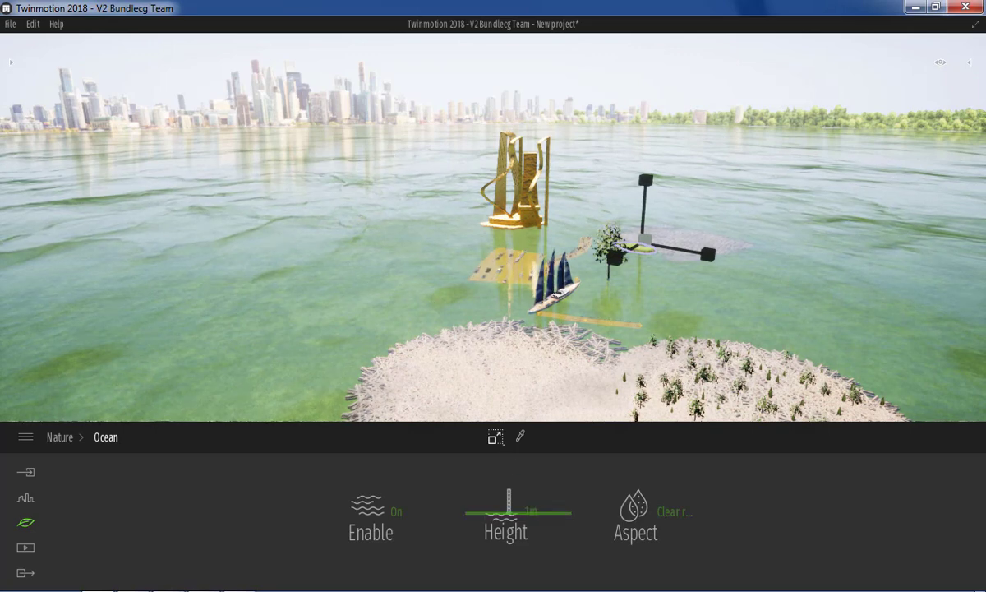
# - Hide the Flat landscape in the scene object list
pyautogui.click(973, 68)
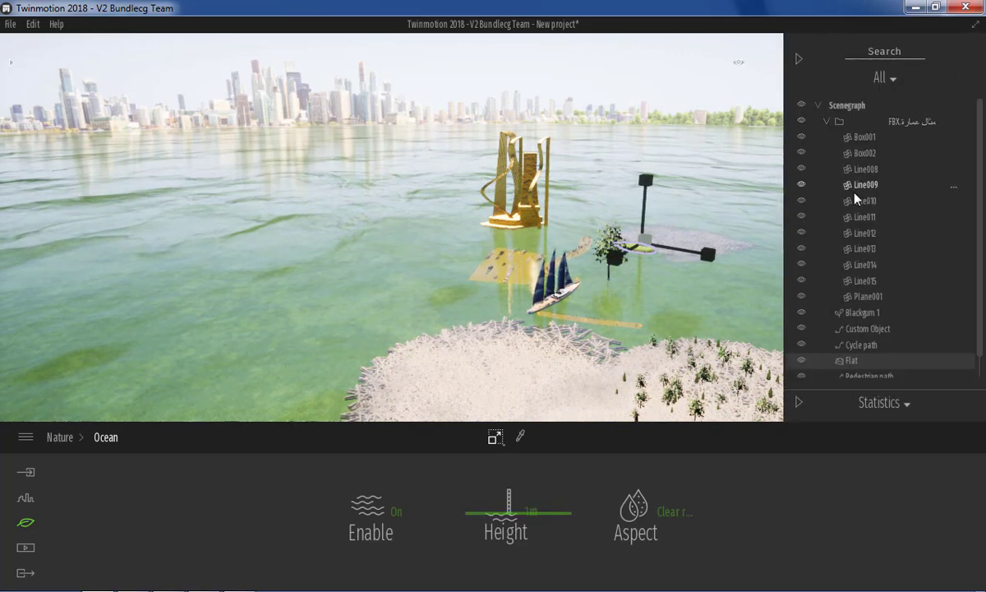
pyautogui.scroll(-2, 854, 194)
pyautogui.scroll(1, 855, 209)
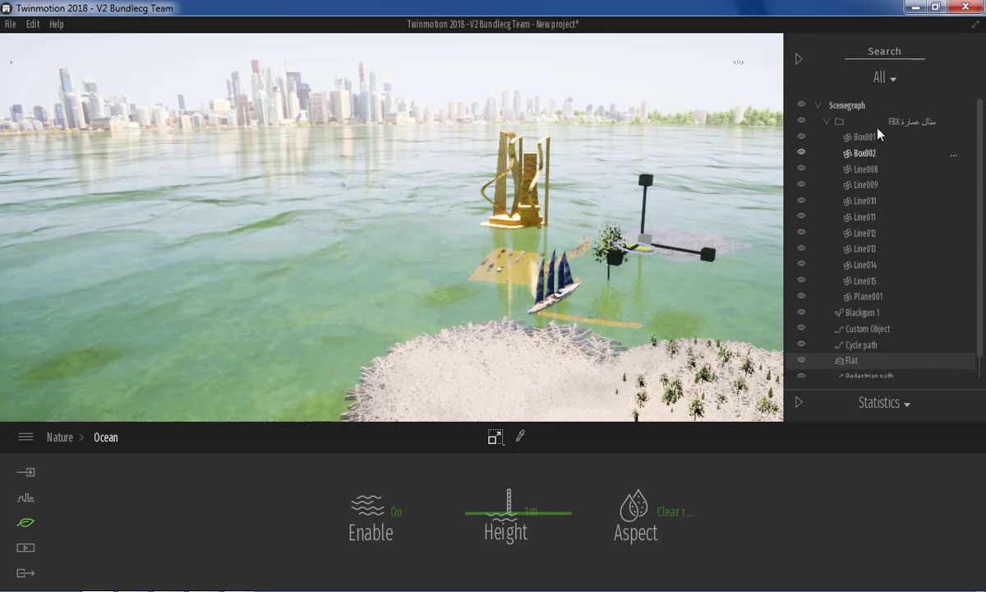
pyautogui.scroll(-1, 899, 210)
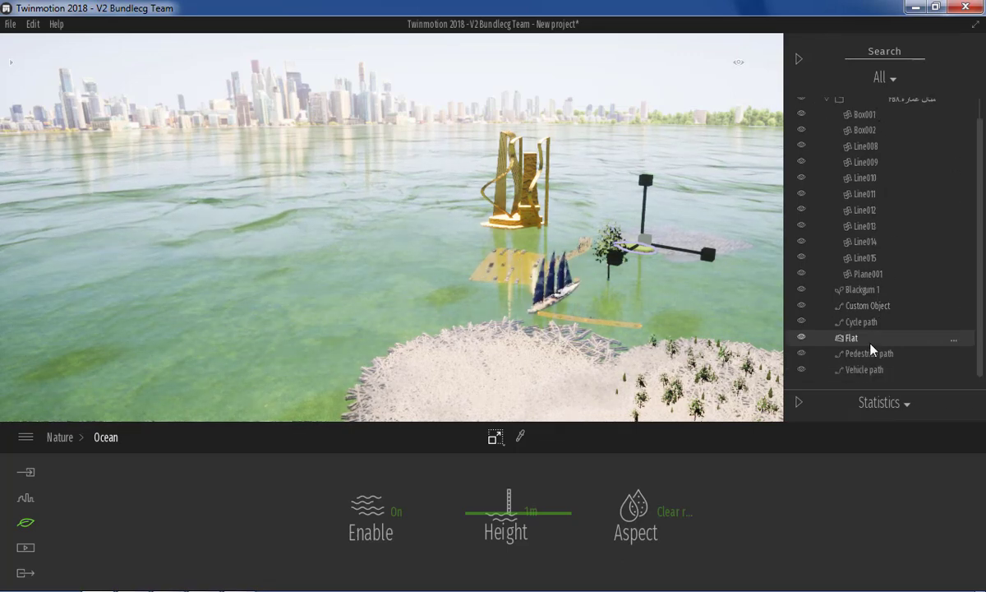
pyautogui.click(802, 339)
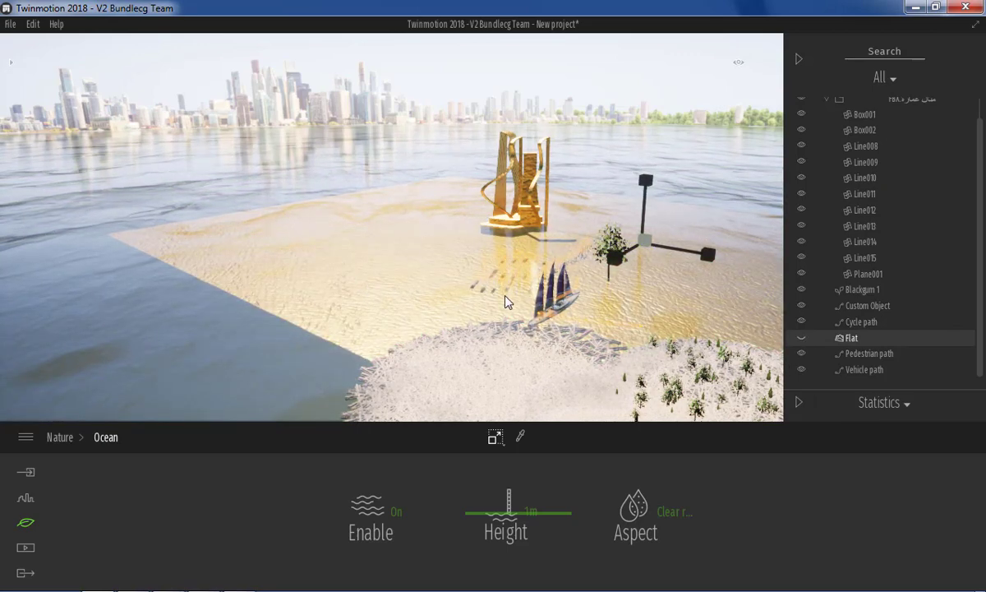
# - Hide the sandy Plane001 surface so open water surrounds the platforms and island
pyautogui.click(454, 296)
pyautogui.click(358, 367)
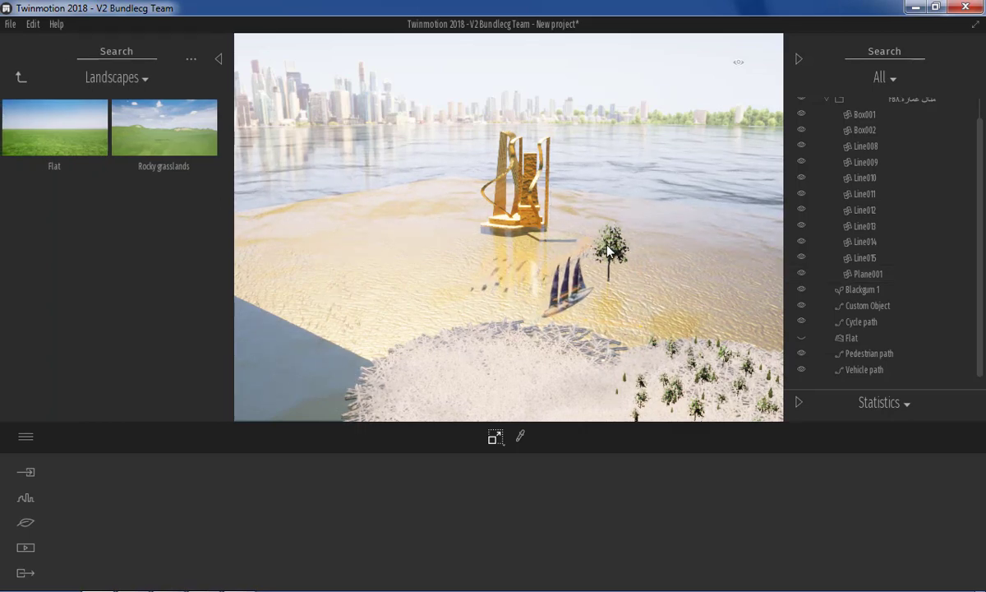
pyautogui.click(407, 254)
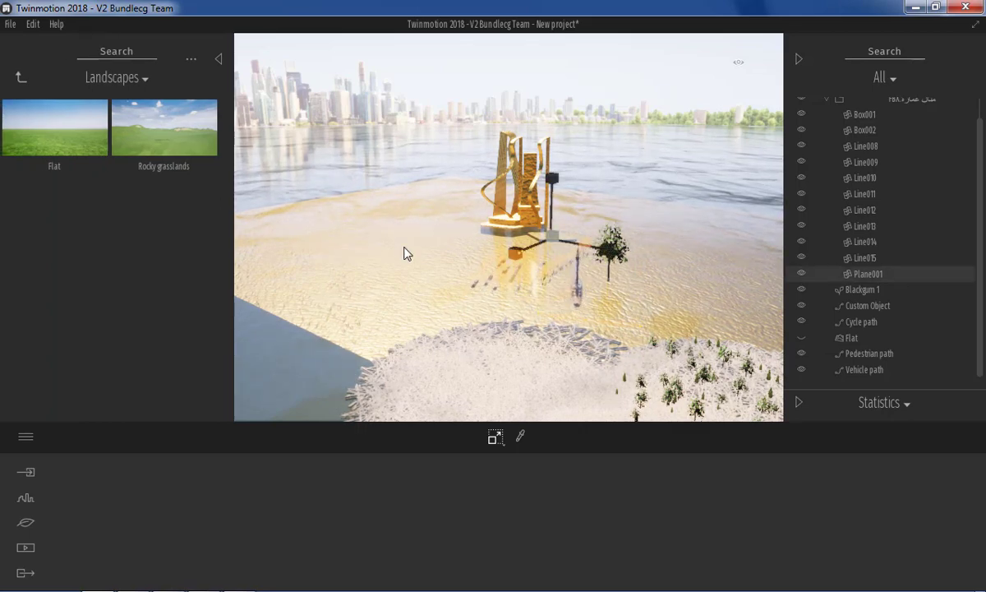
pyautogui.click(669, 196)
pyautogui.click(687, 295)
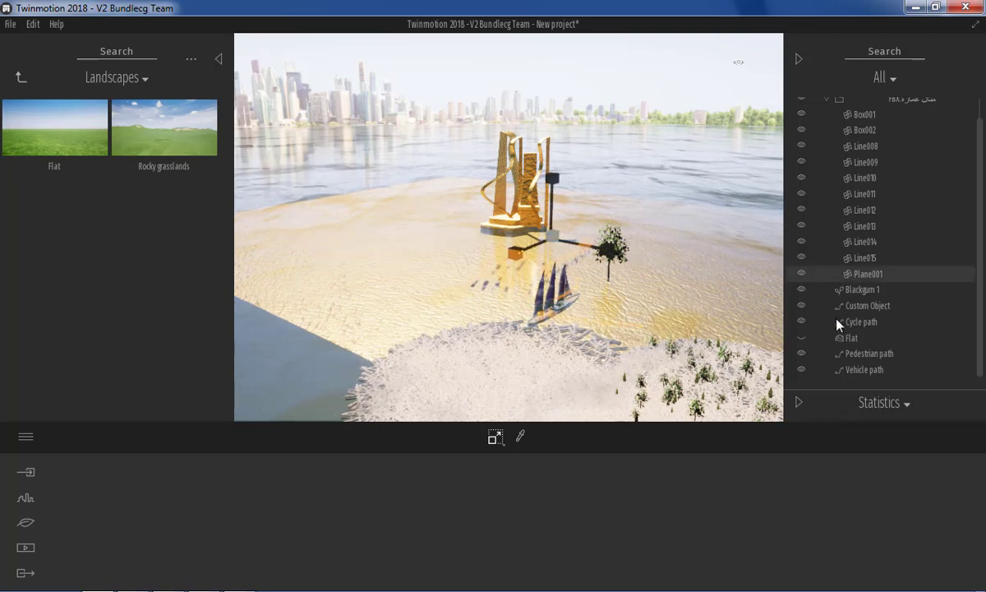
pyautogui.click(802, 274)
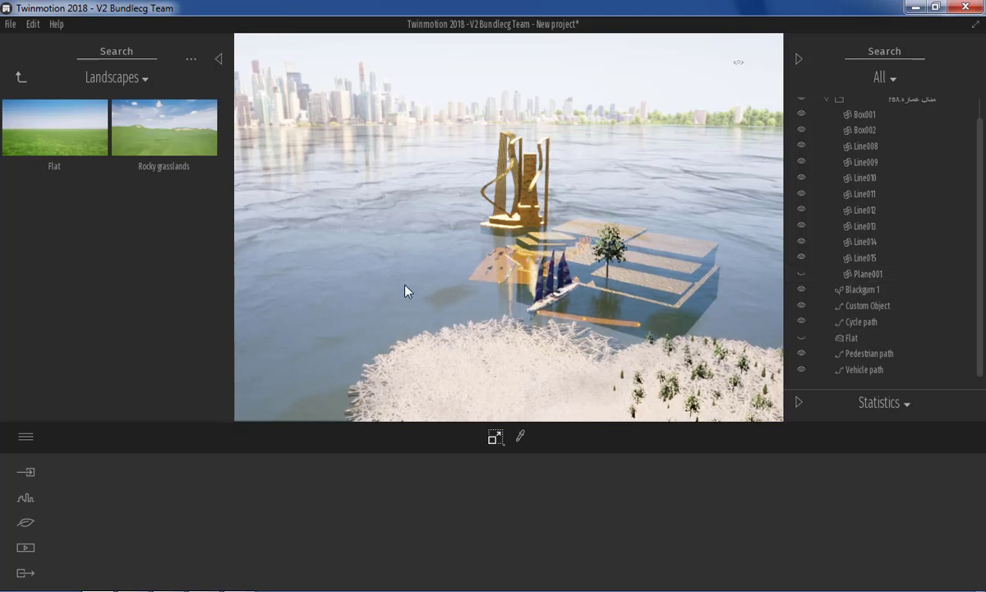
pyautogui.moveTo(482, 258)
pyautogui.mouseDown()
pyautogui.moveTo(482, 312)
pyautogui.moveTo(565, 270)
pyautogui.mouseUp()
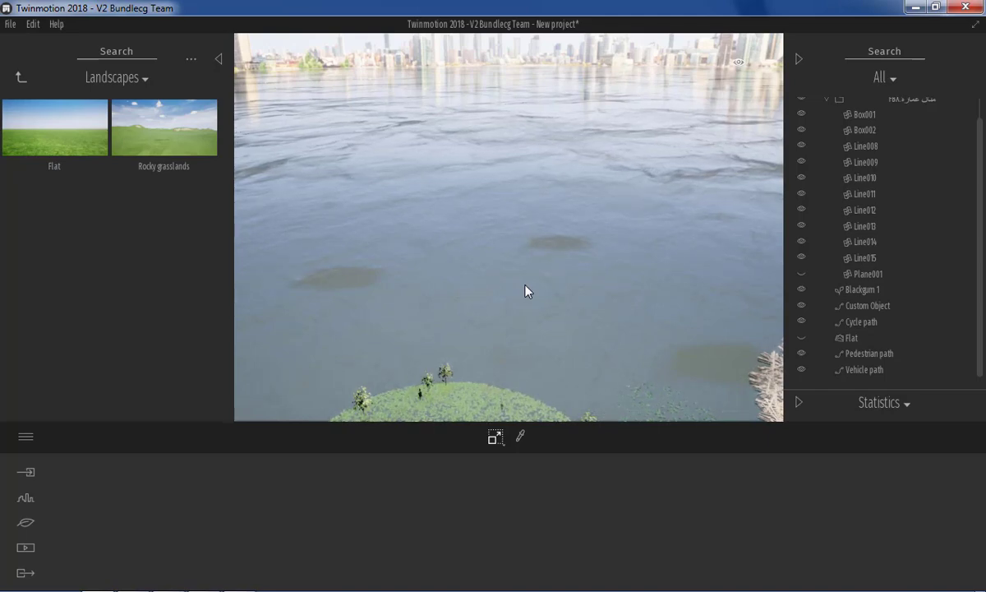
# - Raise the Nature > Ocean Height slider to 53 m
pyautogui.click(25, 523)
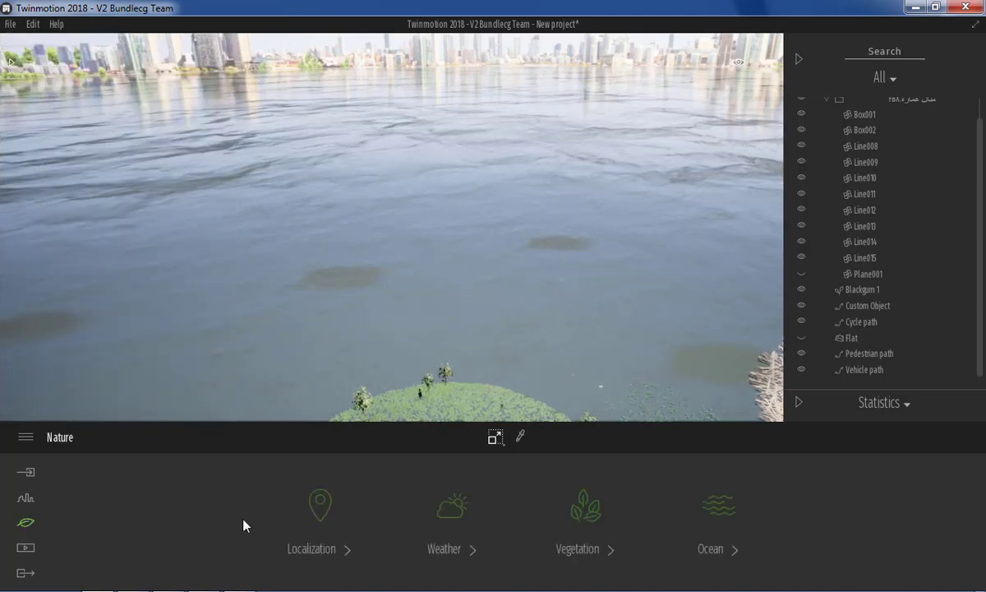
pyautogui.click(717, 508)
pyautogui.moveTo(497, 520); pyautogui.dragTo(487, 490)
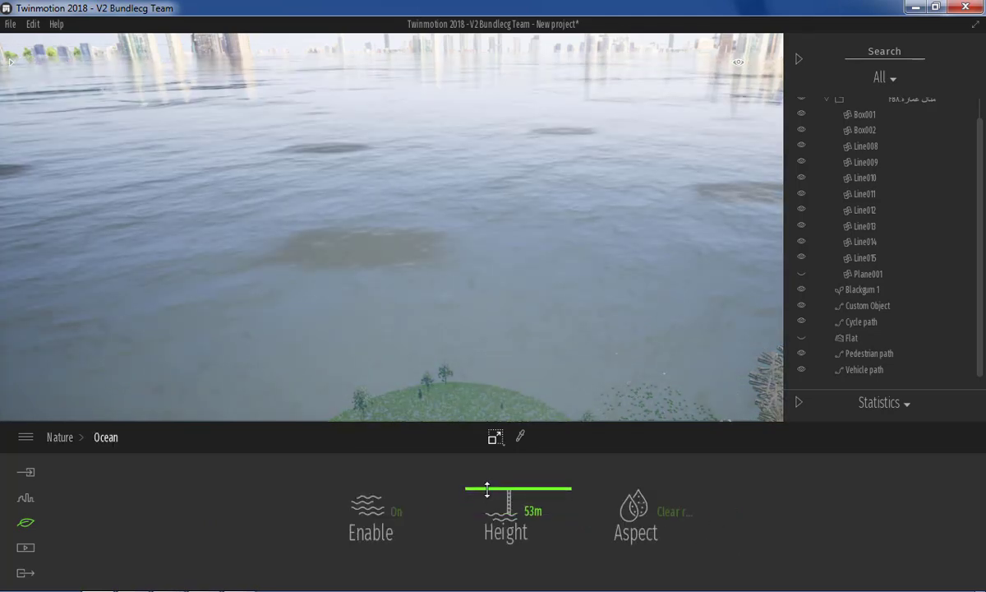
pyautogui.moveTo(434, 269)
pyautogui.mouseDown(button='right')
pyautogui.moveTo(460, 240)
pyautogui.moveTo(480, 329)
pyautogui.moveTo(247, 329)
pyautogui.mouseUp(button='right')
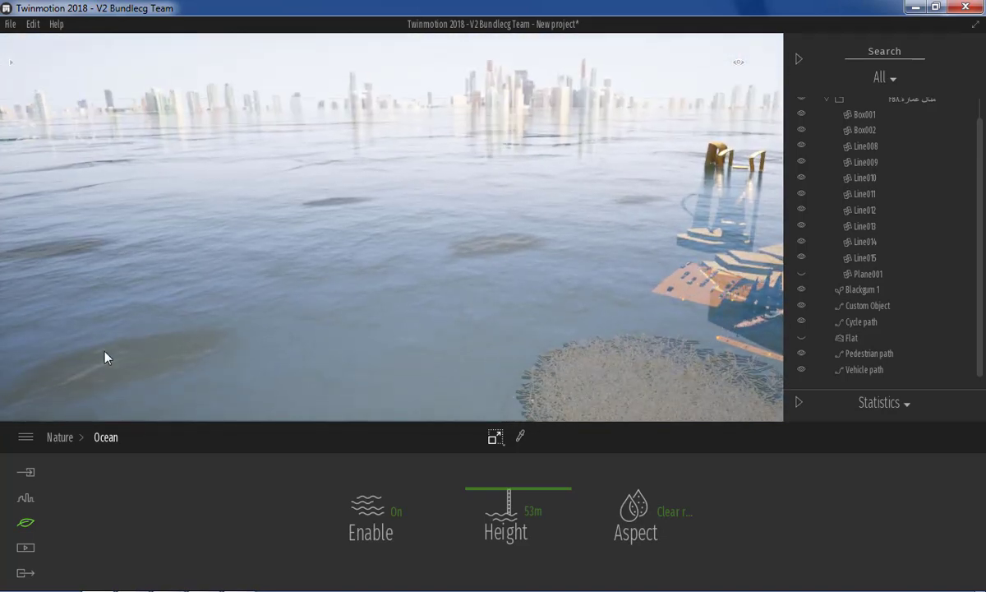
# - Draw a four-point custom path across the water, creating a looping 1 m box object
pyautogui.click(24, 500)
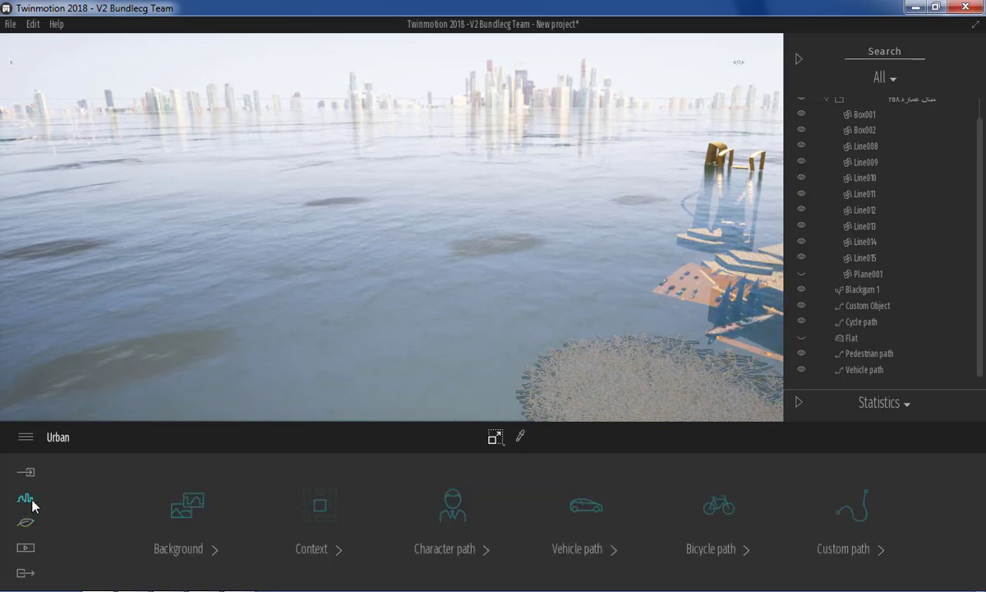
pyautogui.click(831, 534)
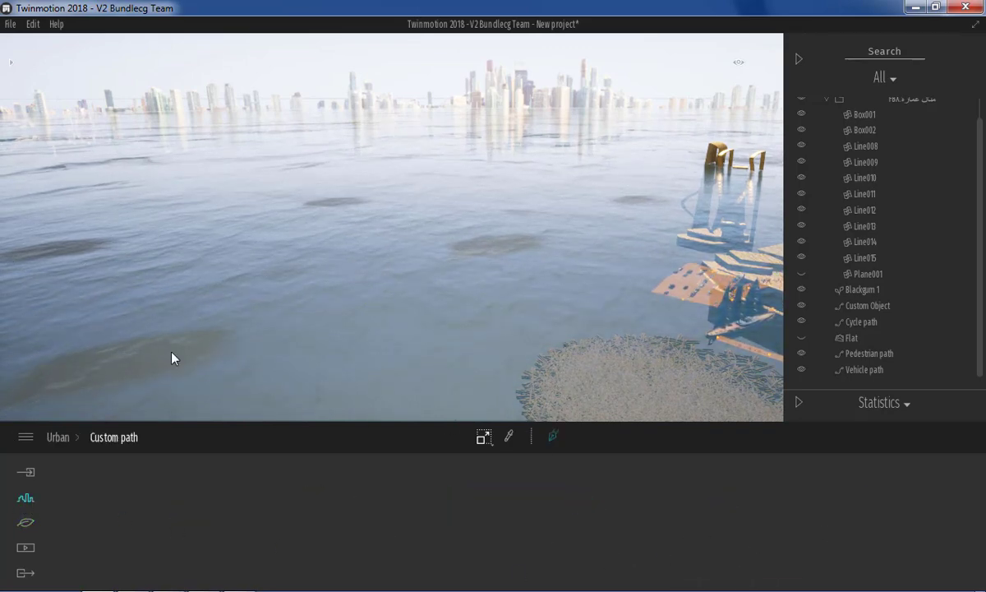
pyautogui.click(117, 338)
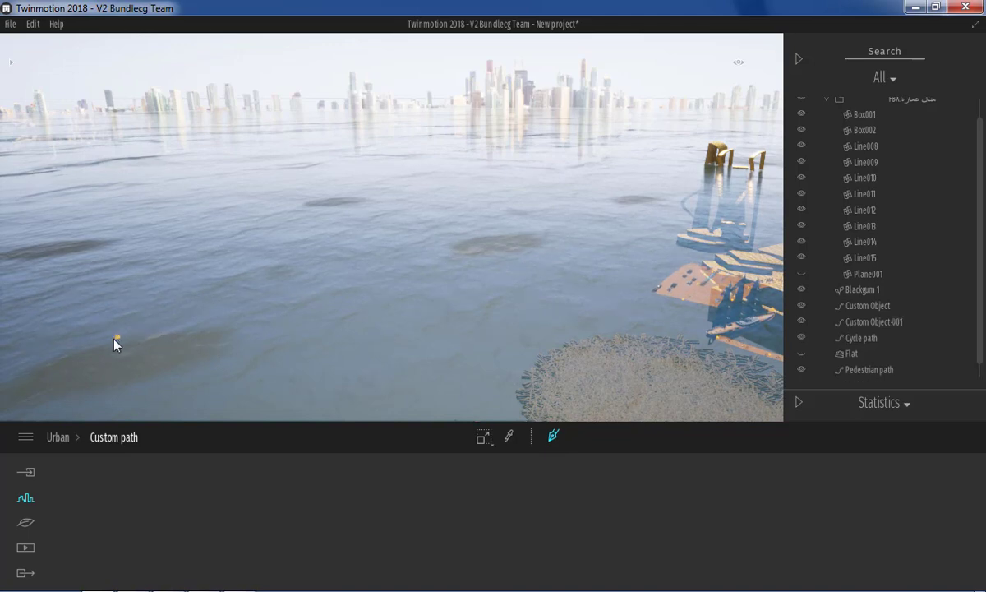
pyautogui.click(175, 324)
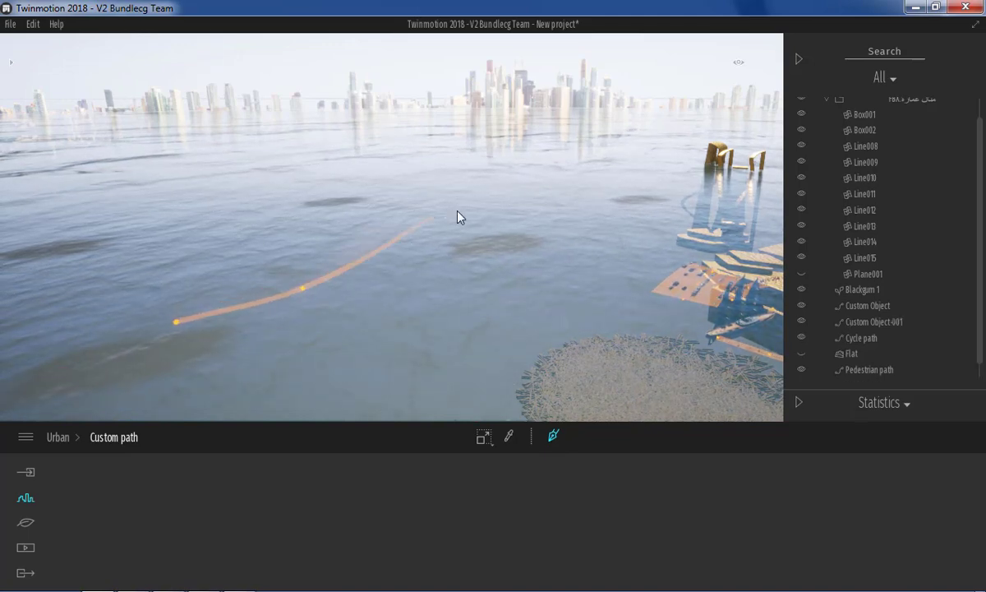
pyautogui.click(454, 241)
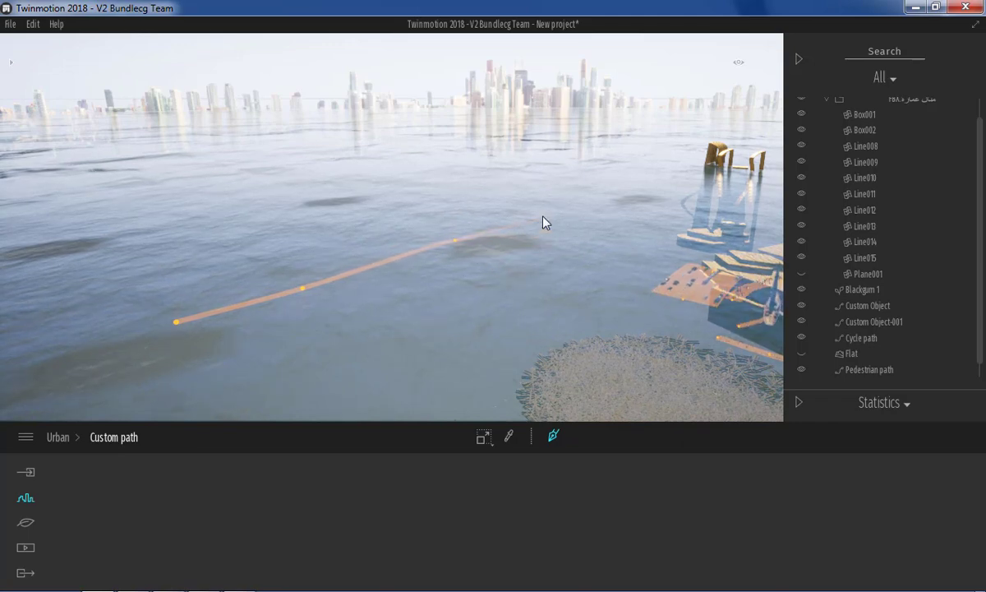
pyautogui.click(516, 185)
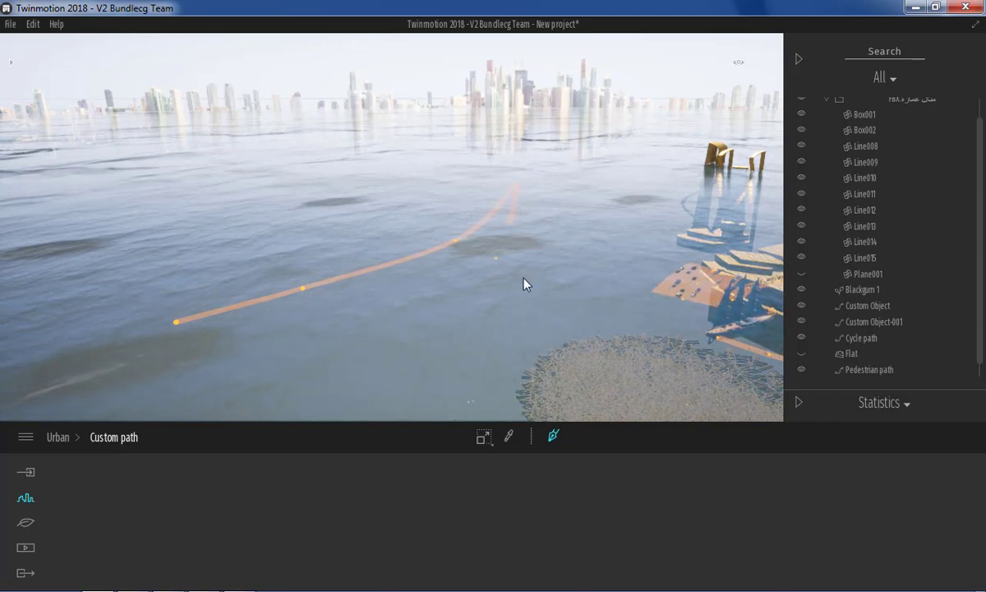
pyautogui.rightClick(567, 216)
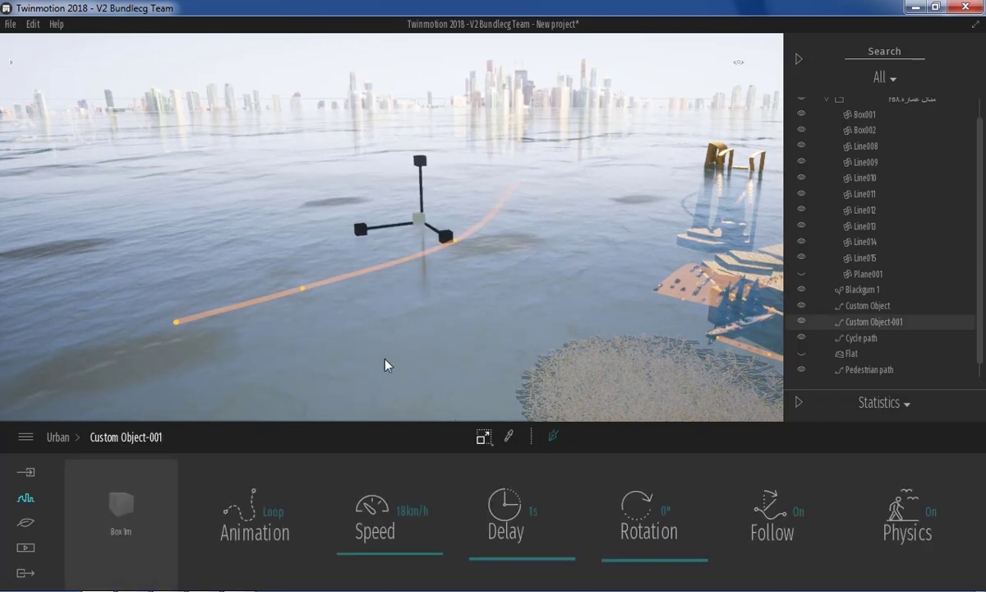
# - Replace the path's box with Sailing ship 06 from the Vehicles > Boats library
pyautogui.click(119, 469)
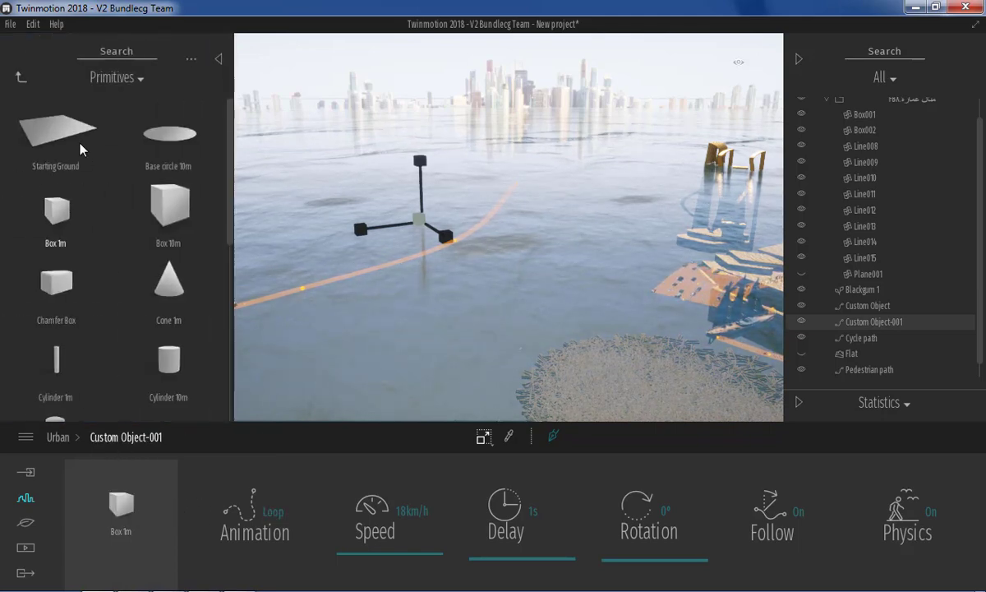
pyautogui.click(21, 78)
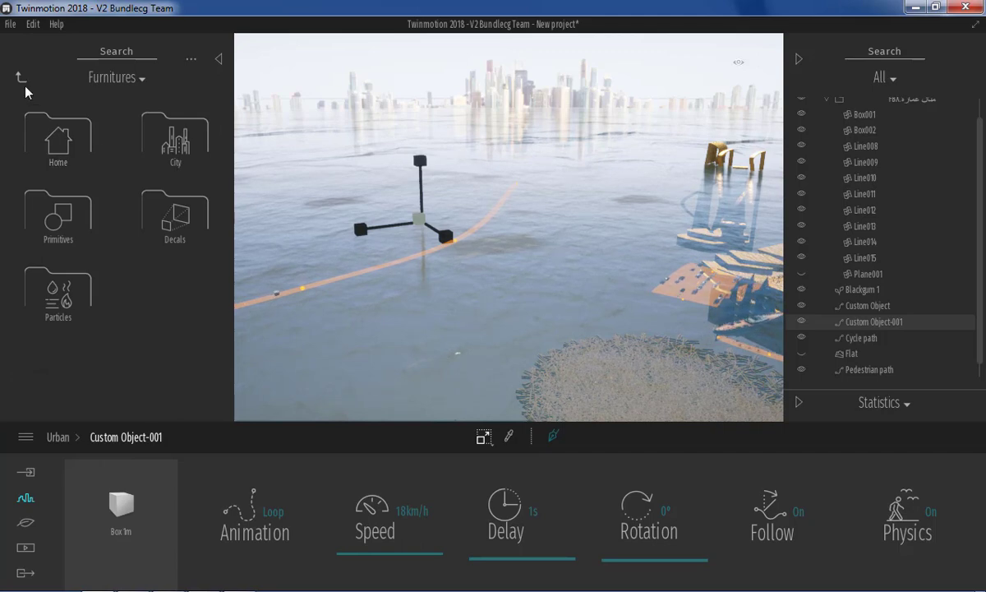
pyautogui.click(22, 80)
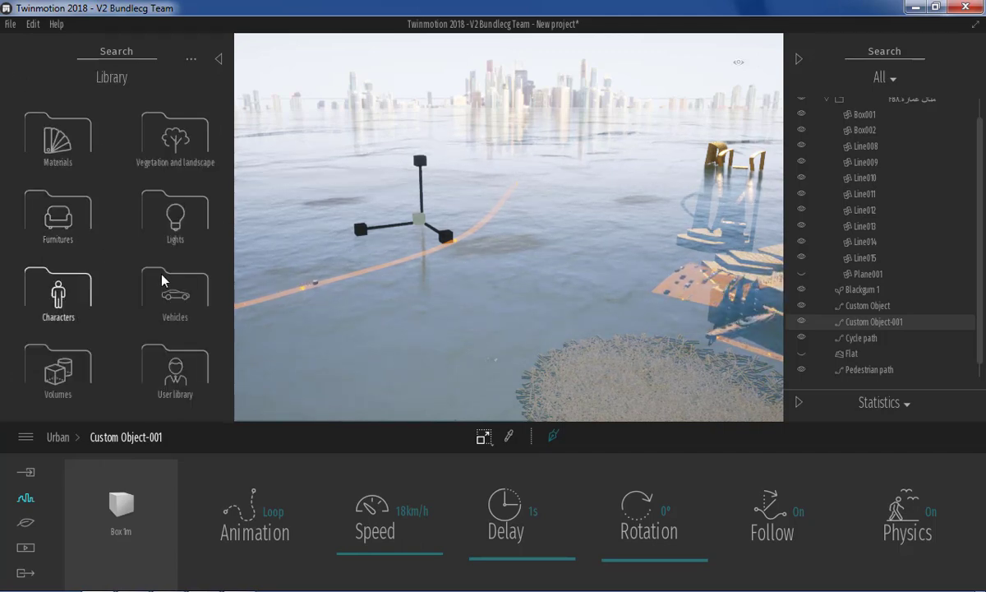
pyautogui.click(176, 309)
pyautogui.click(72, 220)
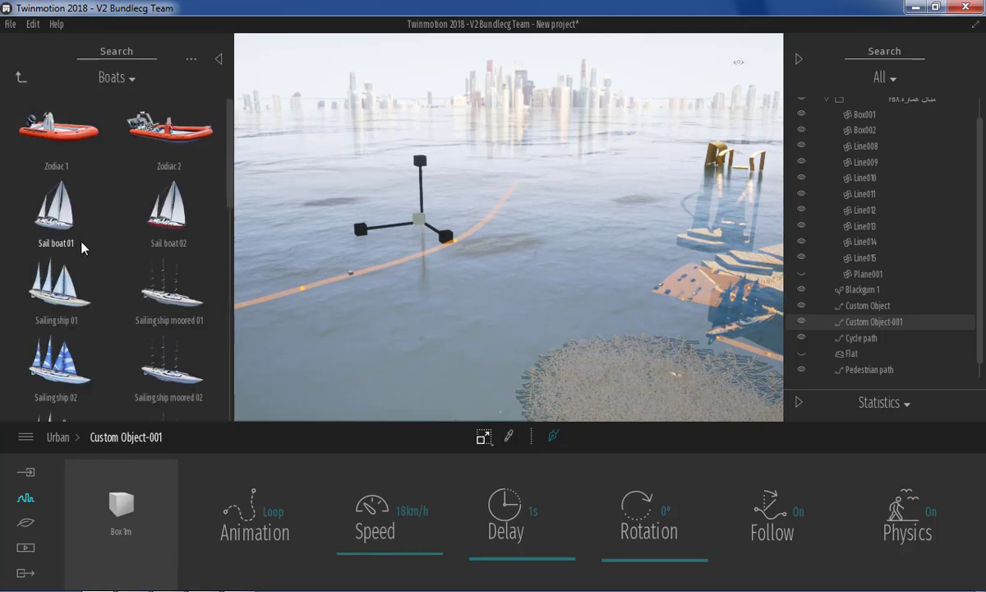
pyautogui.scroll(-2, 82, 279)
pyautogui.scroll(-2, 84, 286)
pyautogui.scroll(-2, 85, 286)
pyautogui.scroll(-2, 85, 286)
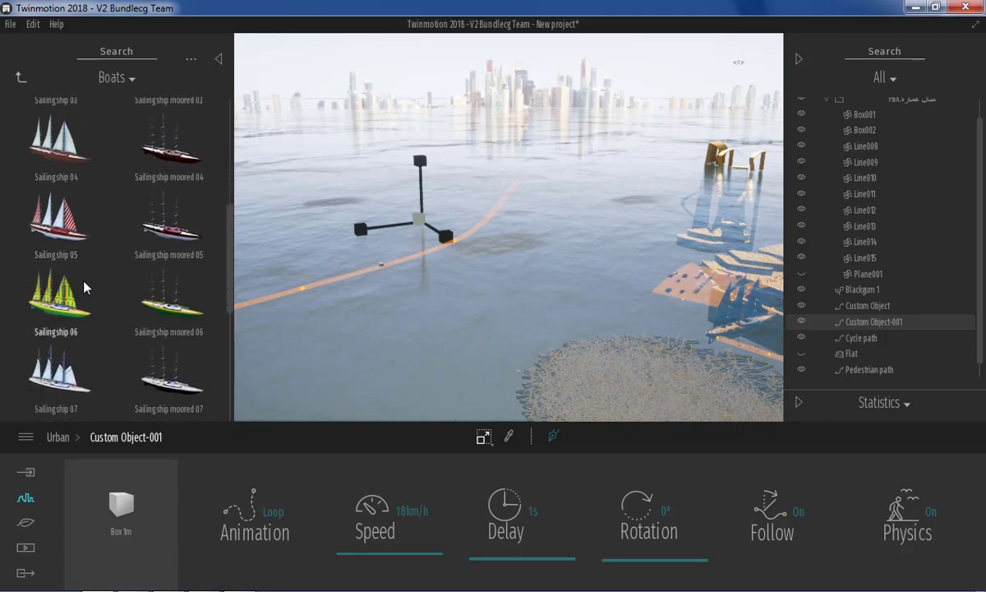
pyautogui.moveTo(84, 349); pyautogui.dragTo(115, 493)
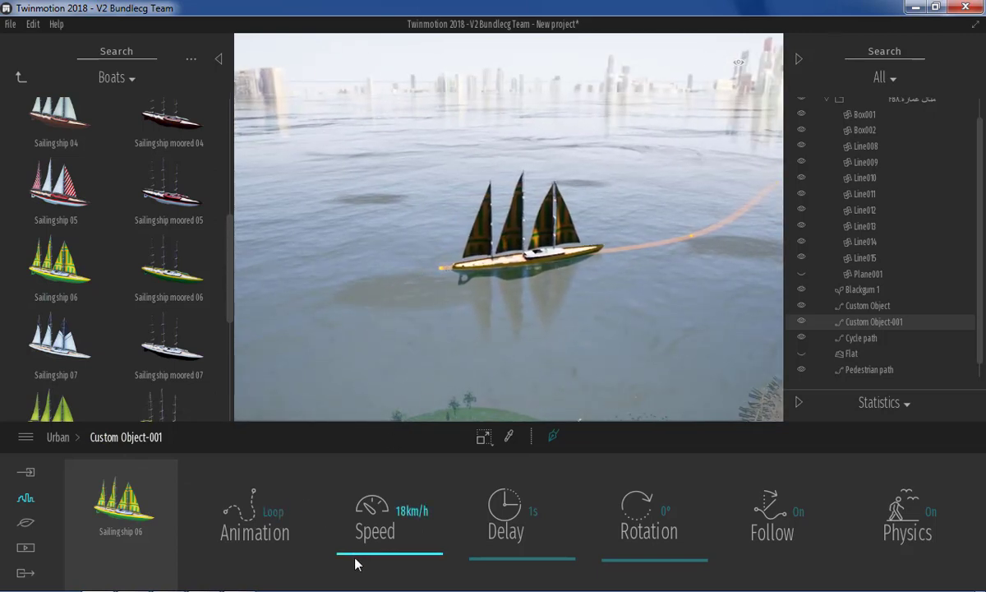
# - Raise the sailing ship's speed to 46 km/h and close the scene list
pyautogui.moveTo(356, 559); pyautogui.dragTo(366, 536)
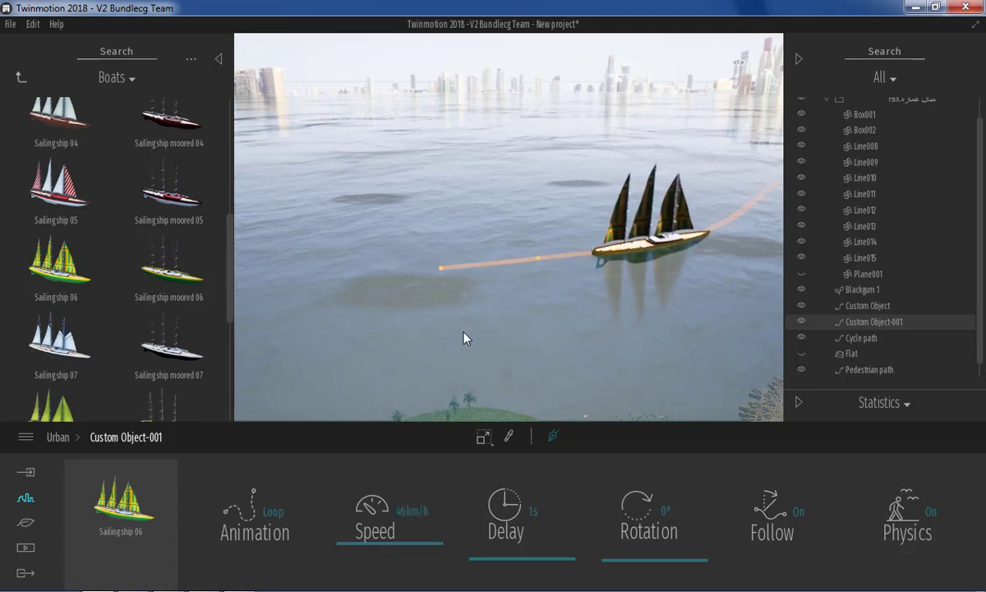
pyautogui.click(799, 58)
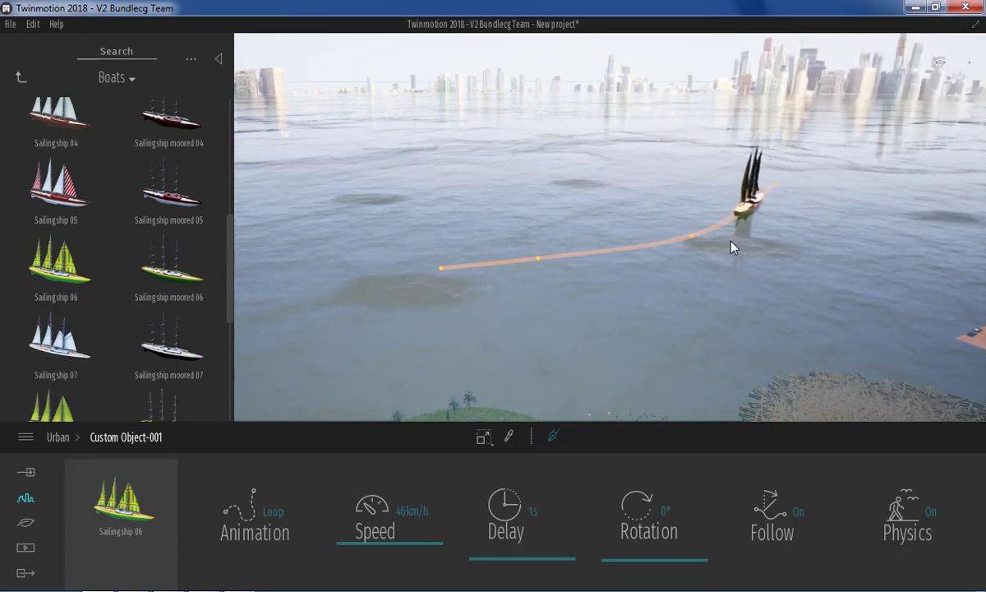
pyautogui.click(30, 522)
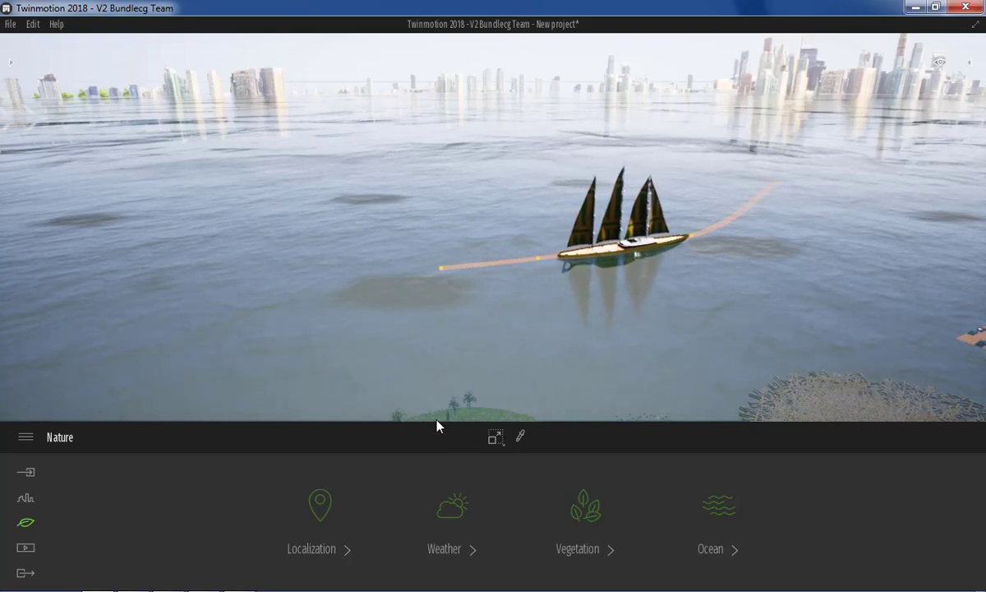
# - Switch the ocean off and make the Flat grass ground visible
pyautogui.click(712, 539)
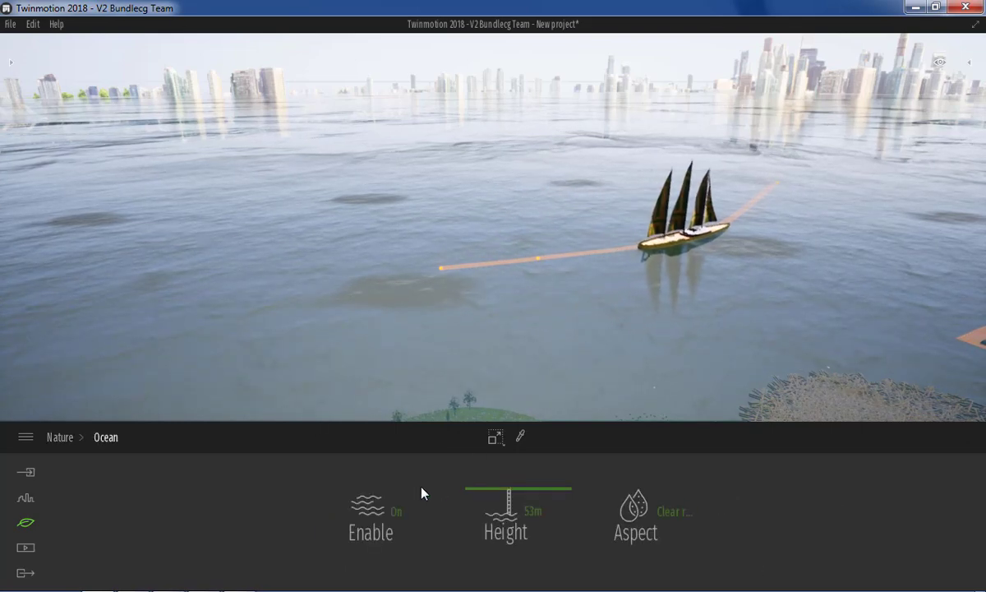
pyautogui.click(385, 521)
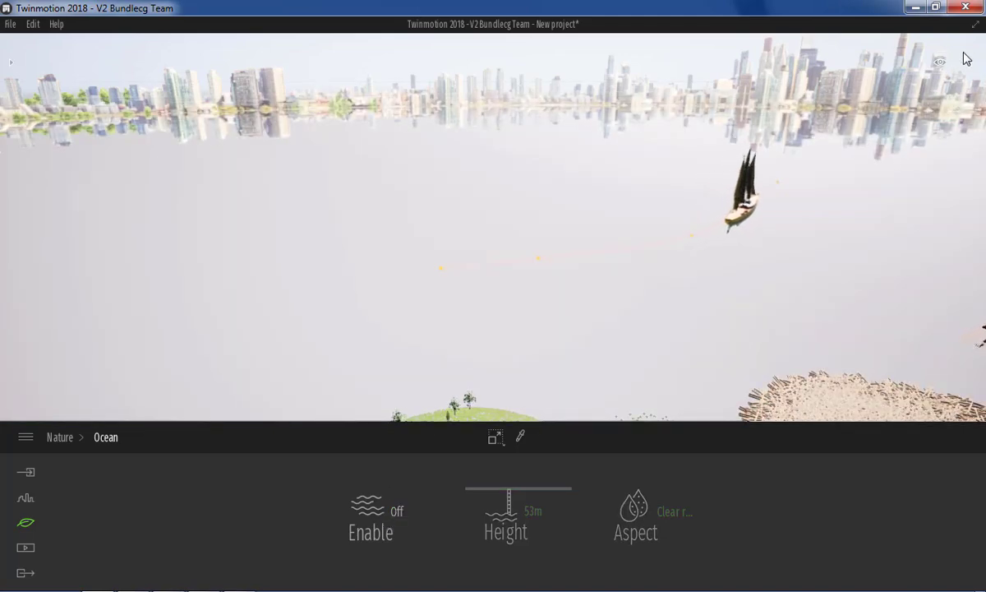
pyautogui.click(971, 63)
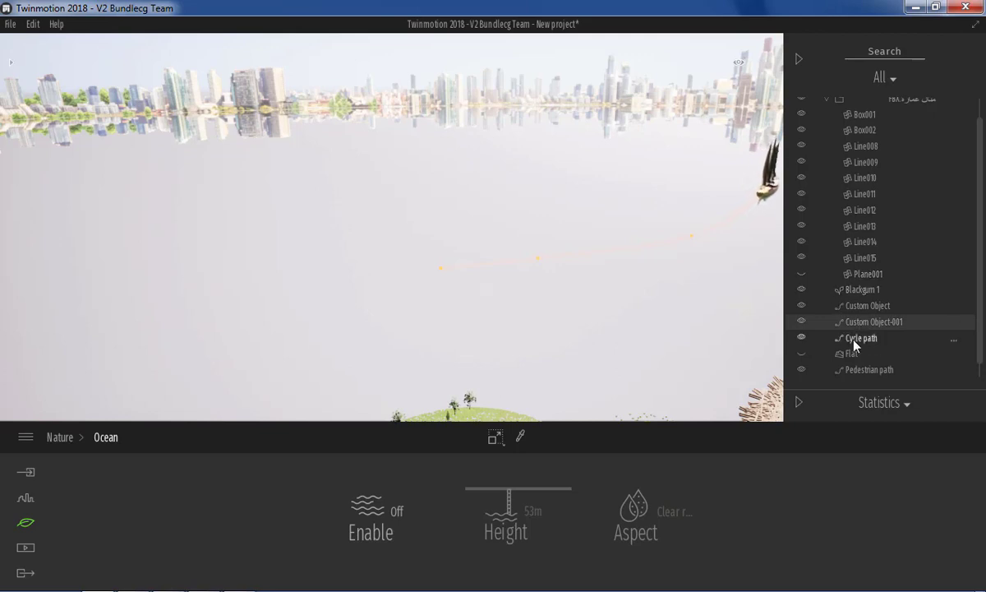
pyautogui.click(802, 354)
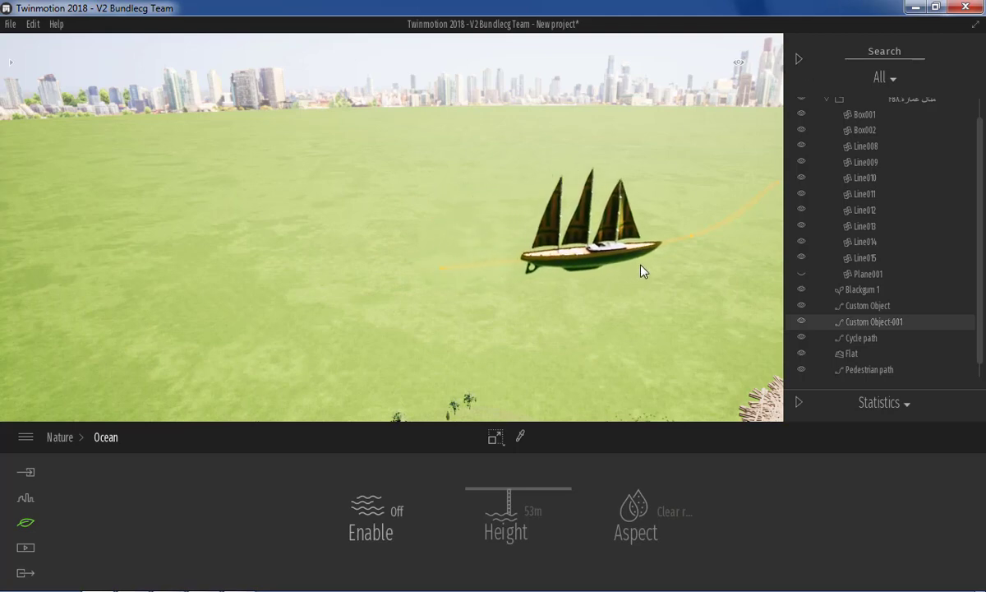
# - Hide Custom Object and Custom Object-001 so the sailing ship disappears
pyautogui.scroll(-1, 853, 291)
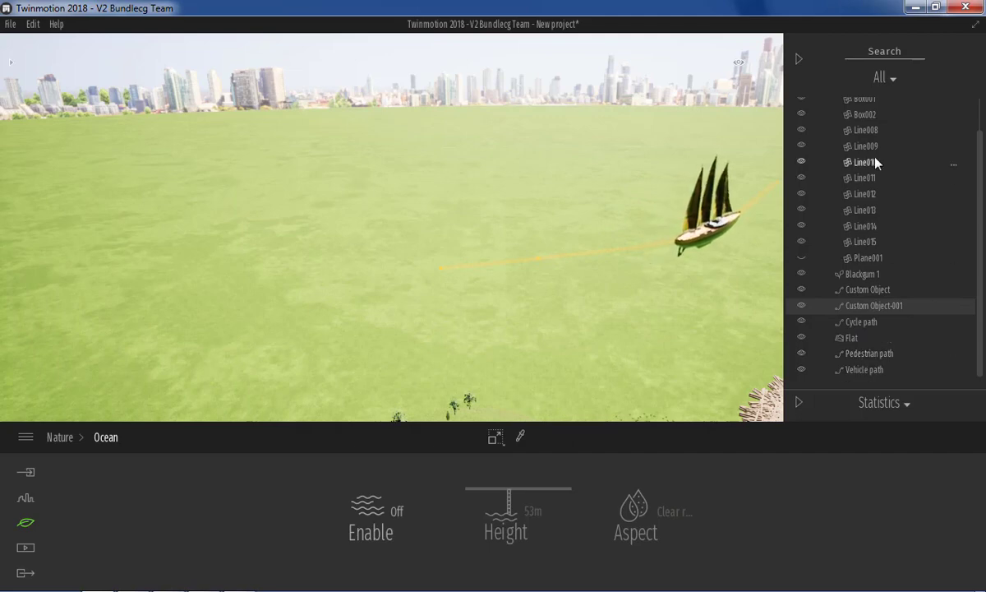
pyautogui.scroll(2, 872, 157)
pyautogui.scroll(-3, 878, 244)
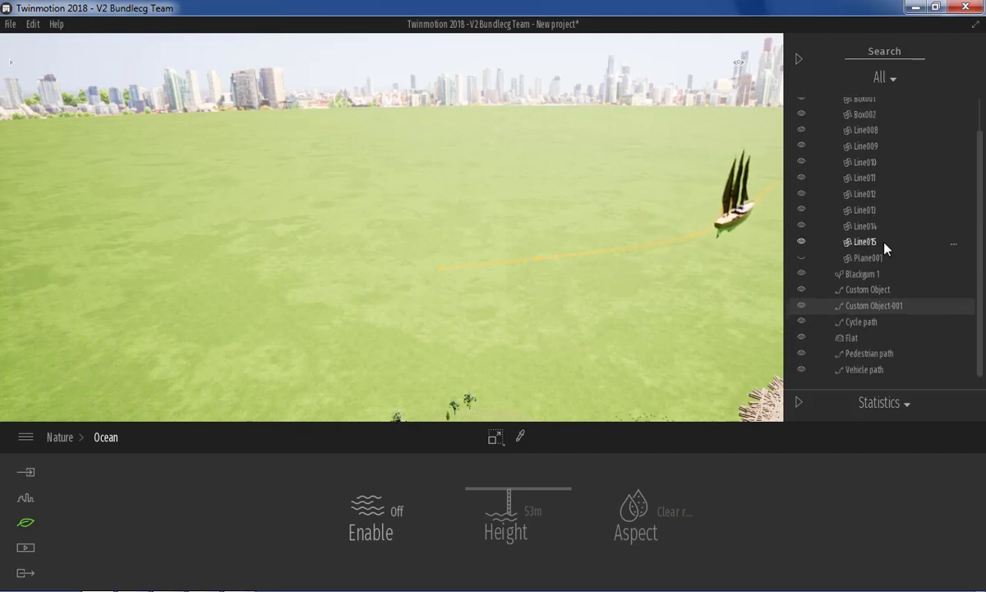
pyautogui.click(864, 321)
pyautogui.click(878, 308)
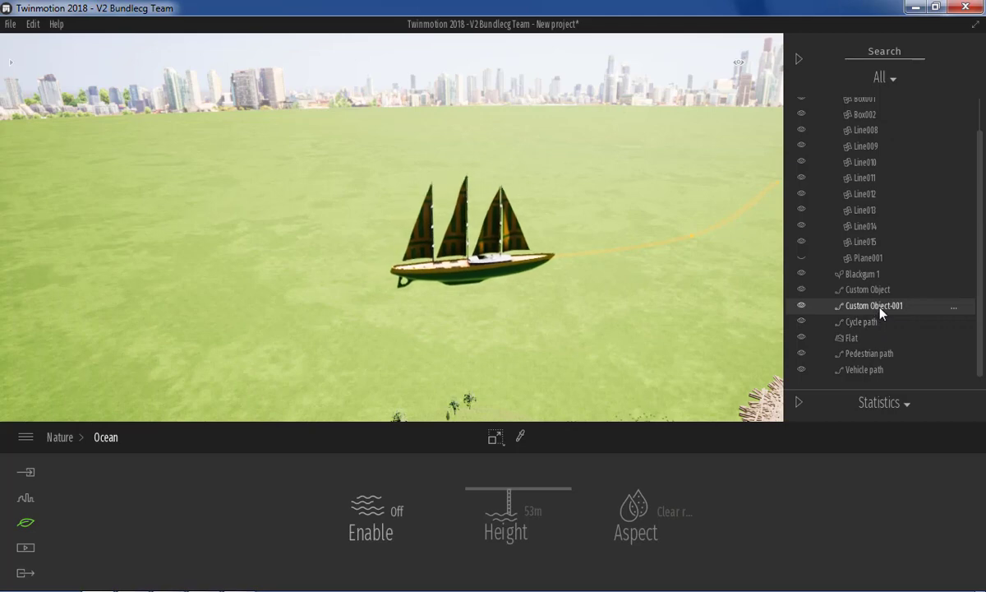
pyautogui.click(802, 306)
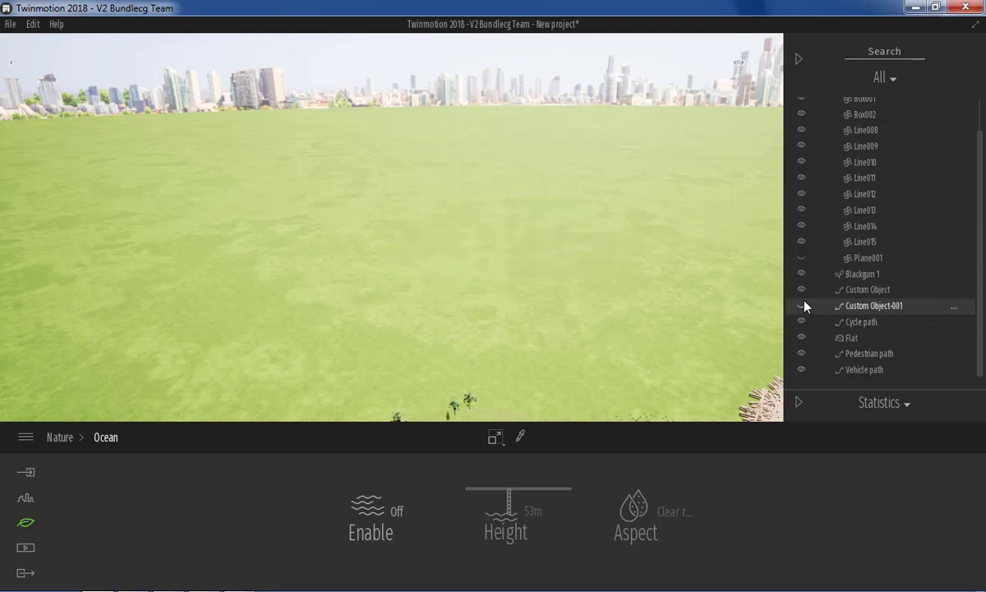
pyautogui.click(802, 306)
pyautogui.click(803, 306)
pyautogui.click(802, 306)
pyautogui.click(802, 291)
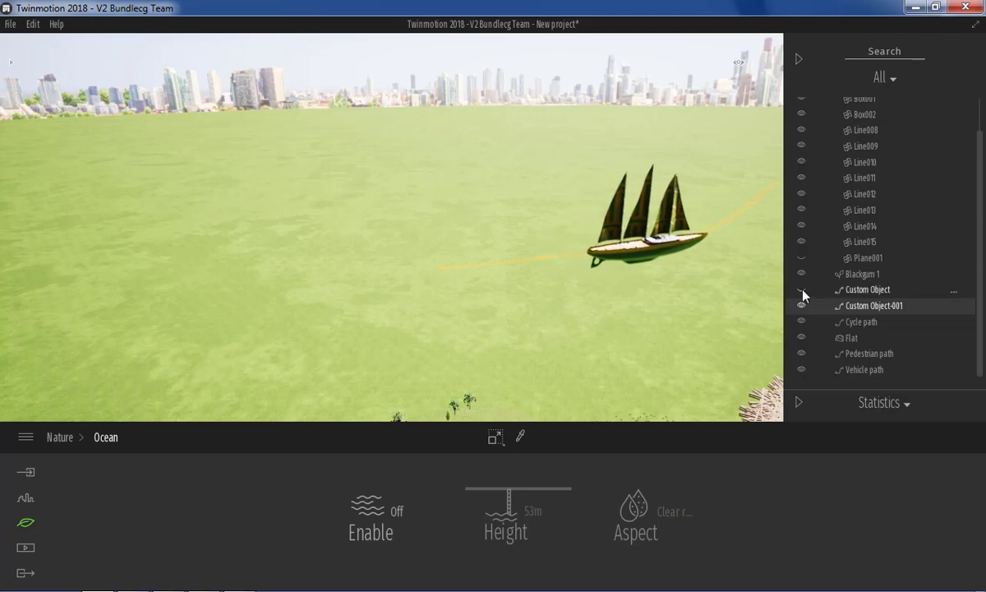
pyautogui.click(802, 306)
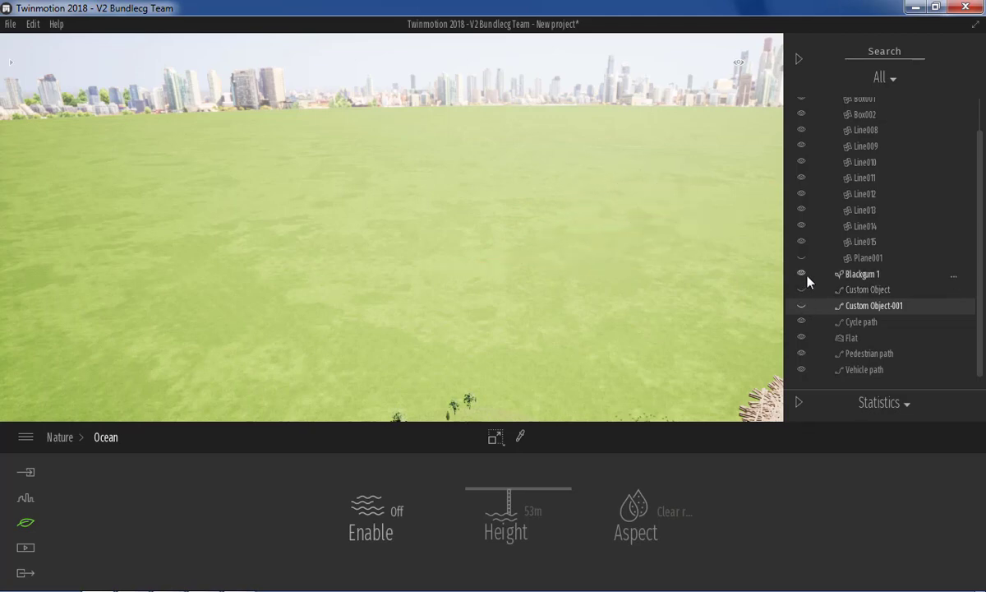
pyautogui.click(798, 59)
pyautogui.moveTo(181, 126); pyautogui.dragTo(214, 141)
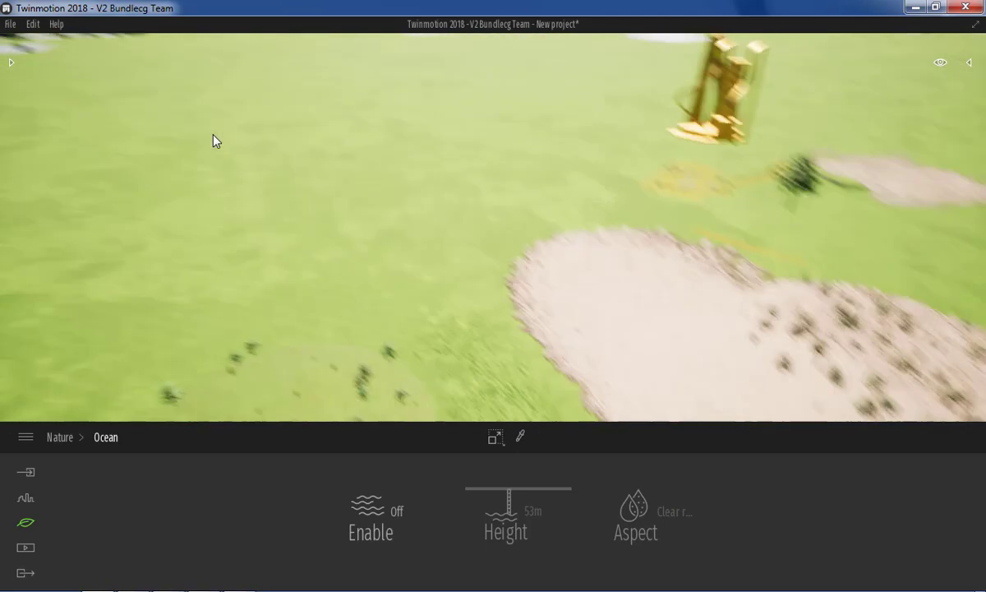
# - Turn the ocean back on and try the Atlantic ocean, Large river, Tropical sea and Rapids river styles
pyautogui.click(370, 505)
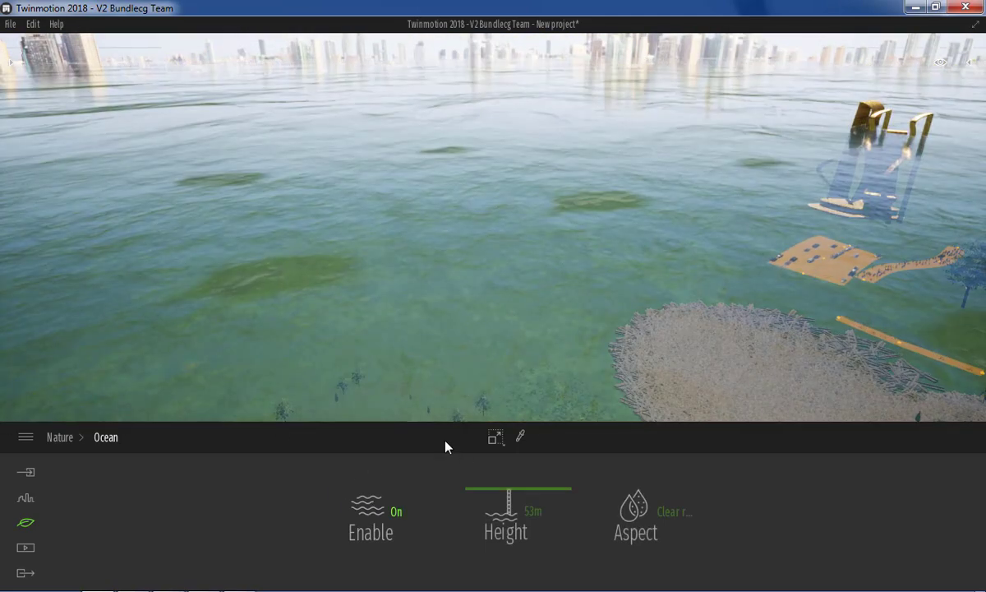
pyautogui.click(660, 510)
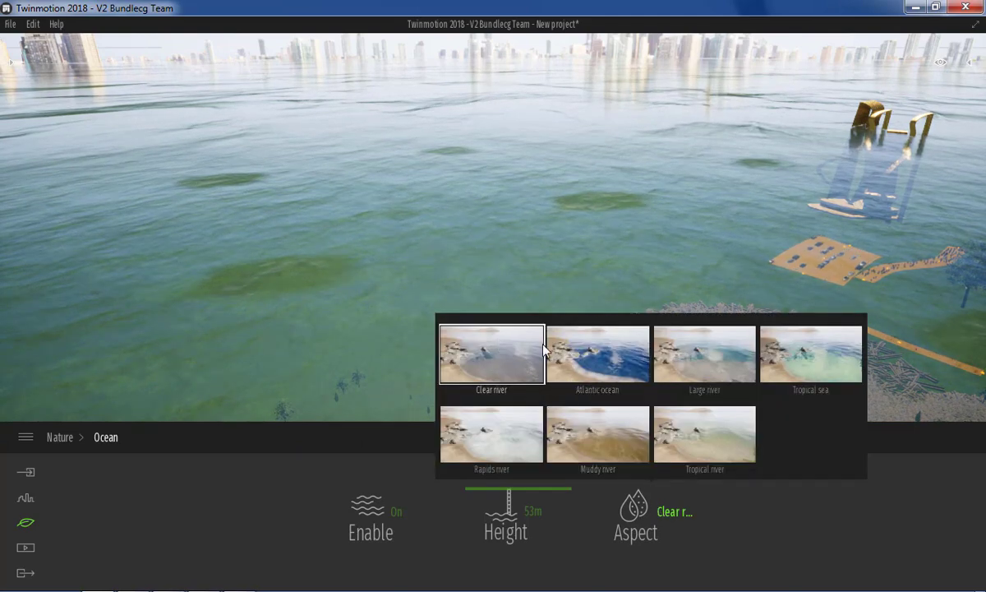
pyautogui.click(579, 341)
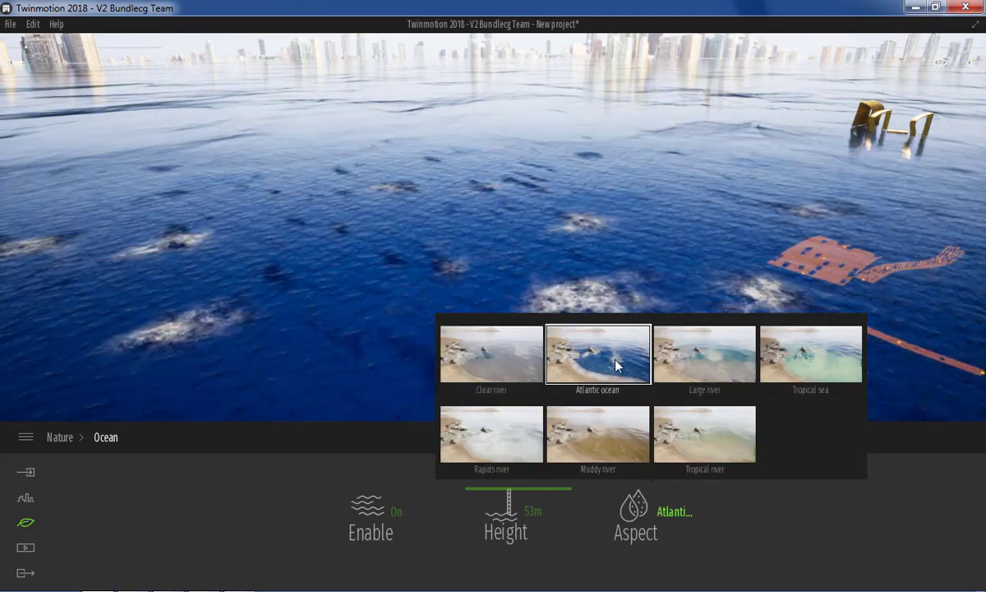
pyautogui.click(697, 371)
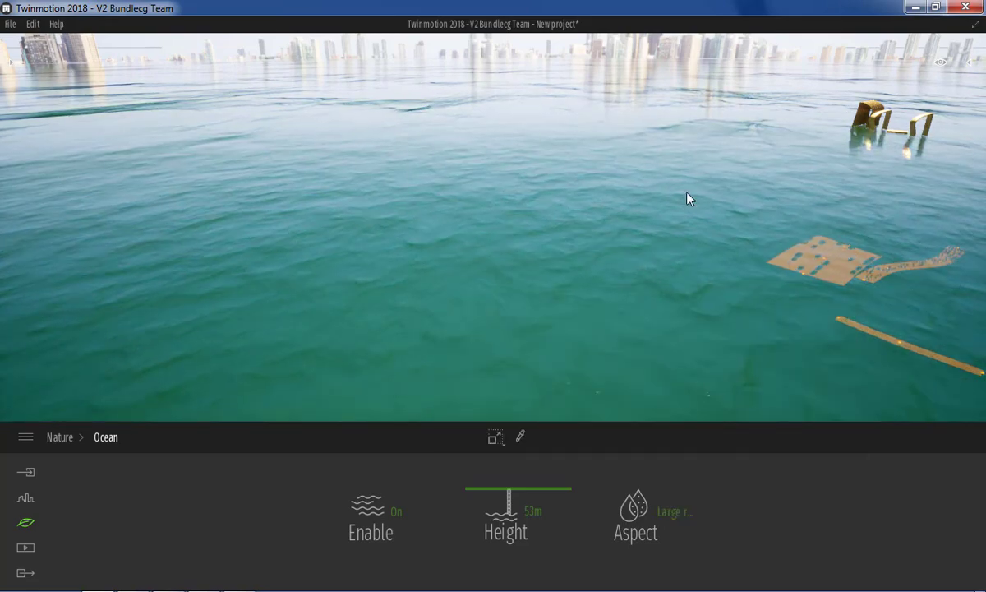
pyautogui.click(646, 538)
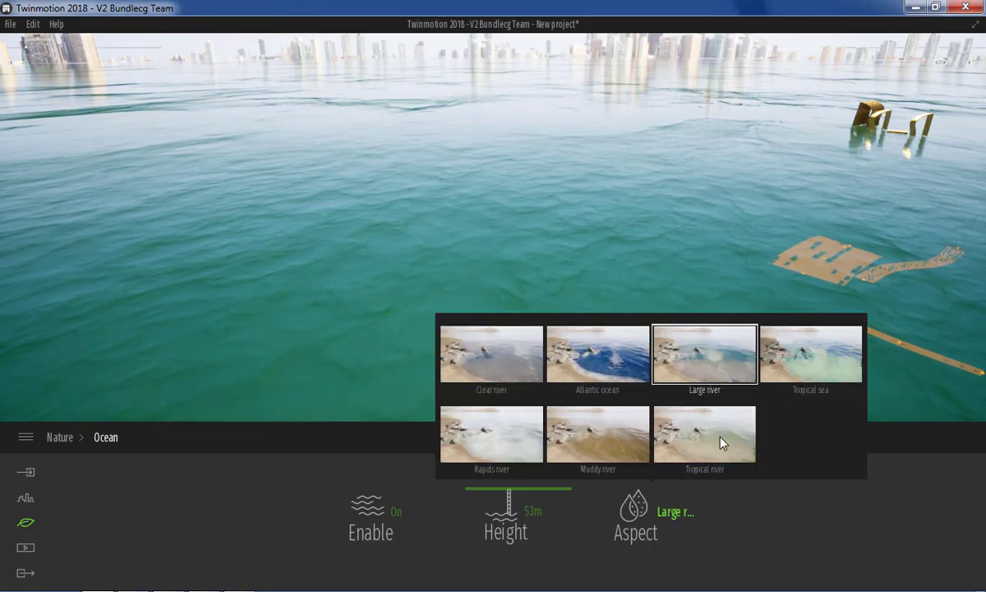
pyautogui.click(802, 351)
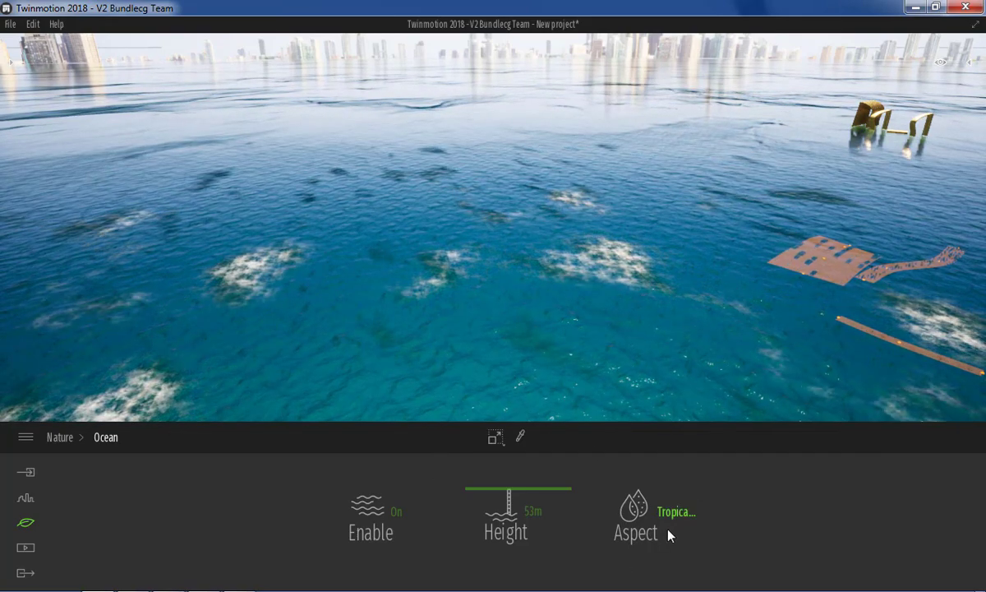
pyautogui.click(664, 533)
pyautogui.click(501, 426)
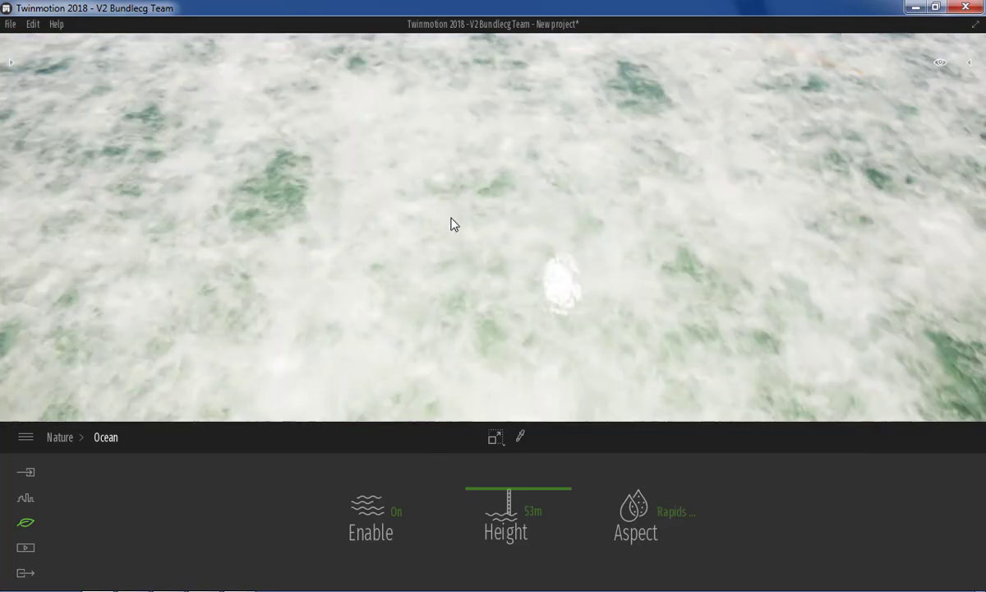
# - Try the Muddy river and green tropical styles, then settle on Atlantic ocean
pyautogui.moveTo(450, 220); pyautogui.dragTo(451, 233, button='right')
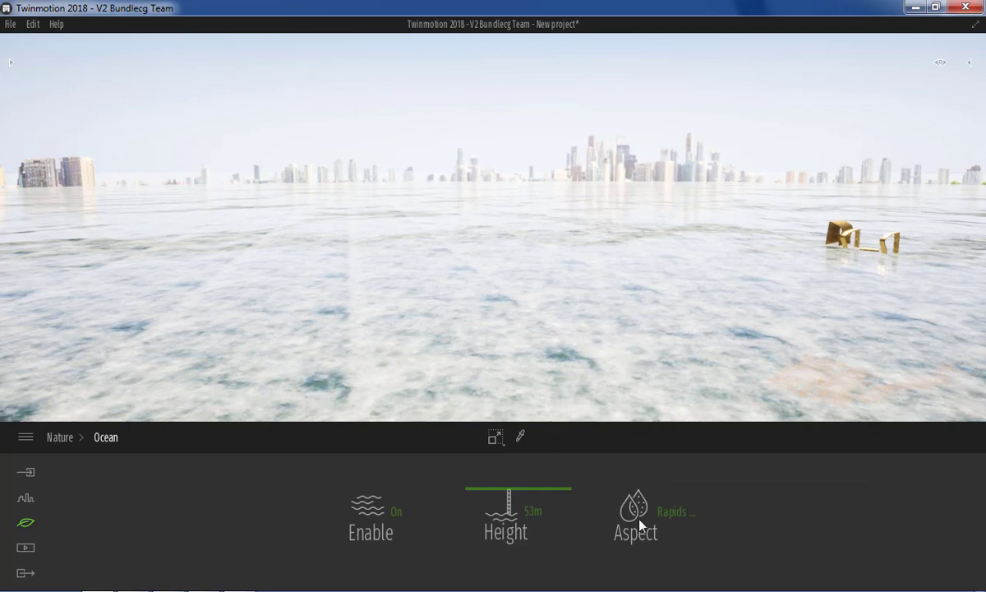
pyautogui.click(688, 521)
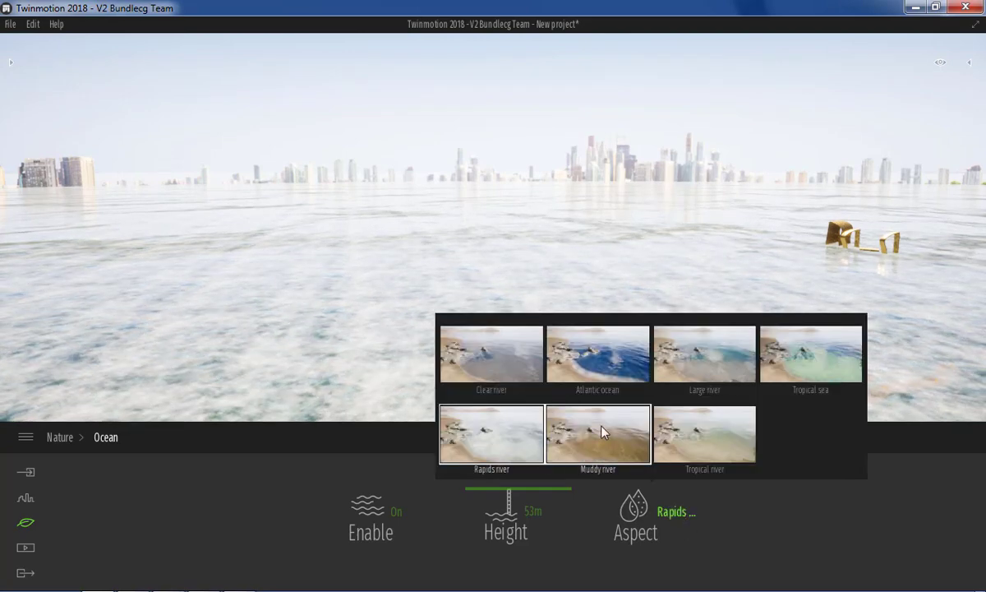
pyautogui.click(603, 431)
pyautogui.click(647, 511)
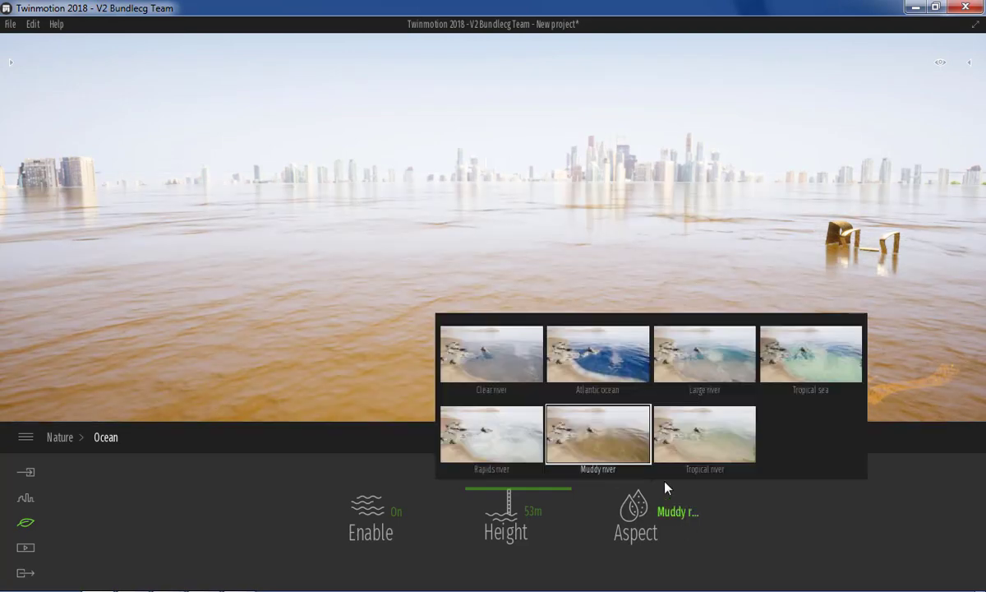
pyautogui.click(679, 431)
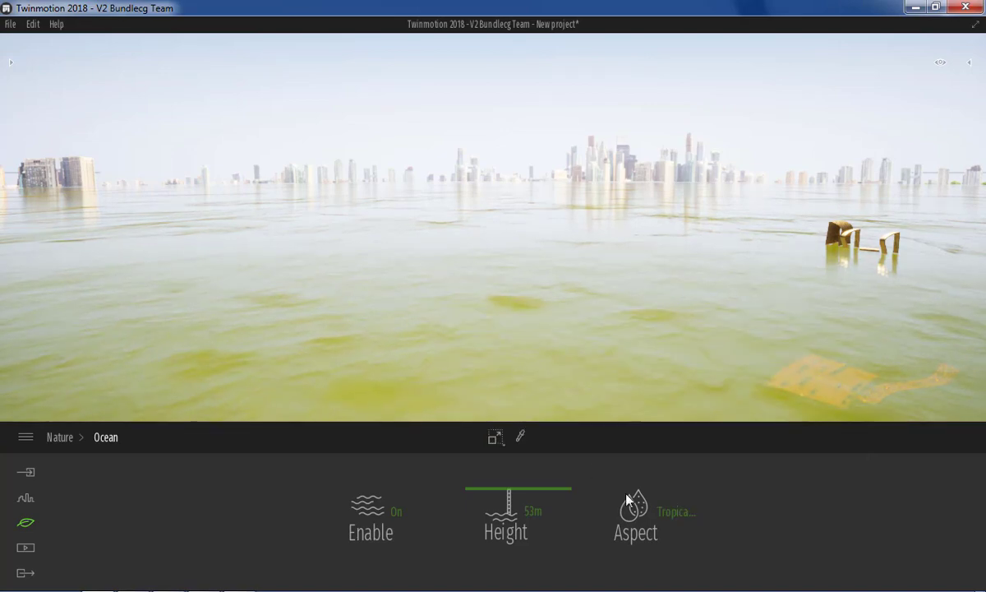
pyautogui.click(689, 517)
pyautogui.click(603, 355)
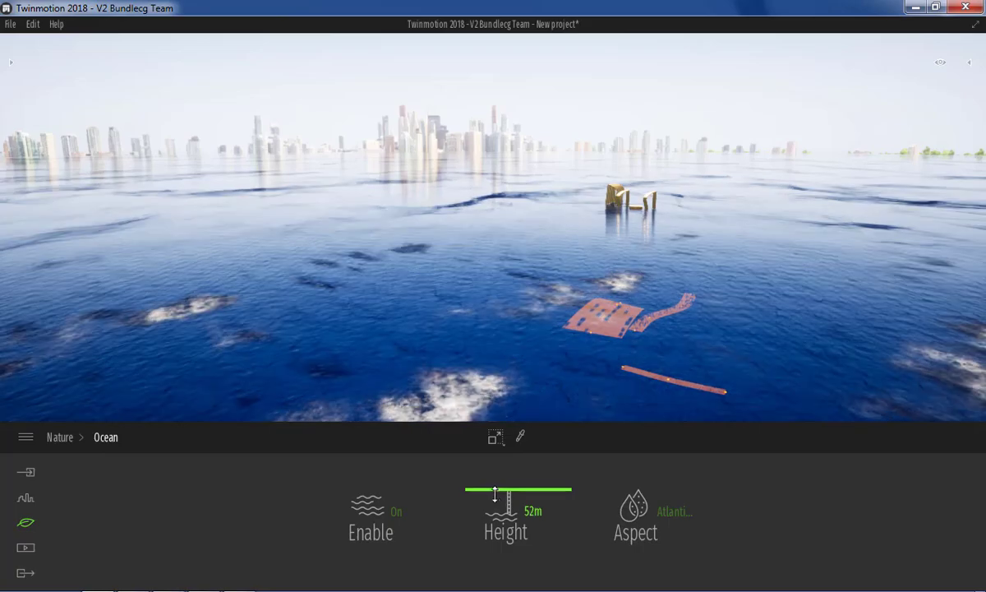
# - Set the ocean height to 100 m, then switch the ocean off to reveal the grass
pyautogui.moveTo(502, 499); pyautogui.dragTo(499, 466)
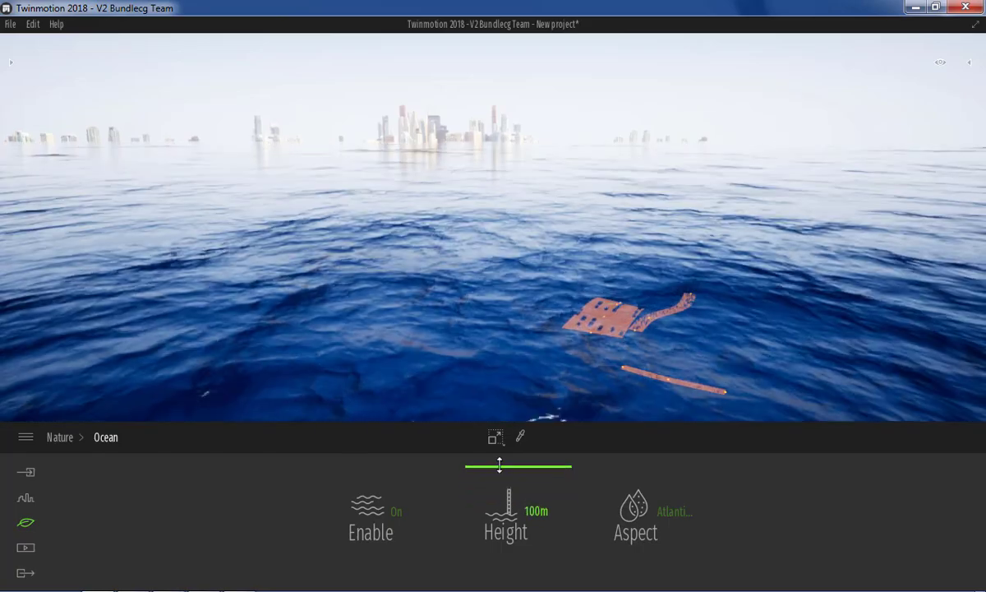
pyautogui.moveTo(489, 283)
pyautogui.mouseDown()
pyautogui.moveTo(436, 261)
pyautogui.moveTo(475, 302)
pyautogui.mouseUp()
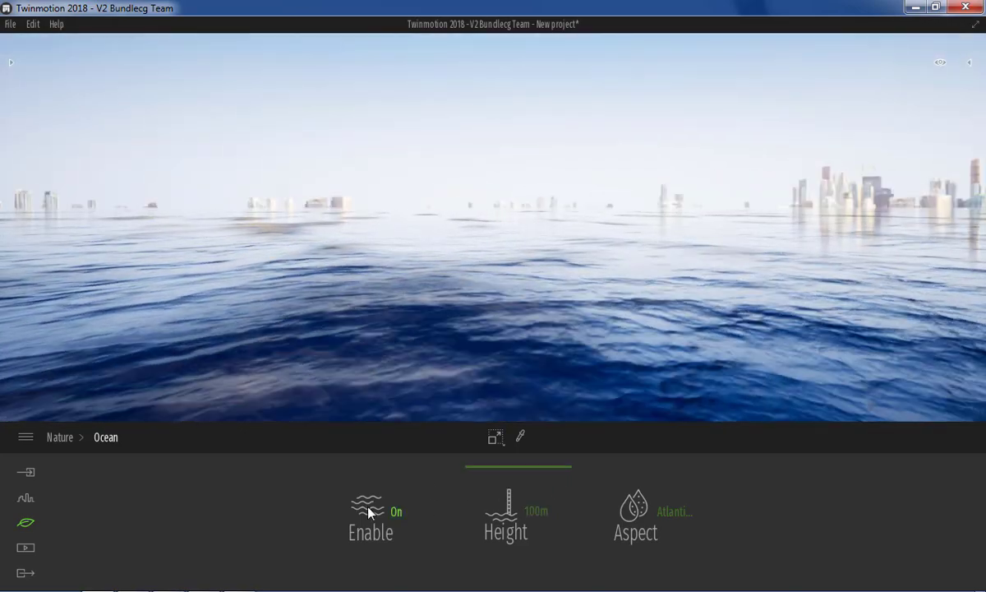
pyautogui.click(378, 515)
pyautogui.moveTo(425, 339)
pyautogui.mouseDown()
pyautogui.moveTo(403, 329)
pyautogui.moveTo(415, 221)
pyautogui.mouseUp()
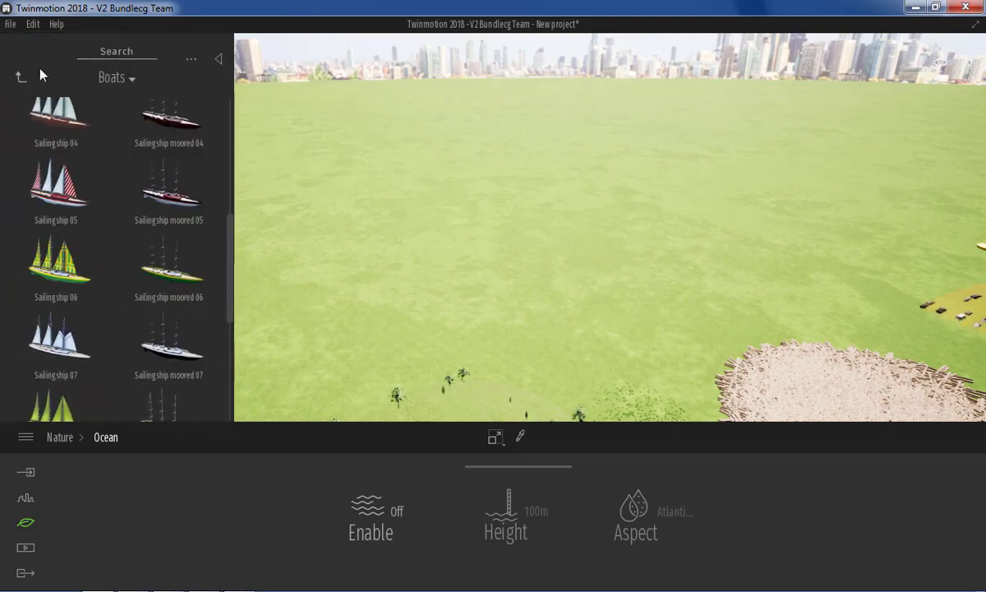
# - Place a Pickup 01 truck from Vehicles > Cars in the middle of the grass field
pyautogui.click(27, 70)
pyautogui.click(28, 71)
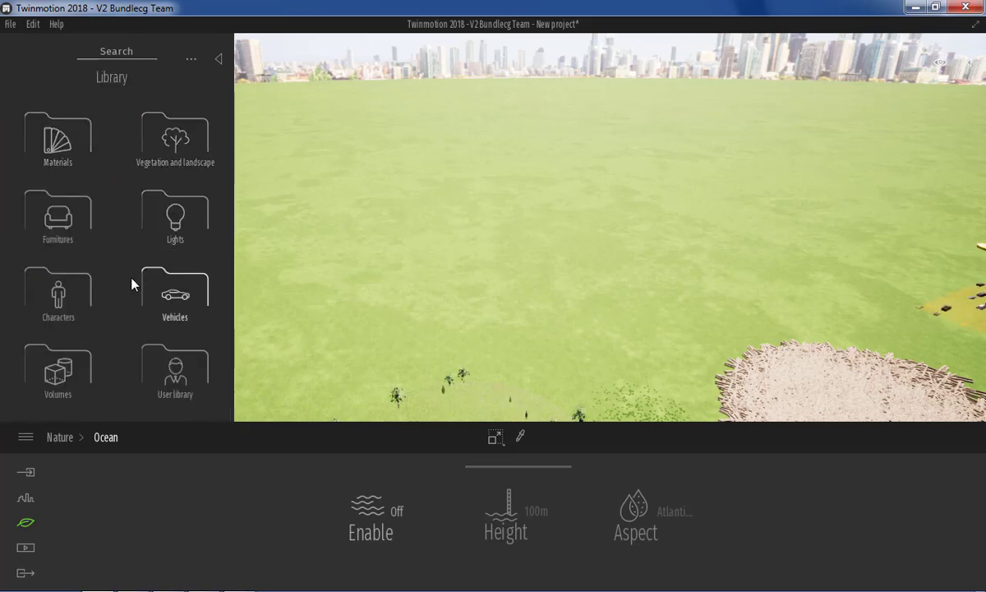
pyautogui.click(178, 286)
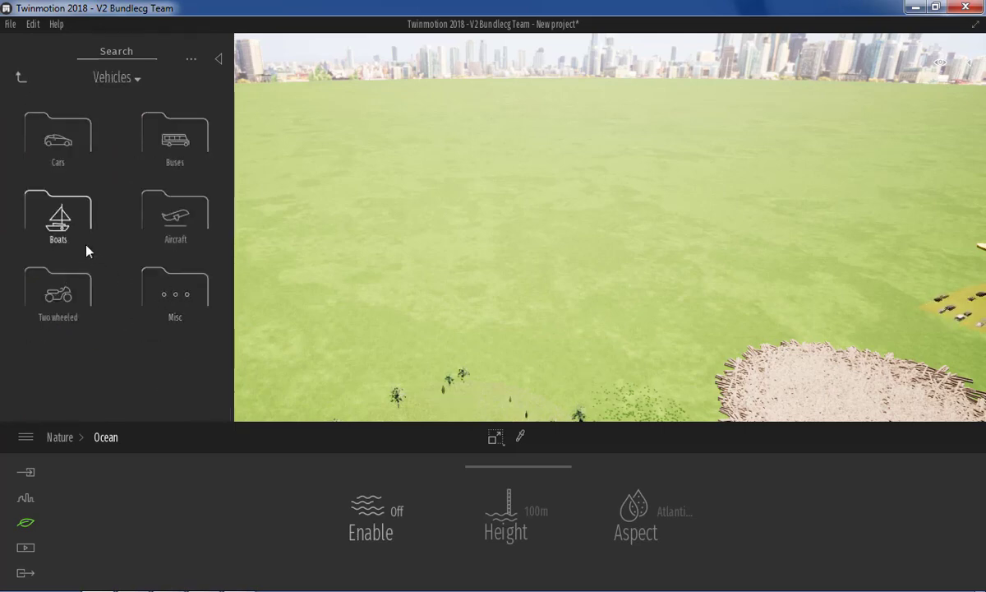
pyautogui.click(51, 155)
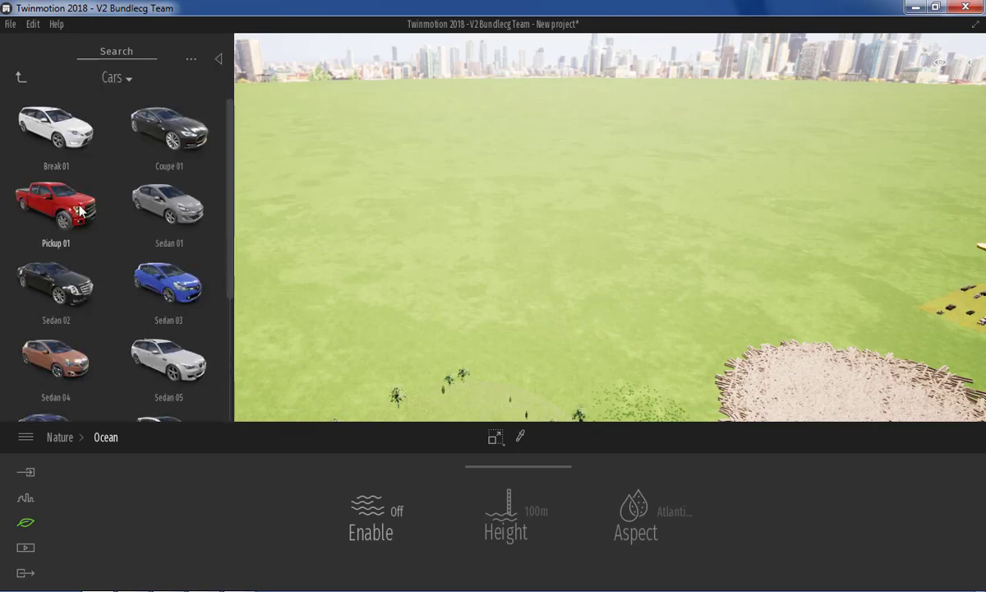
pyautogui.moveTo(479, 260); pyautogui.dragTo(459, 269)
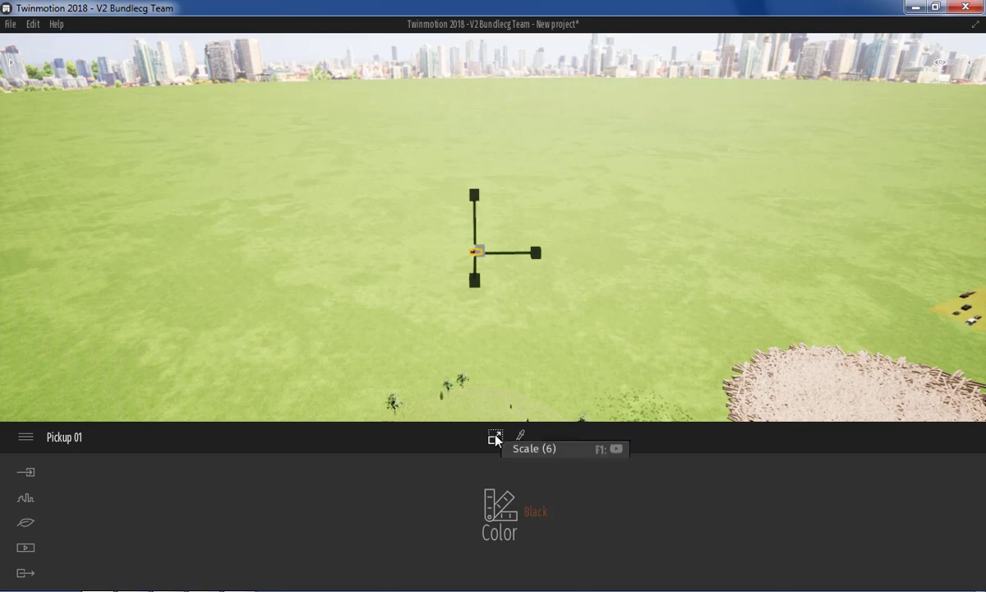
pyautogui.moveTo(469, 249); pyautogui.dragTo(480, 252)
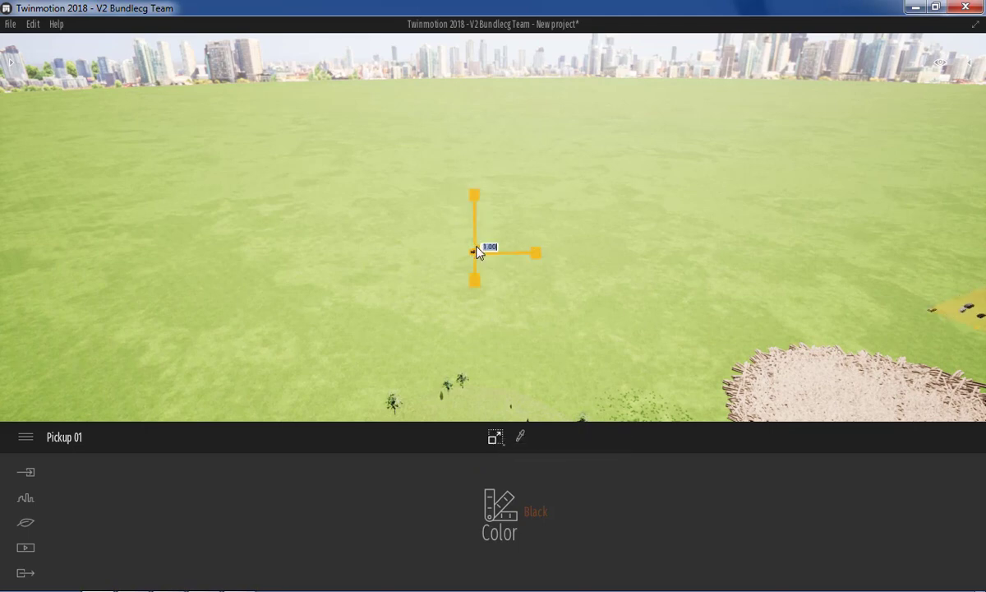
pyautogui.click(494, 124)
pyautogui.click(22, 80)
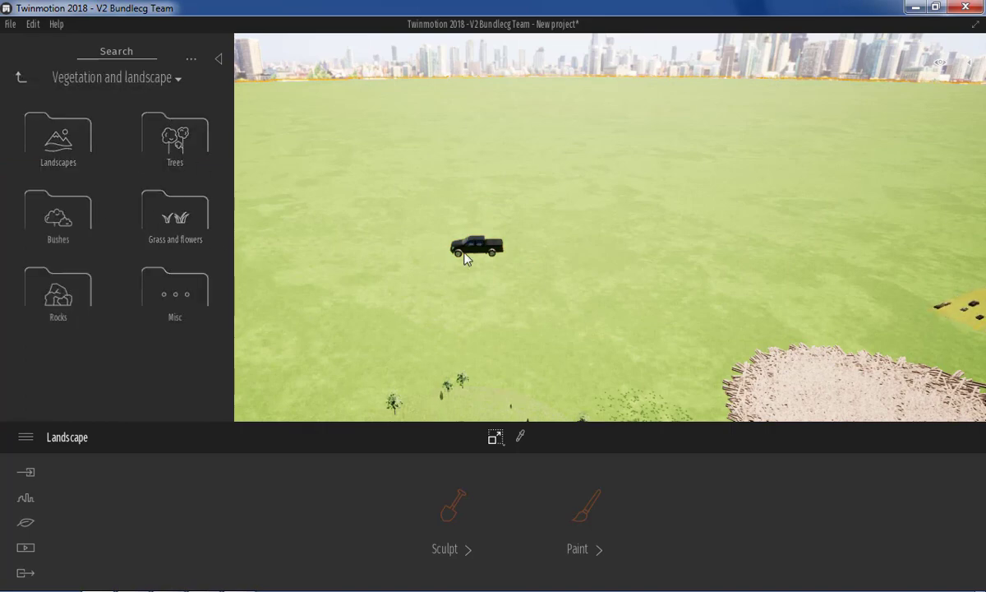
# - Delete the Pickup 01 truck and the Pedestrian path from the scene
pyautogui.click(976, 70)
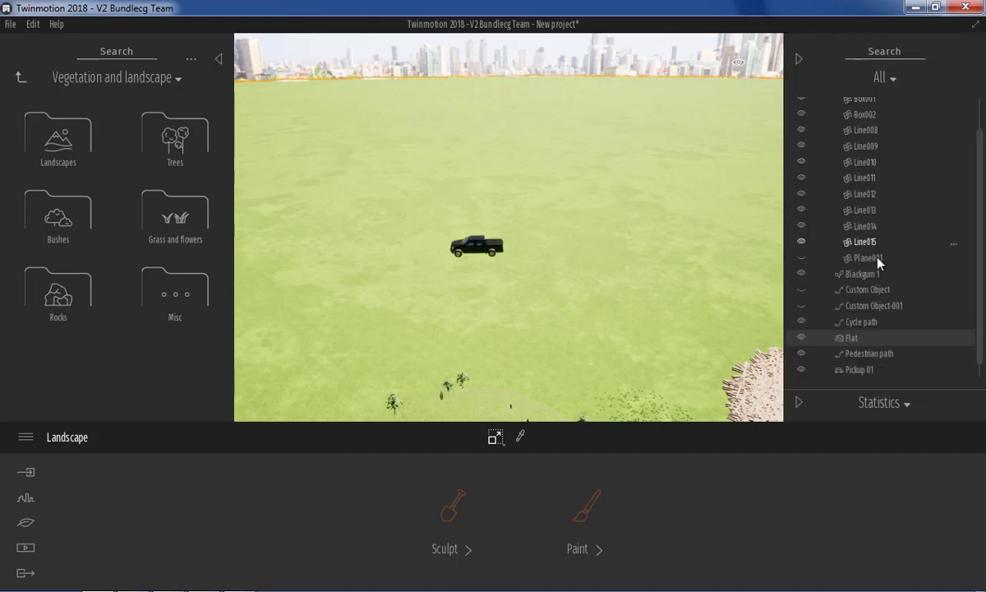
pyautogui.scroll(-1, 833, 349)
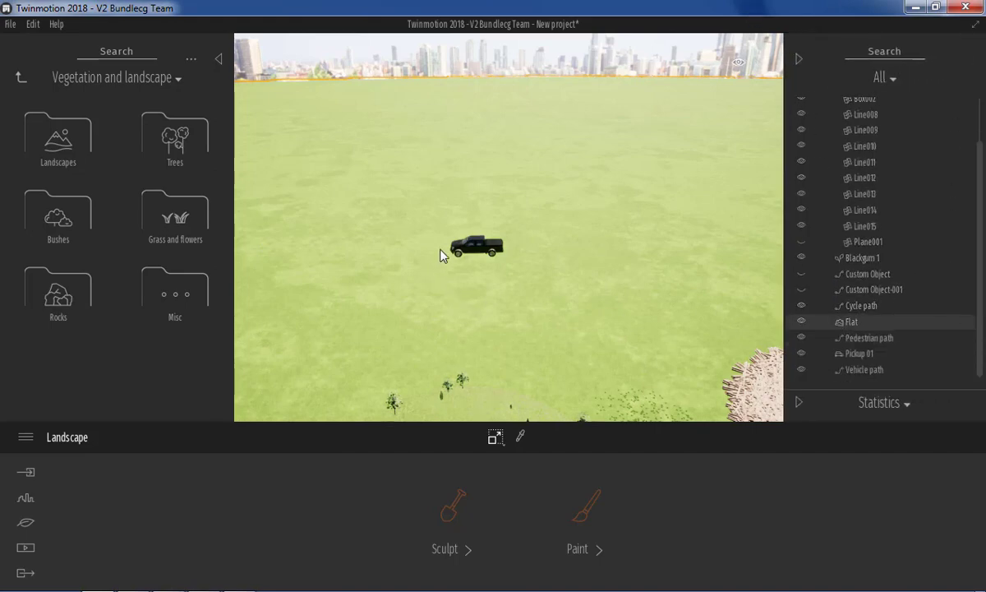
pyautogui.click(465, 246)
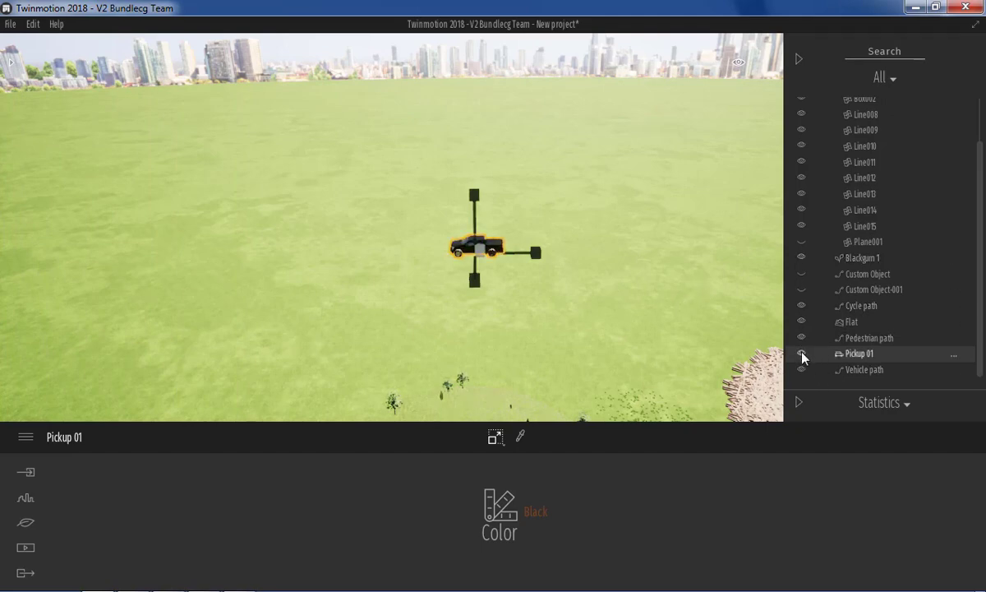
pyautogui.press('Delete')
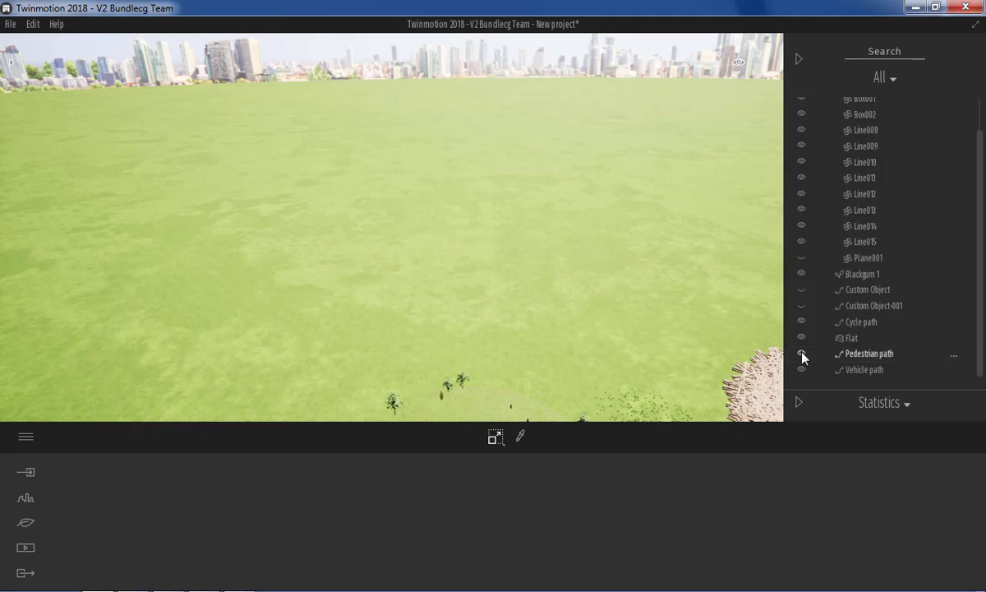
pyautogui.rightClick(863, 355)
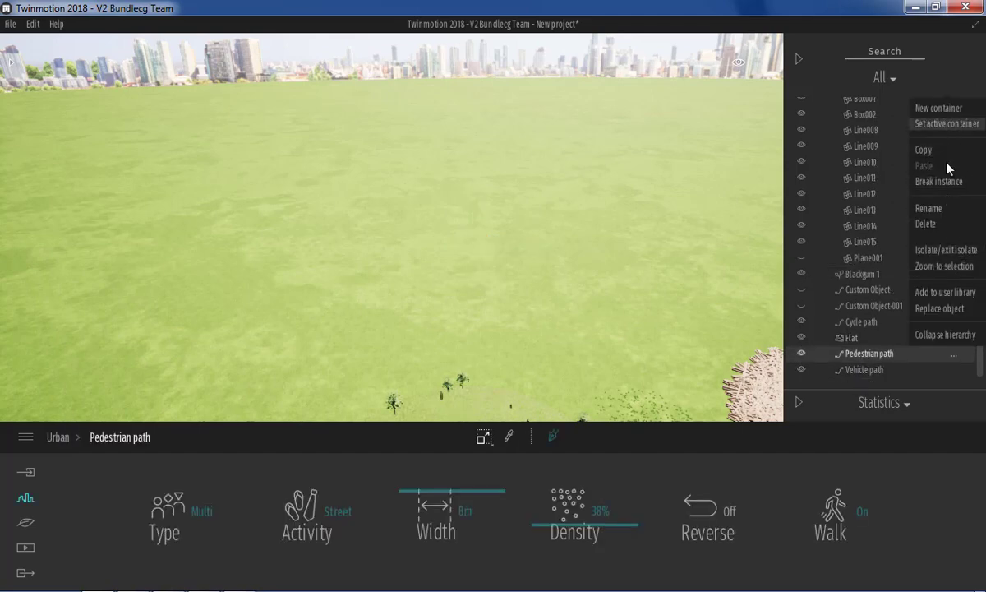
pyautogui.click(925, 224)
pyautogui.click(416, 247)
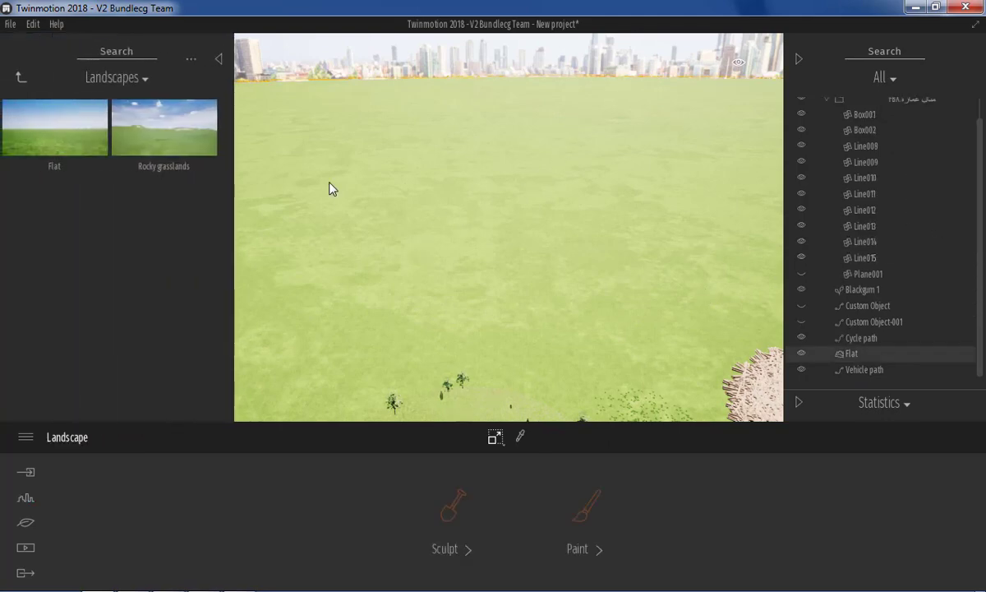
# - Place a new Pickup 01 truck from Vehicles > Cars onto the grass field
pyautogui.click(16, 78)
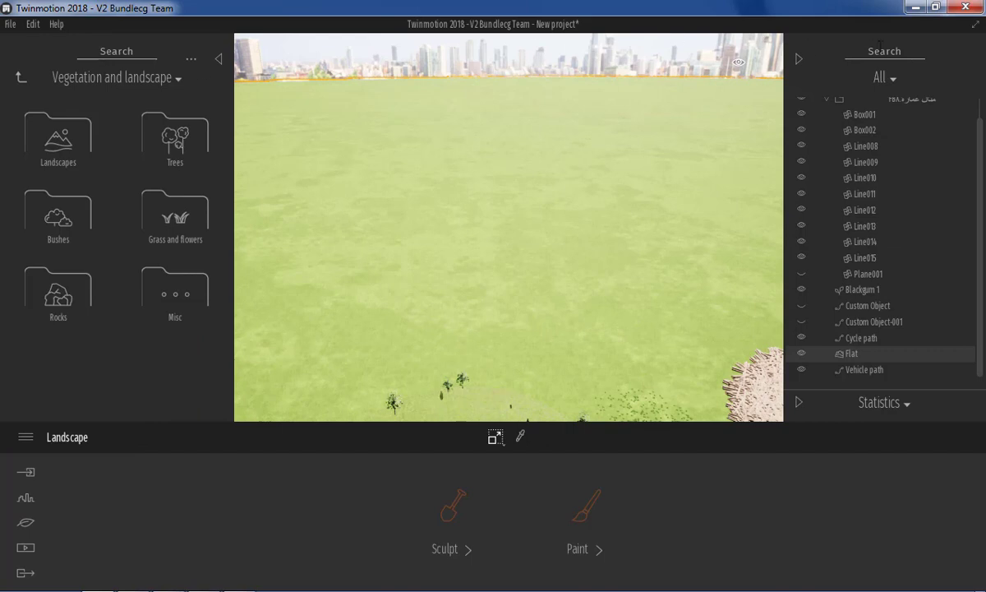
pyautogui.click(798, 60)
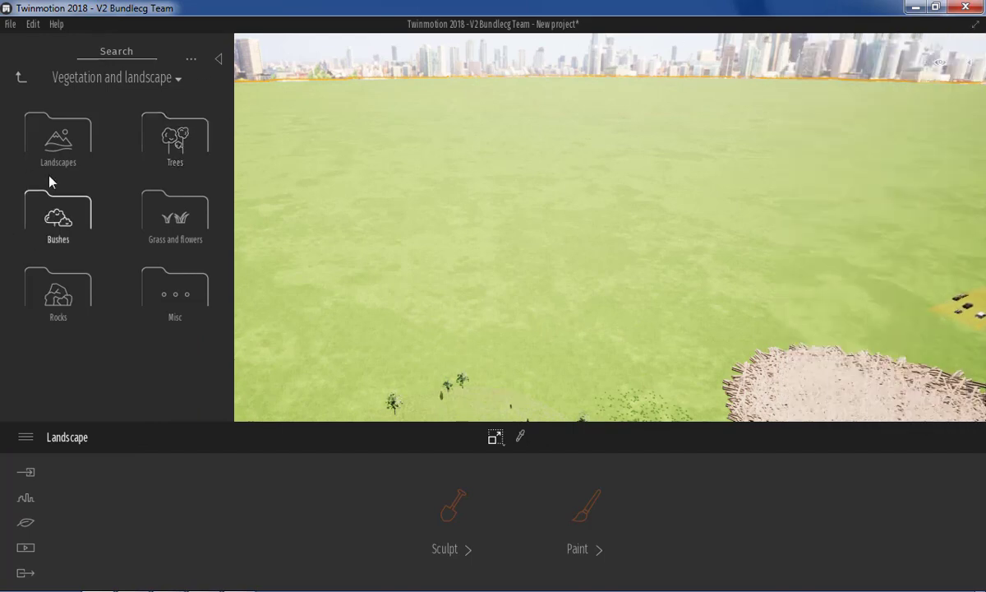
pyautogui.click(18, 76)
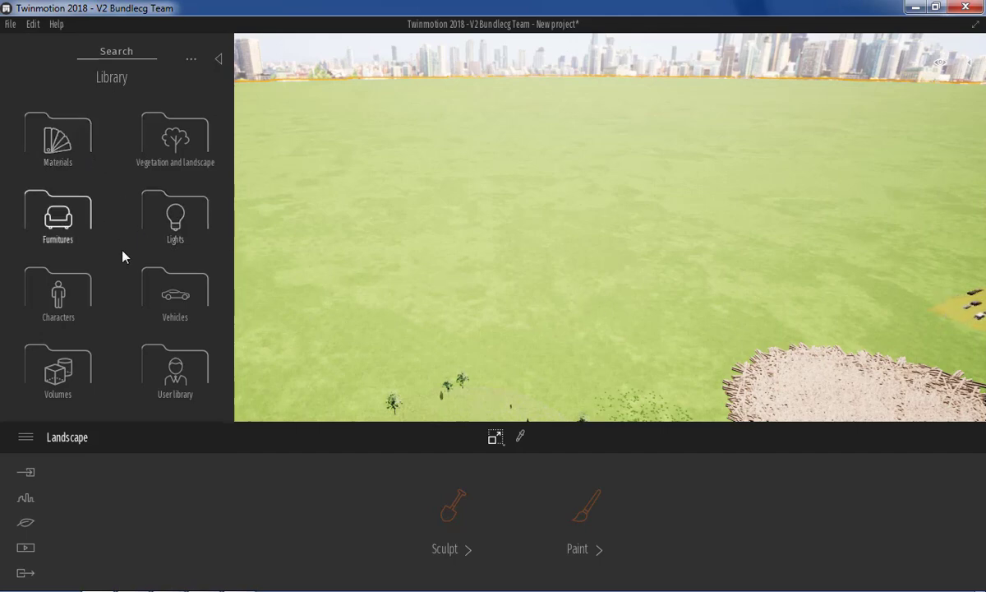
pyautogui.click(175, 295)
pyautogui.click(62, 151)
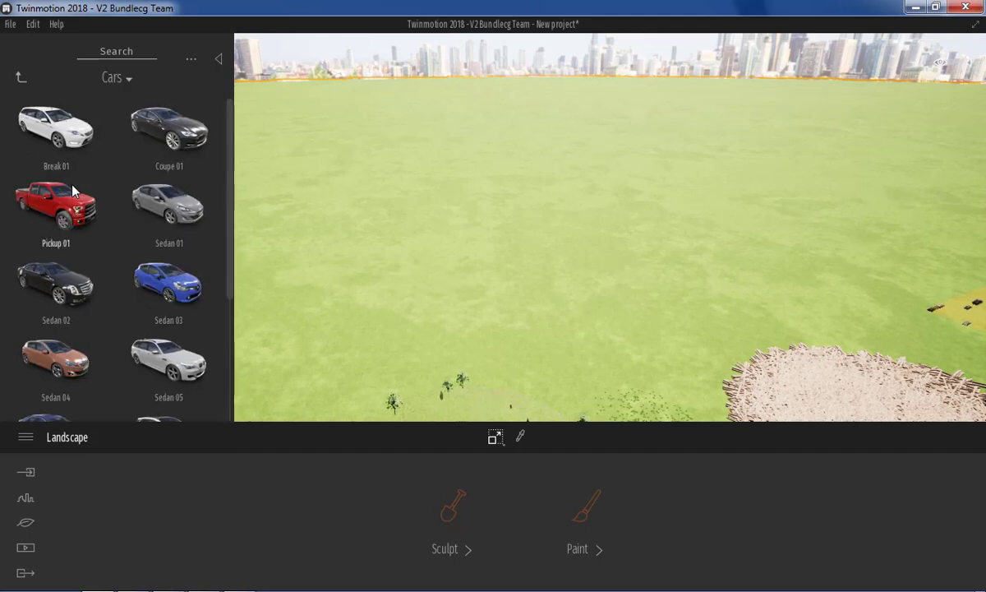
pyautogui.moveTo(51, 216); pyautogui.dragTo(592, 275)
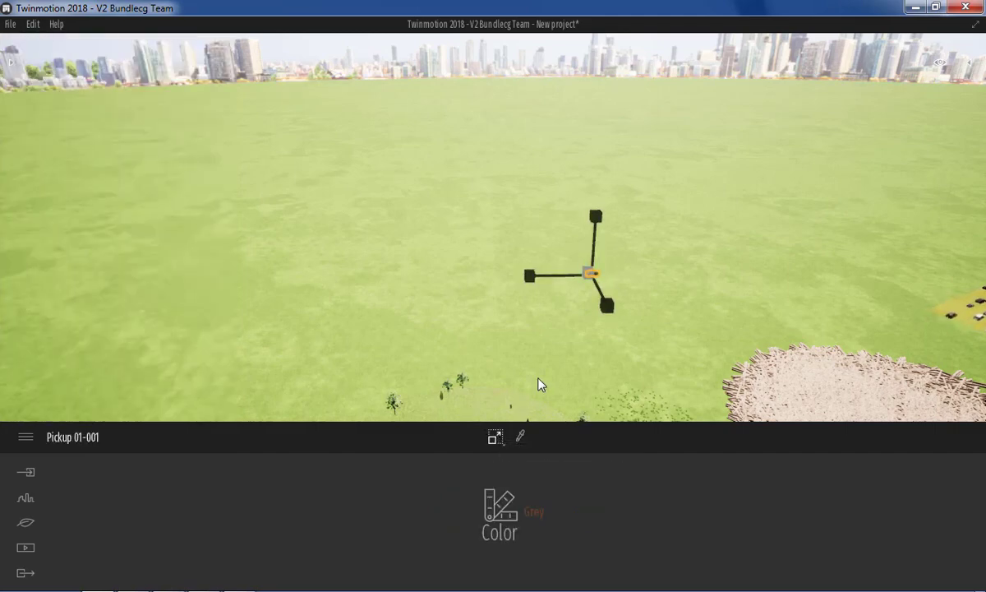
# - Enlarge the new pickup truck with the Scale gizmo
pyautogui.click(496, 439)
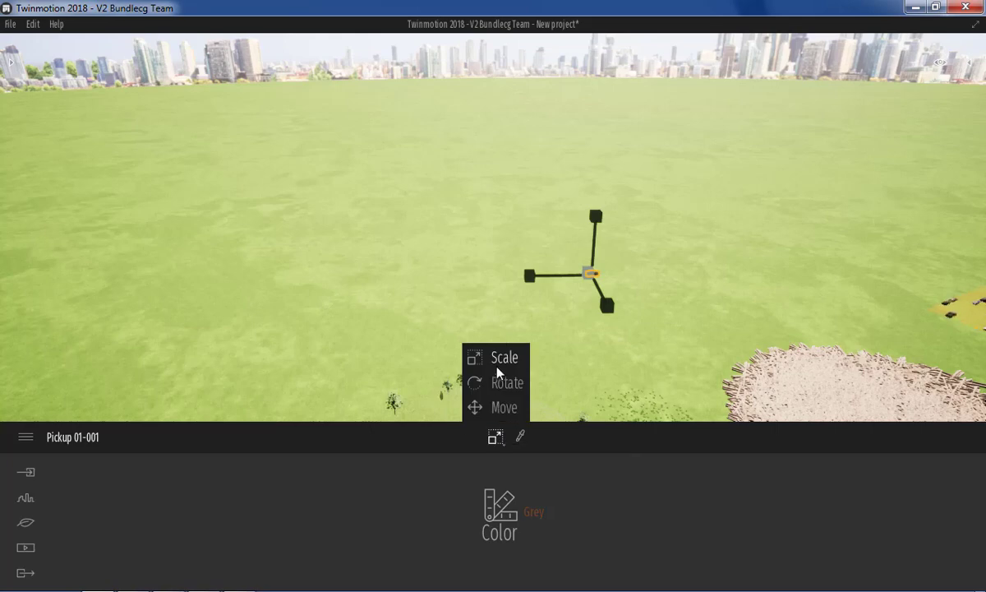
pyautogui.click(498, 357)
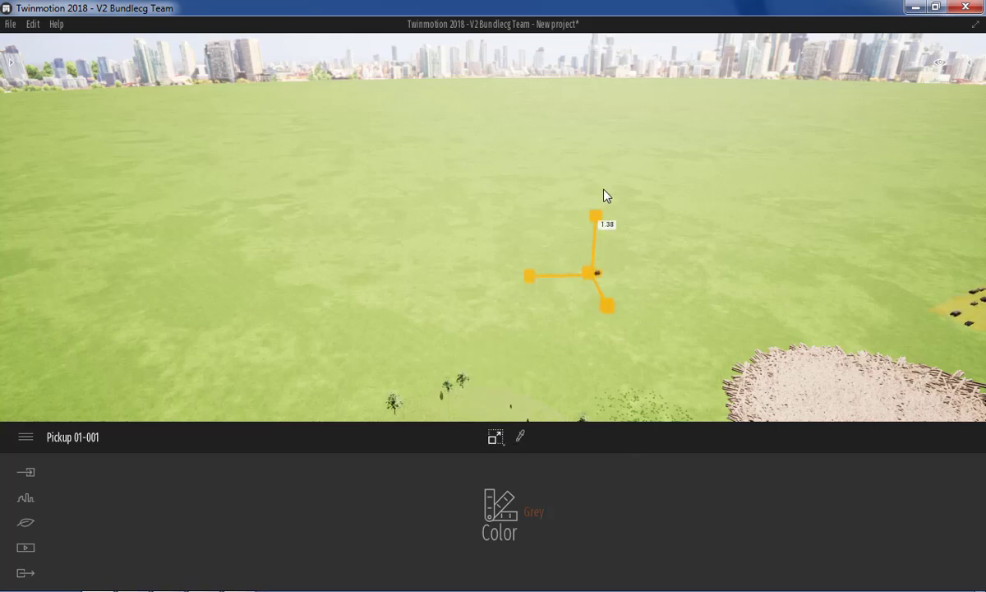
pyautogui.moveTo(630, 121); pyautogui.dragTo(625, 6)
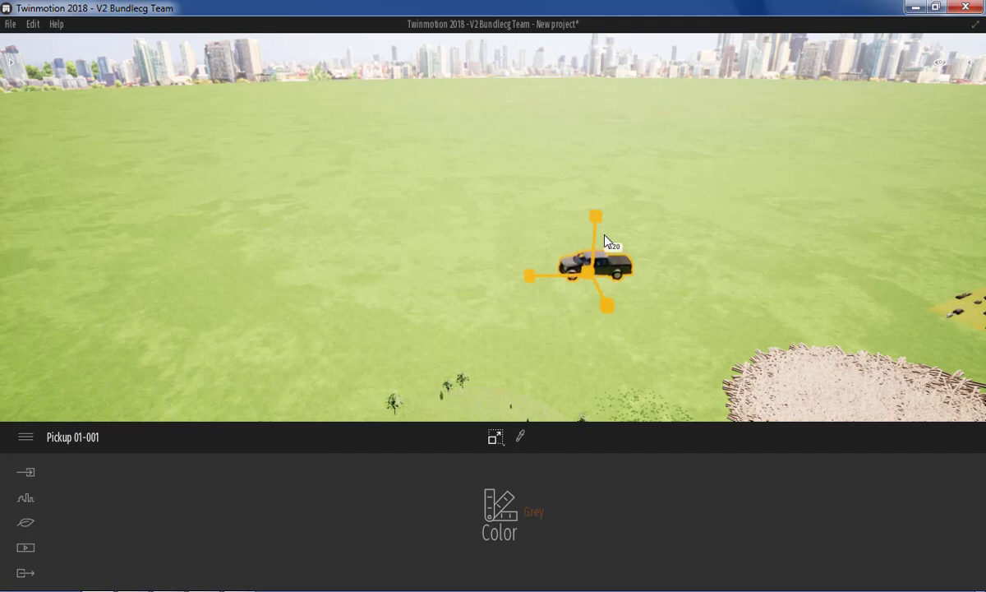
pyautogui.moveTo(606, 240); pyautogui.dragTo(639, 119)
pyautogui.click(647, 326)
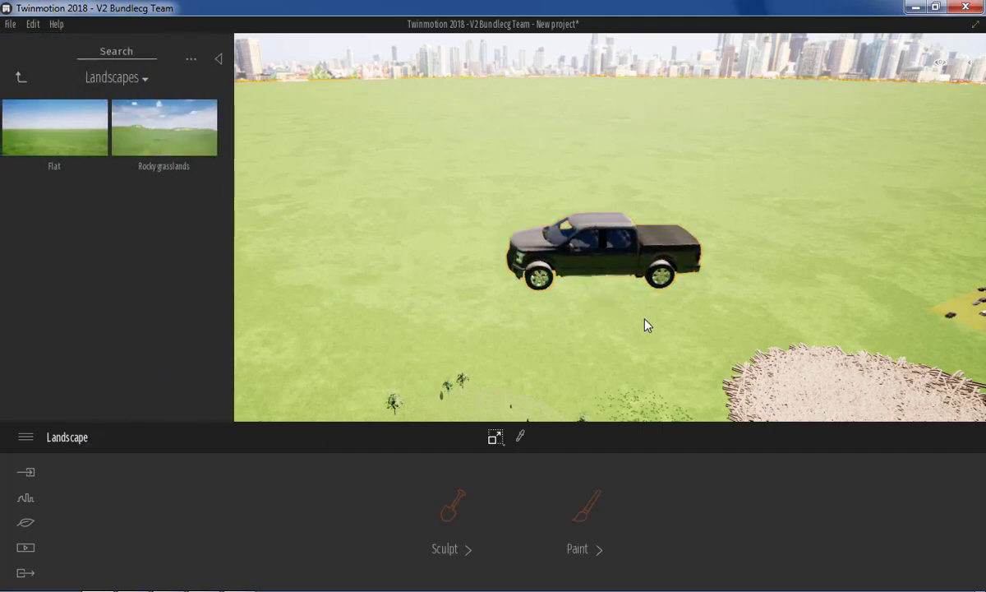
pyautogui.click(581, 250)
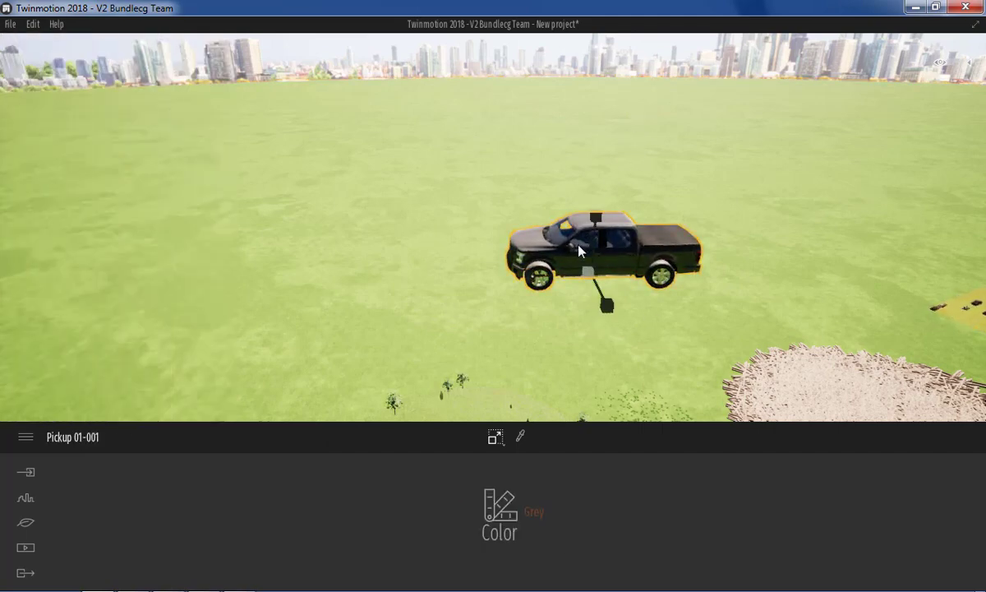
# - Paint the pickup truck green after trying blue and orange
pyautogui.click(534, 513)
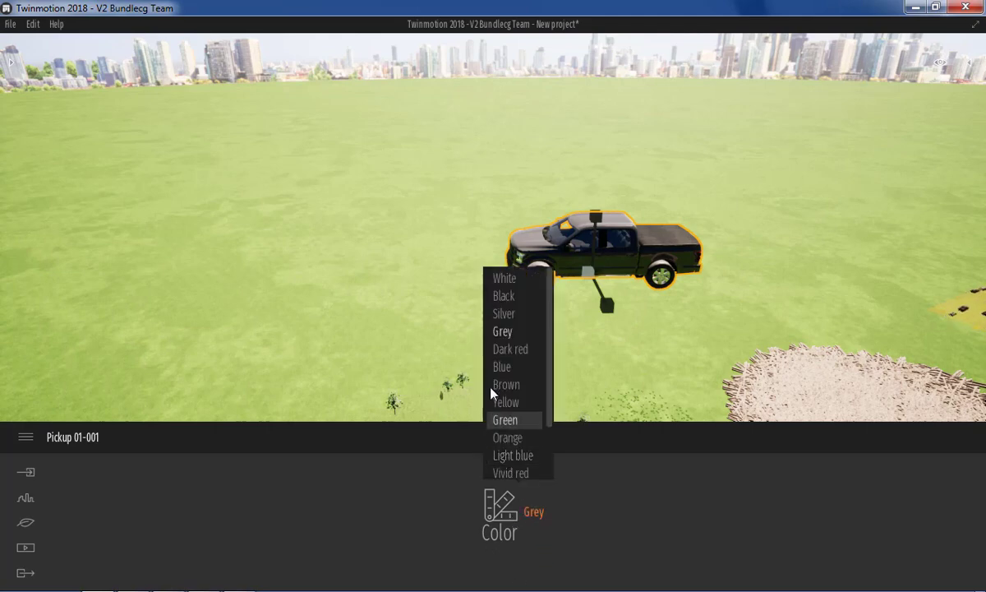
pyautogui.click(502, 367)
pyautogui.click(520, 438)
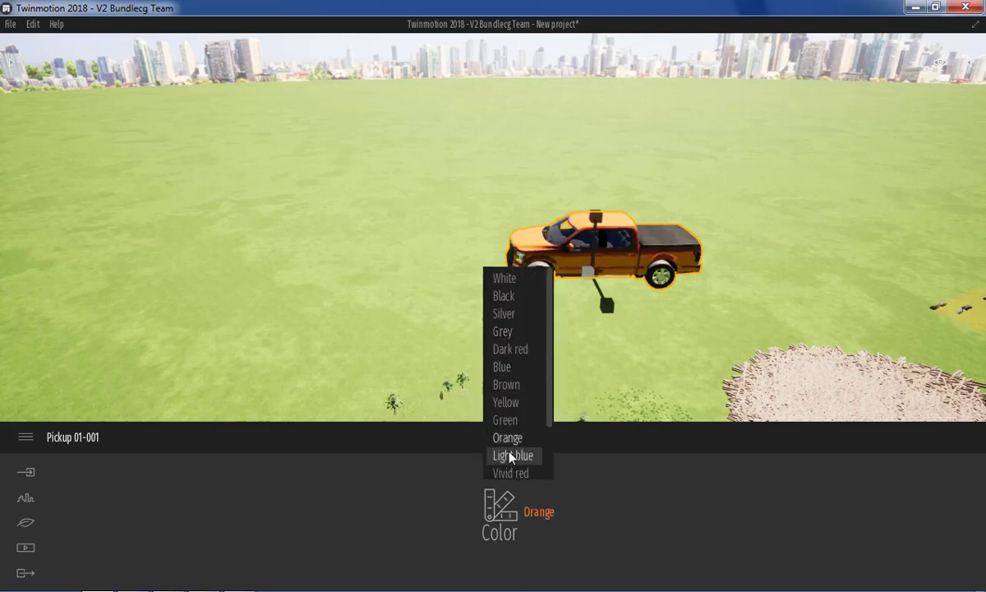
pyautogui.click(527, 427)
pyautogui.click(370, 325)
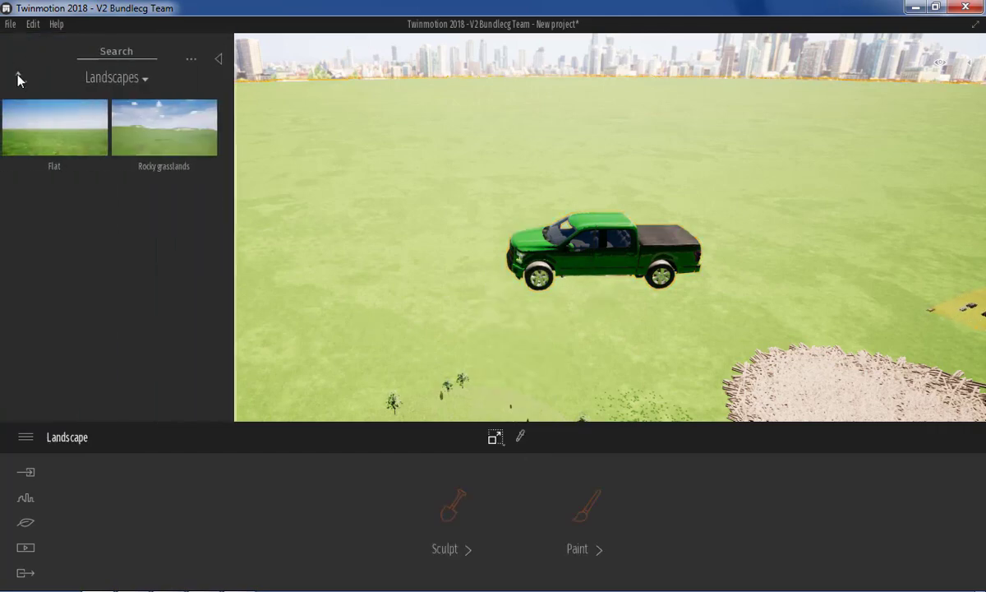
pyautogui.click(18, 77)
pyautogui.click(18, 76)
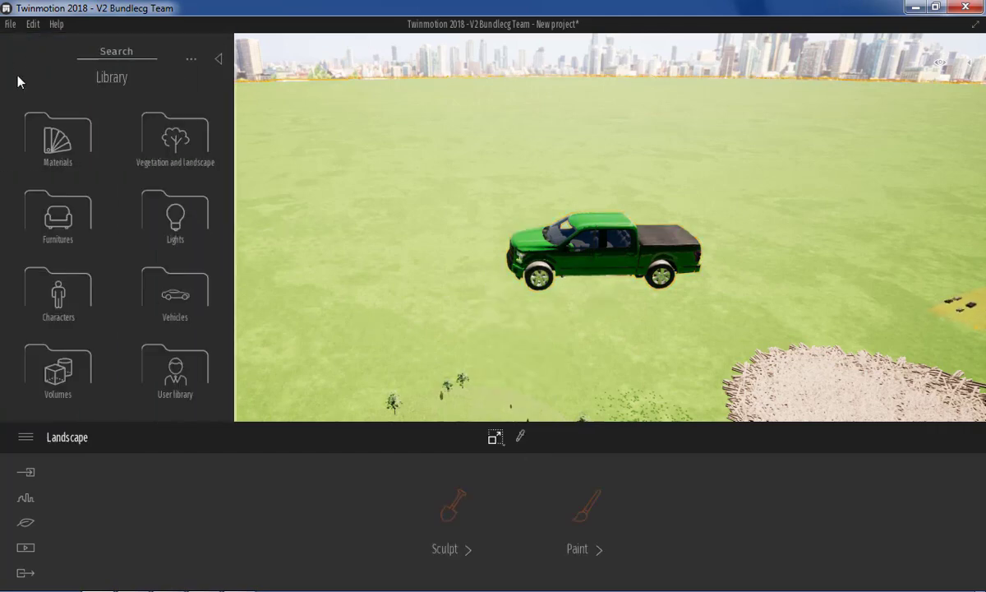
# - Place the Aneko human character with Idle 03 animation on the grass left of the green pickup
pyautogui.click(73, 297)
pyautogui.click(72, 162)
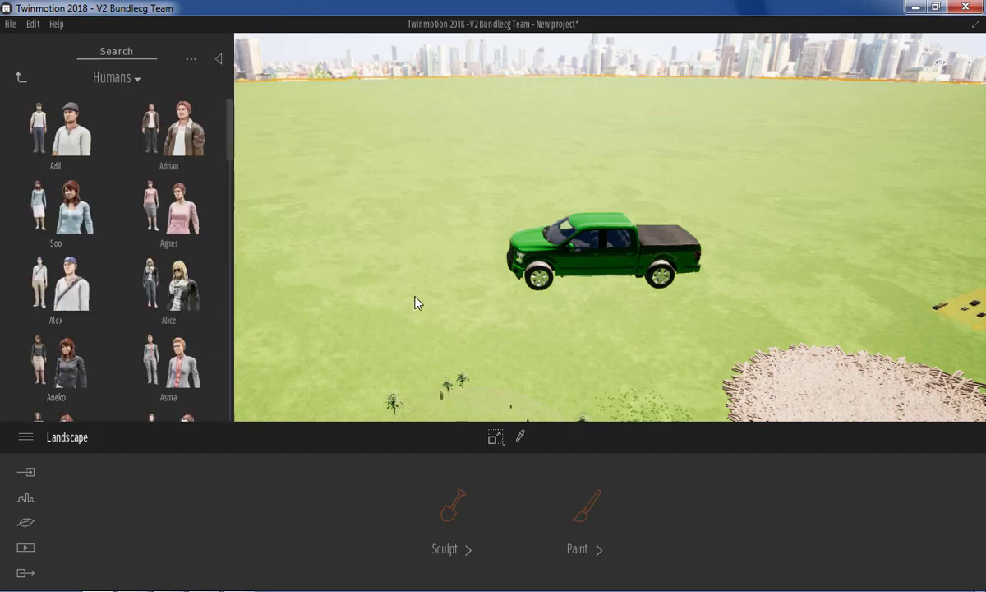
pyautogui.click(469, 326)
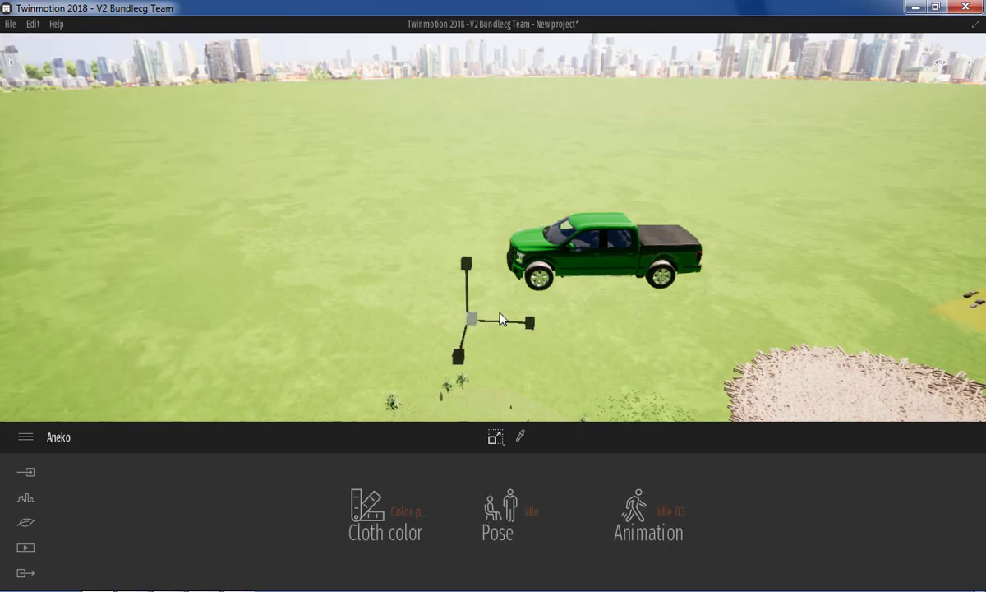
pyautogui.moveTo(486, 232); pyautogui.dragTo(462, 242, button='right')
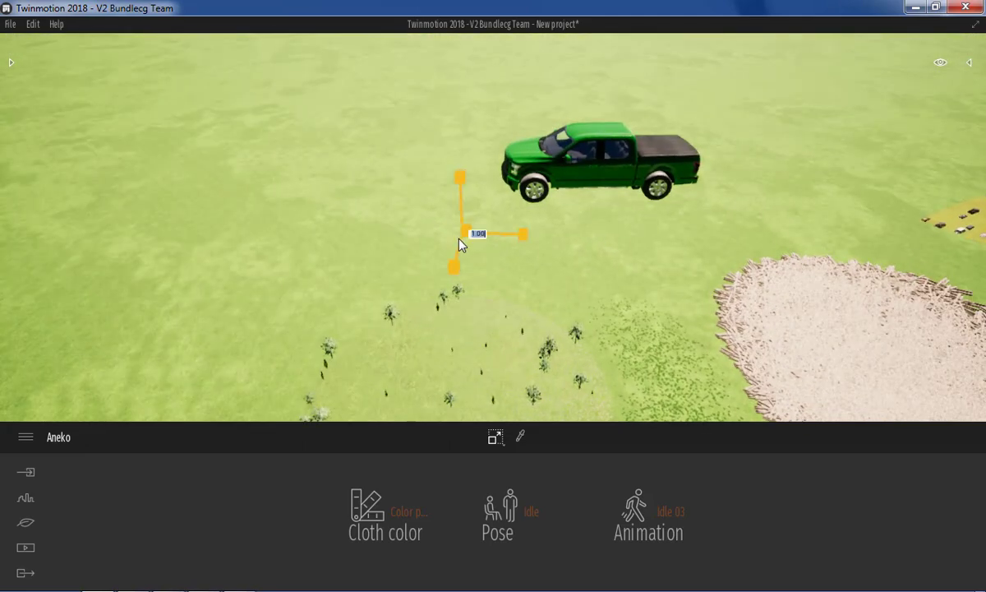
pyautogui.scroll(2, 463, 233)
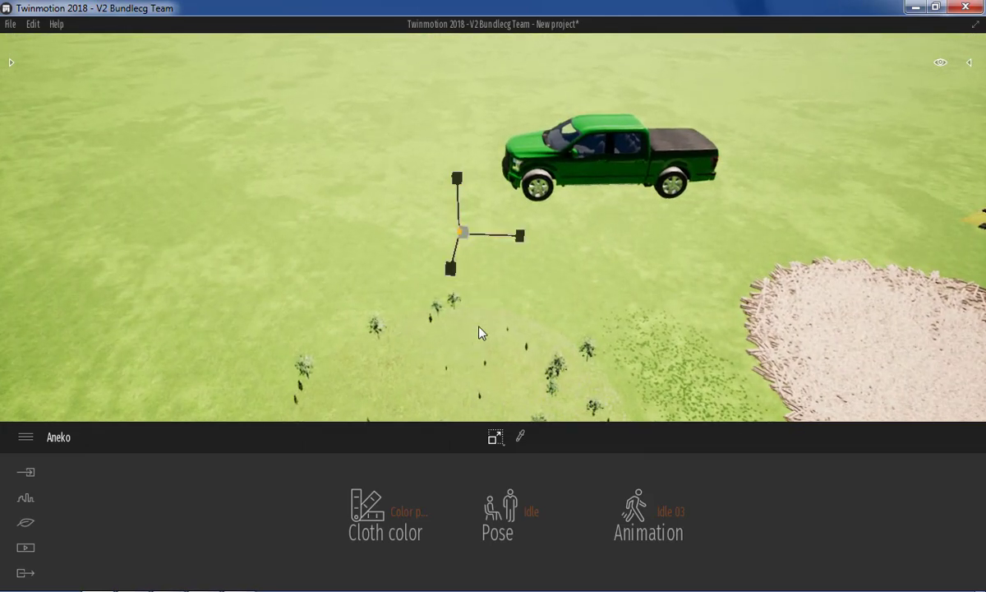
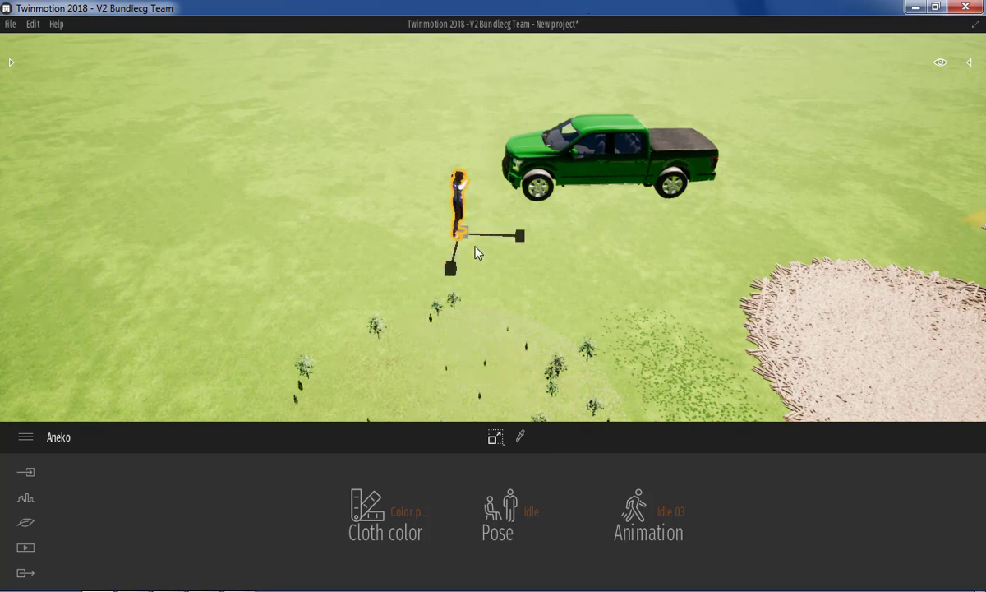
# - Rotate the Aneko figure beside the green pickup so she faces forward, then reselect her
pyautogui.click(394, 169)
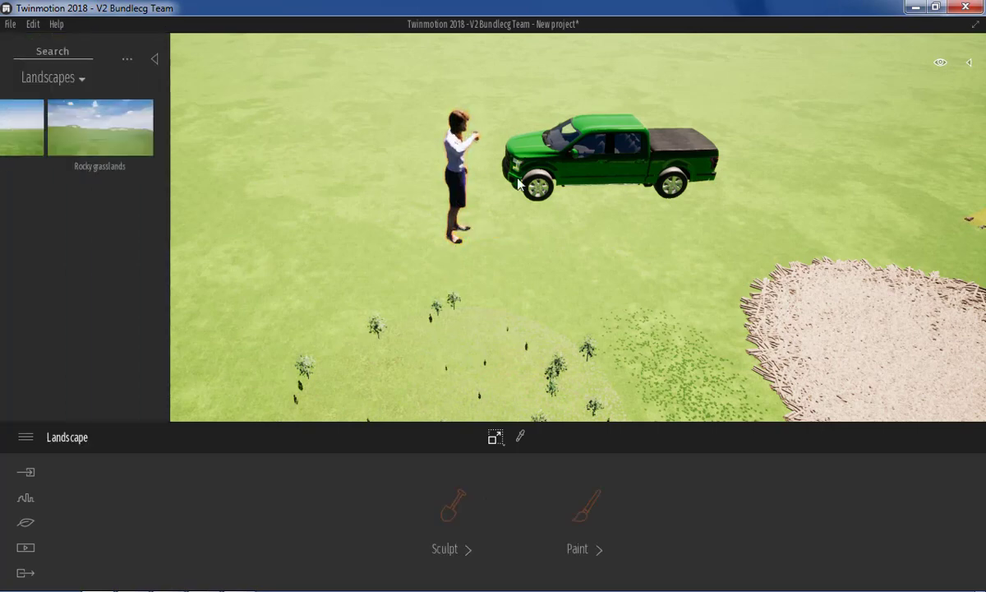
pyautogui.click(496, 437)
pyautogui.click(505, 383)
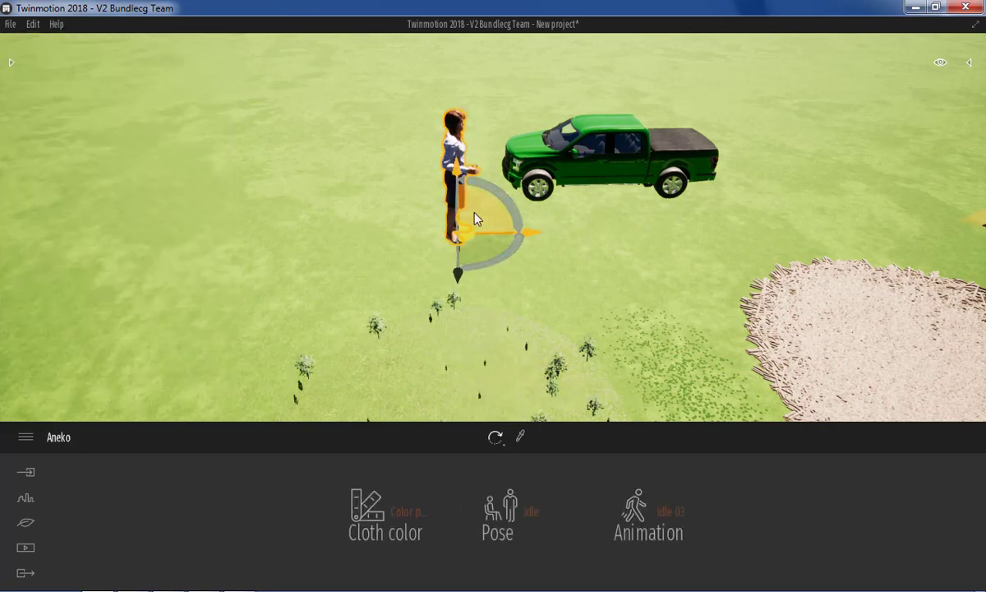
pyautogui.moveTo(477, 230)
pyautogui.mouseDown()
pyautogui.moveTo(395, 262)
pyautogui.moveTo(436, 253)
pyautogui.mouseUp()
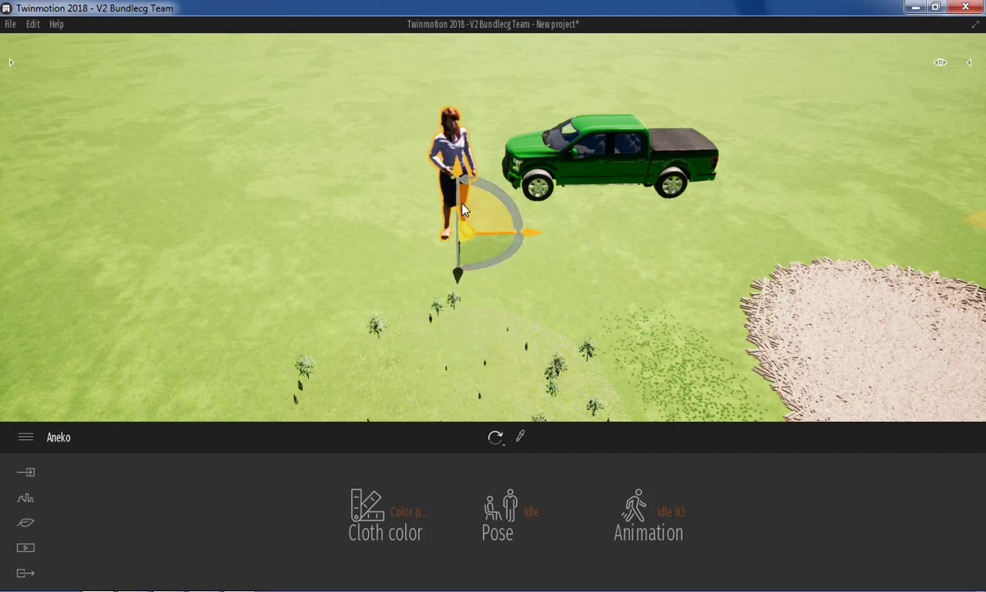
pyautogui.moveTo(465, 210); pyautogui.dragTo(449, 207)
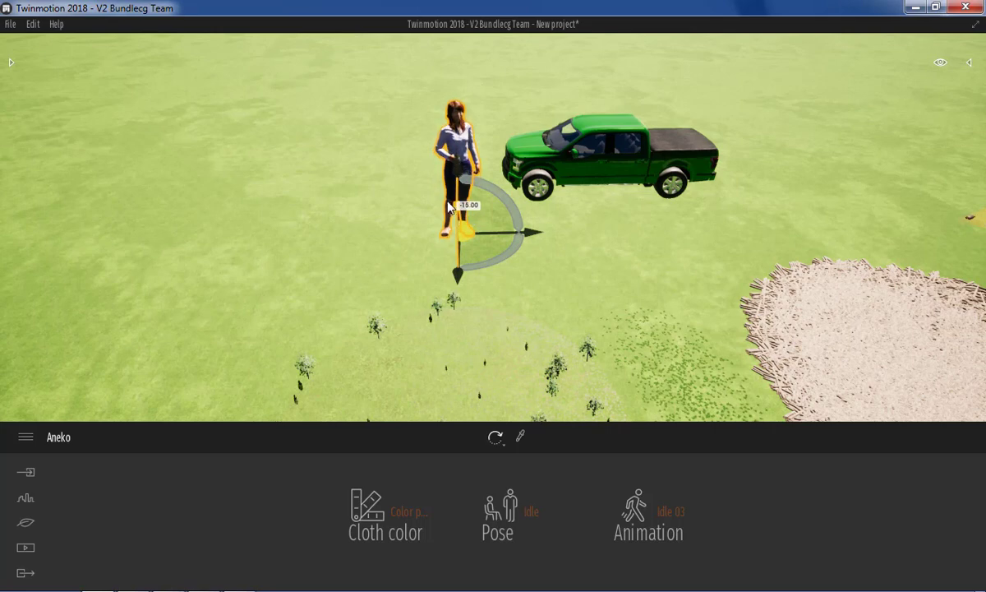
pyautogui.moveTo(449, 207); pyautogui.dragTo(402, 212)
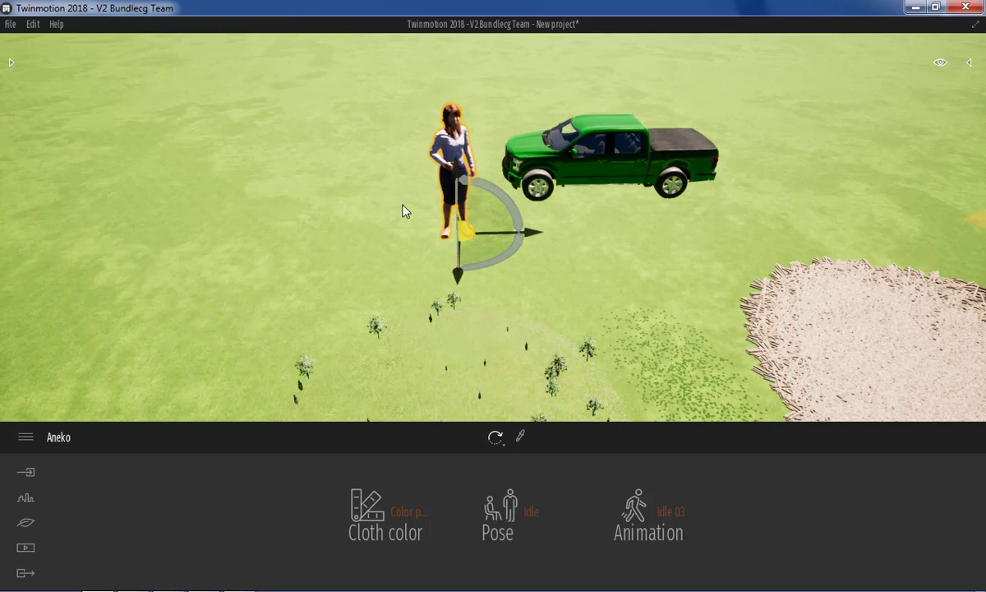
pyautogui.click(402, 211)
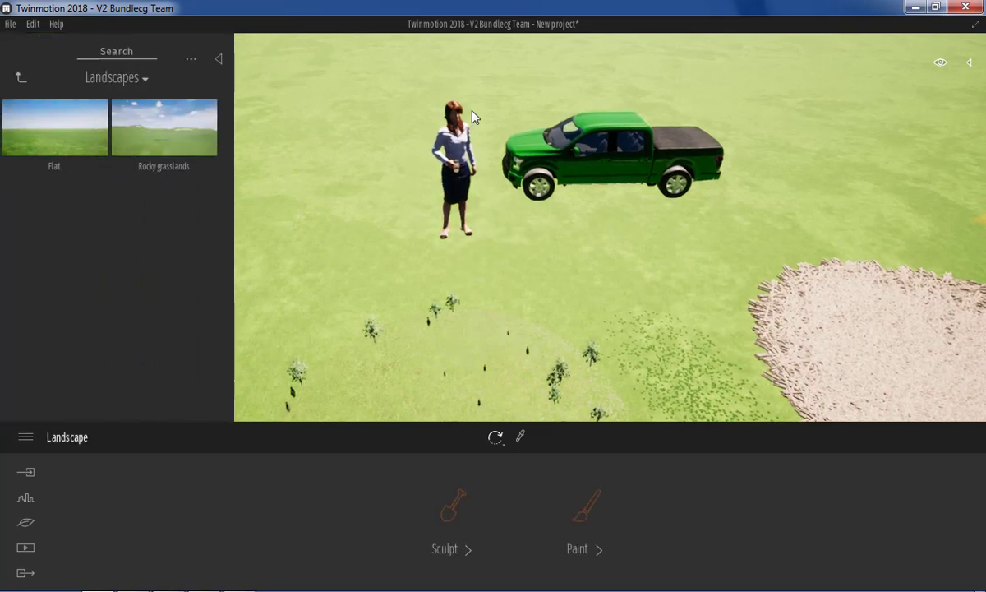
pyautogui.click(435, 164)
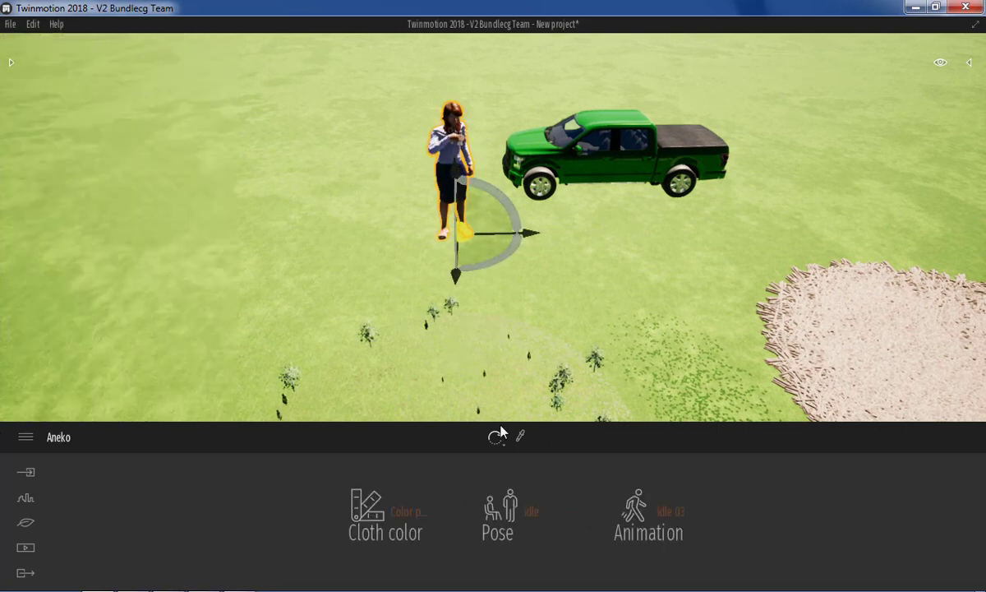
# - Cycle the woman's cloth colour presets until her outfit is dark teal
pyautogui.click(407, 512)
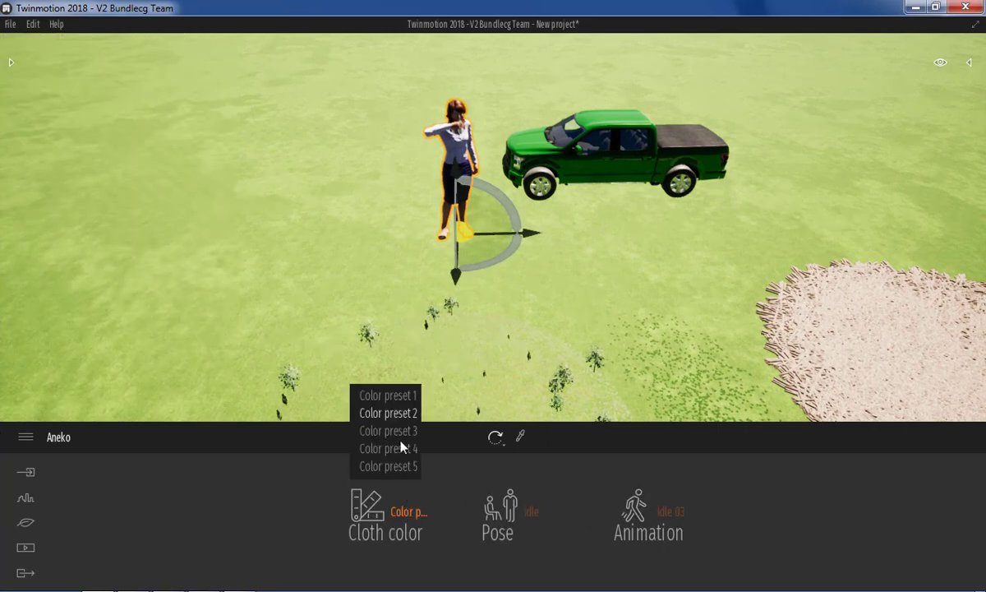
pyautogui.click(387, 396)
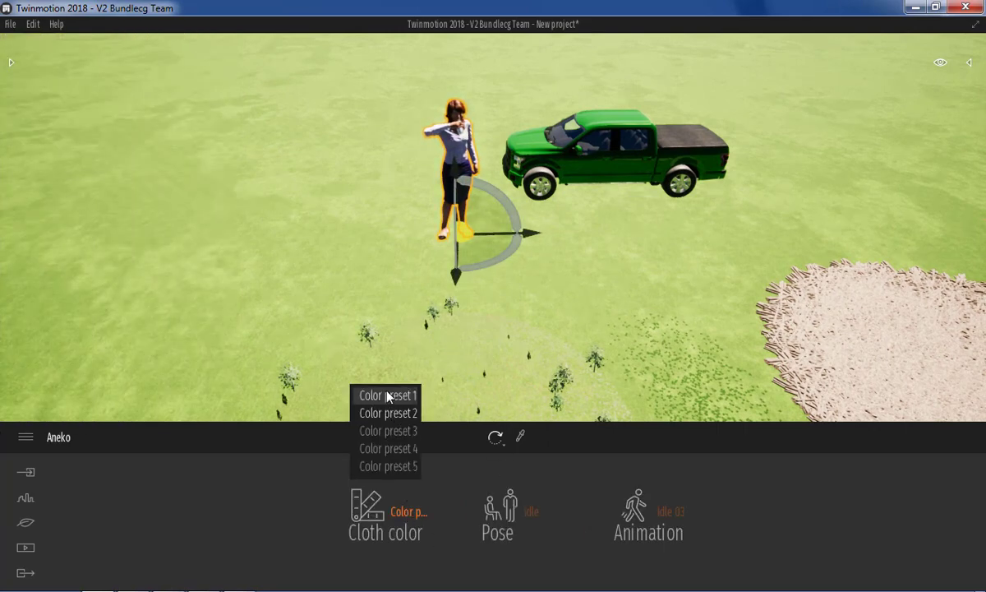
pyautogui.click(392, 451)
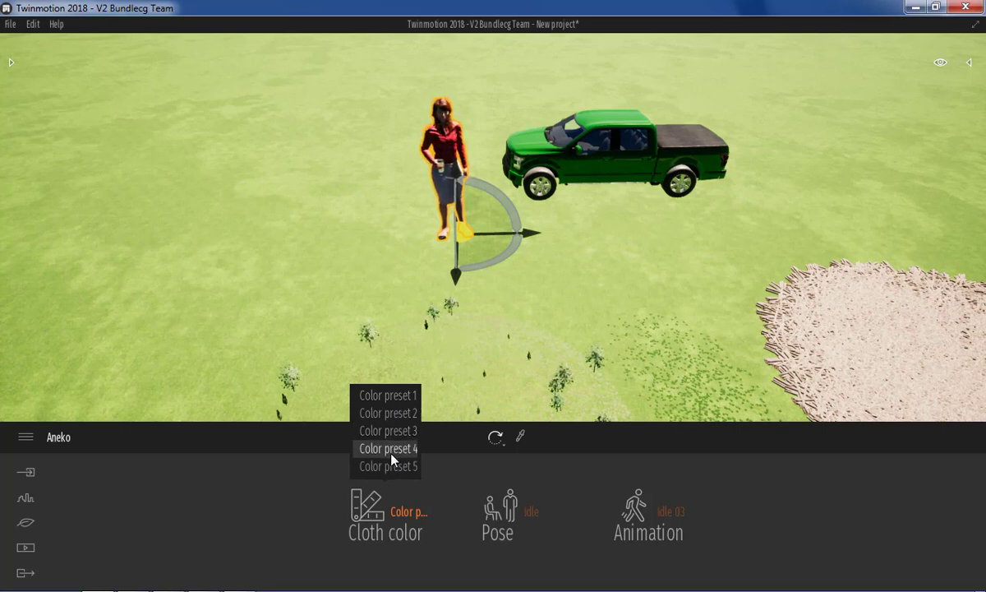
pyautogui.click(388, 466)
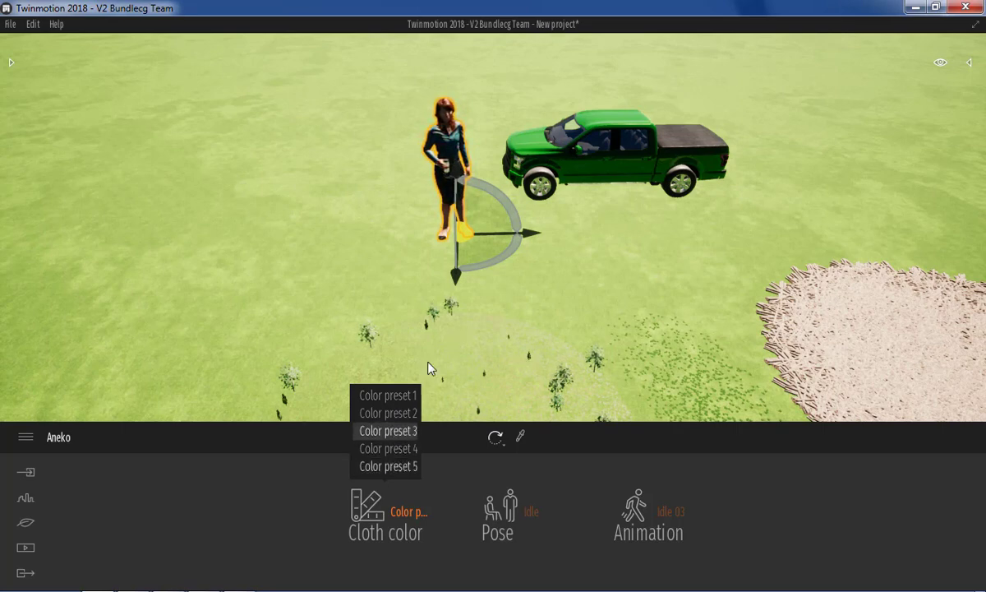
# - Try the Speaking, Idle, Sitting and Lying poses on the woman
pyautogui.click(536, 512)
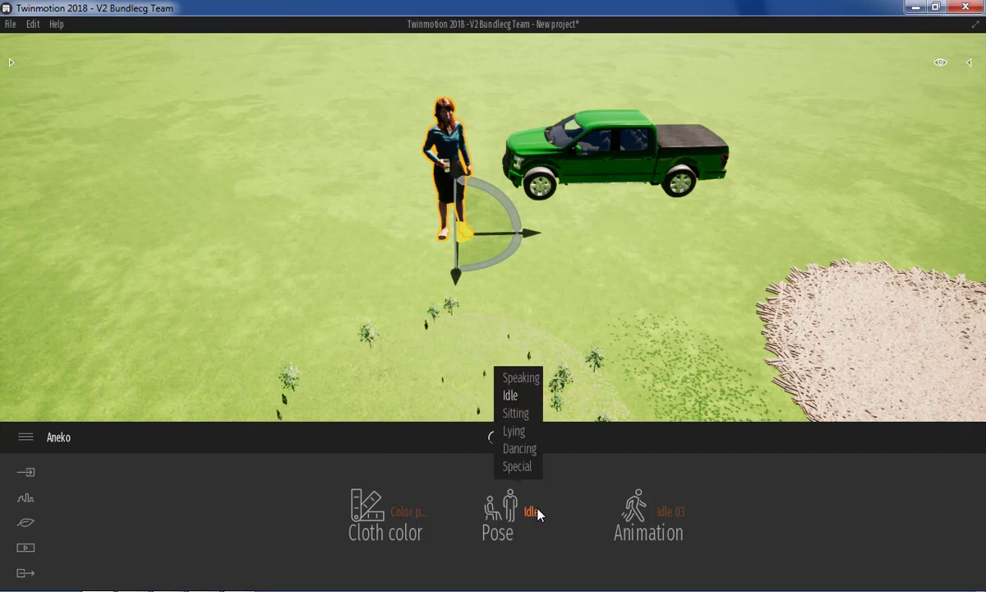
pyautogui.click(532, 380)
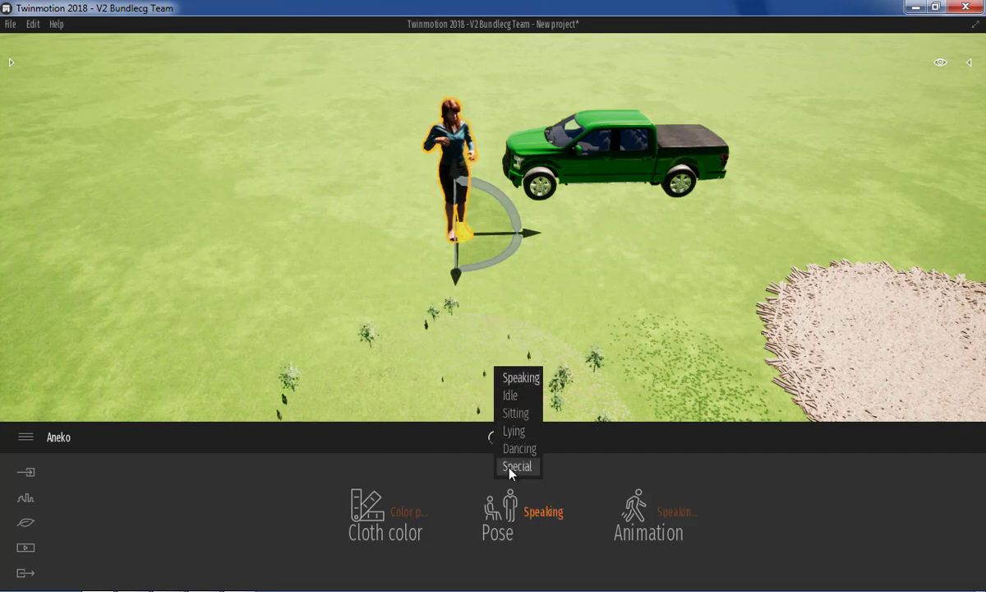
pyautogui.click(533, 506)
pyautogui.click(511, 395)
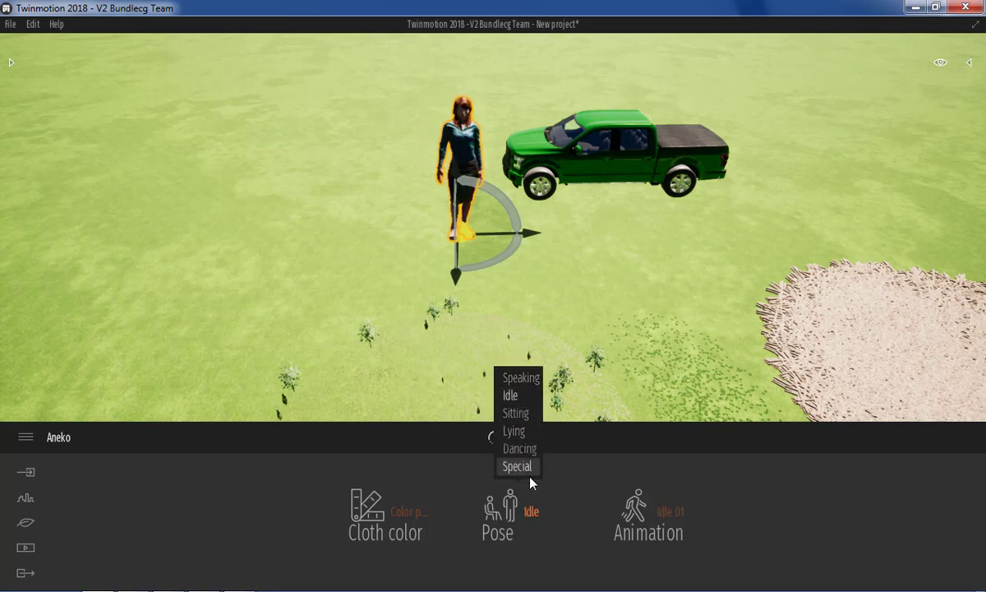
pyautogui.click(520, 414)
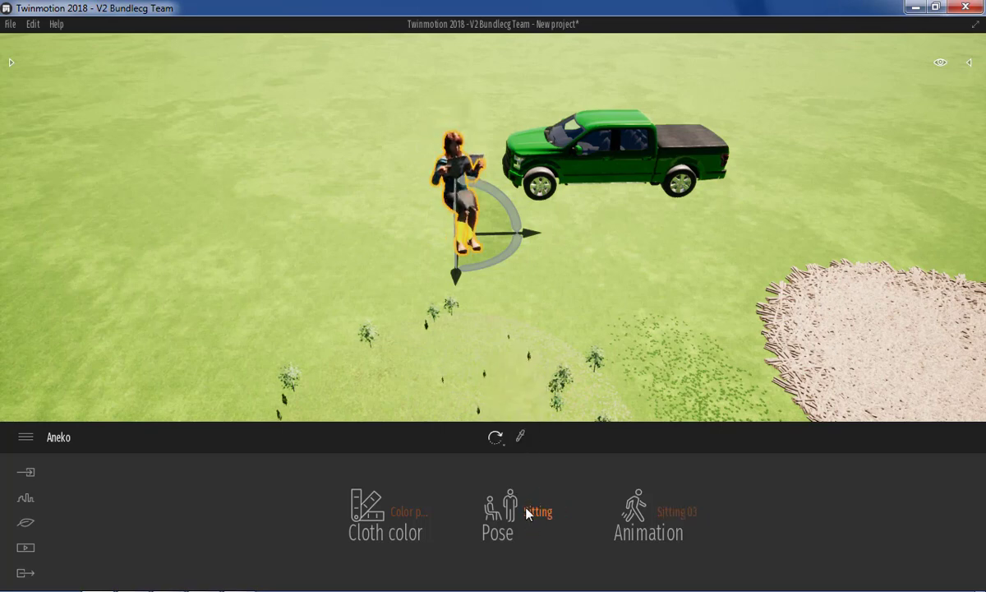
pyautogui.click(527, 513)
pyautogui.click(518, 431)
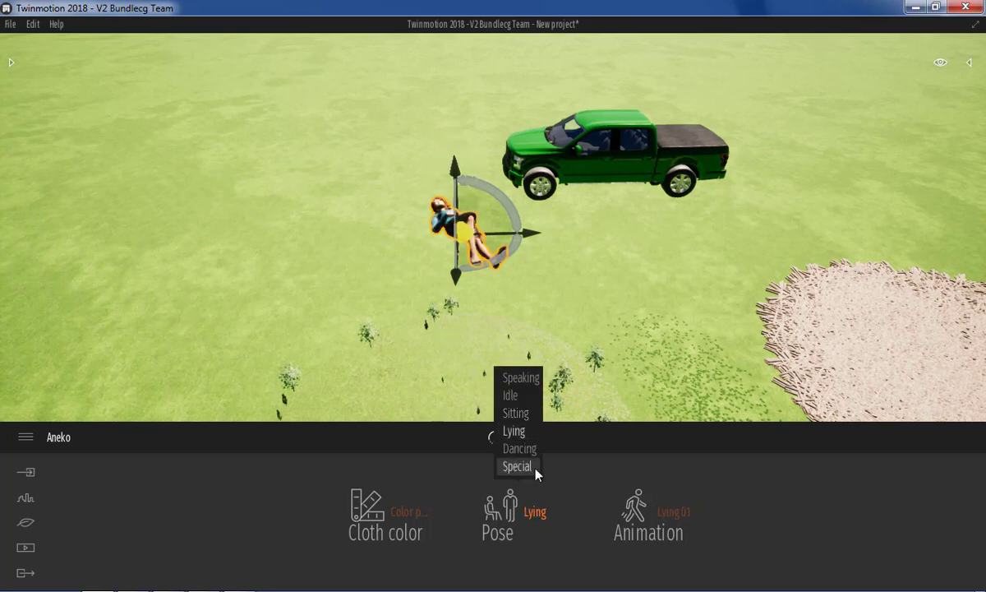
# - Try the Dancing and Special poses, then settle on the Speaking pose
pyautogui.click(530, 512)
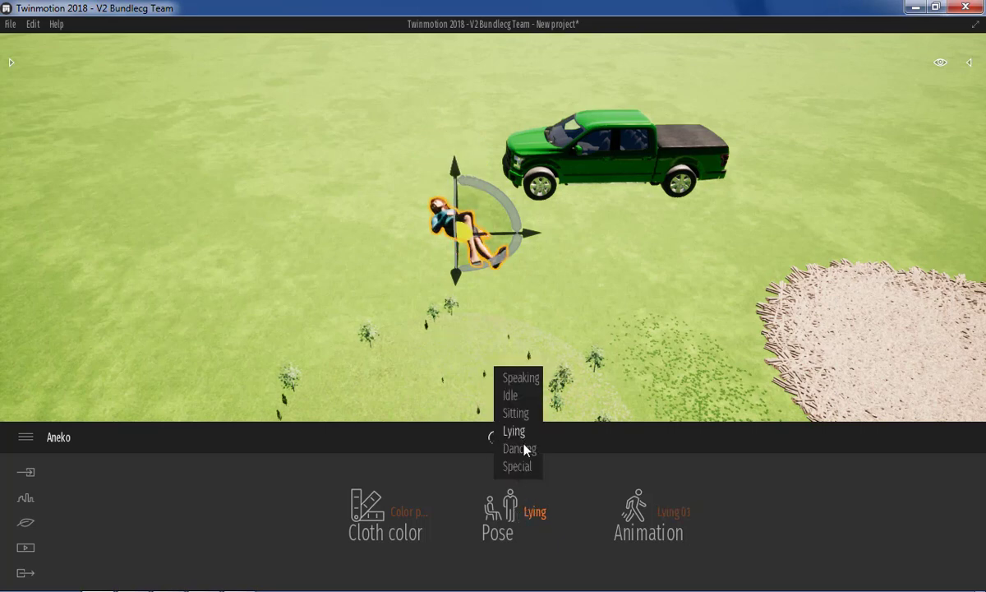
pyautogui.click(524, 448)
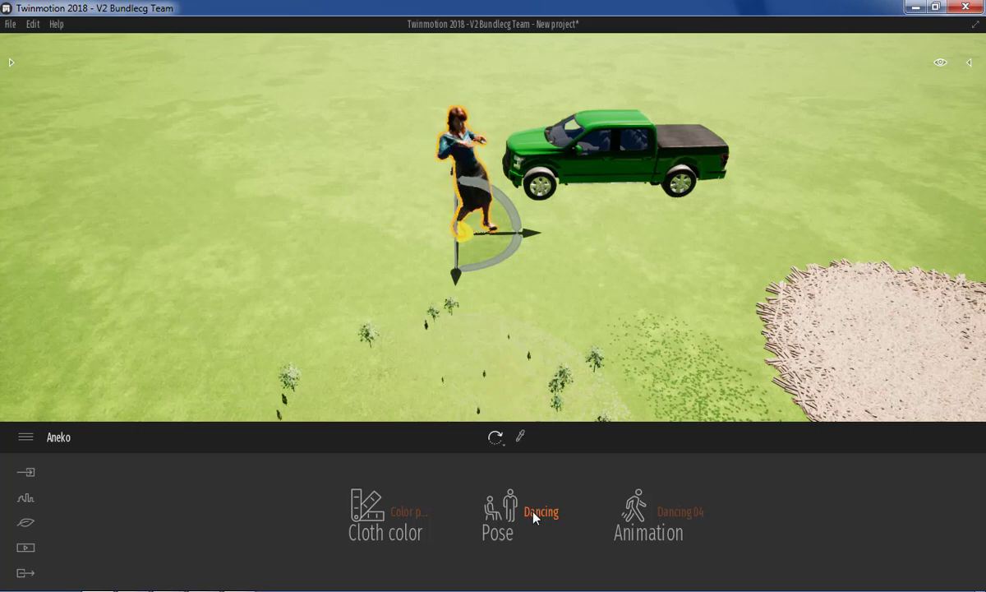
pyautogui.click(534, 514)
pyautogui.click(529, 467)
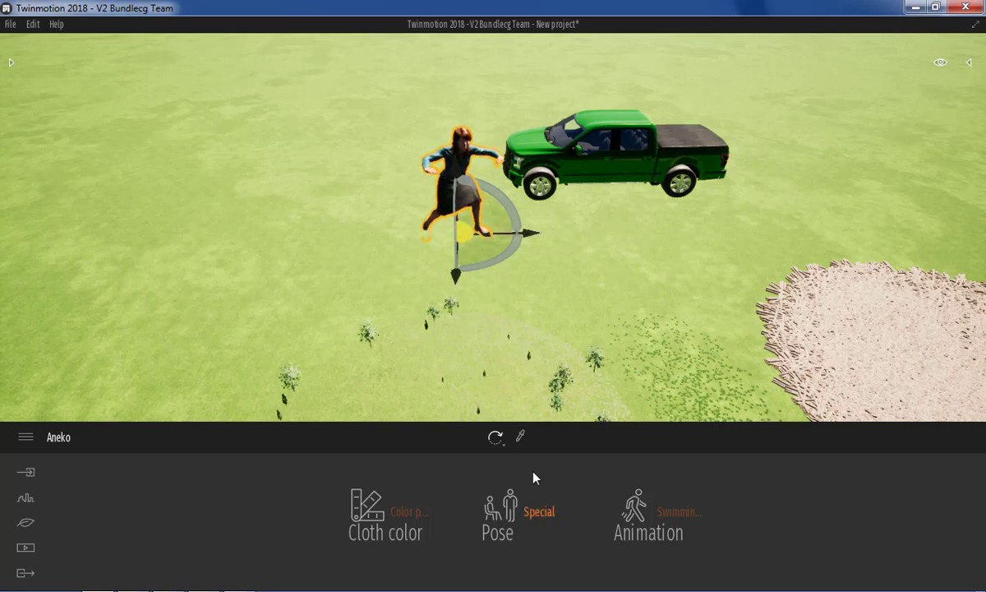
pyautogui.click(530, 518)
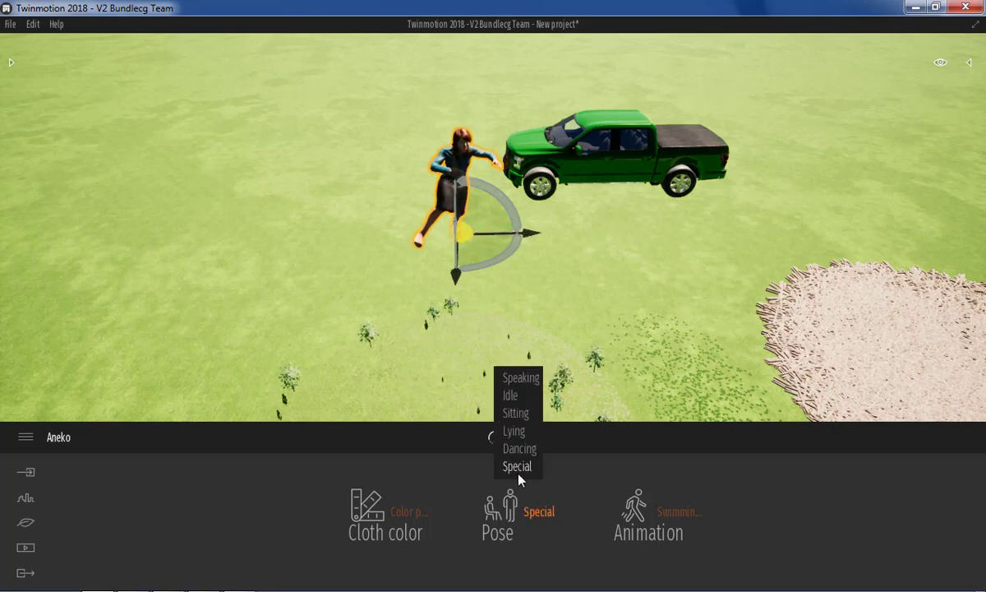
pyautogui.click(503, 378)
# - Try another speaking variant, then choose the Speaking 03 animation for Aneko
pyautogui.click(675, 511)
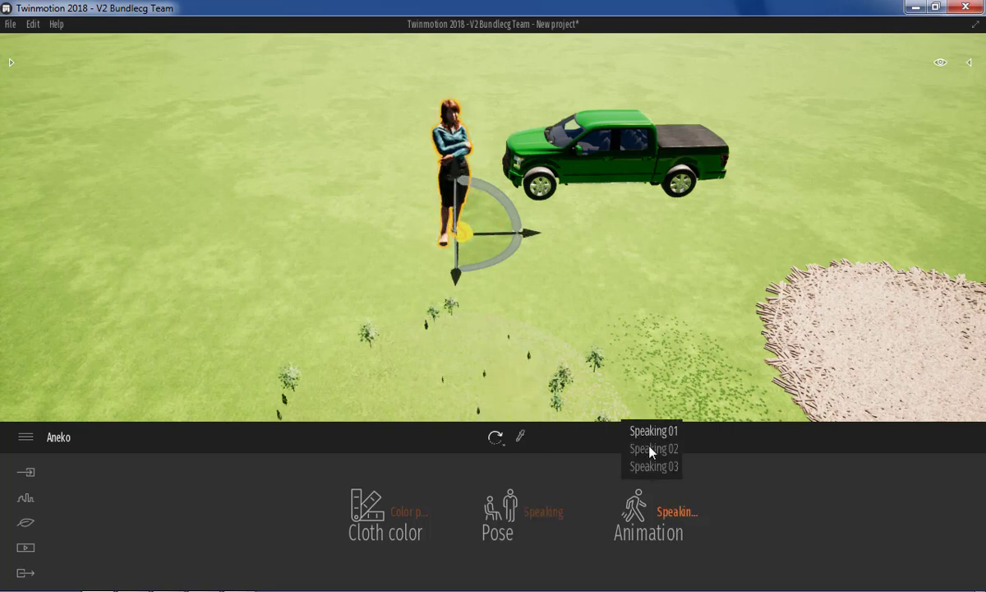
pyautogui.click(654, 449)
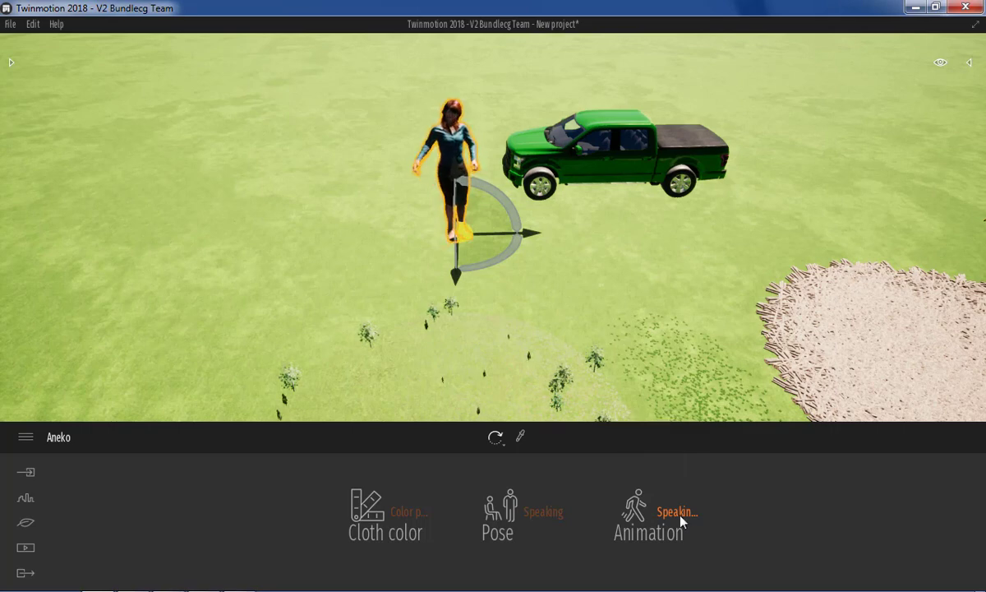
pyautogui.click(682, 518)
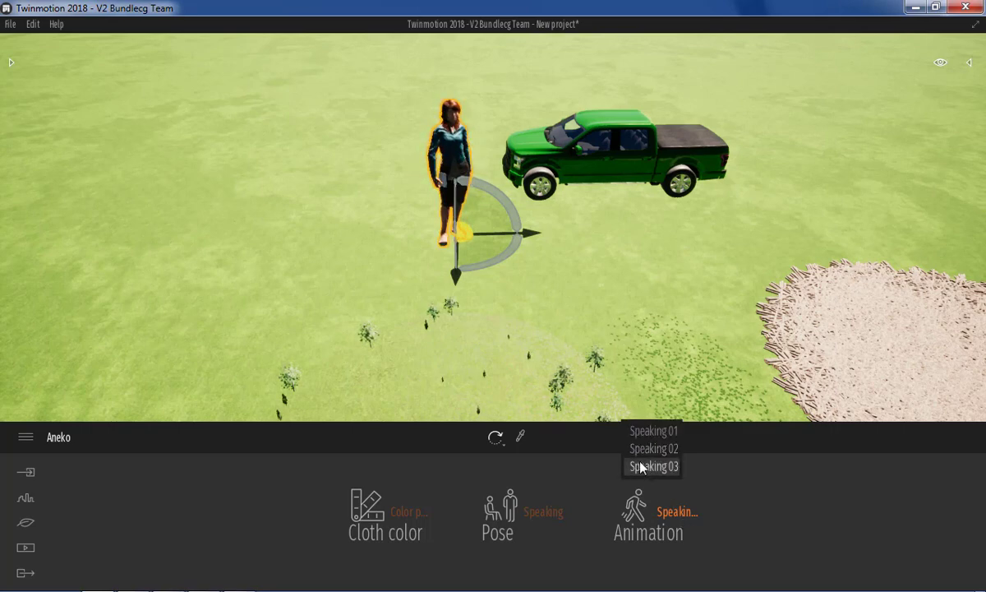
pyautogui.click(641, 466)
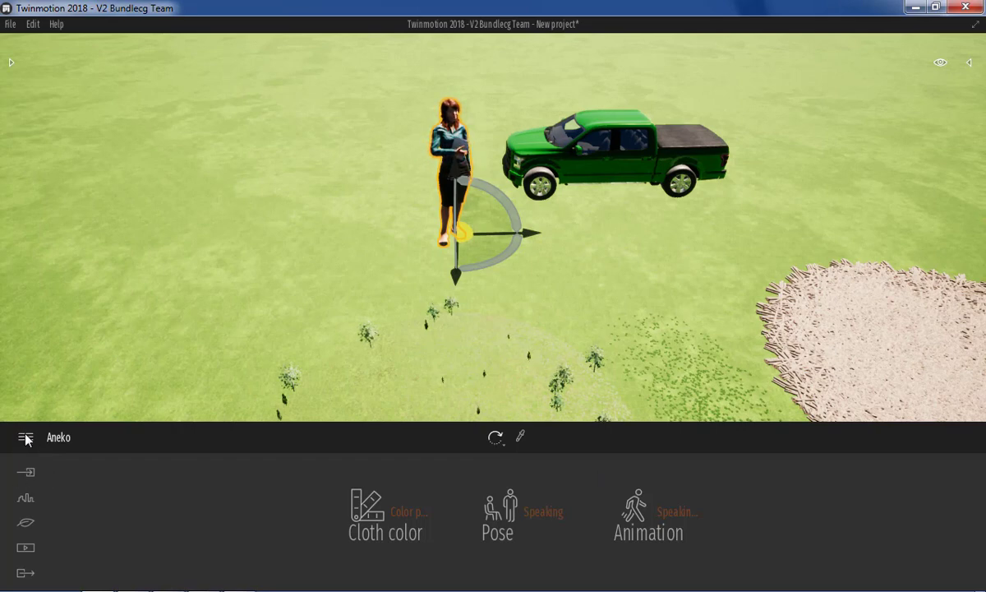
# - Browse the library to Materials > Glass and drop a glass material near the woman
pyautogui.click(8, 65)
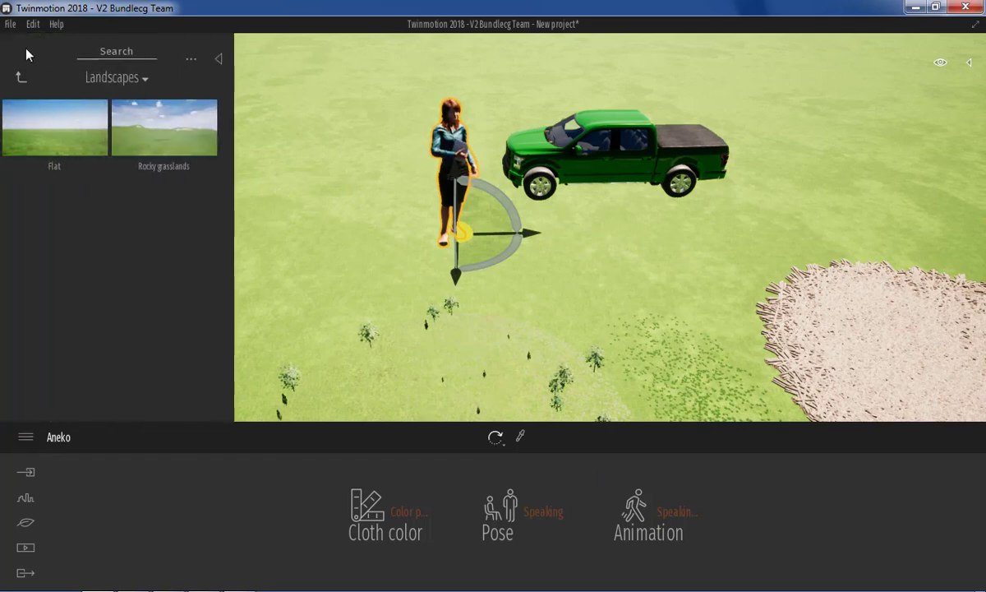
pyautogui.click(23, 80)
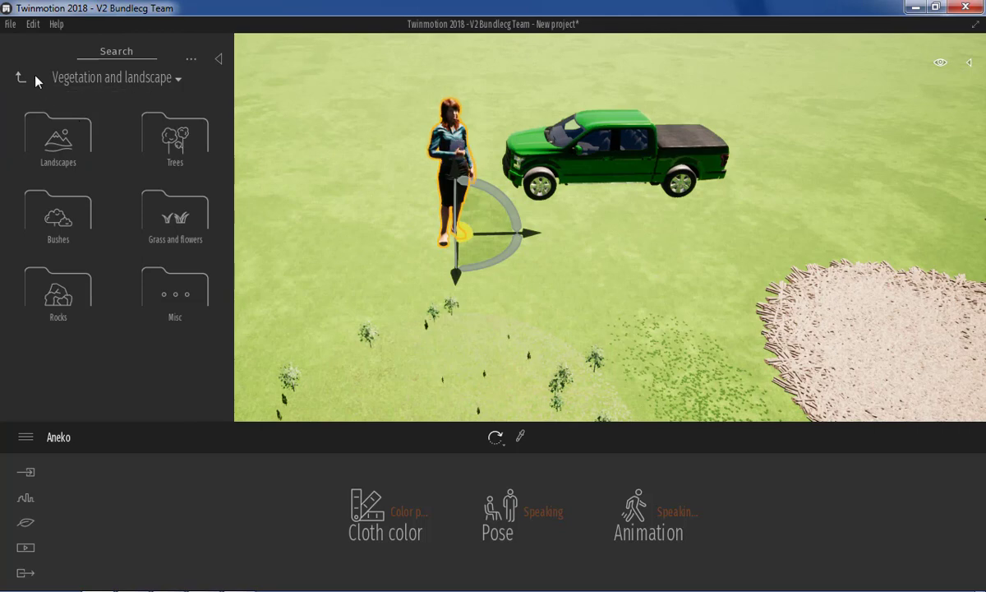
pyautogui.click(21, 79)
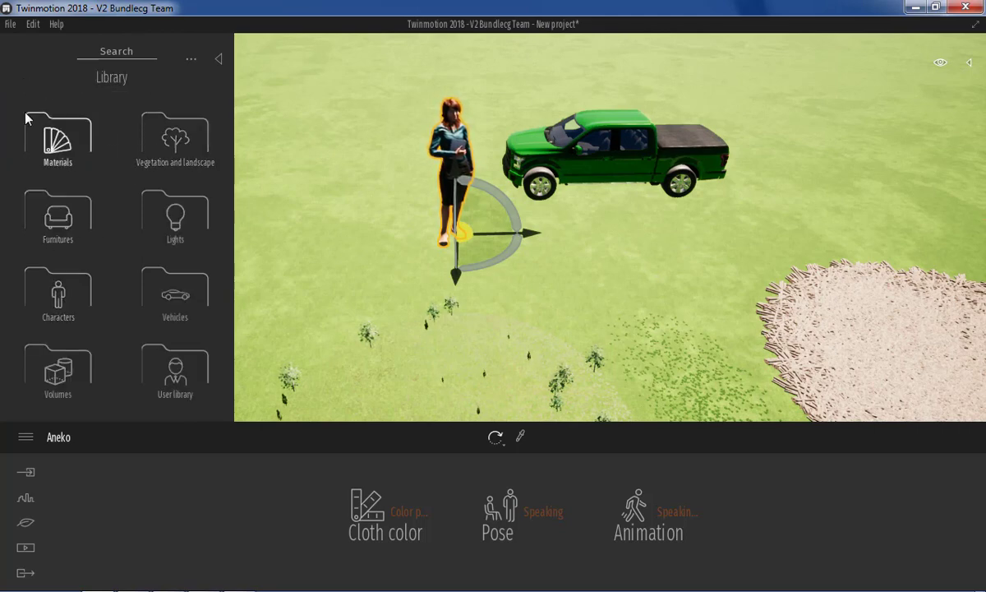
pyautogui.click(54, 147)
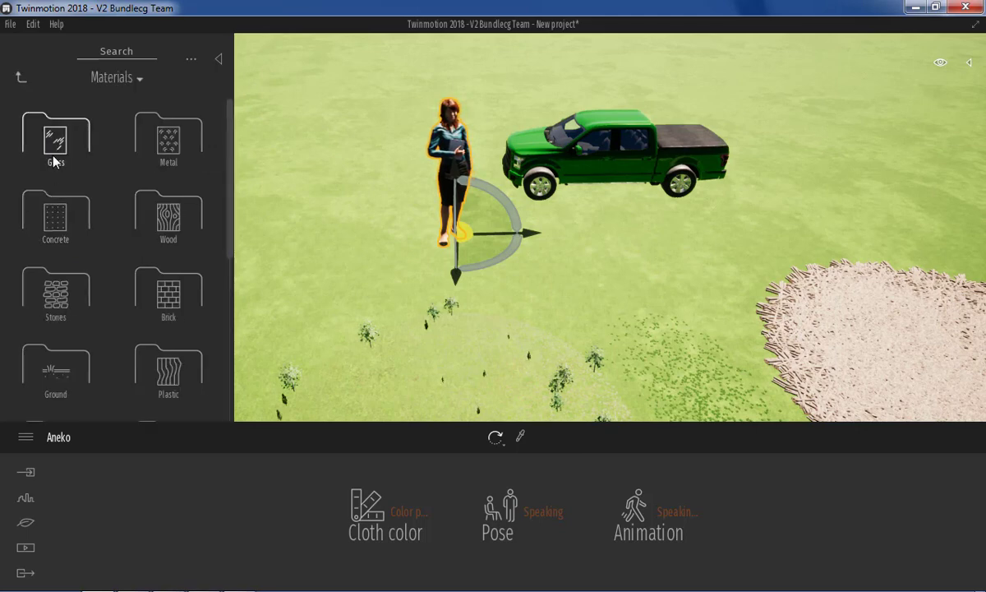
pyautogui.click(53, 154)
pyautogui.scroll(-1, 48, 234)
pyautogui.scroll(-2, 50, 238)
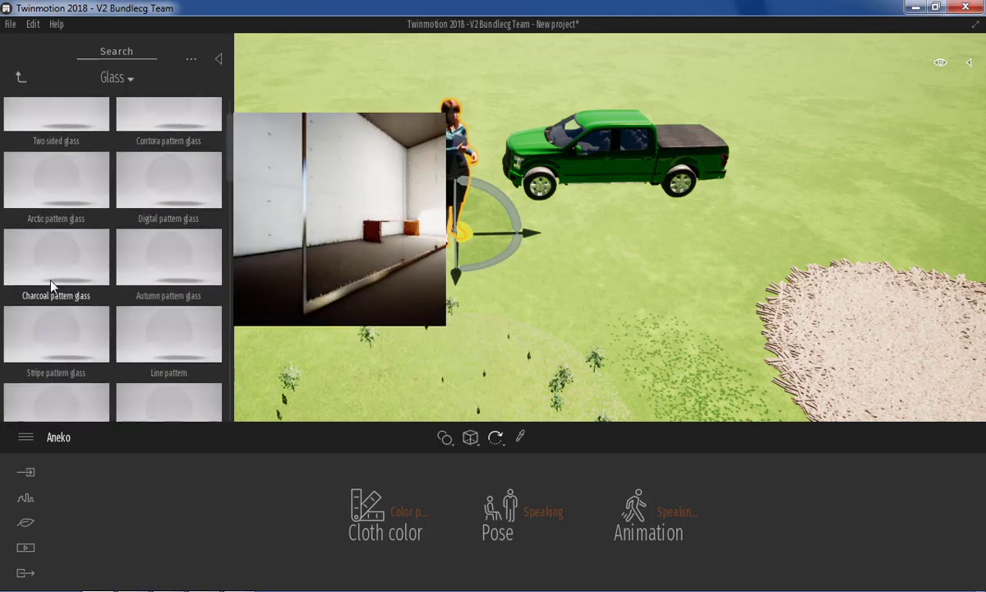
pyautogui.moveTo(35, 259); pyautogui.dragTo(457, 218)
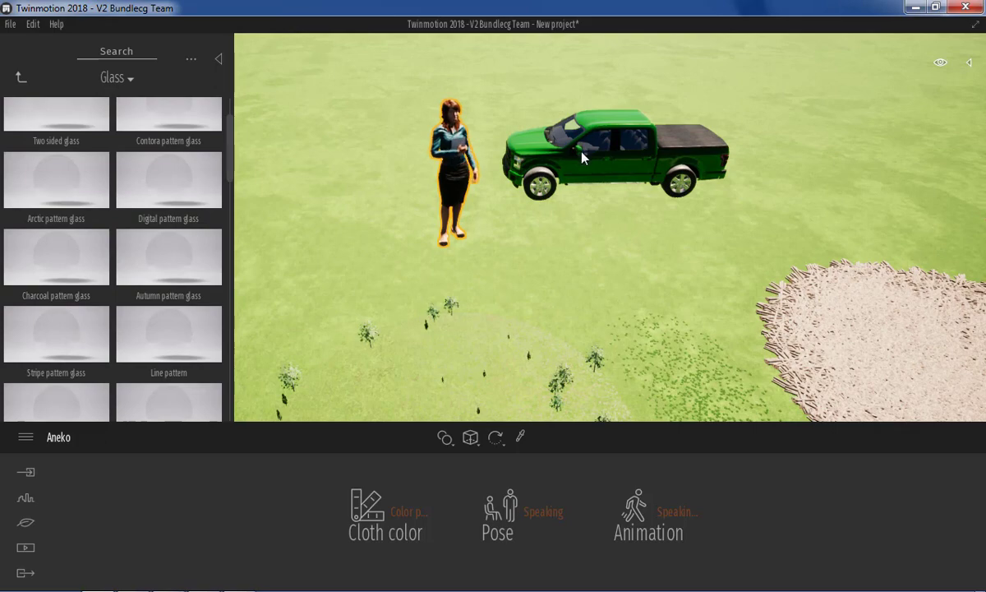
pyautogui.click(448, 148)
pyautogui.moveTo(56, 261)
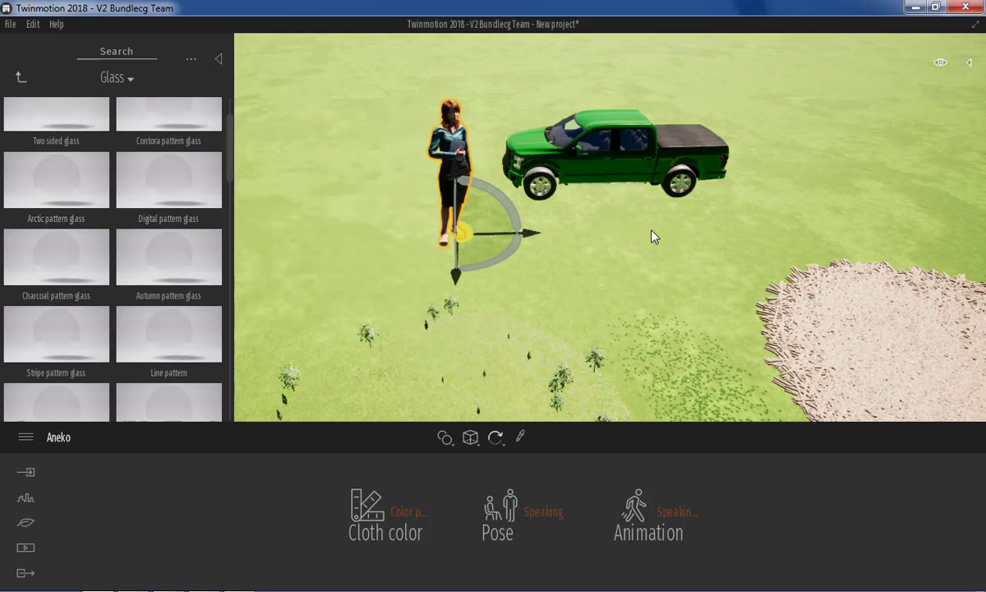
# - Turn the view to face the gold sculpture and reopen the Glass materials library
pyautogui.moveTo(652, 236); pyautogui.dragTo(650, 271, button='right')
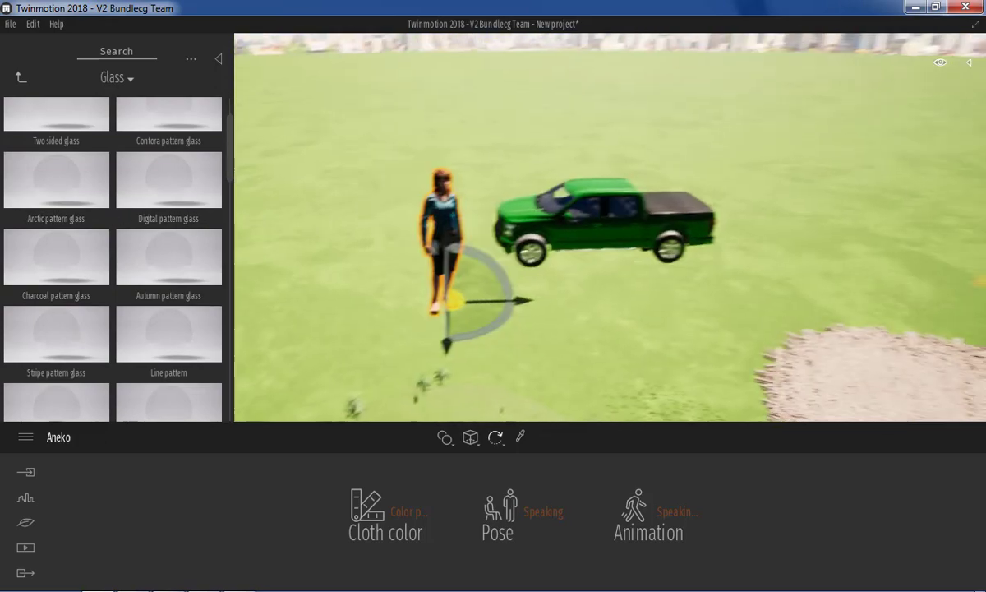
pyautogui.click(498, 182)
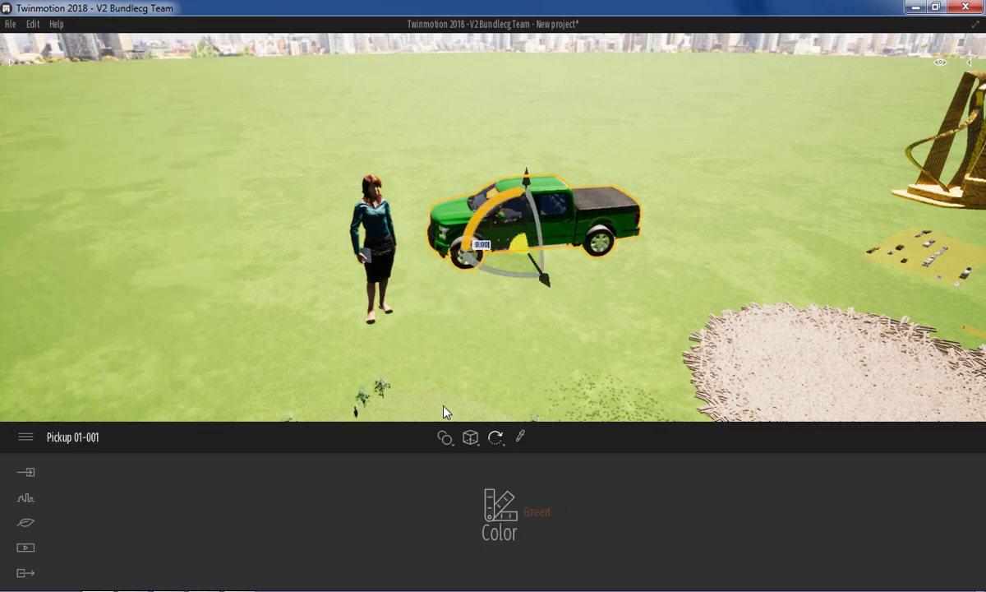
pyautogui.click(403, 257)
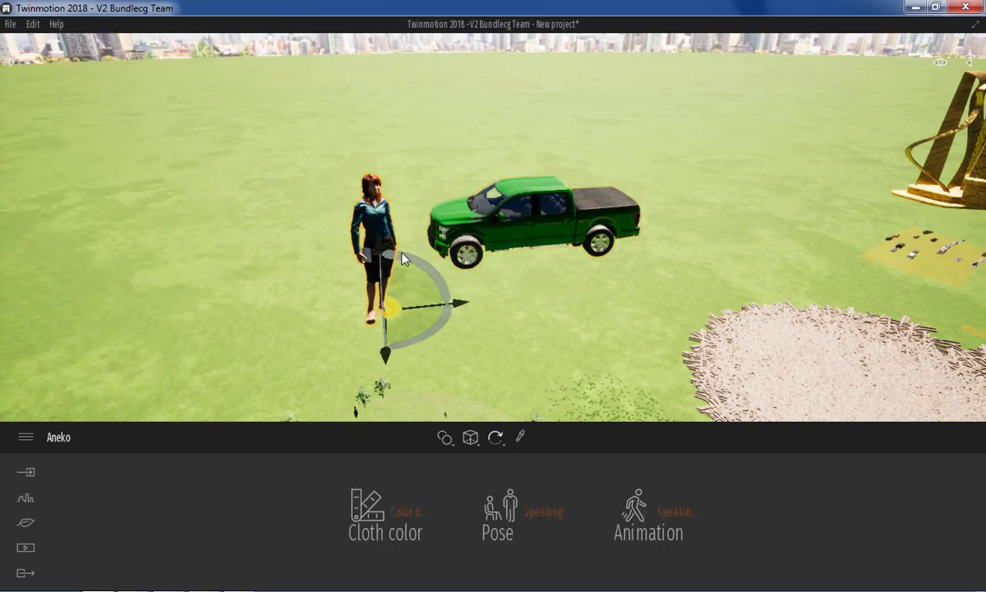
pyautogui.moveTo(641, 280); pyautogui.dragTo(666, 265, button='right')
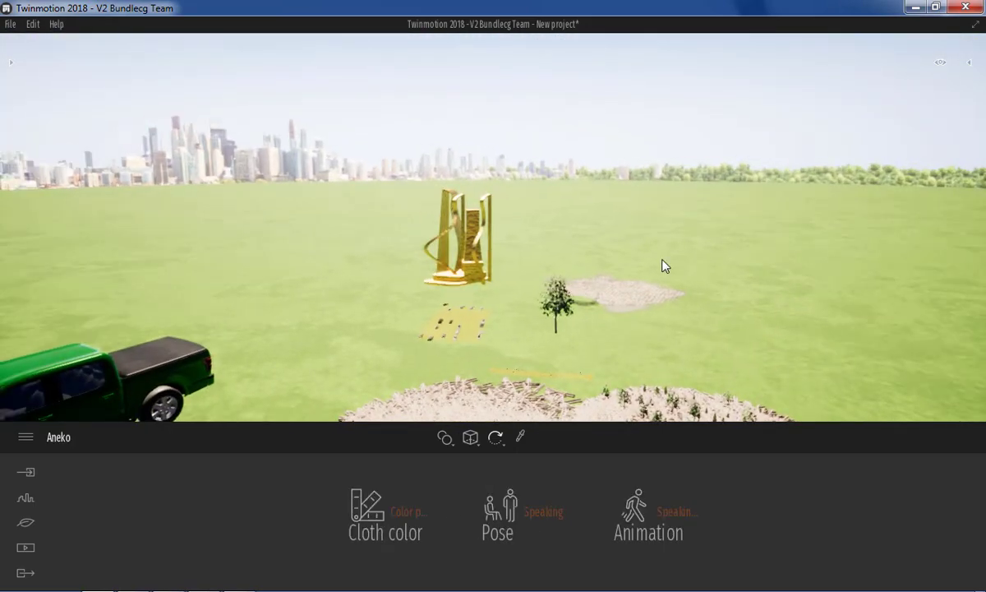
pyautogui.scroll(2, 463, 220)
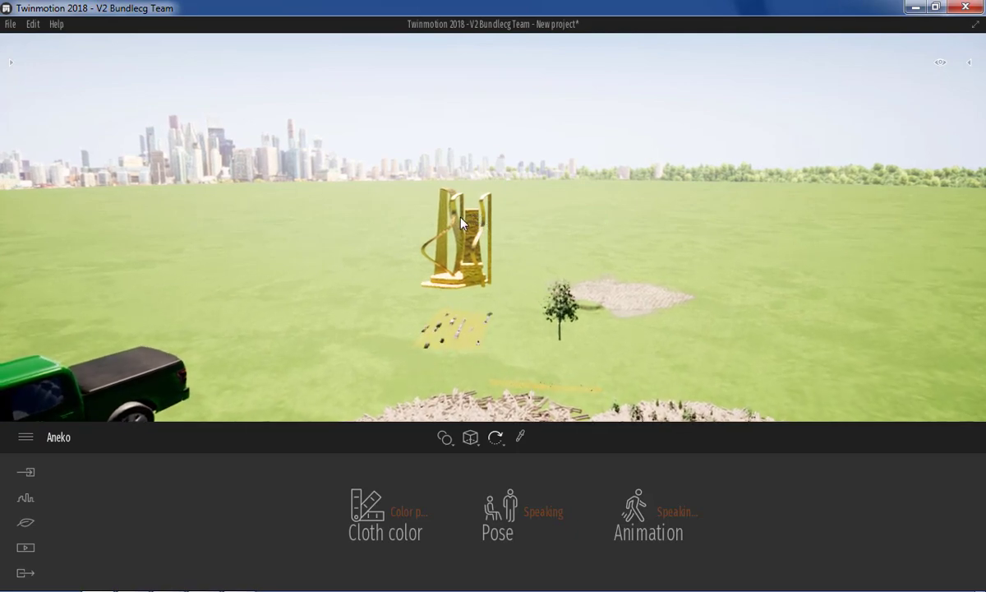
pyautogui.scroll(-1, 444, 234)
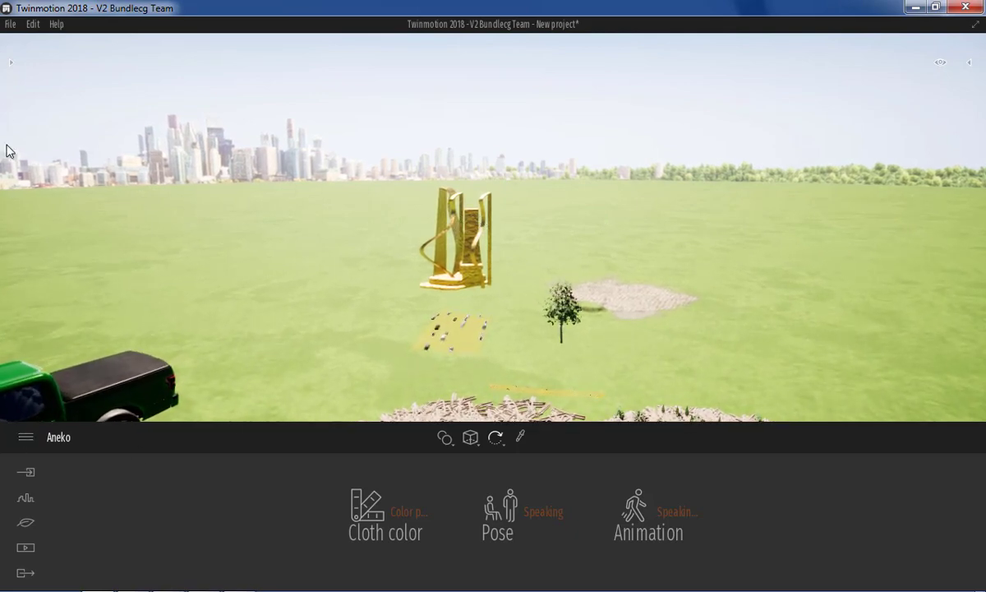
pyautogui.click(13, 62)
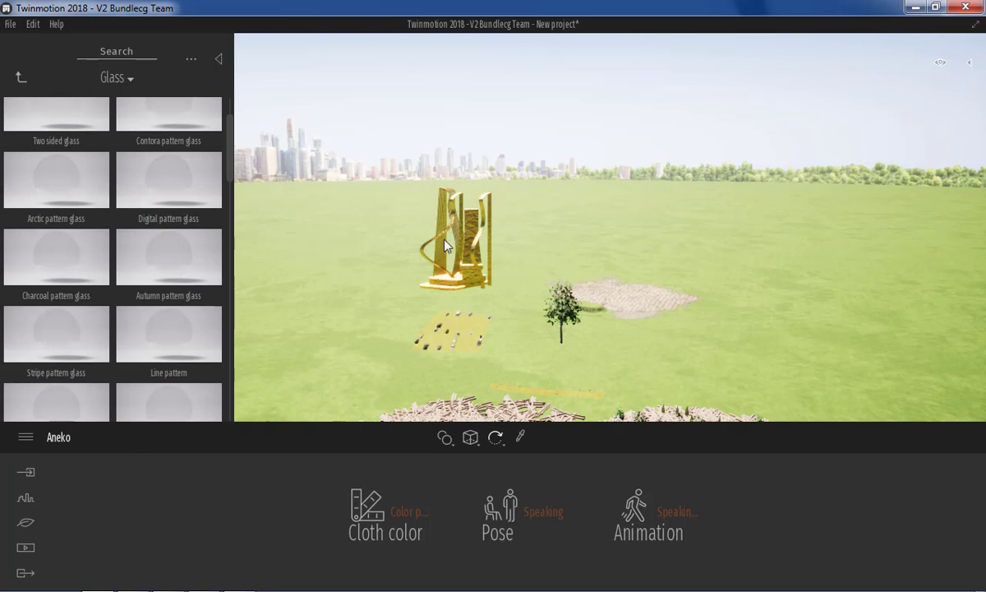
pyautogui.moveTo(56, 180)
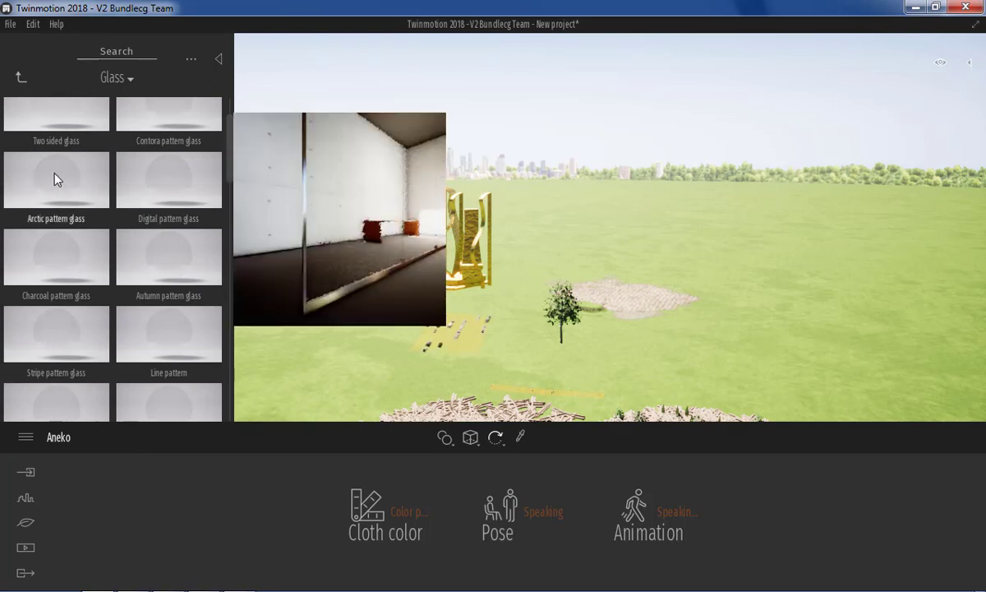
# - Apply Arctic pattern glass to the gold sculpture with opacity 98%, scale 5.78, bump 20%
pyautogui.moveTo(54, 178); pyautogui.dragTo(470, 249)
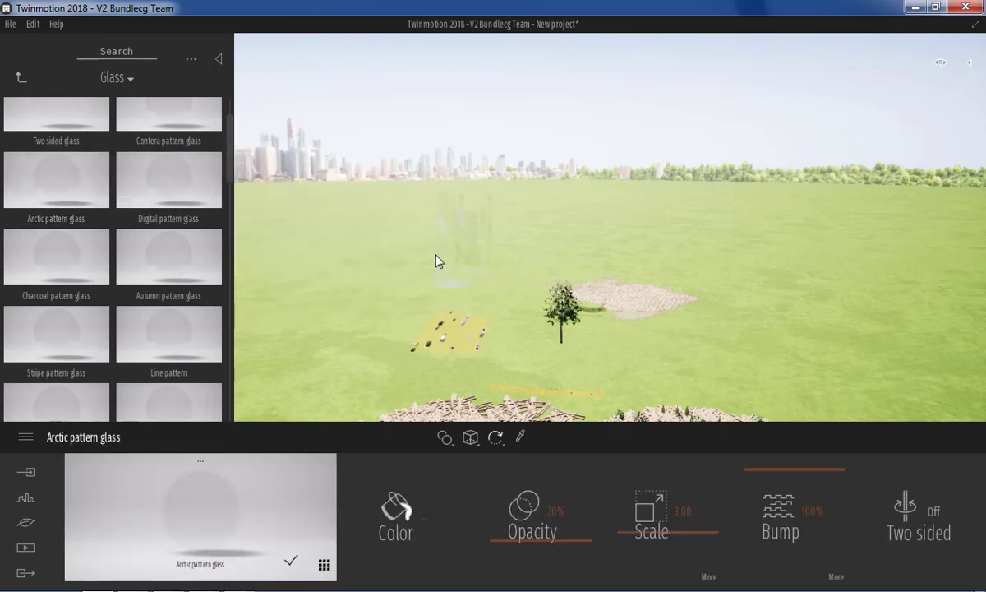
pyautogui.moveTo(532, 546); pyautogui.dragTo(541, 470)
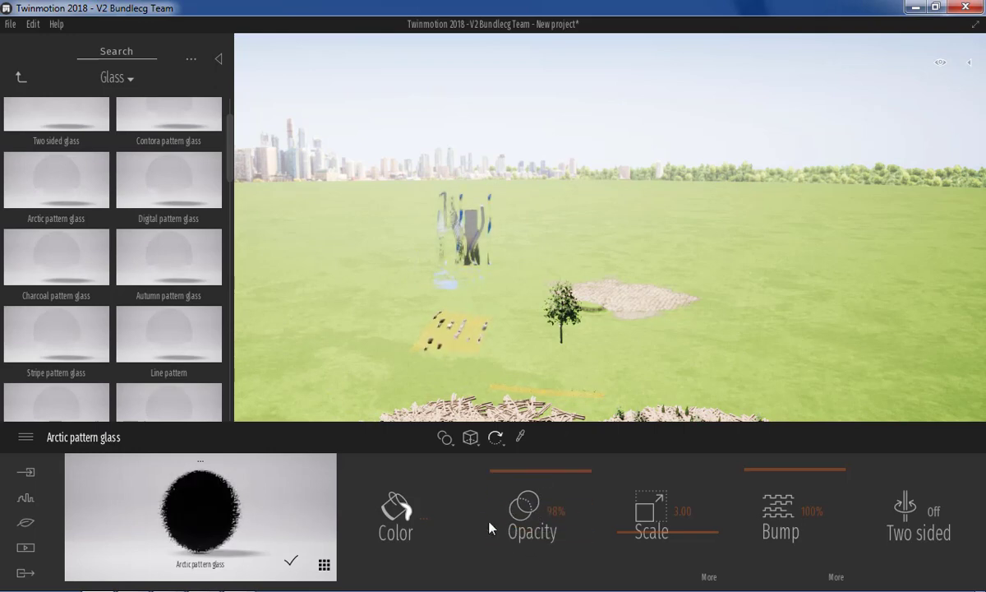
pyautogui.moveTo(637, 531); pyautogui.dragTo(657, 508)
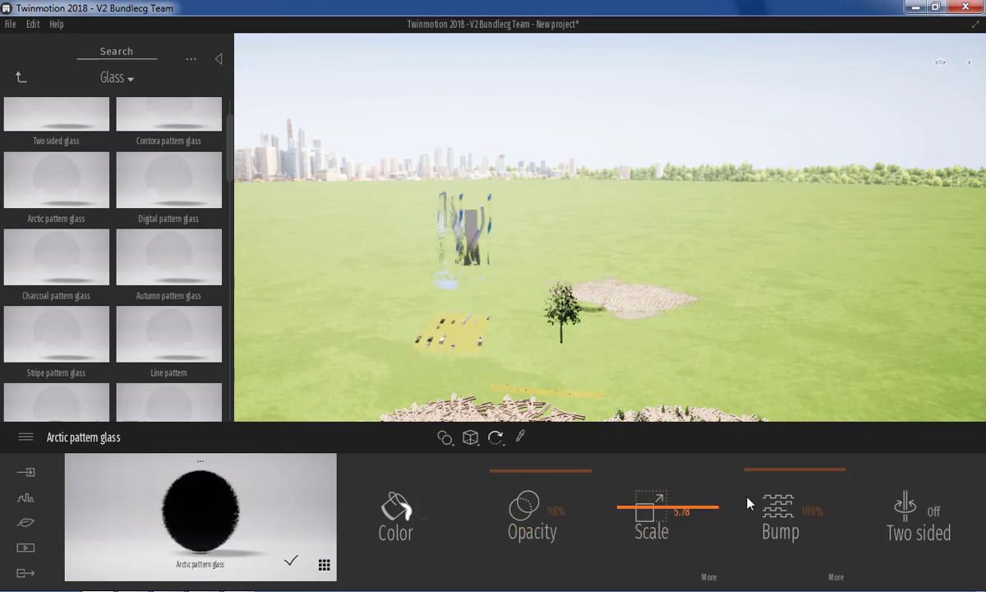
pyautogui.moveTo(798, 491)
pyautogui.mouseDown()
pyautogui.moveTo(801, 558)
pyautogui.moveTo(794, 543)
pyautogui.mouseUp()
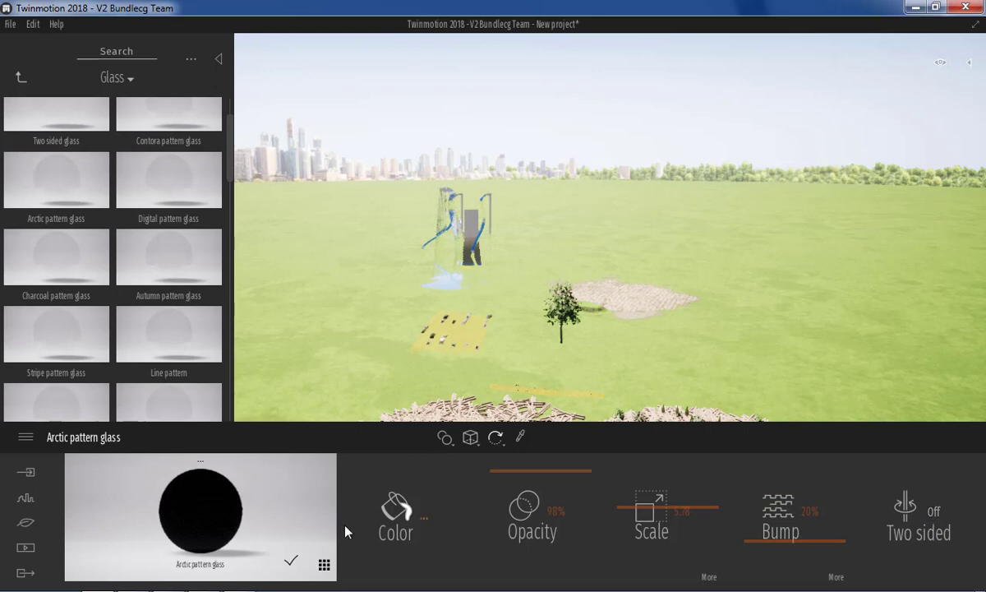
# - Tint the glass bright green (35FF13) and go back to the Materials categories
pyautogui.click(416, 519)
pyautogui.moveTo(336, 326); pyautogui.dragTo(323, 371)
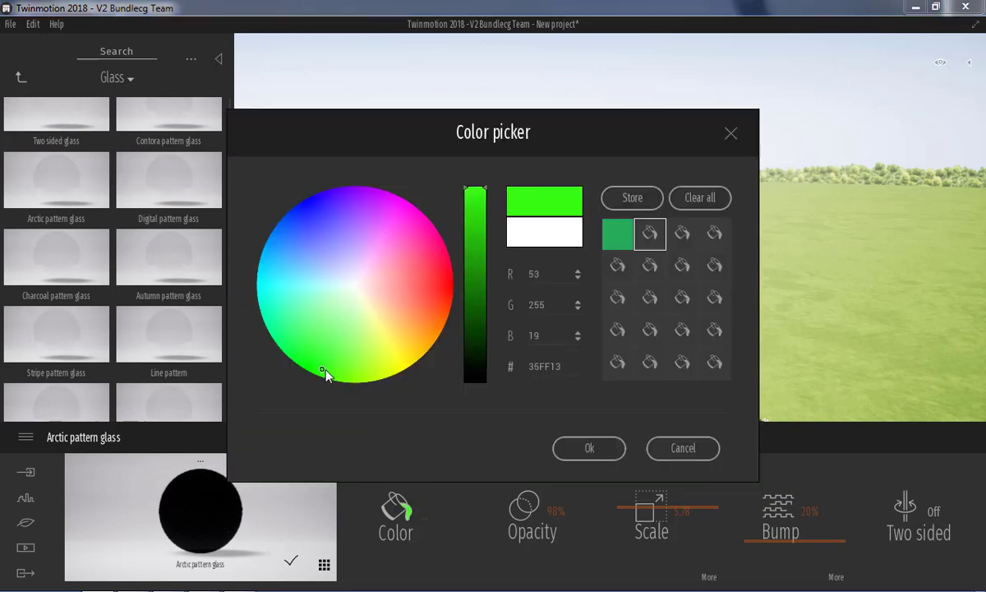
pyautogui.click(589, 449)
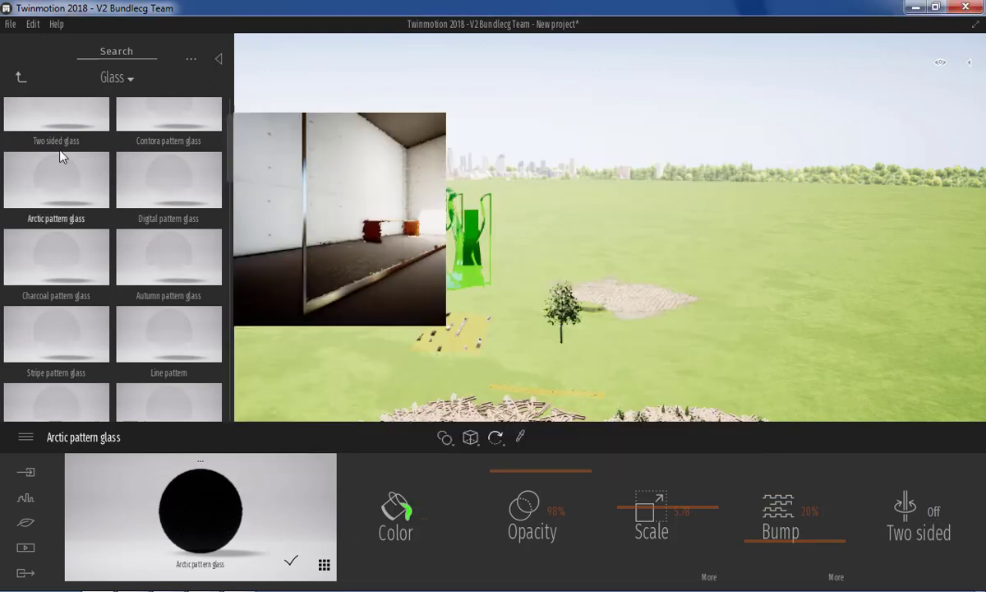
pyautogui.scroll(-3, 21, 165)
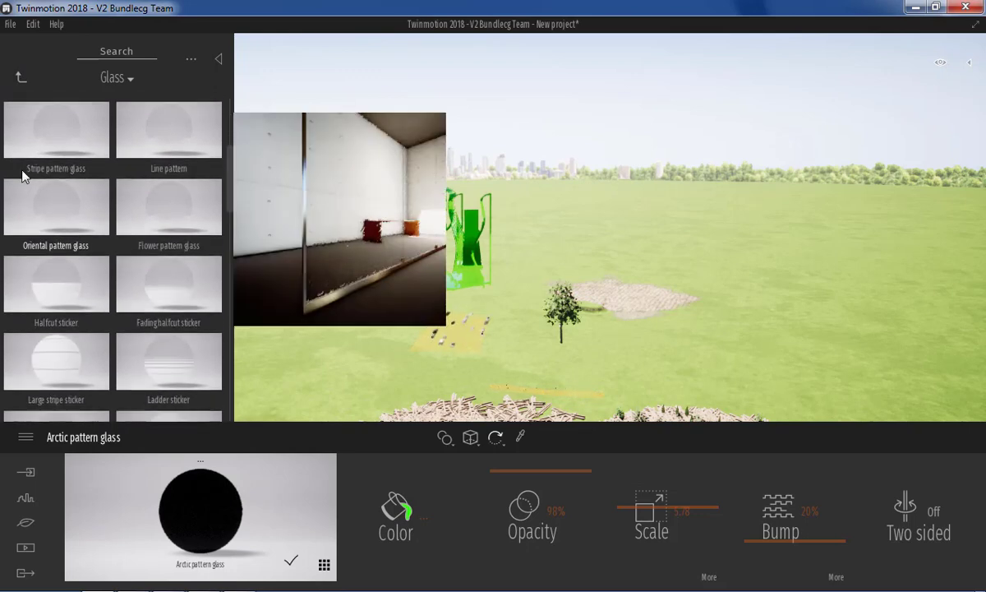
pyautogui.scroll(-1, 21, 127)
pyautogui.click(18, 80)
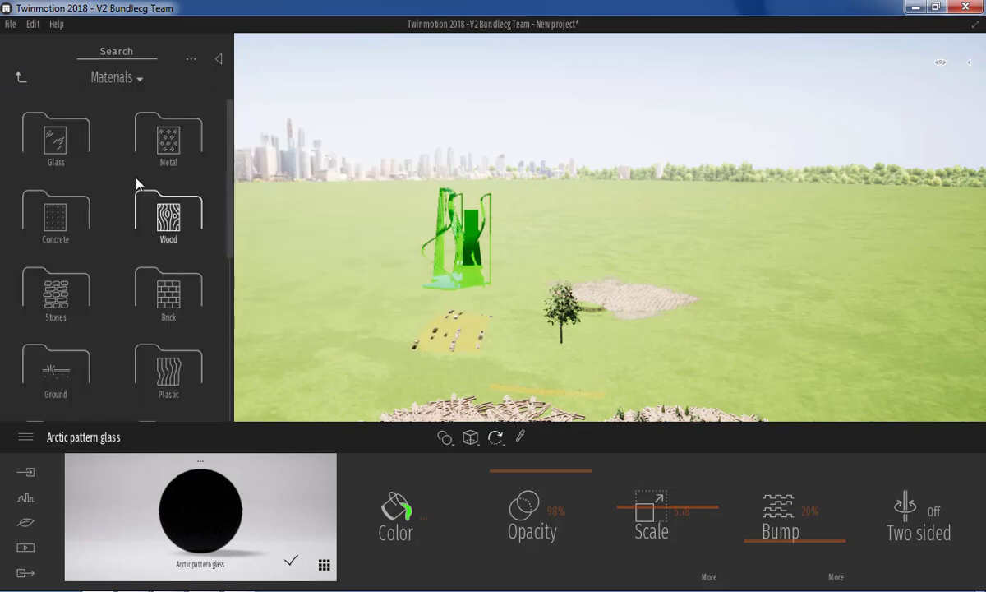
# - Apply the Grid 04 material from the Grids folder to the sculpture
pyautogui.scroll(-2, 124, 214)
pyautogui.scroll(-2, 121, 262)
pyautogui.scroll(-2, 132, 283)
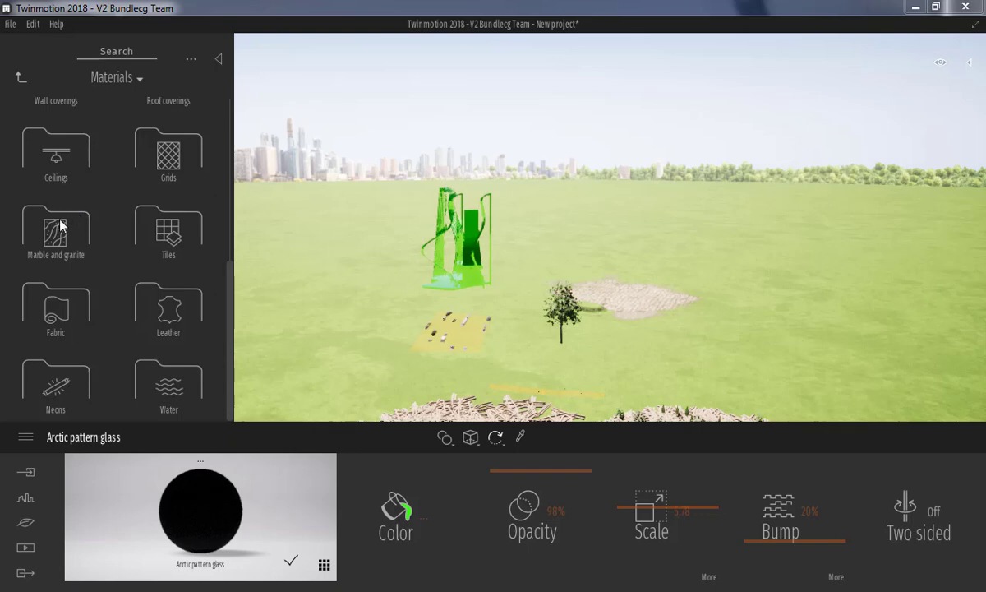
pyautogui.click(172, 158)
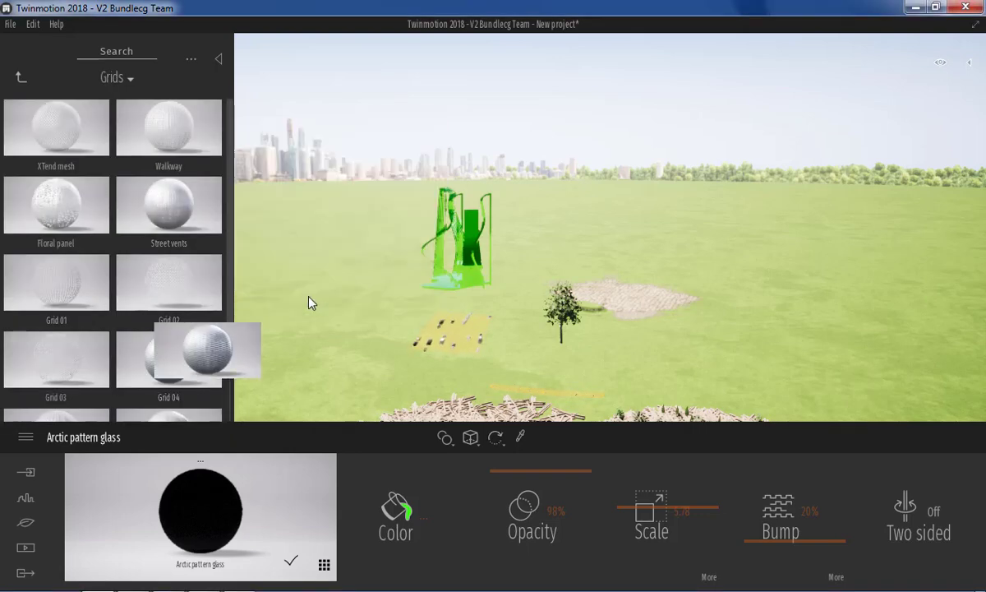
pyautogui.moveTo(149, 355); pyautogui.dragTo(444, 255)
# - Select the ground and navigate the library back up to the Materials categories
pyautogui.click(393, 290)
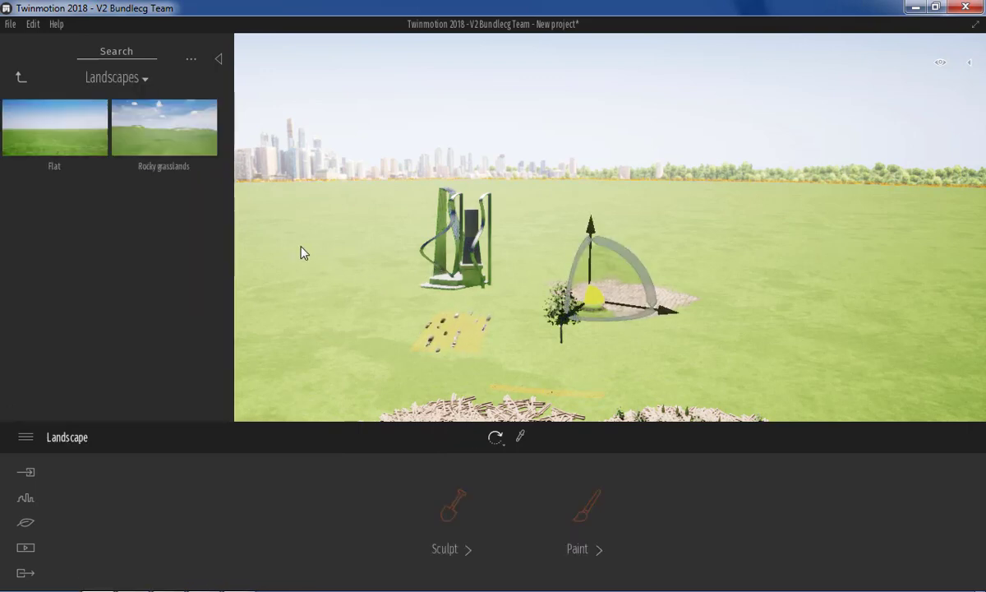
pyautogui.click(23, 78)
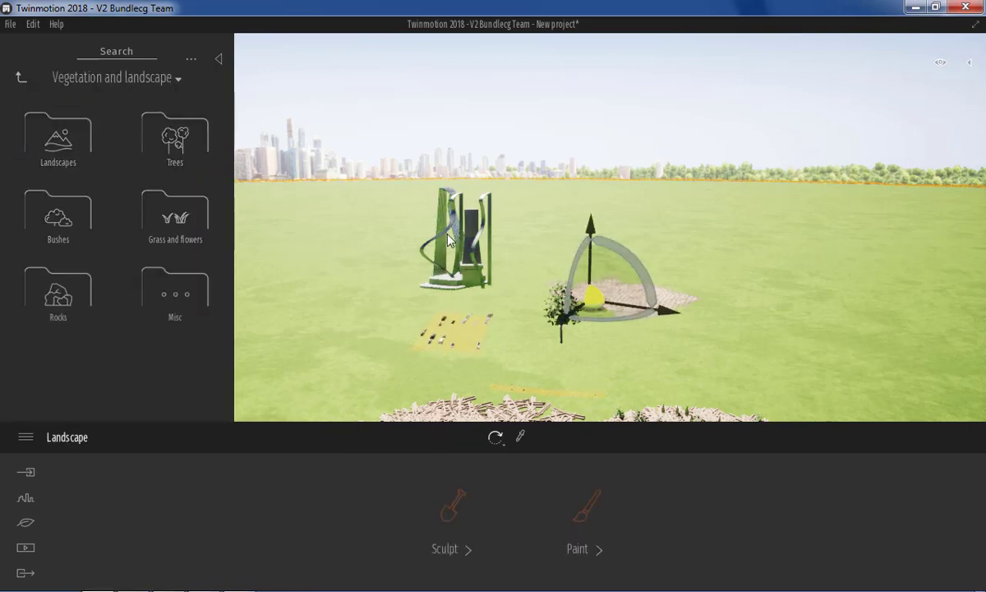
pyautogui.click(20, 77)
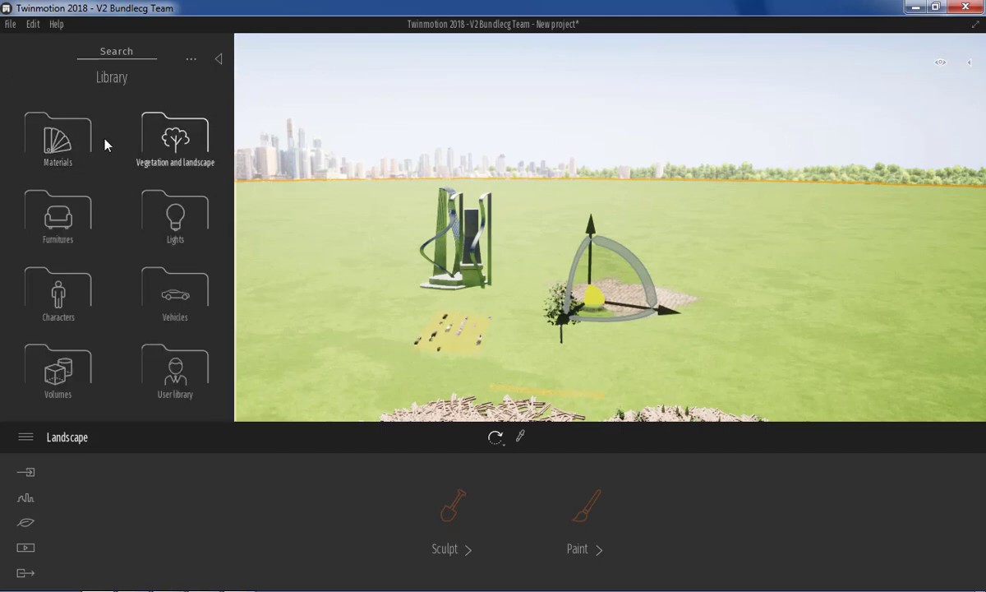
pyautogui.click(79, 146)
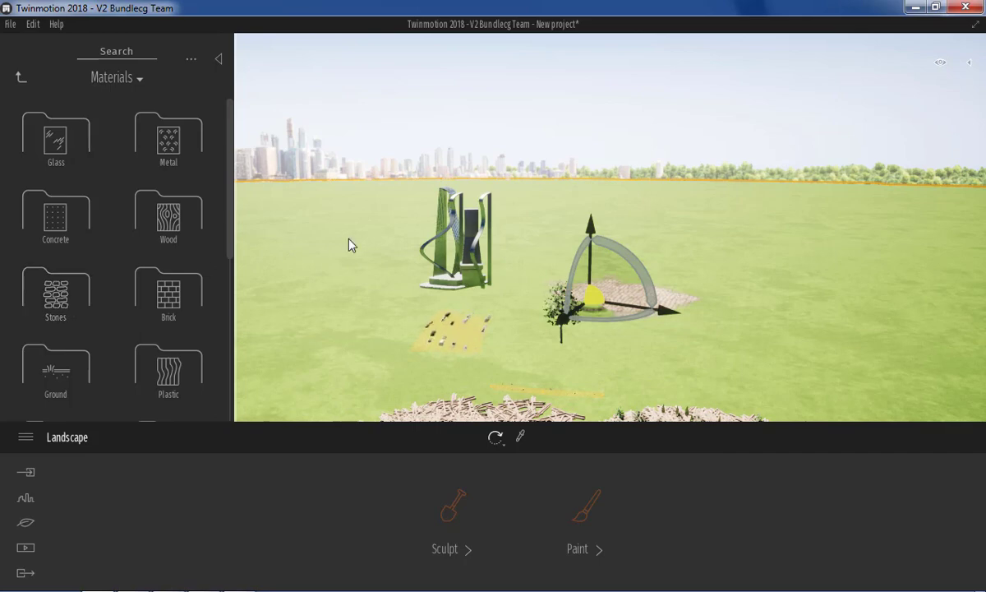
# - Apply Slate stone tiles SW 01 to the sculpture and set its scale to 2.67
pyautogui.click(56, 295)
pyautogui.moveTo(56, 128)
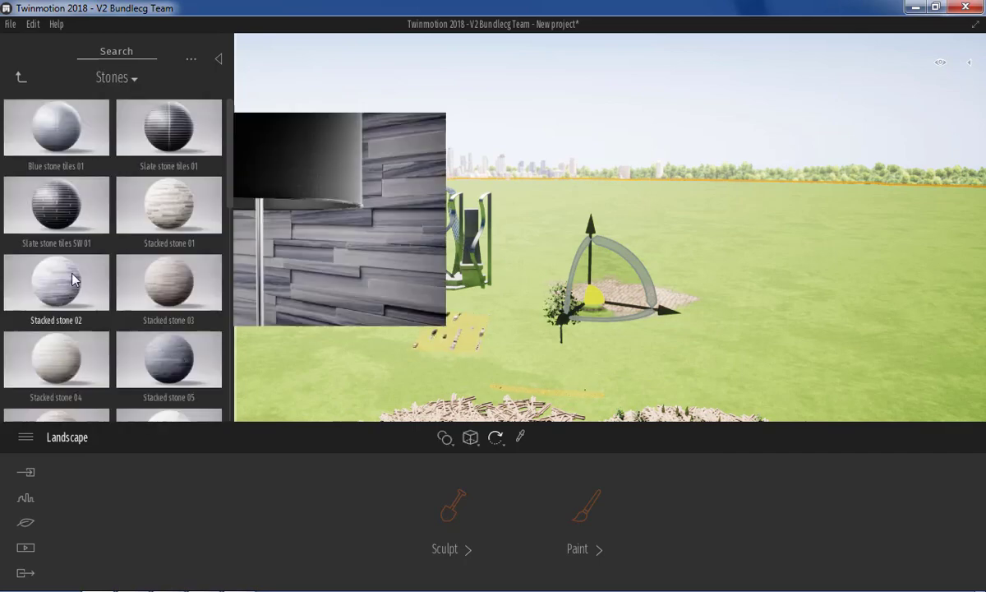
pyautogui.moveTo(56, 206); pyautogui.dragTo(457, 240)
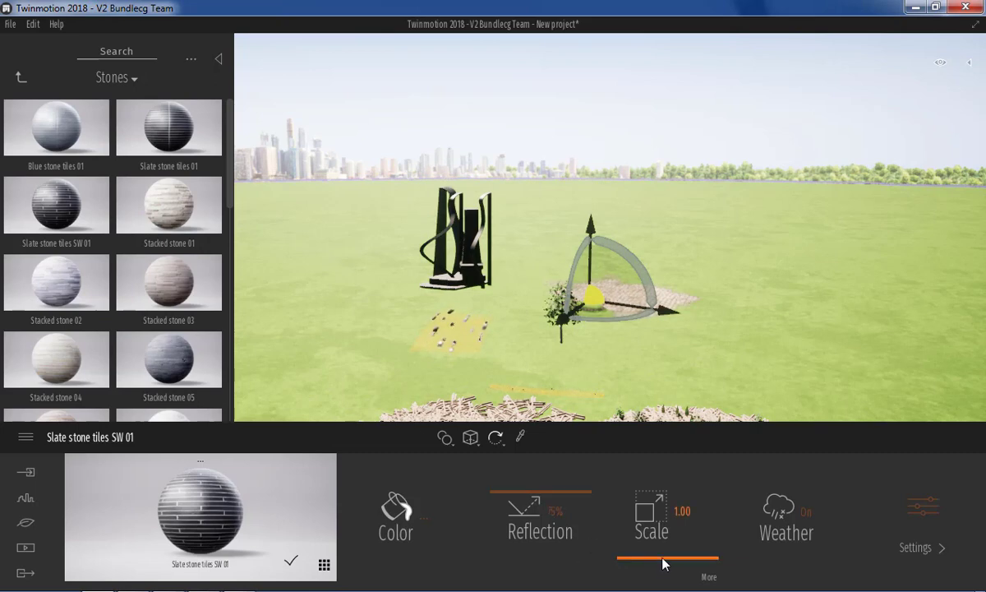
pyautogui.moveTo(665, 564)
pyautogui.mouseDown()
pyautogui.moveTo(681, 571)
pyautogui.moveTo(681, 555)
pyautogui.mouseUp()
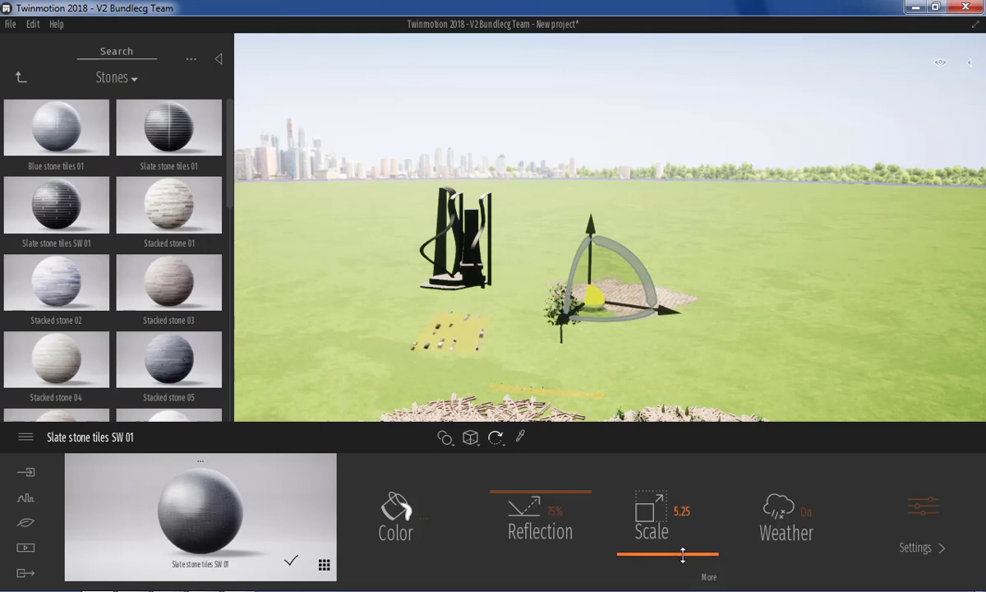
pyautogui.moveTo(682, 556); pyautogui.dragTo(677, 557)
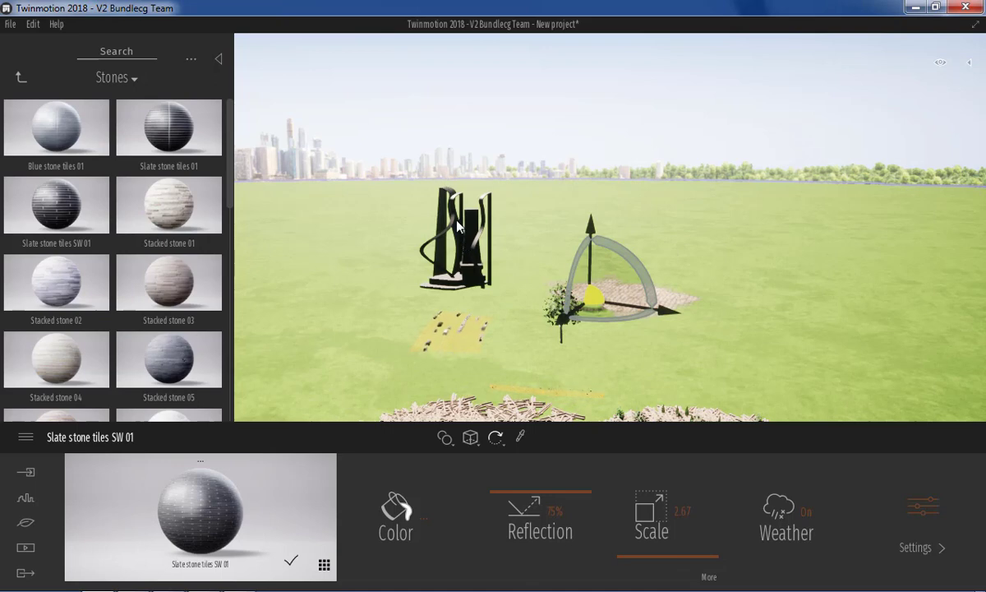
# - Lower the slate tiles' reflection from 75% to 68%
pyautogui.scroll(2, 458, 225)
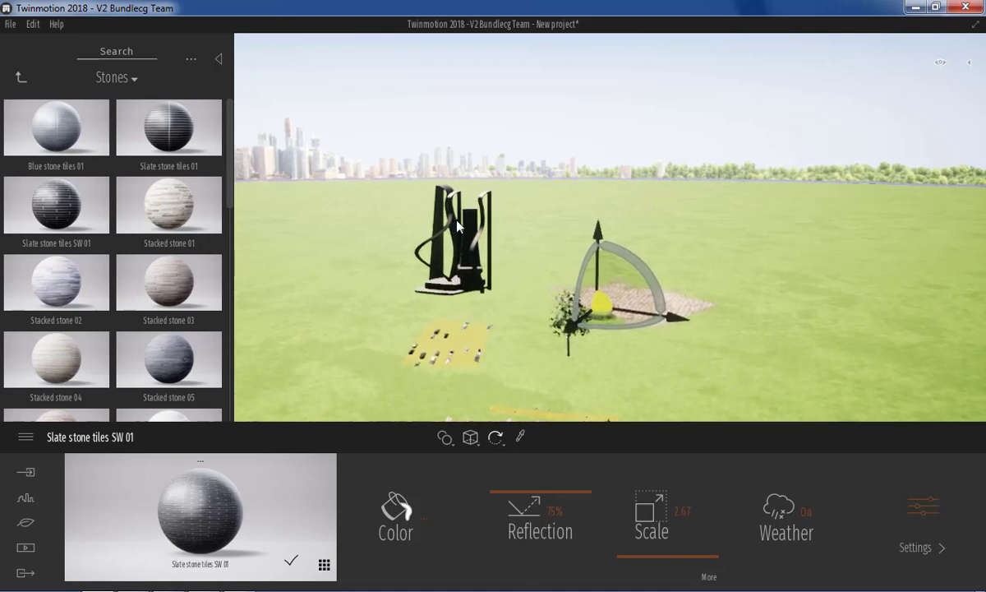
pyautogui.scroll(1, 458, 225)
pyautogui.scroll(1, 458, 226)
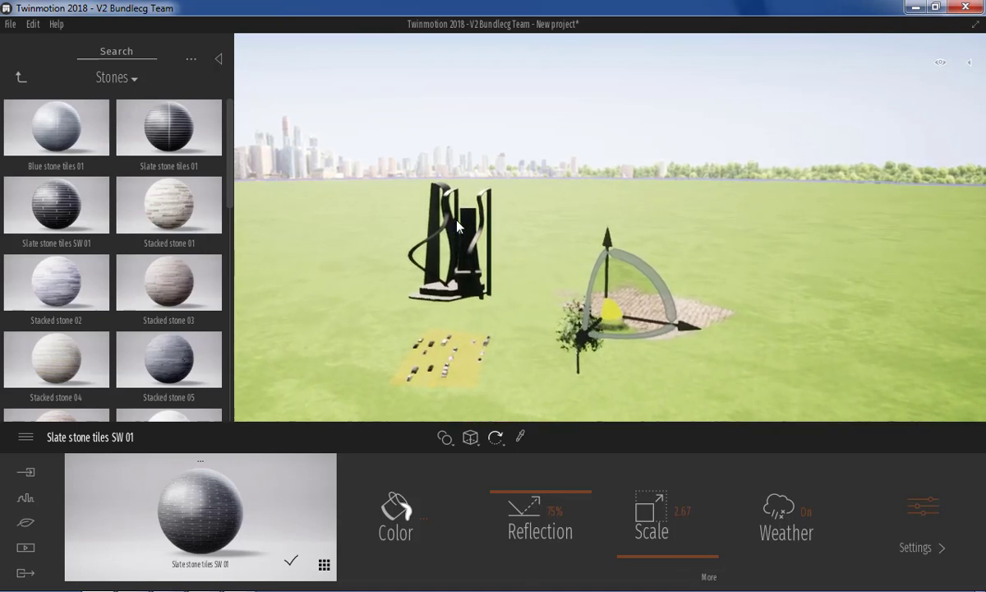
pyautogui.scroll(1, 458, 225)
pyautogui.scroll(1, 458, 225)
pyautogui.scroll(1, 458, 225)
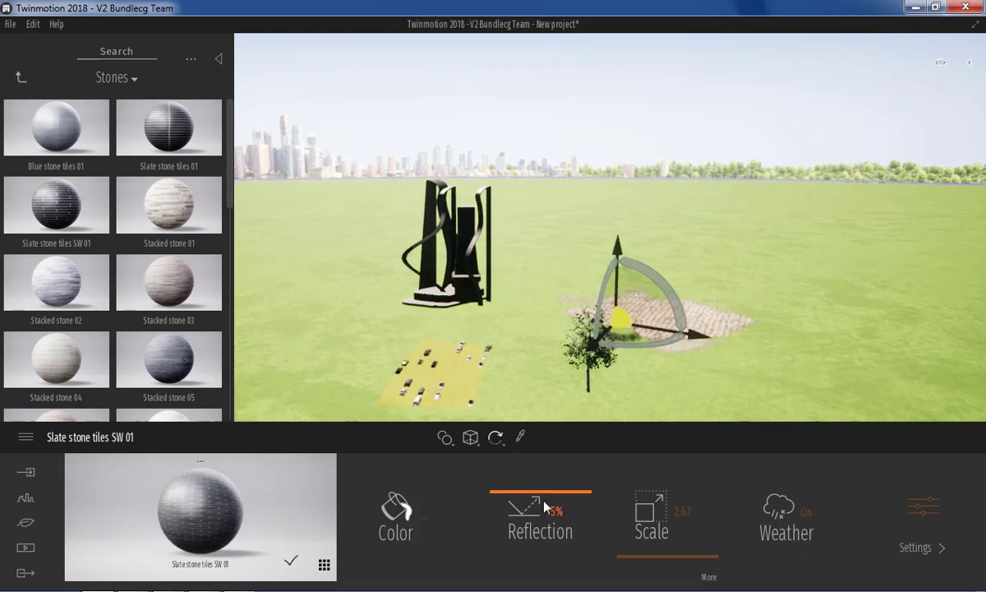
pyautogui.moveTo(544, 506)
pyautogui.mouseDown()
pyautogui.moveTo(539, 518)
pyautogui.moveTo(538, 495)
pyautogui.mouseUp()
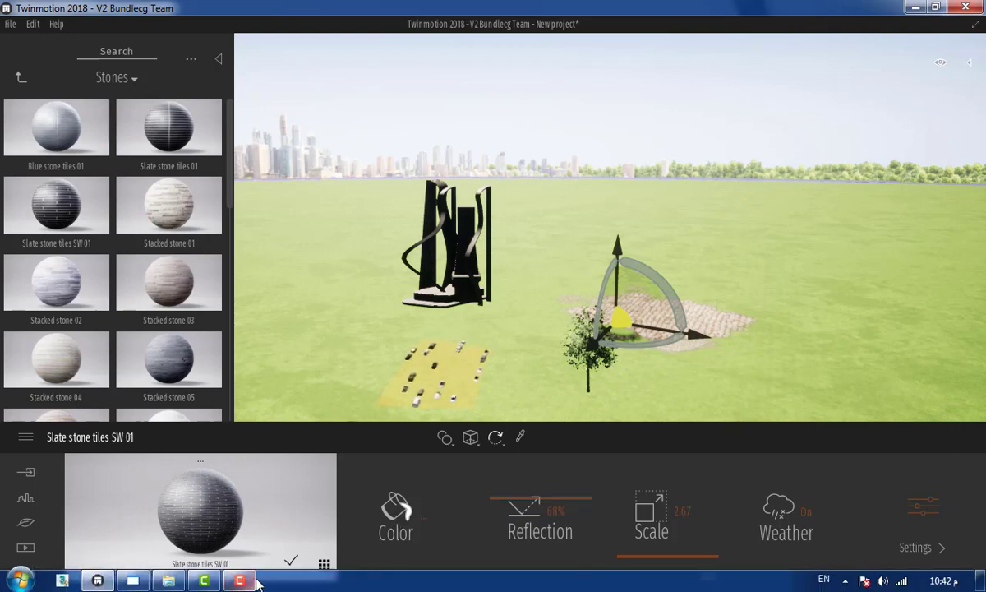
pyautogui.click(238, 580)
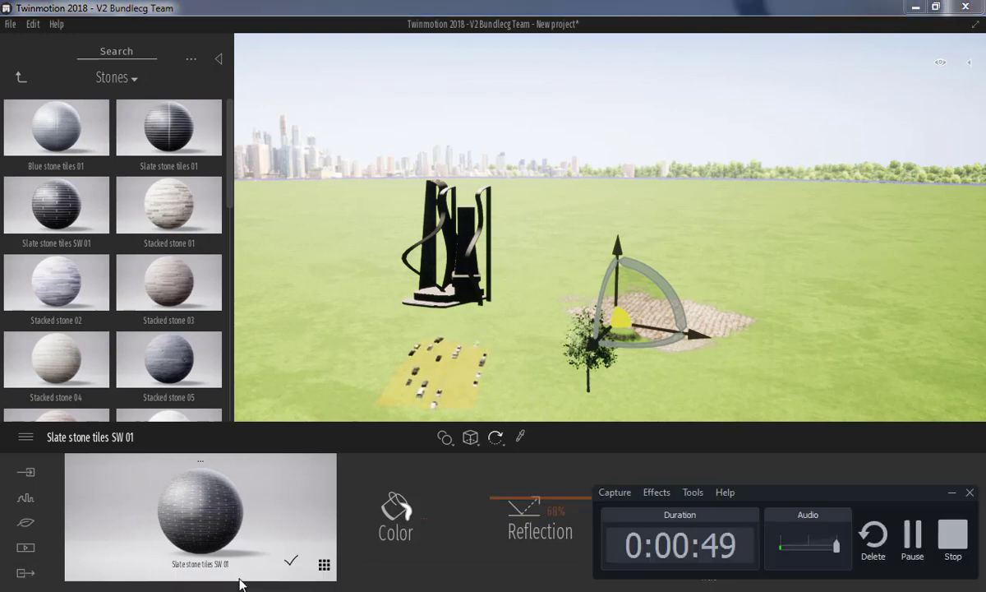
pyautogui.click(919, 541)
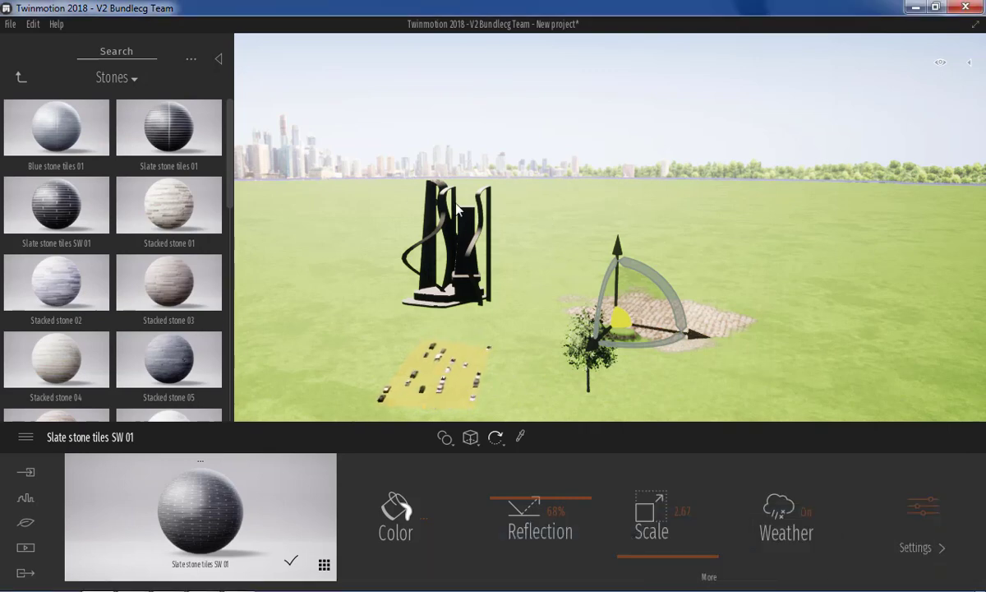
# - Apply Nubuck 01 leather to the sculpture with reflection 65% and scale 13.85
pyautogui.click(21, 79)
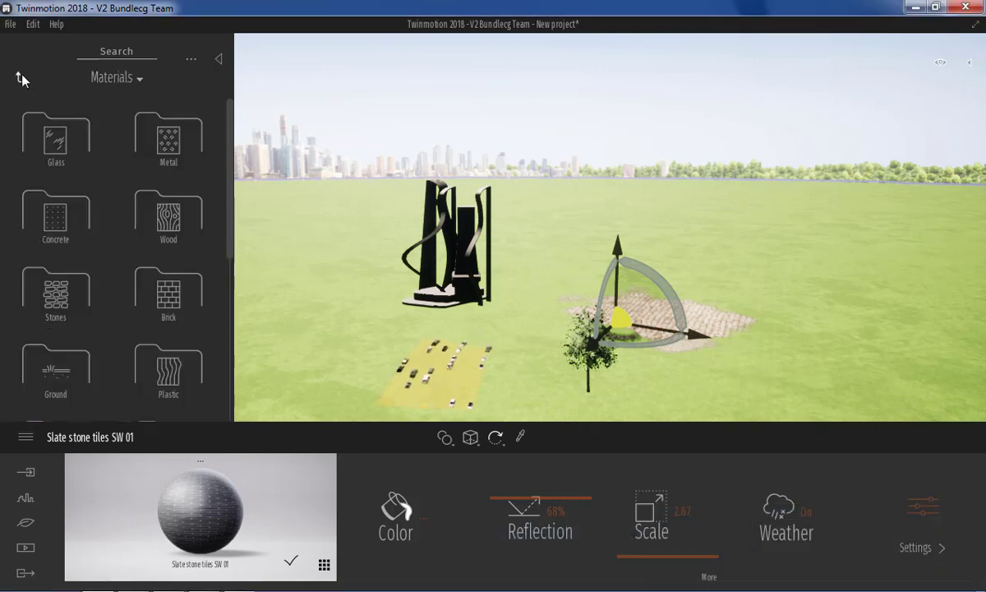
pyautogui.scroll(-3, 167, 236)
pyautogui.scroll(-2, 167, 236)
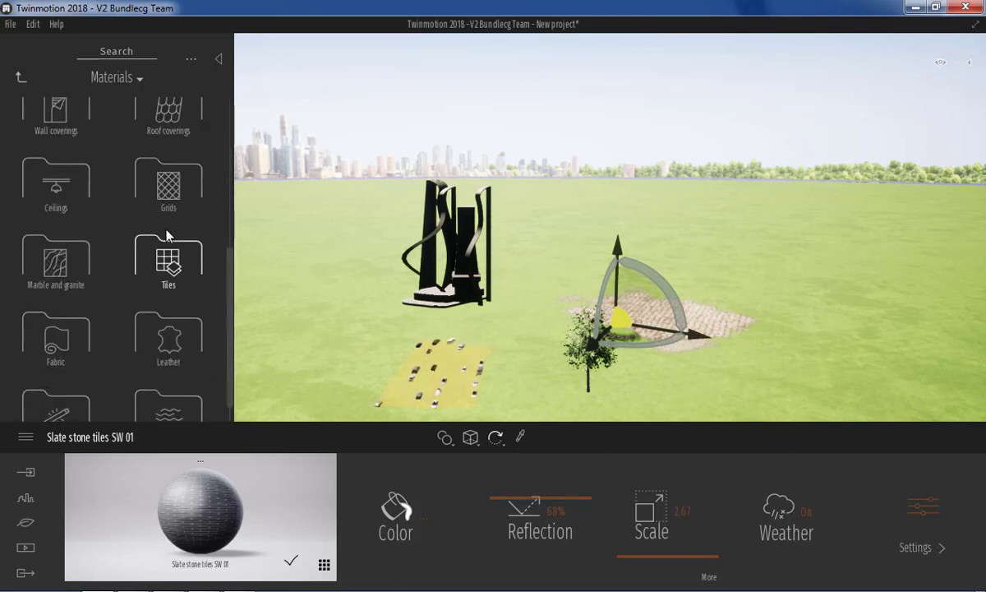
pyautogui.scroll(-1, 165, 246)
pyautogui.click(164, 301)
pyautogui.moveTo(56, 205)
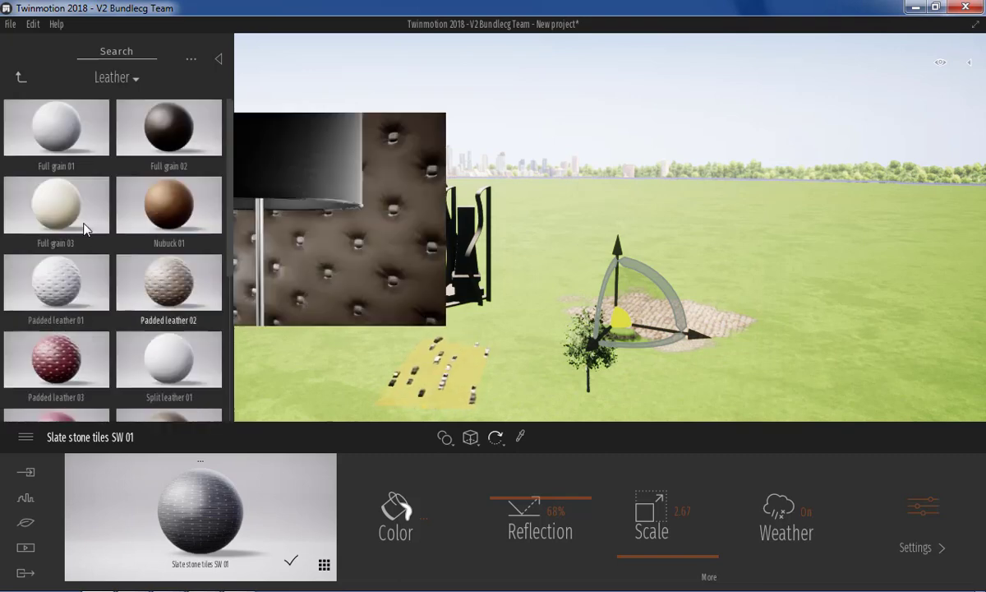
pyautogui.moveTo(138, 218); pyautogui.dragTo(436, 276)
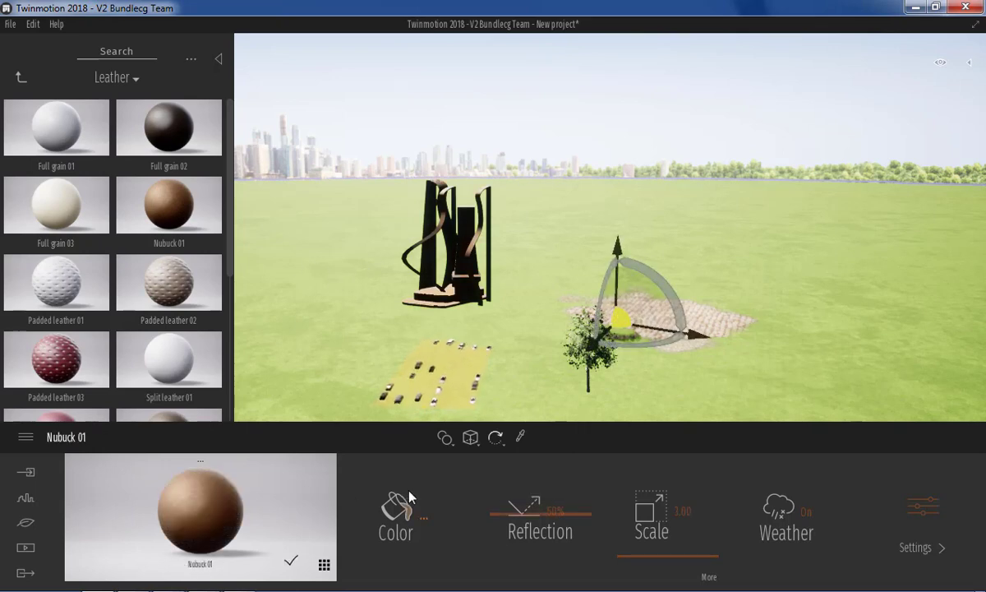
pyautogui.moveTo(529, 533); pyautogui.dragTo(533, 499)
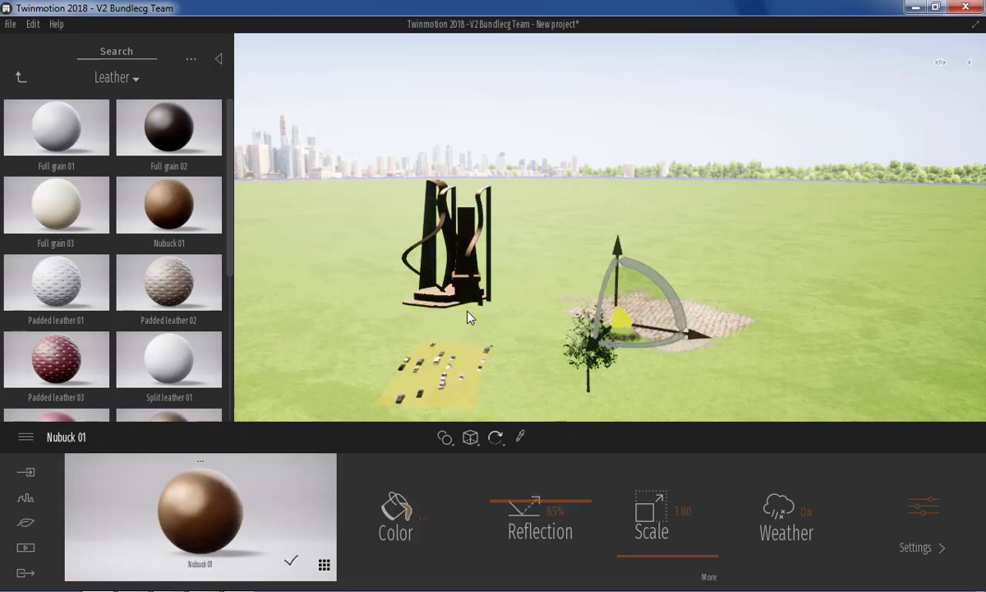
pyautogui.moveTo(683, 557)
pyautogui.mouseDown()
pyautogui.moveTo(680, 505)
pyautogui.moveTo(729, 546)
pyautogui.mouseUp()
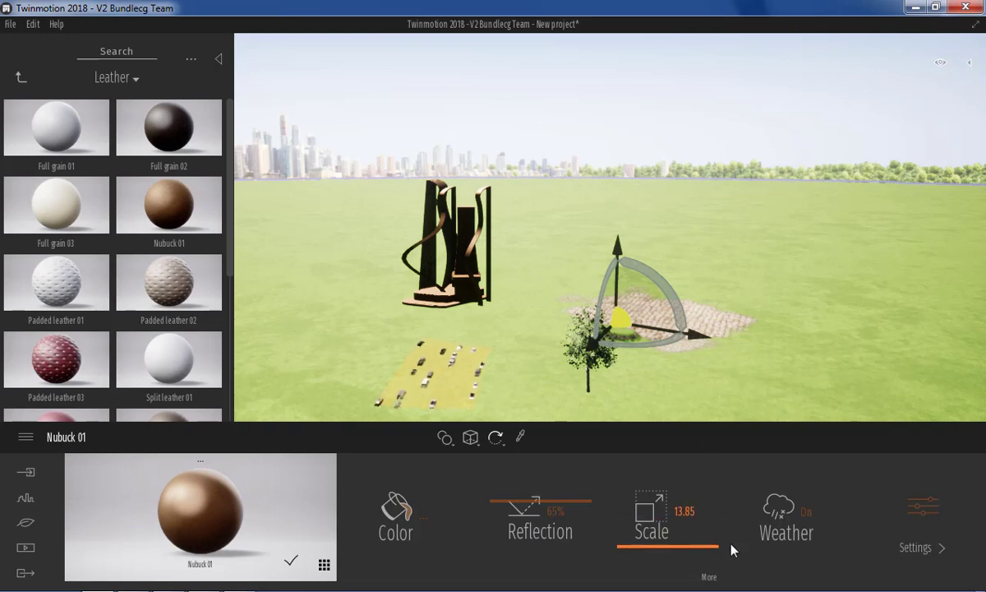
# - In the extra material settings, set metallicness to 45% and bump to 57%
pyautogui.click(921, 518)
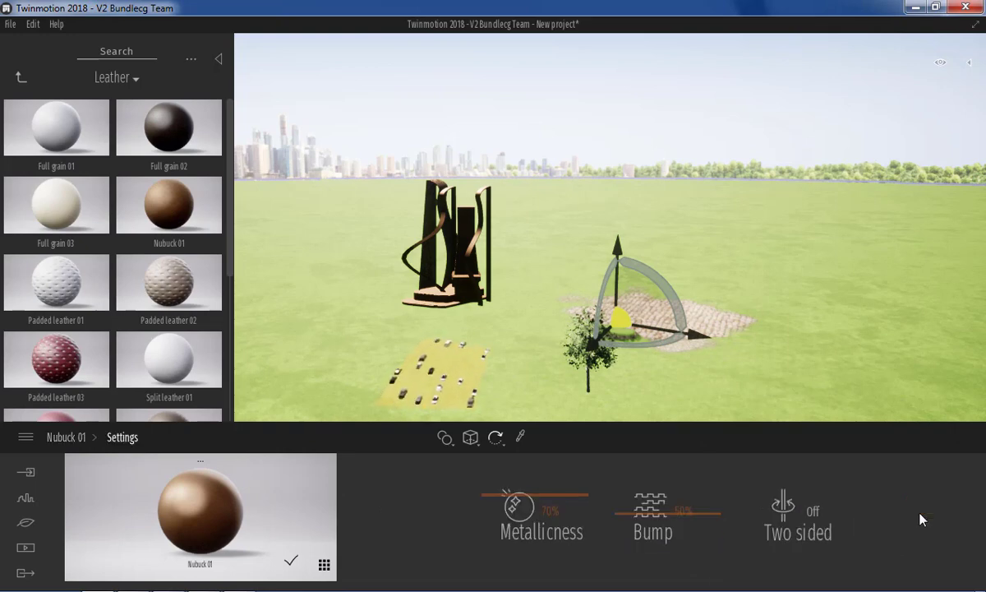
pyautogui.moveTo(565, 516); pyautogui.dragTo(560, 534)
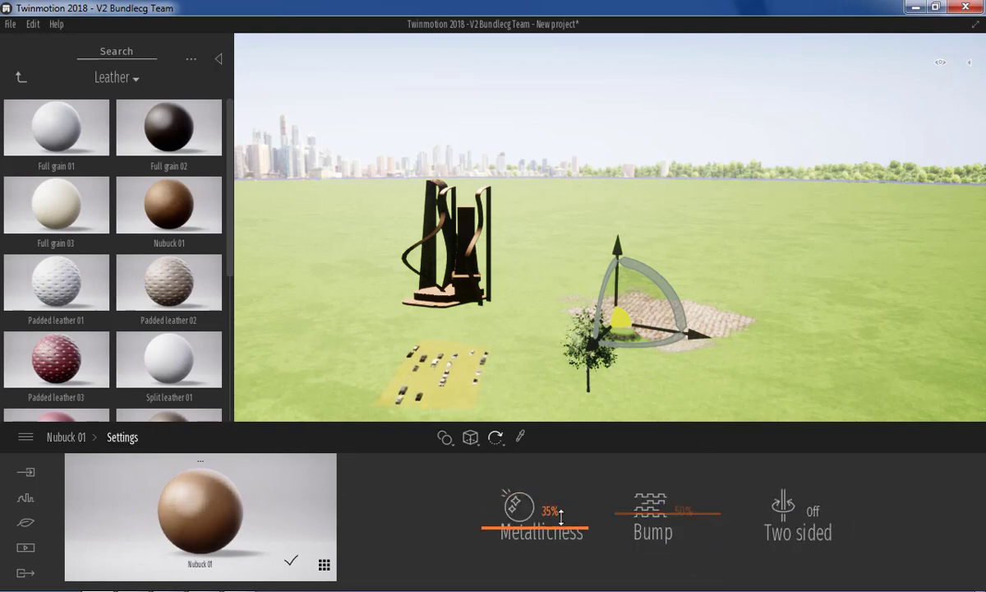
pyautogui.moveTo(662, 522); pyautogui.dragTo(670, 502)
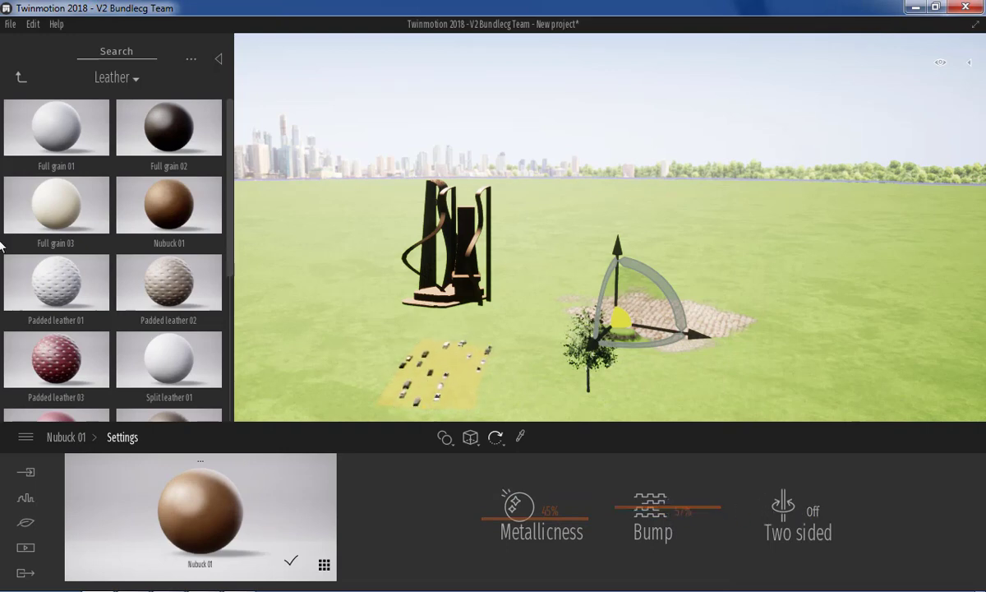
# - Leave the material folders and show the Media options: Image, Panorama, Video, BIMmotion
pyautogui.click(20, 80)
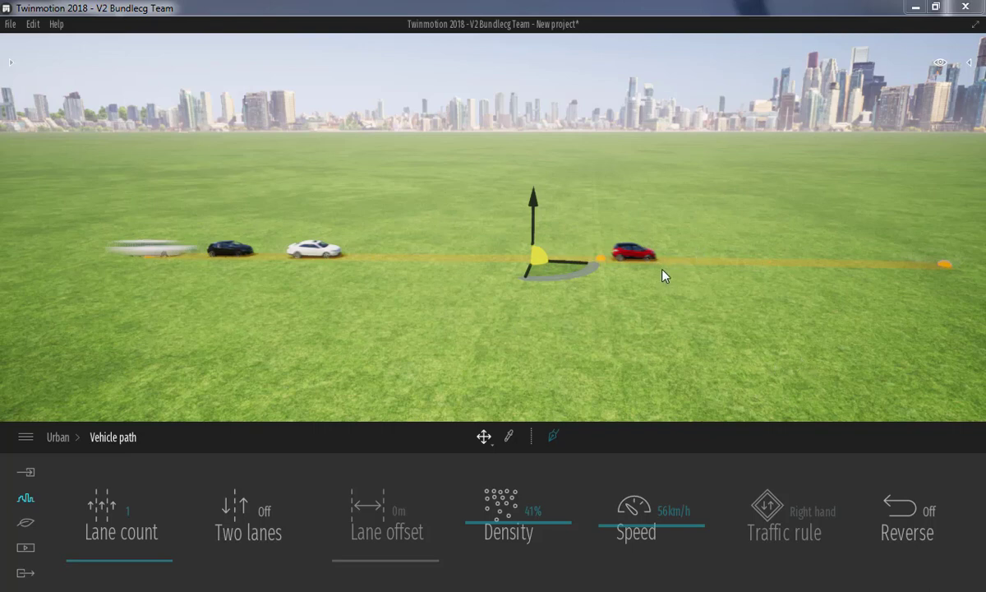
pyautogui.click(24, 549)
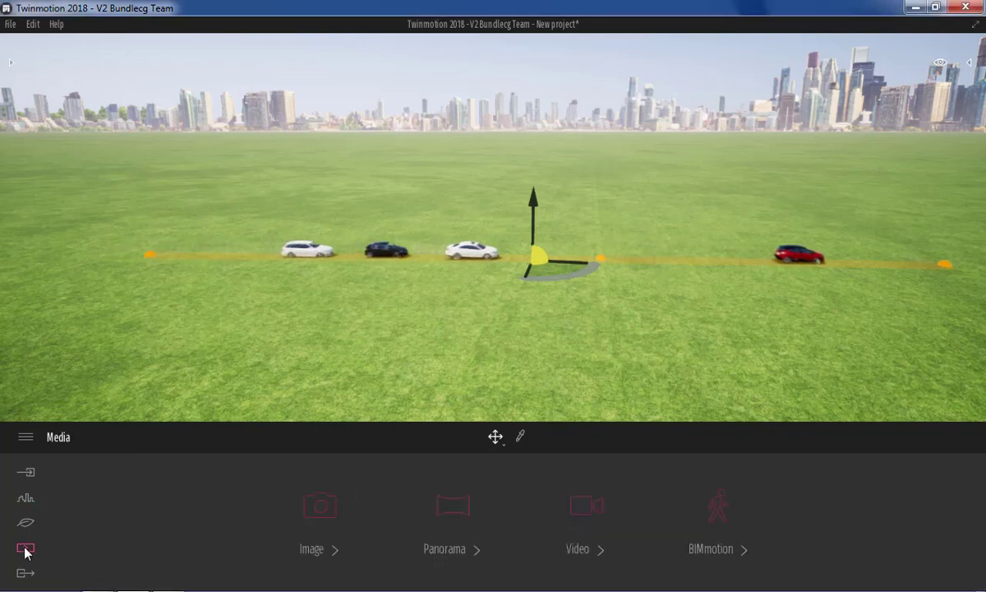
# - Capture three image viewpoints, Image 01 to Image 03, from different camera angles
pyautogui.click(319, 510)
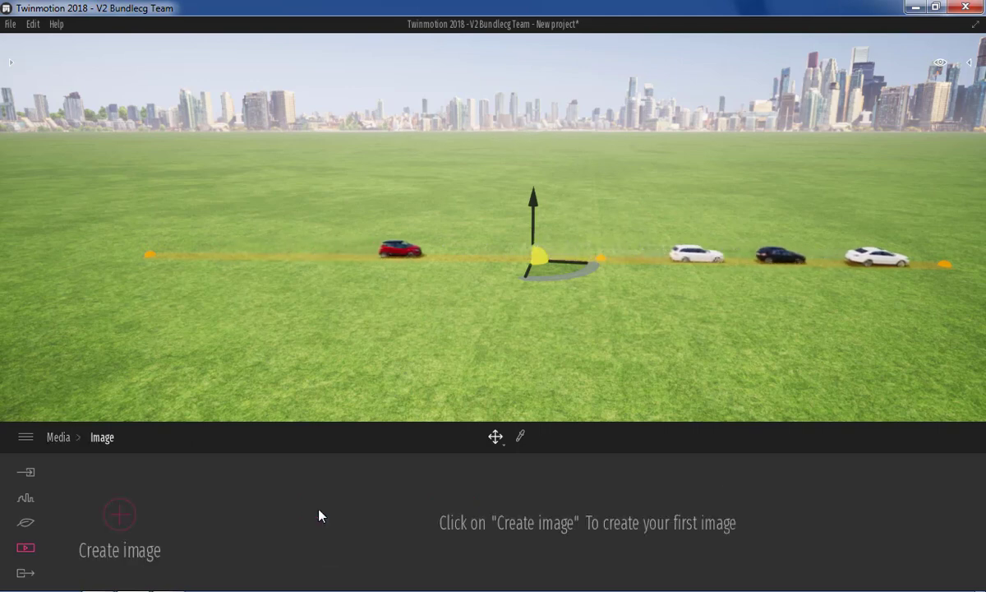
pyautogui.click(120, 516)
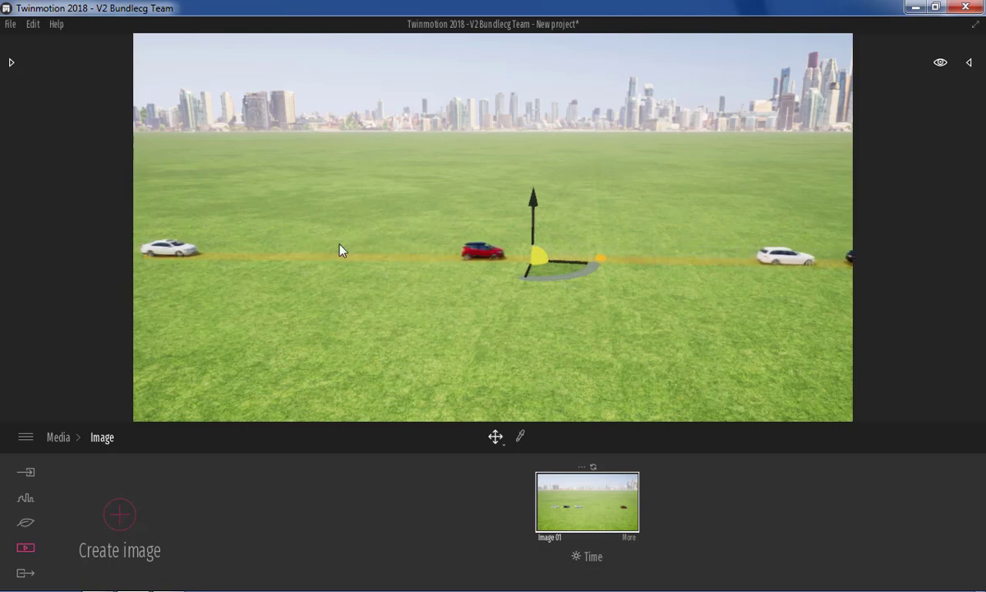
pyautogui.moveTo(351, 222); pyautogui.dragTo(427, 224)
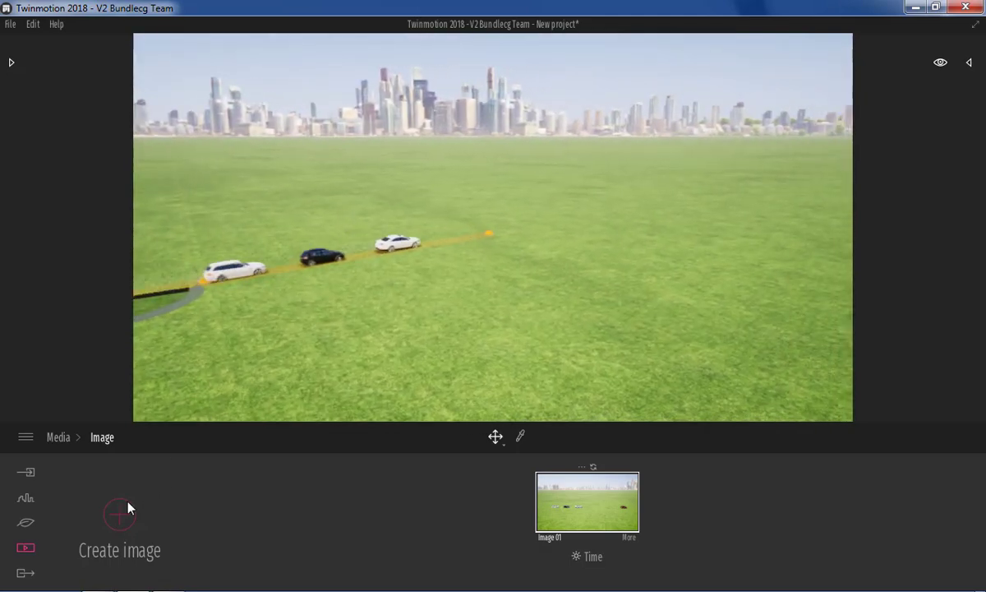
pyautogui.click(122, 514)
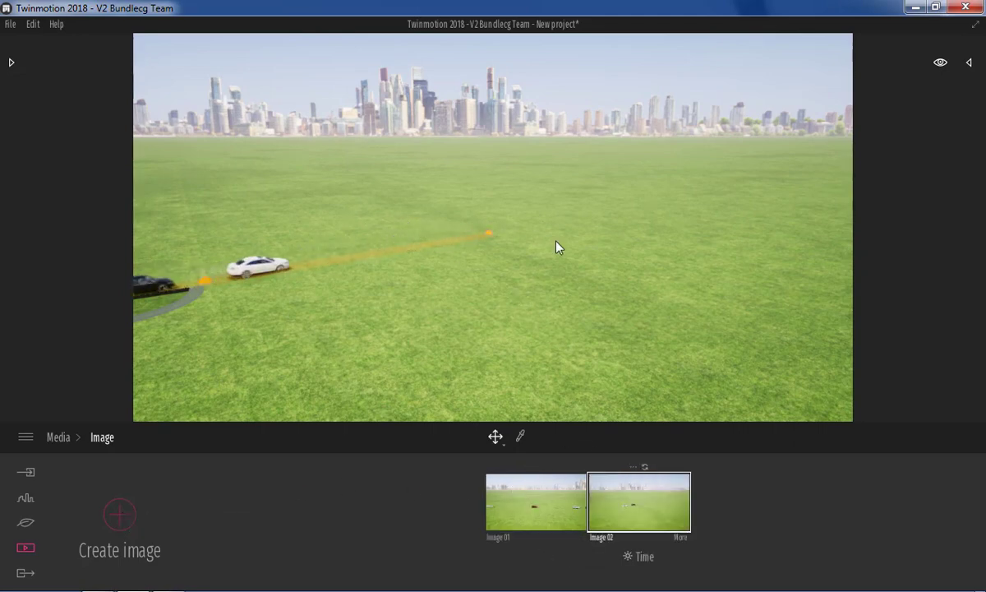
pyautogui.moveTo(557, 247); pyautogui.dragTo(493, 247)
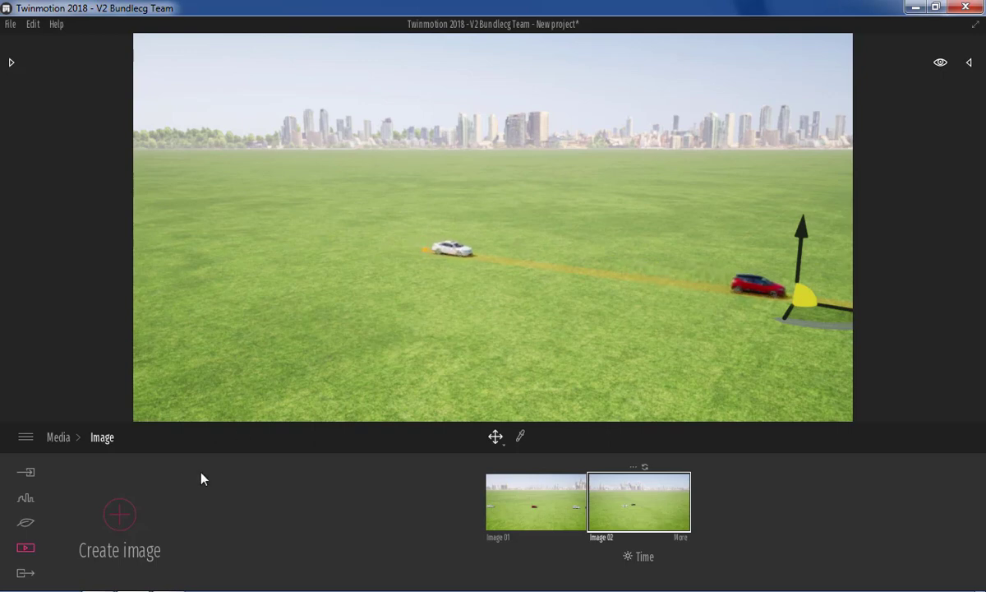
pyautogui.click(121, 523)
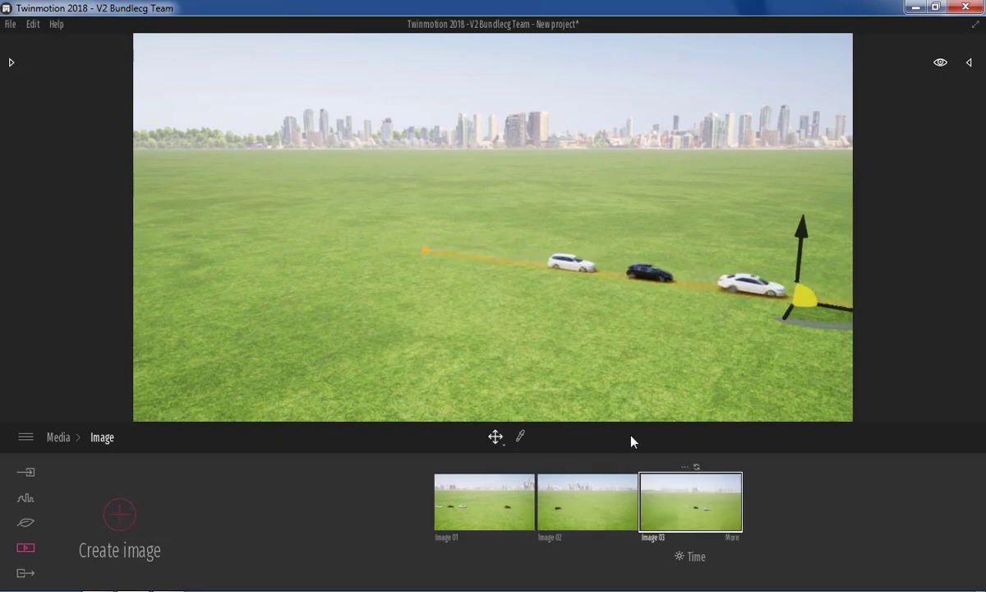
# - Re-capture Image 01 as a sky-only view, then bring up the Export section
pyautogui.click(495, 496)
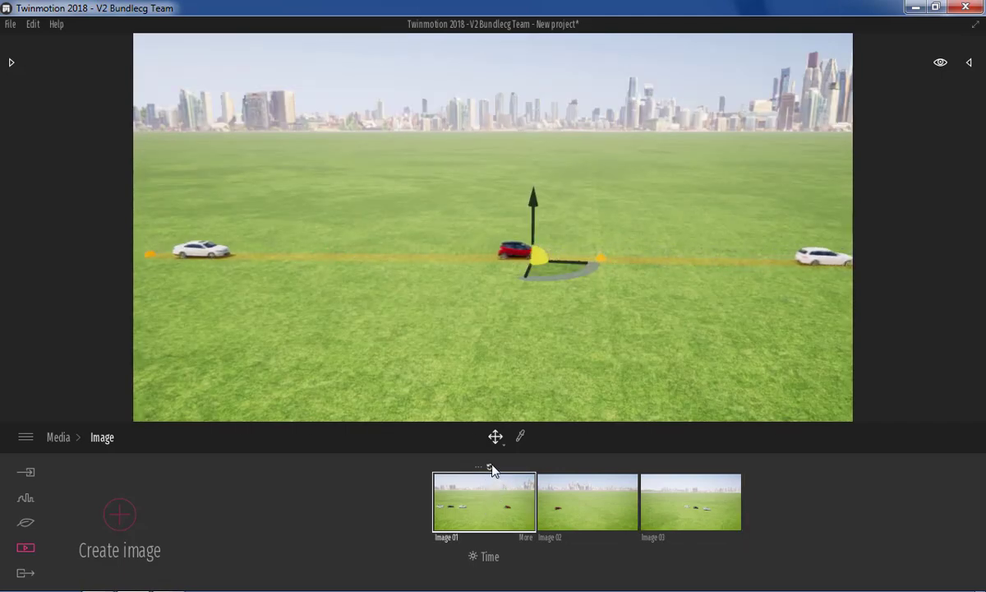
pyautogui.click(491, 467)
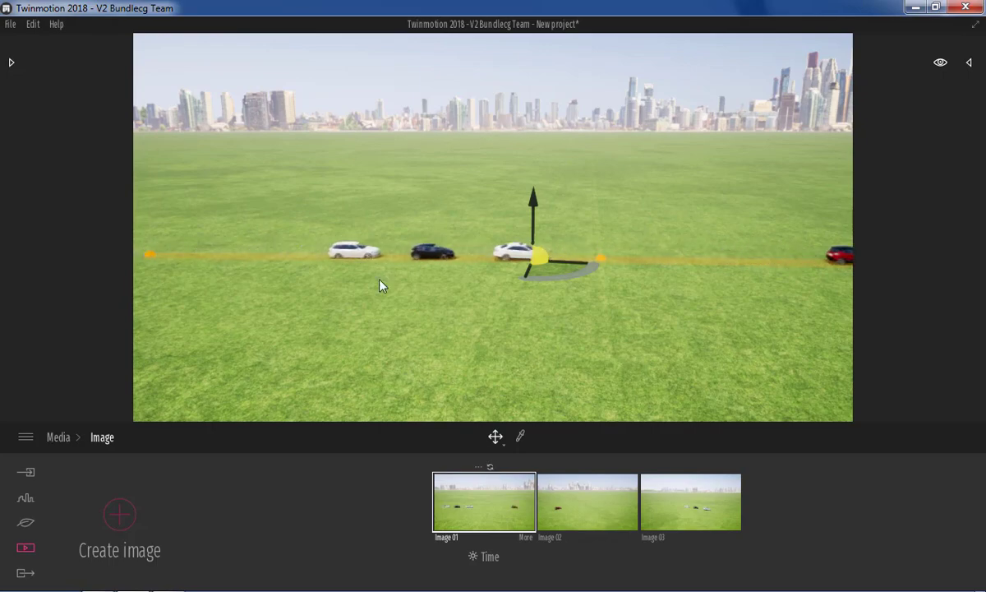
pyautogui.moveTo(371, 286); pyautogui.dragTo(246, 312)
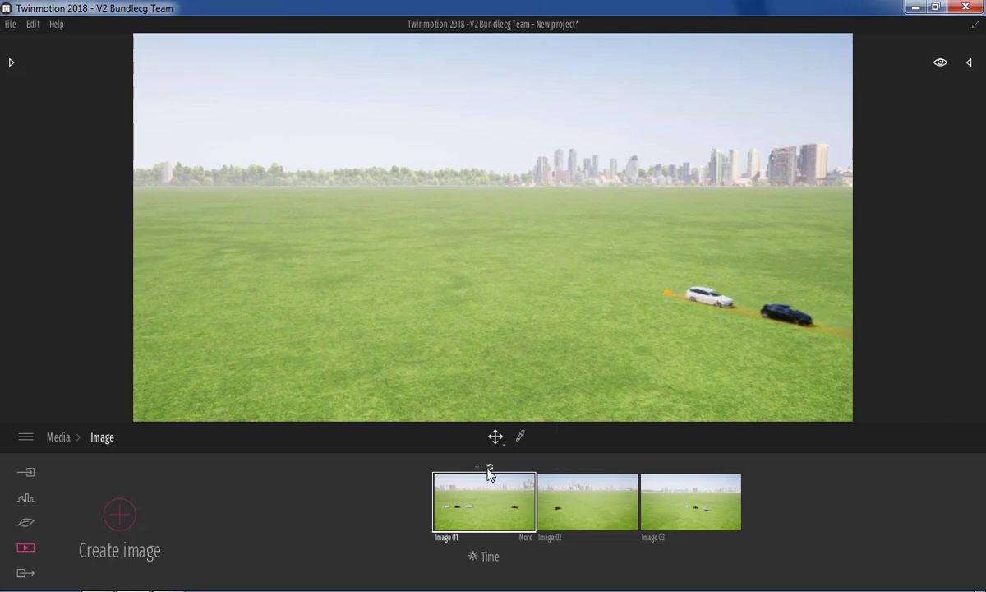
pyautogui.click(485, 519)
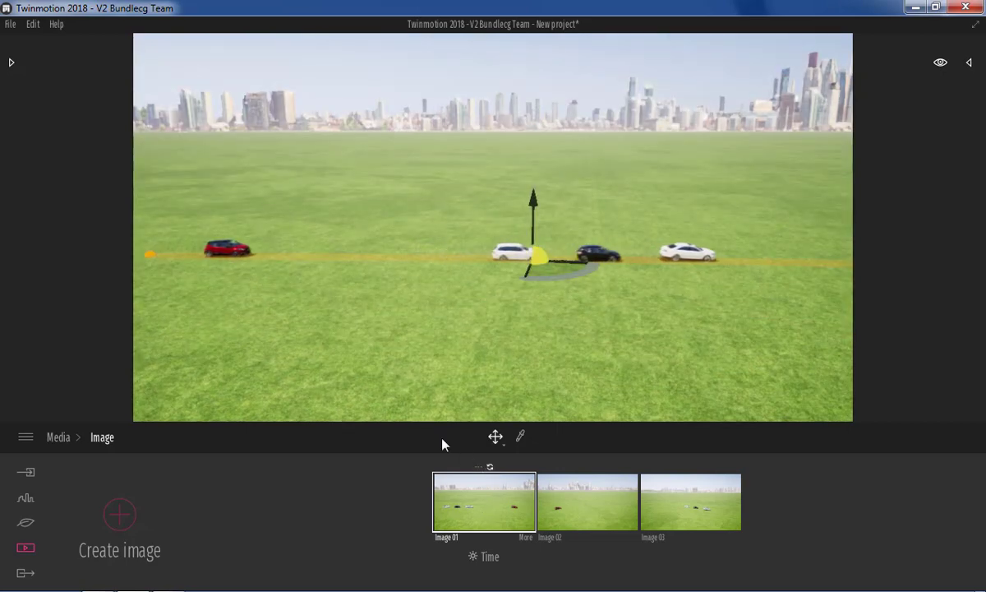
pyautogui.moveTo(260, 265); pyautogui.dragTo(205, 272)
pyautogui.moveTo(493, 246); pyautogui.dragTo(493, 313)
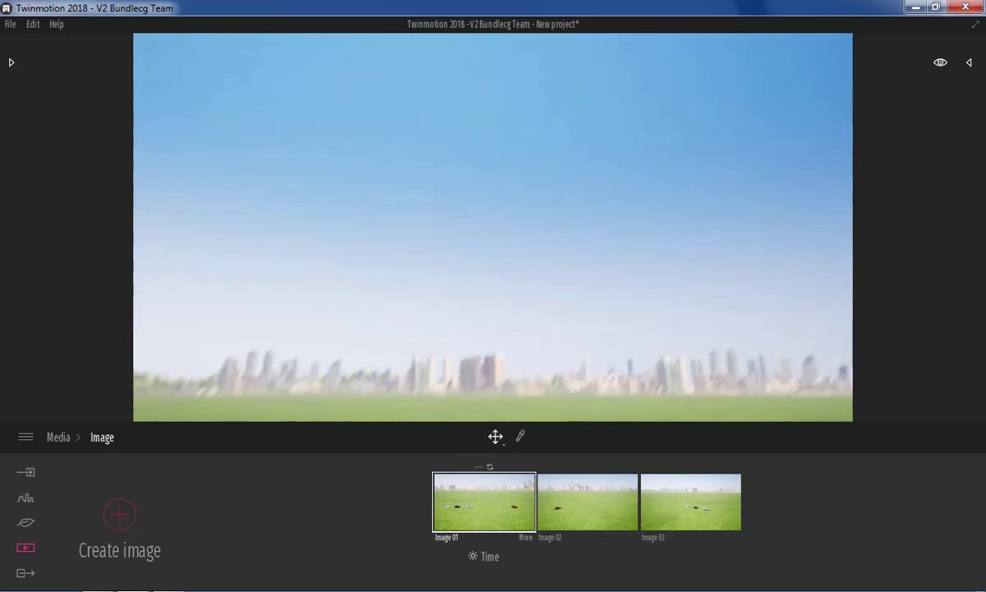
pyautogui.moveTo(301, 329); pyautogui.dragTo(300, 352)
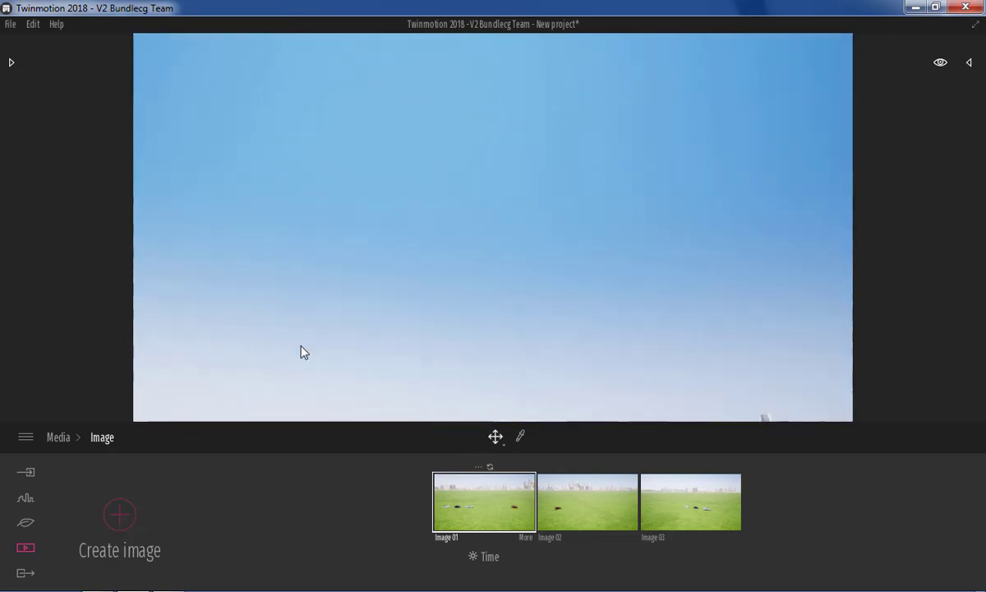
pyautogui.click(490, 467)
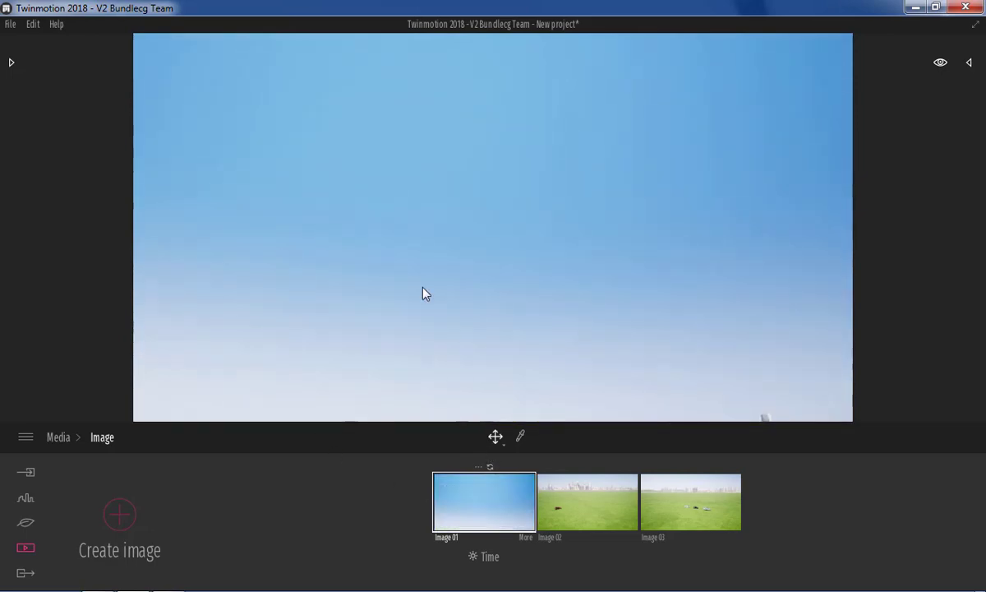
pyautogui.moveTo(391, 185)
pyautogui.mouseDown()
pyautogui.moveTo(390, 124)
pyautogui.moveTo(500, 344)
pyautogui.mouseUp()
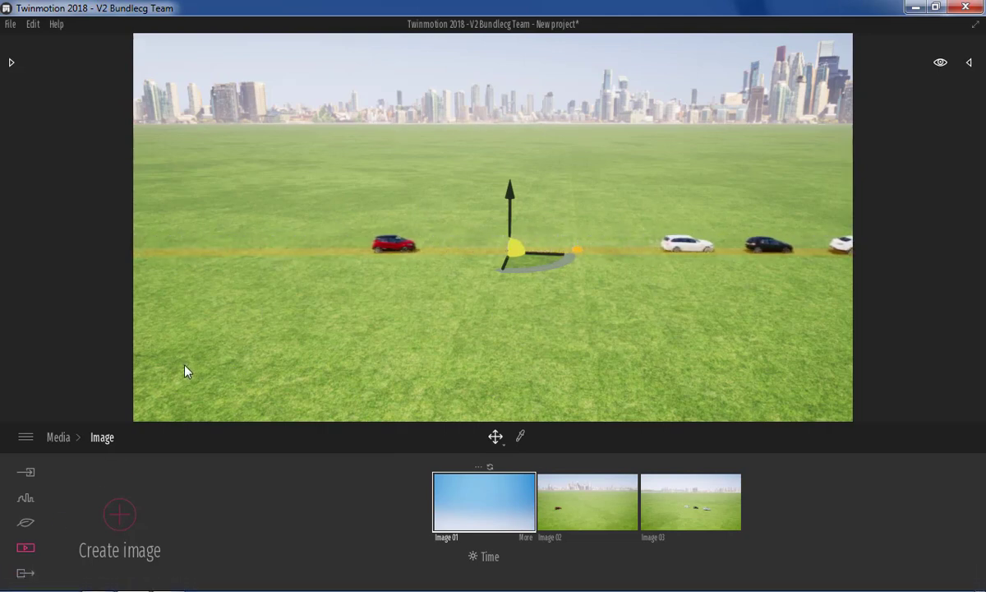
pyautogui.click(25, 573)
# - Tick Image 02 for image export and preview its camera view
pyautogui.click(161, 491)
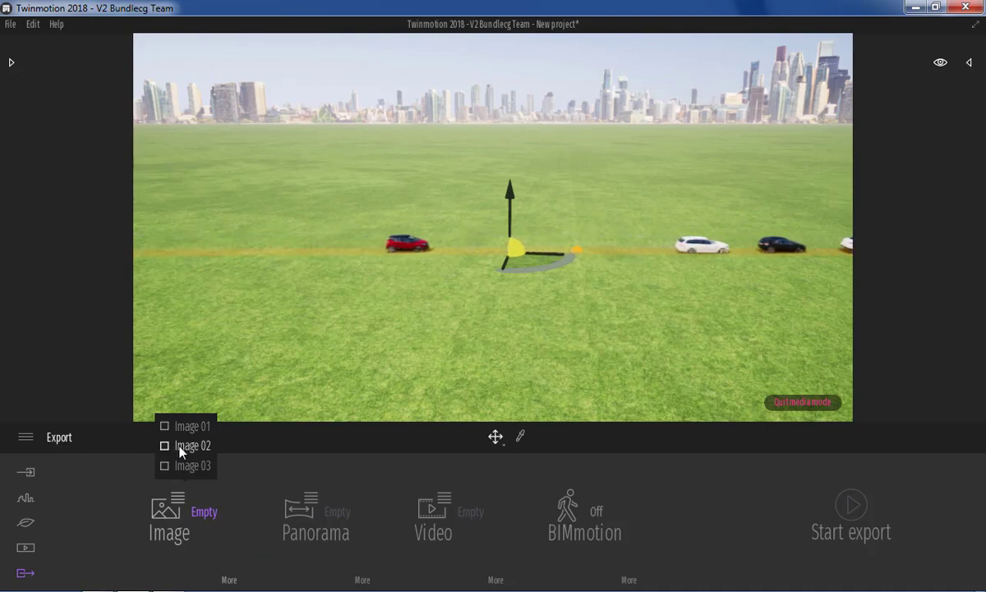
pyautogui.click(173, 449)
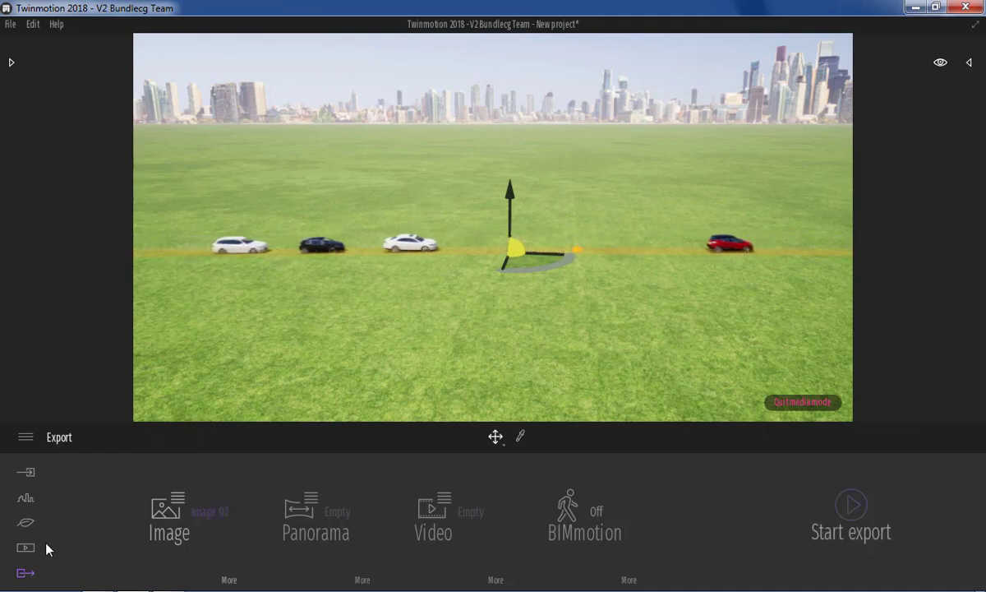
pyautogui.click(24, 549)
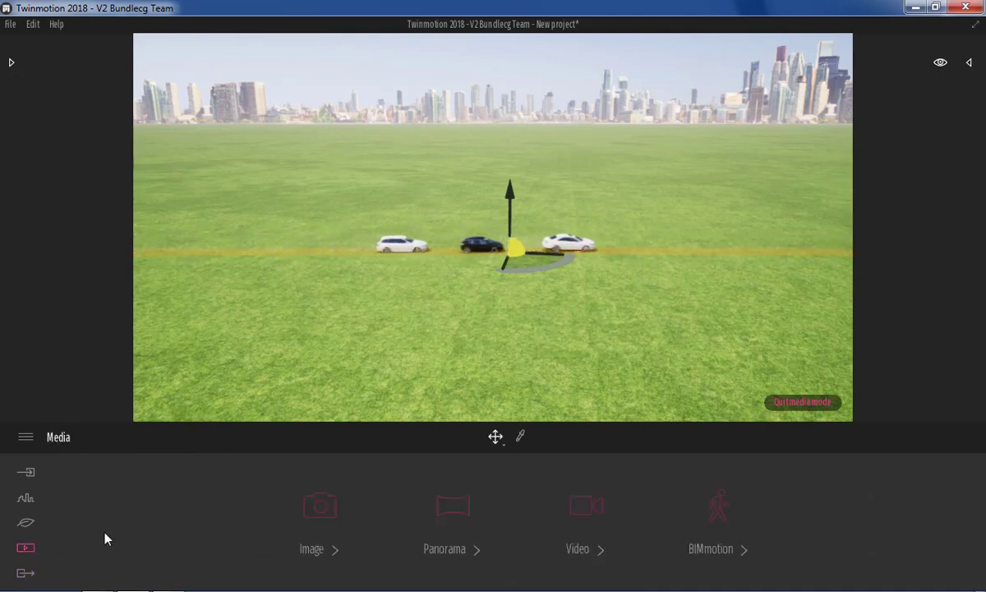
pyautogui.click(321, 510)
pyautogui.click(589, 502)
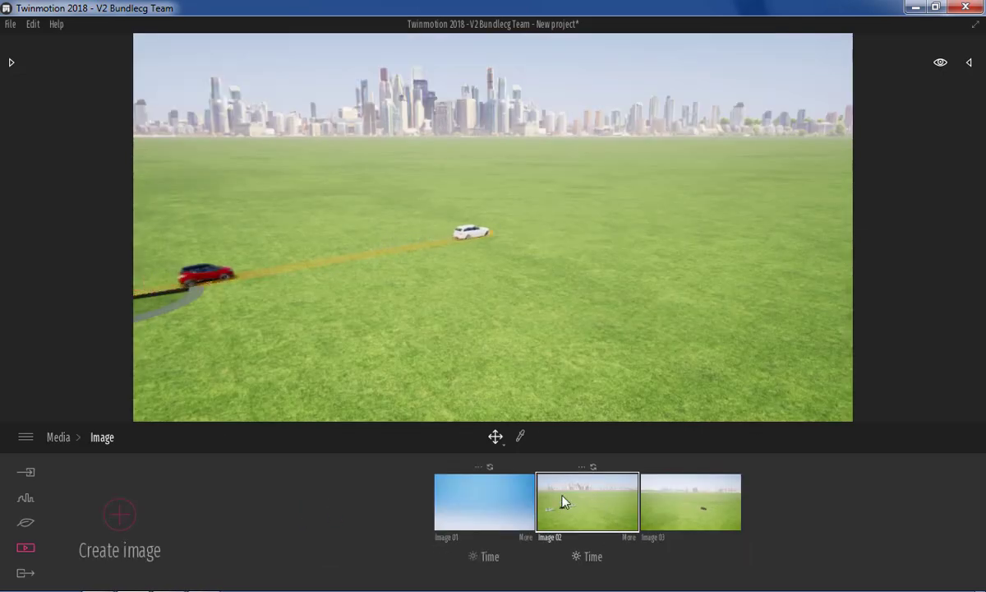
pyautogui.click(27, 574)
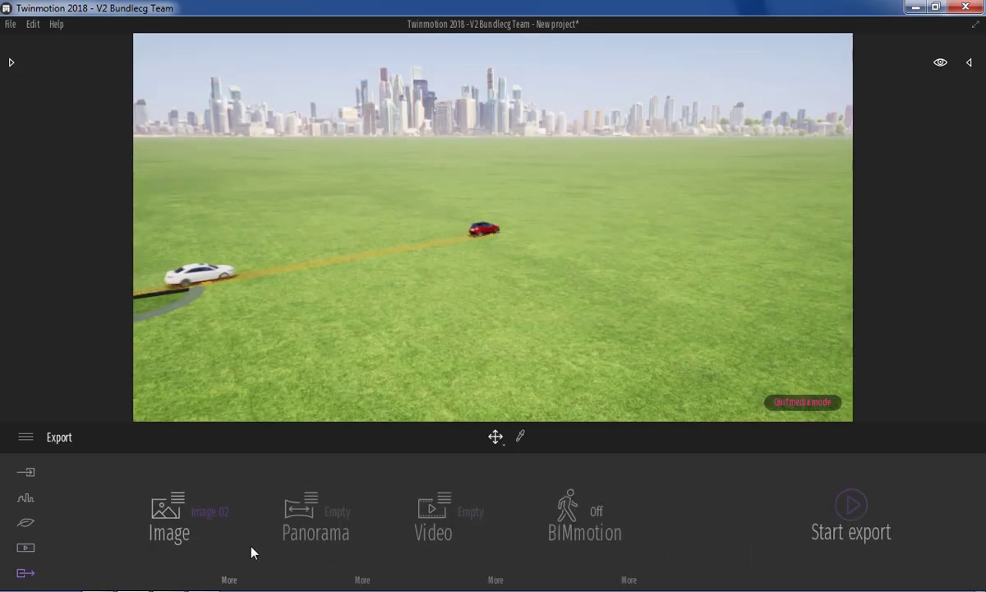
pyautogui.click(184, 521)
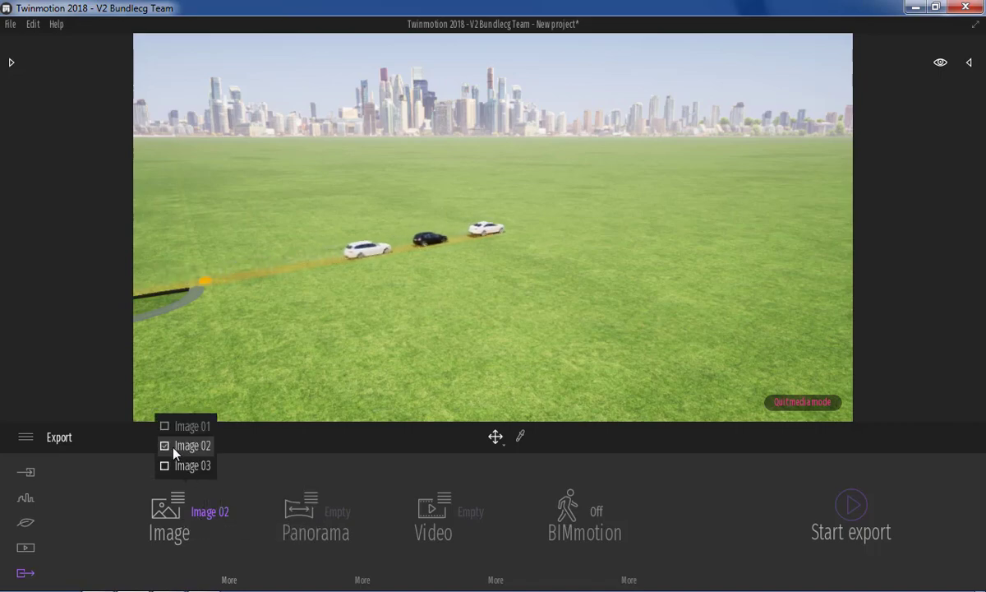
# - Export Image 02 as a picture into the Desktop folder
pyautogui.click(851, 506)
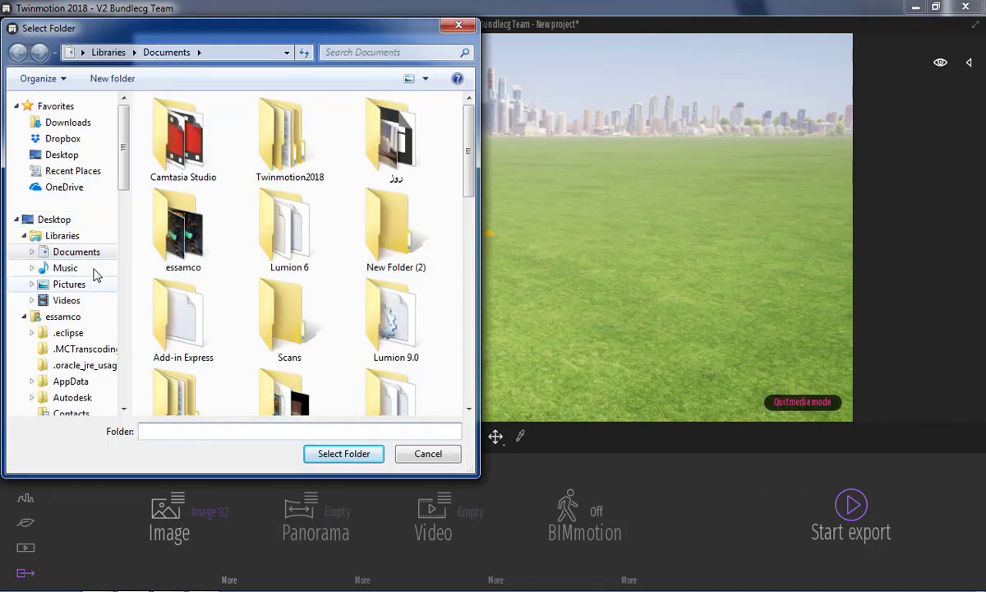
pyautogui.click(56, 221)
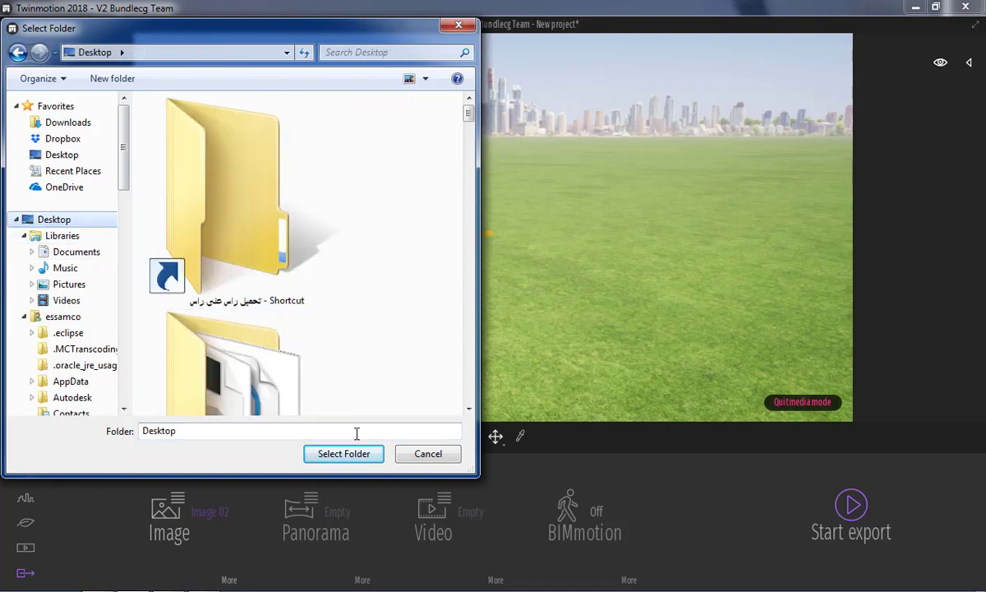
pyautogui.click(343, 454)
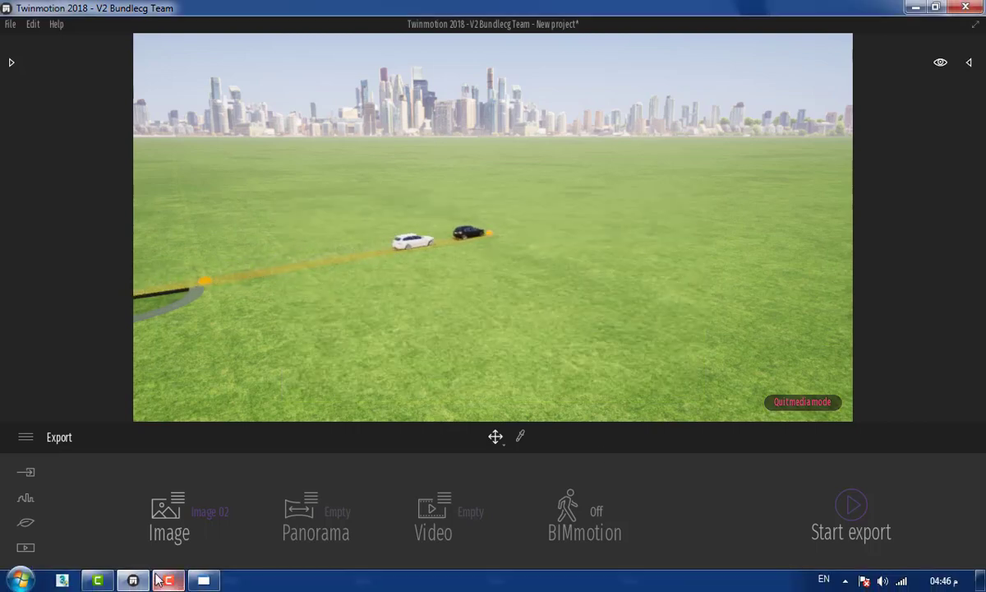
pyautogui.click(20, 580)
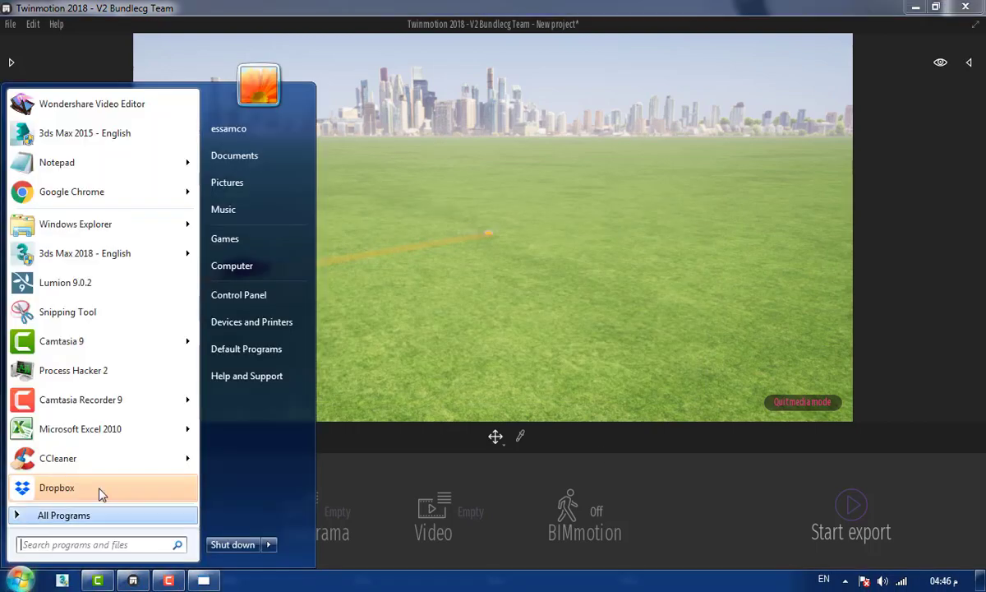
pyautogui.click(231, 266)
pyautogui.click(107, 140)
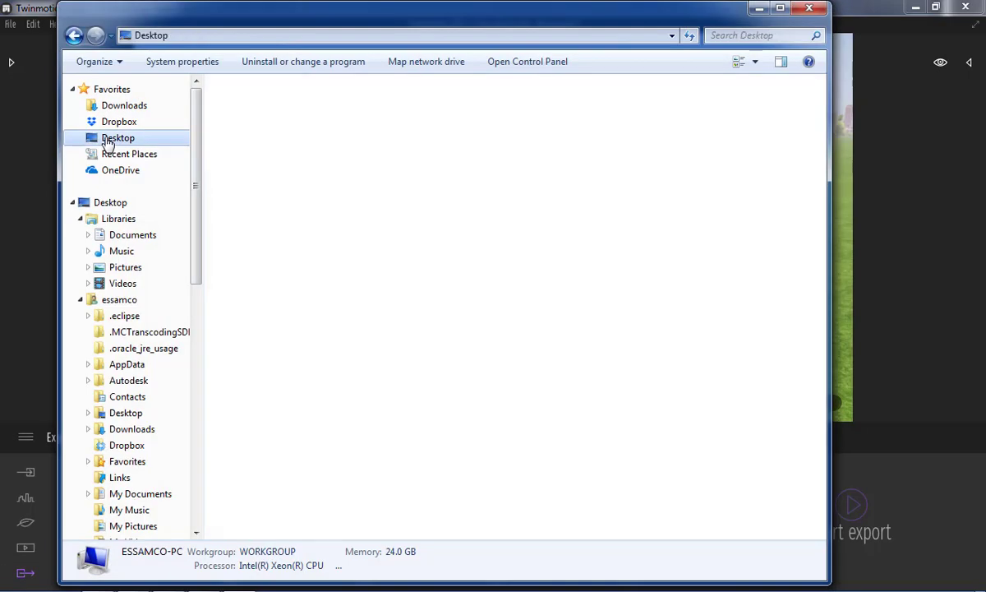
pyautogui.click(553, 394)
pyautogui.scroll(-5, 553, 395)
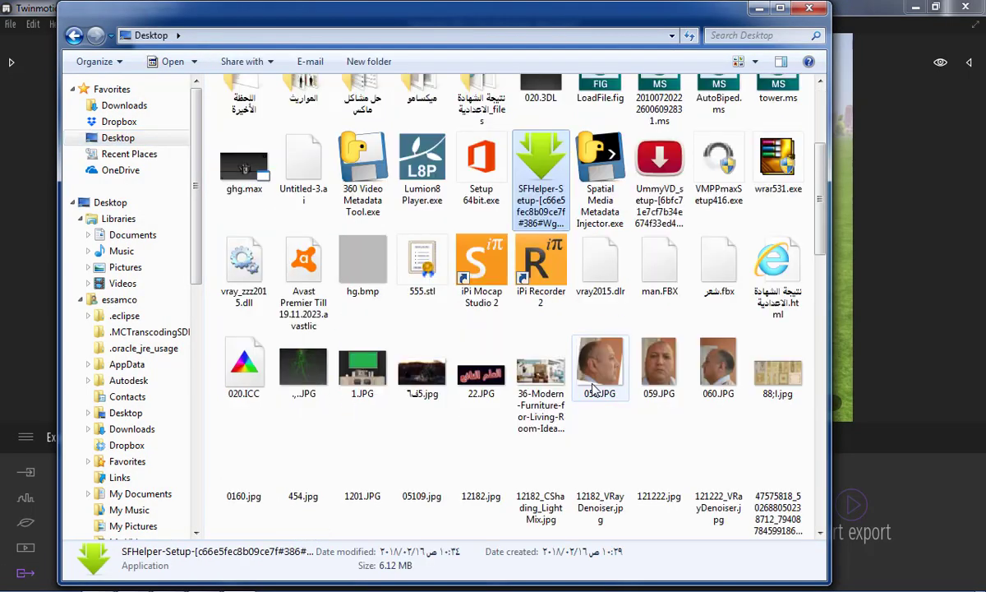
pyautogui.scroll(-10, 601, 387)
pyautogui.scroll(3, 466, 349)
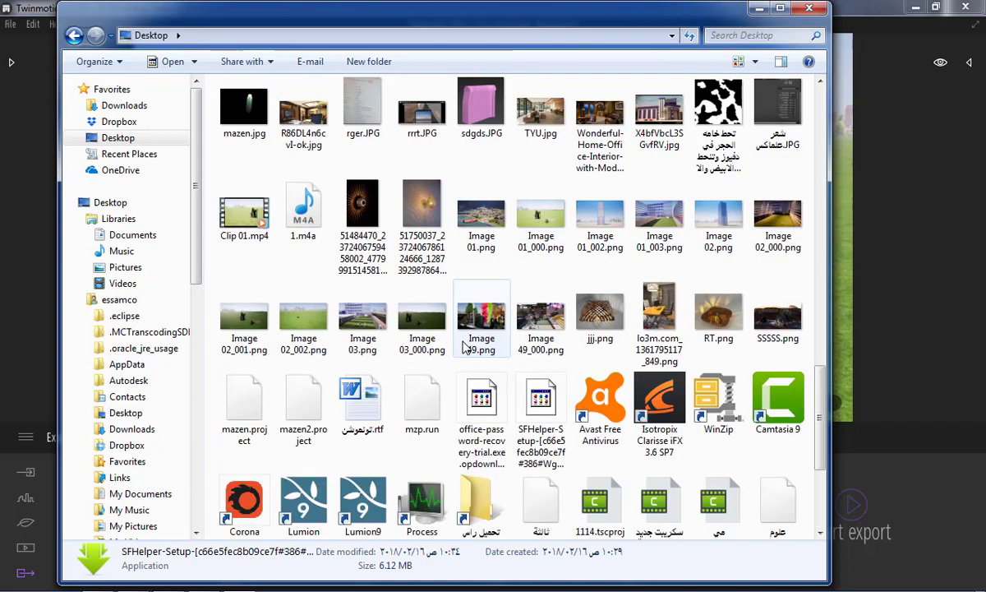
pyautogui.doubleClick(311, 323)
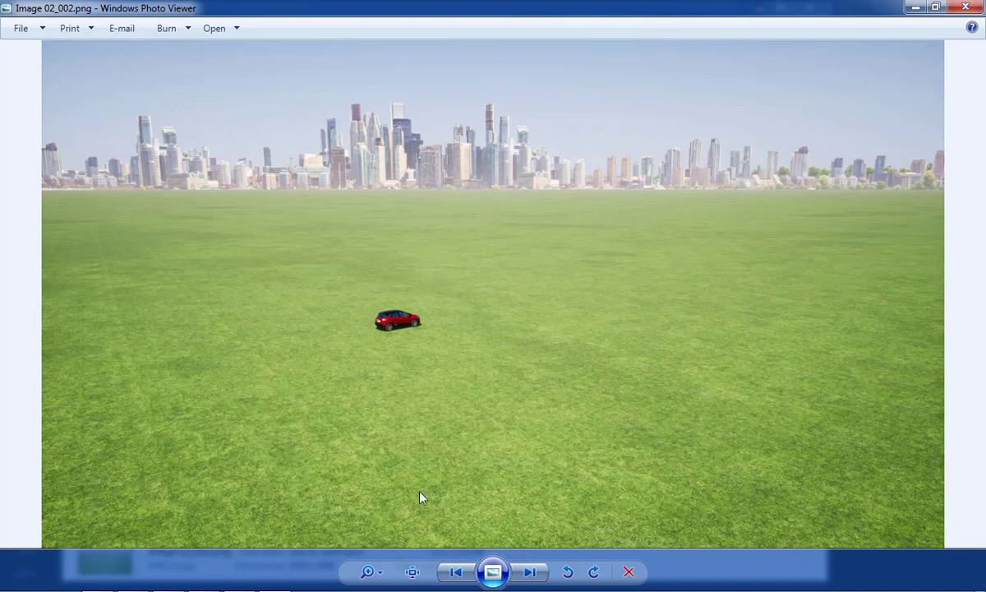
pyautogui.click(968, 11)
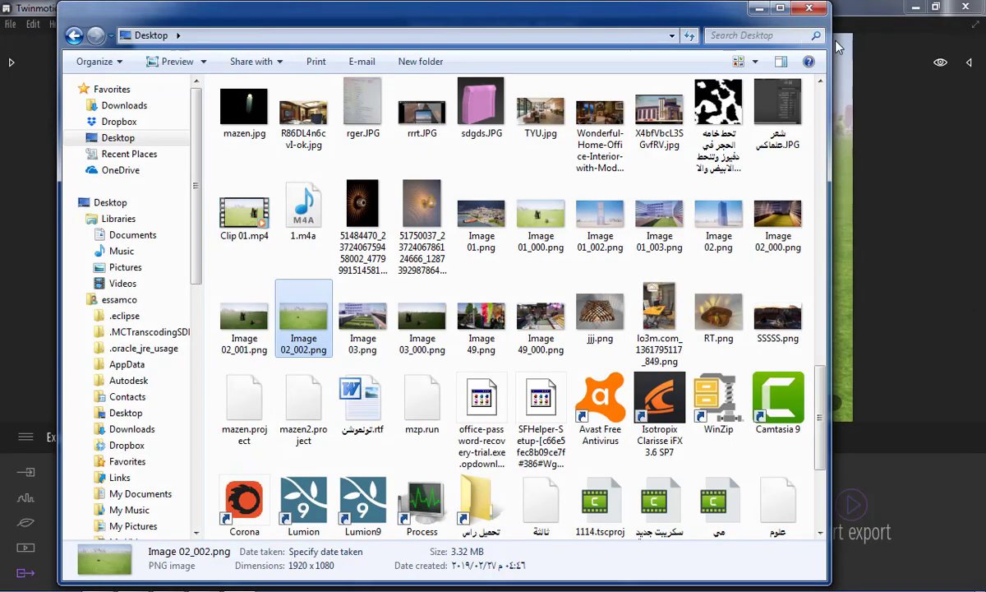
pyautogui.click(758, 8)
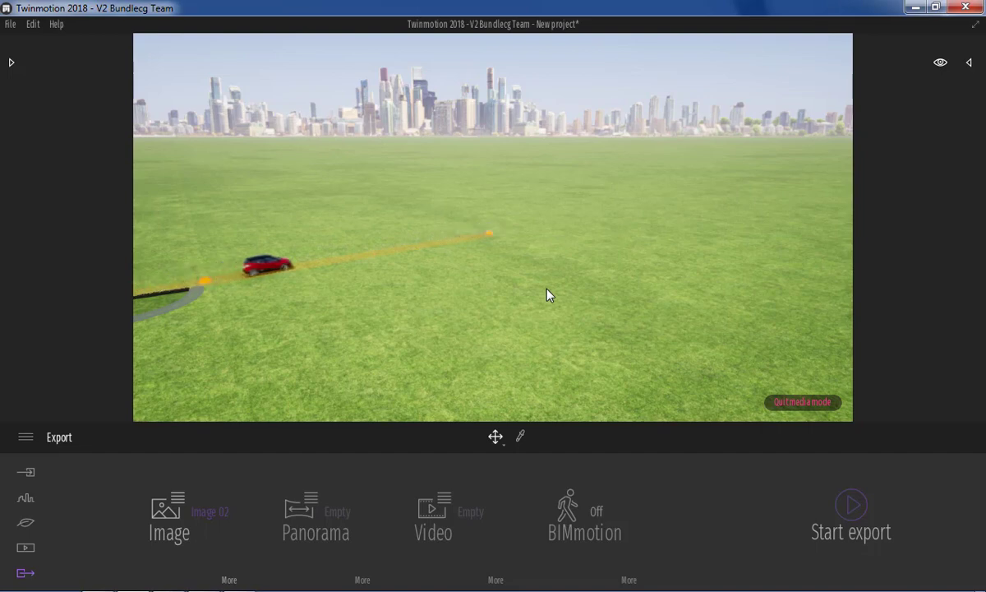
# - Create three panorama views, Panorama 01, Panorama 02 and Panorama 03
pyautogui.click(18, 547)
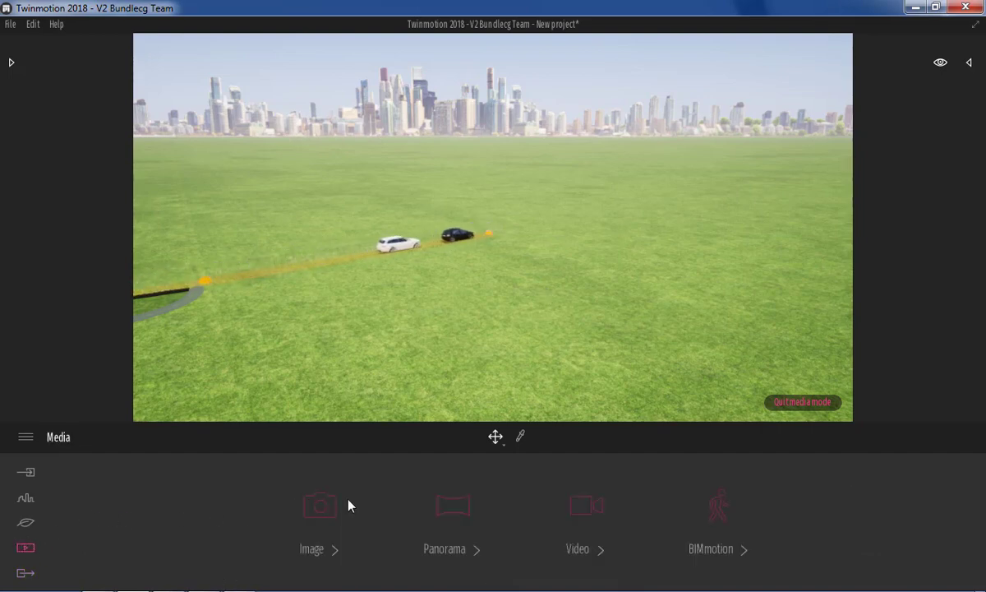
pyautogui.click(457, 516)
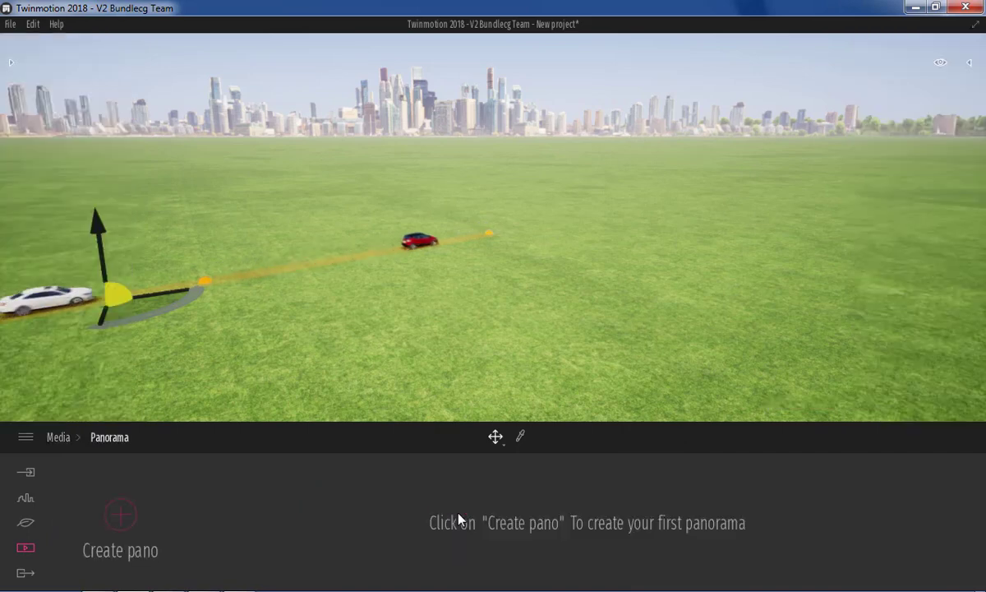
pyautogui.click(122, 518)
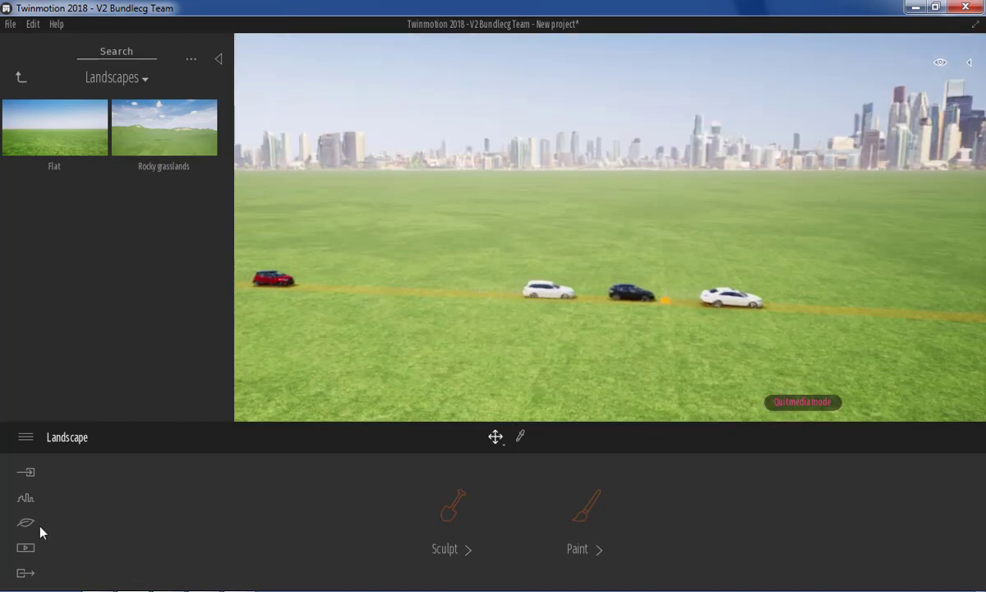
pyautogui.click(30, 550)
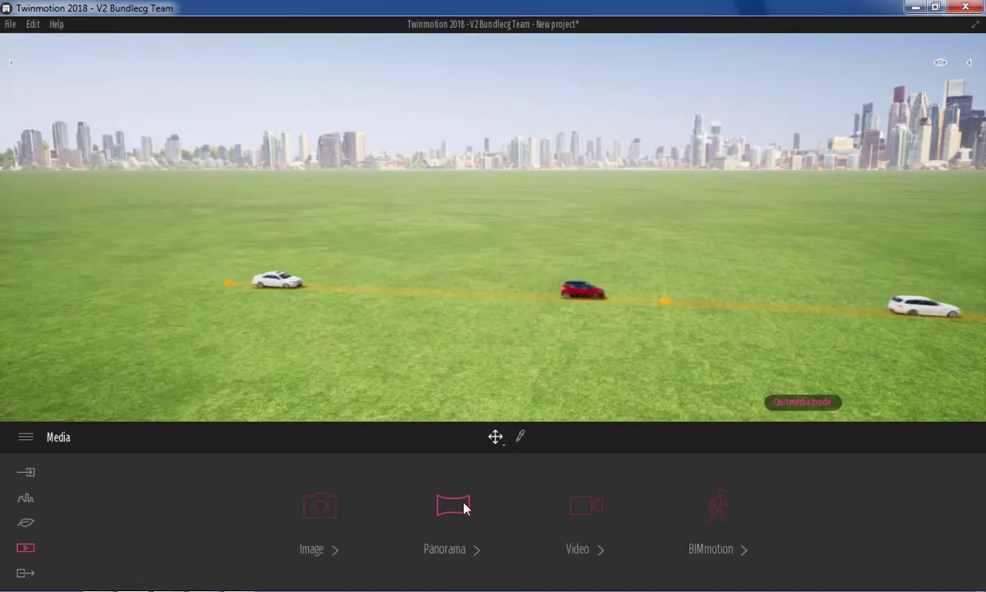
pyautogui.click(463, 507)
pyautogui.click(120, 522)
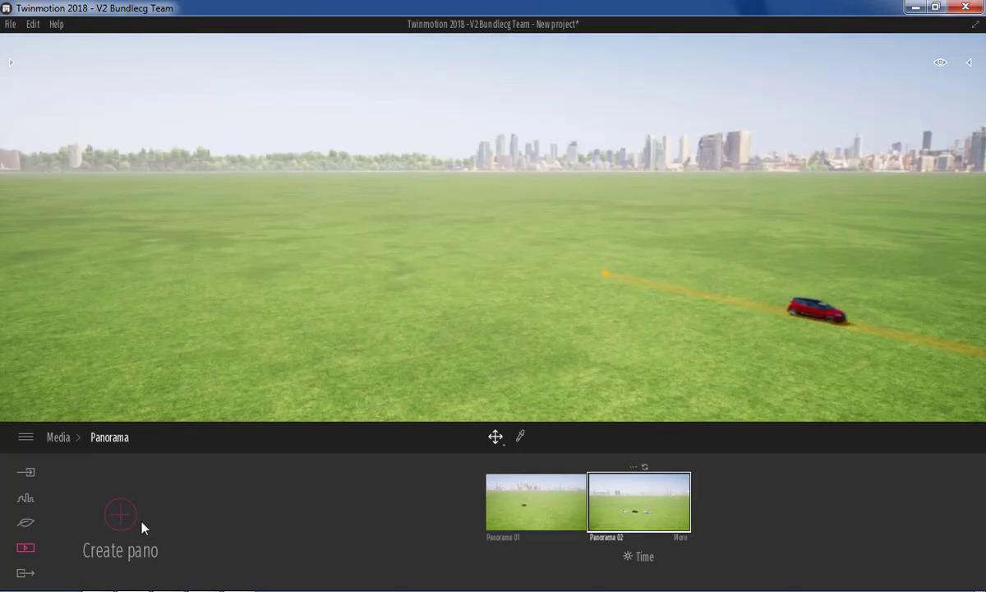
pyautogui.click(124, 518)
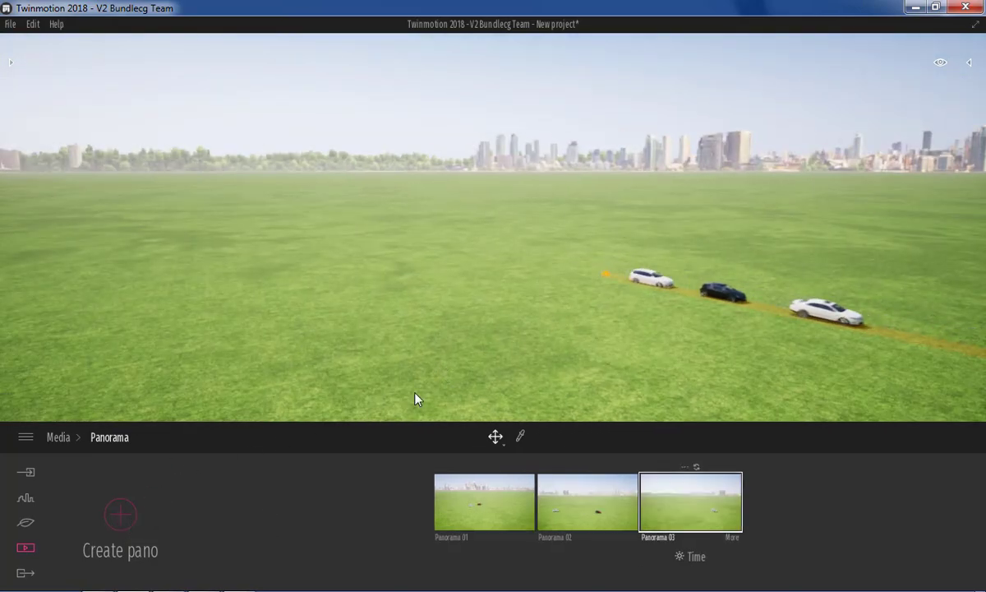
# - Mark Panorama 02 and Panorama 03 for panorama export
pyautogui.click(25, 573)
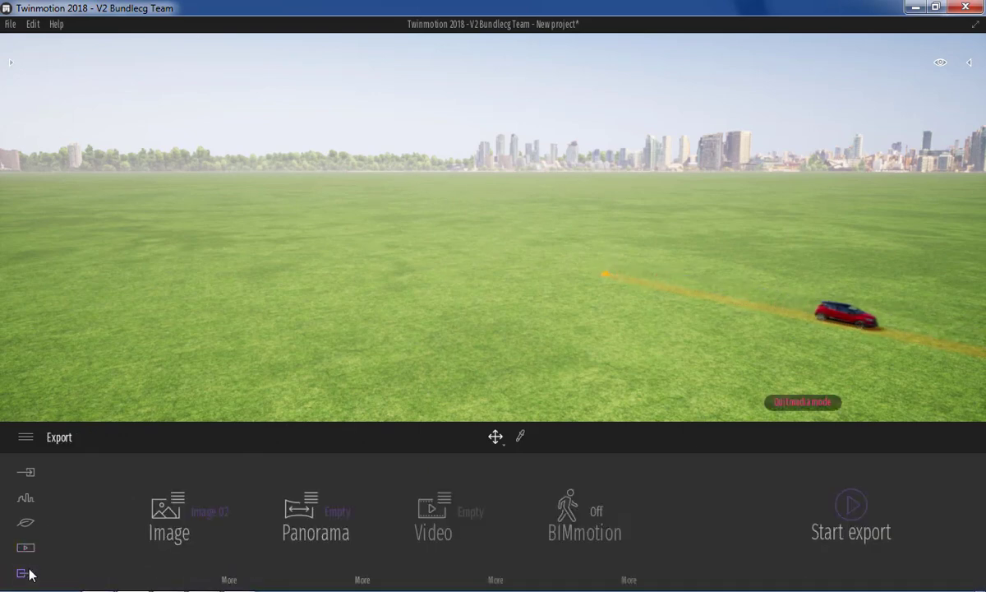
pyautogui.click(312, 501)
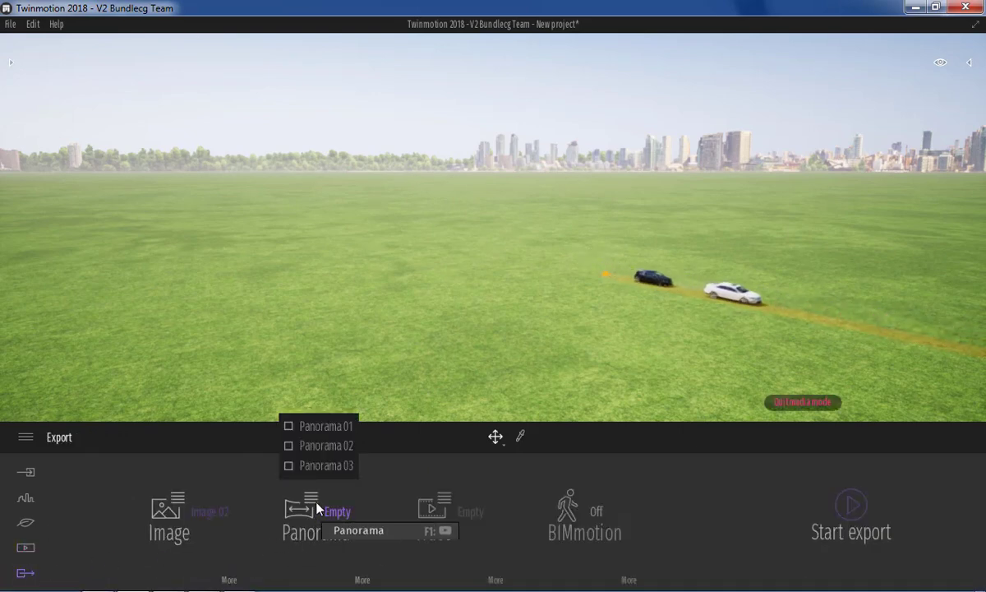
pyautogui.click(325, 448)
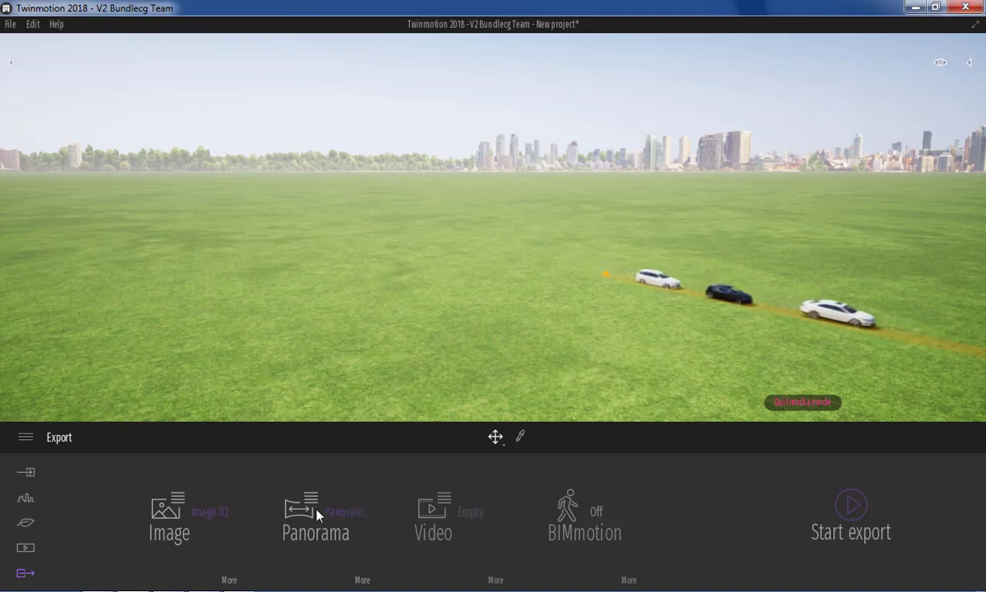
pyautogui.click(305, 448)
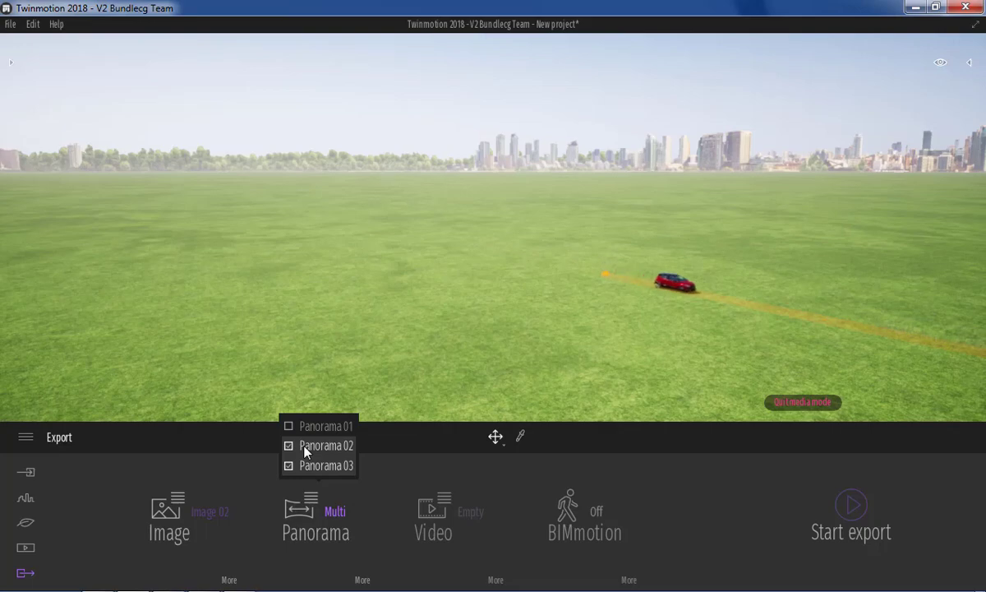
pyautogui.click(351, 463)
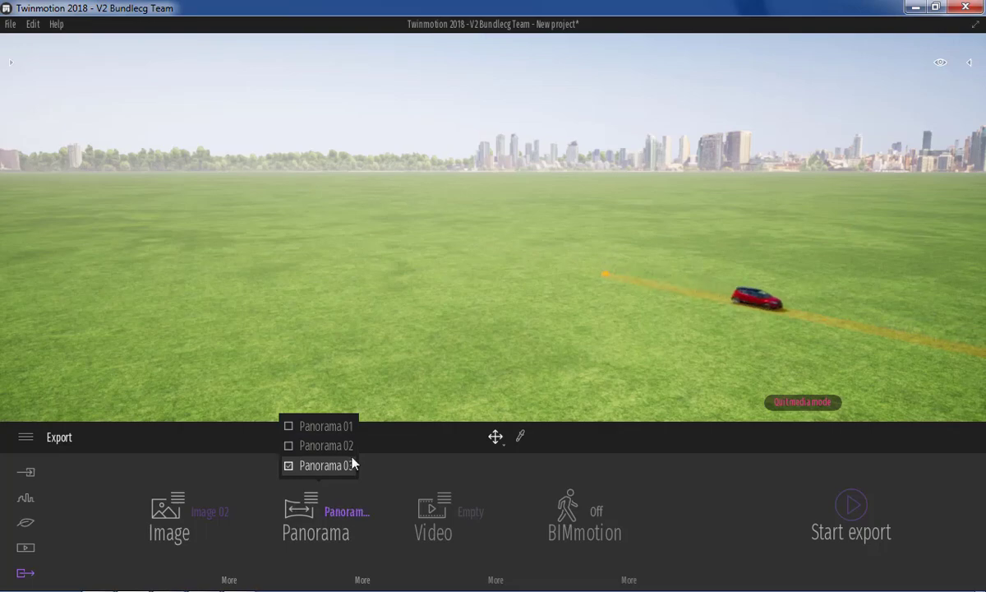
# - Export the chosen panorama to the Desktop folder and let the export finish
pyautogui.click(852, 507)
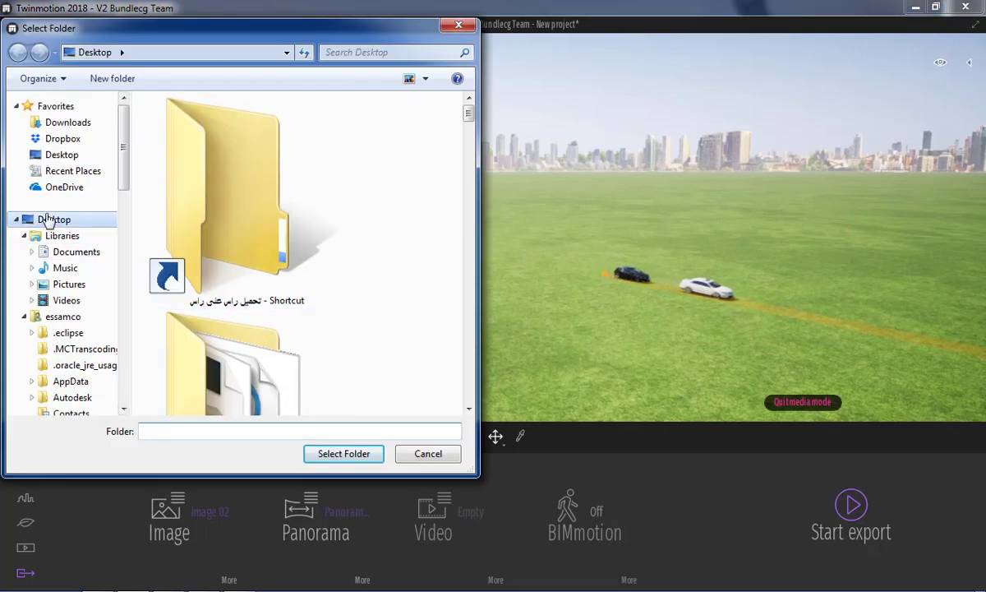
pyautogui.click(351, 451)
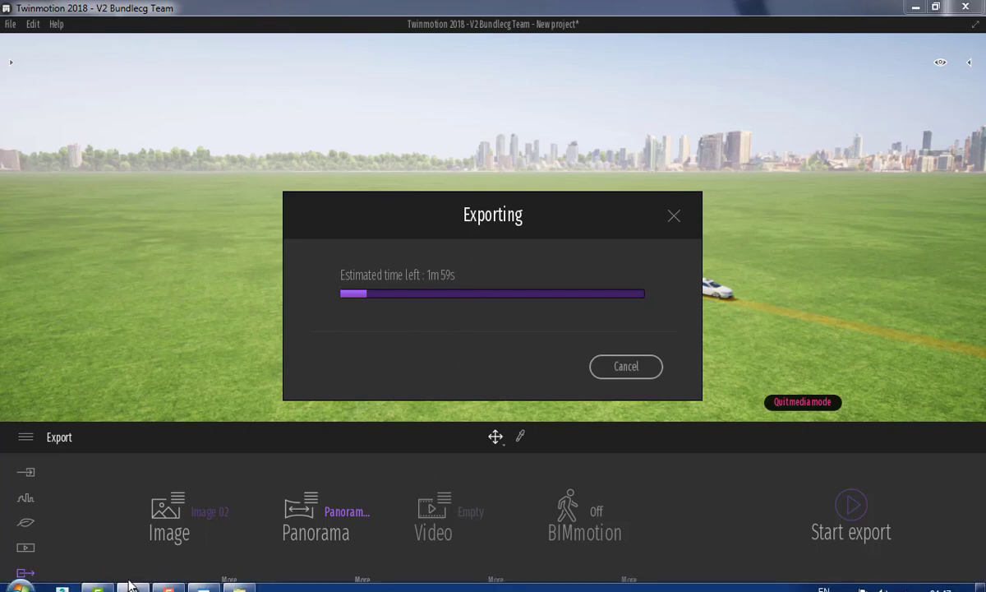
pyautogui.click(169, 580)
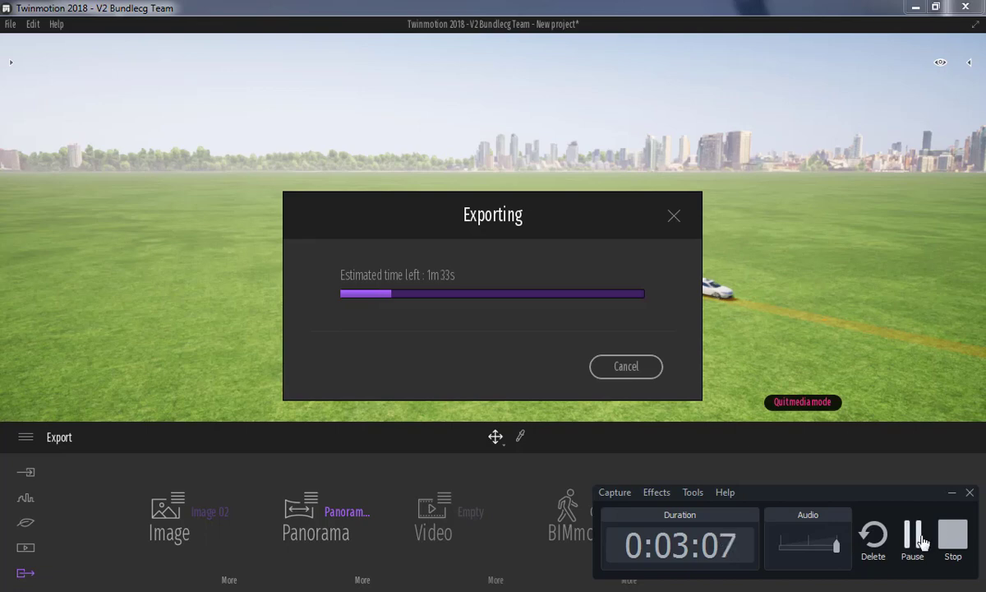
pyautogui.click(914, 536)
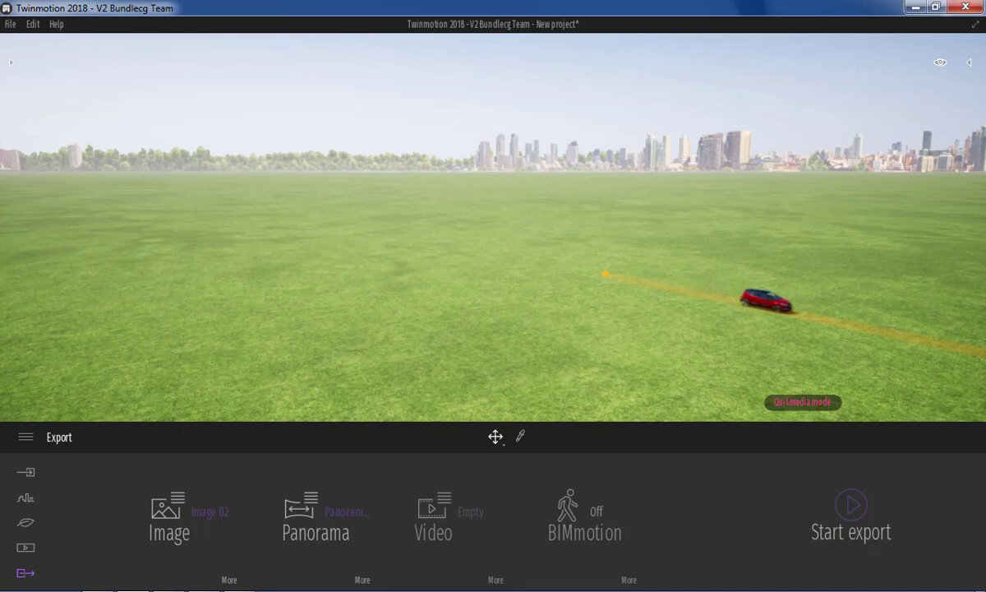
# - Open Image 02_003.png and Panorama 03.png from the Desktop folder in Photo Viewer
pyautogui.click(239, 581)
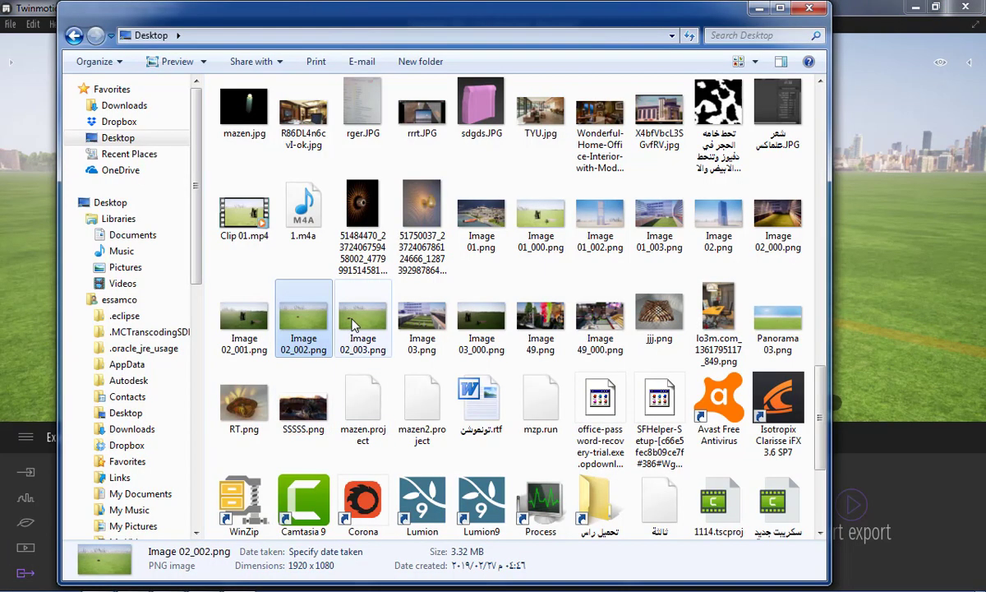
pyautogui.doubleClick(354, 323)
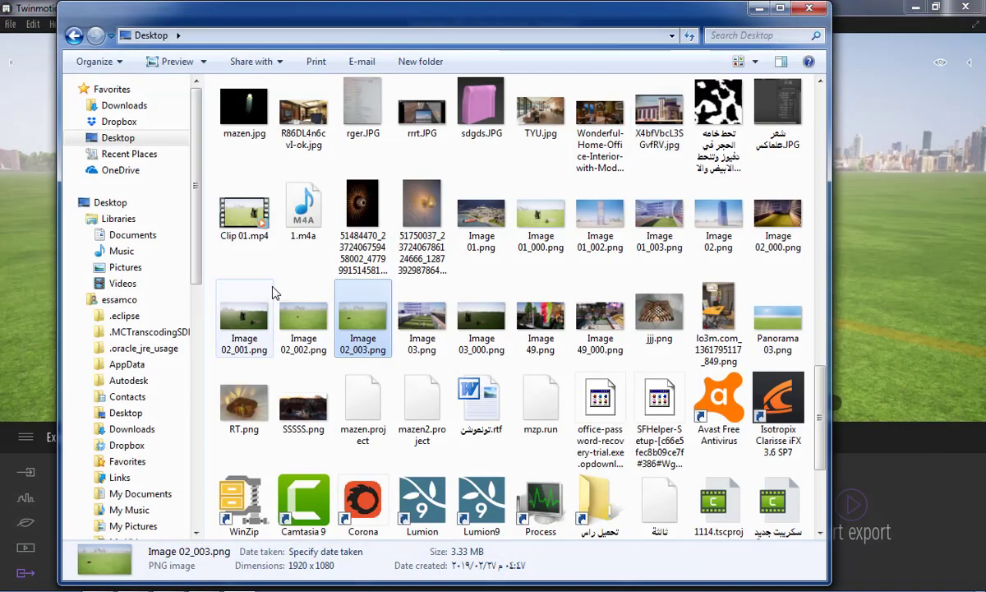
pyautogui.click(785, 328)
pyautogui.doubleClick(785, 327)
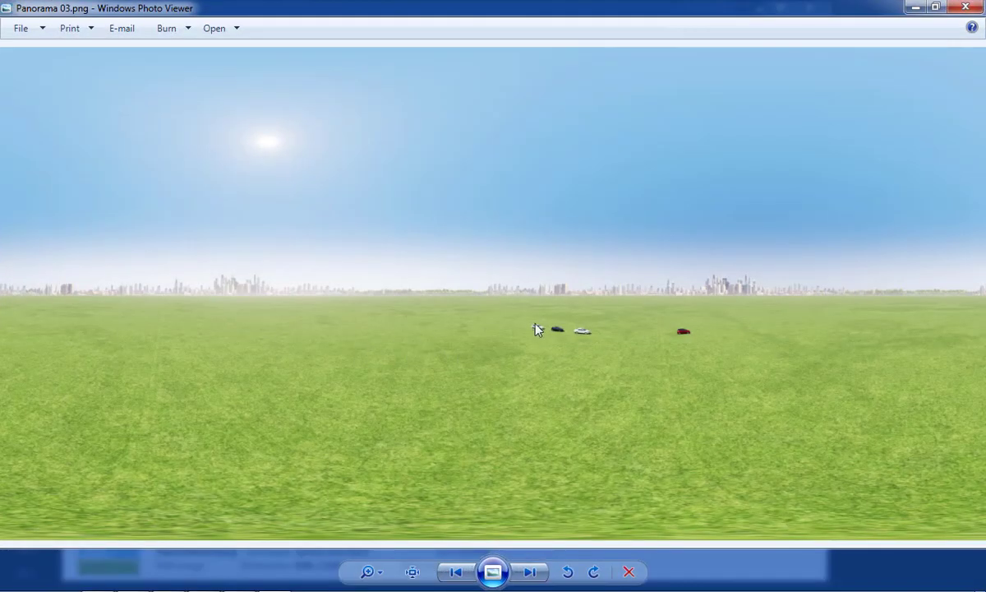
# - Zoom into Panorama 03.png and pan around to inspect the cars
pyautogui.scroll(3, 573, 339)
pyautogui.scroll(3, 573, 339)
pyautogui.moveTo(654, 329)
pyautogui.mouseDown()
pyautogui.moveTo(477, 329)
pyautogui.moveTo(897, 304)
pyautogui.moveTo(443, 286)
pyautogui.moveTo(715, 275)
pyautogui.moveTo(493, 313)
pyautogui.moveTo(334, 310)
pyautogui.moveTo(678, 286)
pyautogui.moveTo(427, 328)
pyautogui.mouseUp()
pyautogui.scroll(-3, 444, 317)
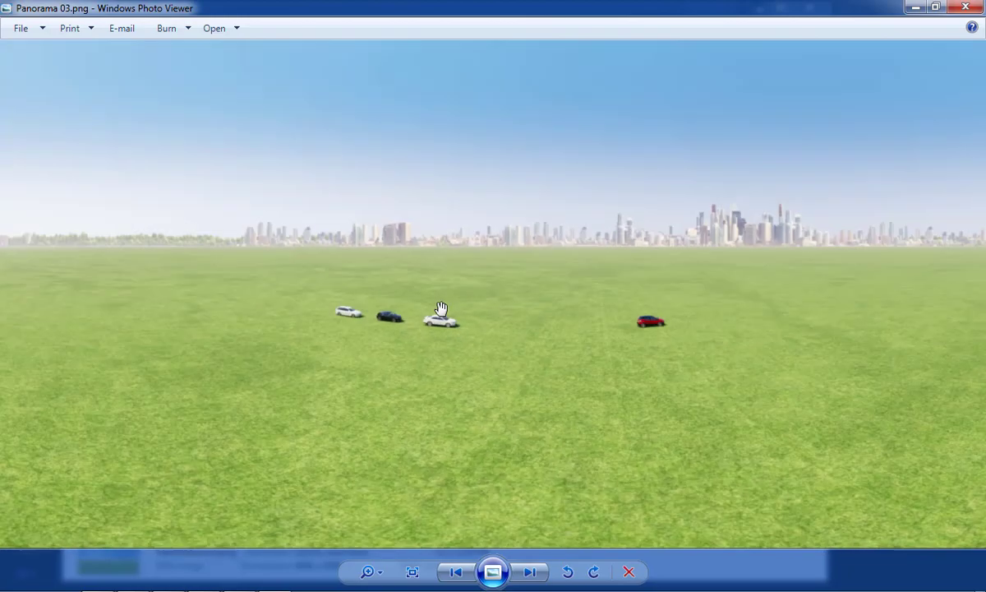
pyautogui.scroll(-2, 444, 317)
pyautogui.scroll(2, 590, 324)
pyautogui.scroll(1, 694, 327)
pyautogui.scroll(2, 623, 335)
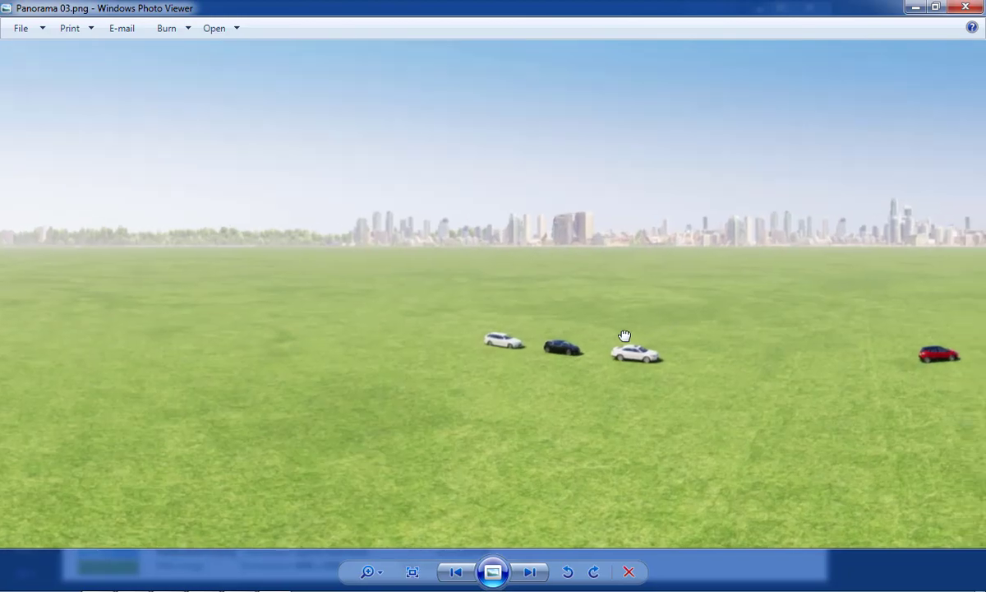
pyautogui.moveTo(623, 335)
pyautogui.mouseDown()
pyautogui.moveTo(358, 378)
pyautogui.moveTo(488, 316)
pyautogui.mouseUp()
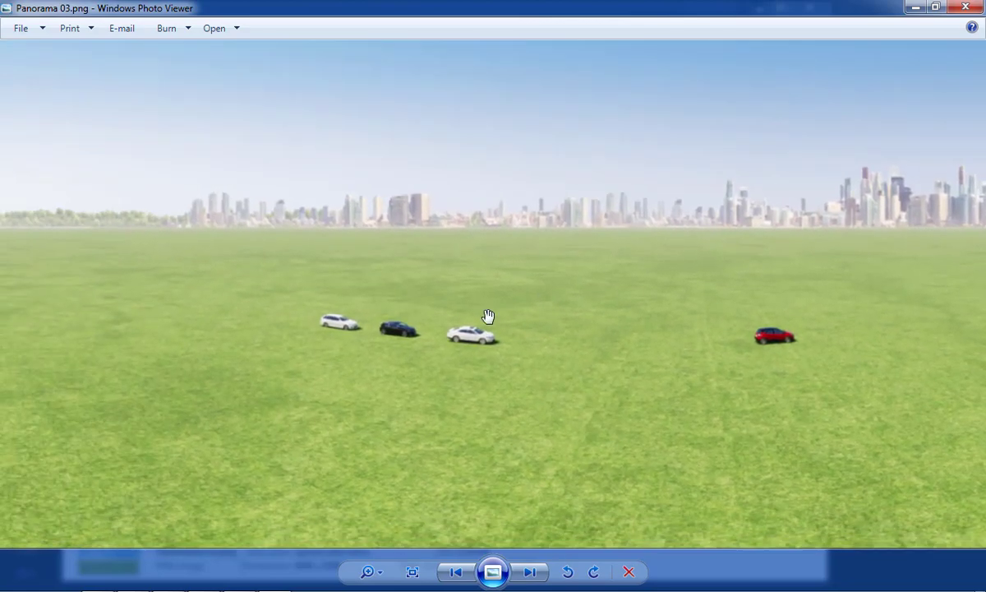
pyautogui.moveTo(481, 270); pyautogui.dragTo(235, 334)
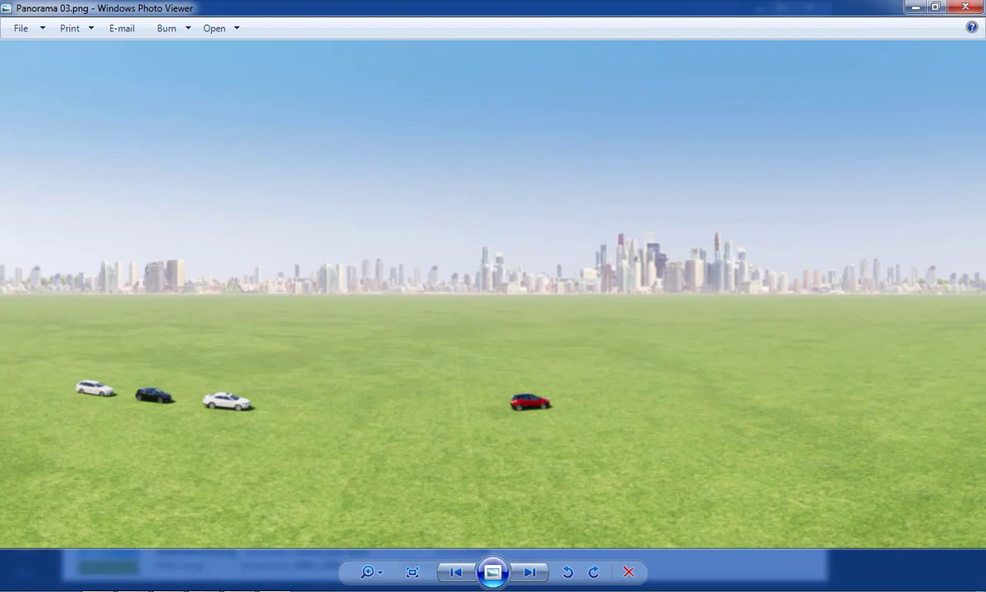
# - Close Photo Viewer, minimise the Desktop folder and go to Twinmotion's Video media section
pyautogui.click(966, 8)
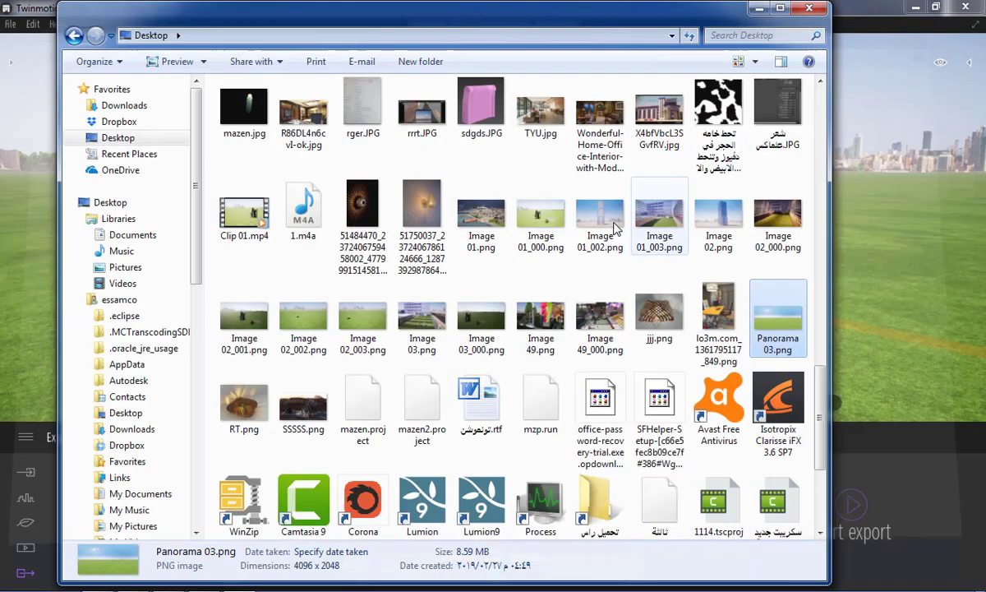
pyautogui.click(756, 9)
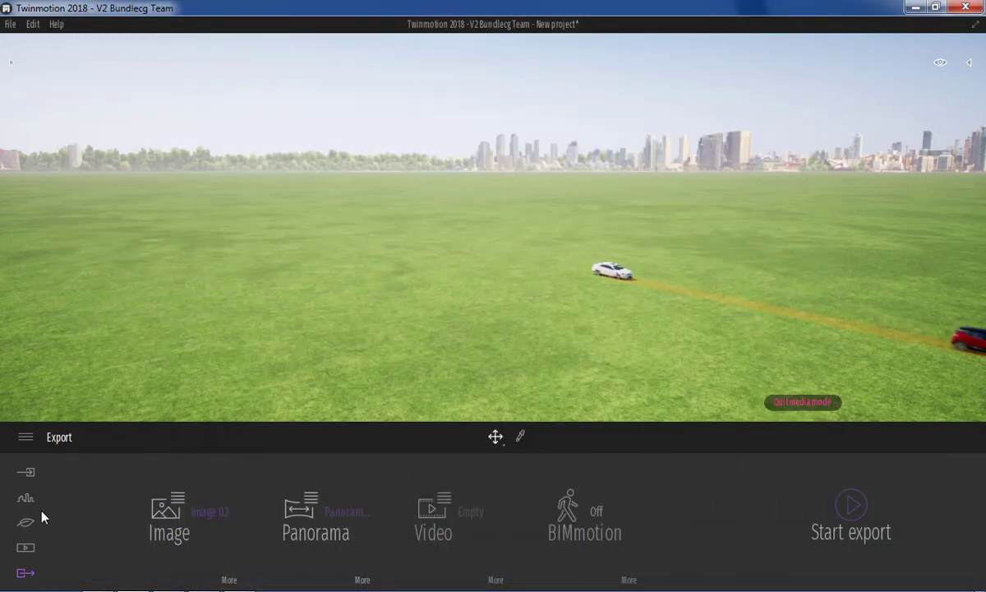
pyautogui.click(25, 547)
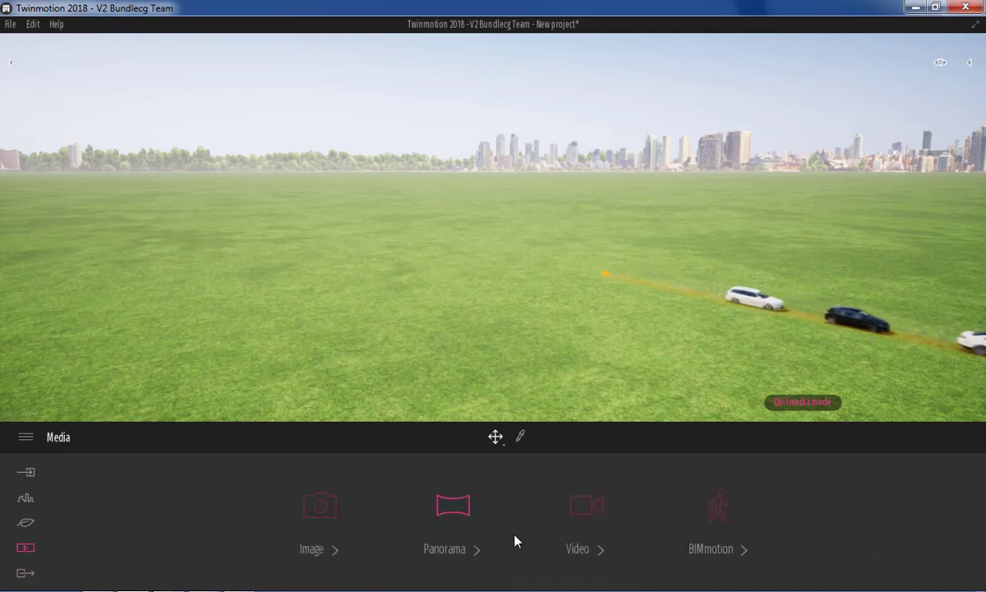
pyautogui.click(580, 515)
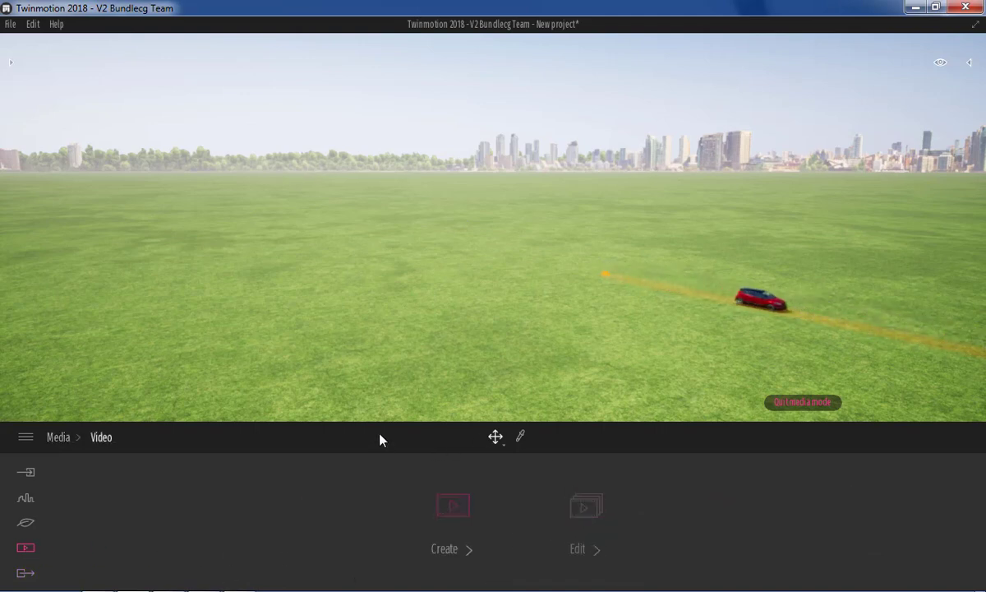
# - Build Clip 01 from three camera keyframes framing the cars, then play it back
pyautogui.click(454, 508)
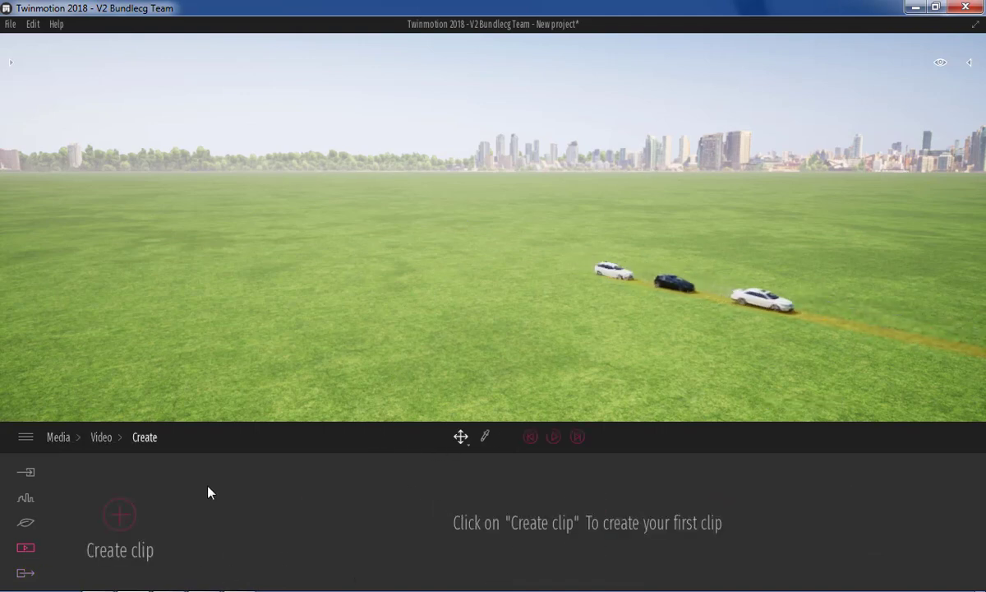
pyautogui.click(117, 516)
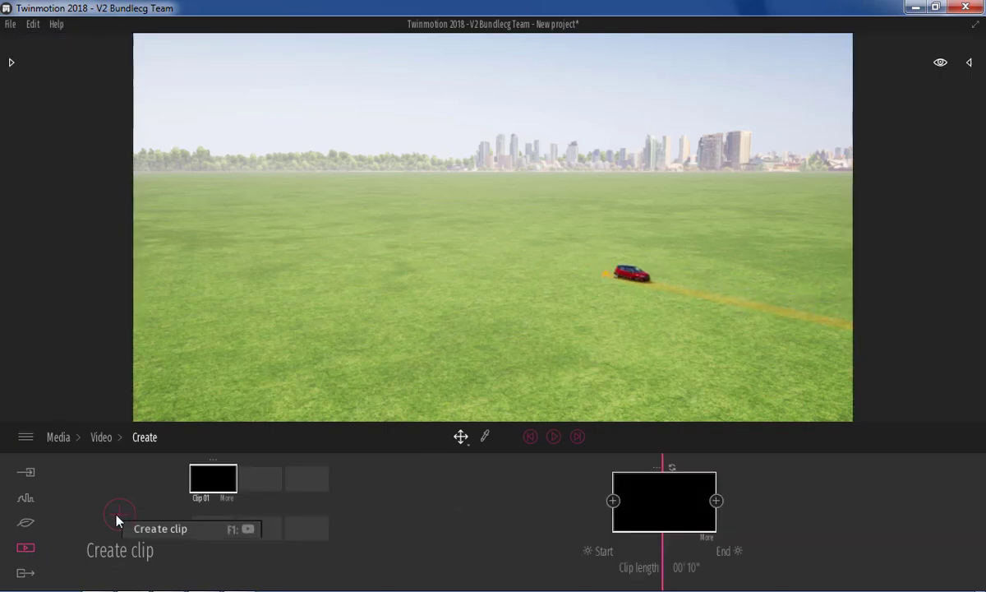
pyautogui.moveTo(711, 318)
pyautogui.mouseDown(button='right')
pyautogui.moveTo(691, 313)
pyautogui.moveTo(332, 356)
pyautogui.mouseUp(button='right')
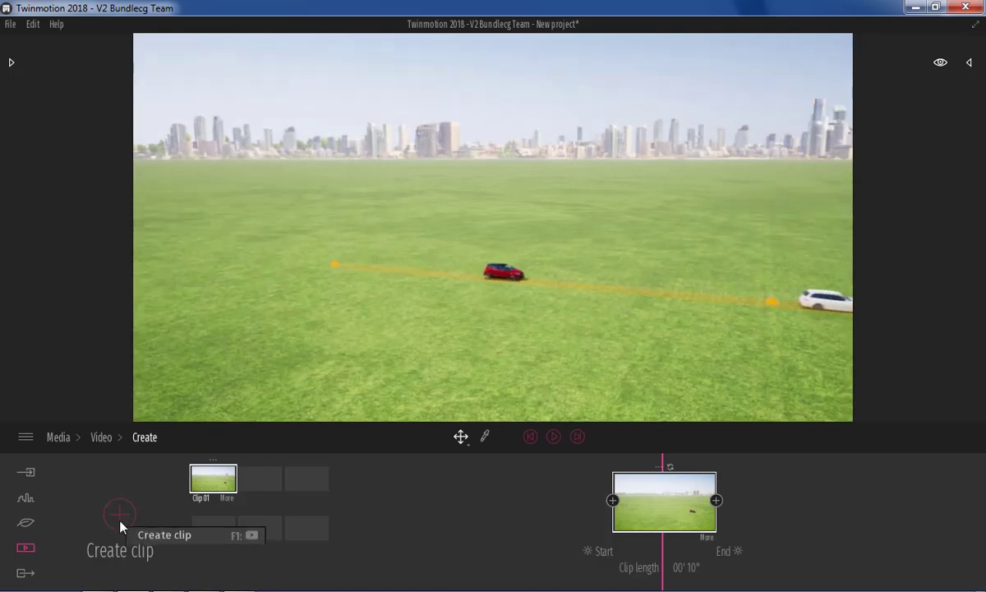
pyautogui.click(716, 502)
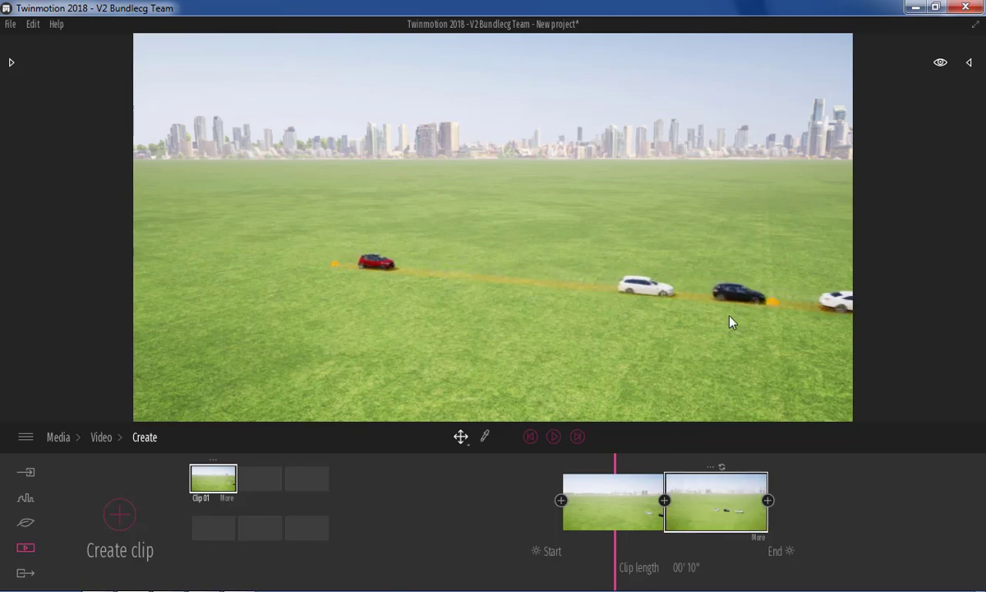
pyautogui.moveTo(730, 323); pyautogui.dragTo(723, 329, button='right')
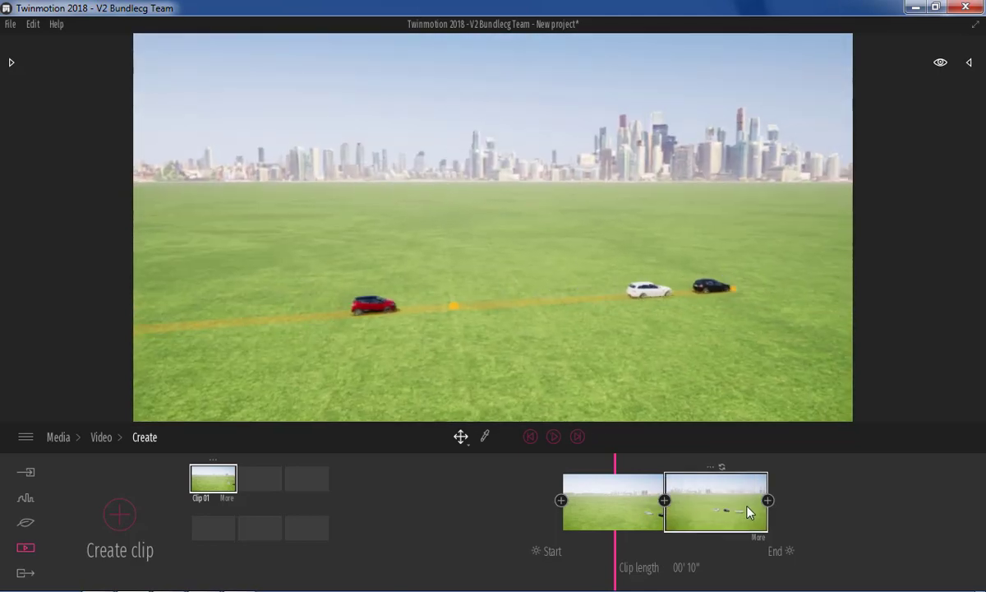
pyautogui.click(768, 500)
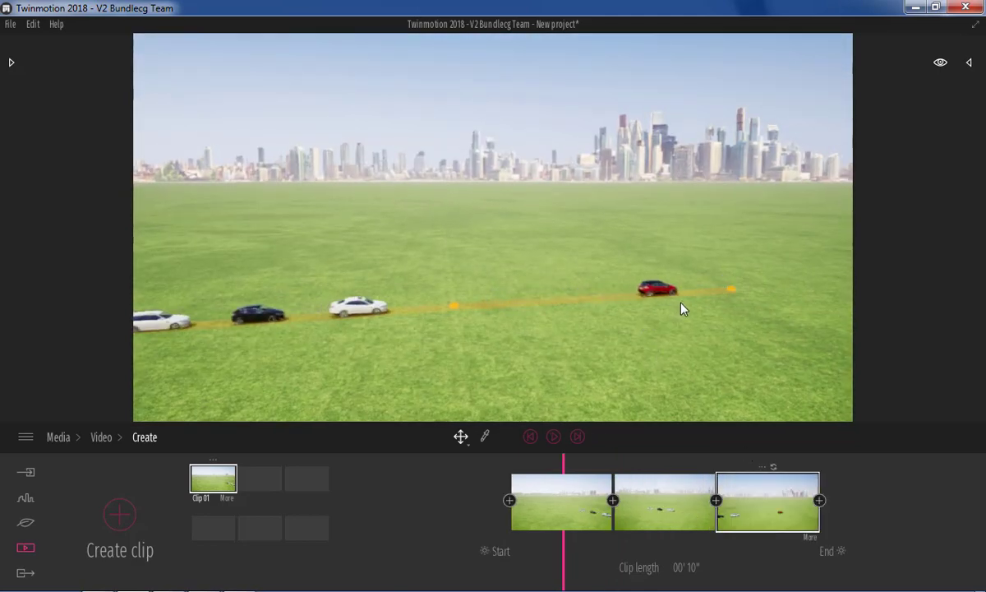
pyautogui.moveTo(723, 312); pyautogui.dragTo(749, 305, button='right')
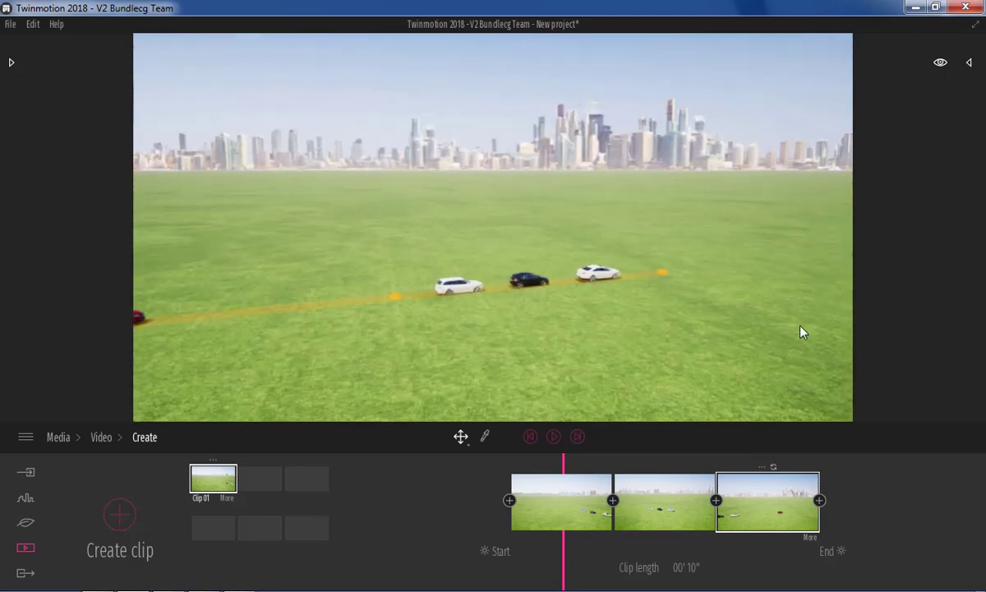
pyautogui.click(555, 443)
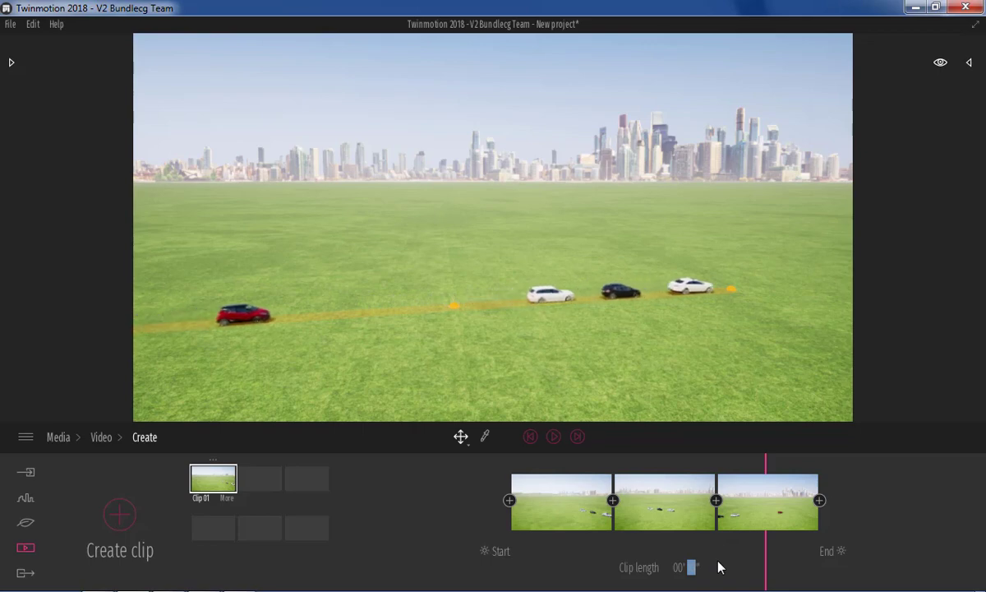
# - Set Clip 01 to 5 seconds, re-aim its first keyframe at grass and skyline, and replay
pyautogui.write('05')
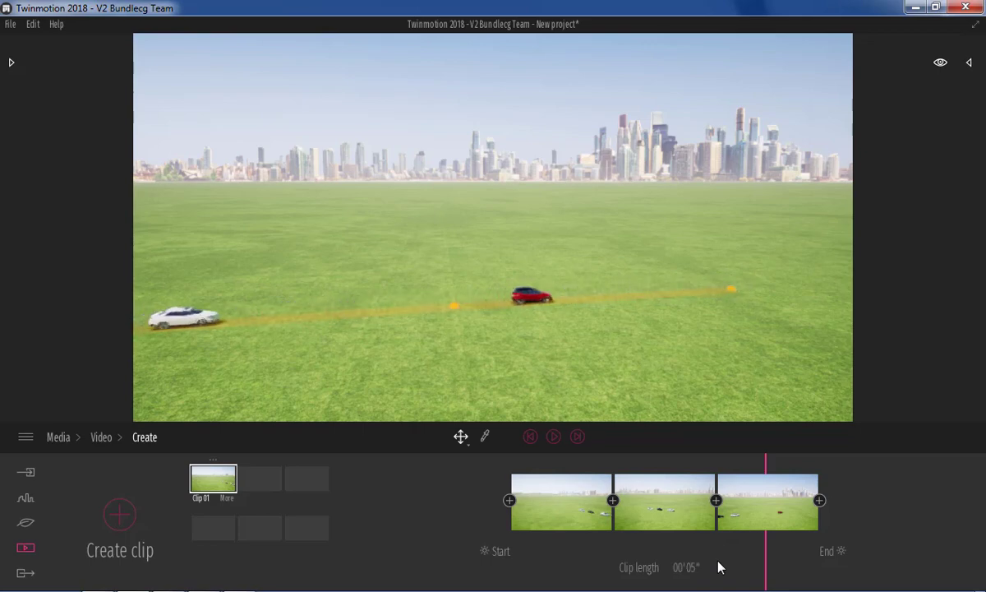
pyautogui.click(553, 437)
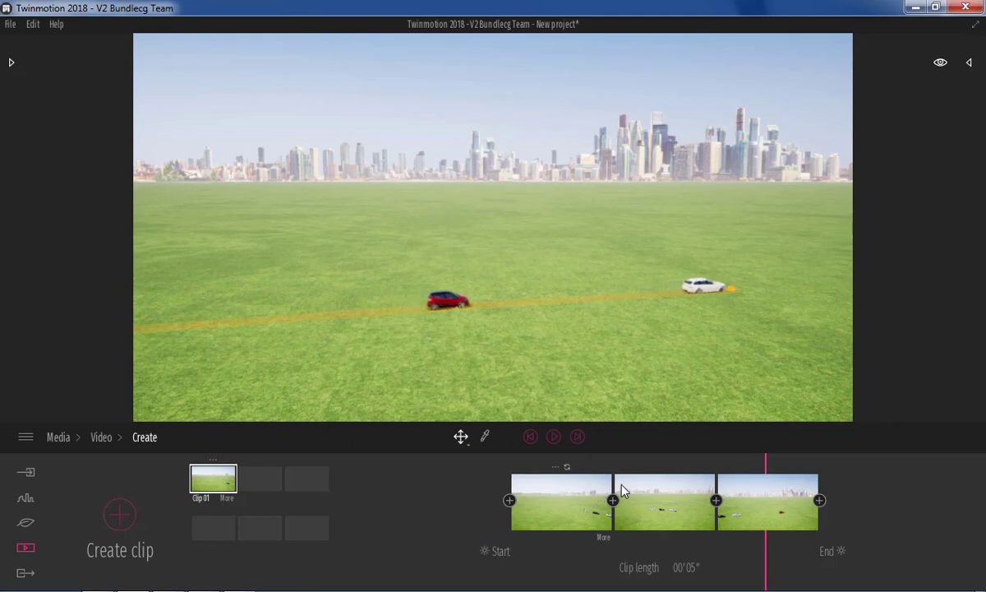
pyautogui.click(561, 503)
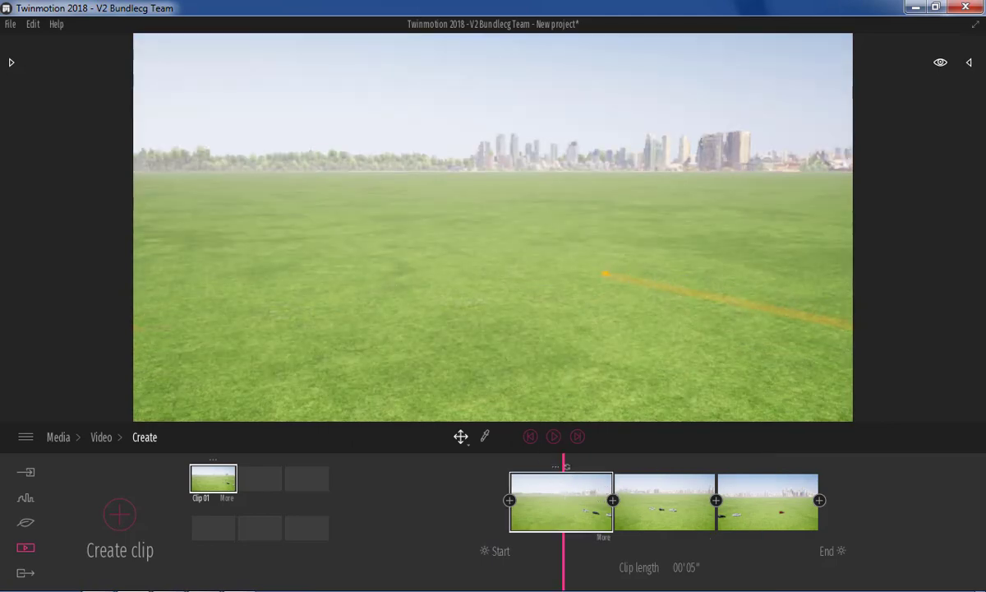
pyautogui.moveTo(493, 247); pyautogui.dragTo(548, 248, button='right')
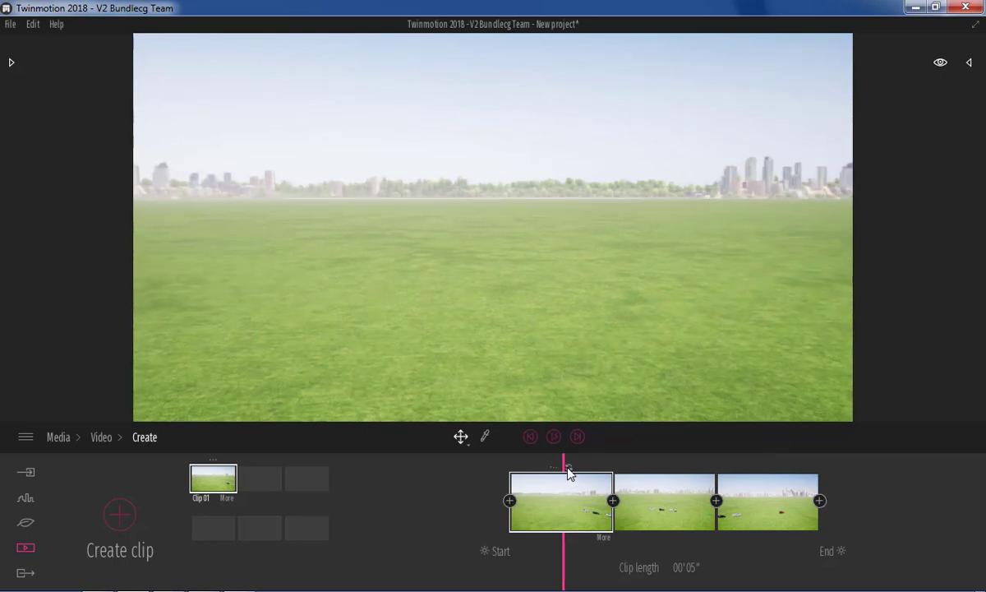
pyautogui.click(567, 468)
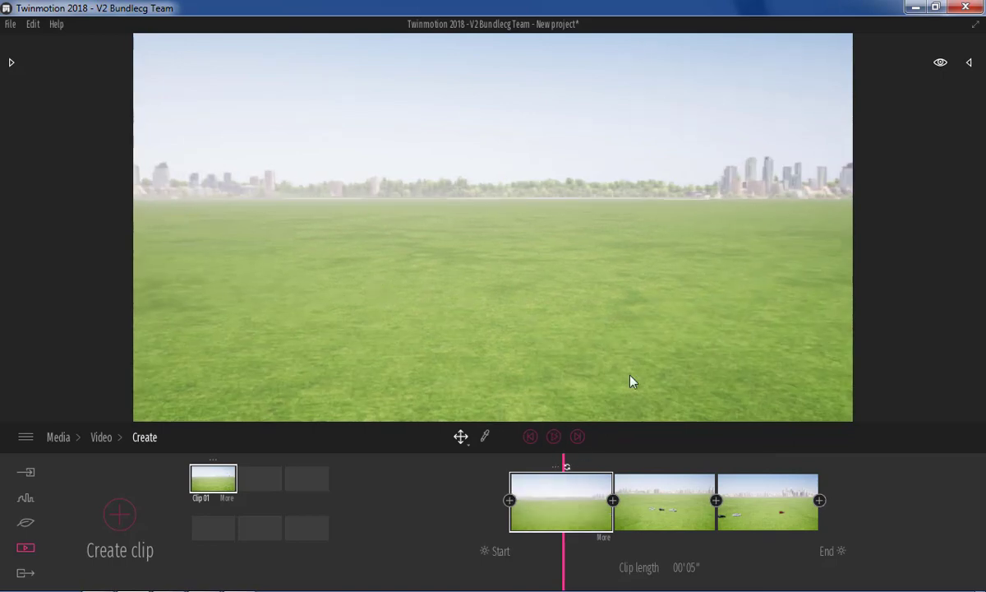
pyautogui.click(554, 438)
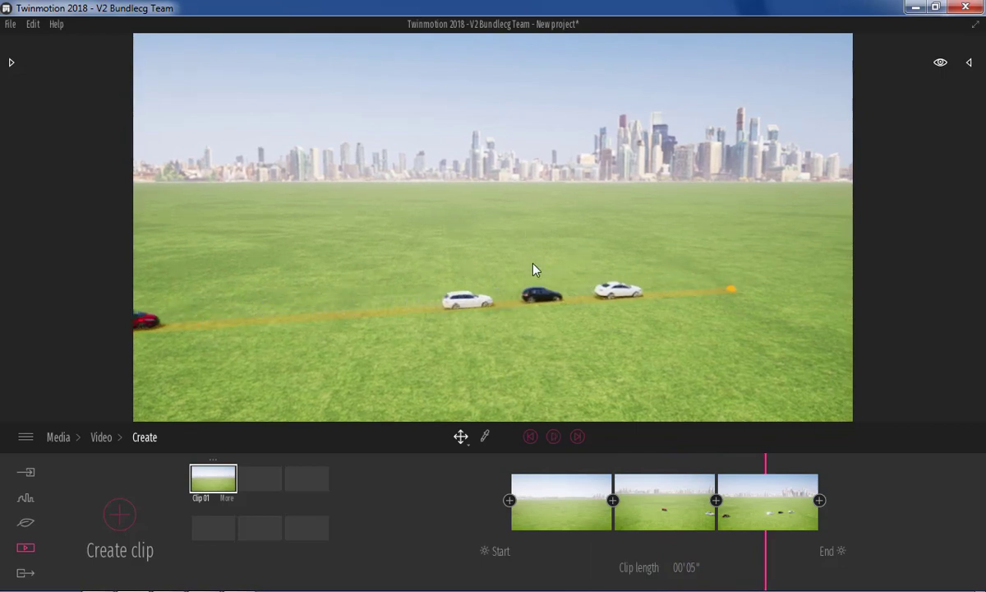
# - Tick Clip 01 for video export, start exporting to the Desktop, then cancel it
pyautogui.click(25, 573)
pyautogui.click(443, 518)
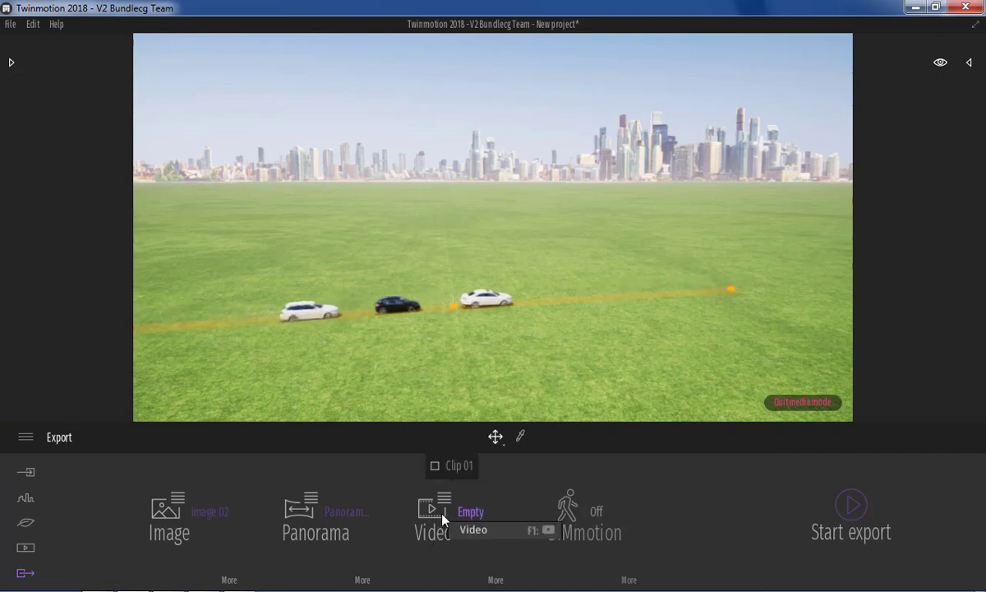
pyautogui.click(446, 468)
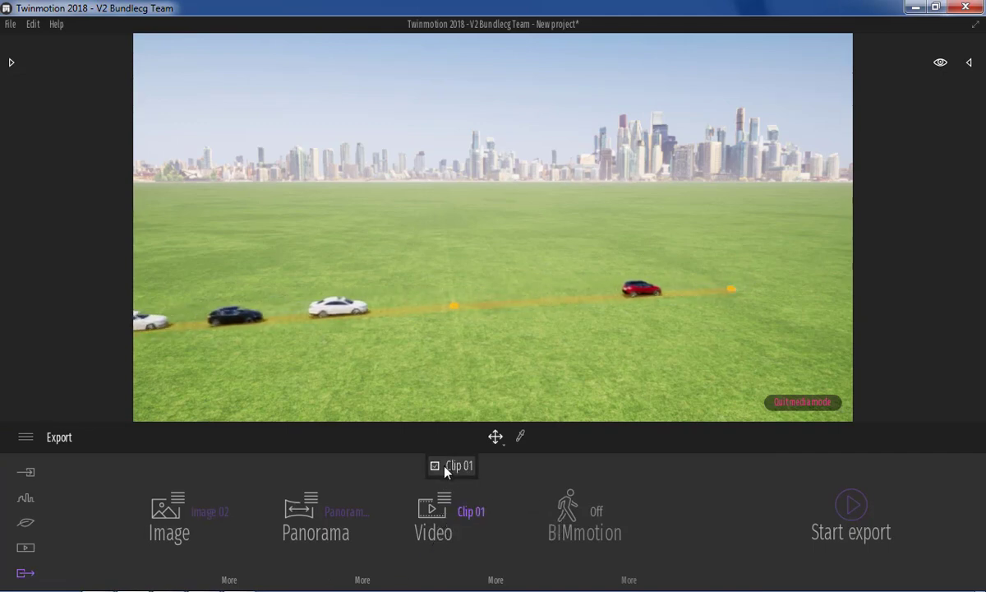
pyautogui.click(859, 505)
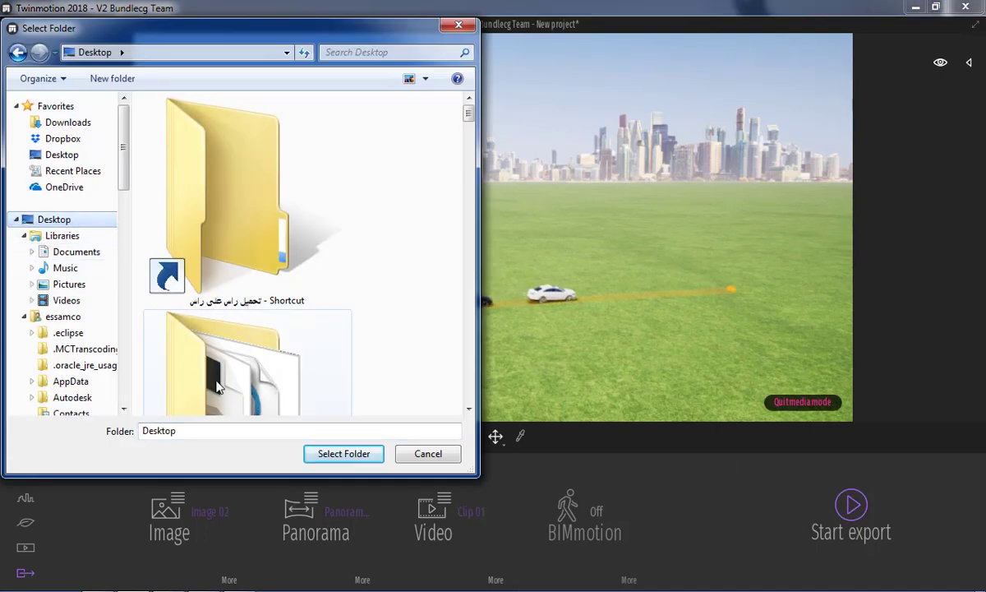
pyautogui.click(343, 454)
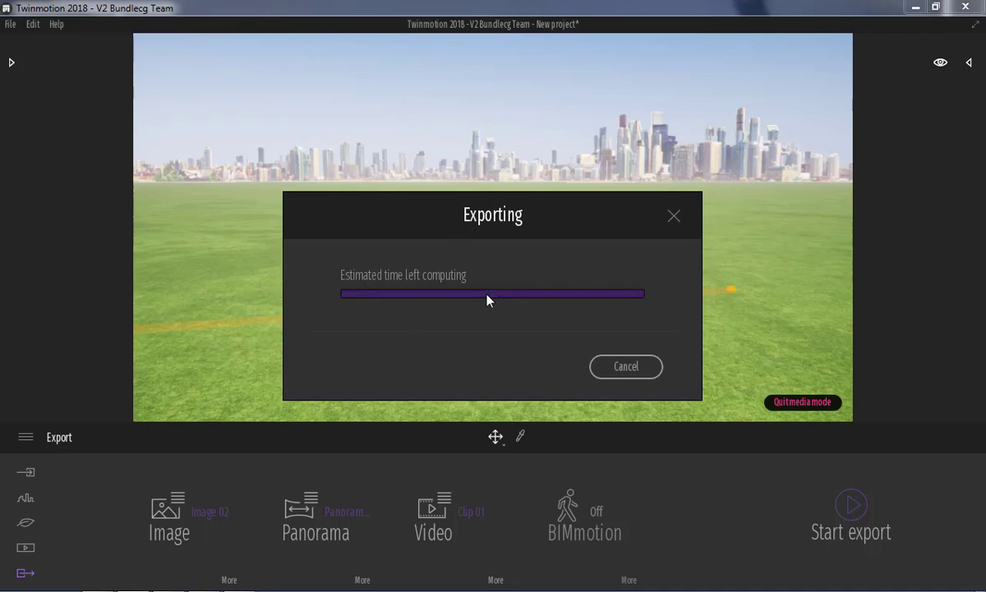
pyautogui.click(630, 369)
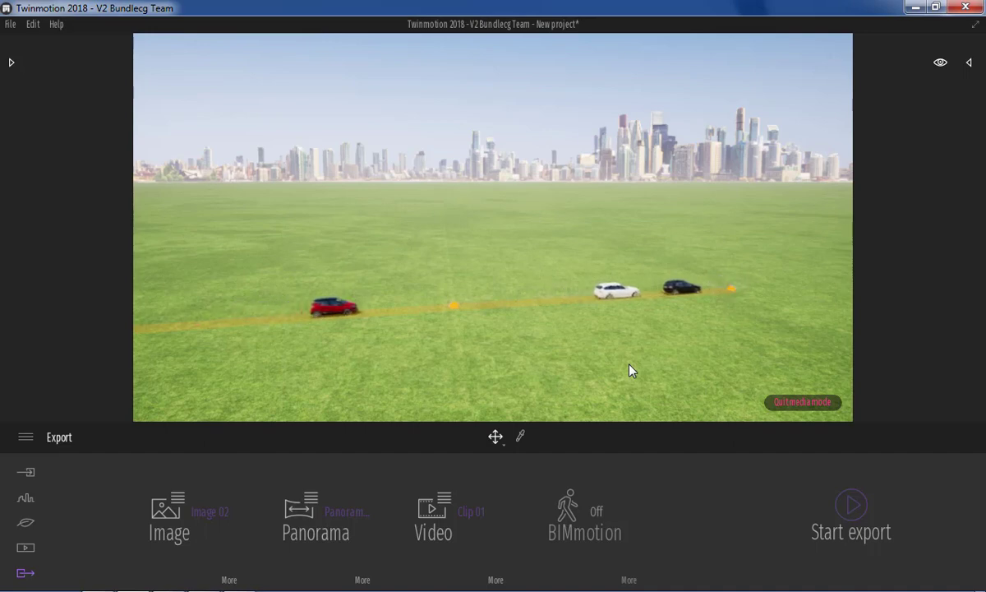
# - Untick Panorama 03 and Image 02 from the export, keeping only Clip 01 selected
pyautogui.click(333, 513)
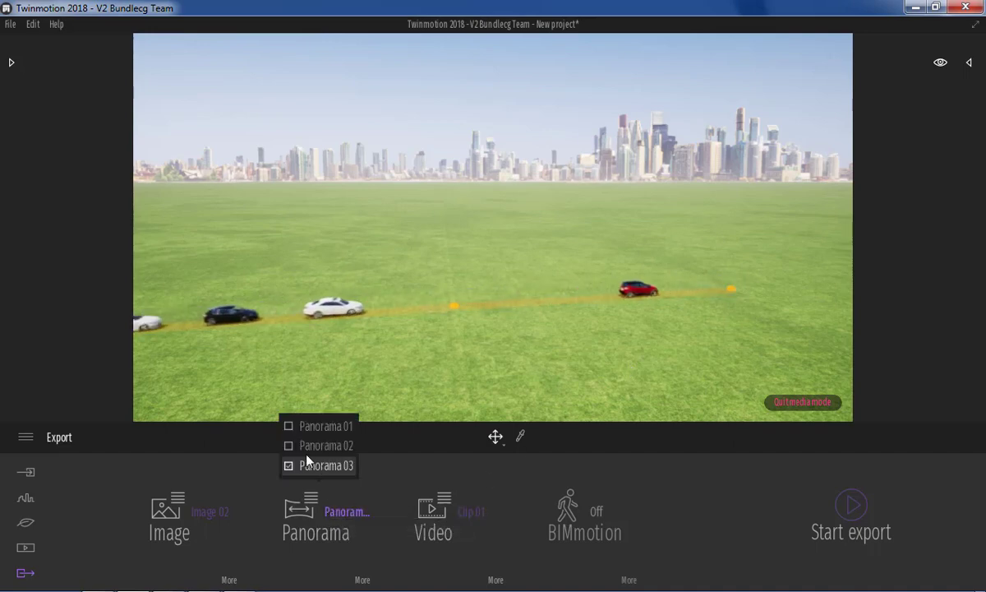
pyautogui.click(290, 466)
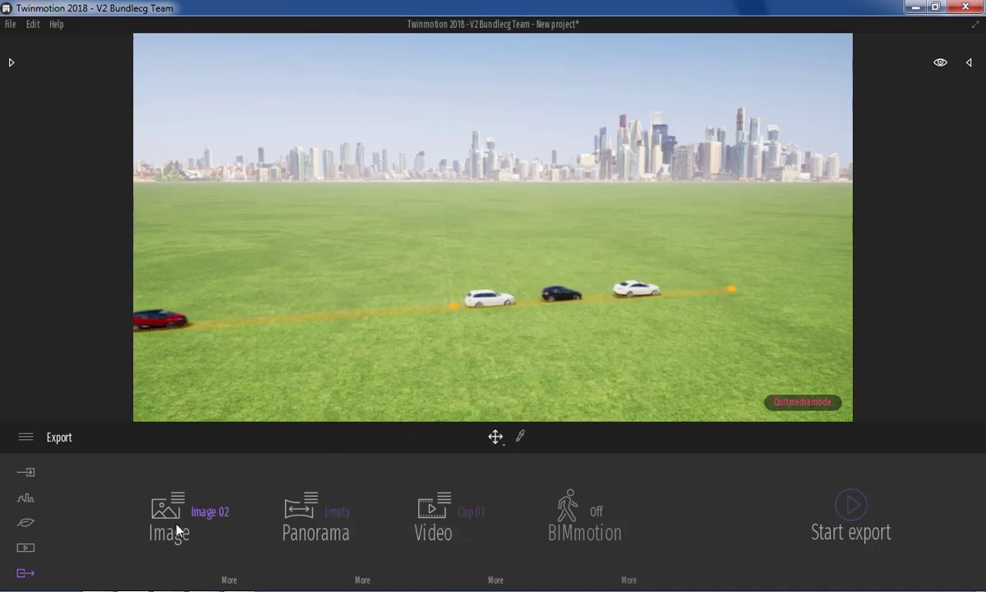
pyautogui.click(165, 491)
pyautogui.click(175, 447)
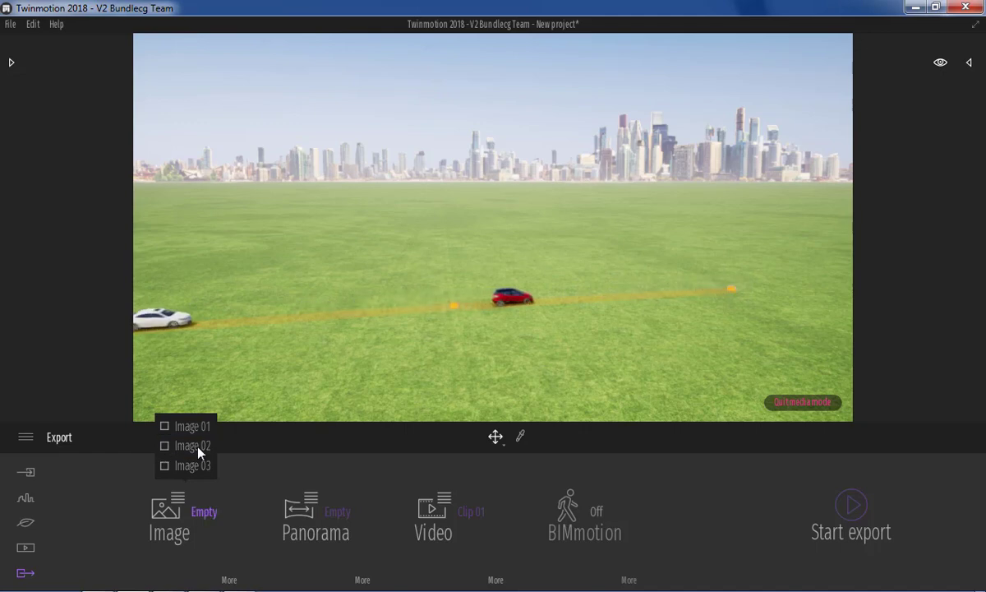
pyautogui.click(441, 526)
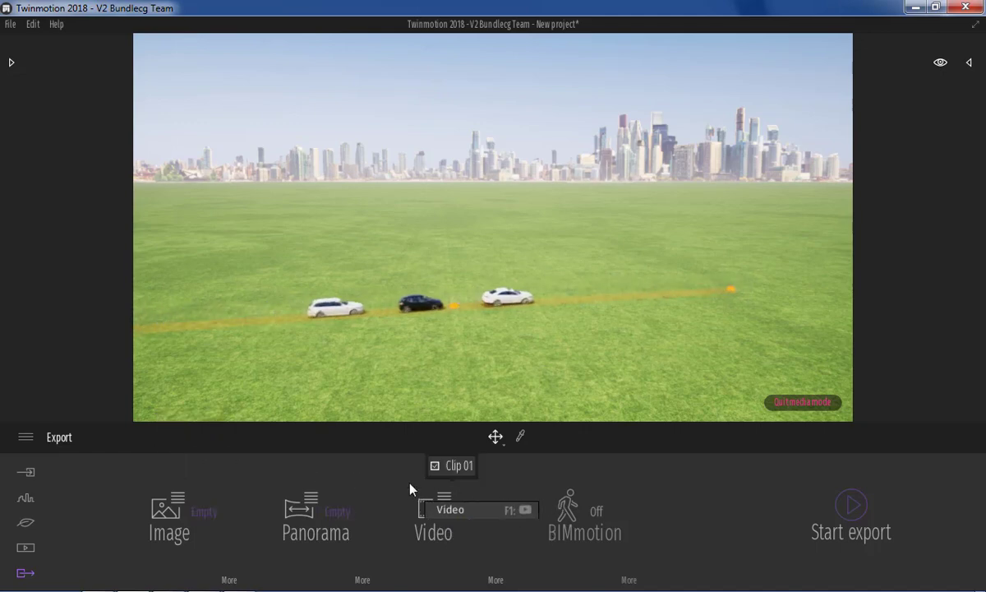
pyautogui.click(414, 503)
# - Export Clip 01 as a video to the Desktop folder and let it finish
pyautogui.click(852, 505)
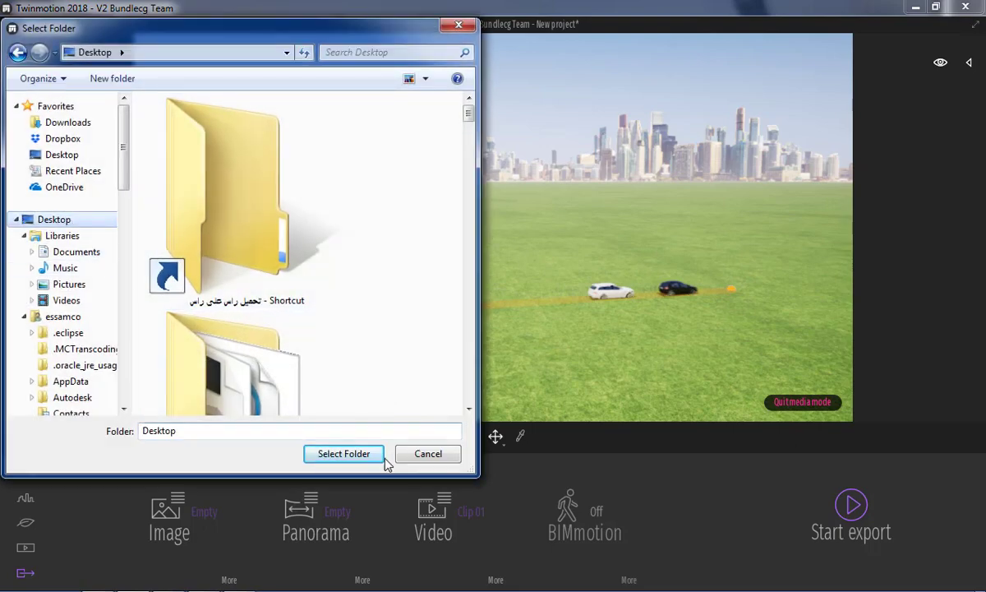
pyautogui.click(344, 454)
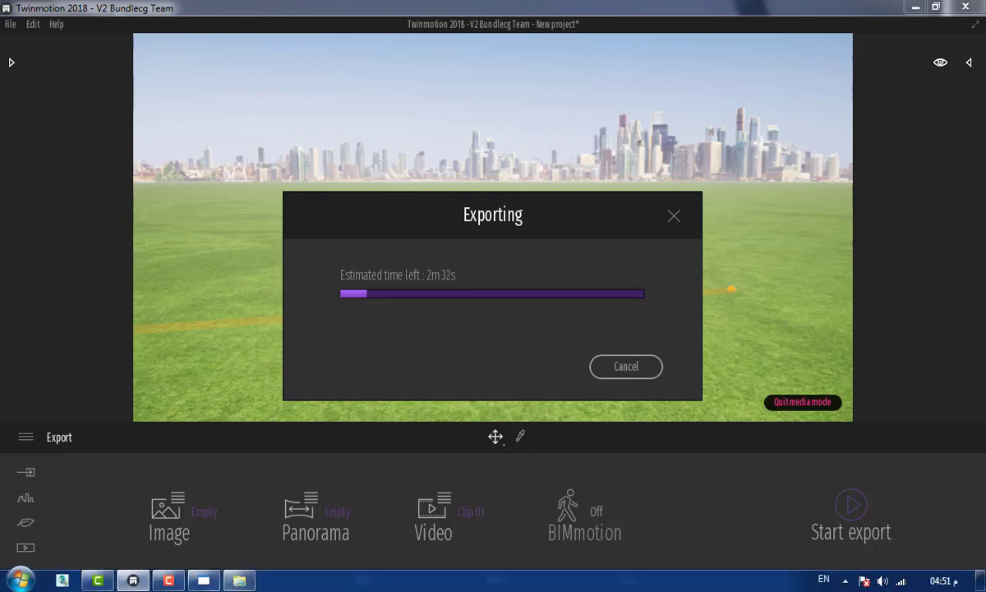
pyautogui.click(168, 581)
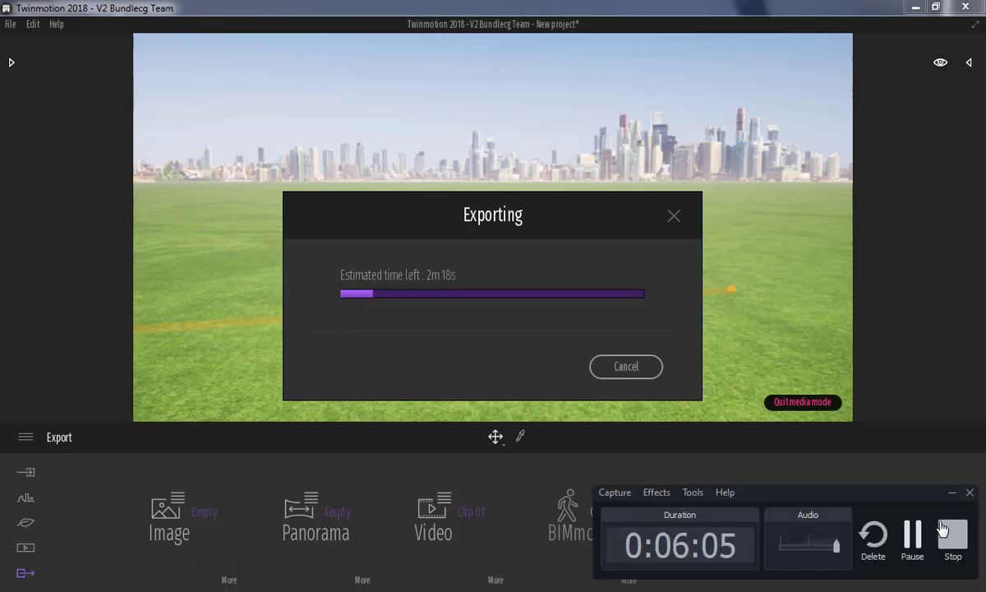
pyautogui.click(916, 534)
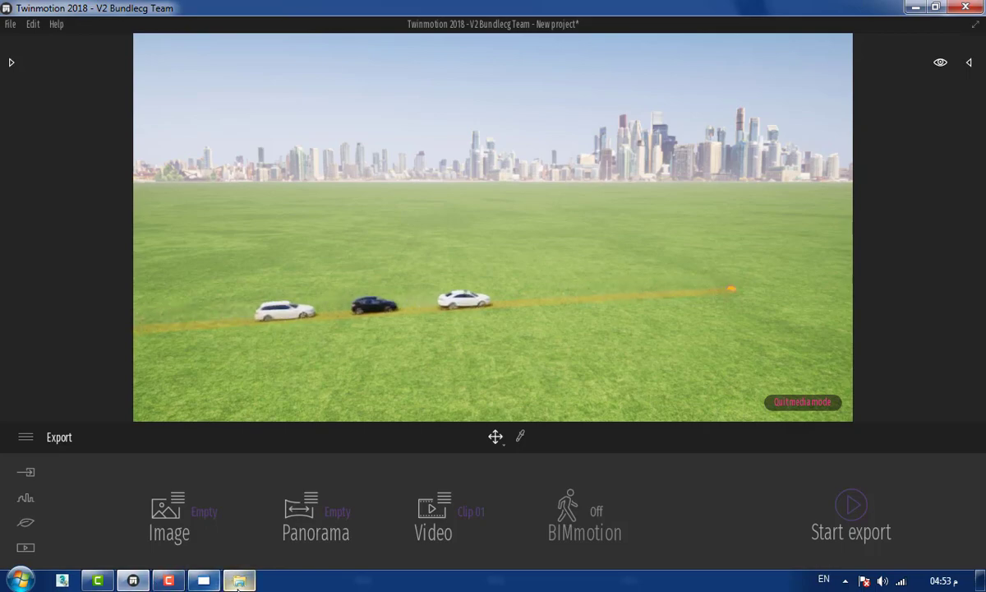
# - Play Clip 01.mp4 and Clip 01_000.mp4 from the Desktop folder, then minimise the folder
pyautogui.moveTo(239, 581)
pyautogui.click(273, 494)
pyautogui.scroll(-2, 365, 400)
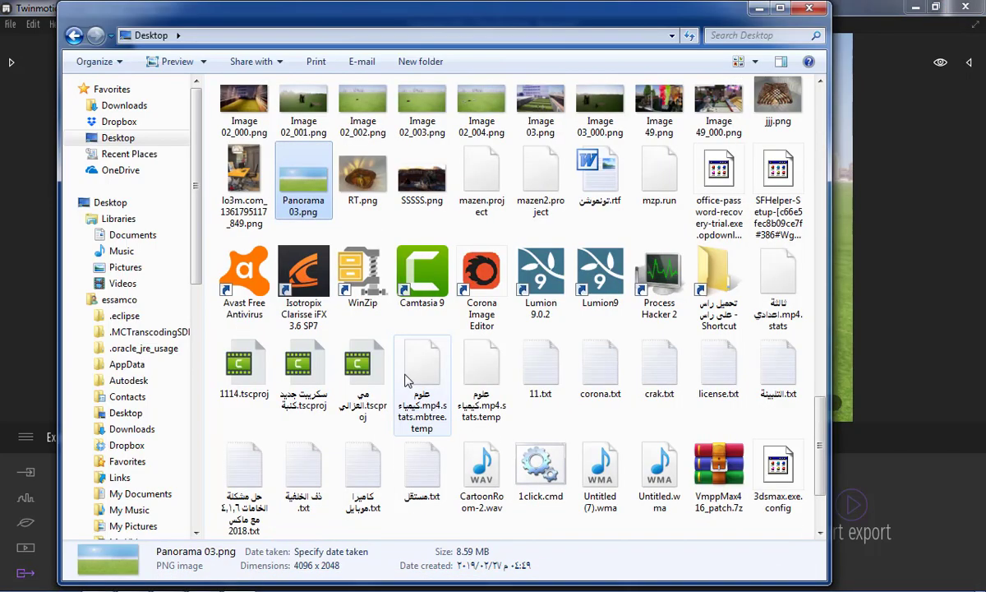
pyautogui.scroll(-2, 370, 399)
pyautogui.scroll(2, 379, 391)
pyautogui.scroll(3, 383, 378)
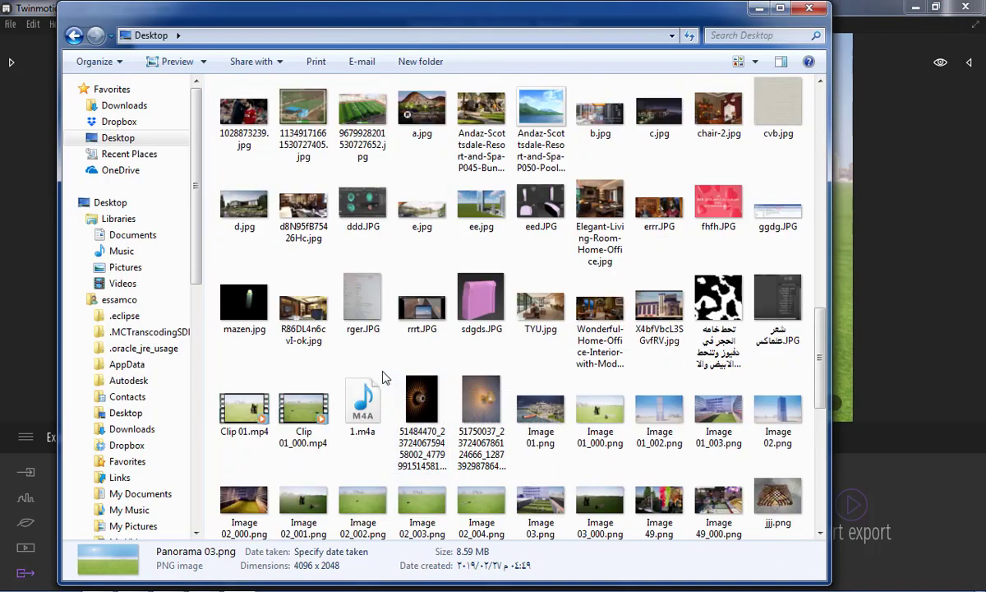
pyautogui.click(252, 416)
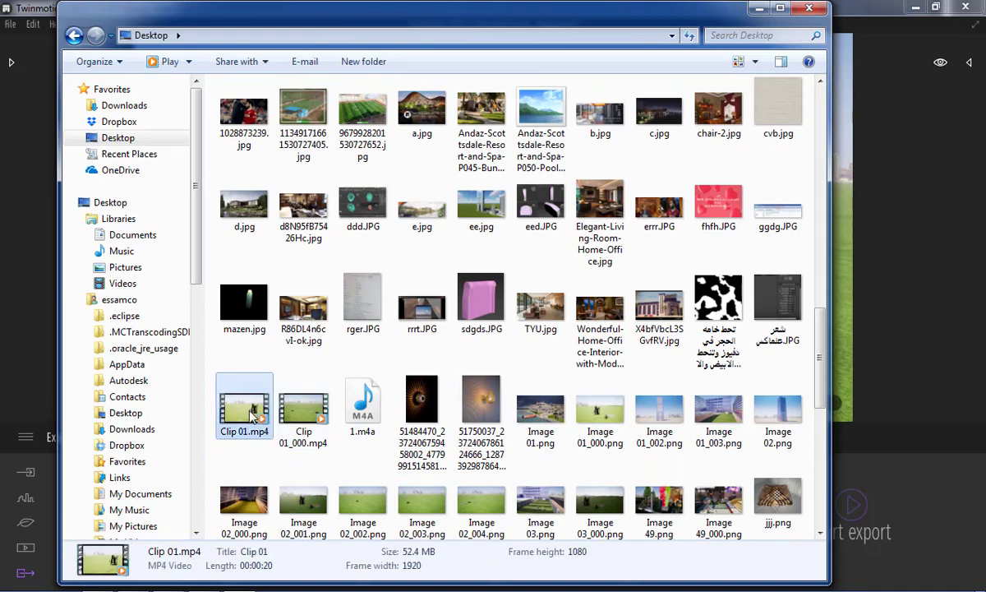
pyautogui.doubleClick(252, 417)
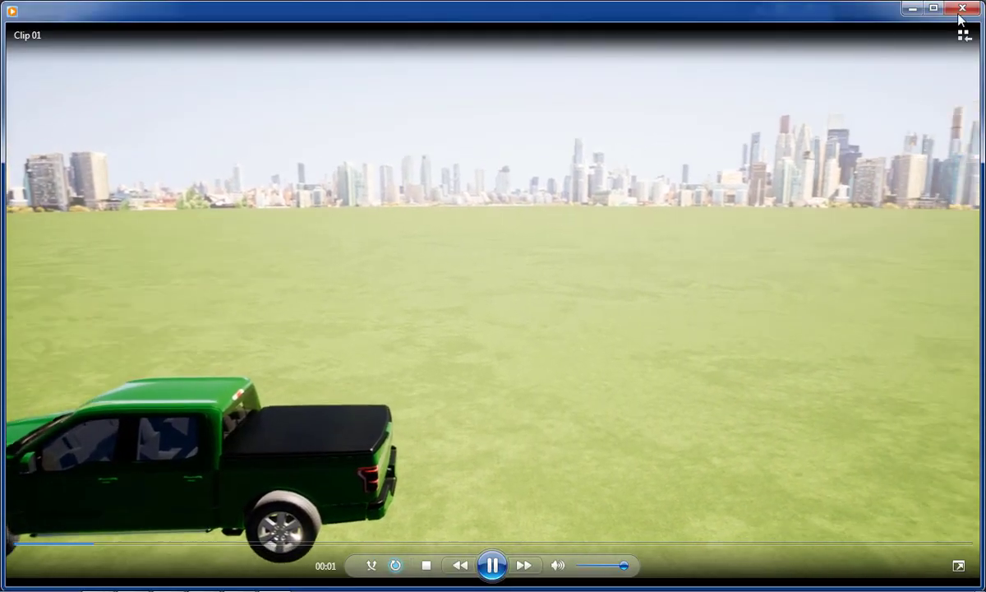
pyautogui.click(961, 10)
pyautogui.doubleClick(298, 426)
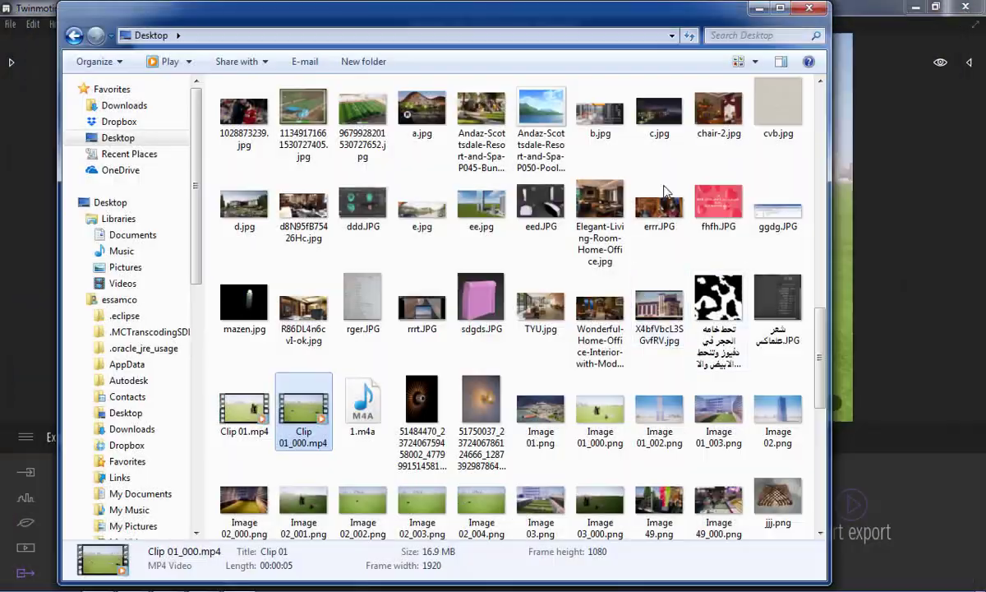
pyautogui.click(755, 10)
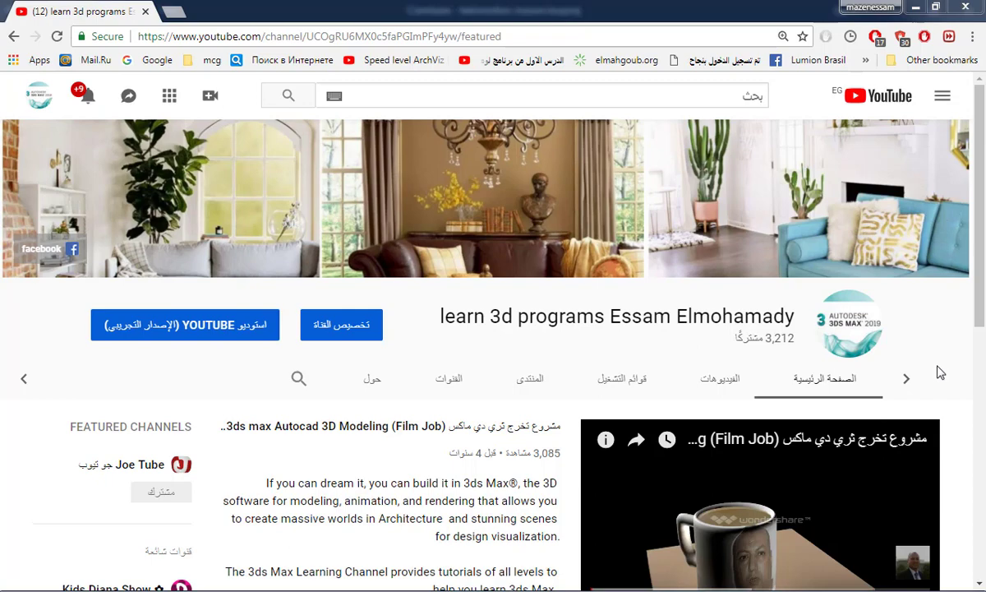
# - Search the YouTube channel for بانوراما and scroll through the results
pyautogui.scroll(-3, 740, 386)
pyautogui.scroll(-4, 634, 412)
pyautogui.scroll(4, 630, 402)
pyautogui.scroll(3, 631, 403)
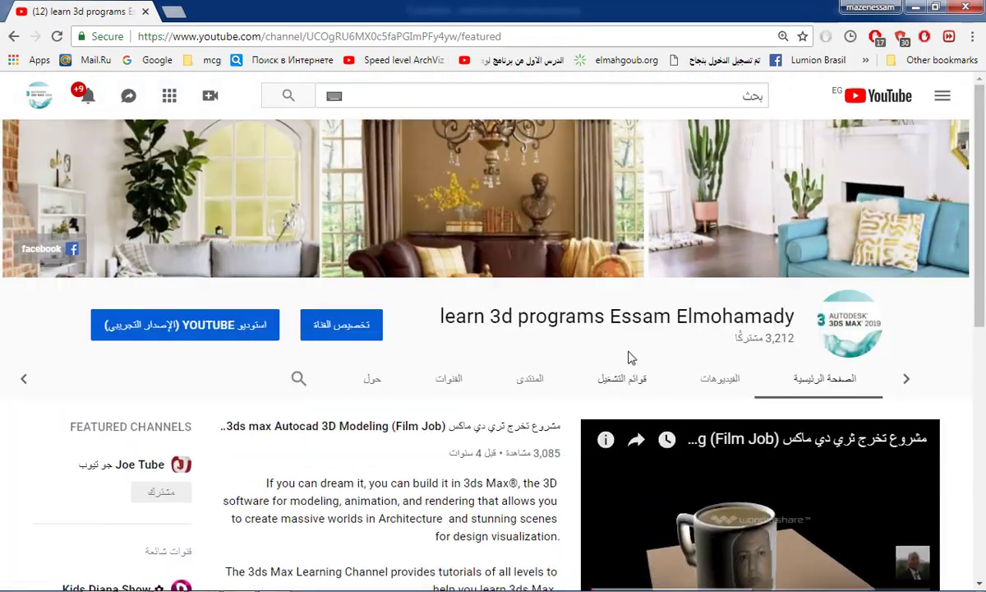
pyautogui.click(297, 380)
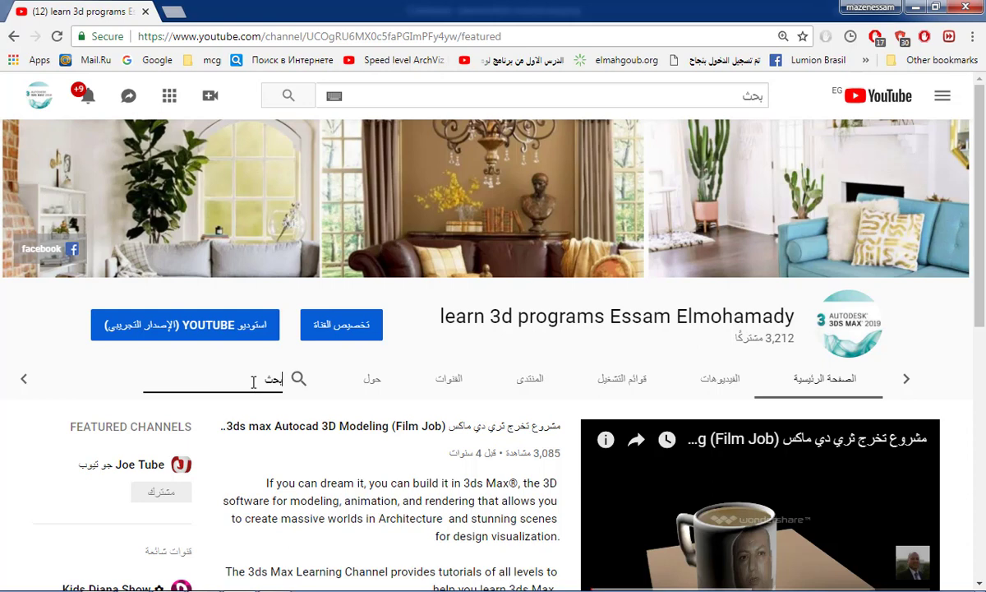
pyautogui.write('با')
pyautogui.press('BackSpace')
pyautogui.press('BackSpace')
pyautogui.press('BackSpace')
pyautogui.write('ر')
pyautogui.press('Return')
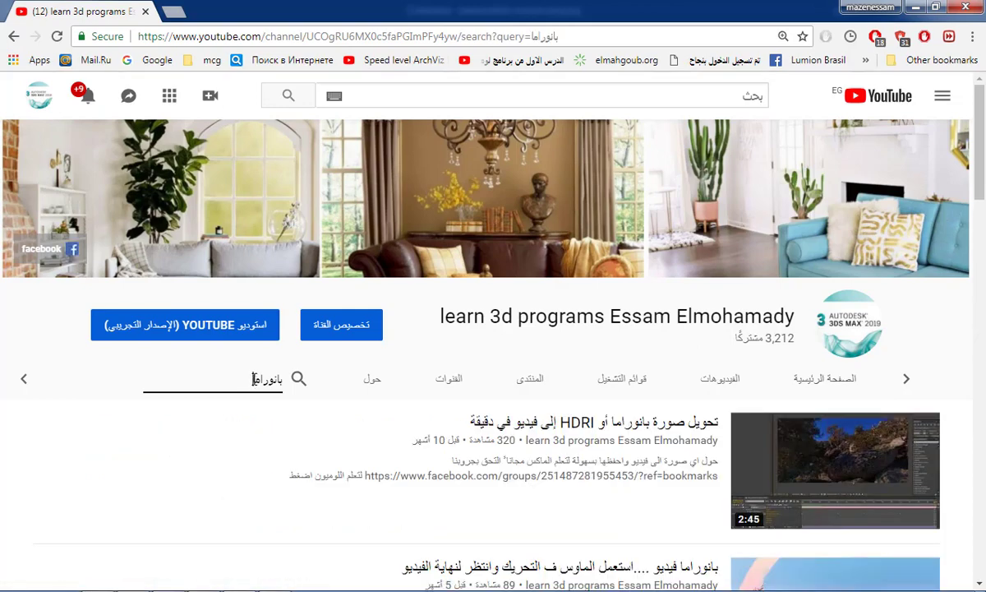
pyautogui.scroll(-2, 448, 366)
pyautogui.scroll(-4, 657, 363)
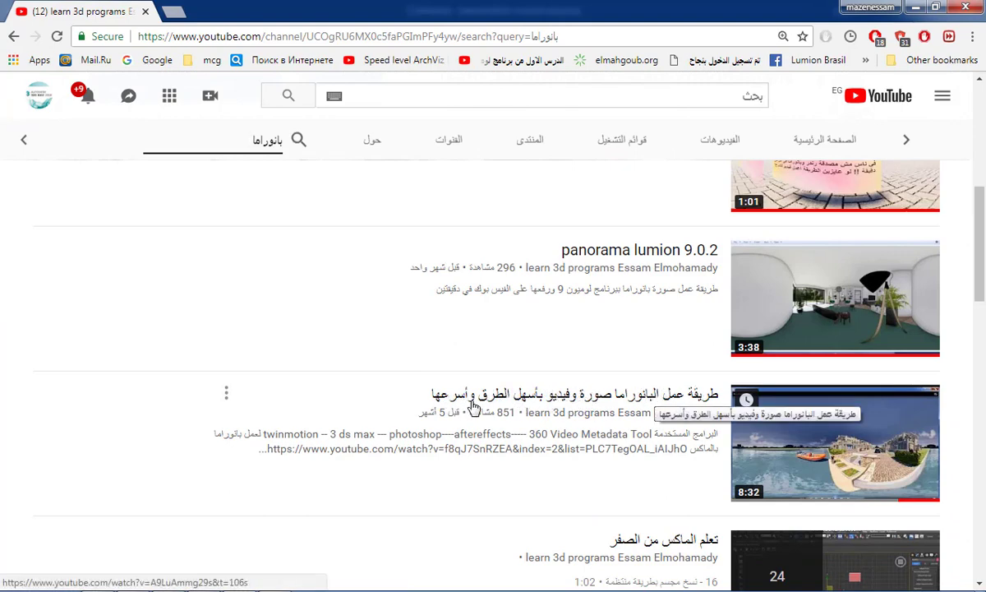
pyautogui.scroll(6, 575, 403)
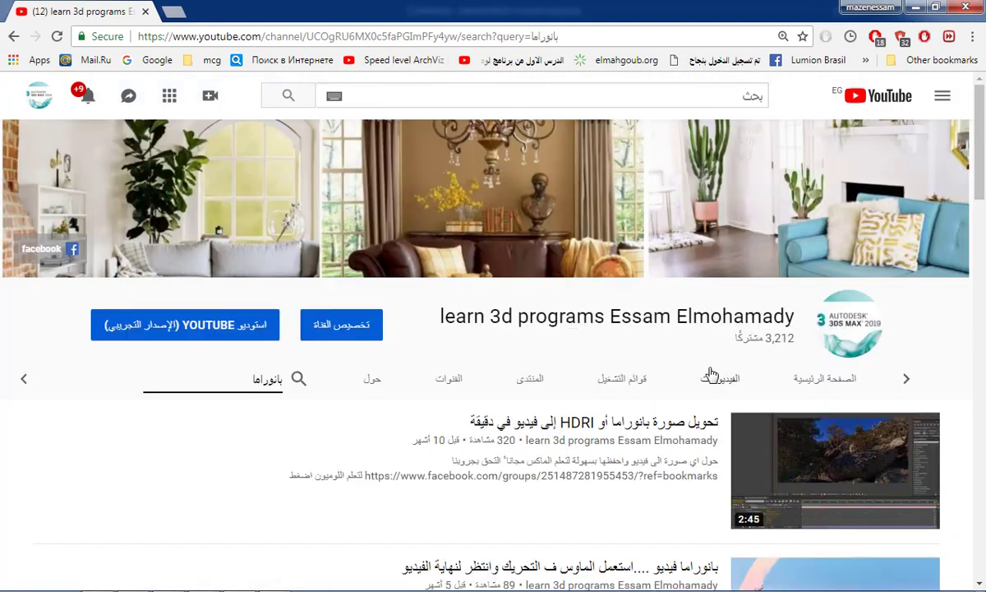
# - Show the channel's Playlists page and scroll through its playlists
pyautogui.click(623, 378)
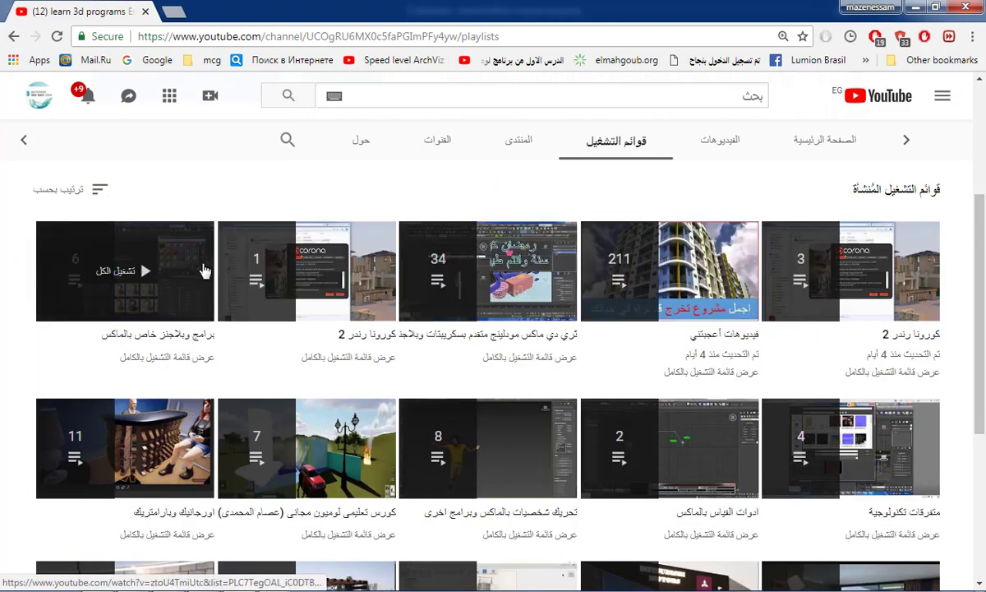
pyautogui.scroll(-3, 395, 296)
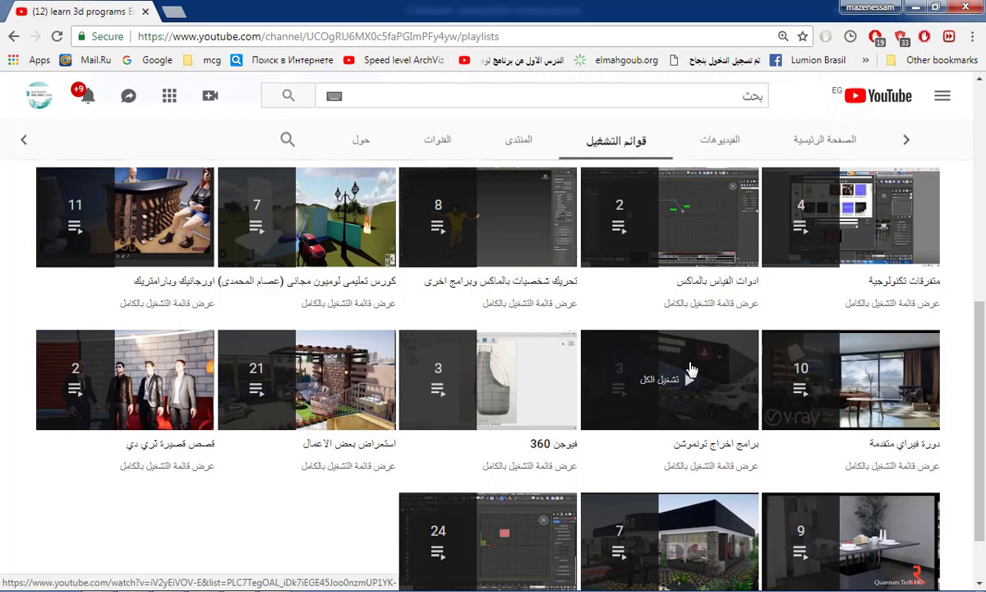
pyautogui.scroll(10, 530, 168)
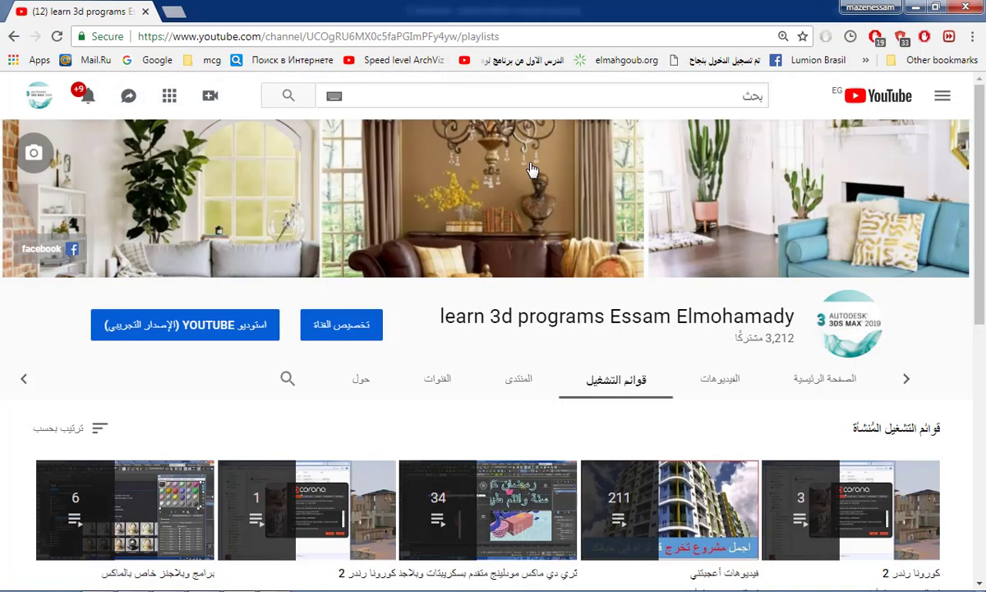